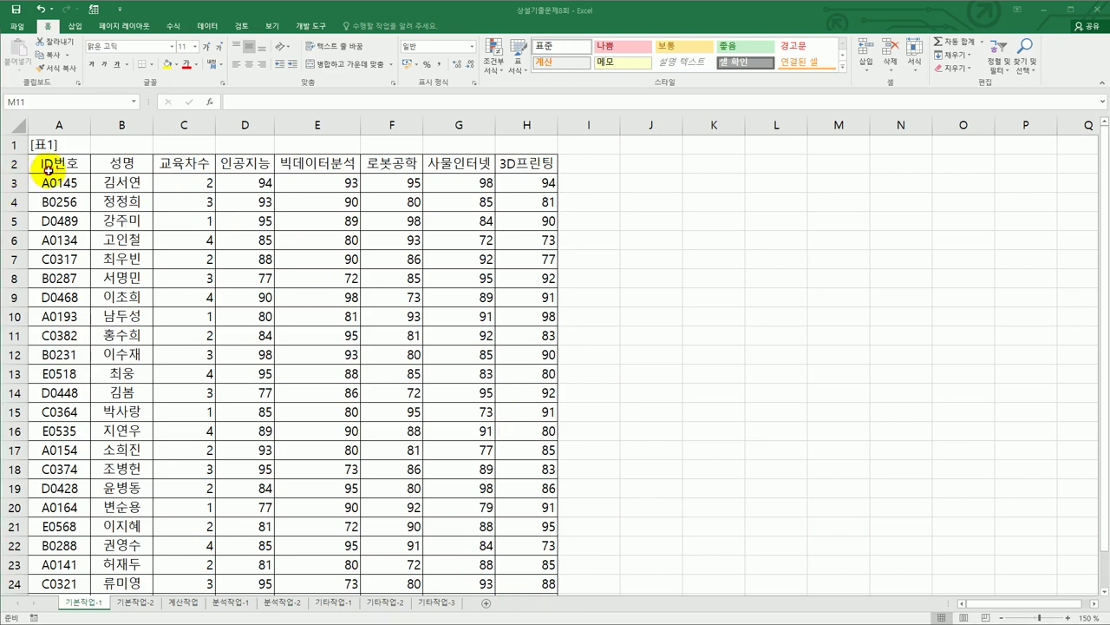
left_click(47, 169)
scroll(486, 408, "down", 3)
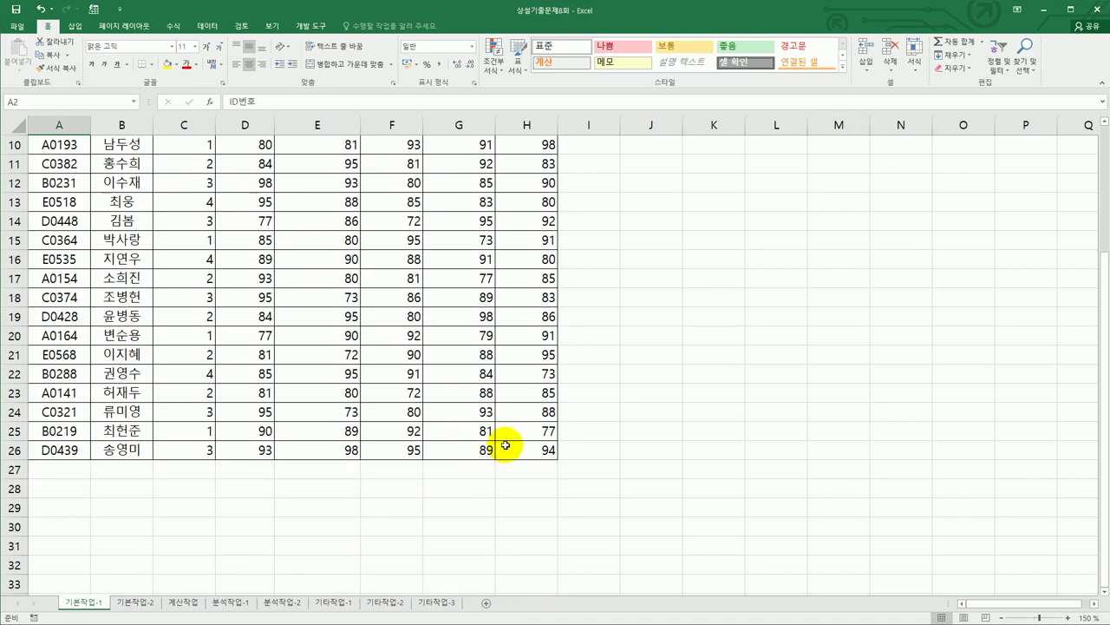
left_click(515, 448)
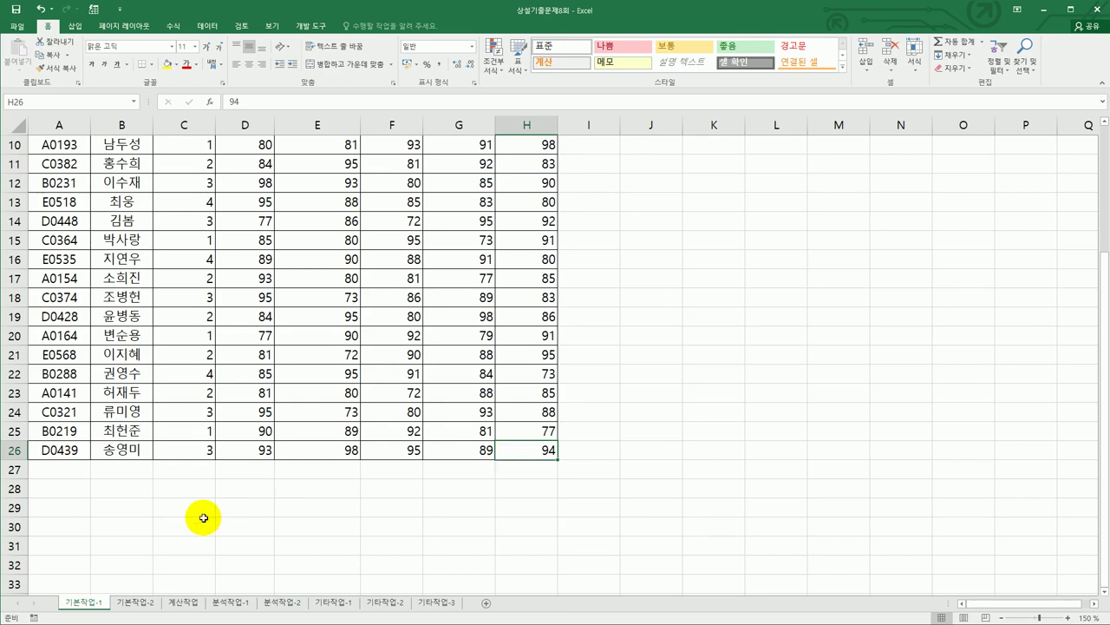
left_click(75, 552)
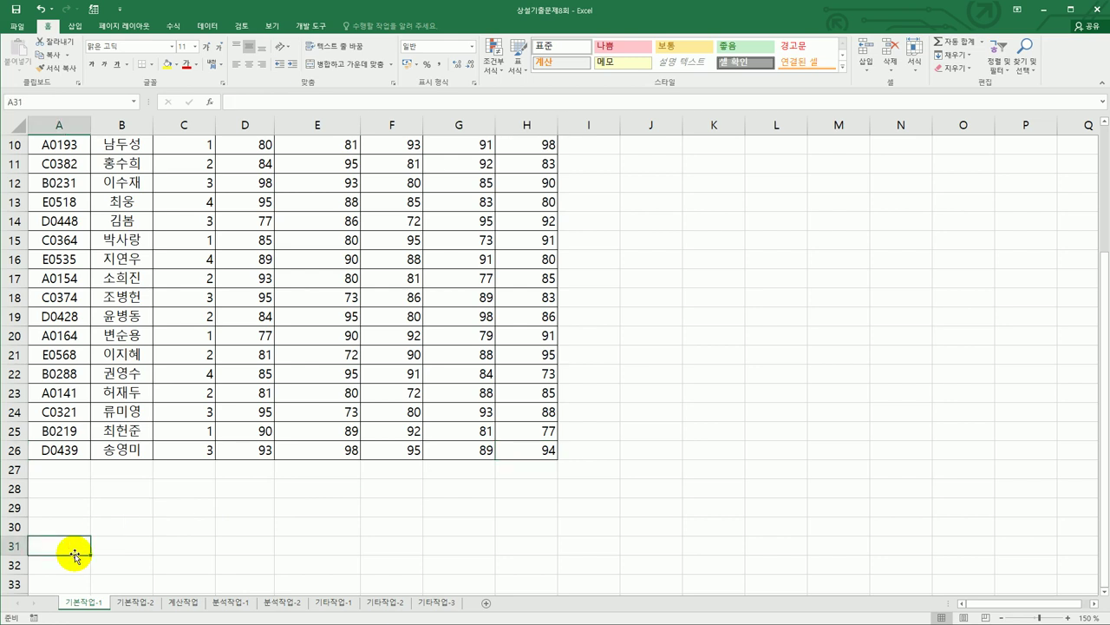
- Enter the criteria heading 조건 in cell A28
left_click(66, 491)
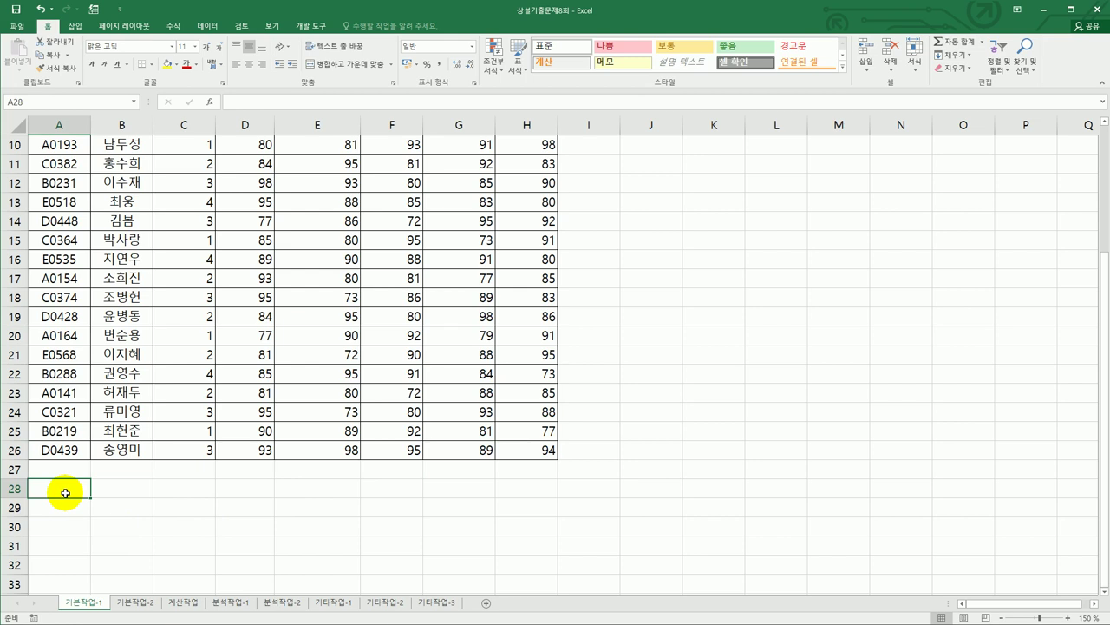
type("ㅈㅗ건")
key("Return")
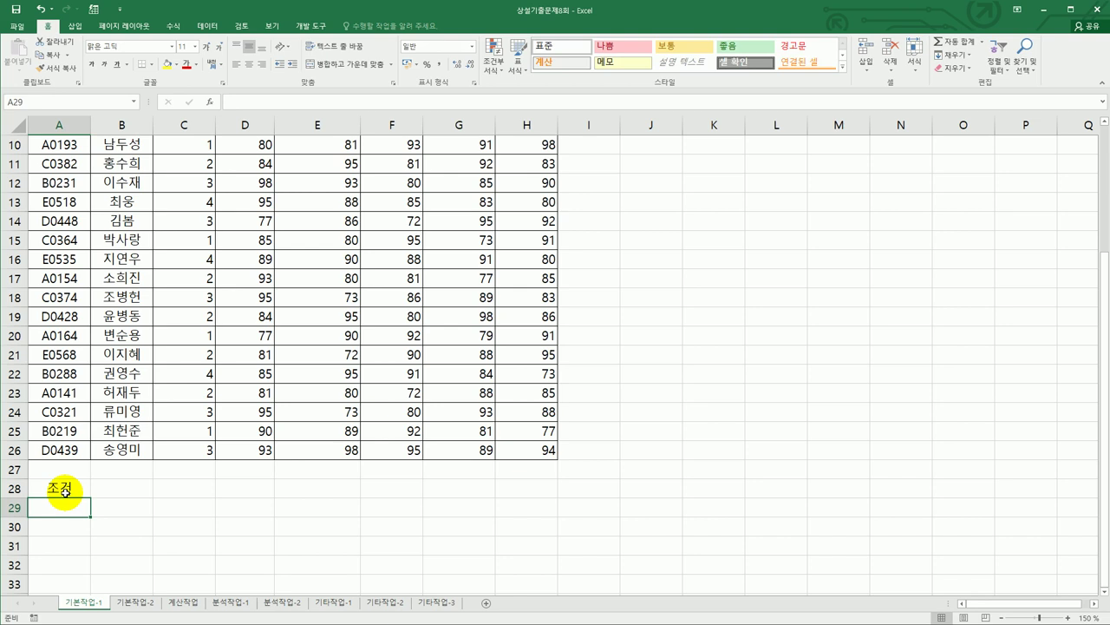
- Begin a criteria formula in cell A29 with the AND function
type("=")
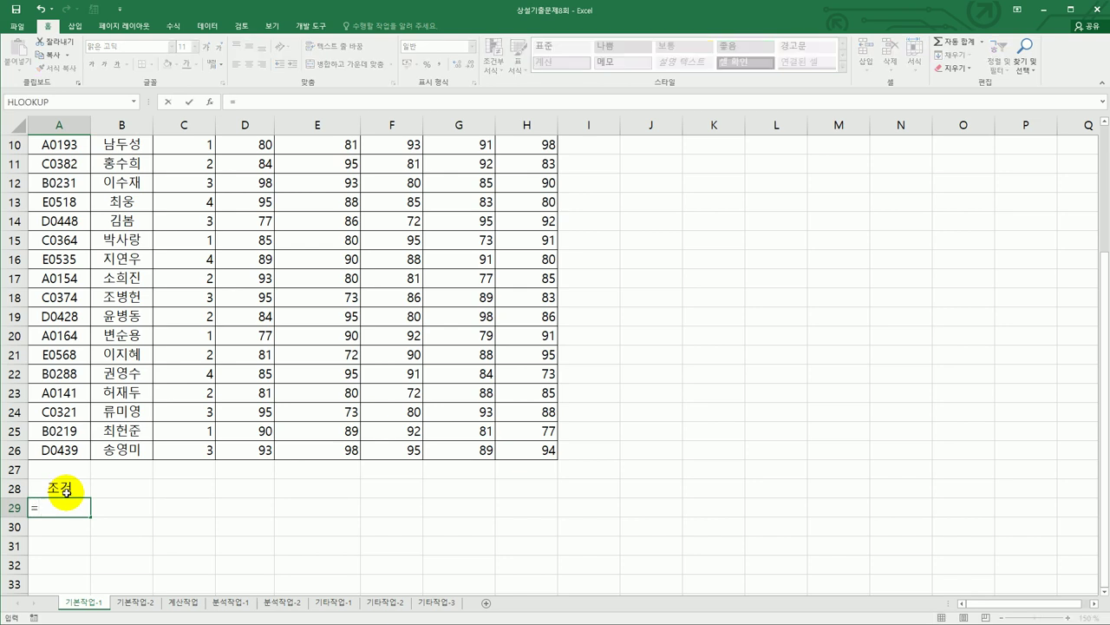
type("ㅁ")
key("BackSpace")
type("and(")
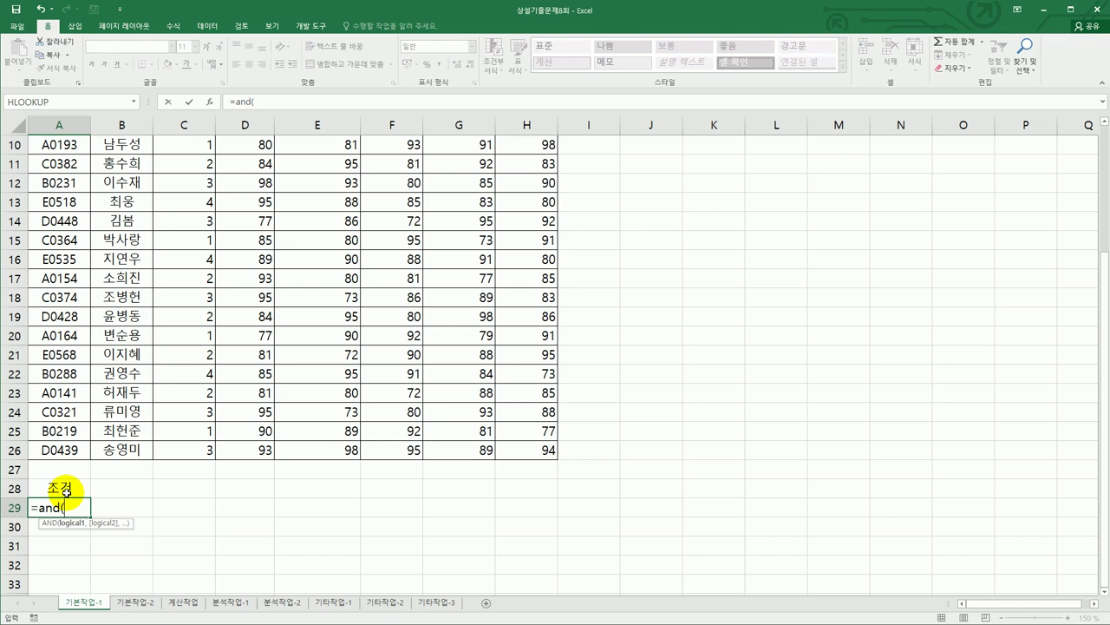
scroll(66, 492, "up", 3)
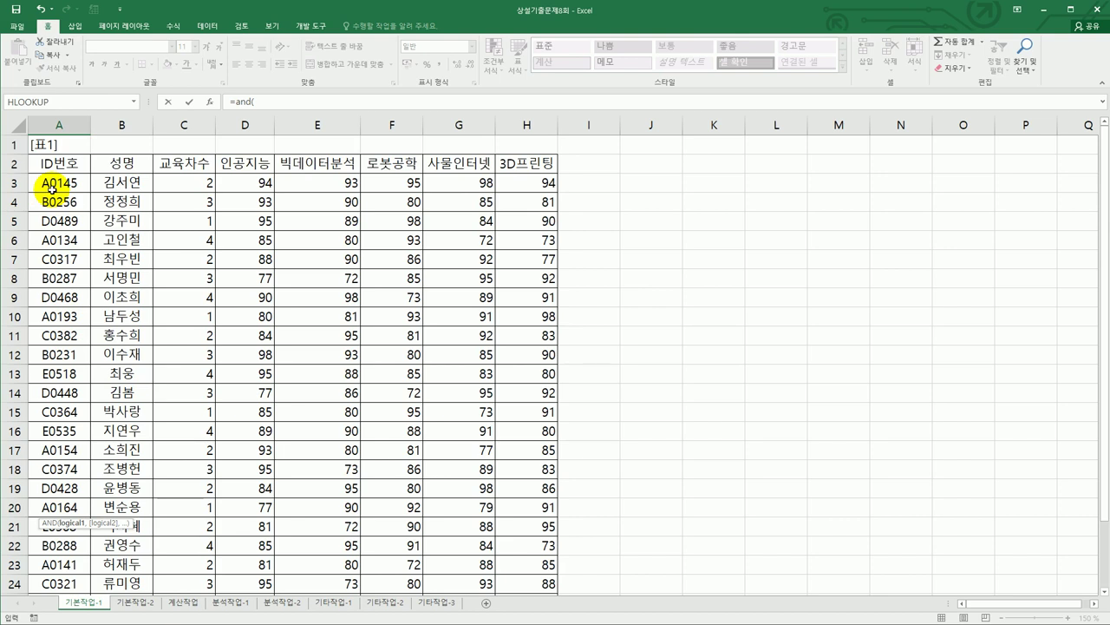
scroll(121, 260, "down", 3)
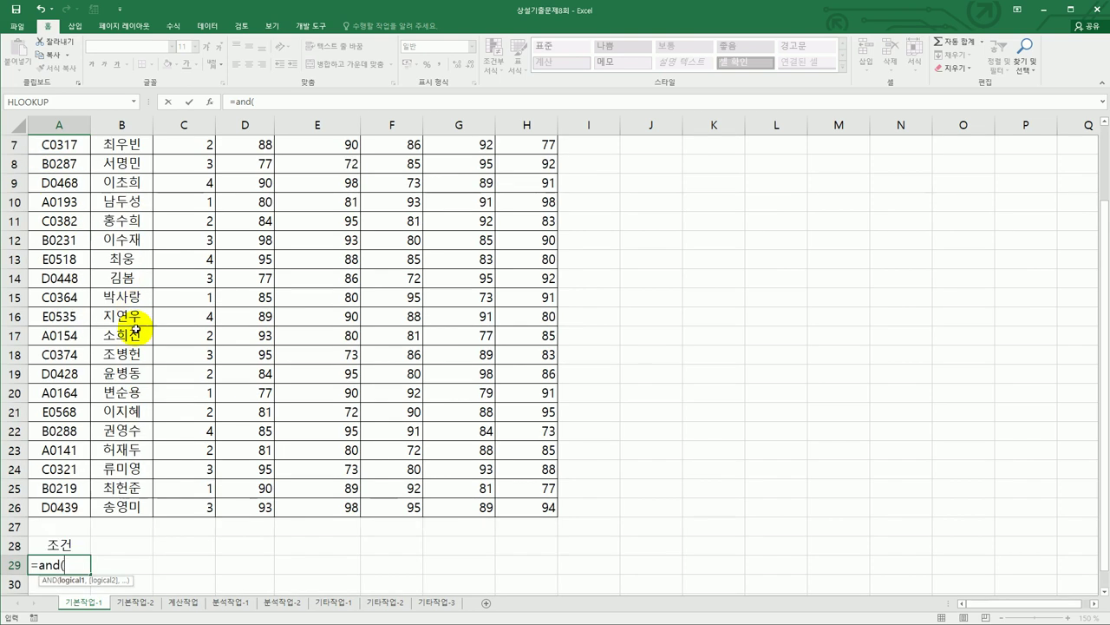
- Add MID(A3,2,1)="0" as the first AND condition, testing the second character of the first ID번호
type("mi")
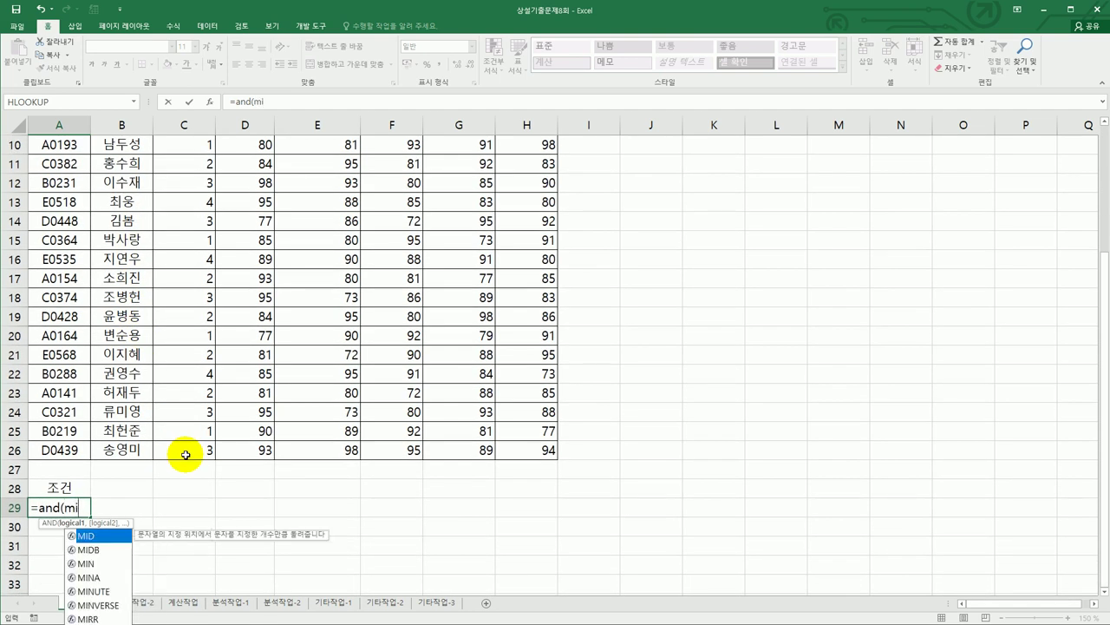
double_click(119, 536)
scroll(121, 537, "up", 3)
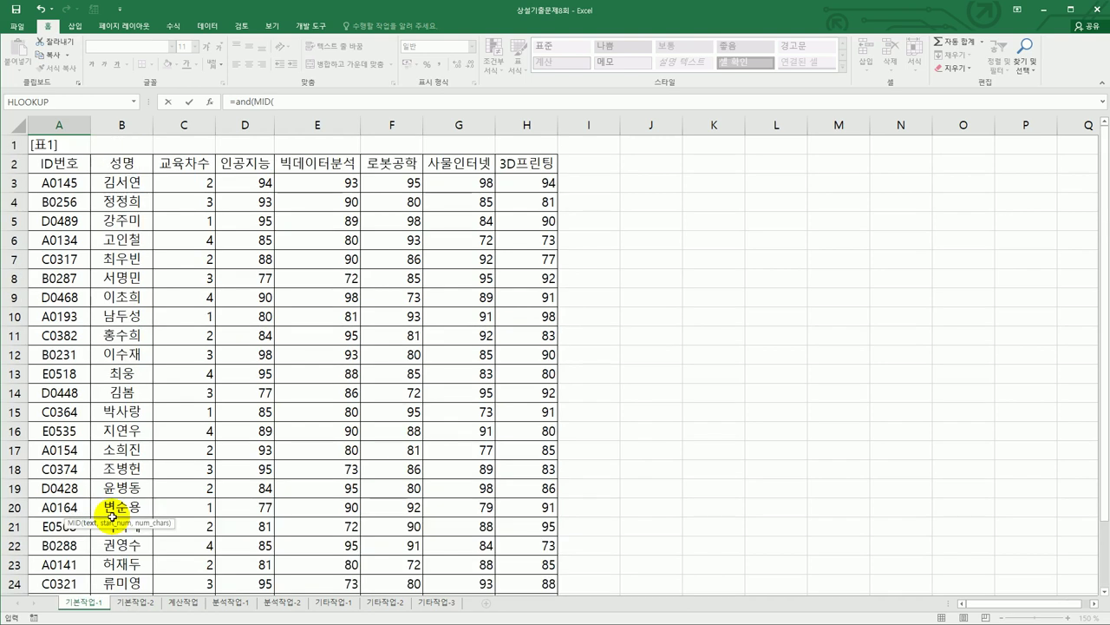
left_click(66, 183)
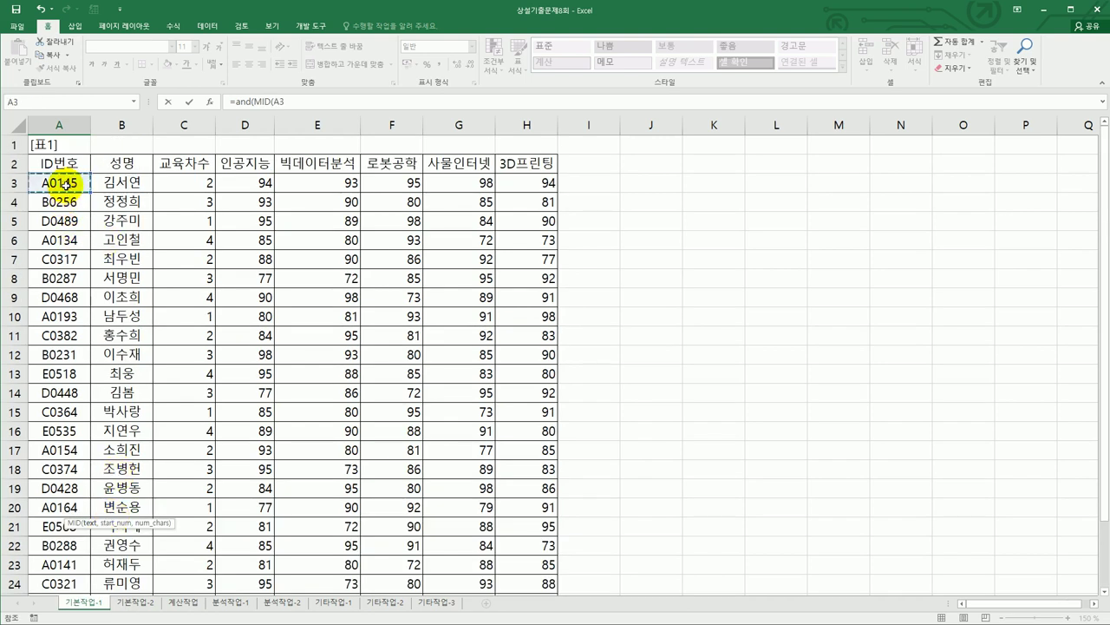
type(",")
scroll(159, 358, "down", 3)
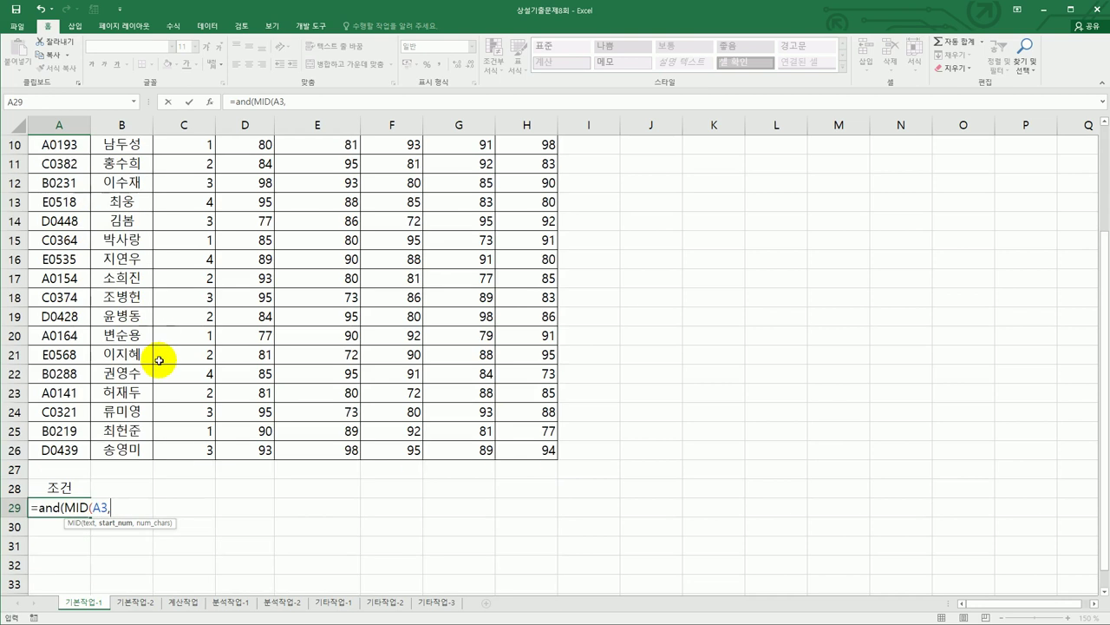
scroll(160, 358, "down", 3)
type("2")
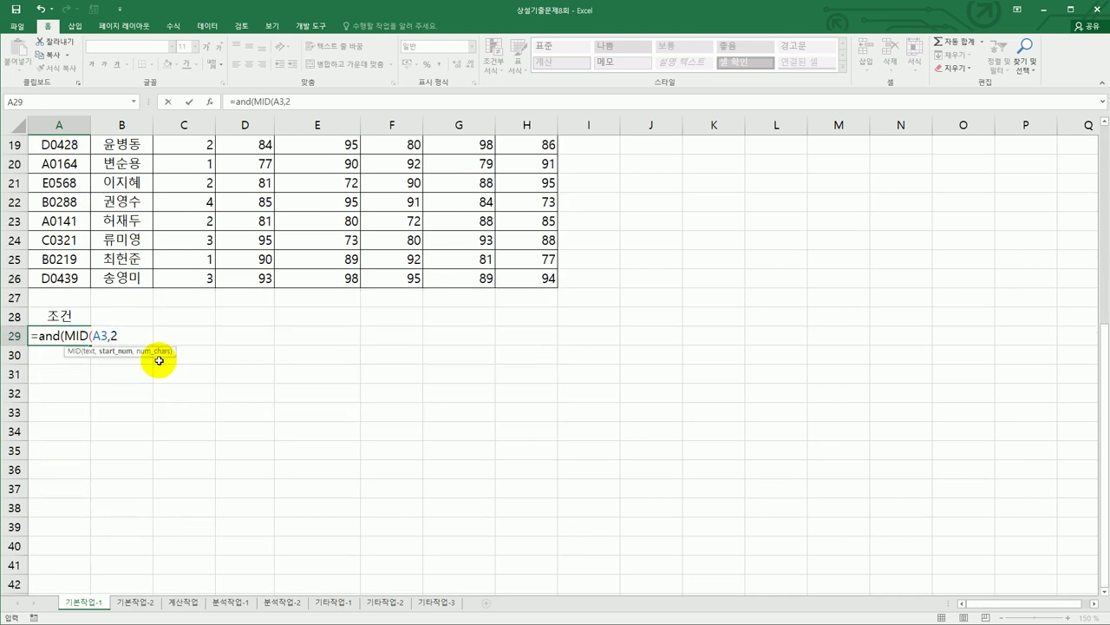
type(",1)=\"0")
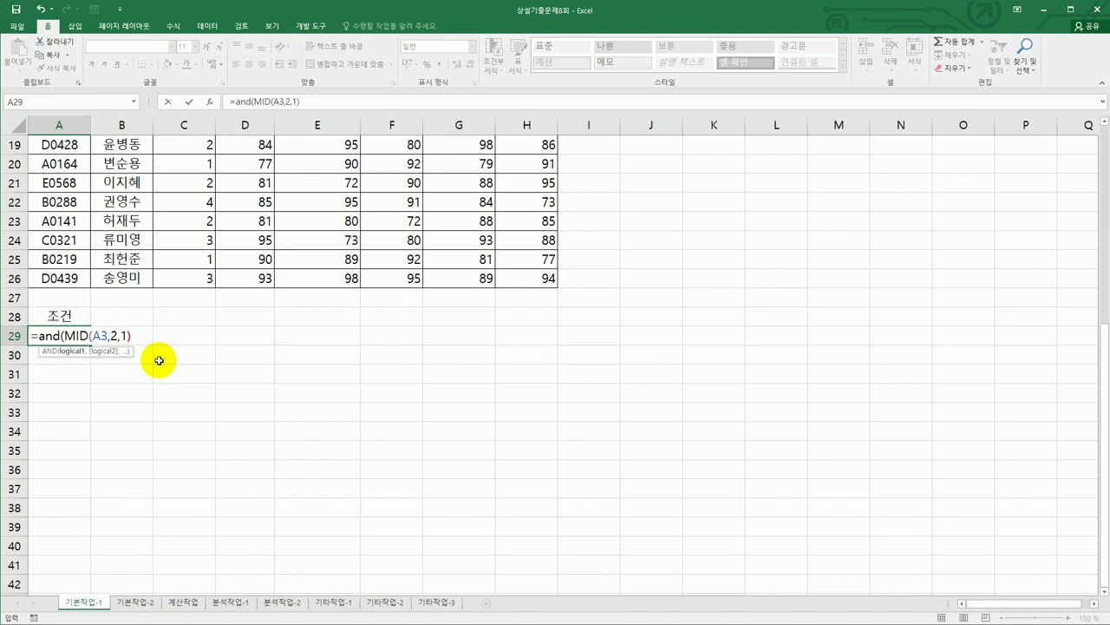
type("\",")
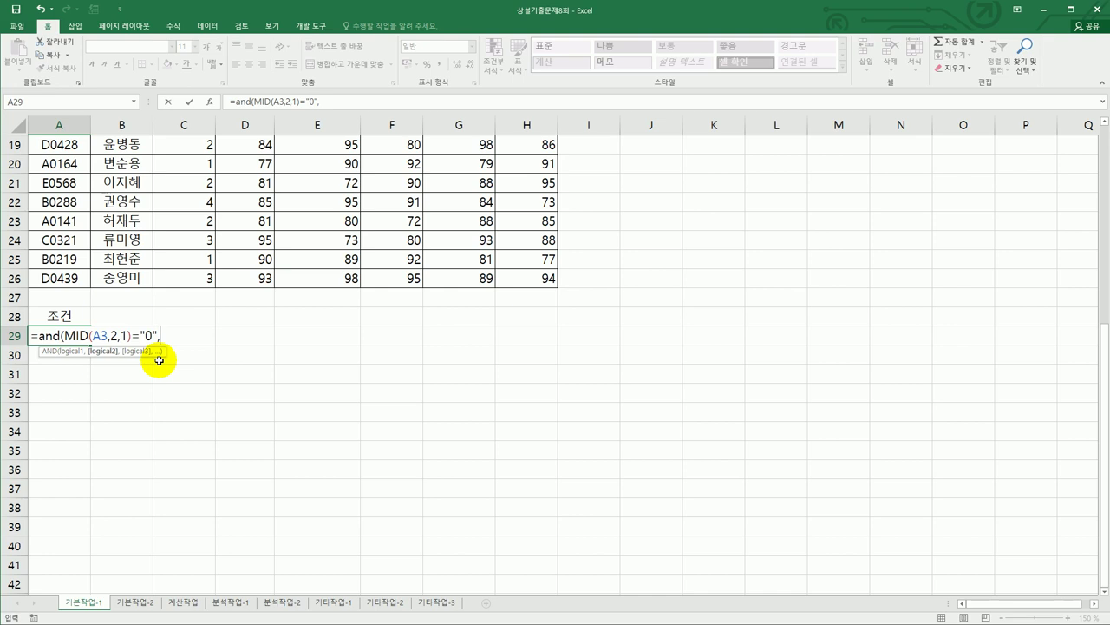
- Begin the second AND condition by comparing the first 사물인터넷 score, G3, as less than or equal to a SMALL function
scroll(340, 347, "up", 6)
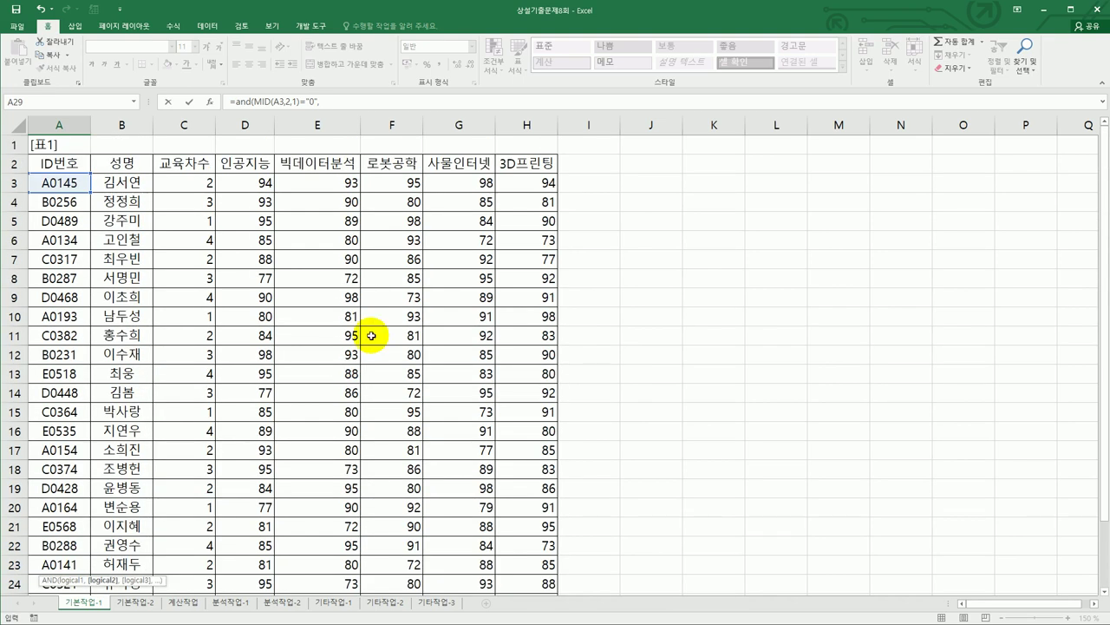
left_click(457, 181)
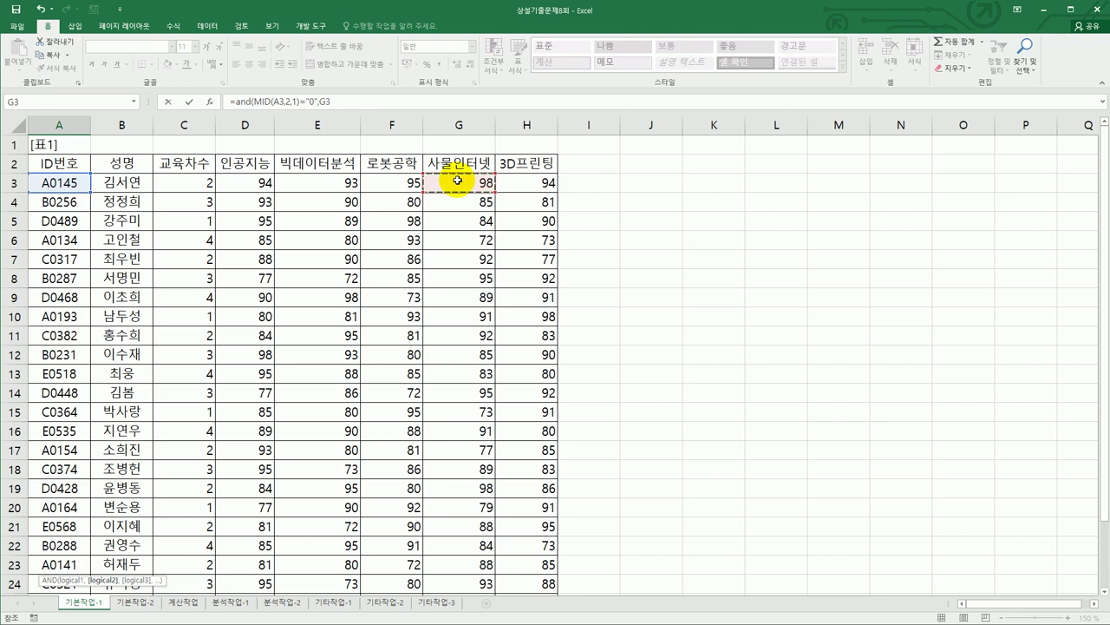
scroll(457, 180, "down", 5)
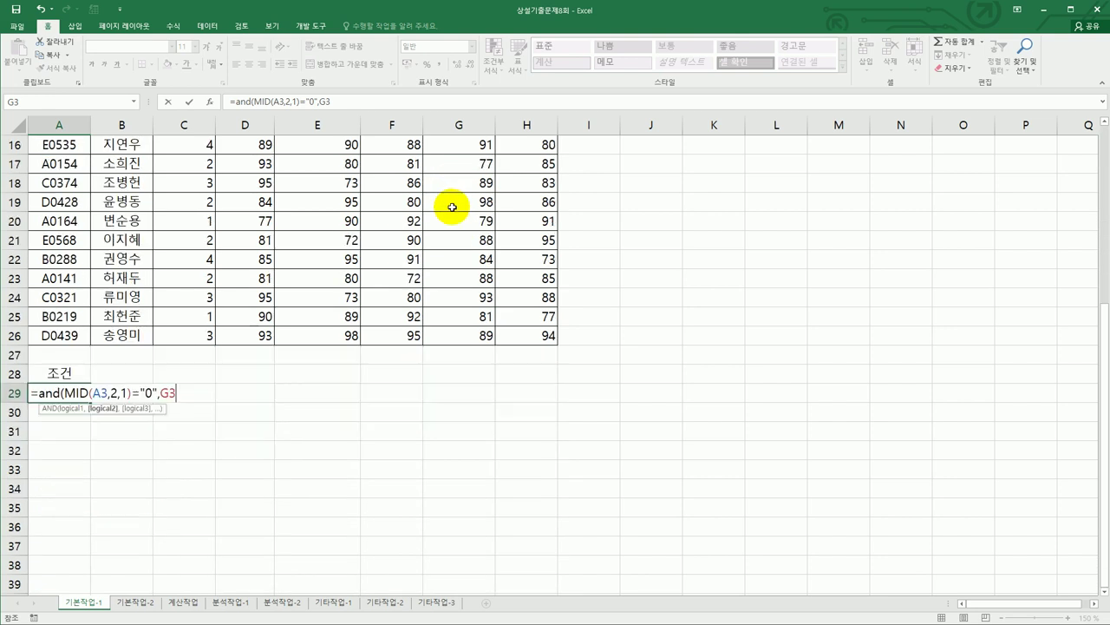
type("<=sm")
key("Tab")
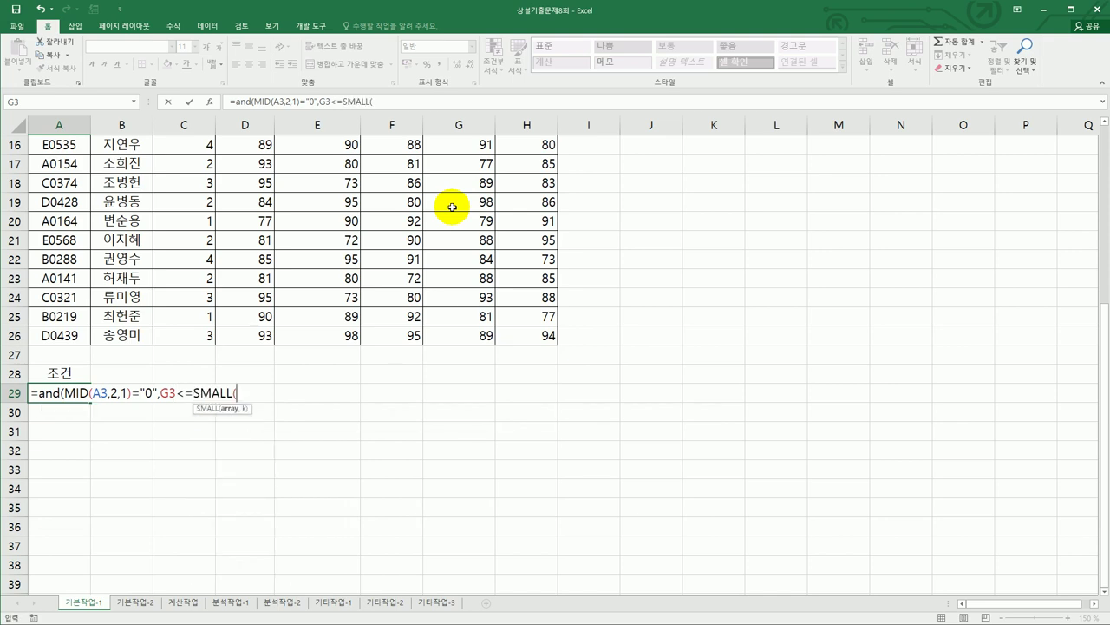
- Complete SMALL with the absolute range $G$3:$G$26 and k value 5, and finish the AND formula
scroll(452, 207, "up", 5)
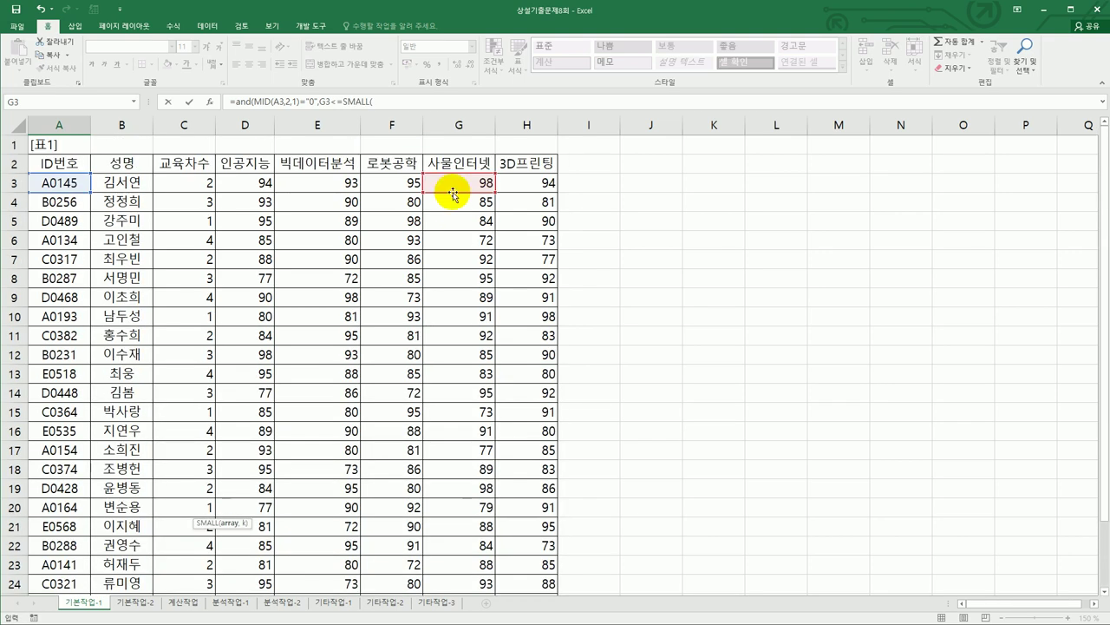
left_click_drag(441, 182, 456, 564)
key("F4")
scroll(455, 564, "down", 3)
scroll(455, 564, "down", 2)
type(",5)")
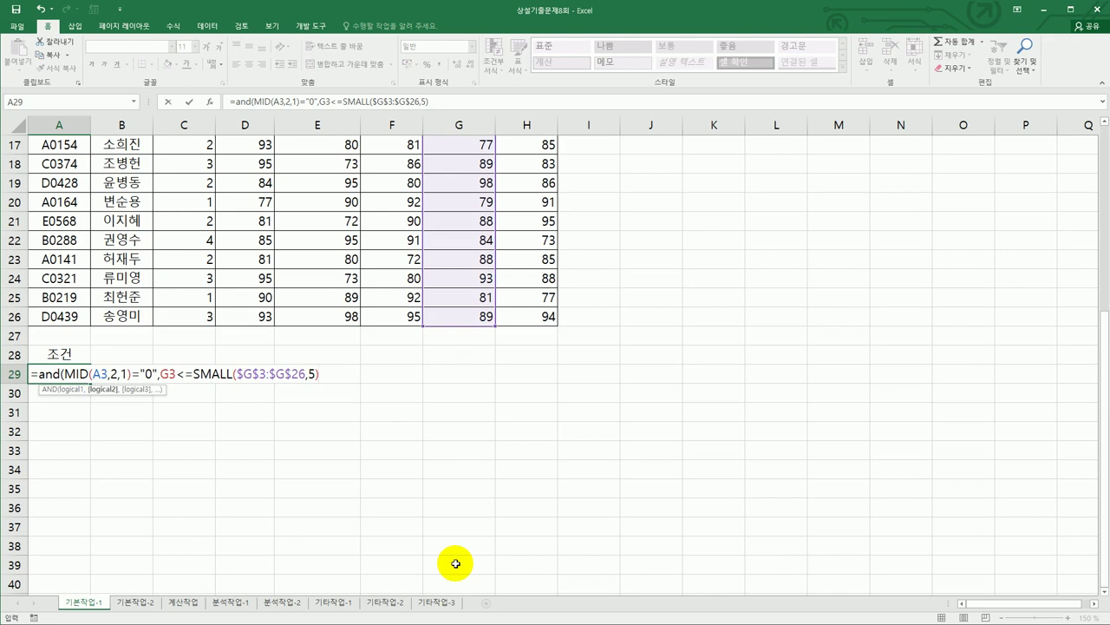
type(")")
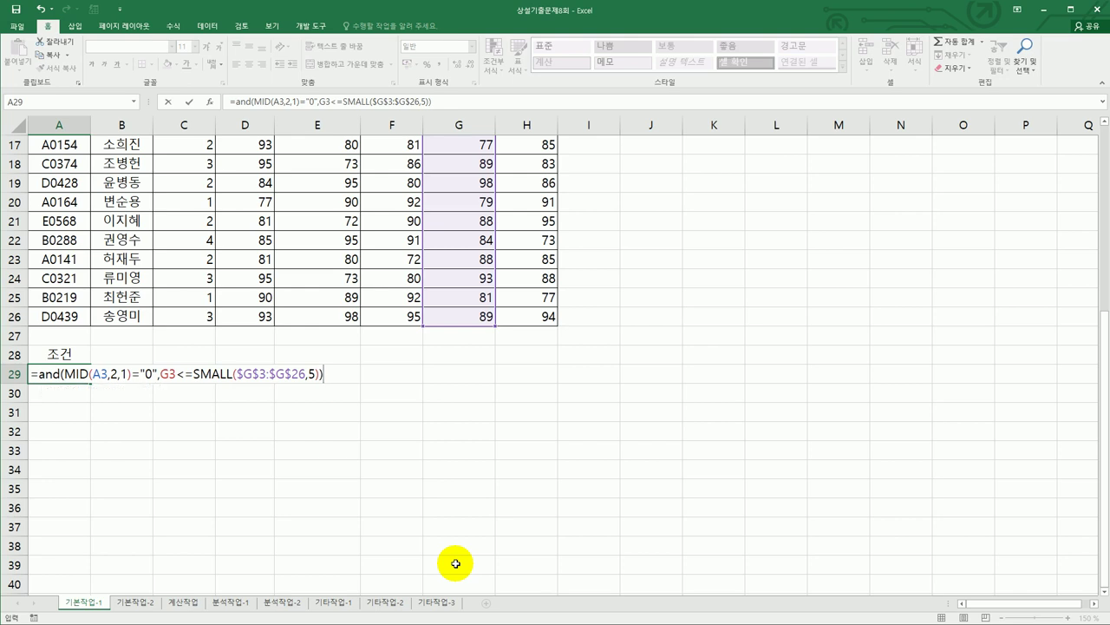
key("Return")
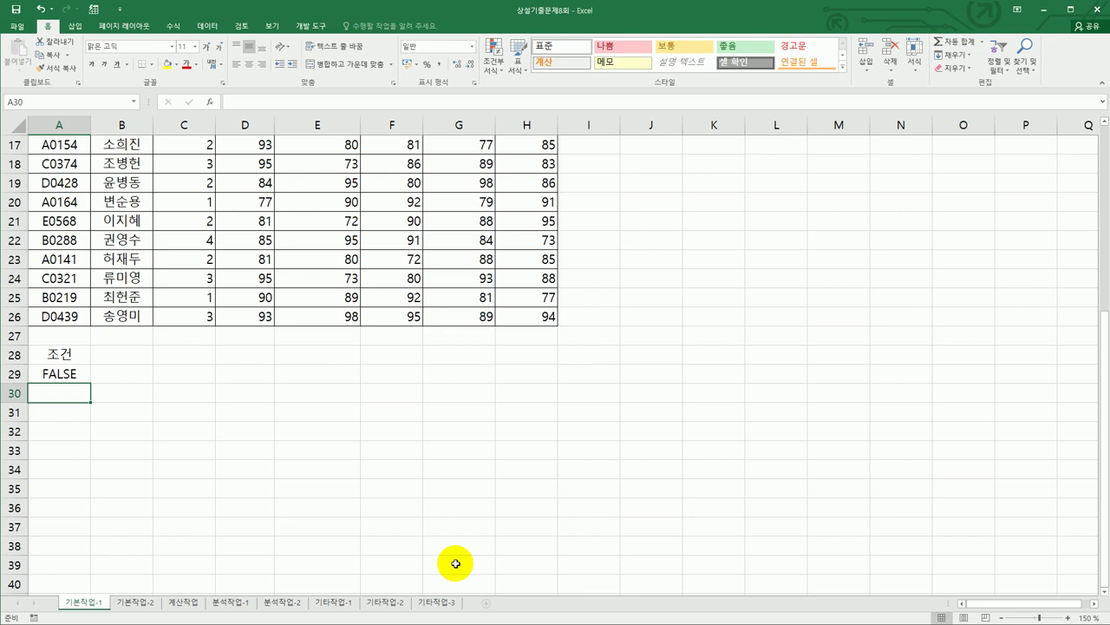
- Open the Advanced Filter for the table A2:H26 and set the criteria range to A28:A29
scroll(396, 426, "up", 4)
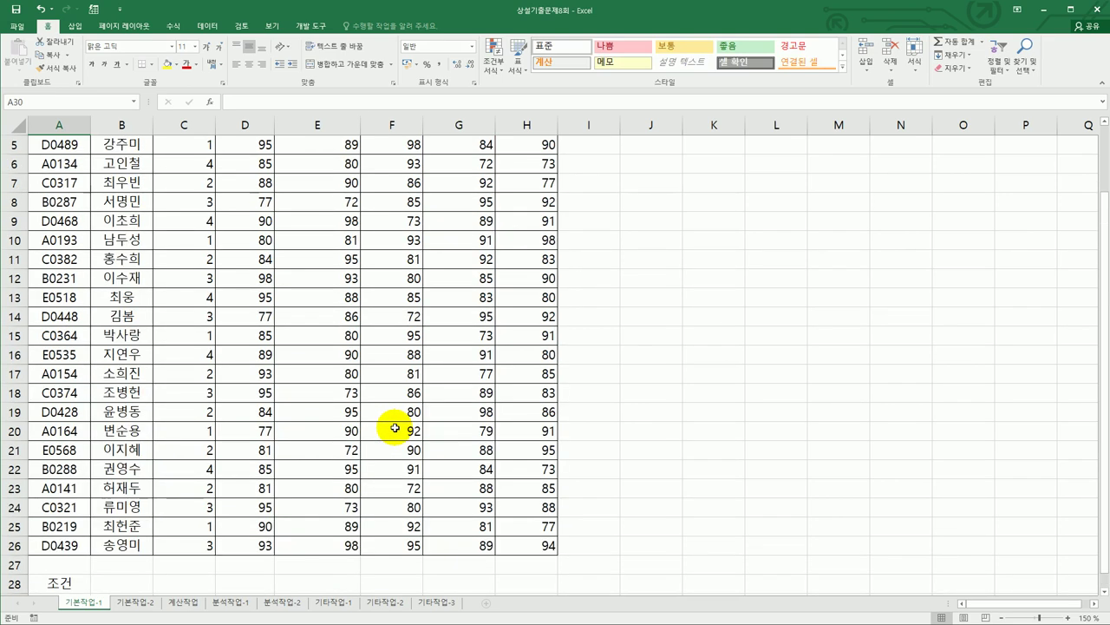
left_click(304, 336)
scroll(295, 335, "down", 2)
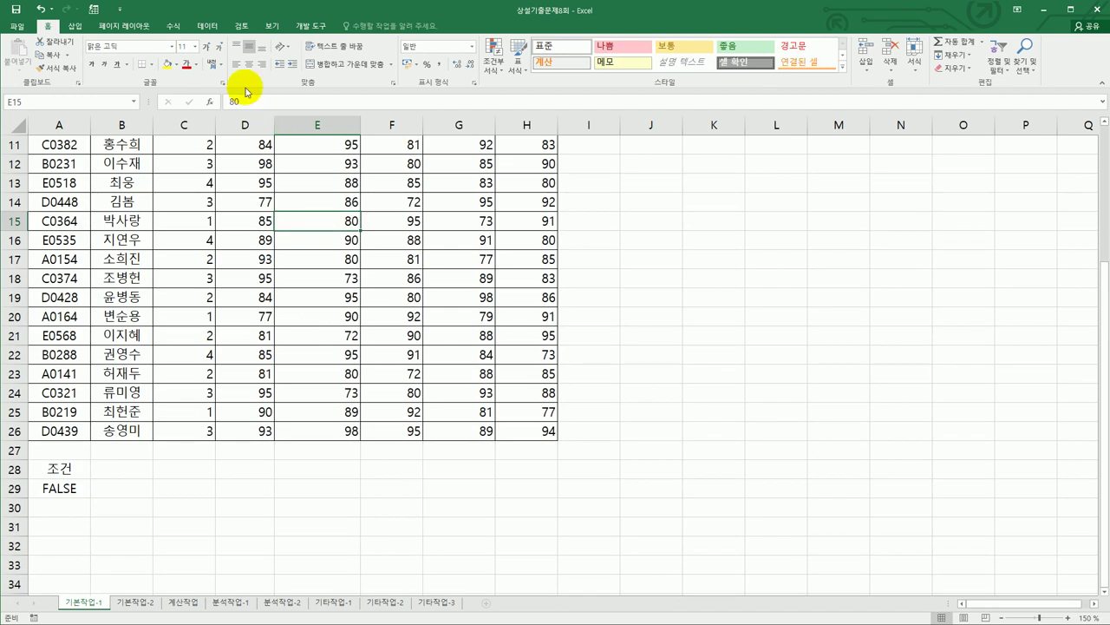
left_click(207, 26)
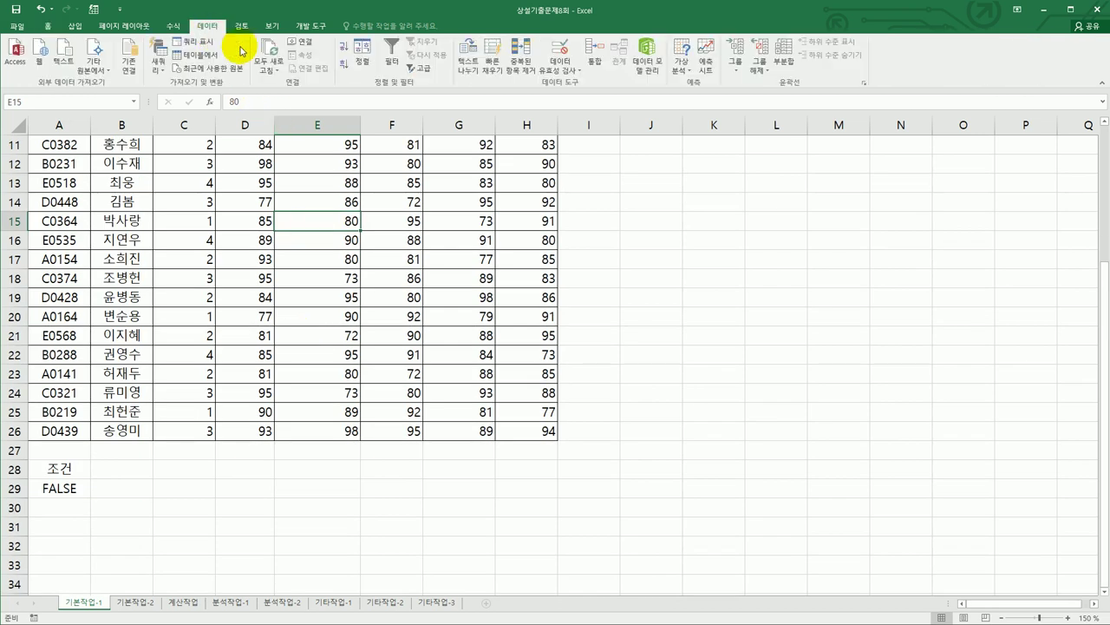
left_click(418, 75)
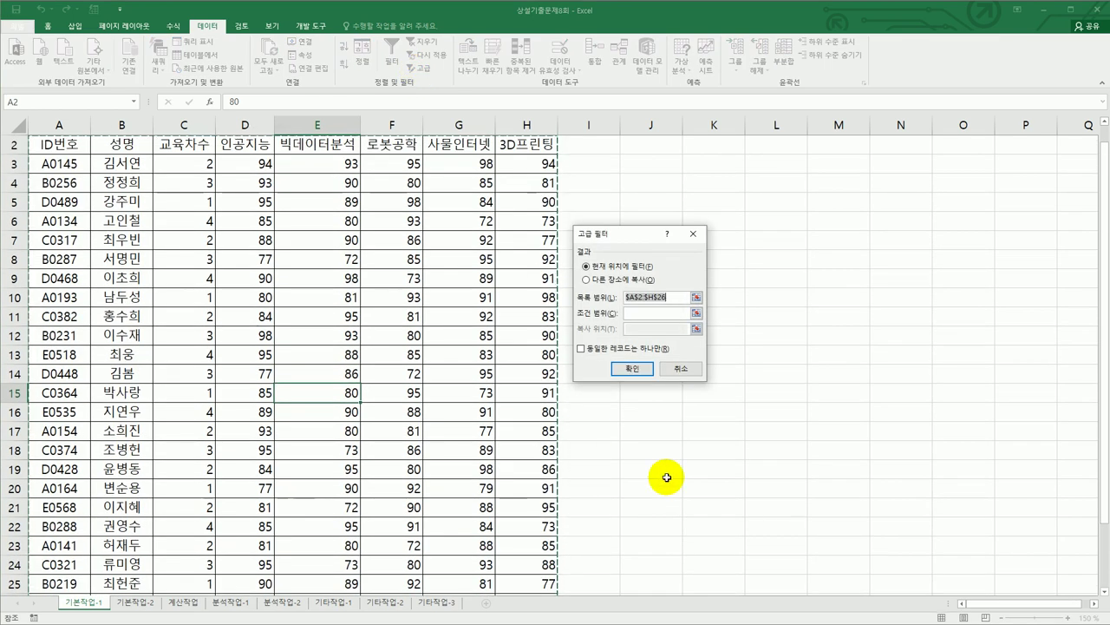
left_click(637, 312)
scroll(615, 397, "down", 3)
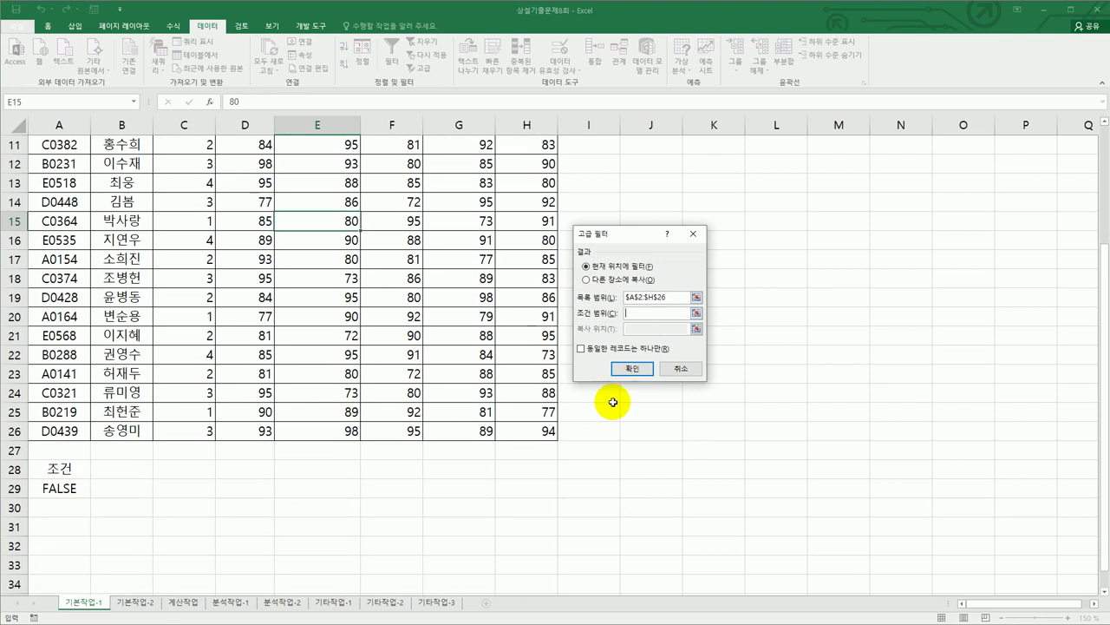
left_click_drag(75, 471, 78, 491)
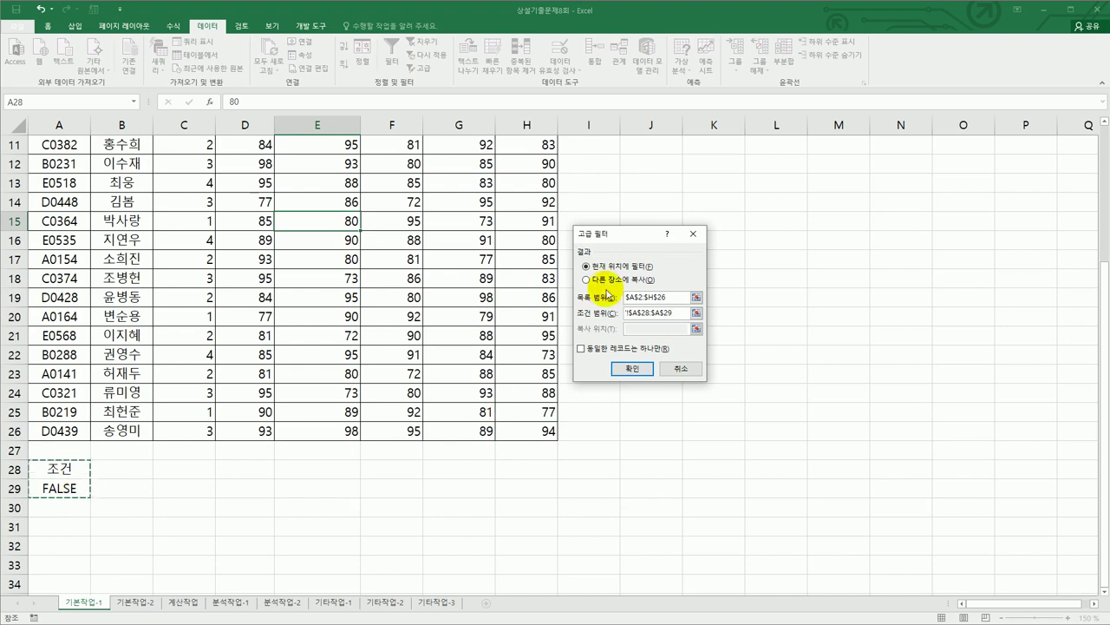
- Copy the filtered records to another location starting at cell A31 and select the extracted ID번호 values
left_click(607, 283)
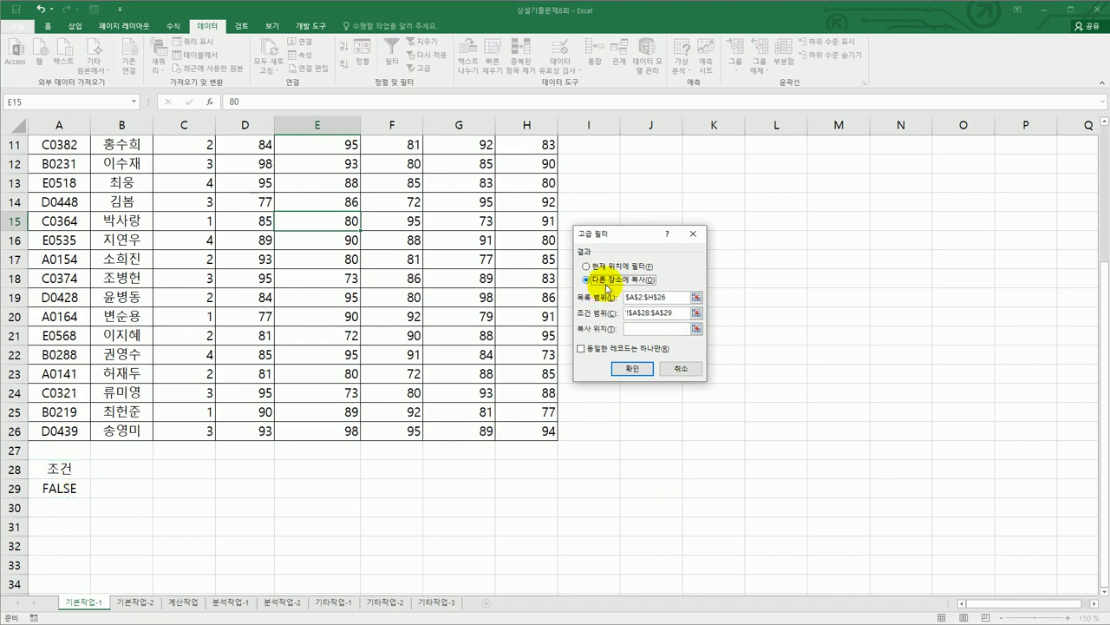
left_click(635, 331)
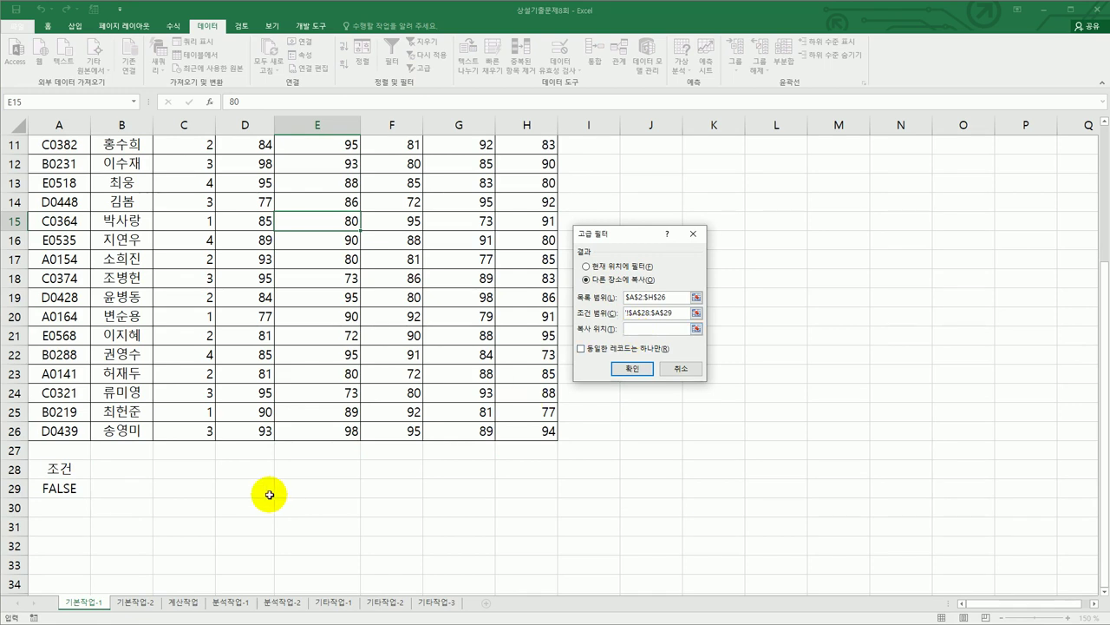
left_click(70, 529)
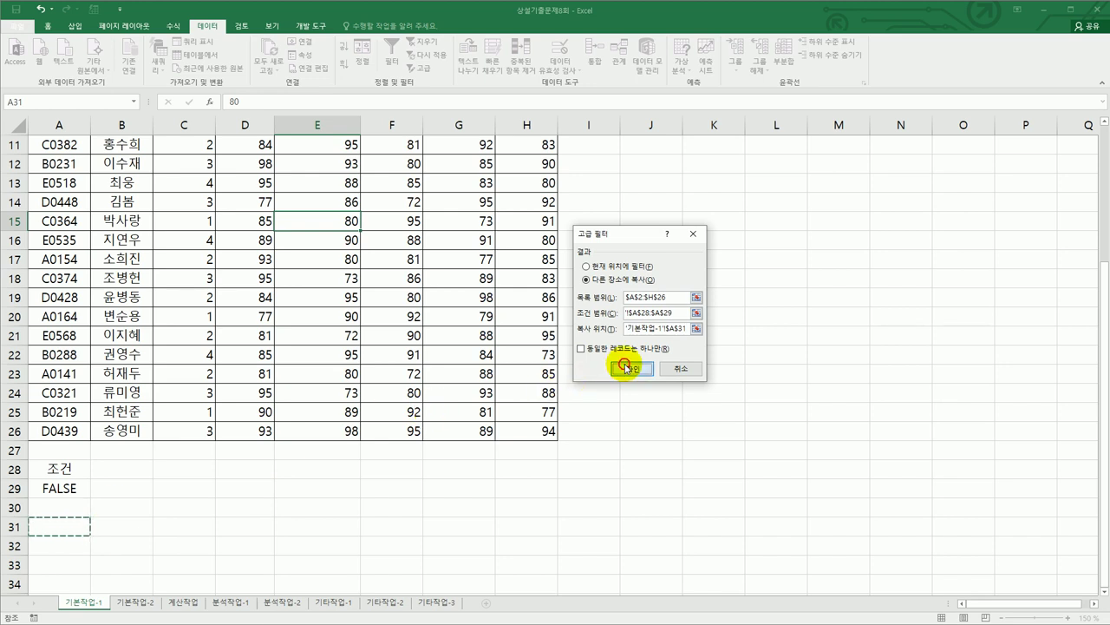
left_click(631, 367)
scroll(609, 427, "down", 2)
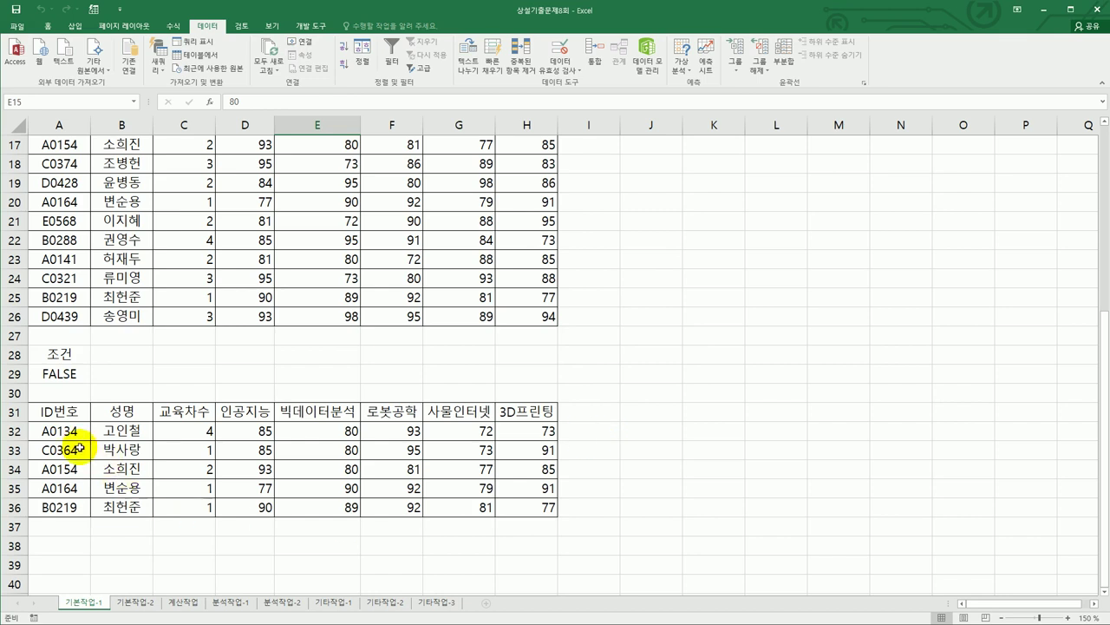
left_click_drag(65, 431, 65, 505)
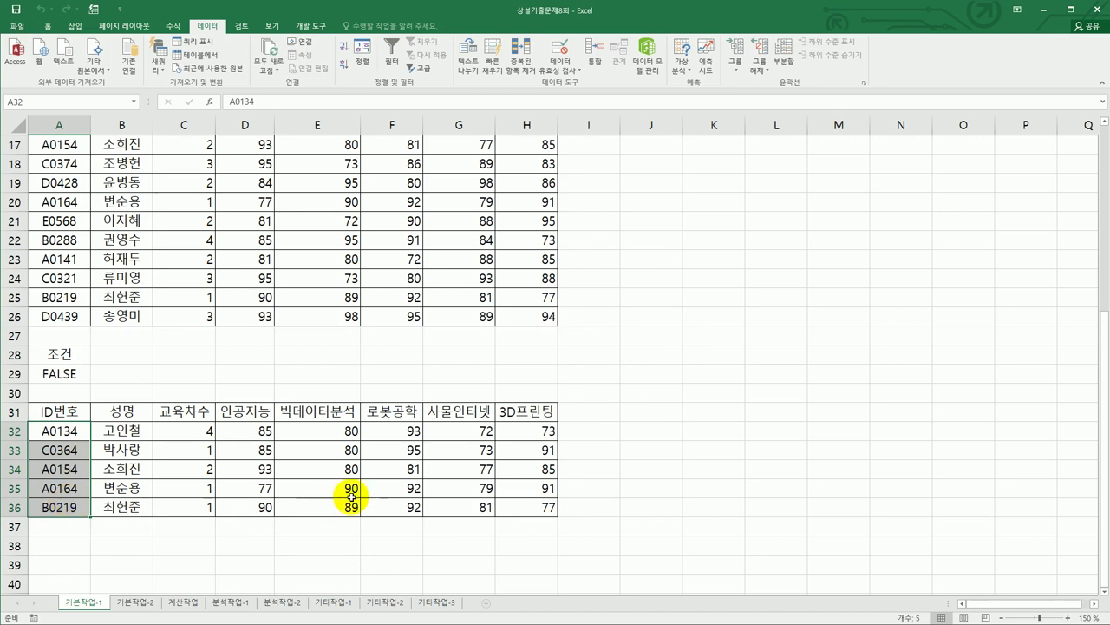
- Enter =SMALL(G3:G26,5) in G29 as a temporary check of the extracted 사물인터넷 scores
left_click_drag(448, 429, 448, 501)
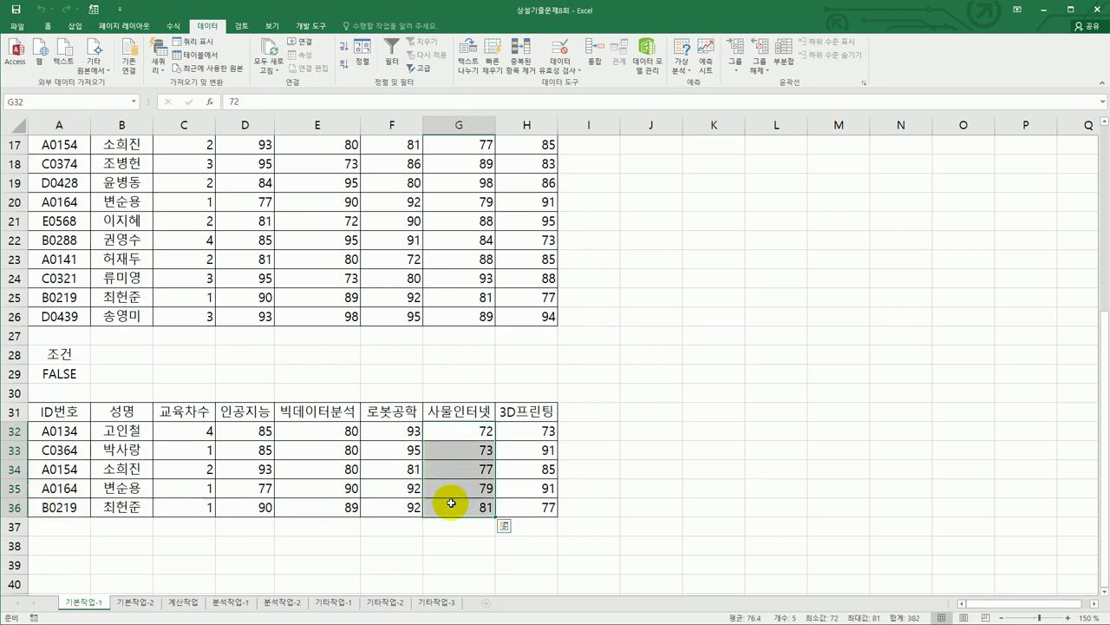
left_click(471, 370)
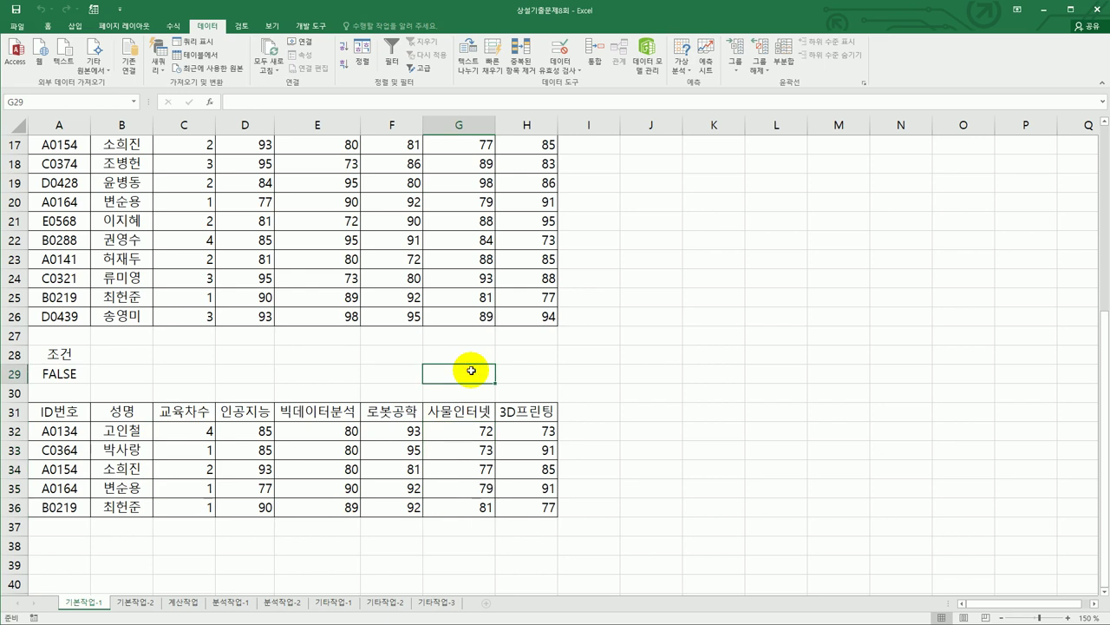
type("=sm")
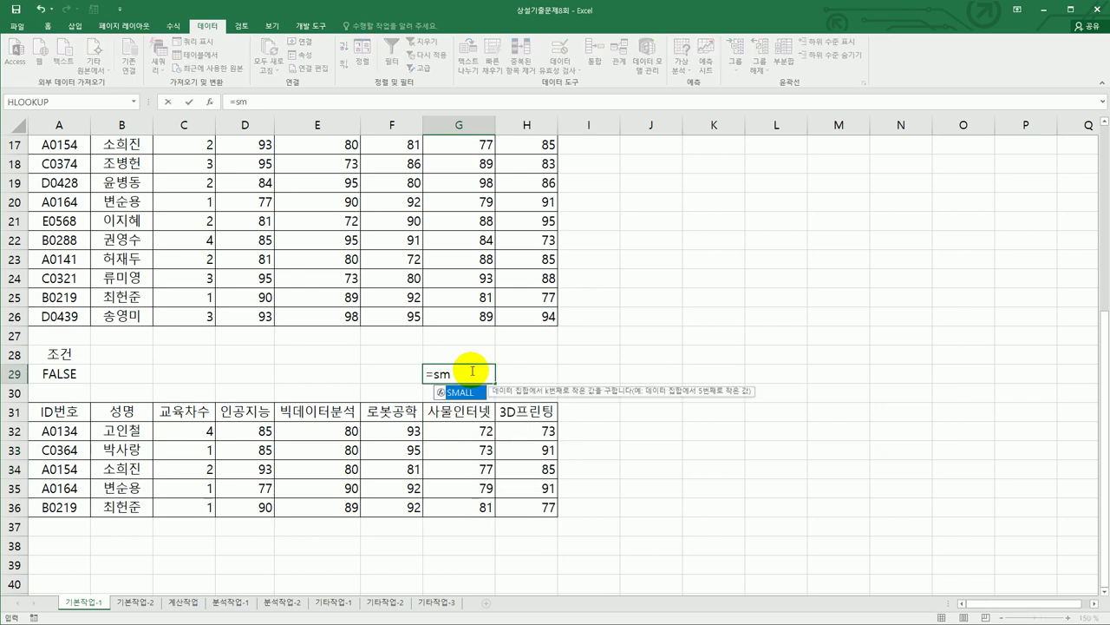
key("Tab")
scroll(471, 370, "up", 5)
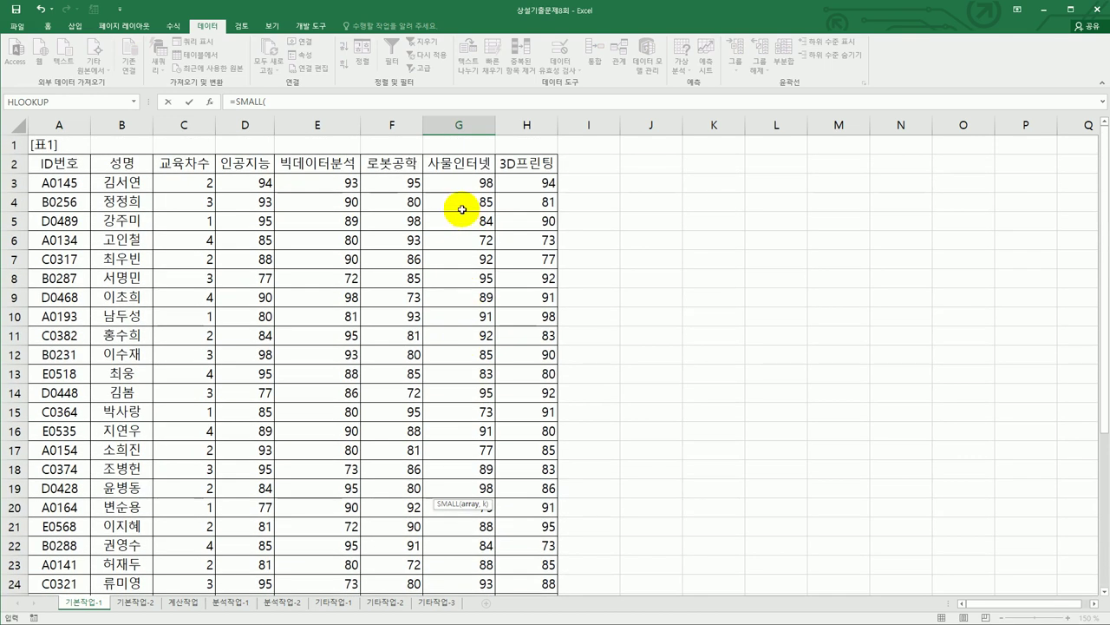
left_click_drag(458, 183, 471, 565)
type(",")
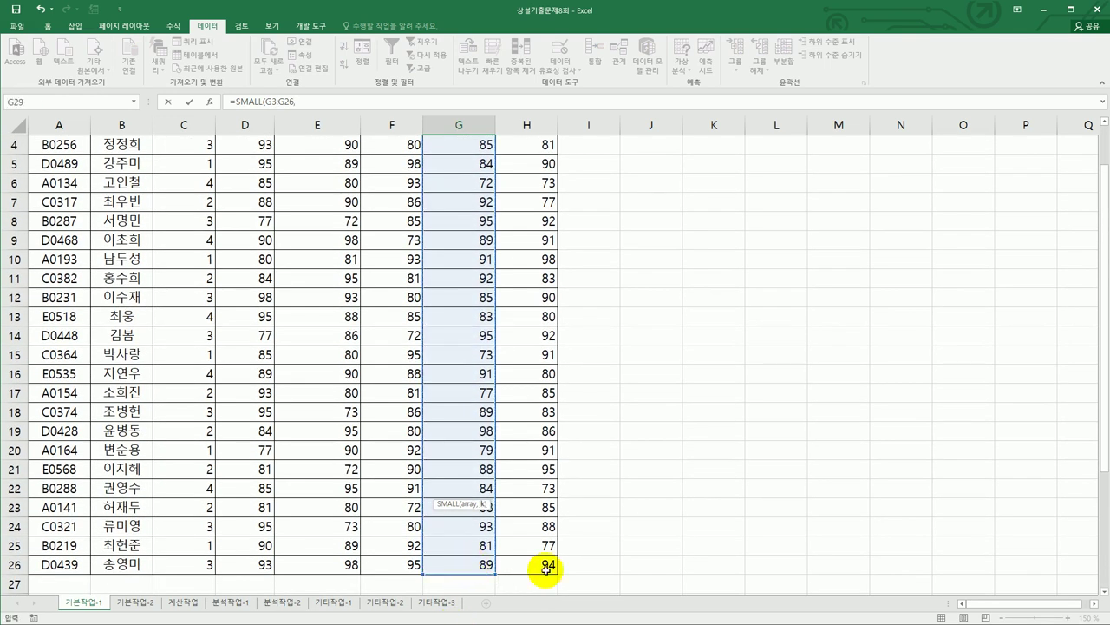
type("5")
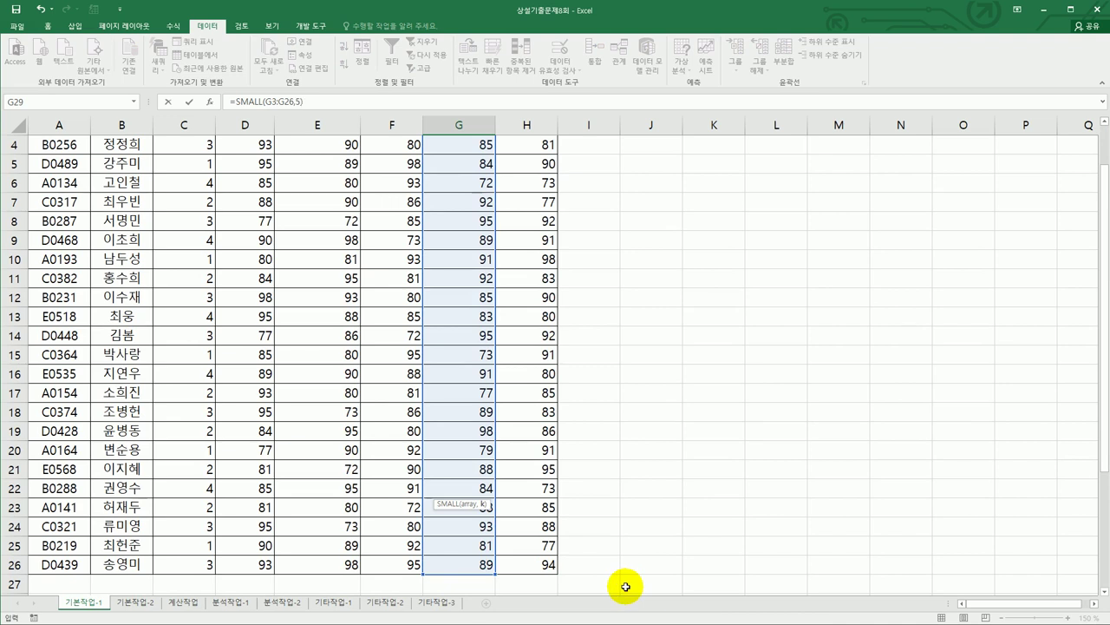
type(")")
key("Return")
- Compare the extracted scores in G32:G36 with the check value and delete the formula from G29
scroll(626, 587, "down", 3)
left_click_drag(480, 457, 469, 527)
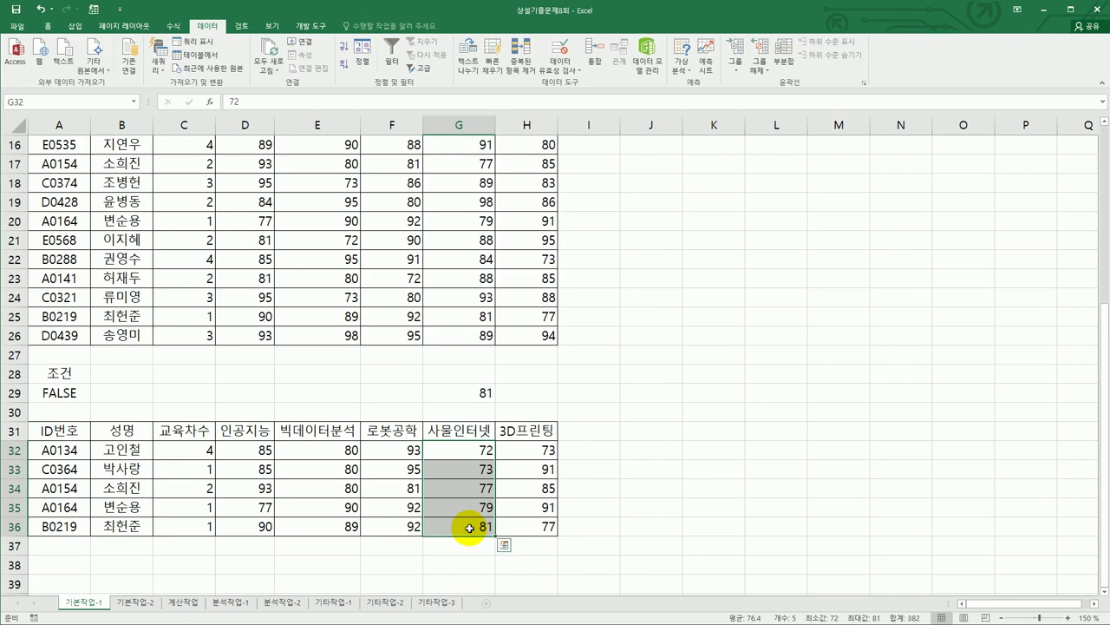
left_click(477, 392)
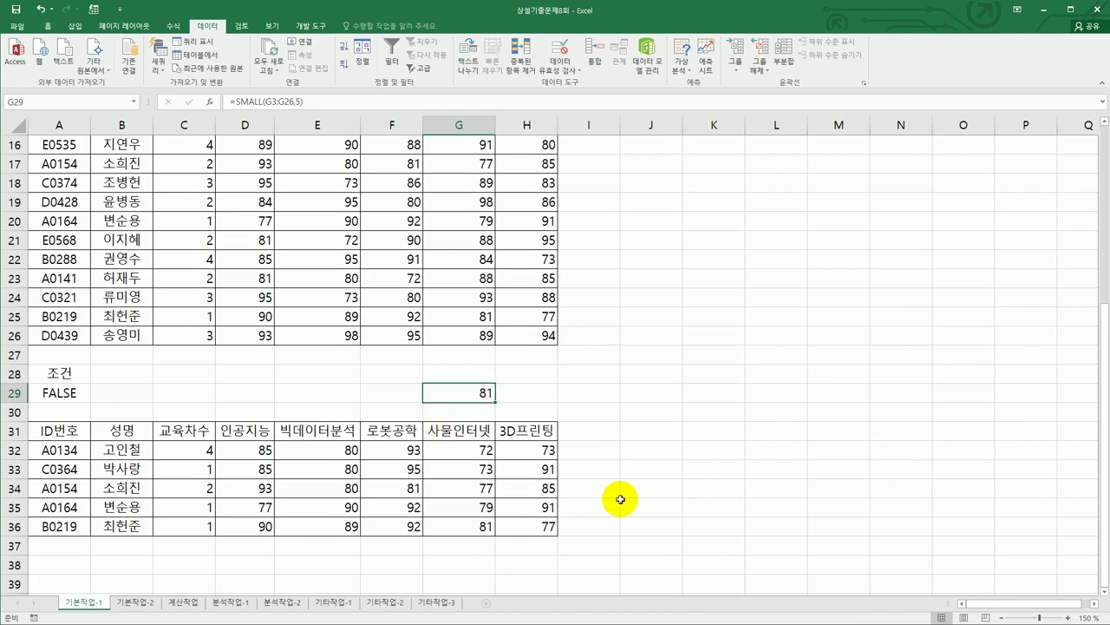
key("Delete")
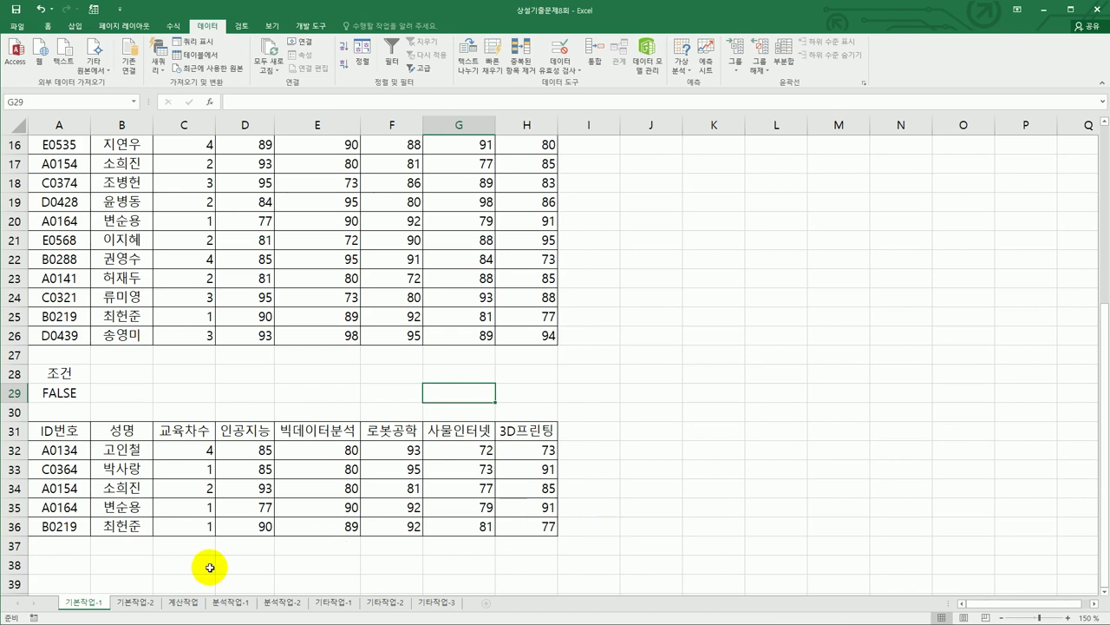
left_click(147, 602)
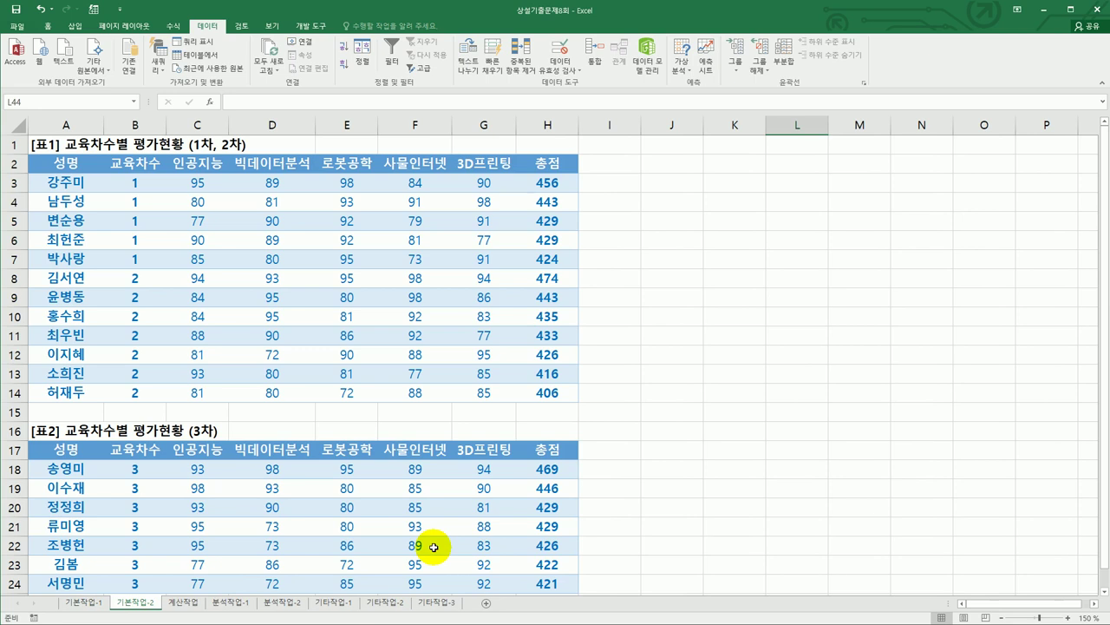
left_click(95, 602)
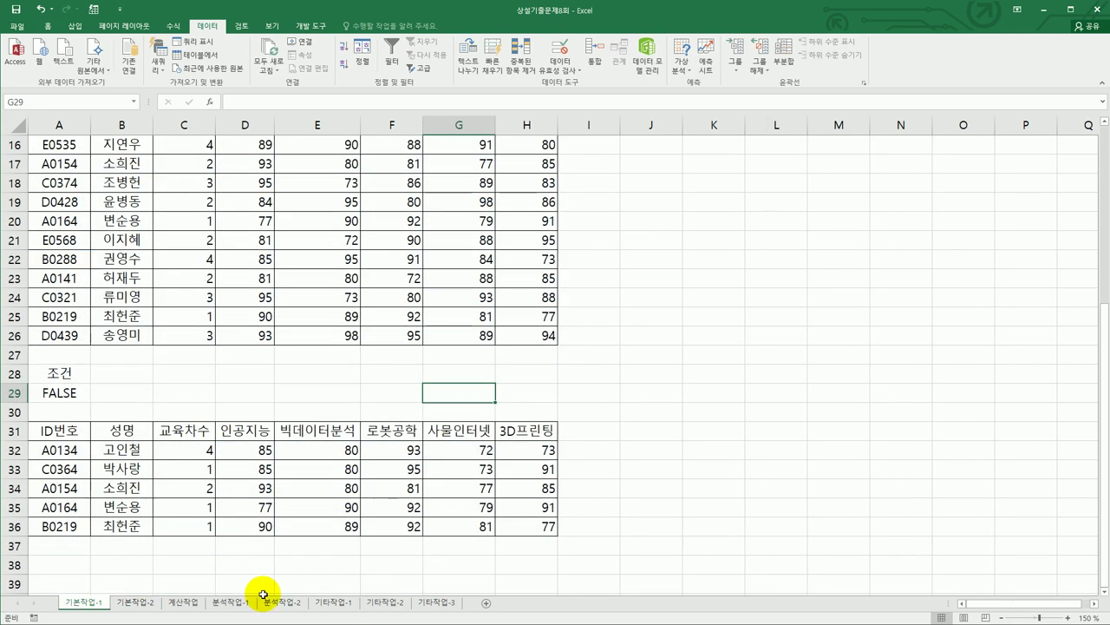
- Start a new formula-based conditional formatting rule for the data range A3:H26 on sheet 기본작업-1
scroll(270, 559, "up", 5)
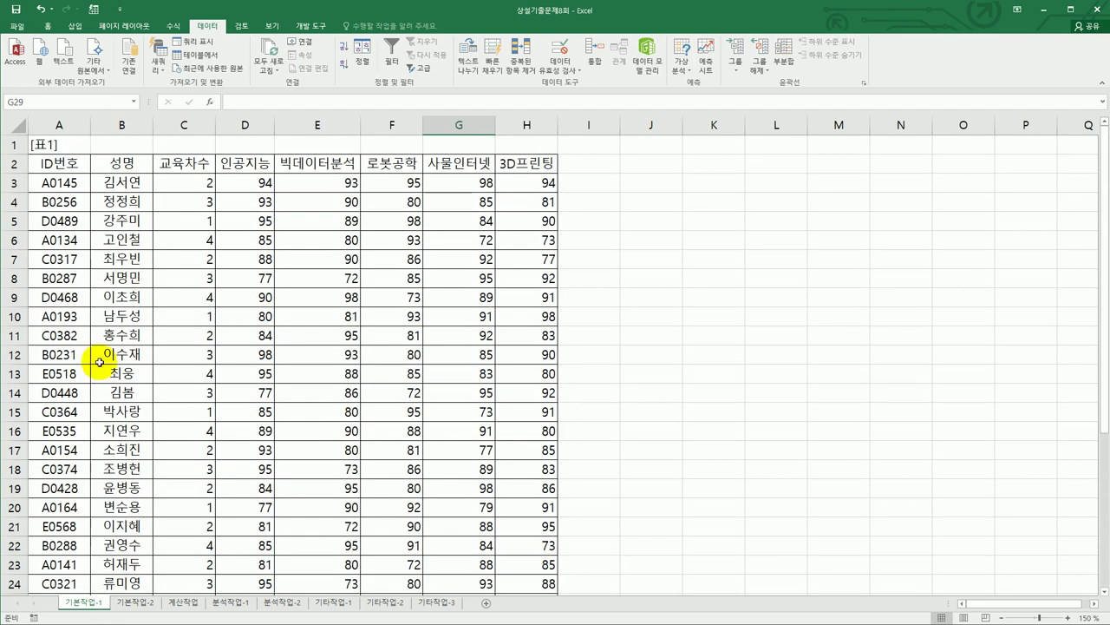
left_click_drag(54, 182, 510, 568)
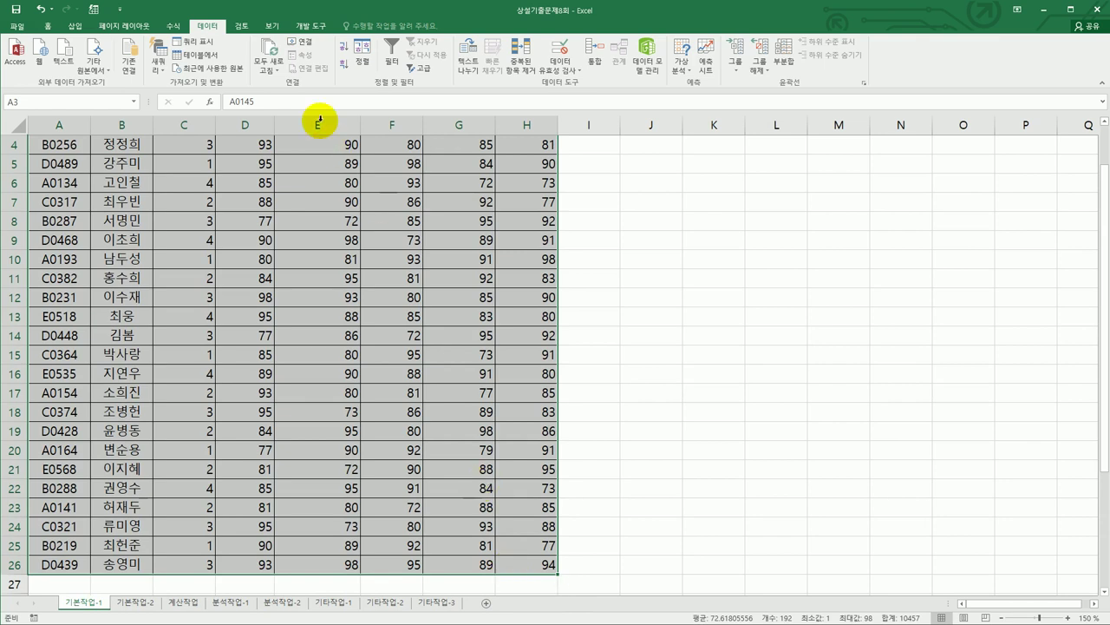
left_click(48, 26)
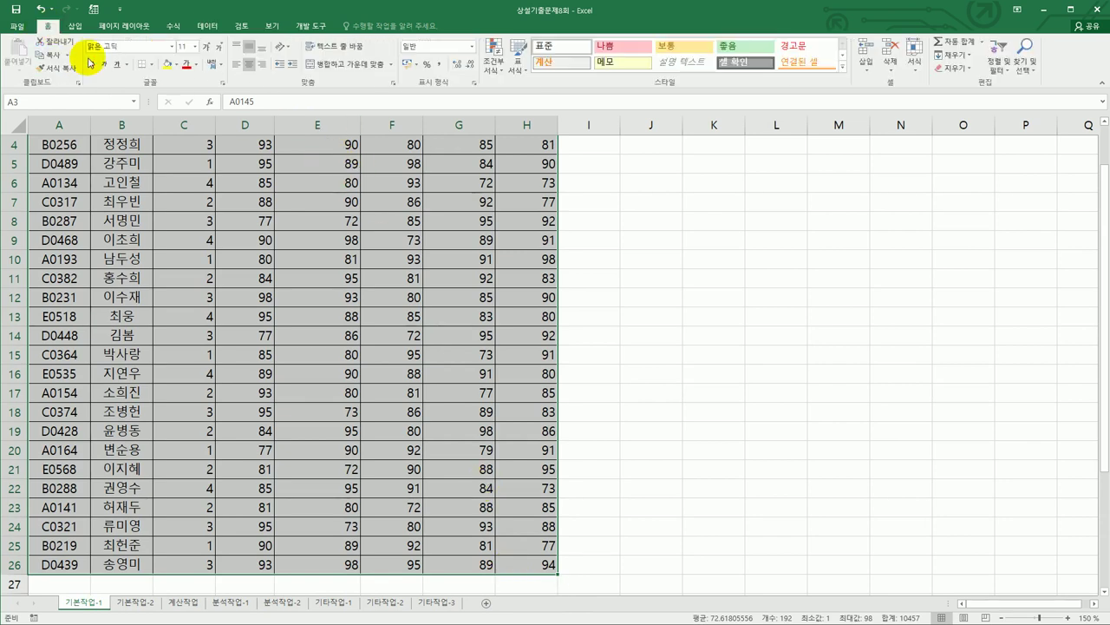
left_click(497, 83)
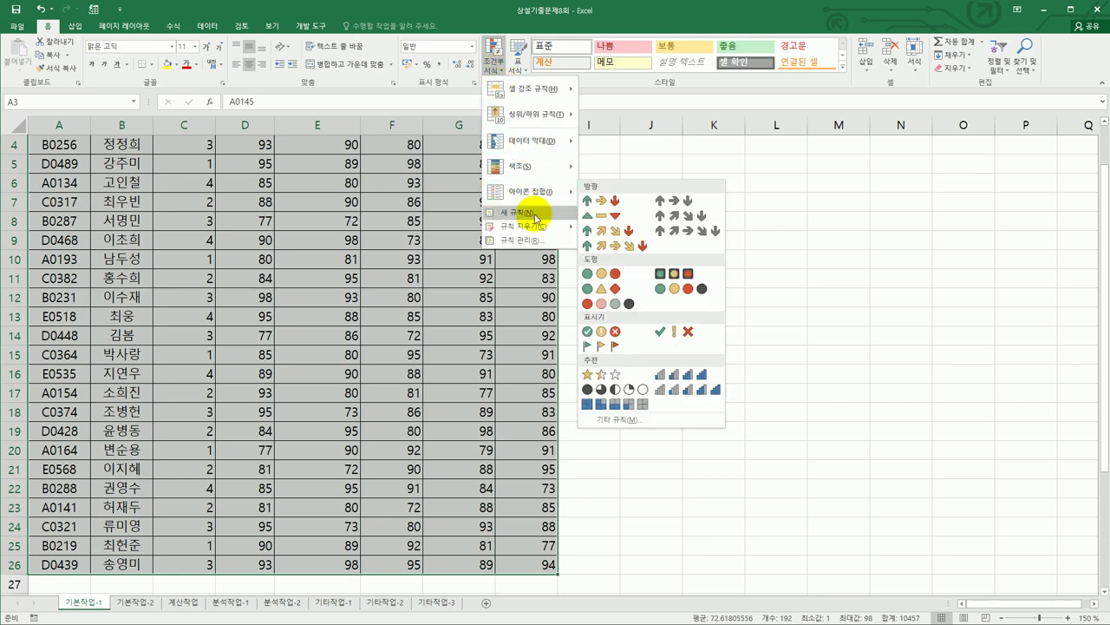
left_click(529, 214)
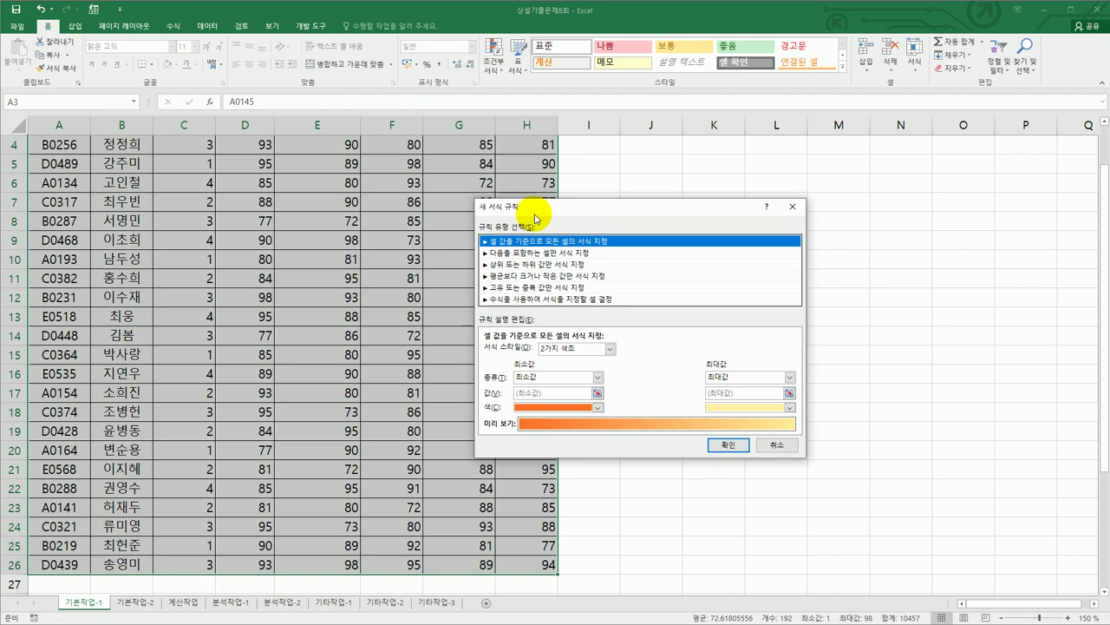
left_click(538, 300)
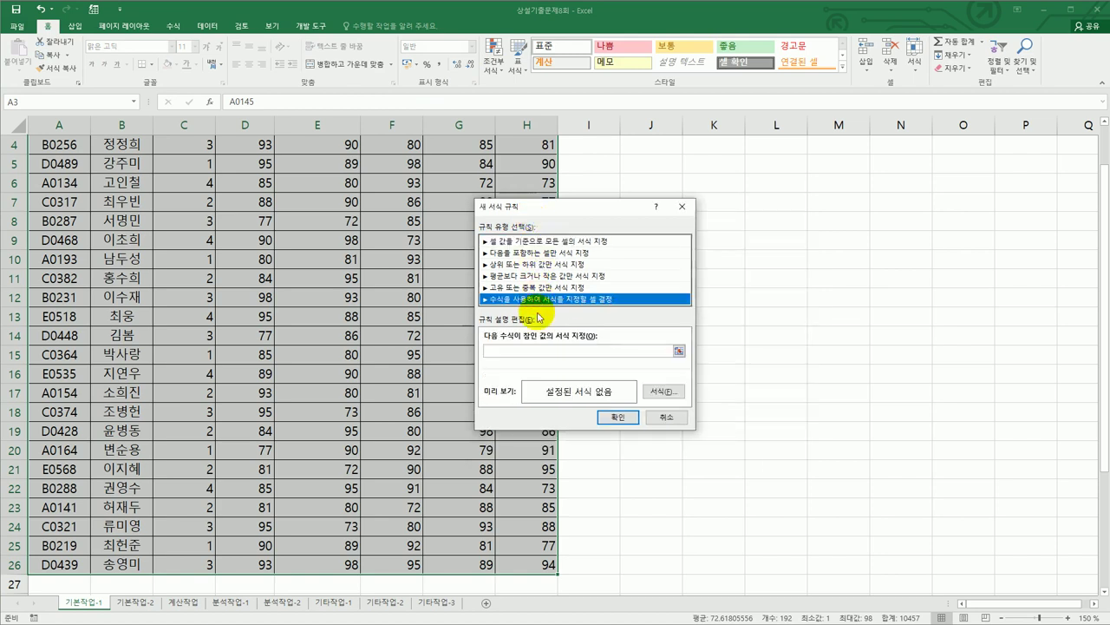
left_click(528, 350)
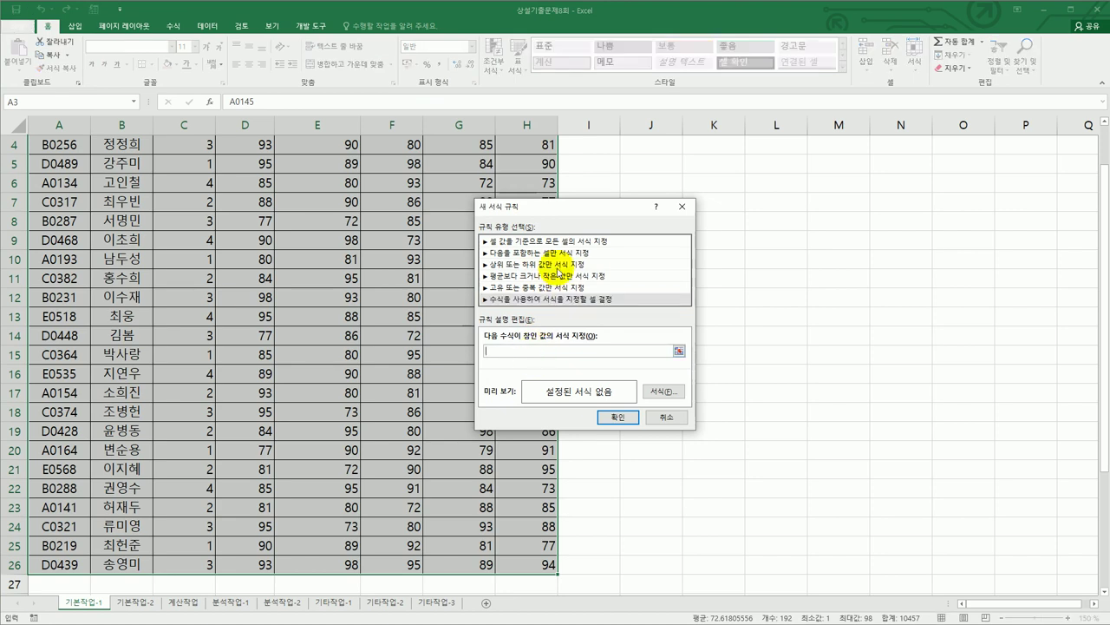
left_click_drag(563, 215, 665, 212)
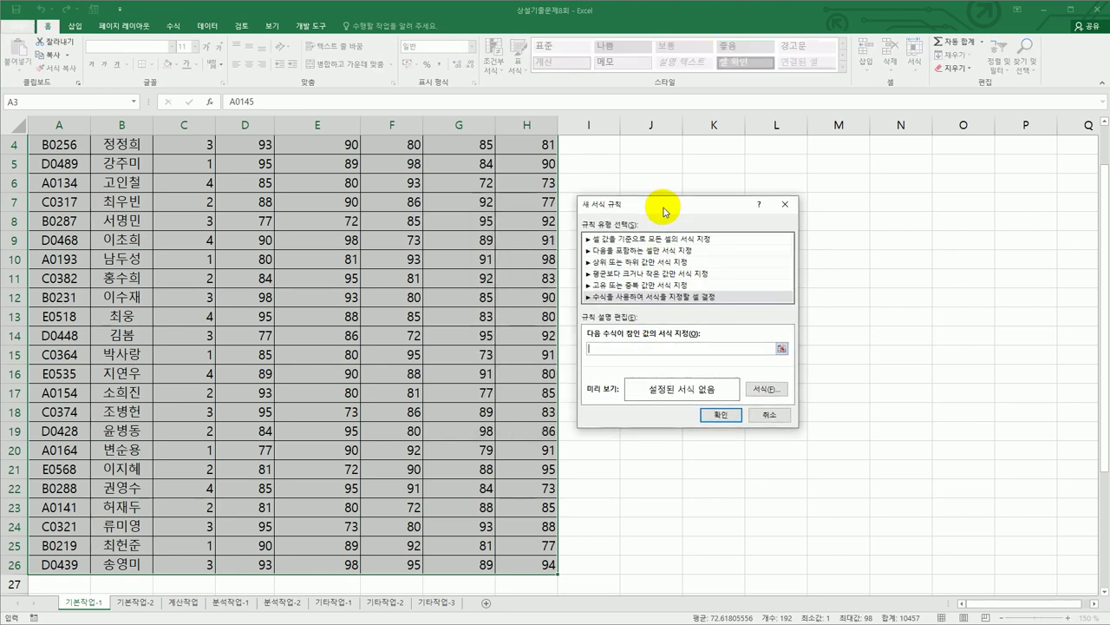
- Begin the rule formula with an OR function whose first condition is $C3>=4, keeping only the column absolute
type("=or(")
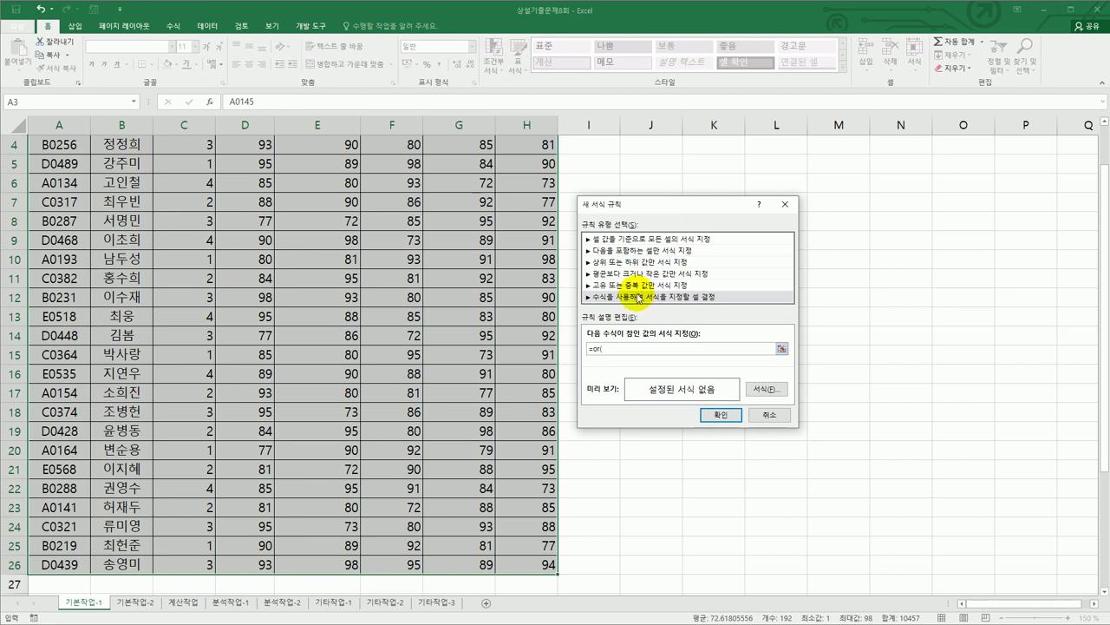
scroll(416, 294, "up", 1)
left_click(190, 186)
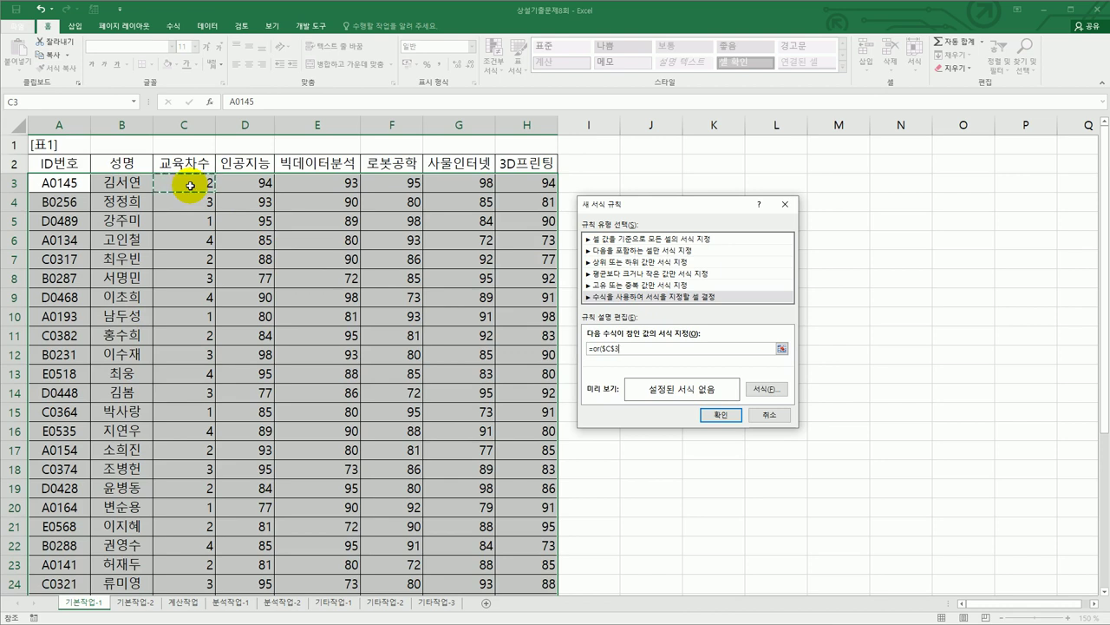
key("F4")
key("F4")
type(">=4,")
- Add the second OR condition average($D3:$H3)>=95 with column-absolute references and complete the rule formula
type("average(")
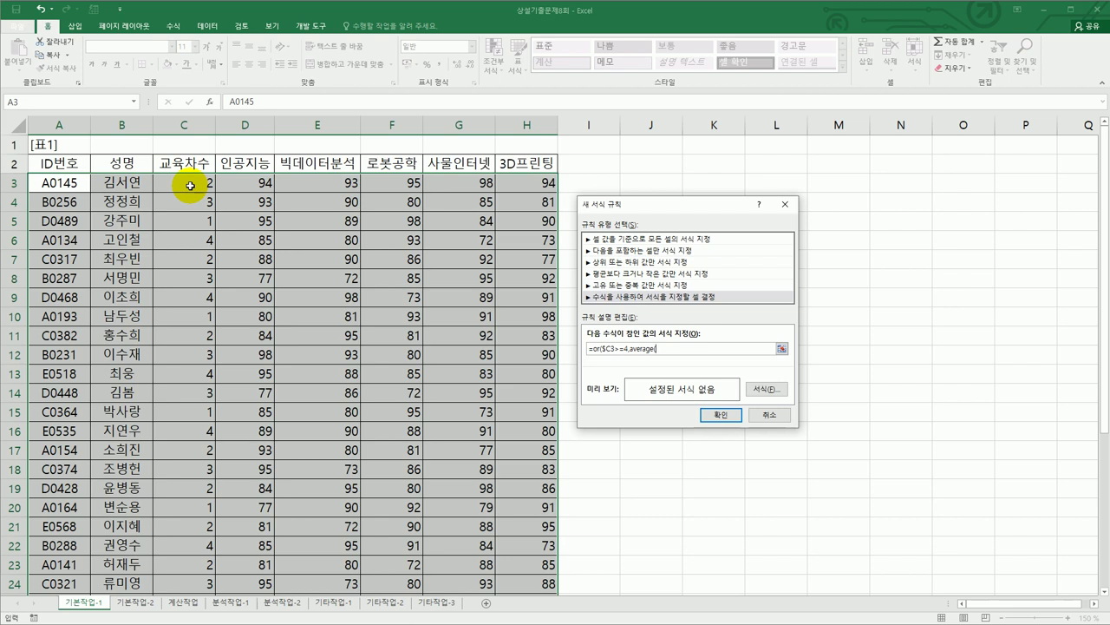
left_click_drag(246, 183, 509, 182)
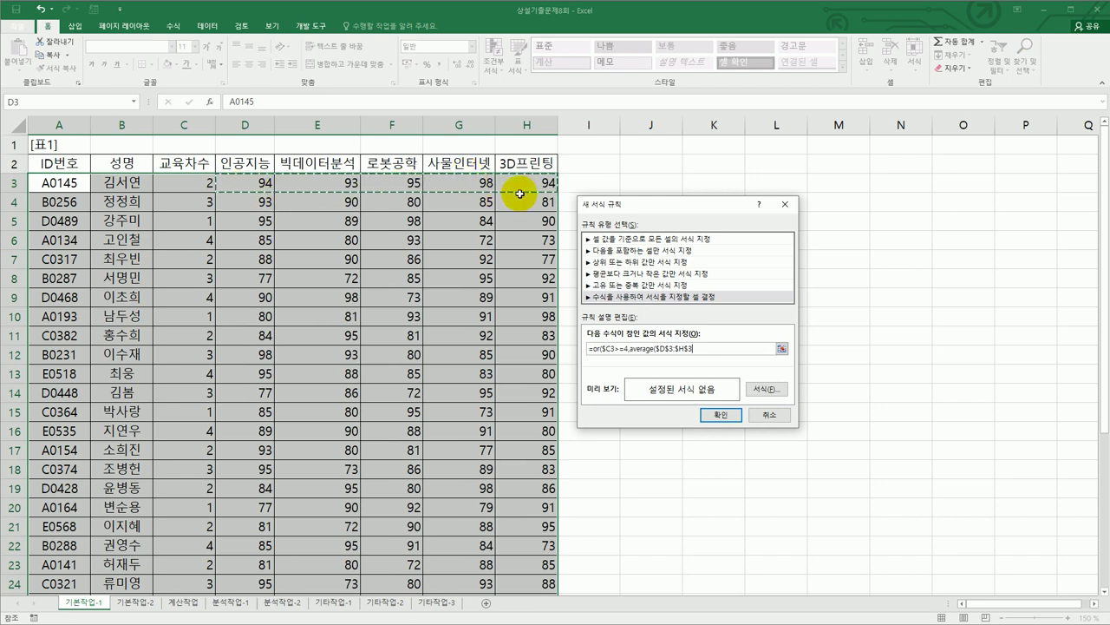
key("F4")
key("F4")
type(")")
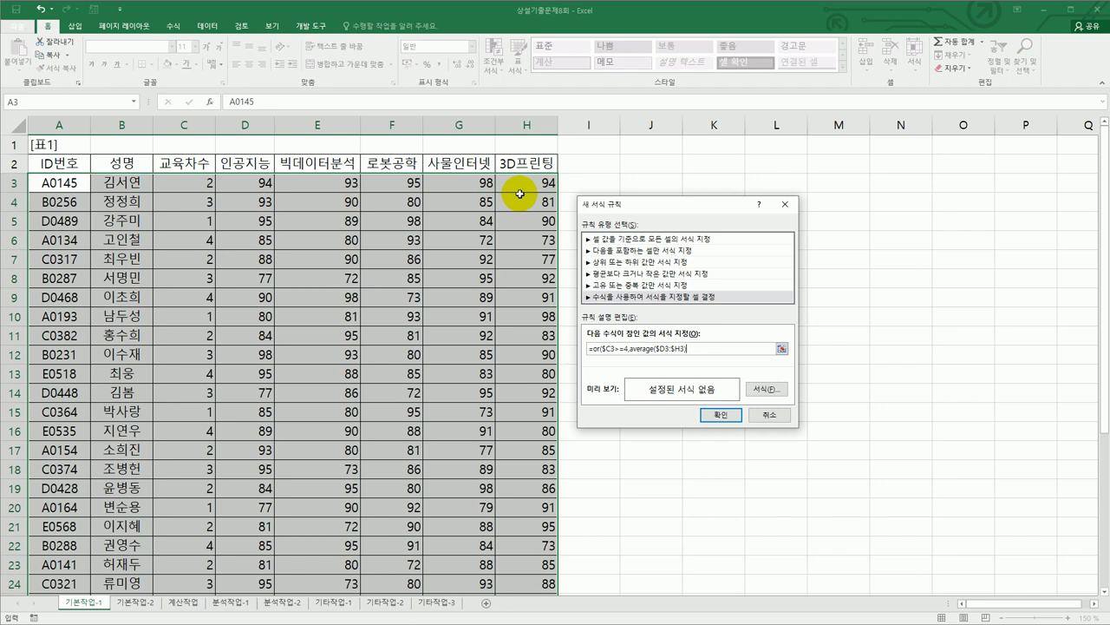
type(">=95")
- Give the rule the standard orange background fill and apply the conditional formatting to the table
left_click(767, 390)
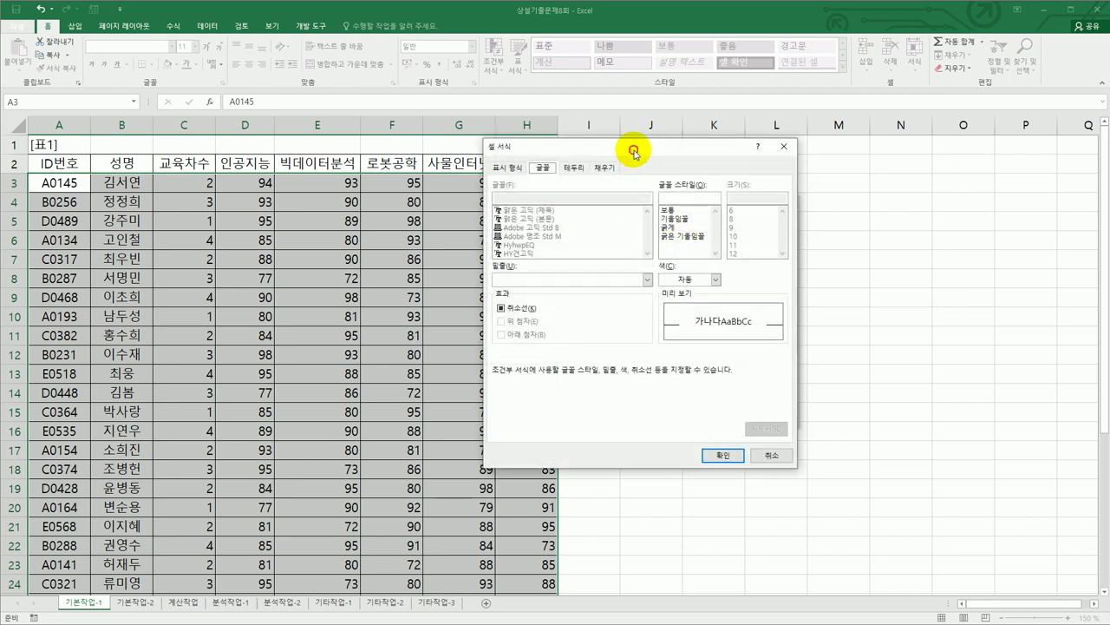
left_click_drag(636, 154, 391, 180)
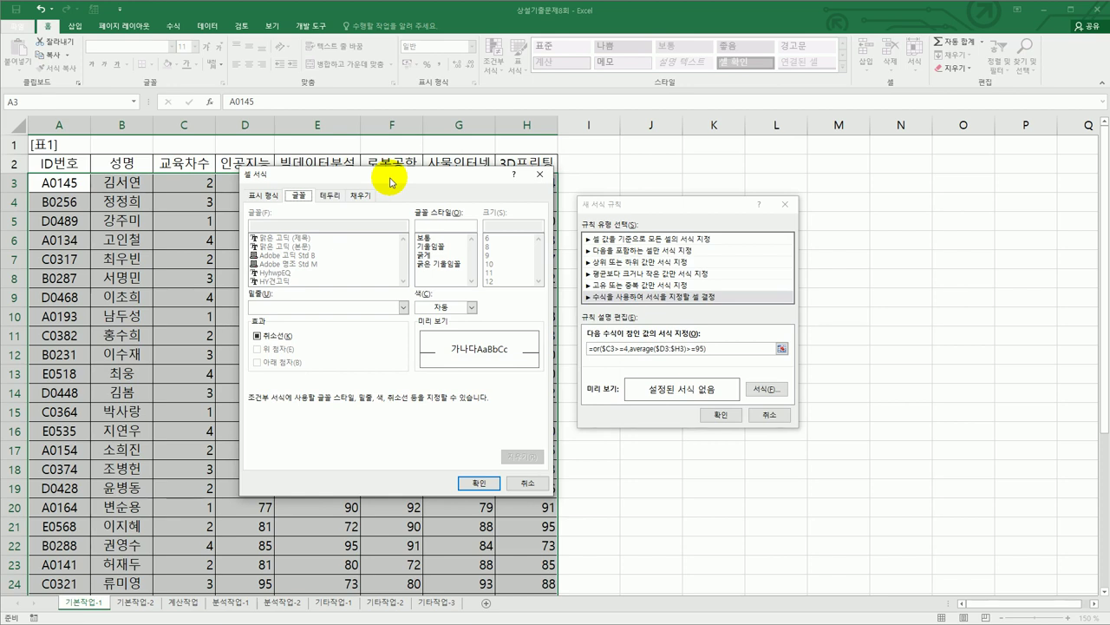
left_click(371, 196)
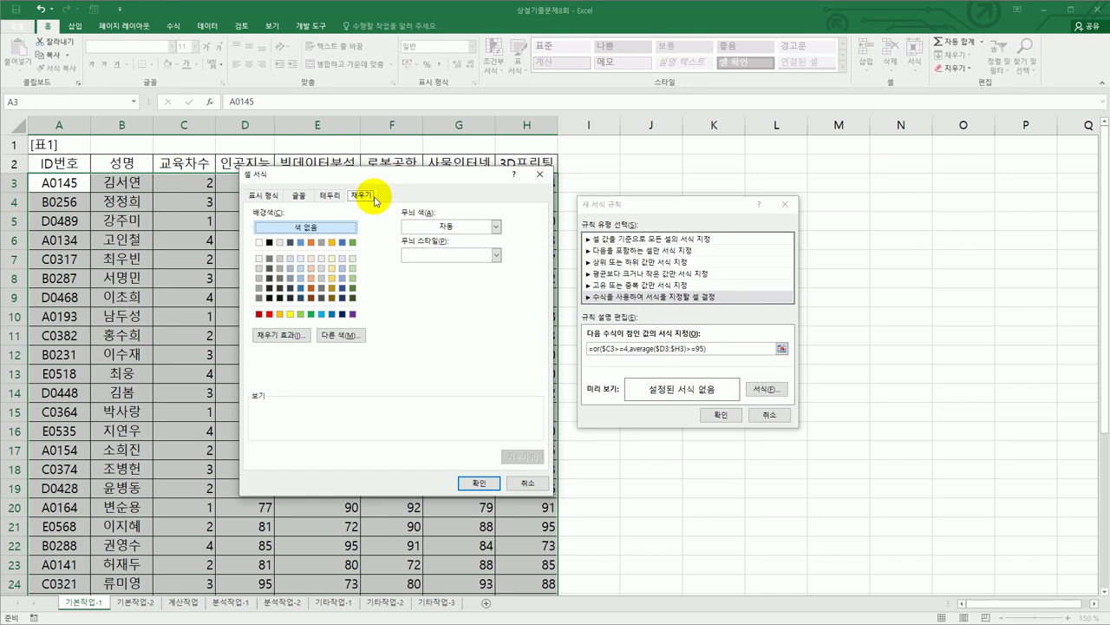
left_click(279, 315)
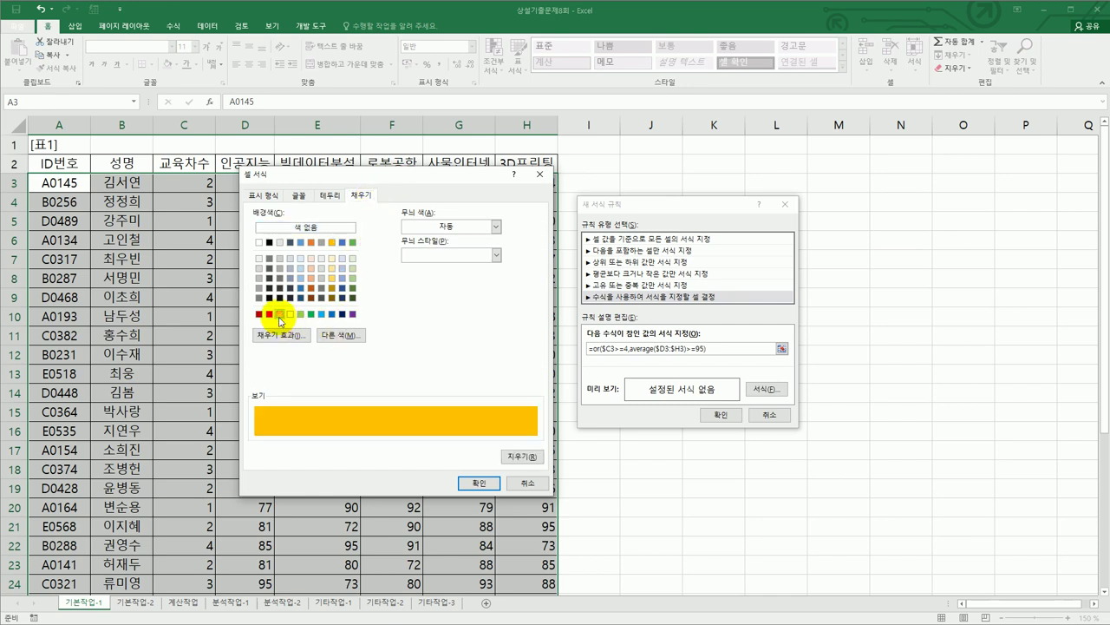
left_click(466, 485)
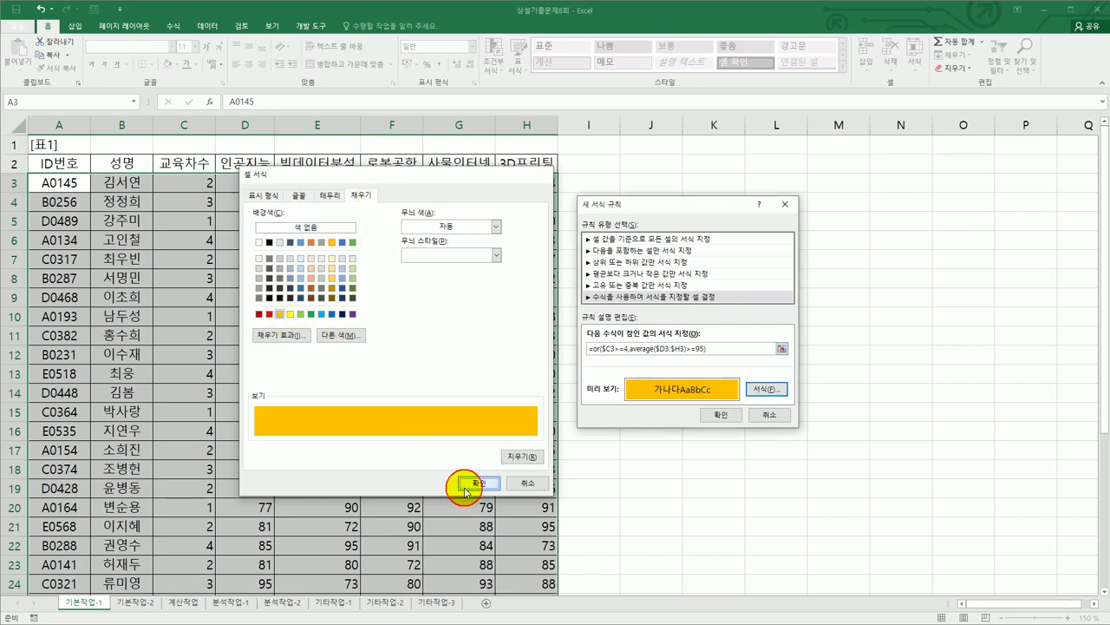
left_click(703, 417)
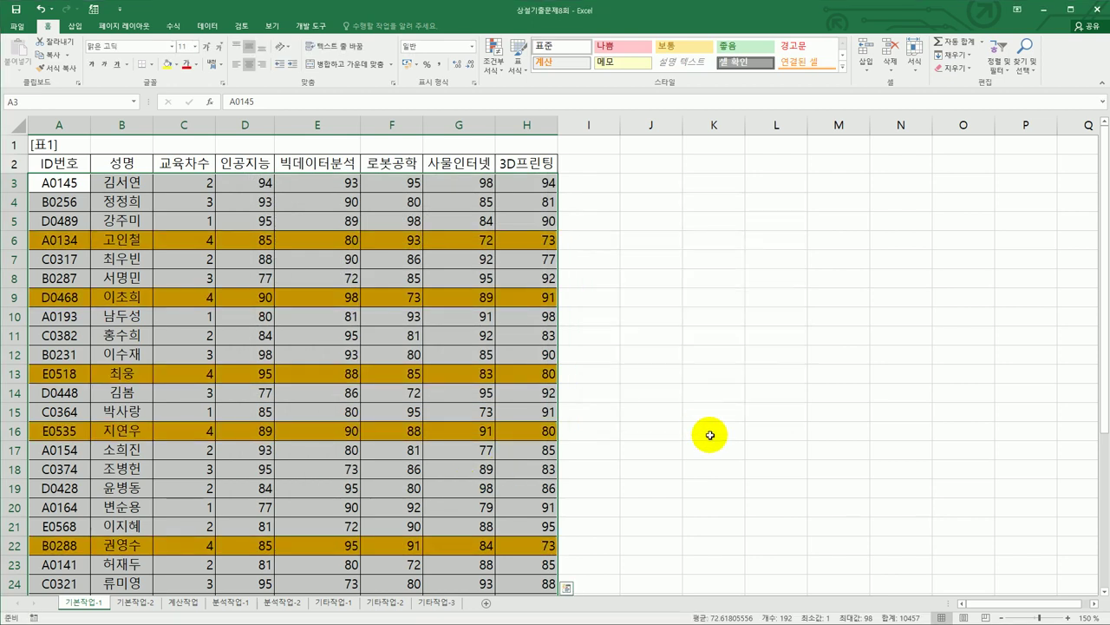
scroll(710, 435, "down", 2)
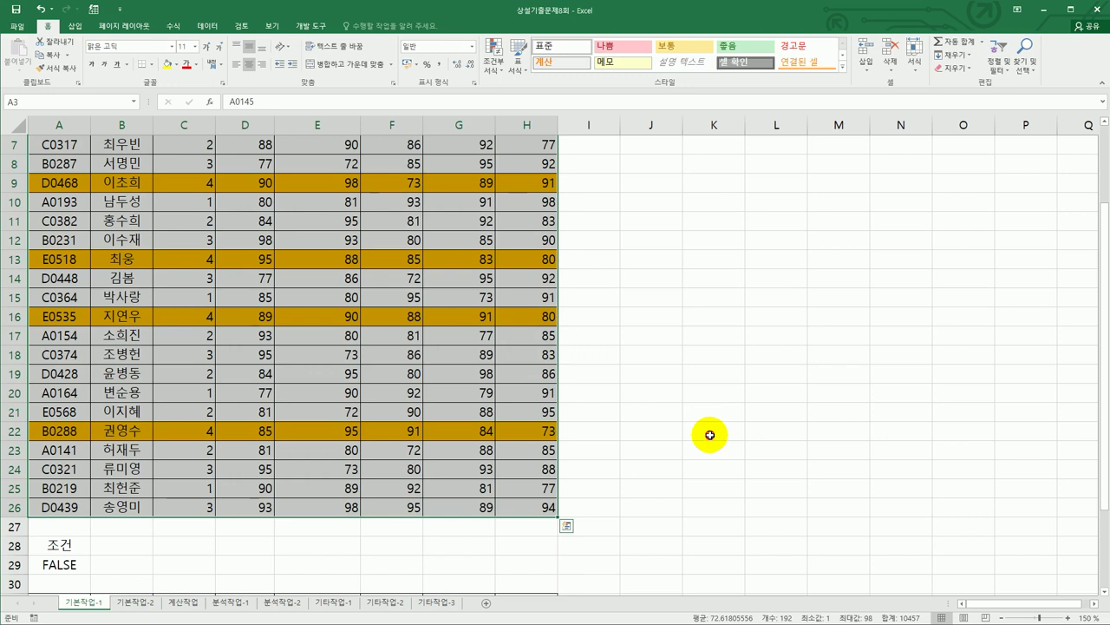
left_click(710, 434)
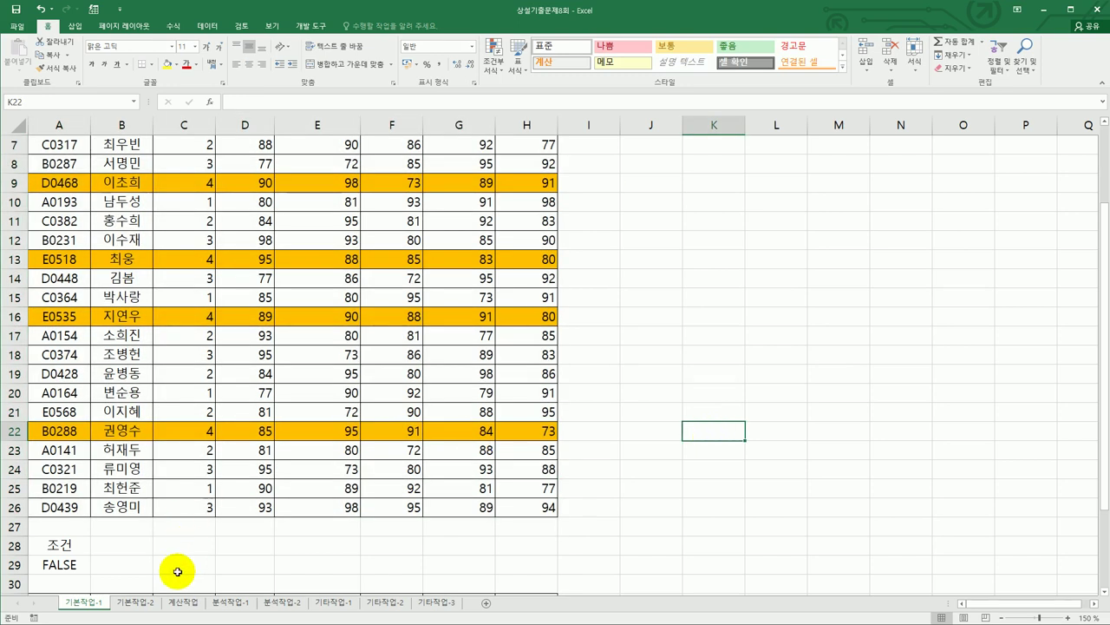
- On sheet 기본작업-2, extend the print area to A1:H14,$A$16:$H$24 so that both tables are included
left_click(139, 602)
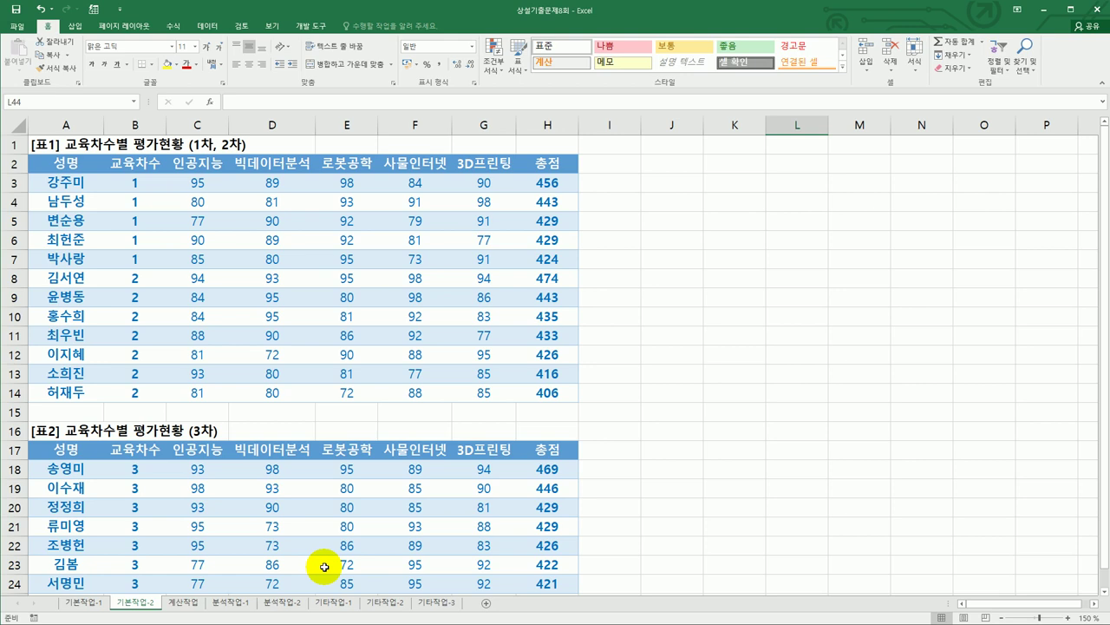
left_click(128, 26)
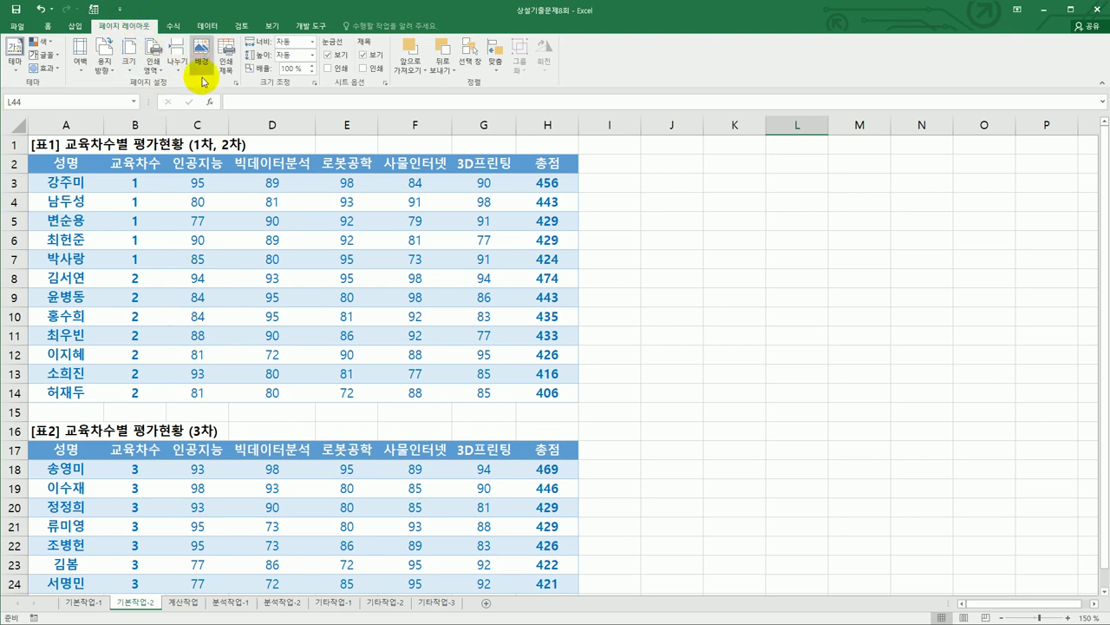
left_click(234, 82)
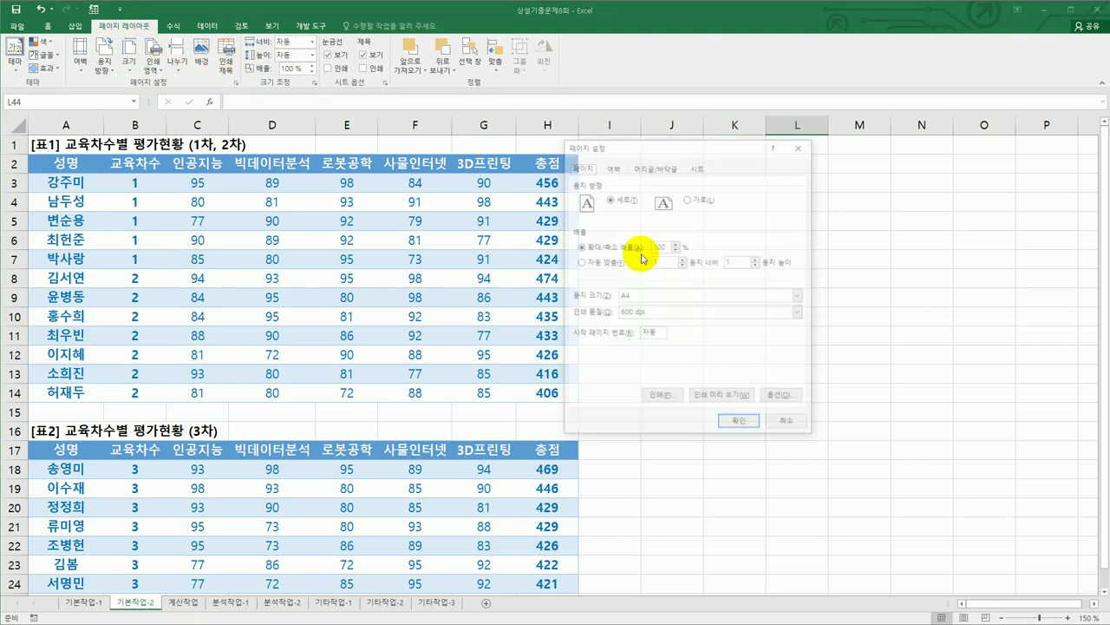
left_click(699, 166)
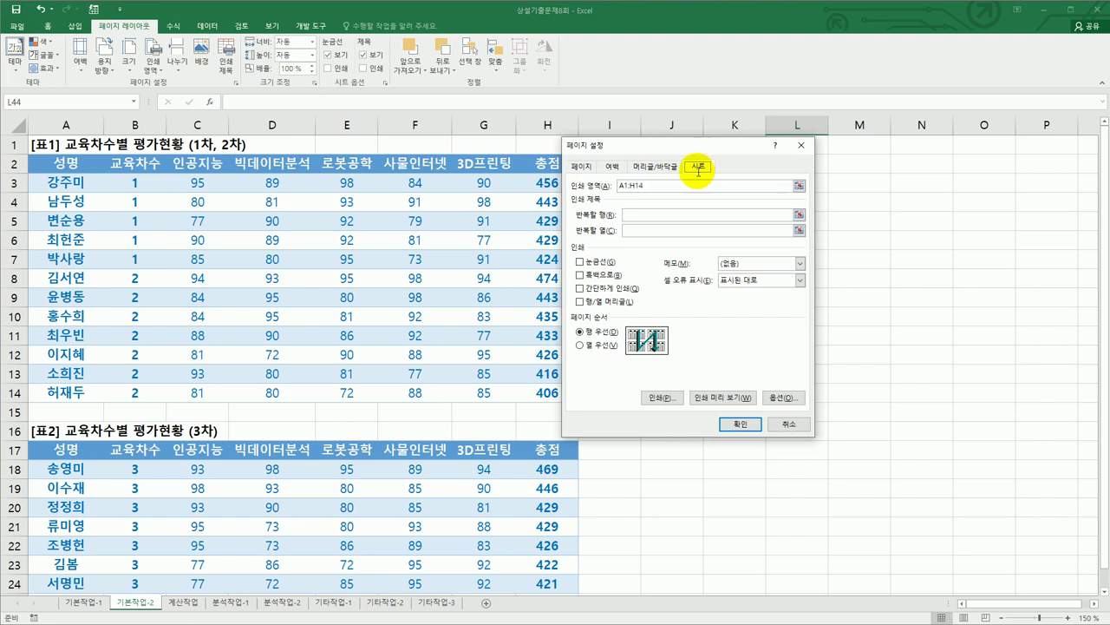
left_click(652, 189)
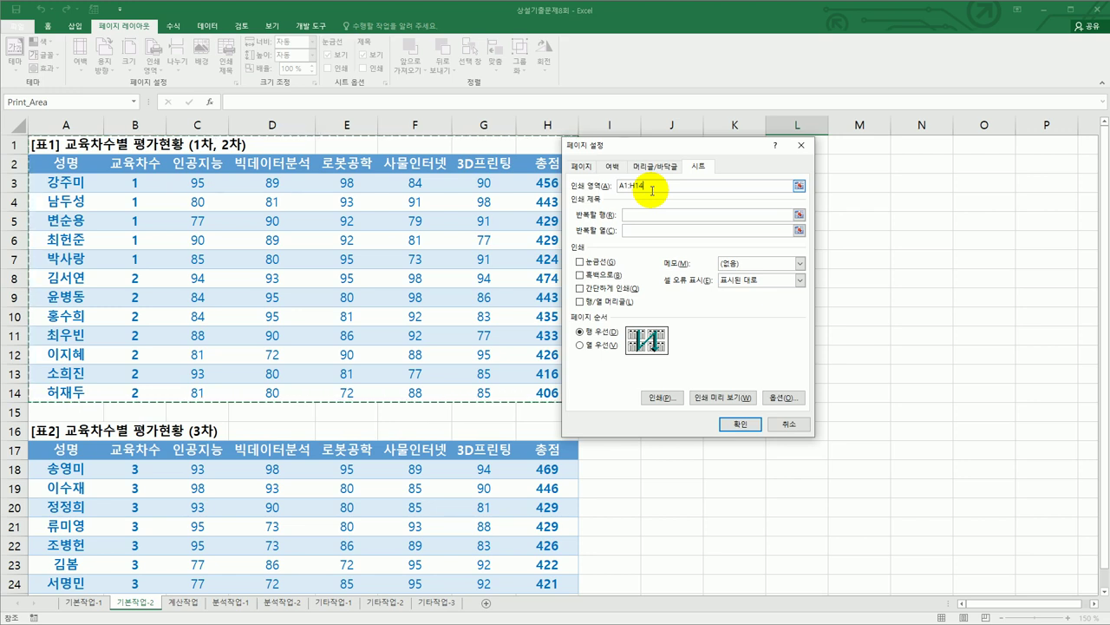
type(",")
scroll(365, 416, "down", 1)
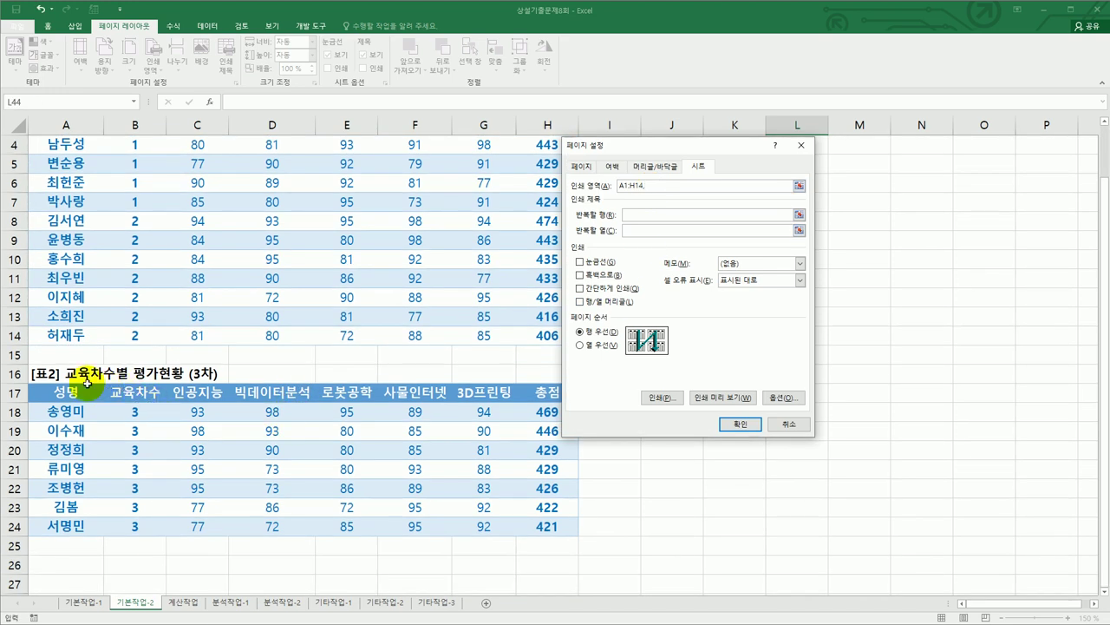
left_click_drag(39, 375, 518, 529)
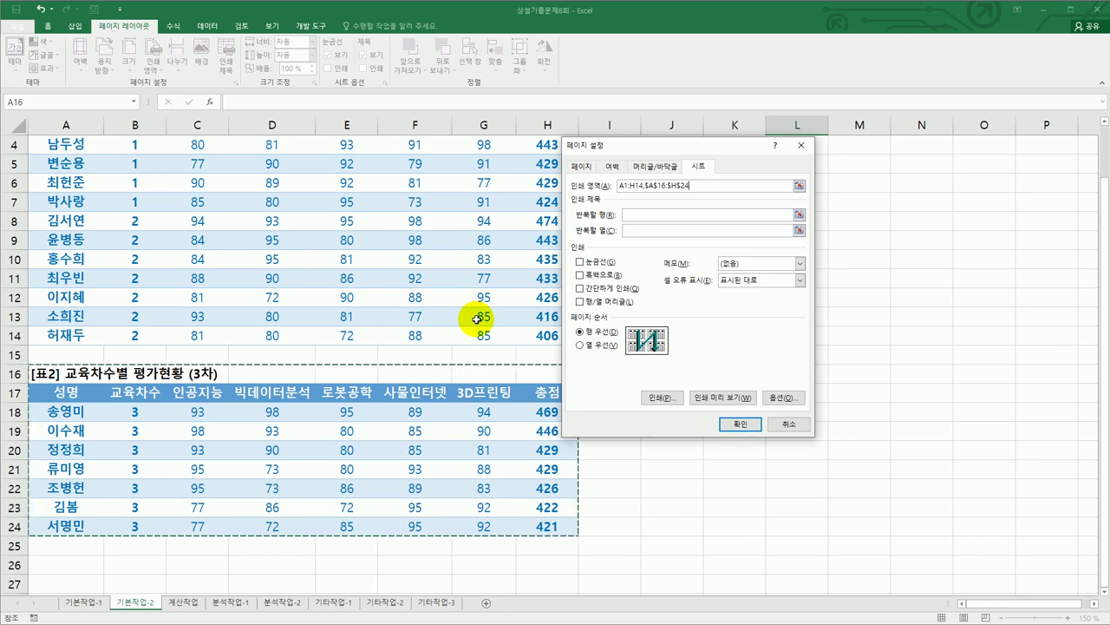
- Scale the printout to fit 1 page wide by 1 page tall and enable printing of row and column headings
left_click(586, 166)
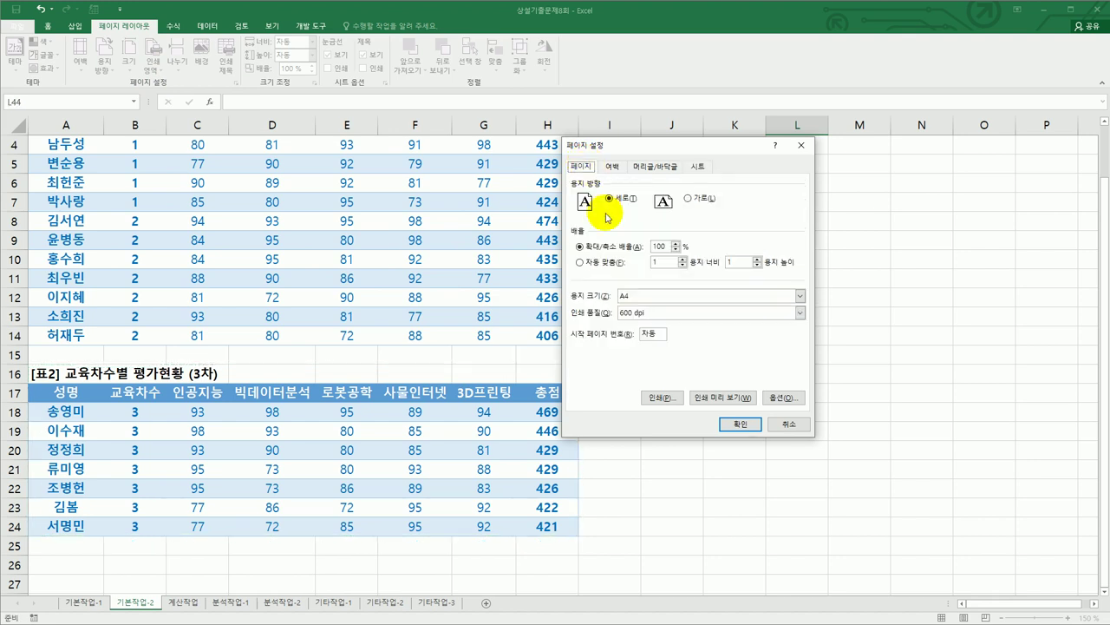
left_click(587, 268)
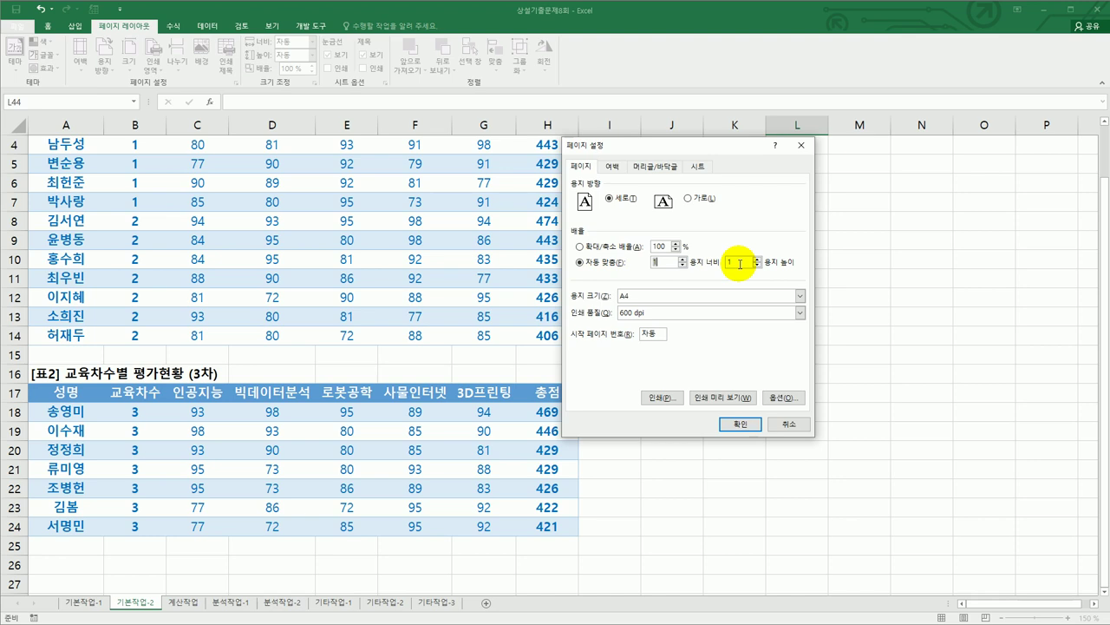
left_click(695, 169)
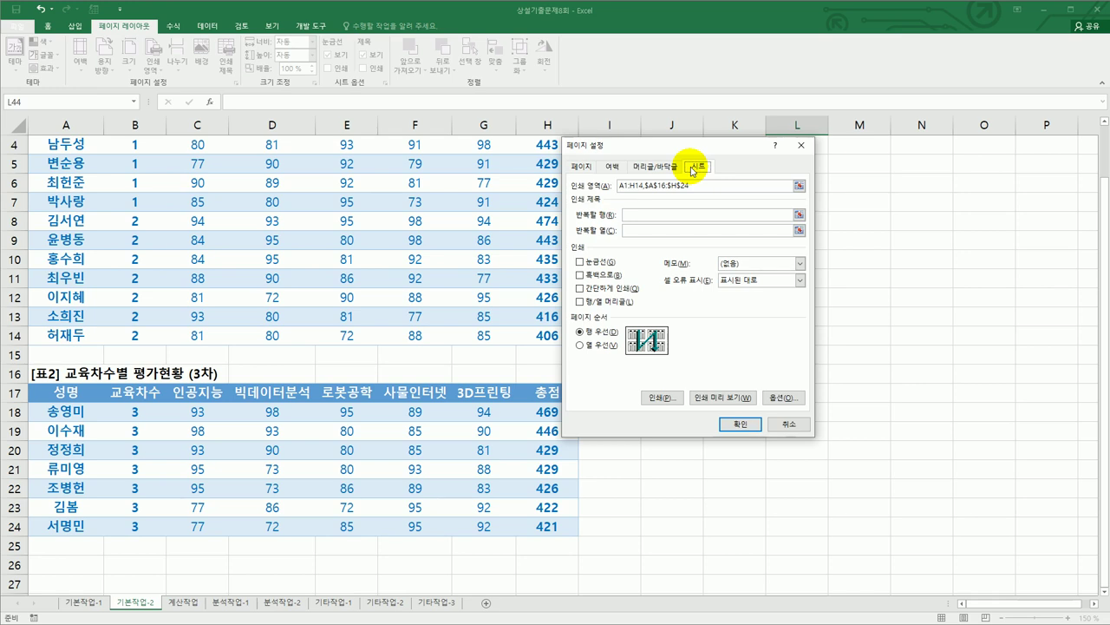
left_click(609, 305)
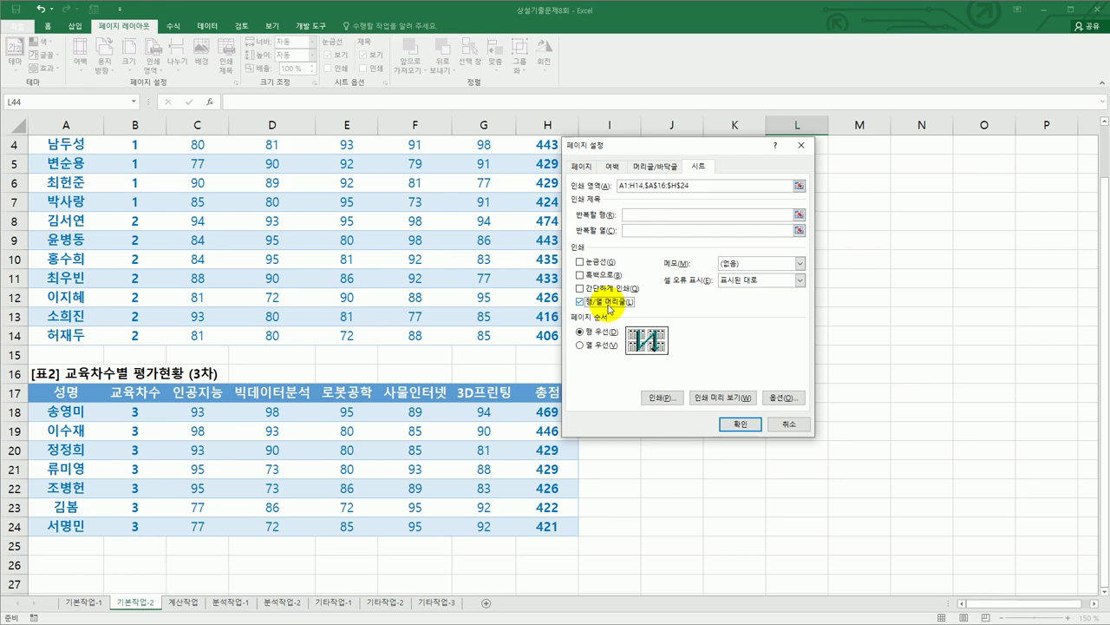
- Insert the current date in the footer's right section and apply the page setup
left_click(651, 165)
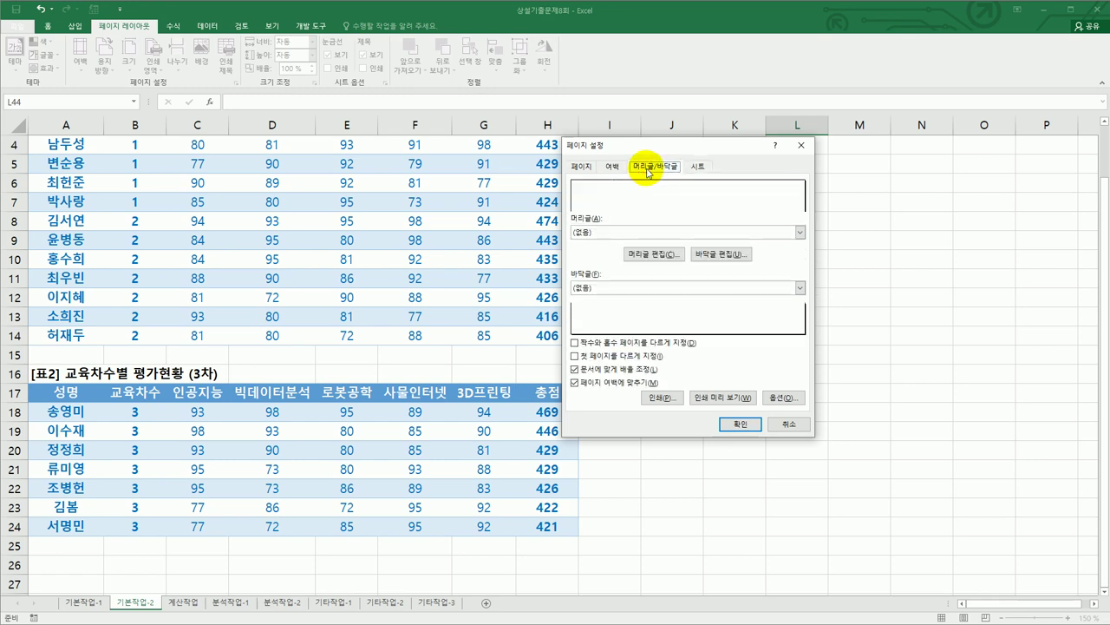
left_click(712, 257)
left_click(773, 345)
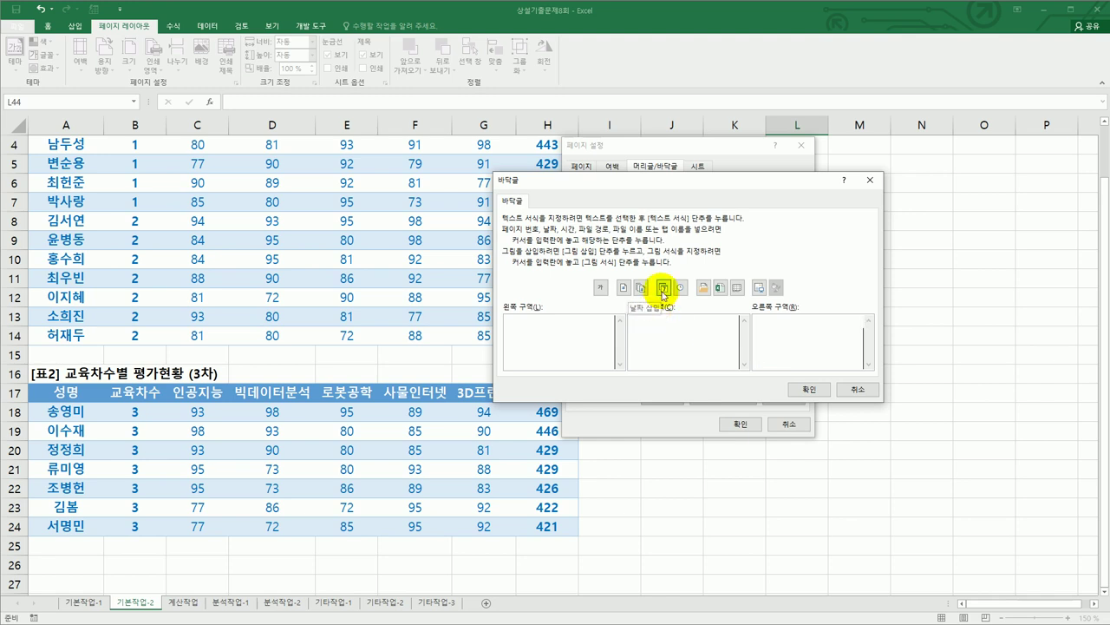
left_click(663, 288)
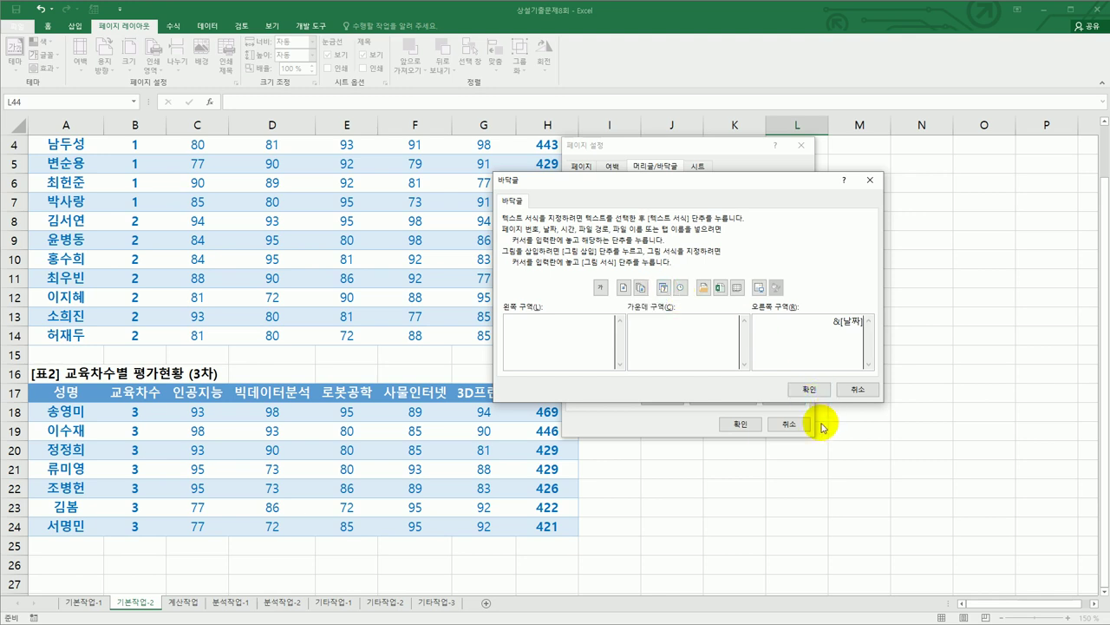
left_click(809, 388)
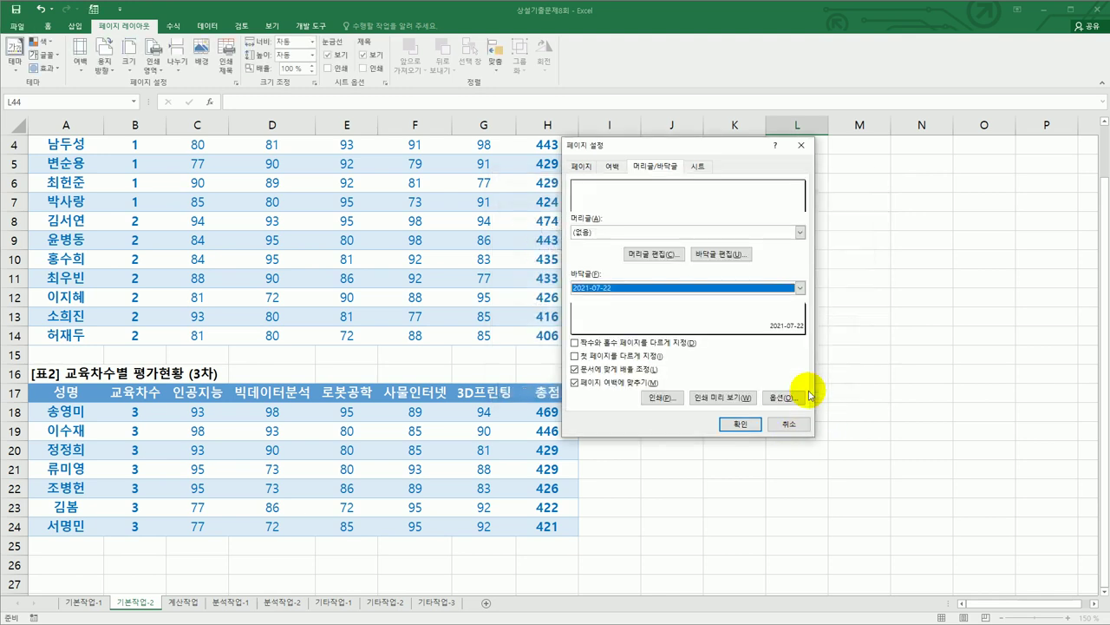
left_click(740, 425)
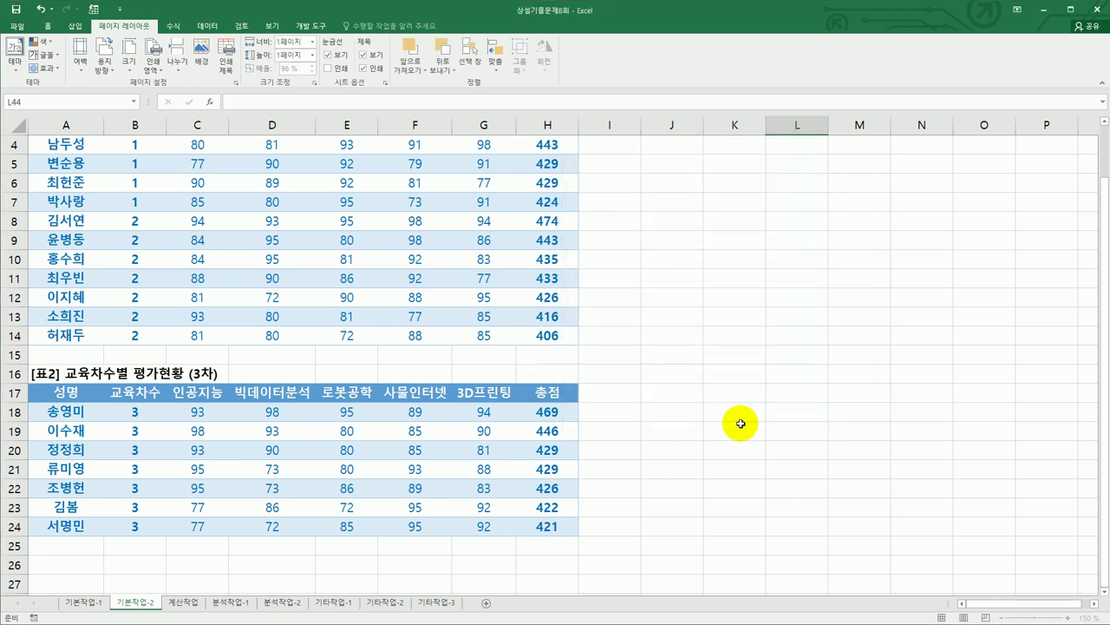
left_click(741, 423)
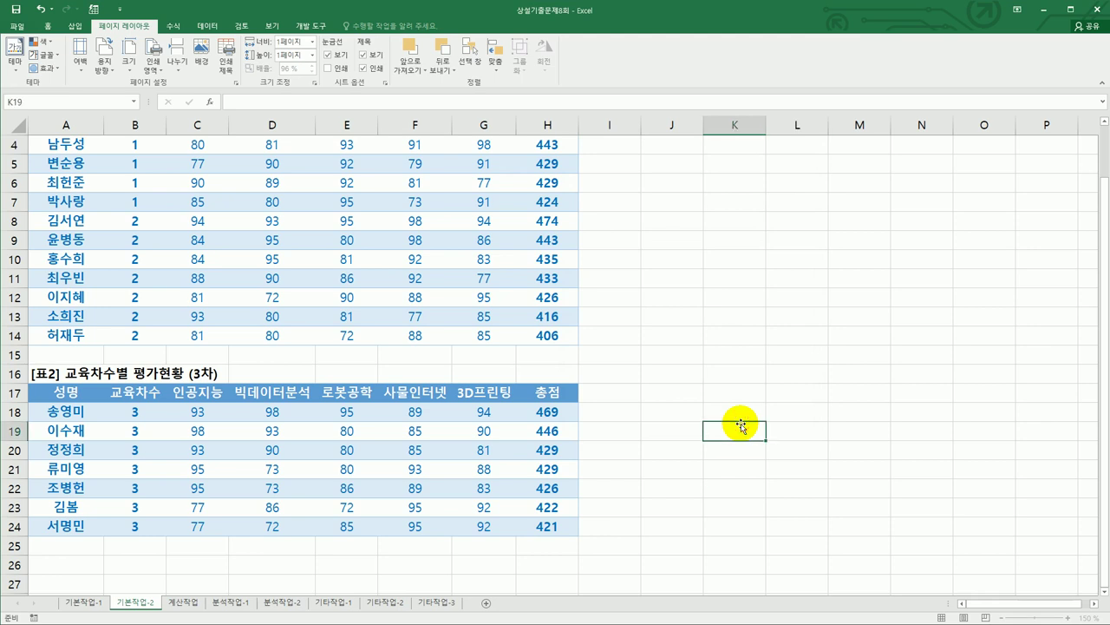
- Check both pages of 기본작업-2 in the print preview, including headings and footer, and return to the sheet
left_click(17, 26)
left_click(29, 178)
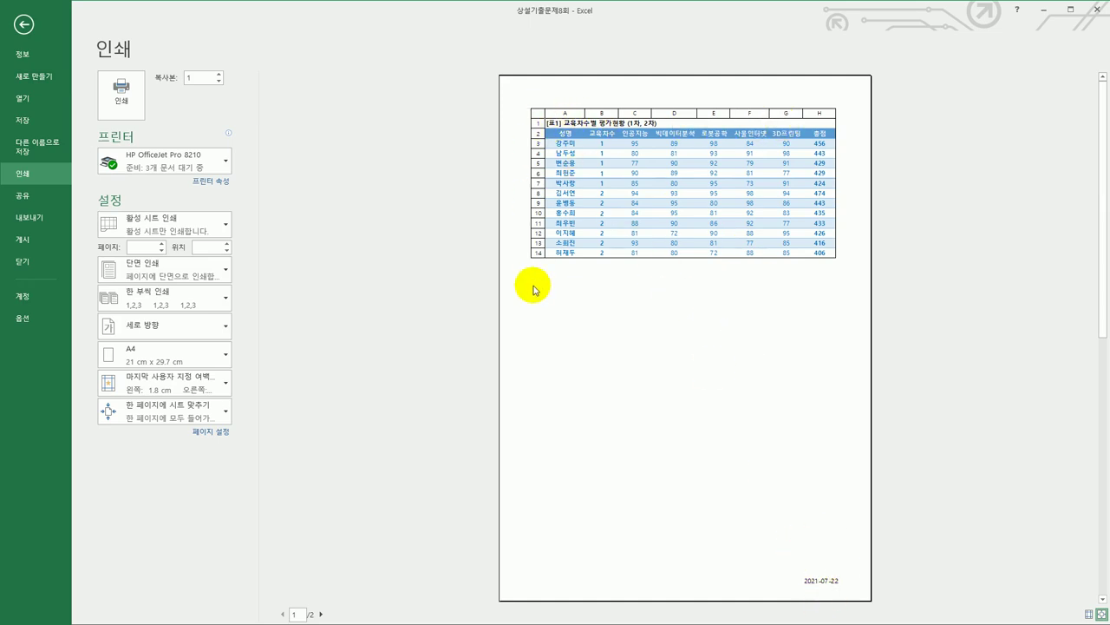
left_click(320, 613)
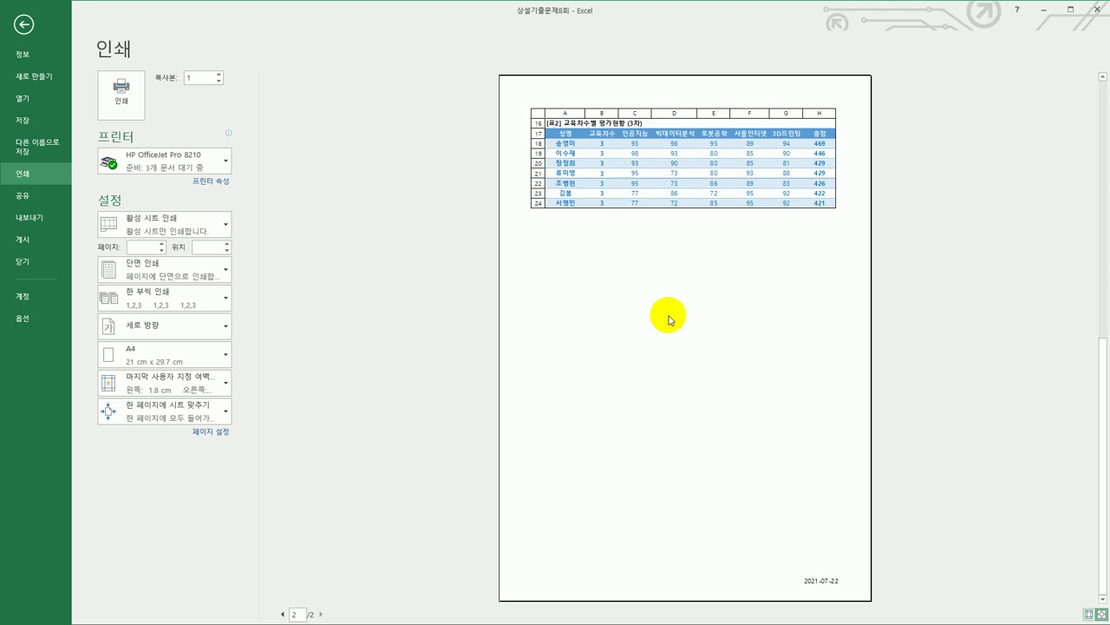
left_click(23, 27)
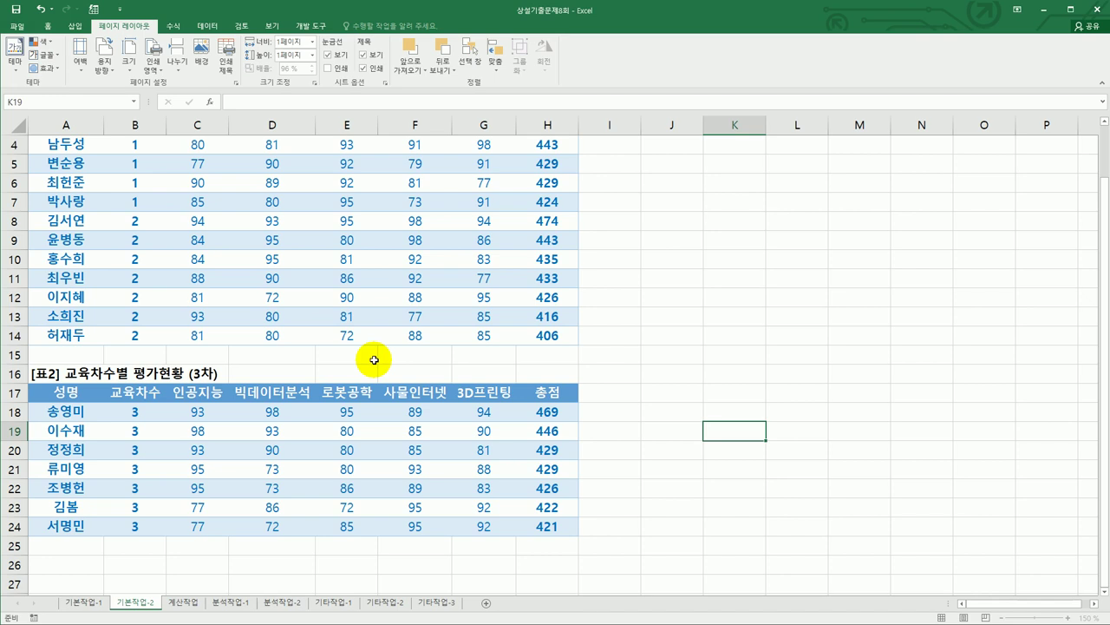
scroll(374, 360, "up", 1)
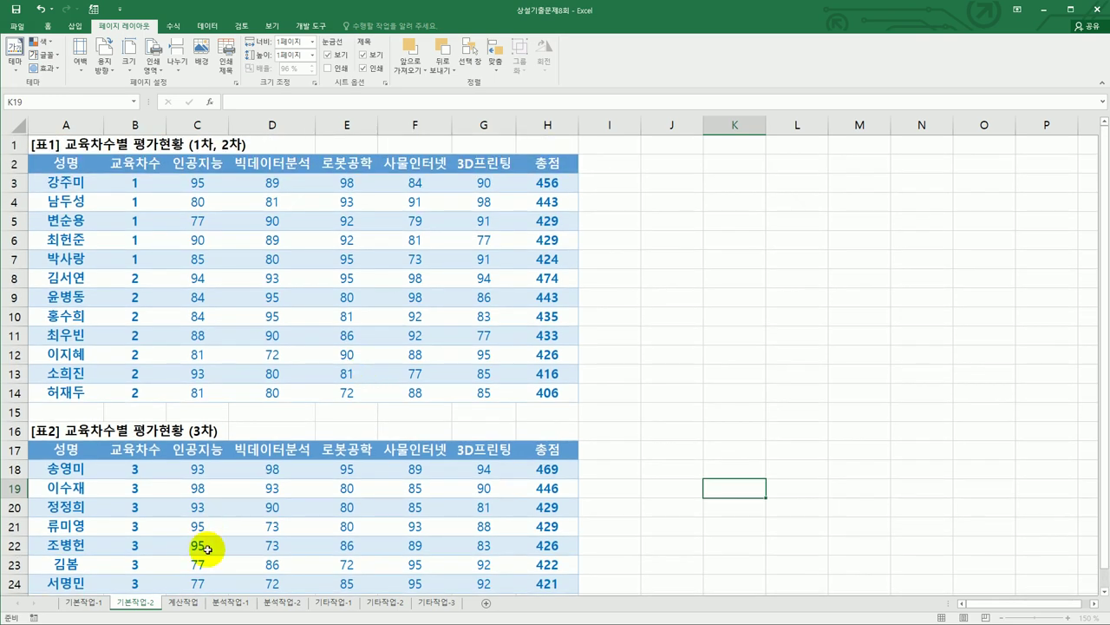
- On sheet 계산작업, start the 결과 formula in cell I3 with an AND function nested as the IF condition
left_click(182, 601)
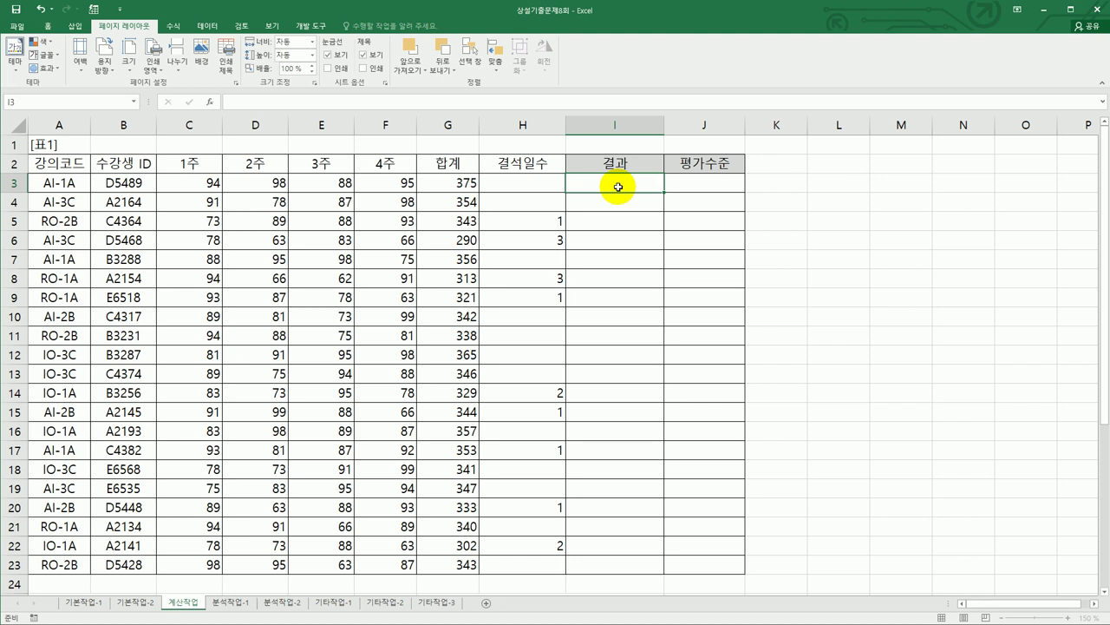
left_click_drag(216, 184, 368, 189)
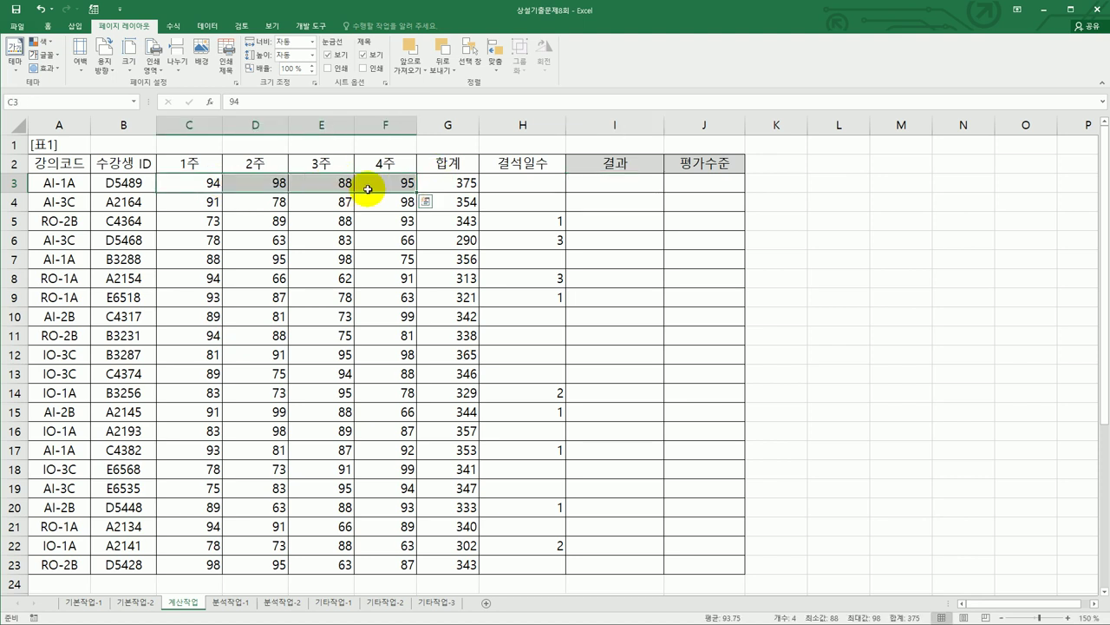
left_click_drag(184, 182, 391, 559)
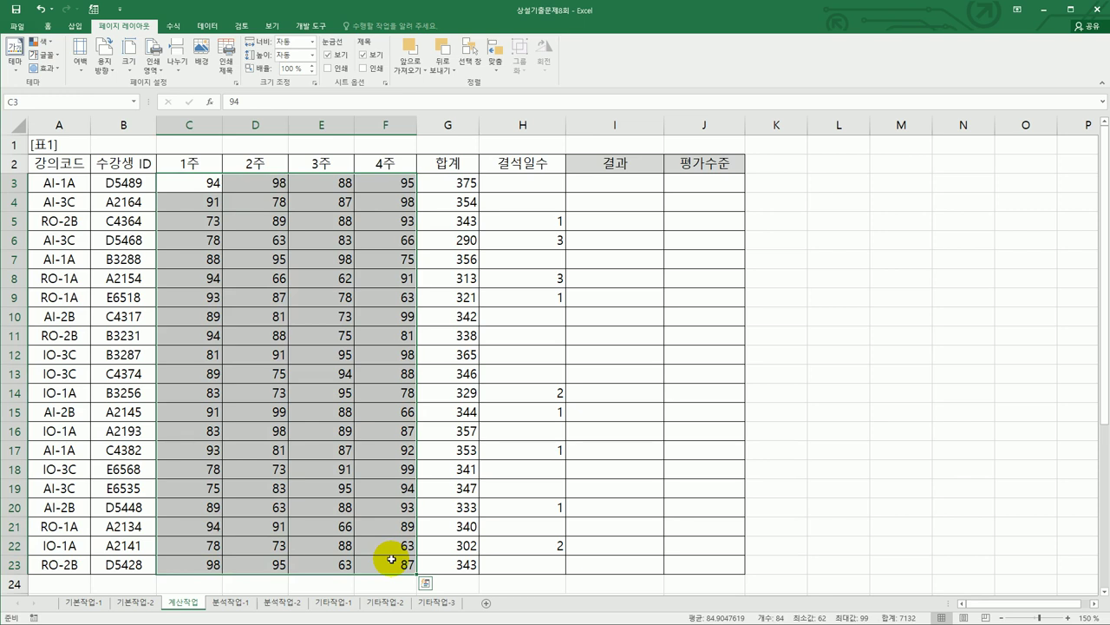
left_click(616, 192)
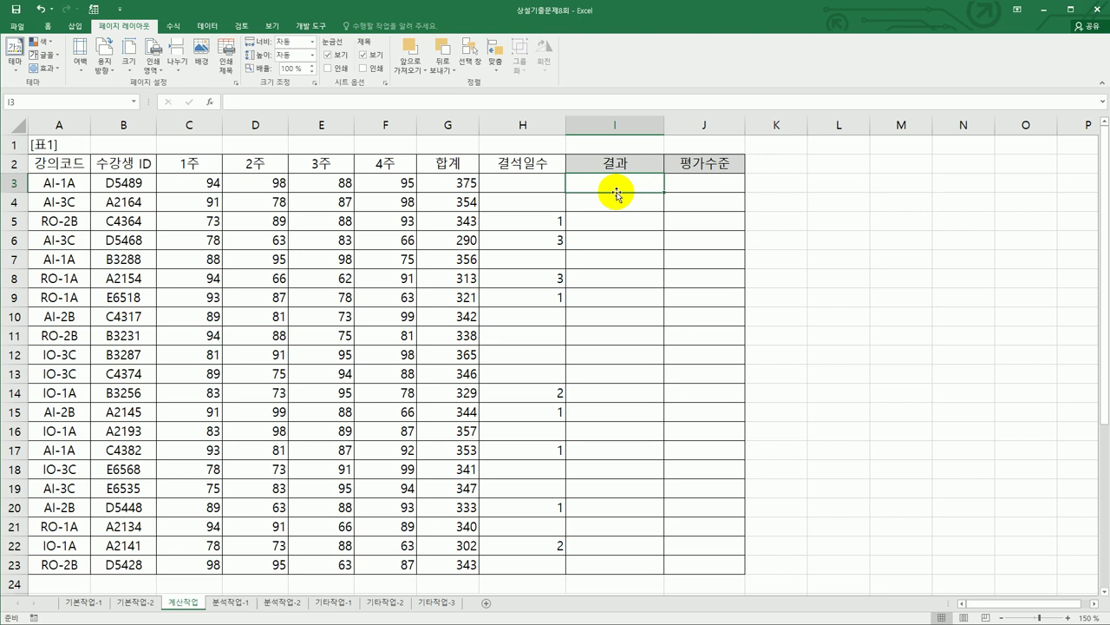
type("=")
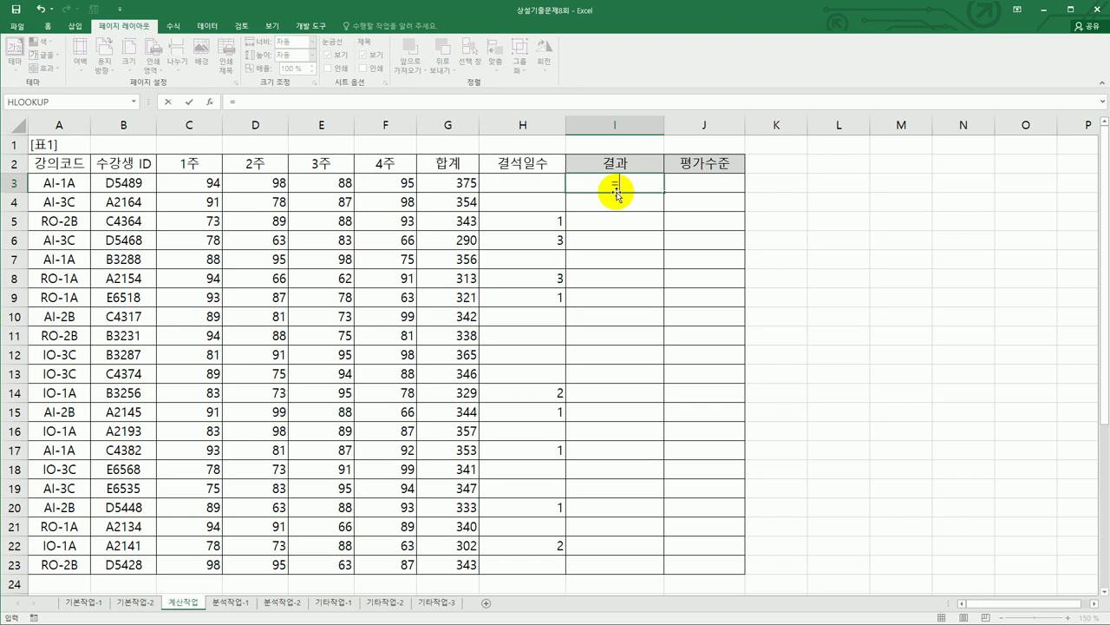
type("if")
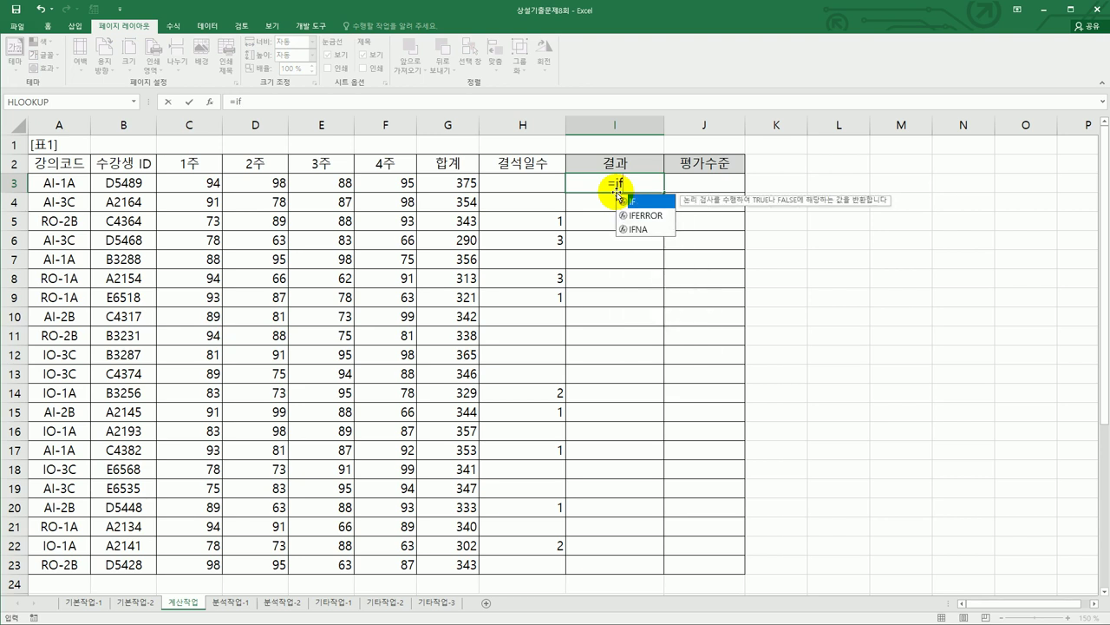
type("(and(")
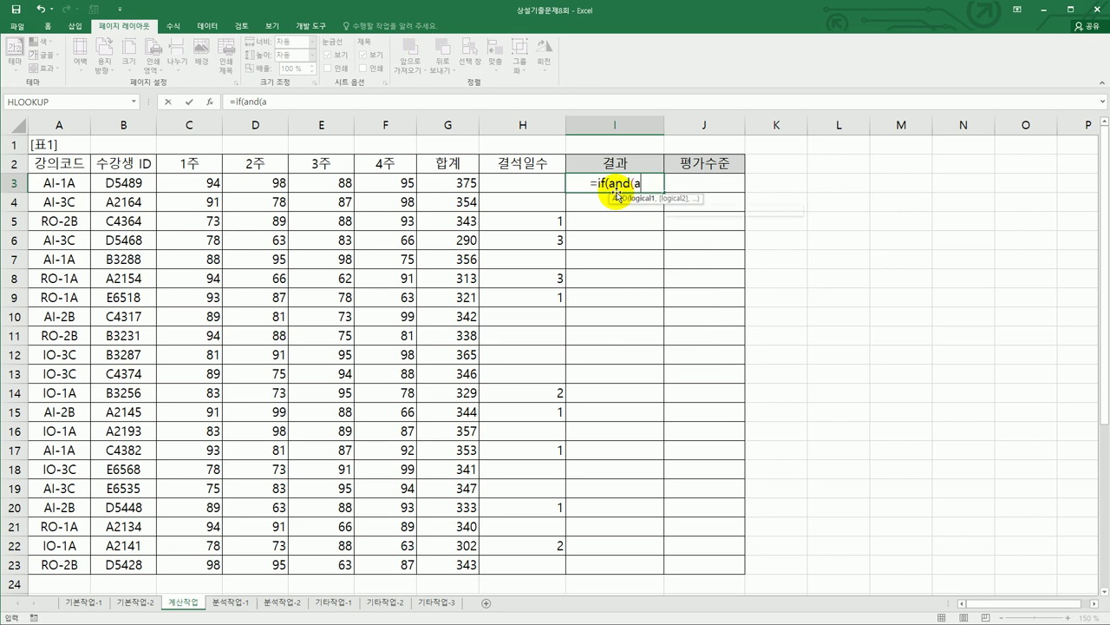
- Begin the first AND condition with AVERAGE(C3:F3), the student's average over weeks 1 to 4
type("ave")
key("Down")
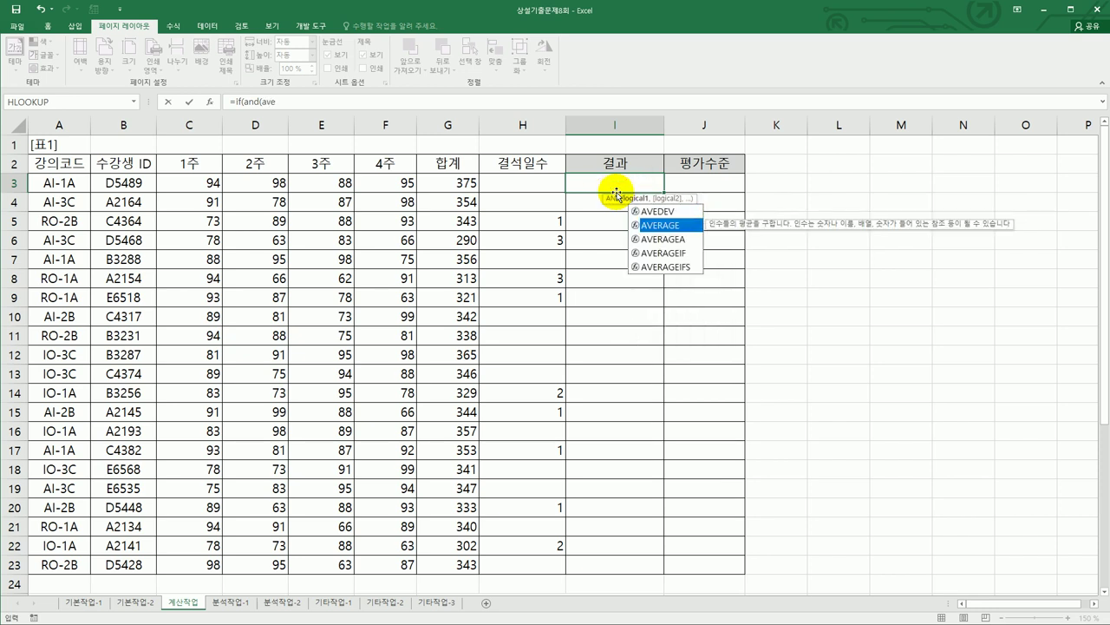
key("Tab")
left_click_drag(191, 183, 387, 183)
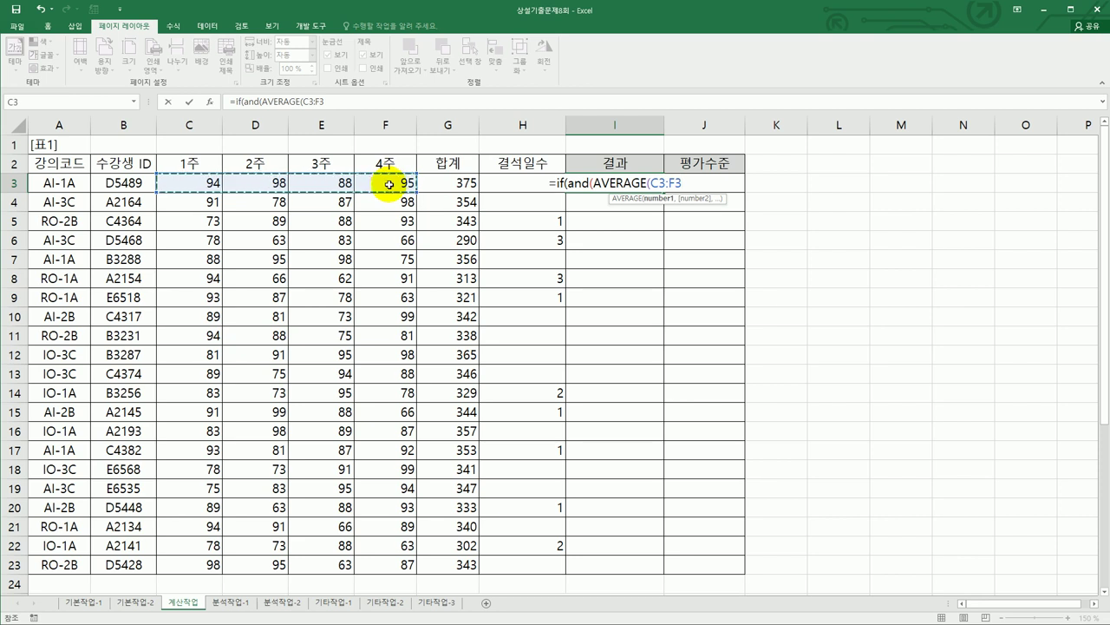
type(")")
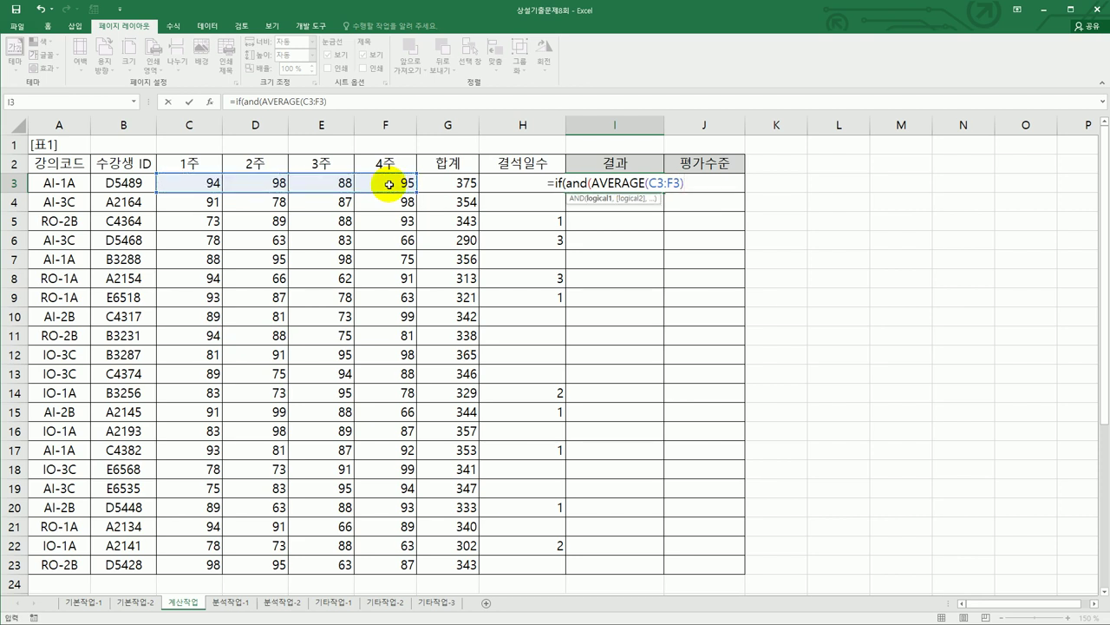
- Complete the first AND condition by requiring >=AVERAGE($C$3:$F$23), with the whole score range as an absolute reference
type(">=av")
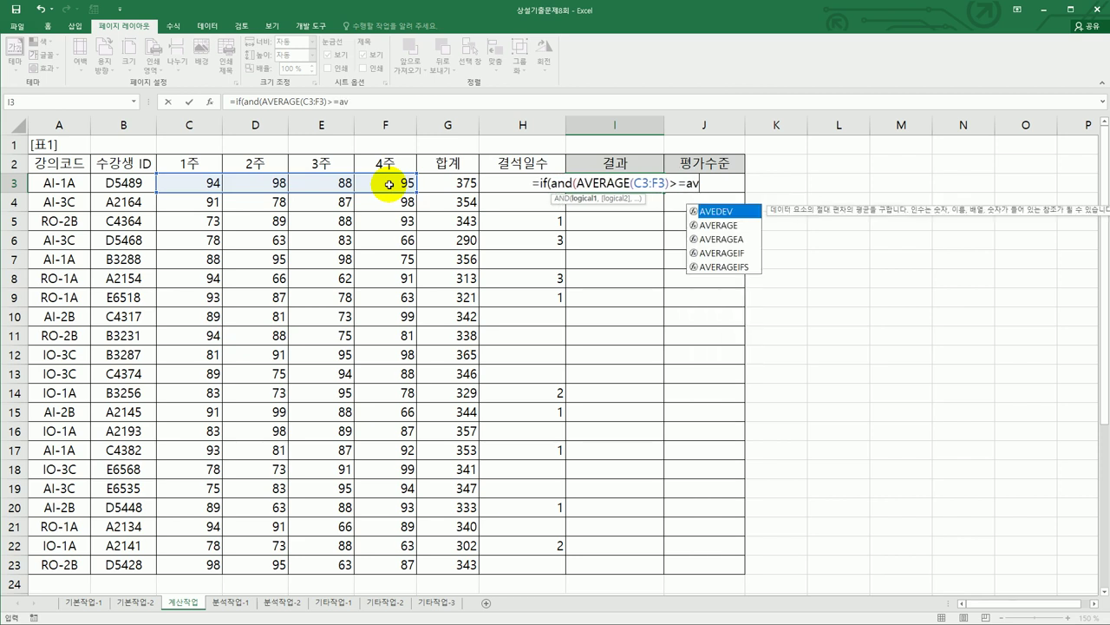
key("Tab")
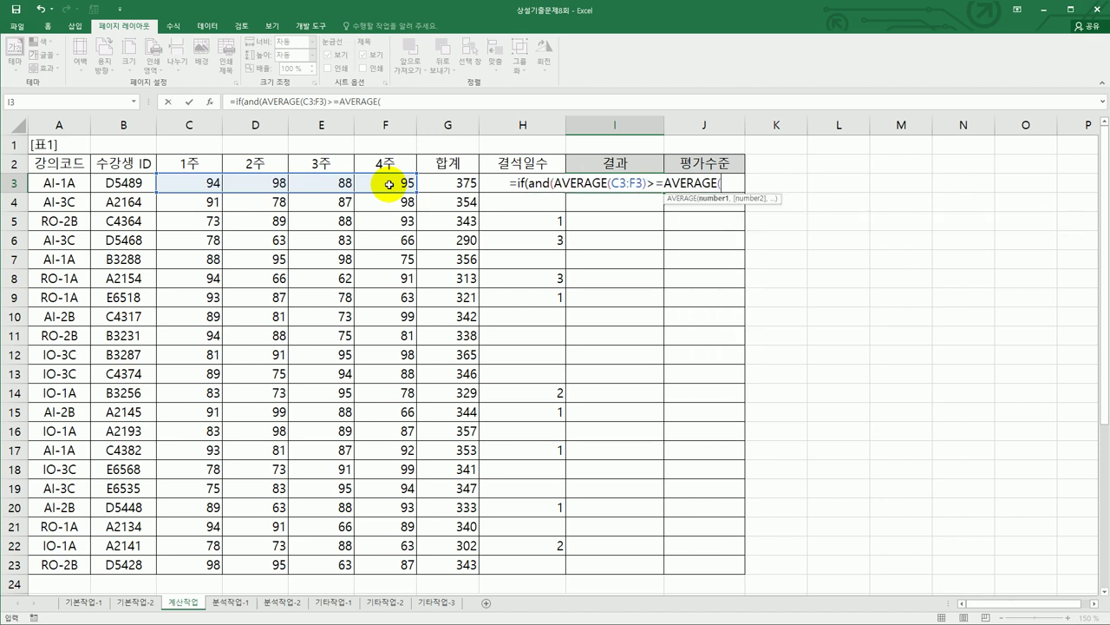
left_click_drag(198, 183, 393, 566)
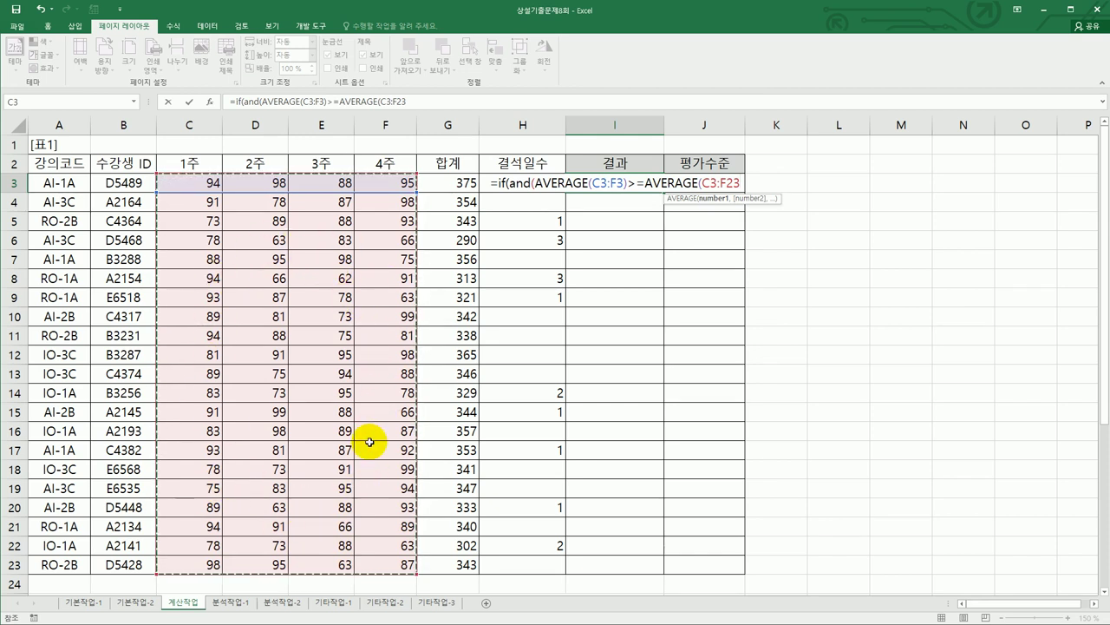
key("F4")
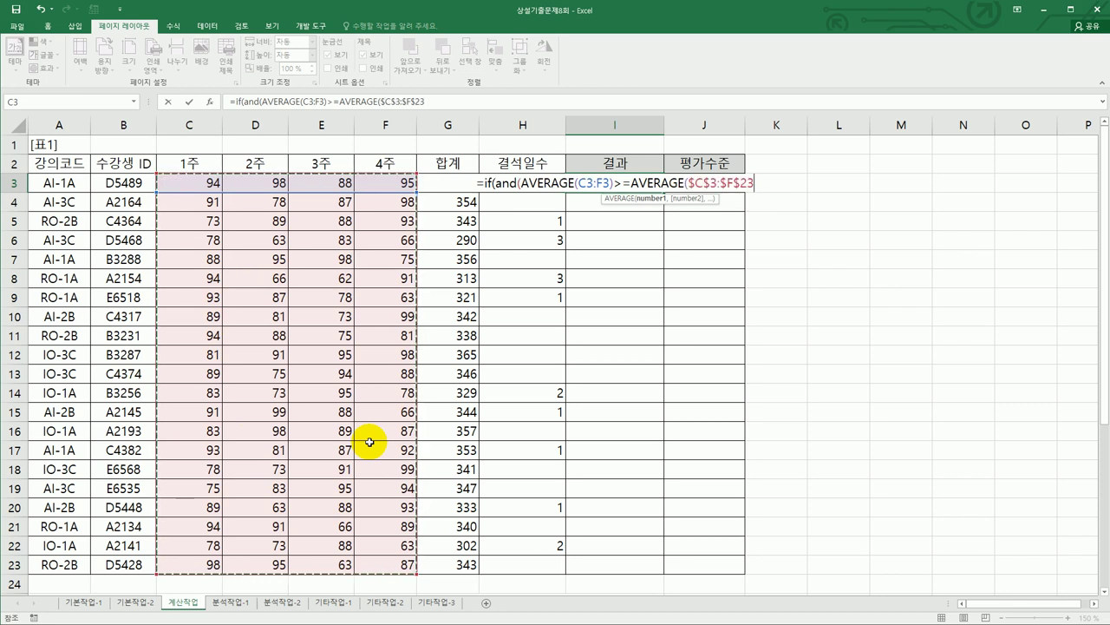
type("),")
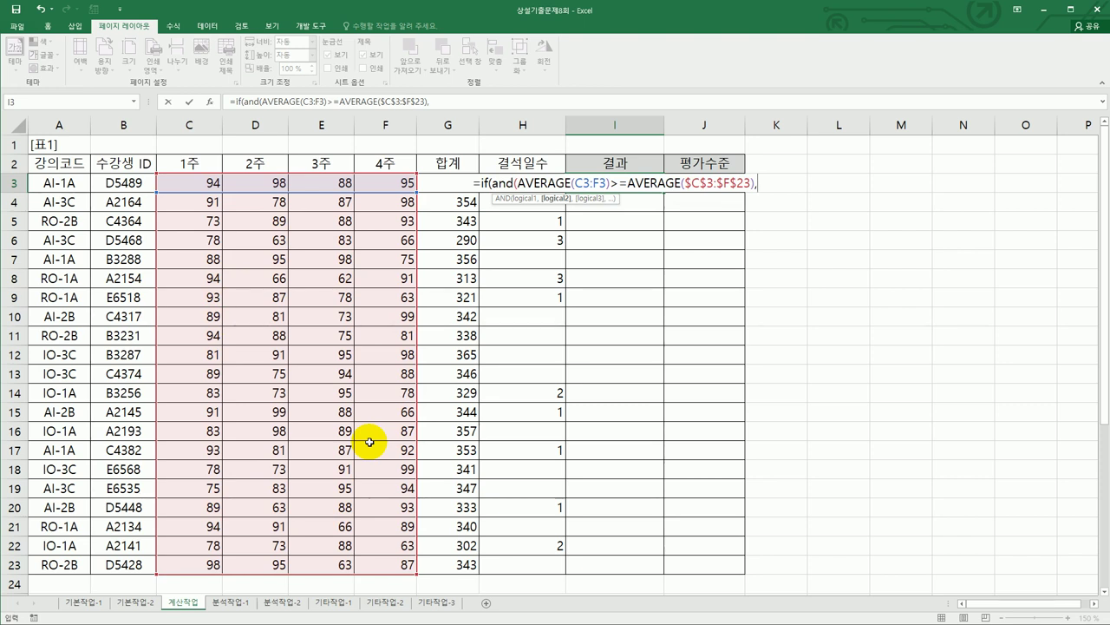
- Add ISBLANK(H3) as the second AND condition to test for empty 결석일수, and close the AND function
type("is")
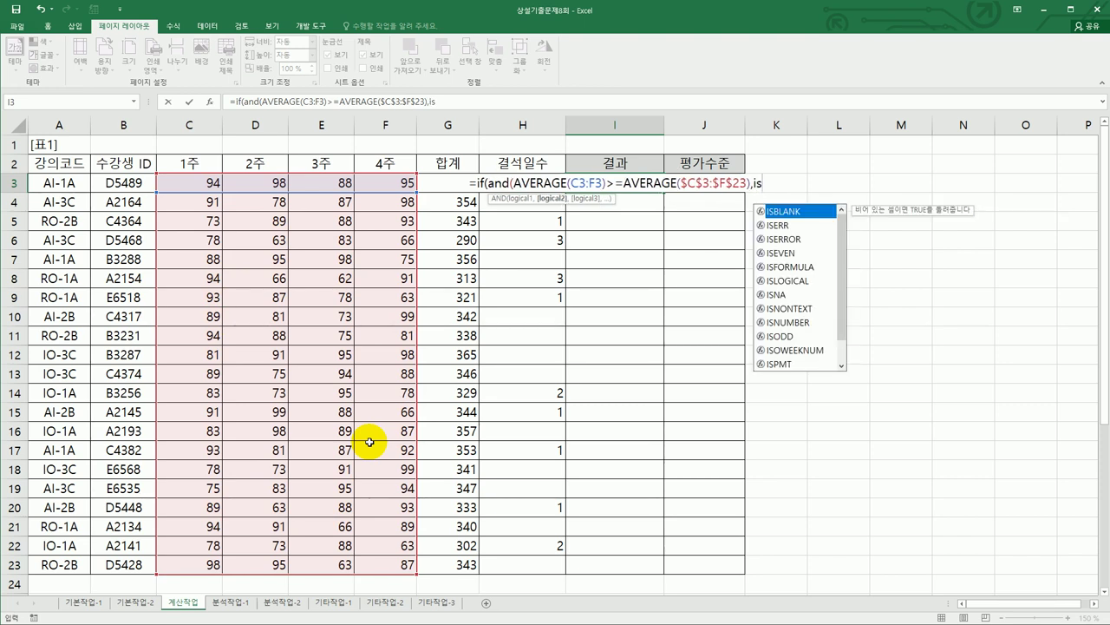
type("b")
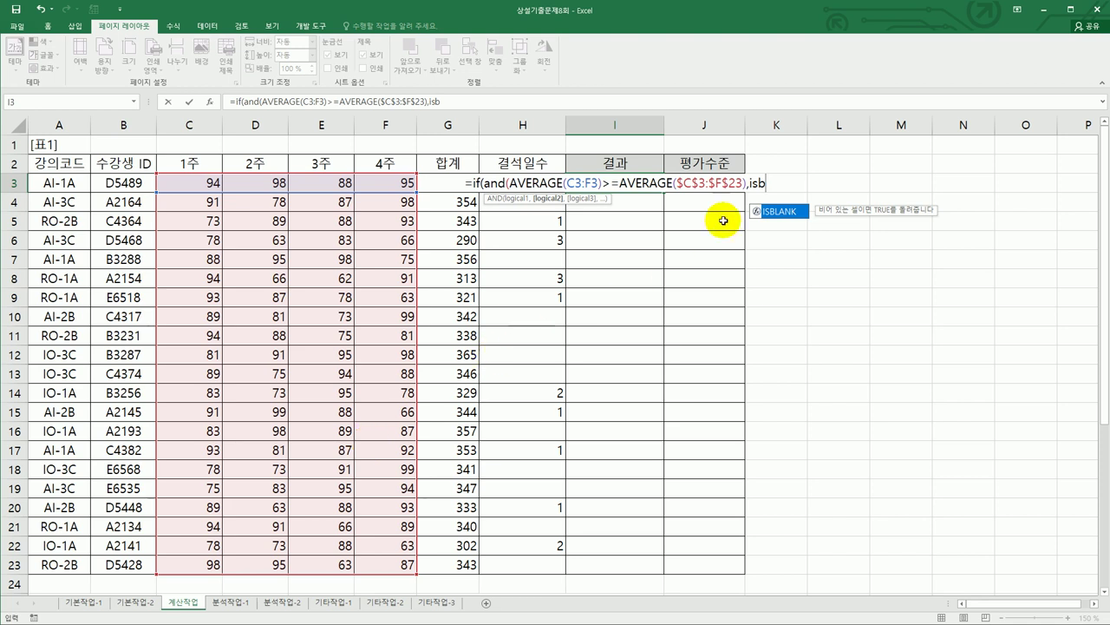
double_click(774, 212)
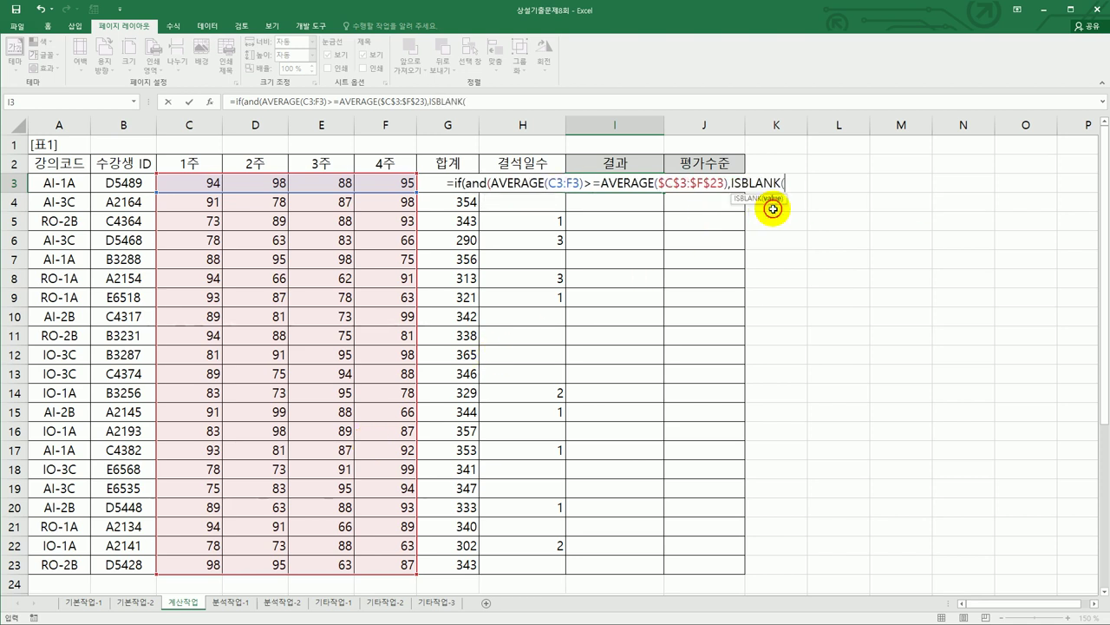
left_click(531, 184)
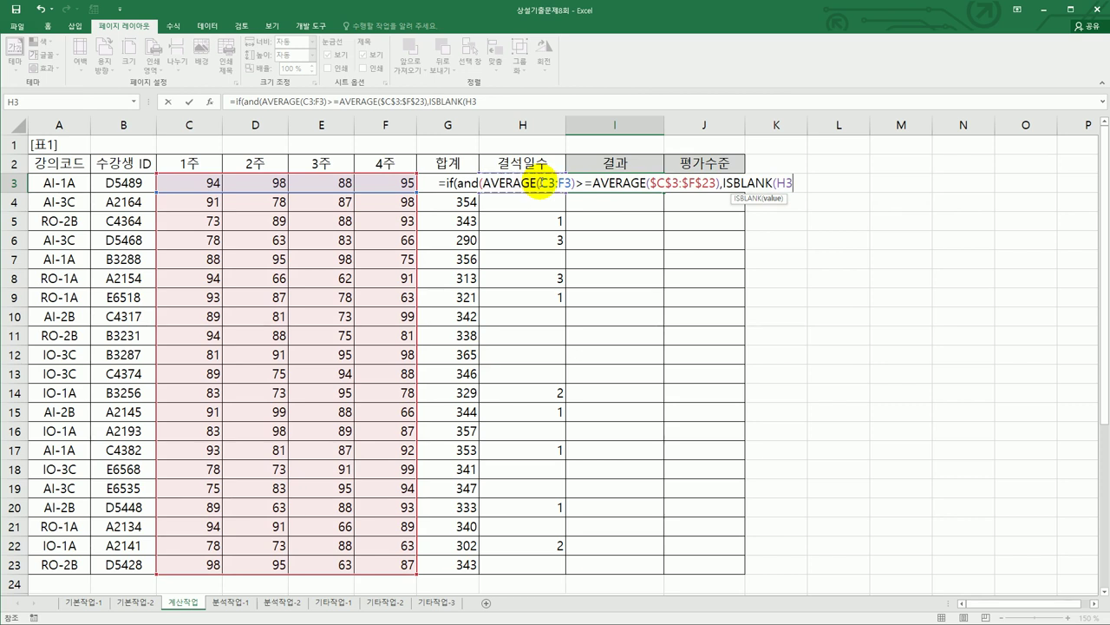
type(")")
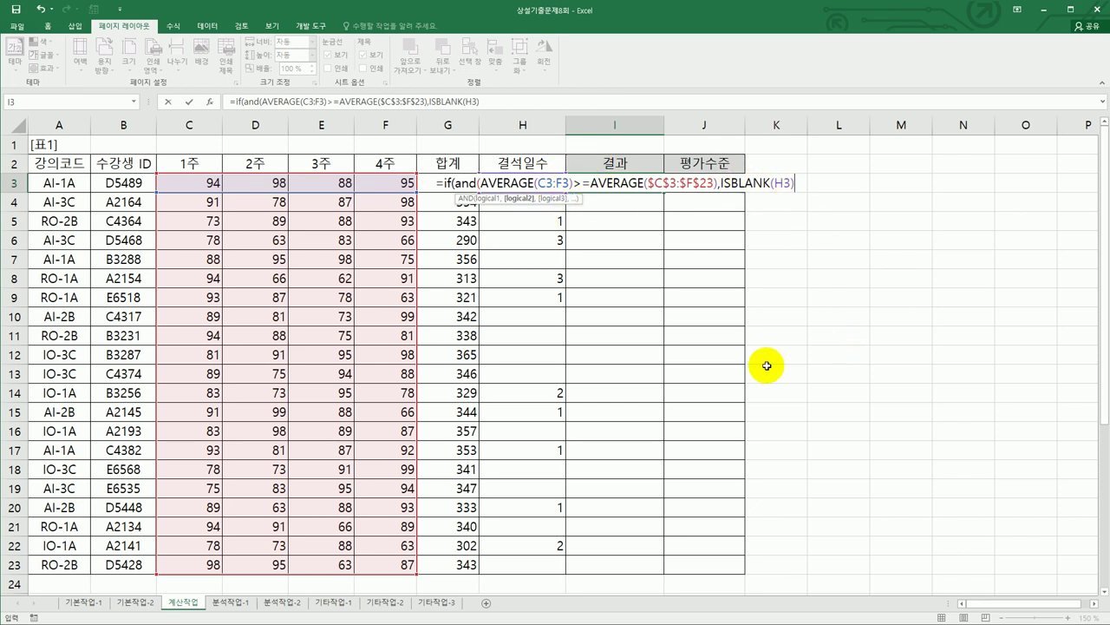
type(")")
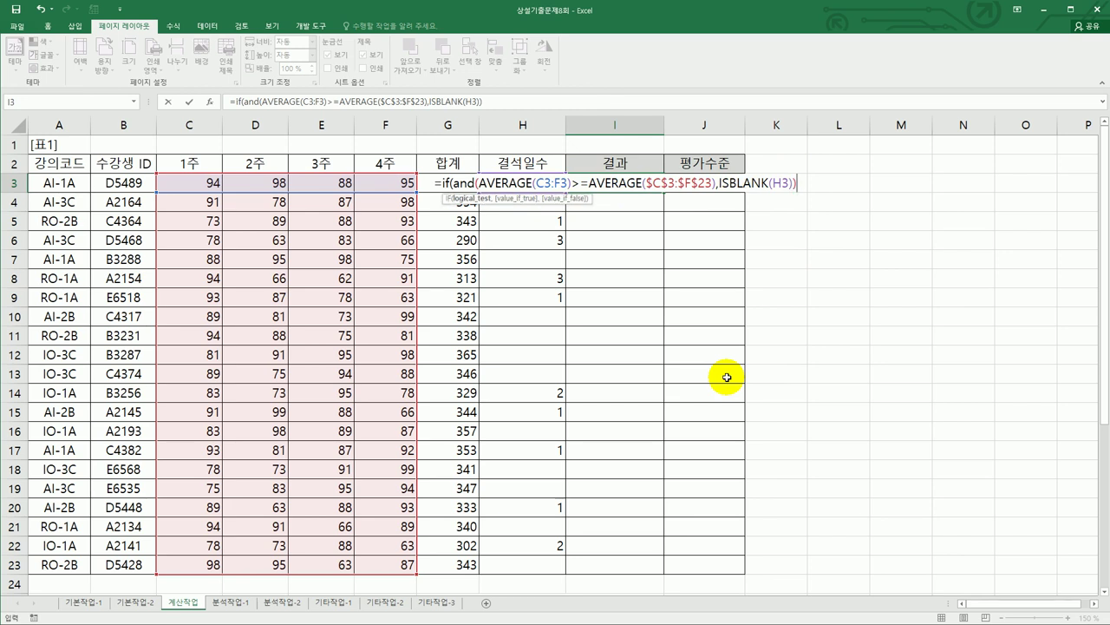
- Finish the IF formula with "수료" for true and "재시험" for false, and fill it down from I3 to I23
type(",")
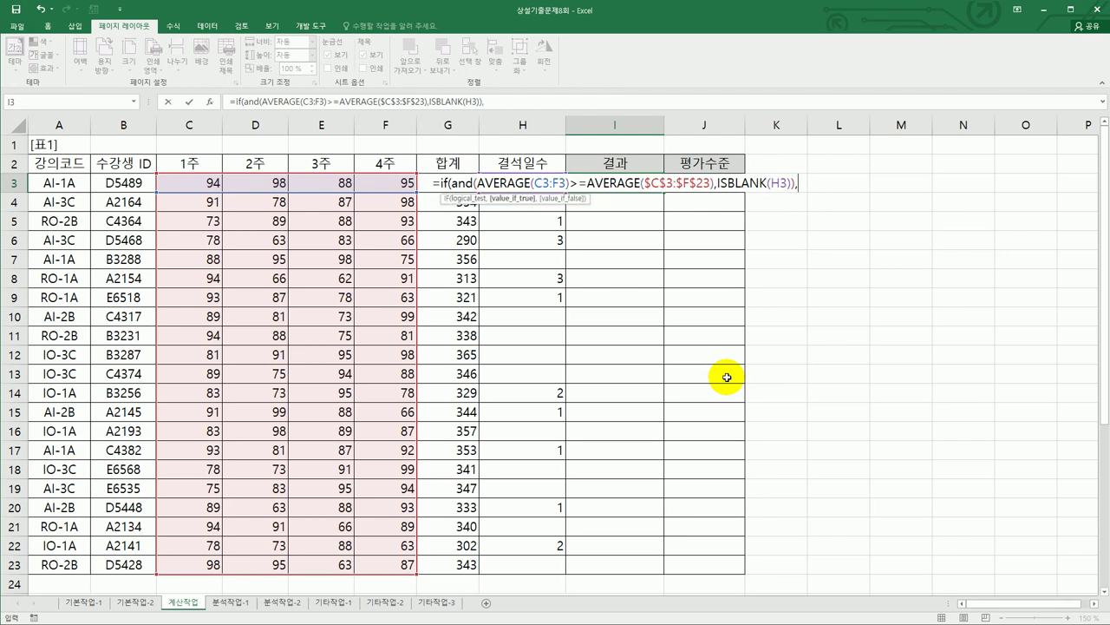
type("\"수")
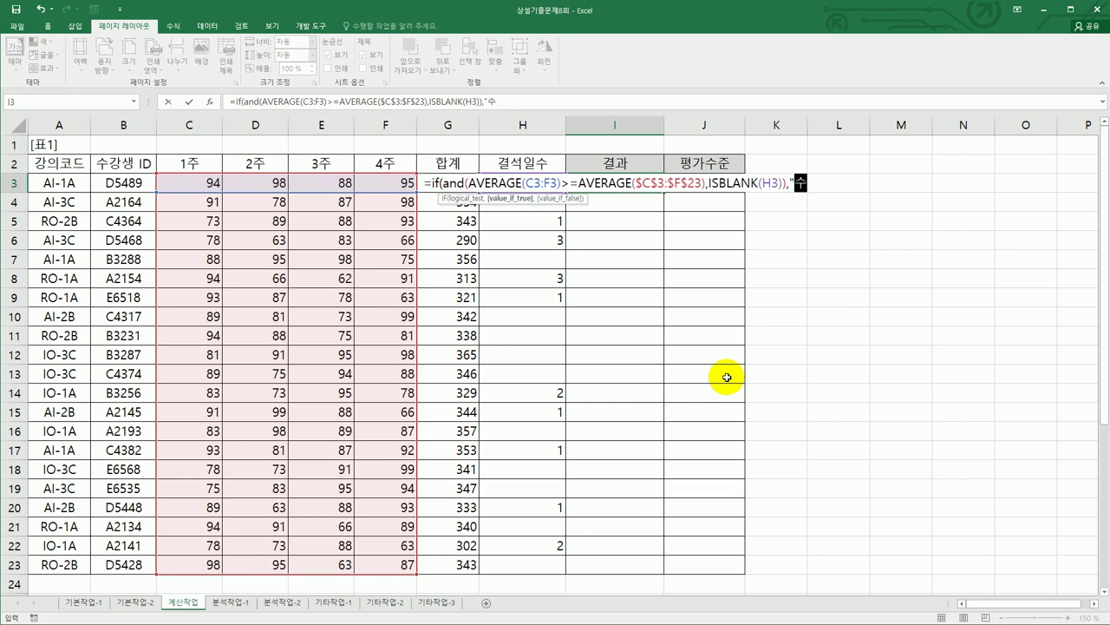
type("료\",")
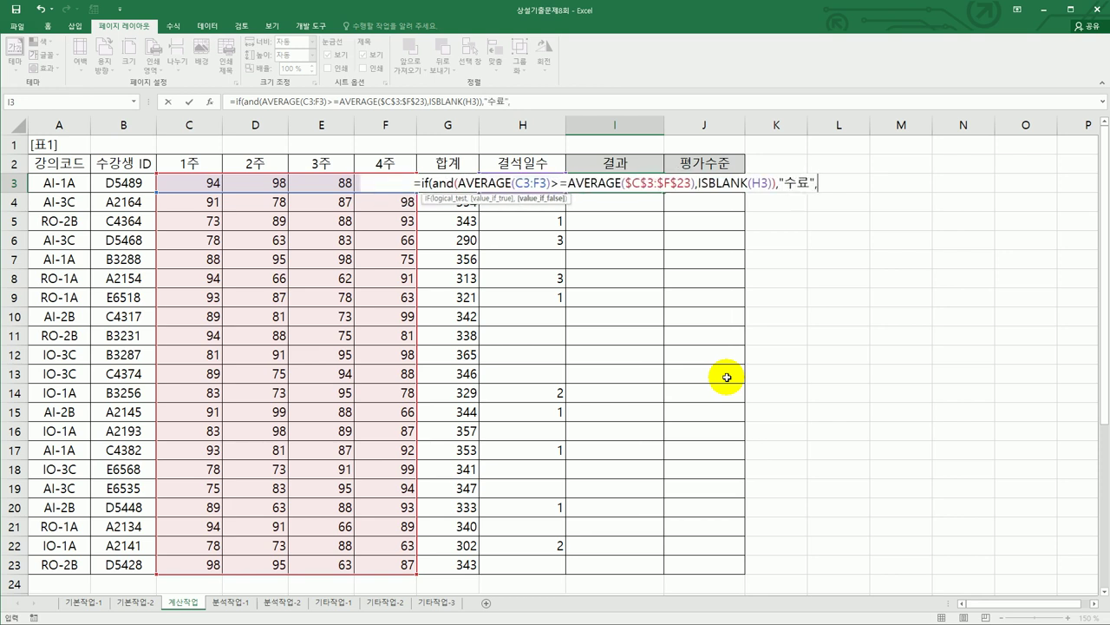
type("\"재시험\"")
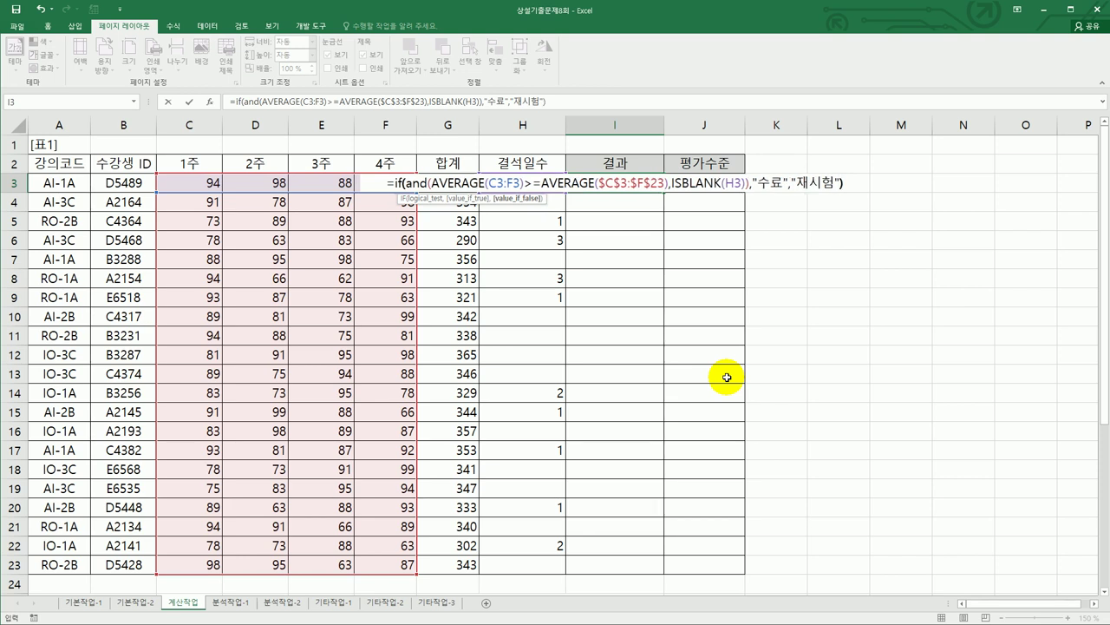
key("Return")
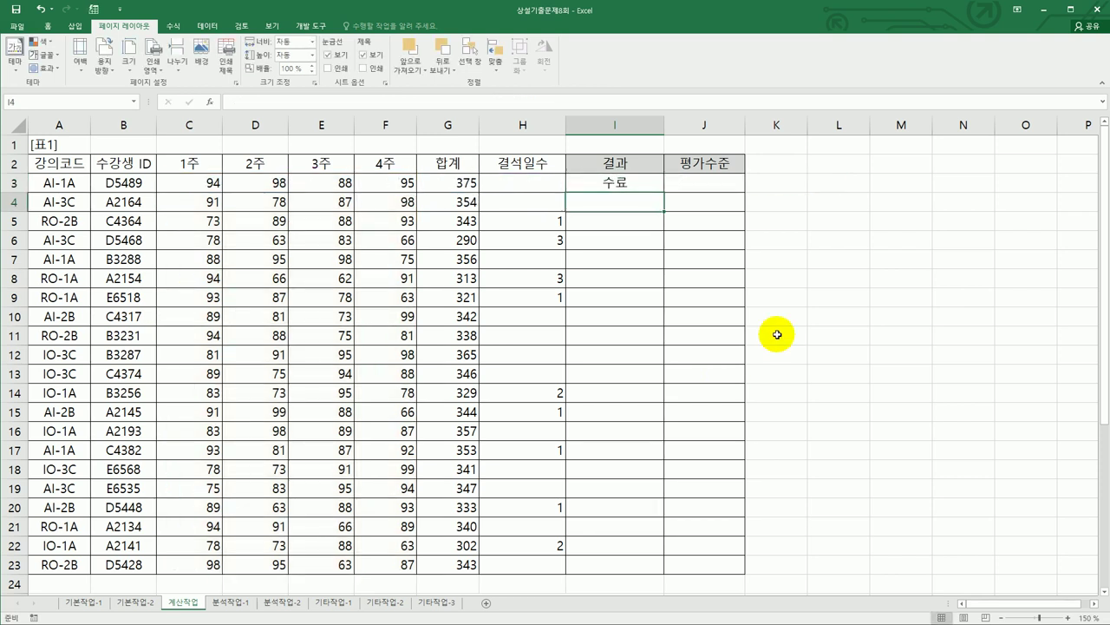
left_click(652, 185)
left_click_drag(664, 191, 636, 570)
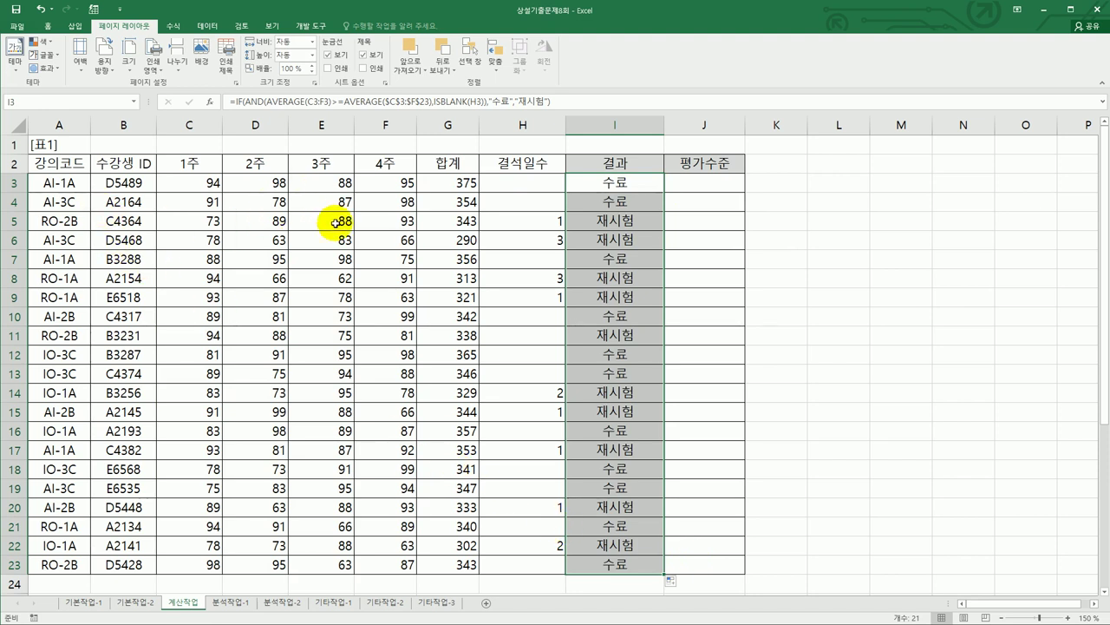
- Compare the codes in A27:A29 of [표2] with the 강의코드 values in A3:A23 of [표1]
scroll(625, 255, "down", 3)
scroll(606, 300, "down", 1)
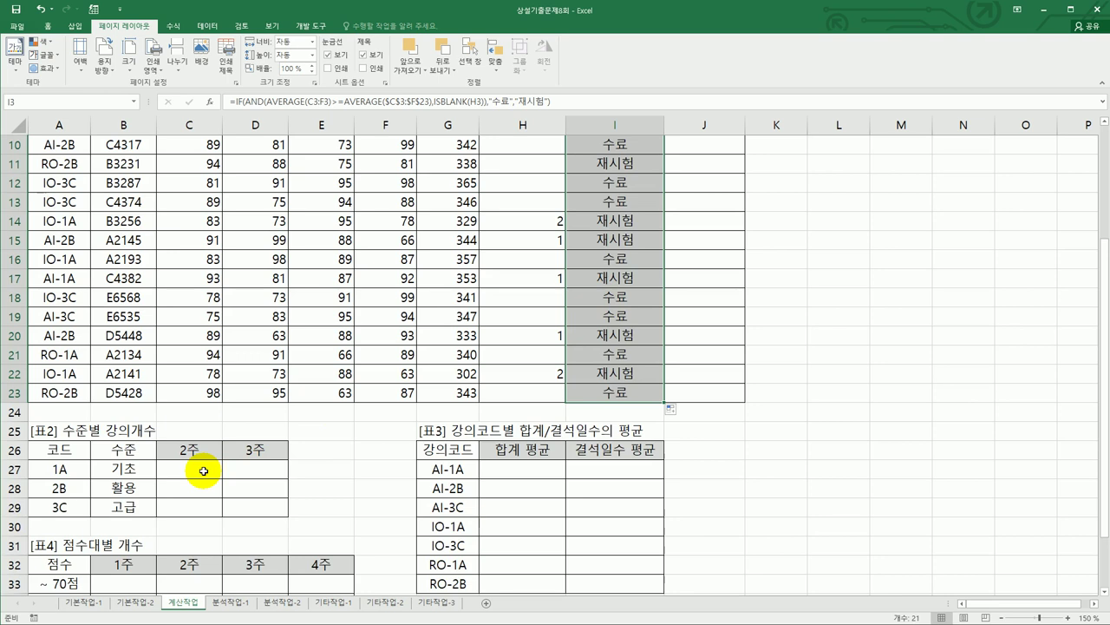
scroll(203, 471, "down", 3)
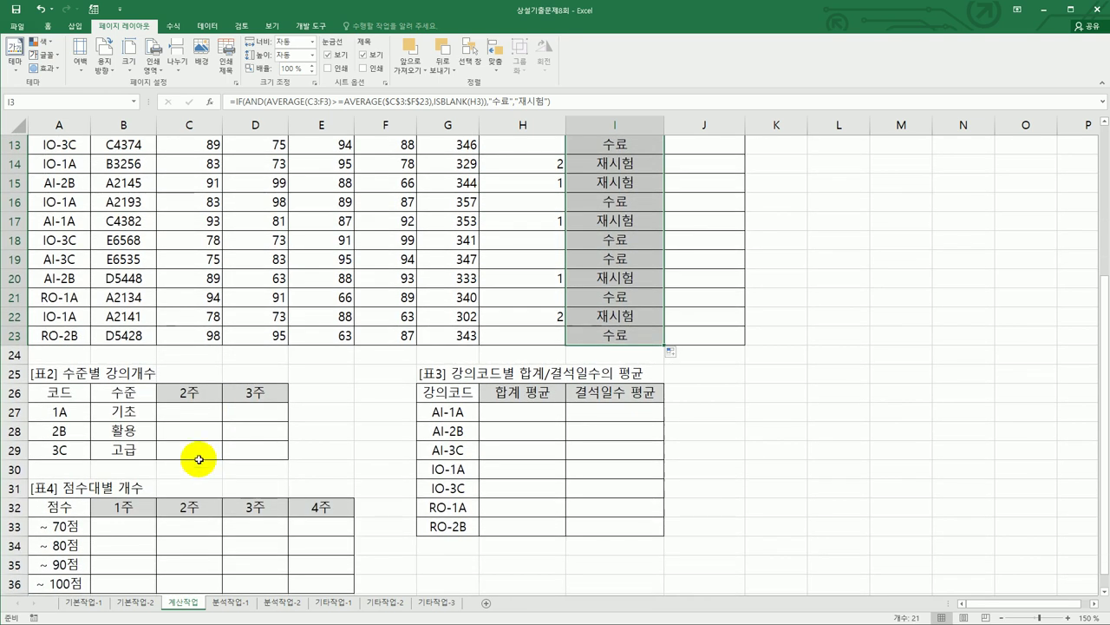
left_click(185, 417)
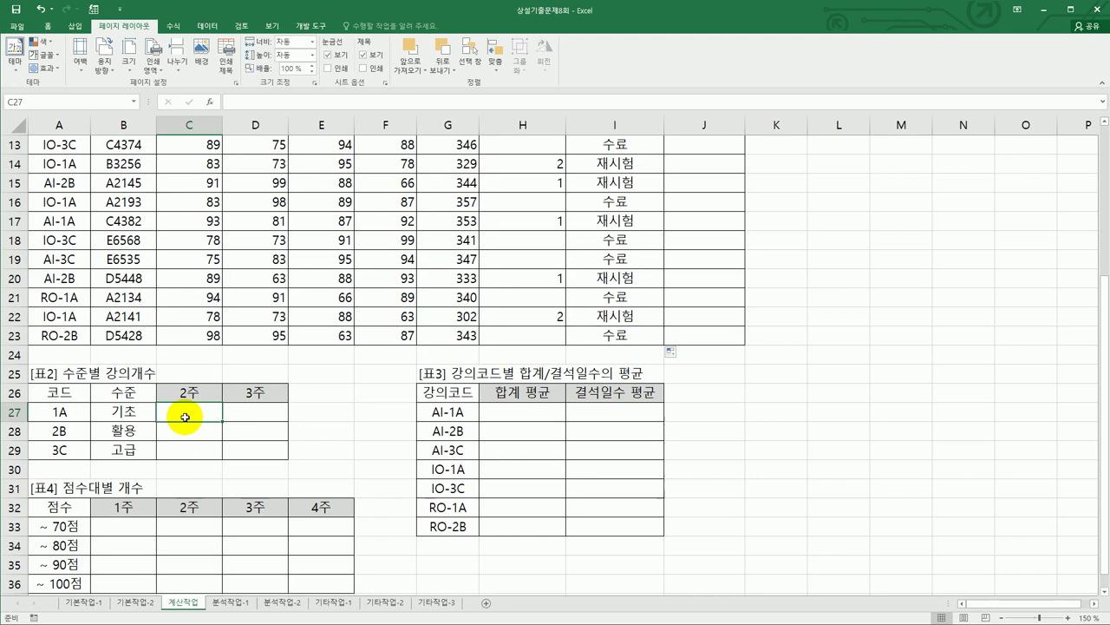
left_click_drag(68, 411, 64, 458)
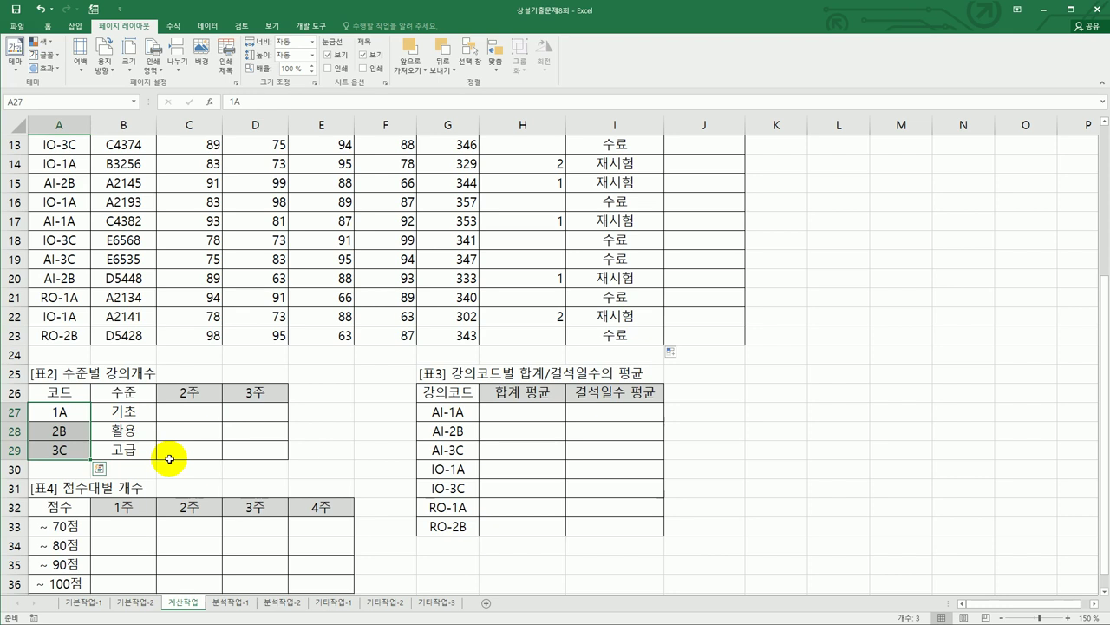
scroll(169, 458, "up", 4)
left_click_drag(55, 184, 50, 564)
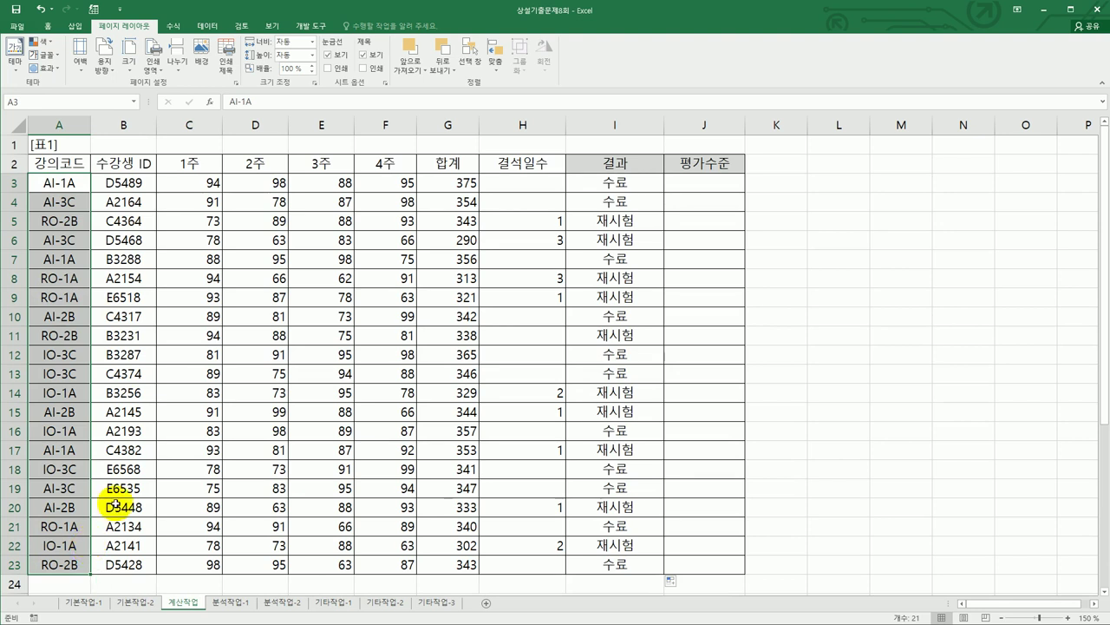
scroll(115, 505, "down", 3)
left_click_drag(57, 466, 61, 502)
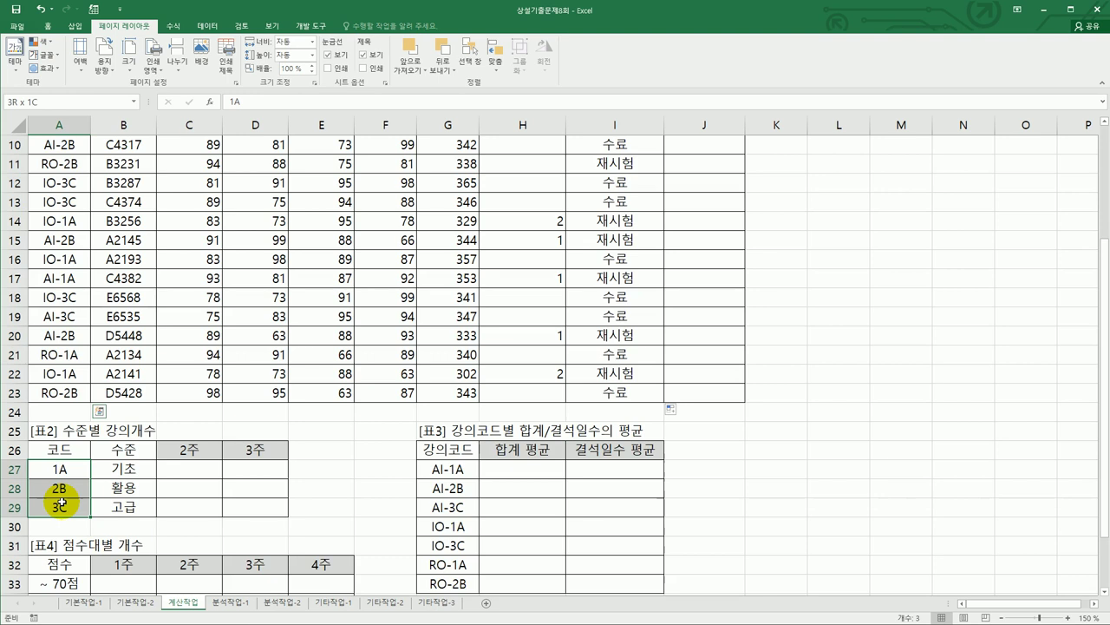
left_click_drag(60, 501, 59, 505)
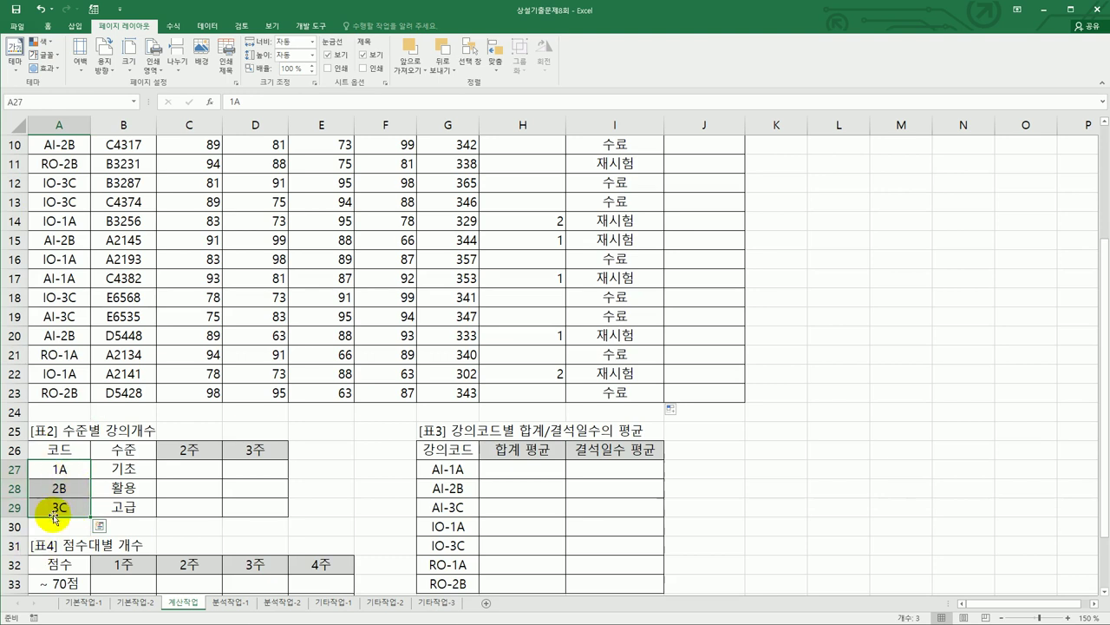
scroll(80, 499, "up", 3)
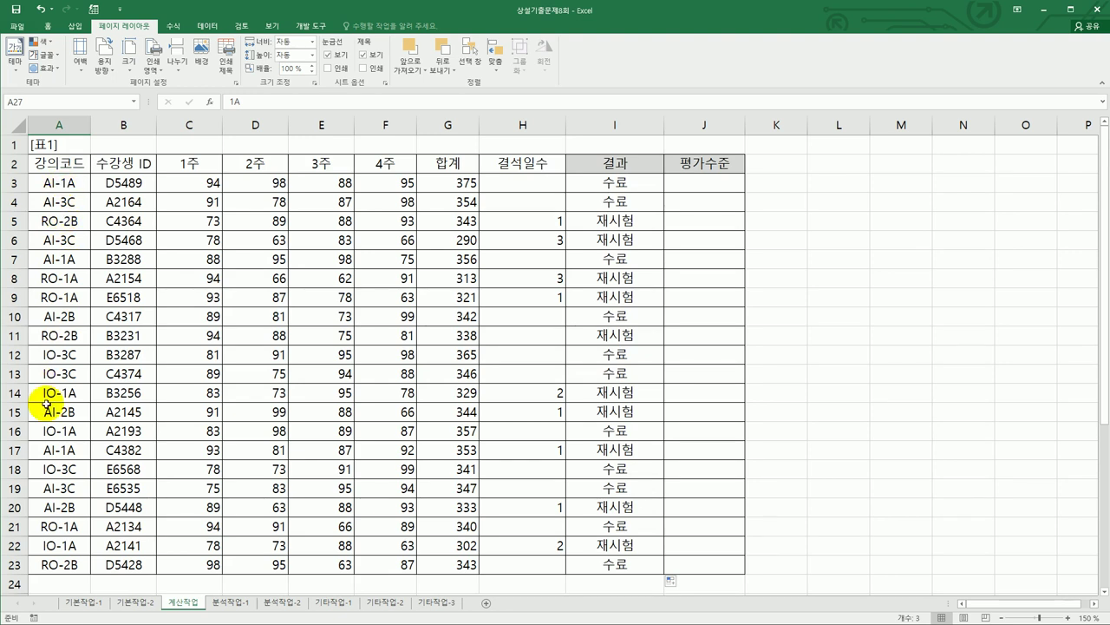
scroll(47, 403, "down", 2)
scroll(52, 322, "up", 2)
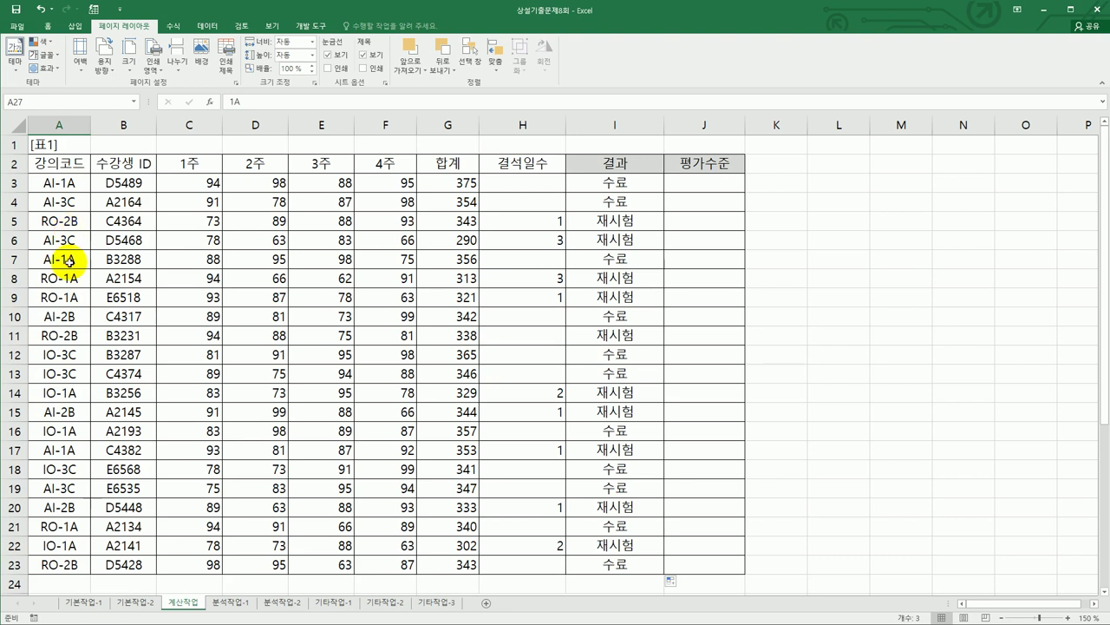
scroll(68, 379, "down", 3)
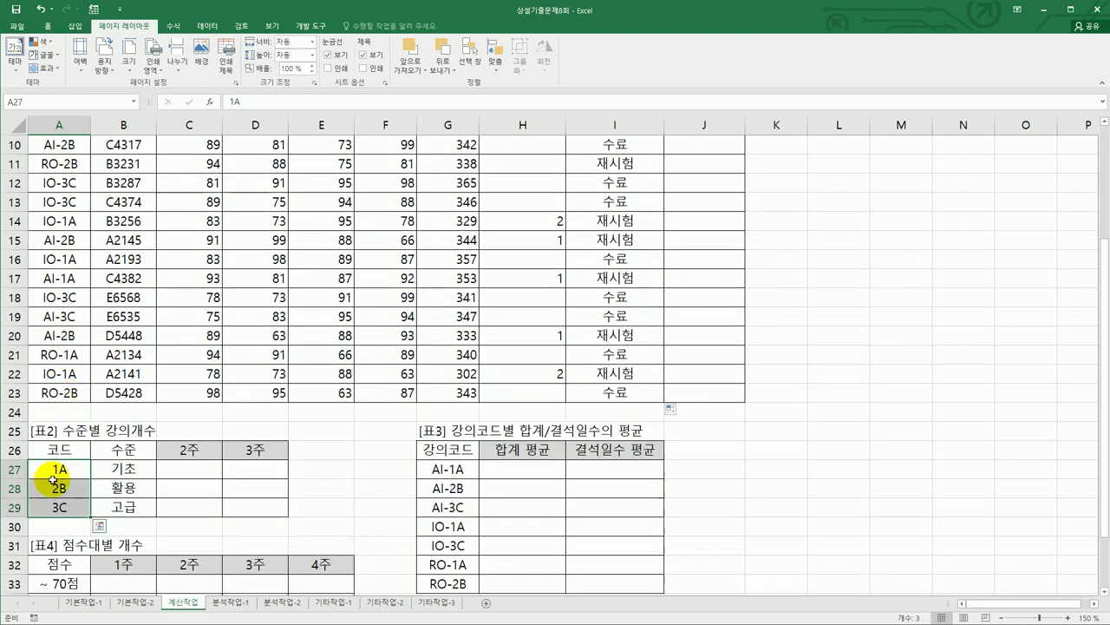
- Start a COUNTIFS formula in C27, the 2주 cell for code 1A in [표2]
left_click(209, 471)
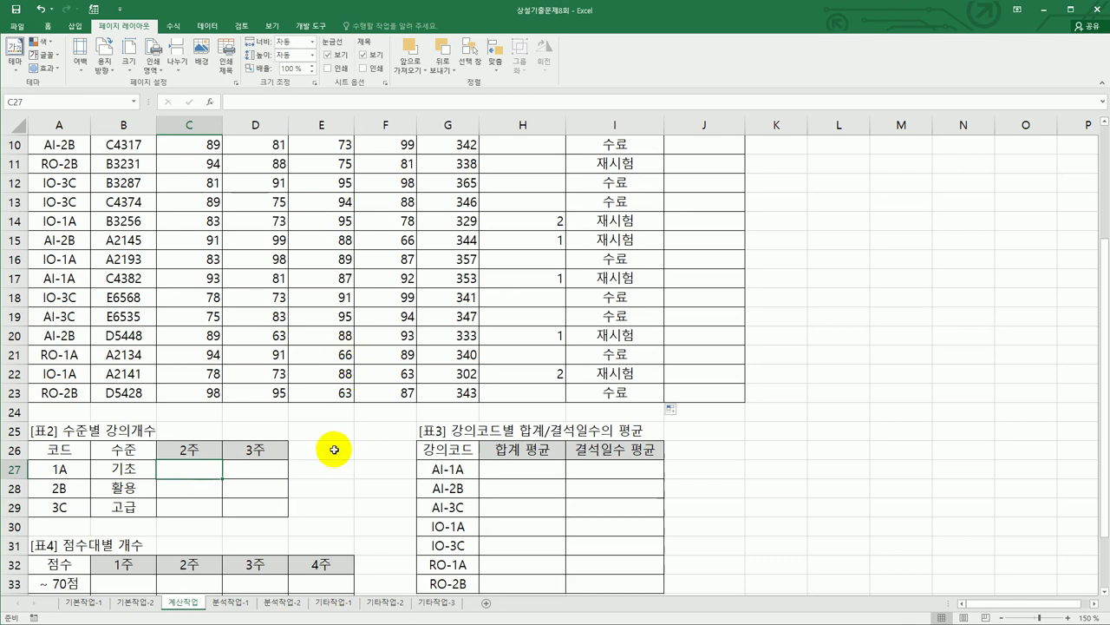
scroll(345, 448, "up", 2)
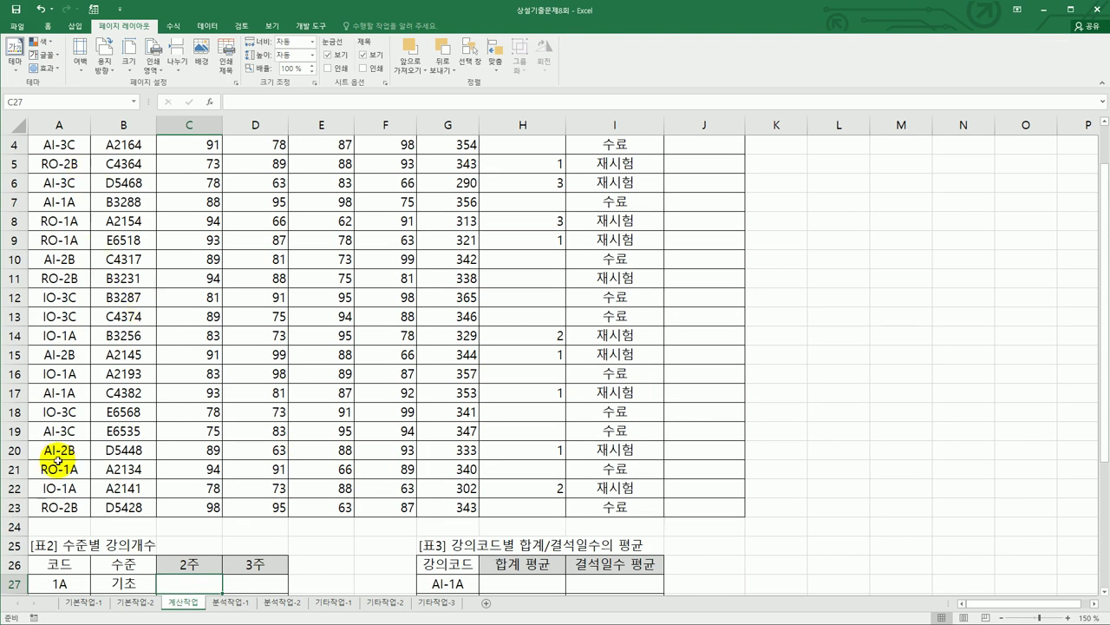
scroll(57, 460, "up", 1)
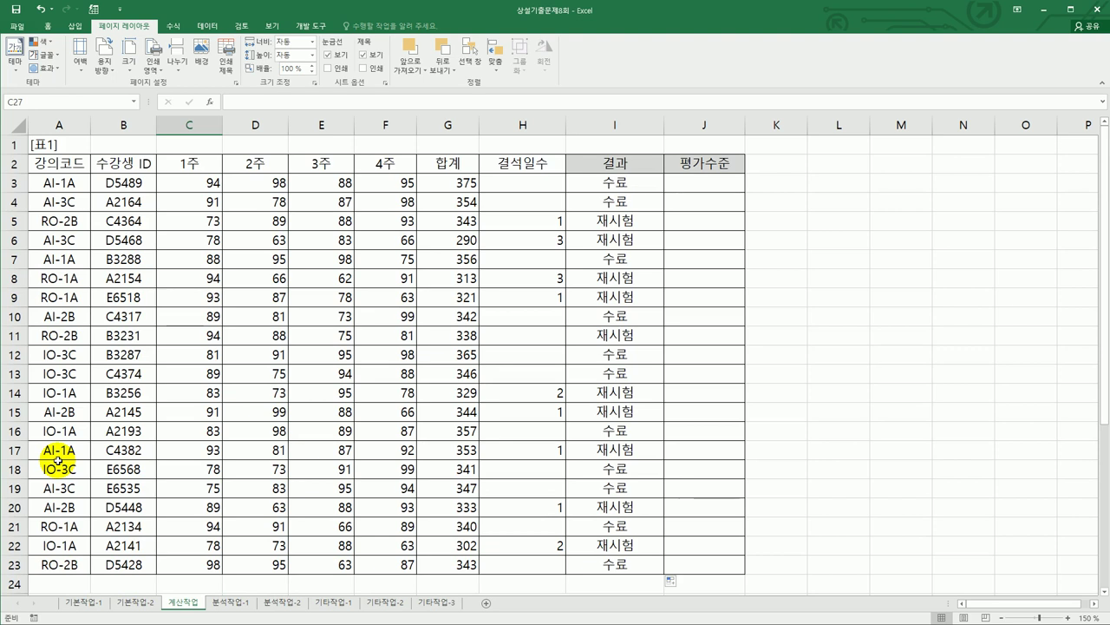
scroll(57, 461, "down", 1)
scroll(57, 461, "down", 1)
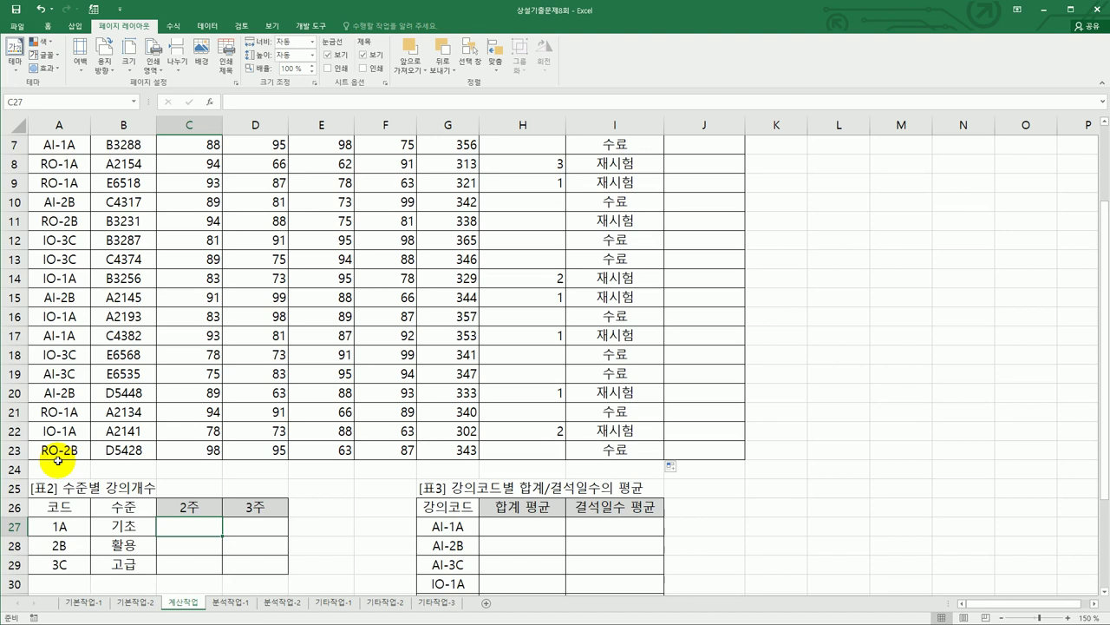
scroll(57, 461, "down", 2)
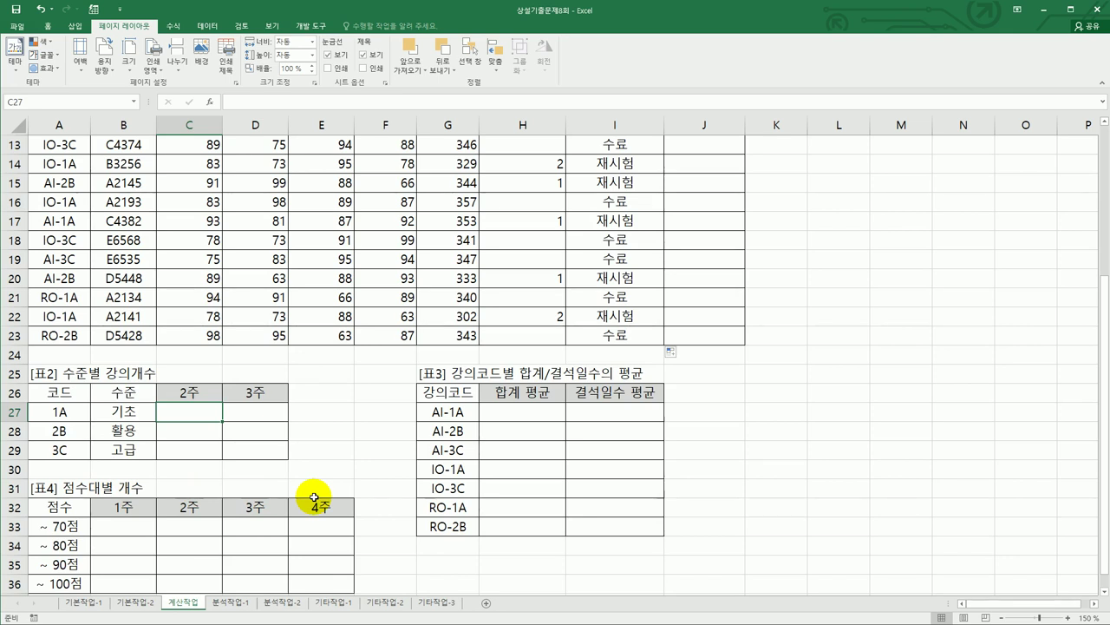
type("=")
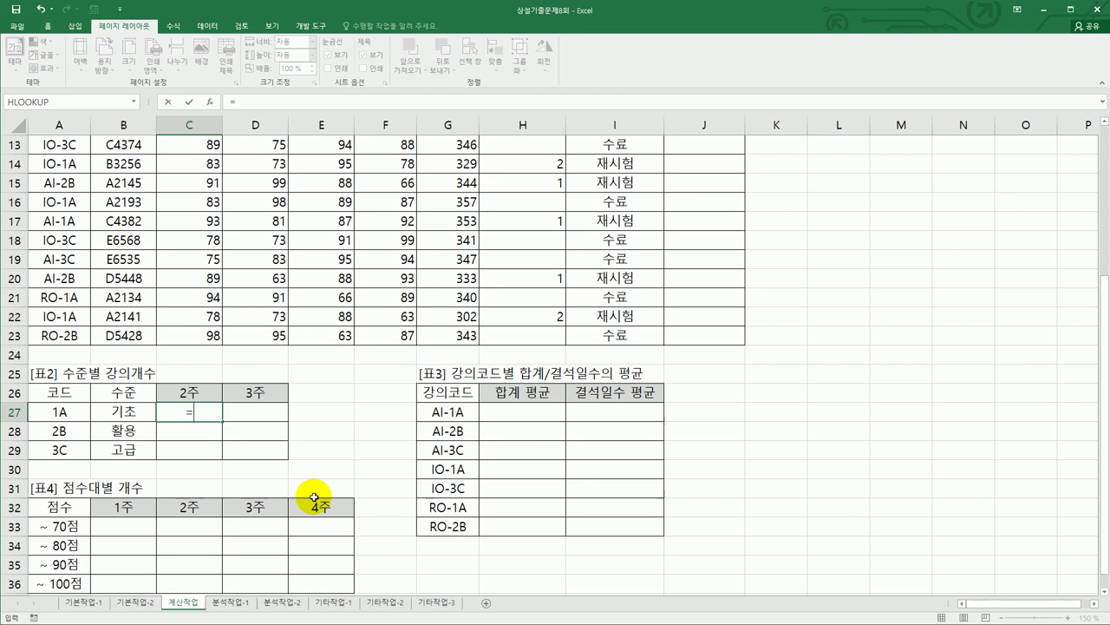
type("countif")
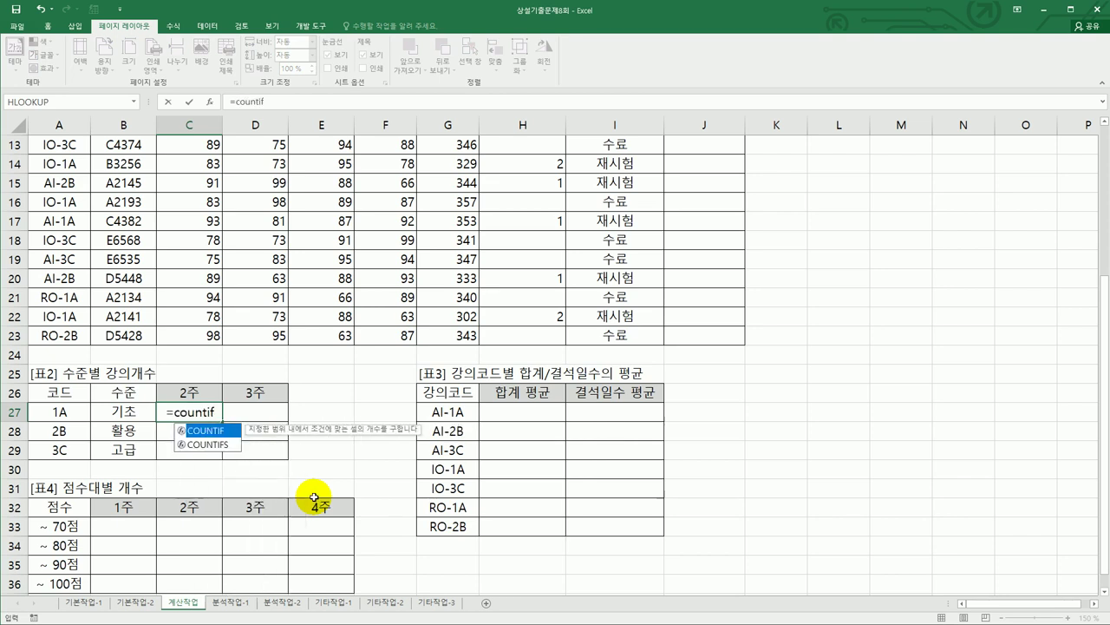
type("s")
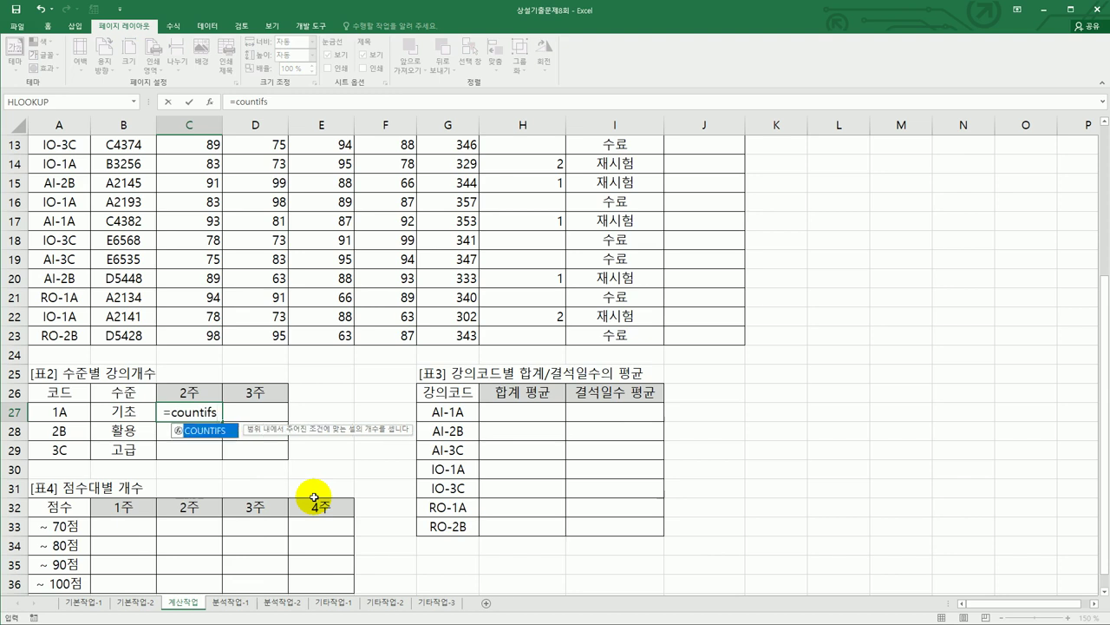
double_click(193, 431)
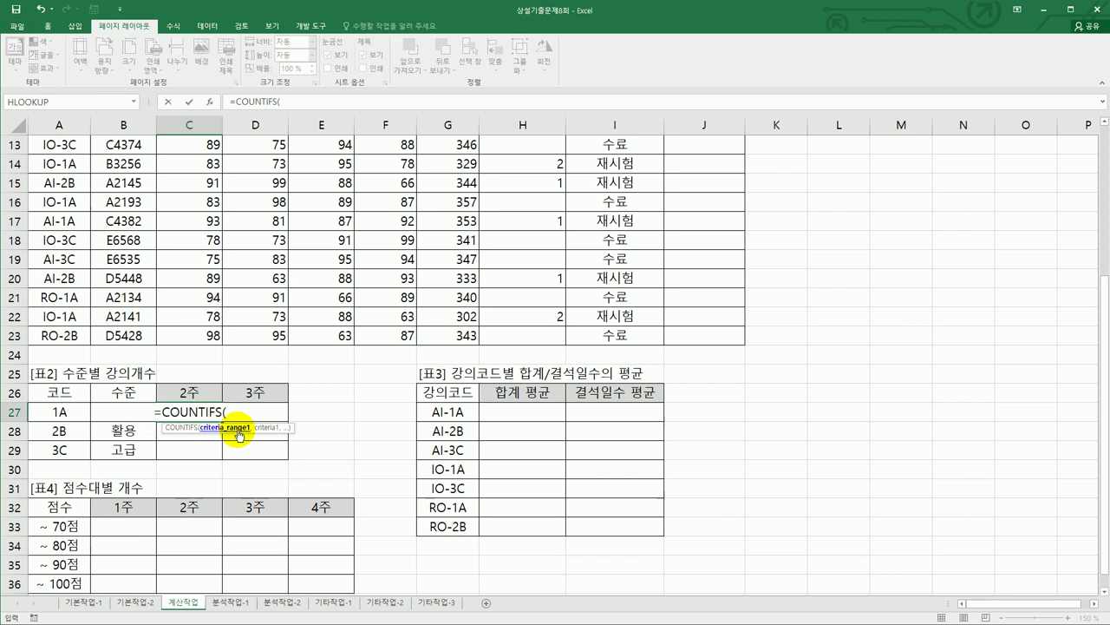
- Set the first criteria range to the 강의코드 column of [표1] as the absolute reference $A$3:$A$23
scroll(238, 434, "up", 4)
left_click_drag(69, 183, 64, 565)
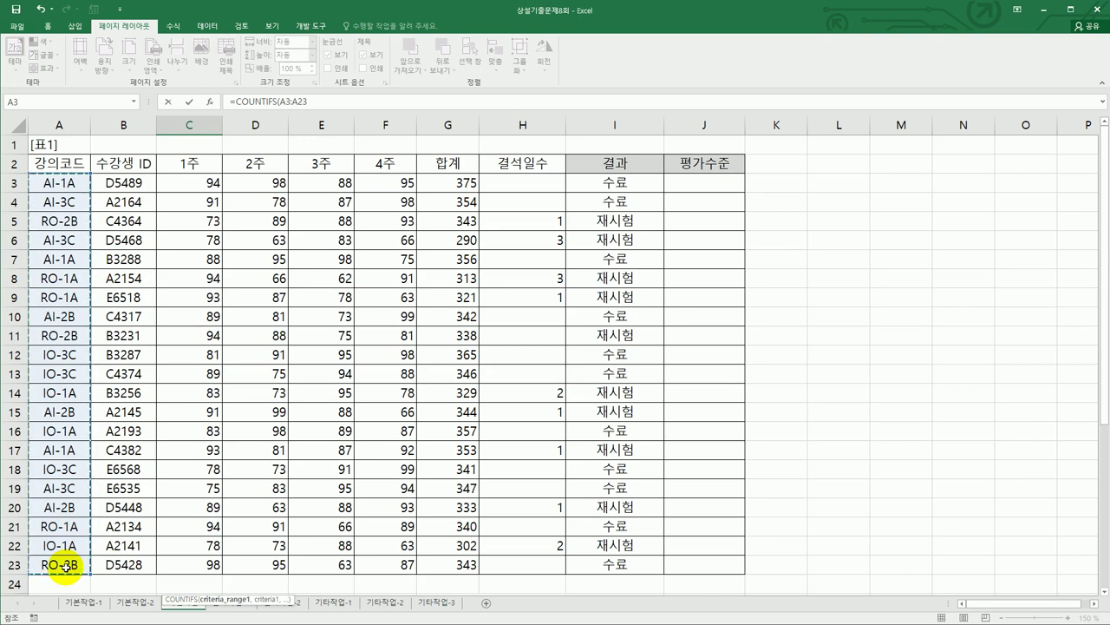
key("F4")
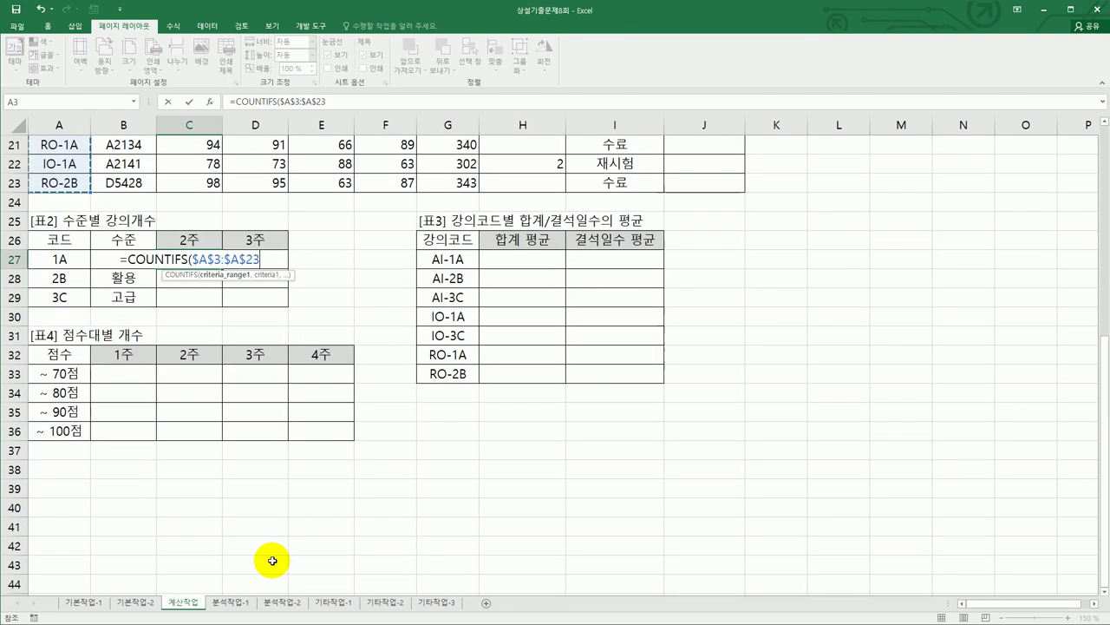
type(",")
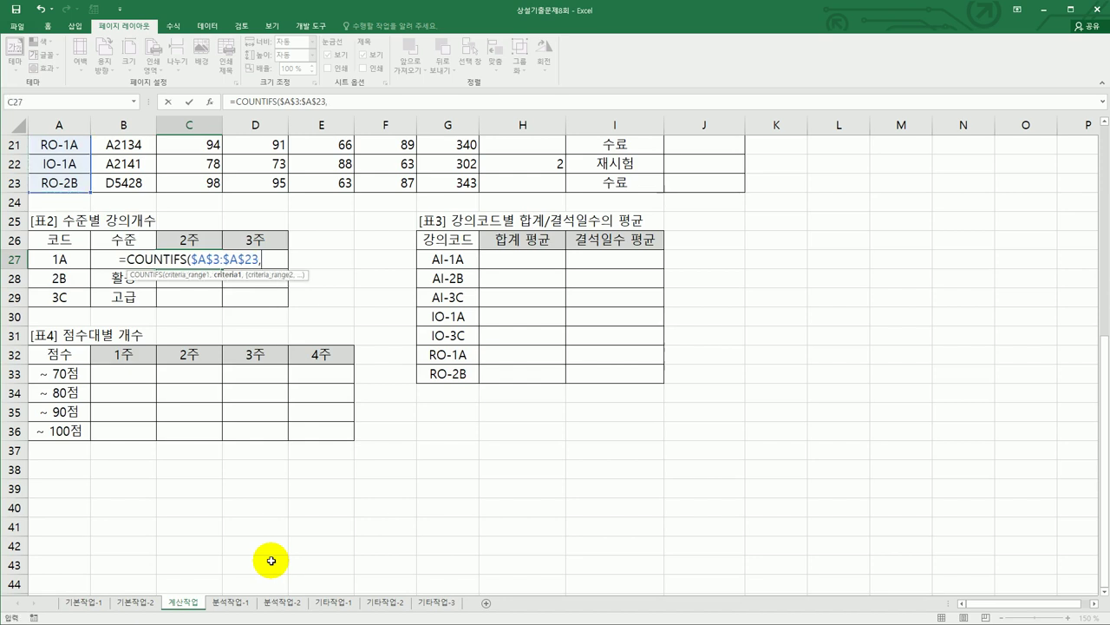
- Enter "*"&$A27 as the first criterion, with only the column of the code cell fixed
scroll(272, 562, "up", 5)
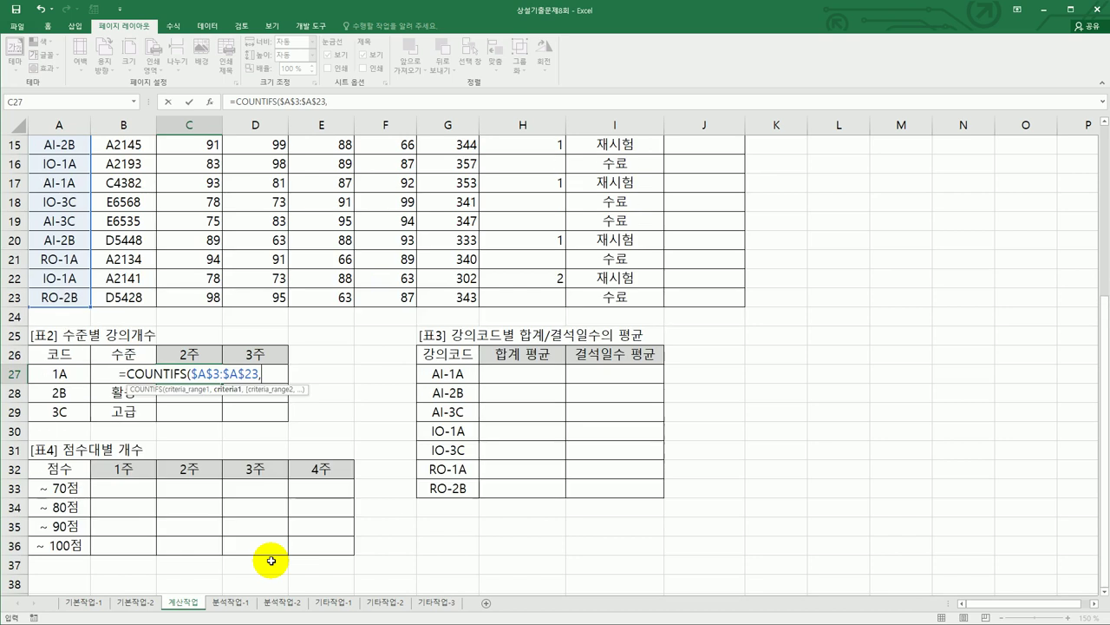
scroll(272, 561, "up", 2)
scroll(272, 562, "down", 3)
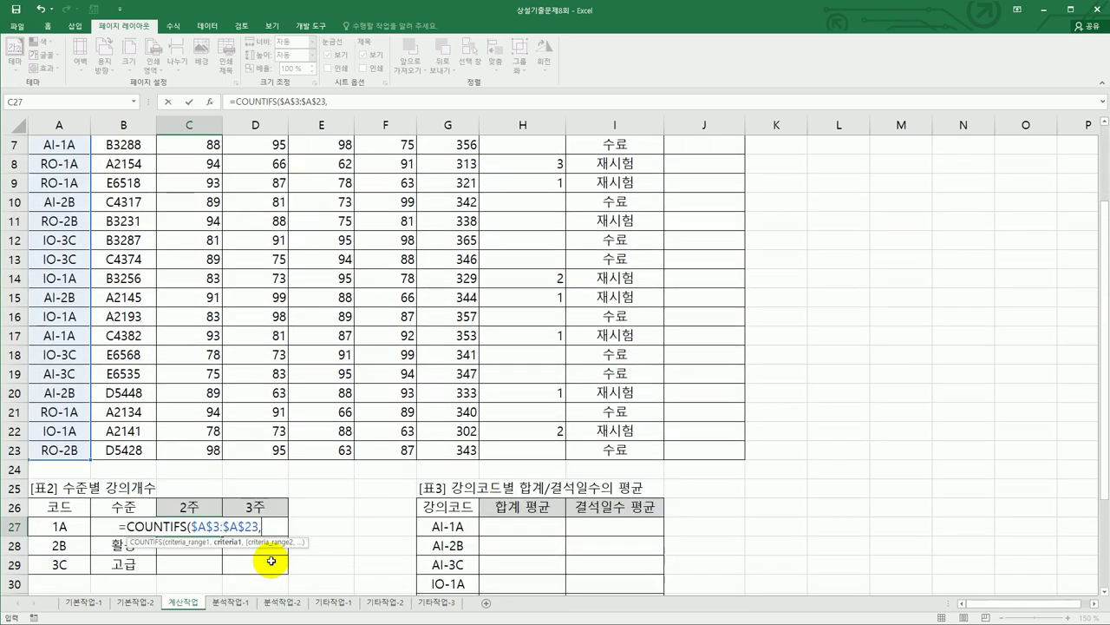
scroll(272, 561, "down", 1)
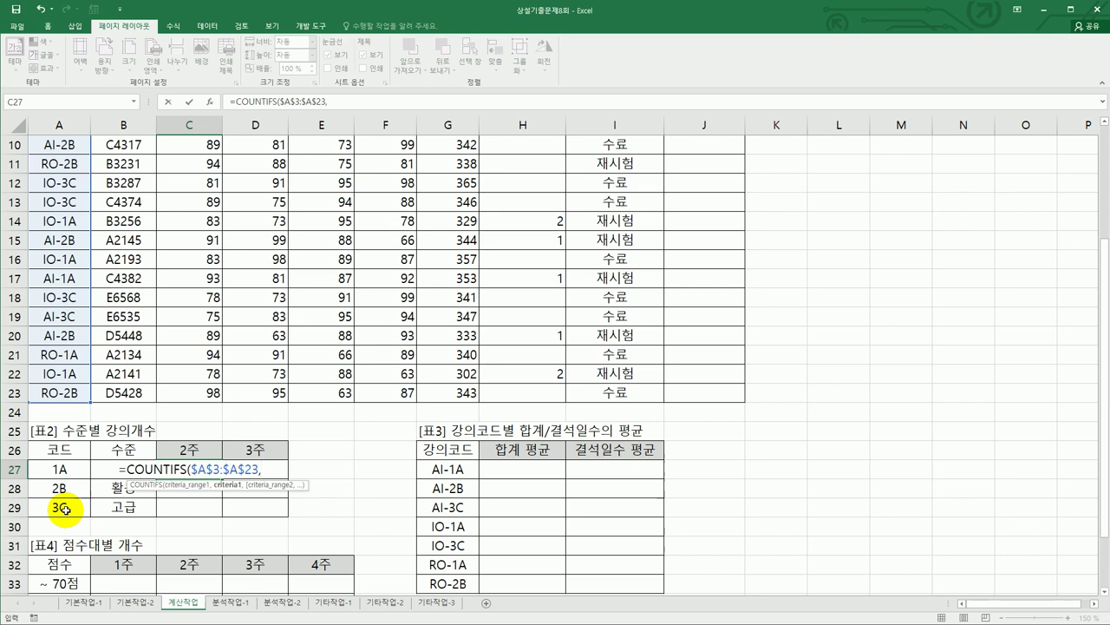
type("\"*\"")
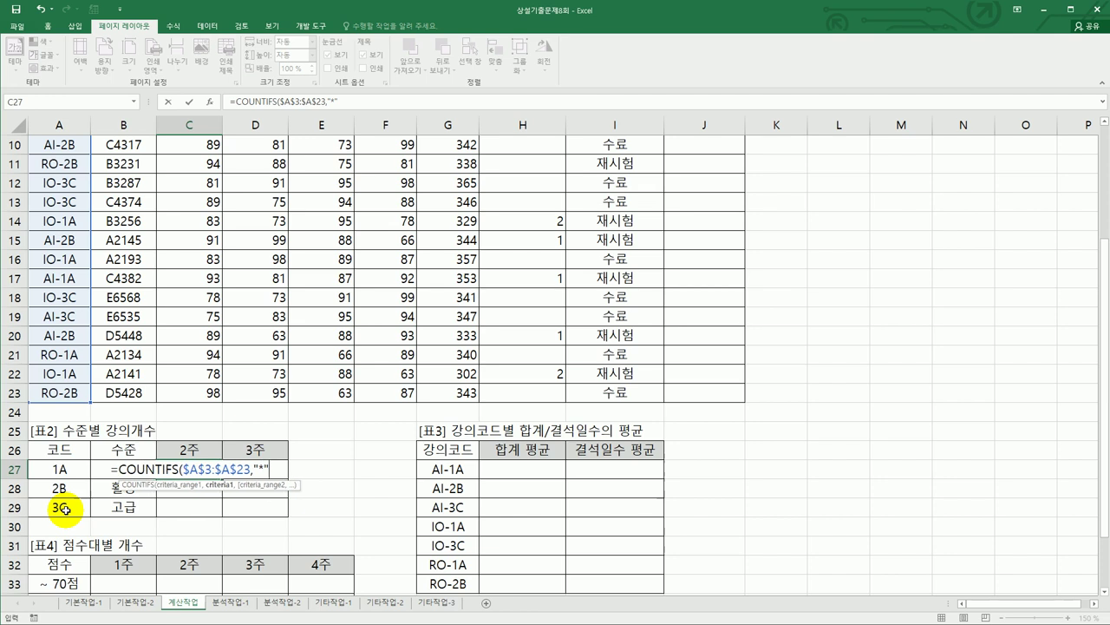
type("&")
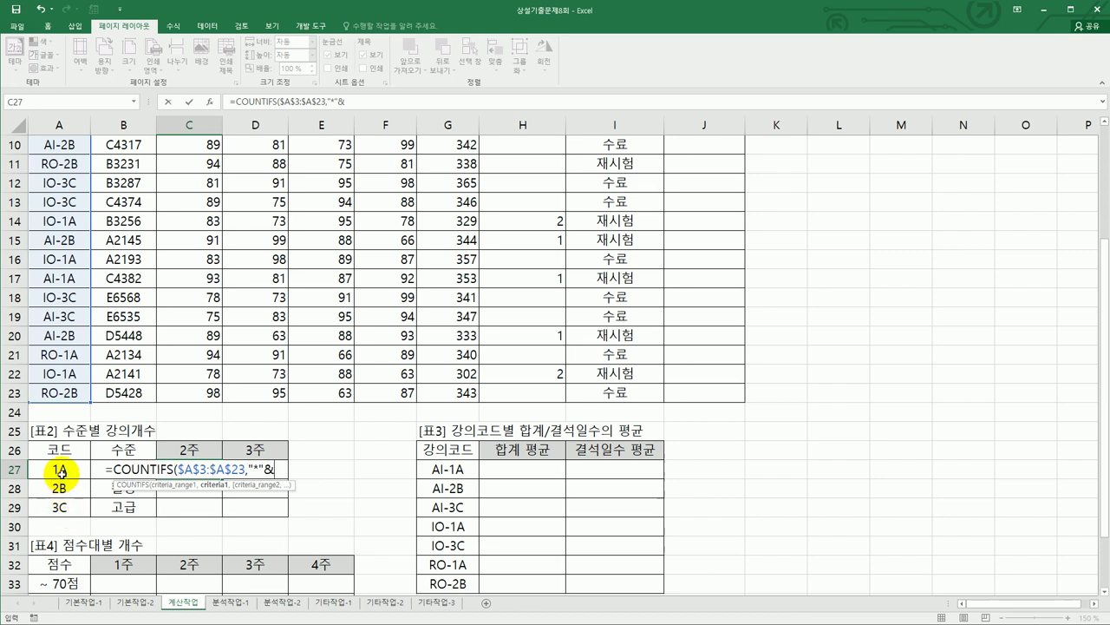
left_click(61, 473)
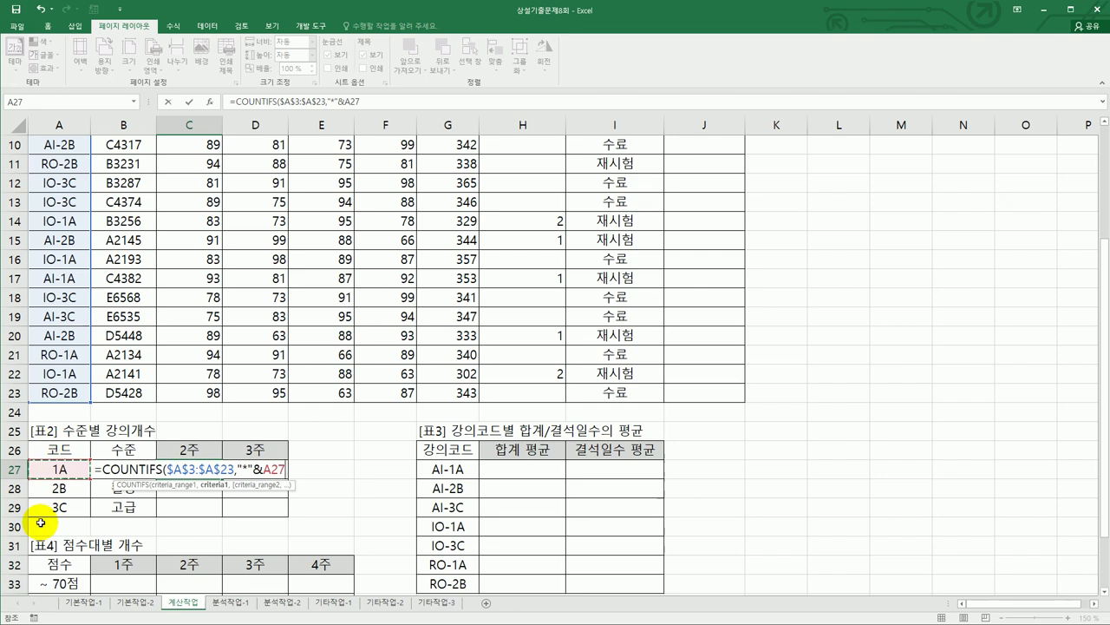
key("F4")
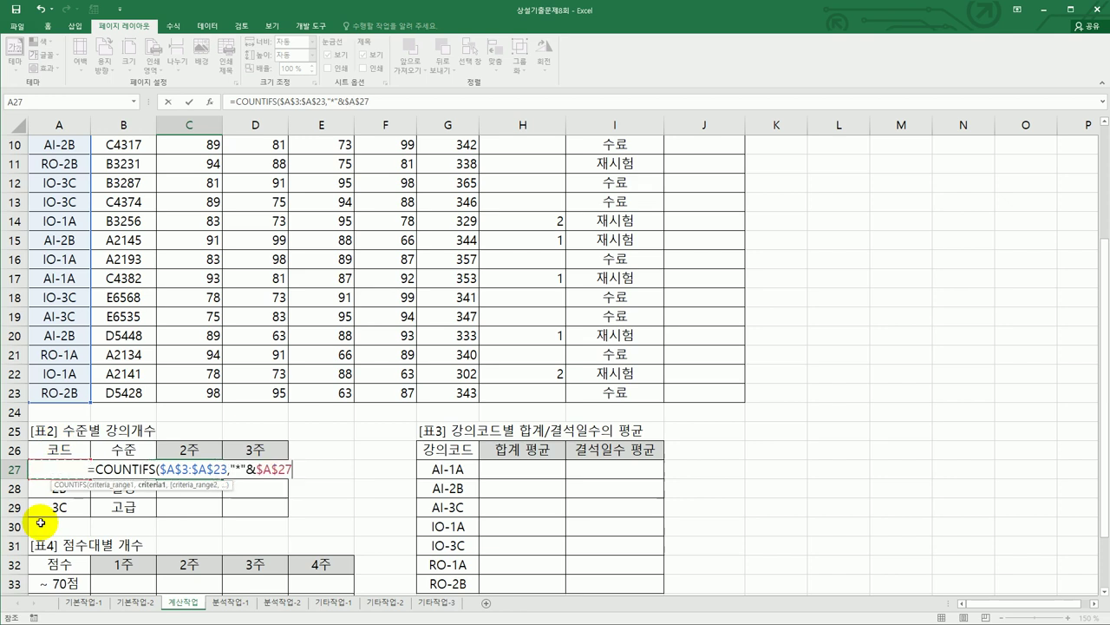
key("F4")
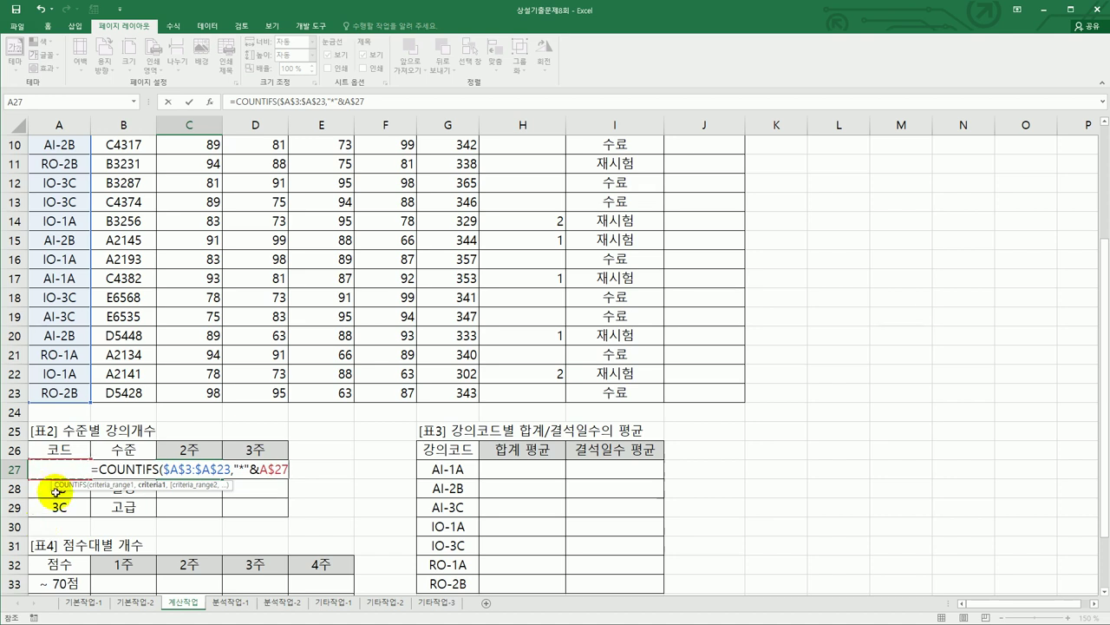
key("F4")
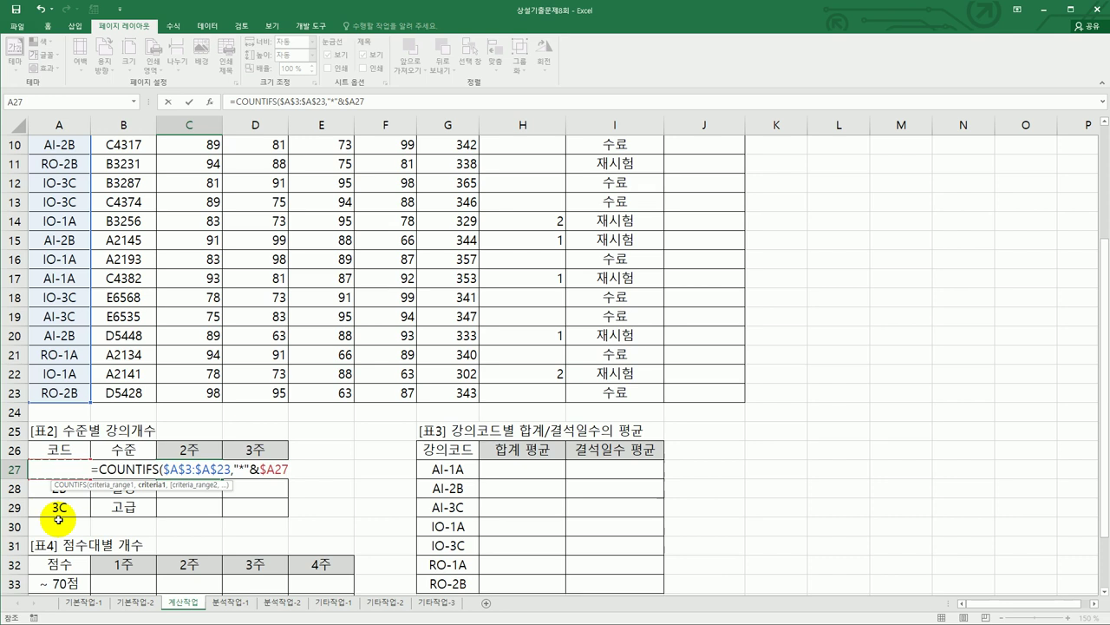
type(",")
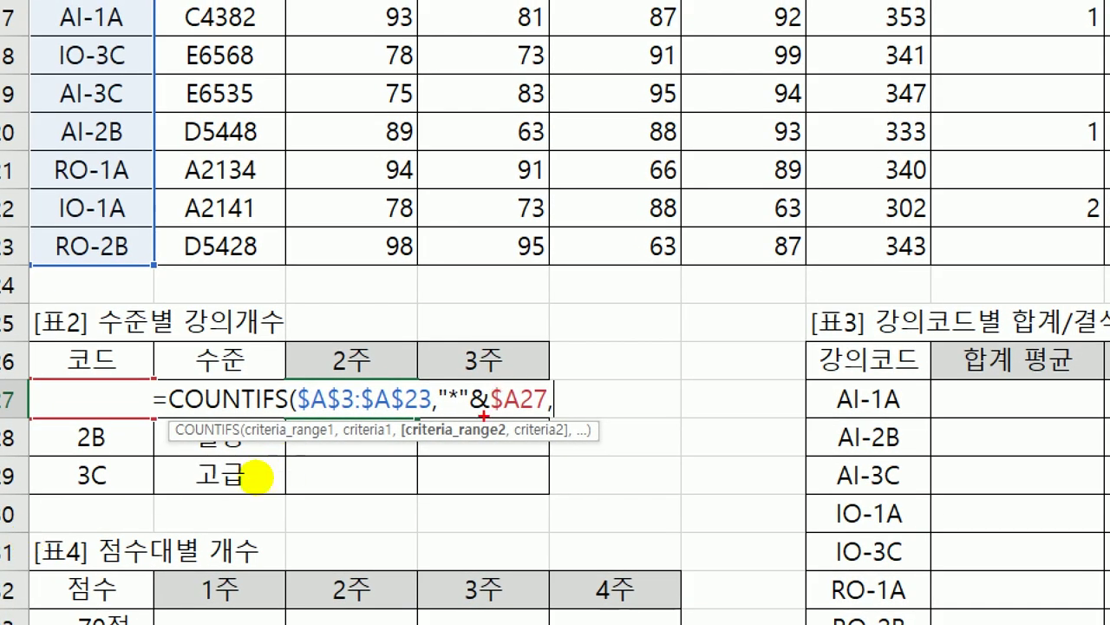
left_click_drag(439, 414, 462, 422)
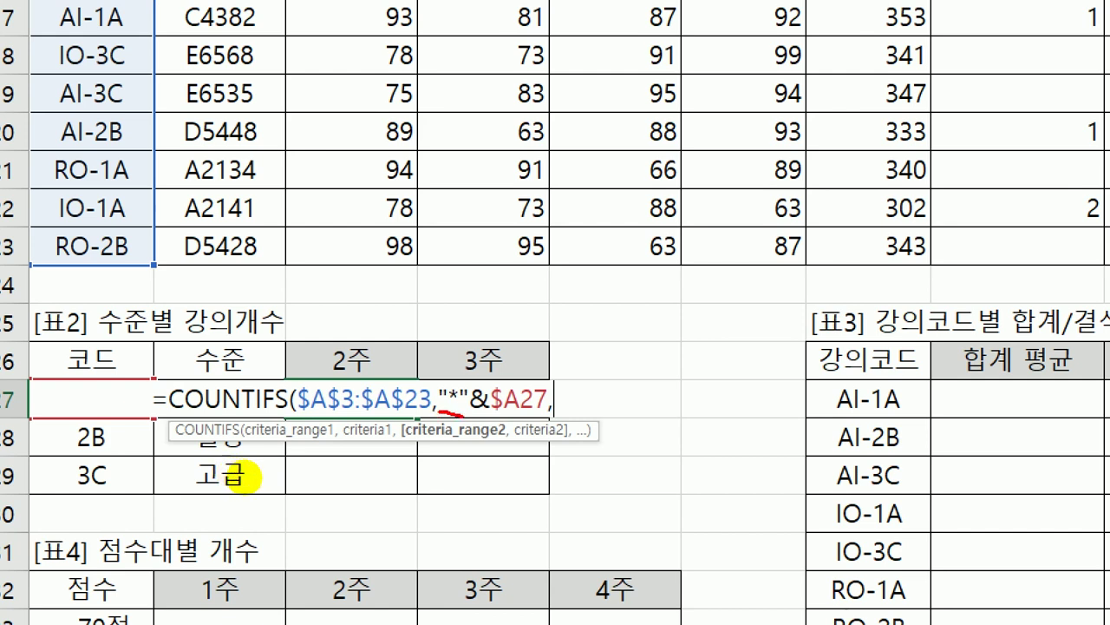
mouse_move(120, 409)
left_mouse_down()
mouse_move(53, 413)
mouse_move(42, 369)
mouse_move(91, 362)
mouse_move(103, 401)
left_mouse_up()
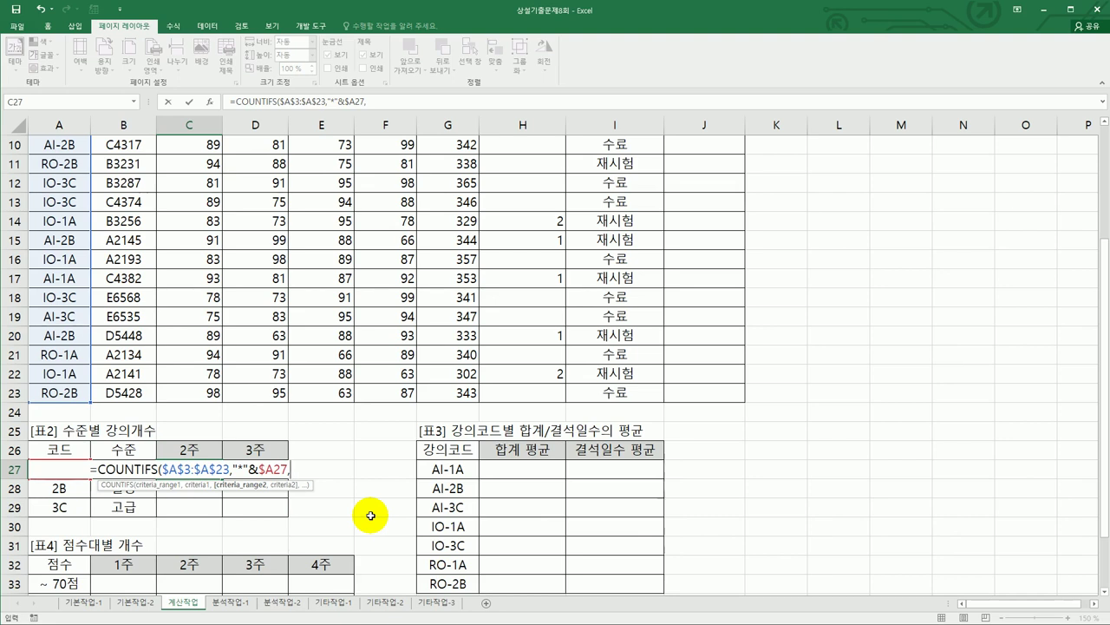
- Set the second criteria range to the 2주 scores of [표1] as D$3:D$23, with only the rows fixed
scroll(371, 515, "up", 3)
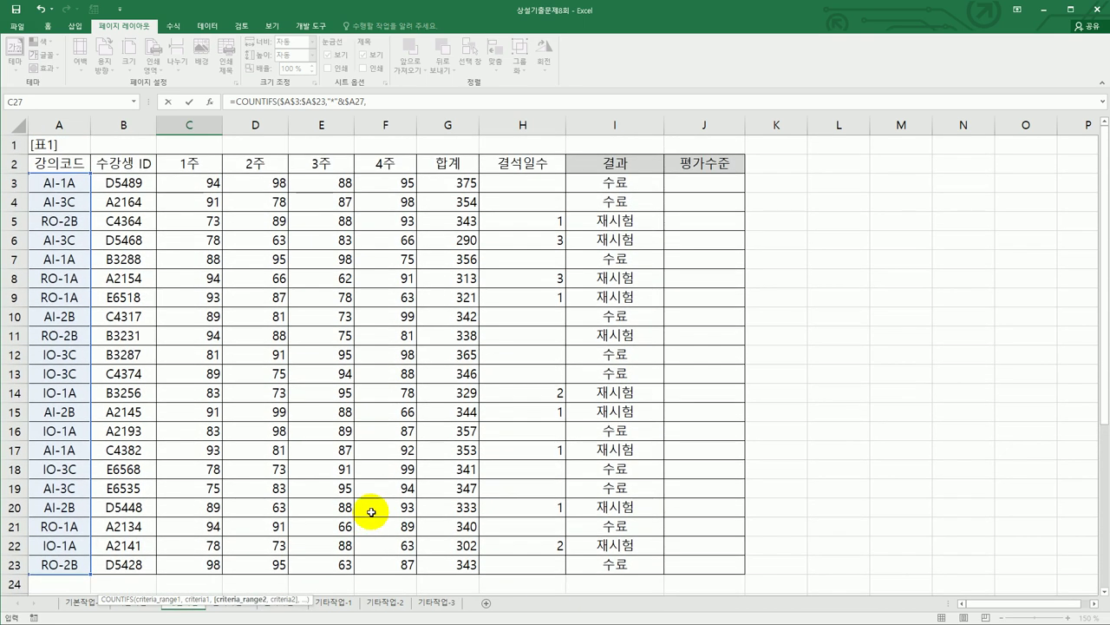
left_click_drag(268, 191, 253, 564)
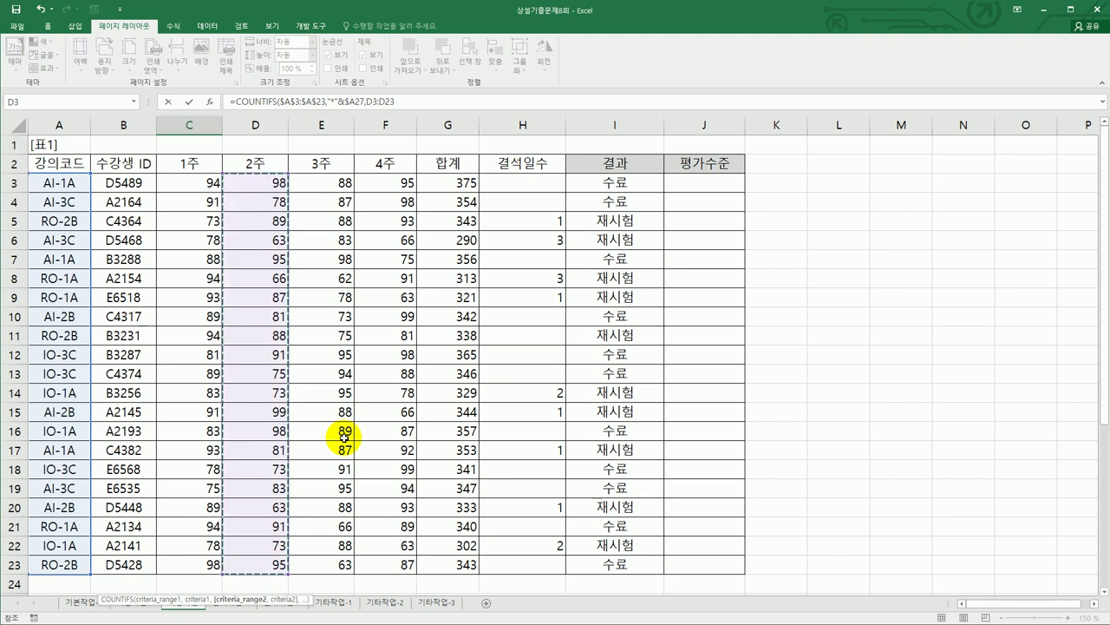
scroll(344, 436, "down", 3)
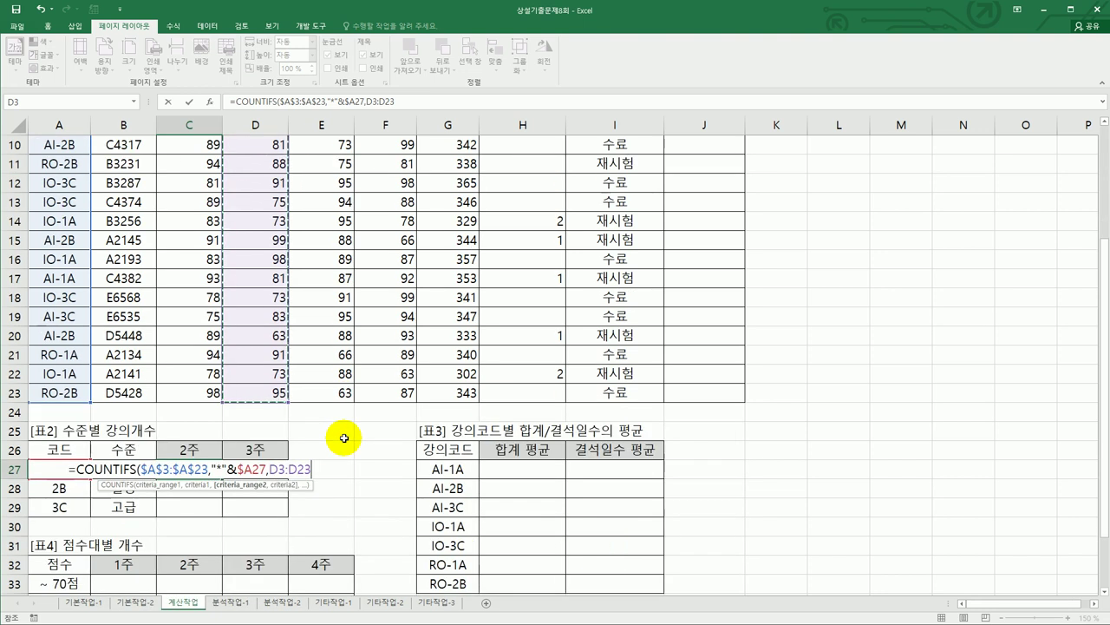
key("F4")
key("F4")
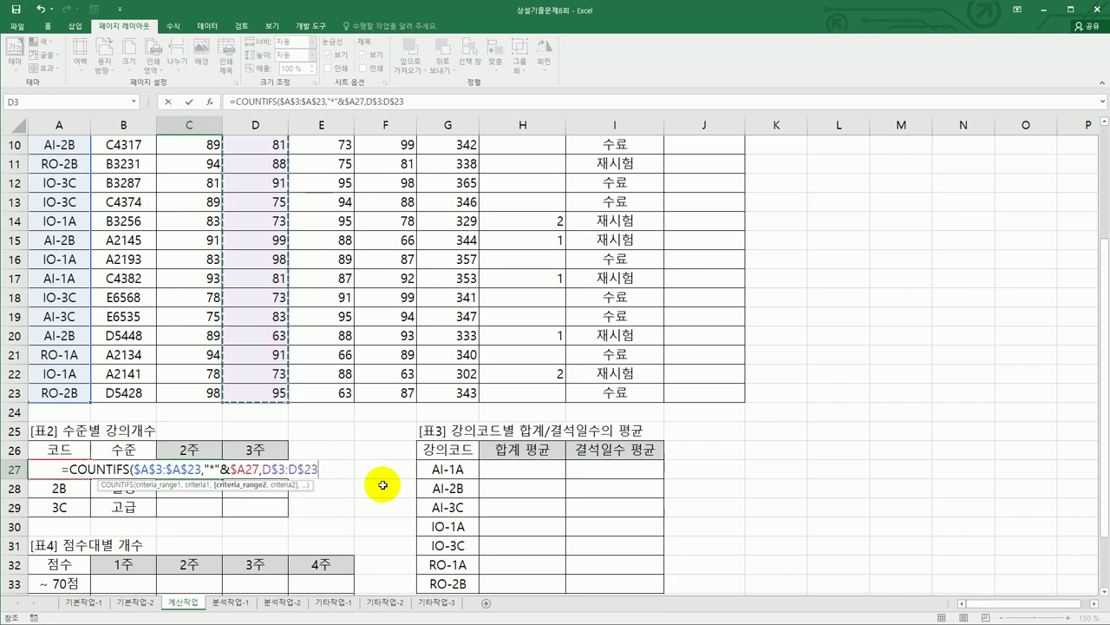
type(",")
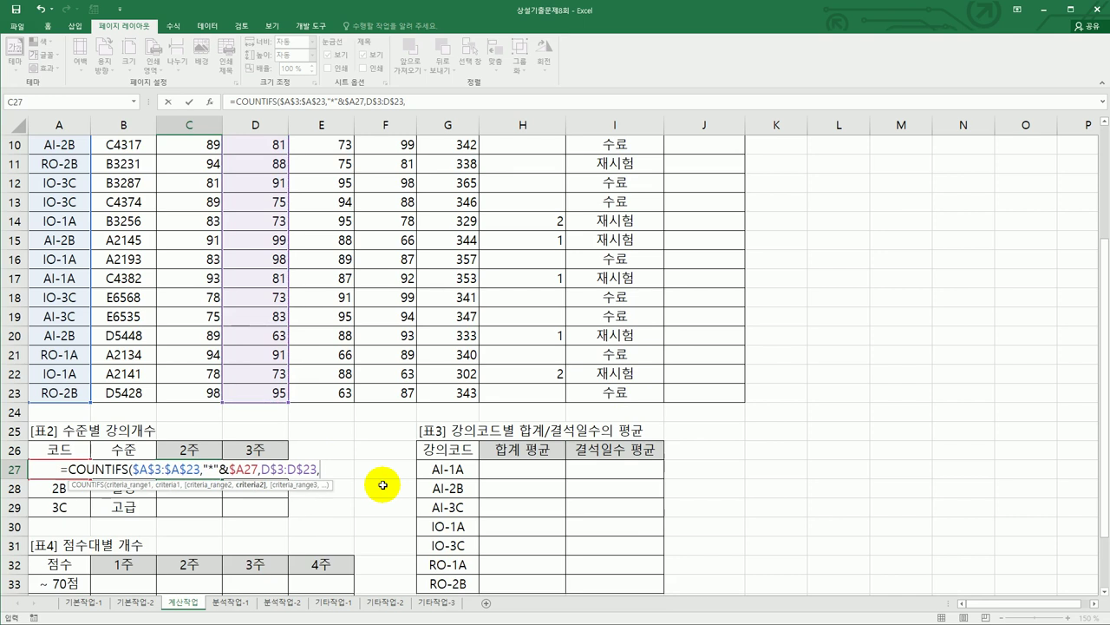
- Enter ">=90" as the second criterion, close the COUNTIFS function and append &"명" to the formula
type("\">")
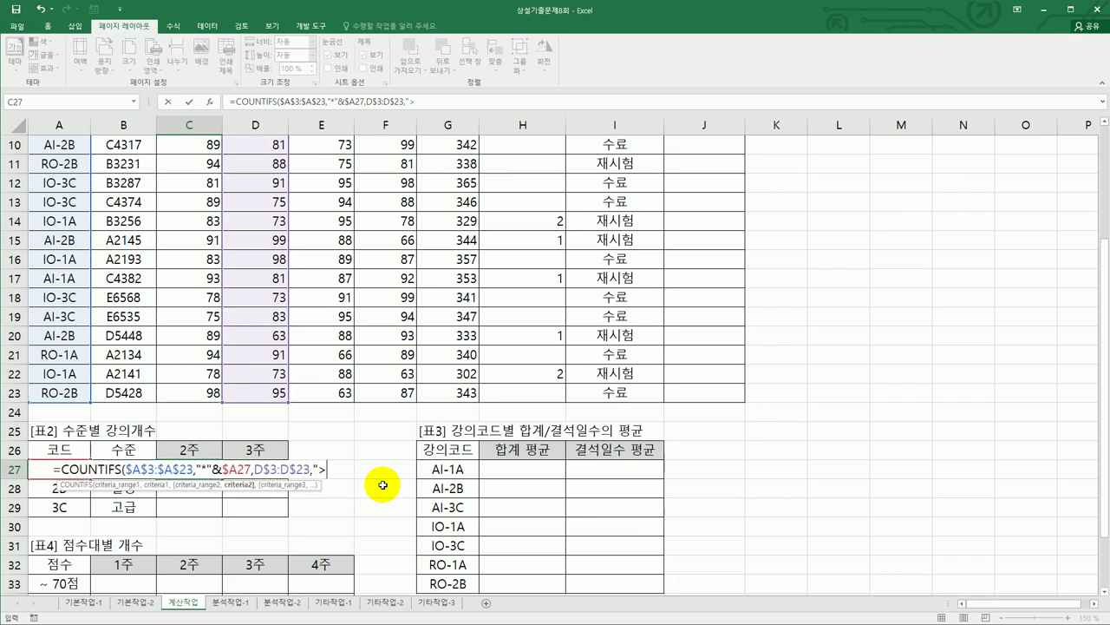
type("=90\"")
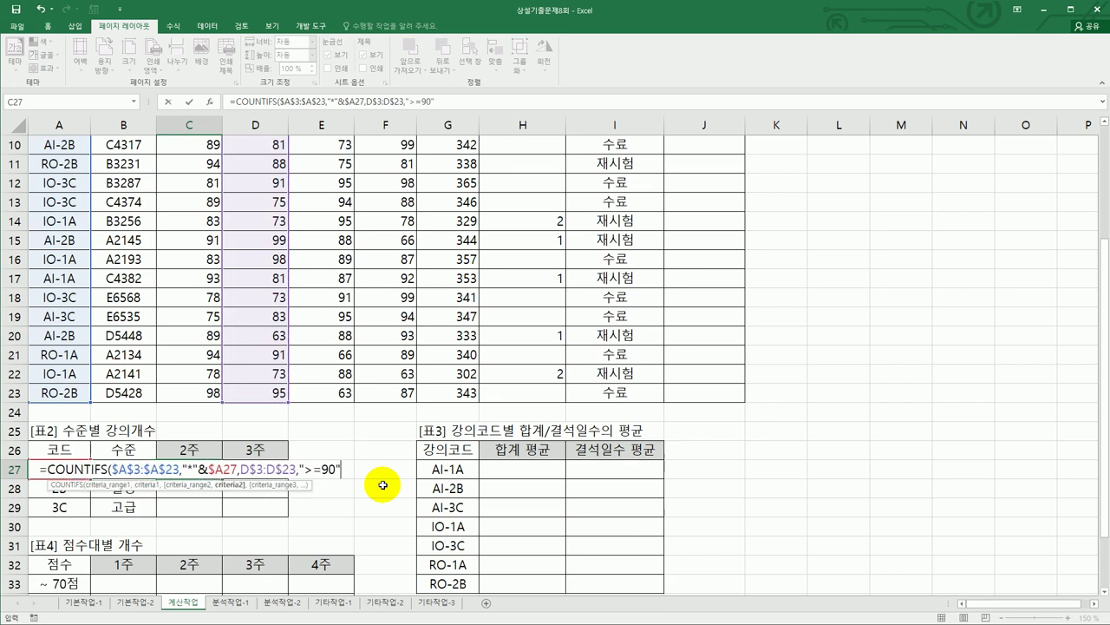
type(")")
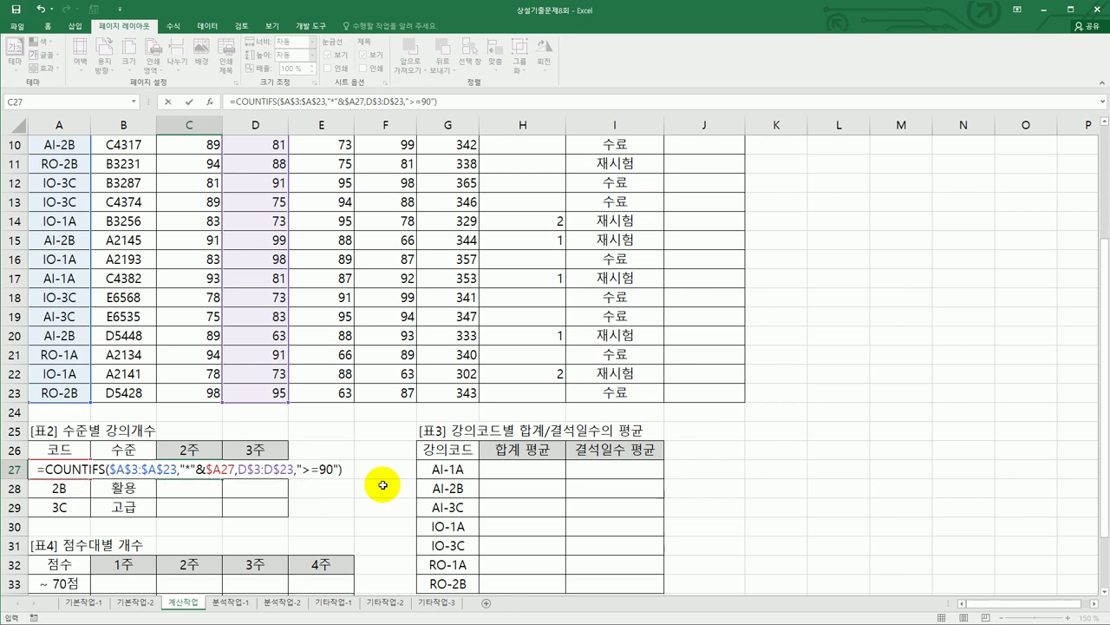
type("&")
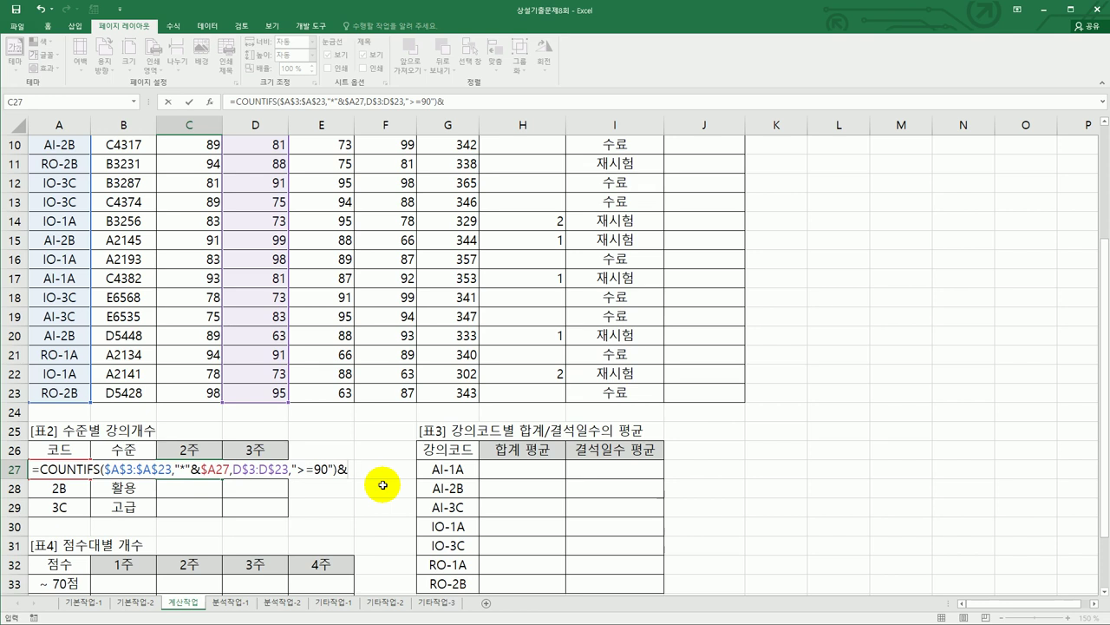
type("\"")
type("명")
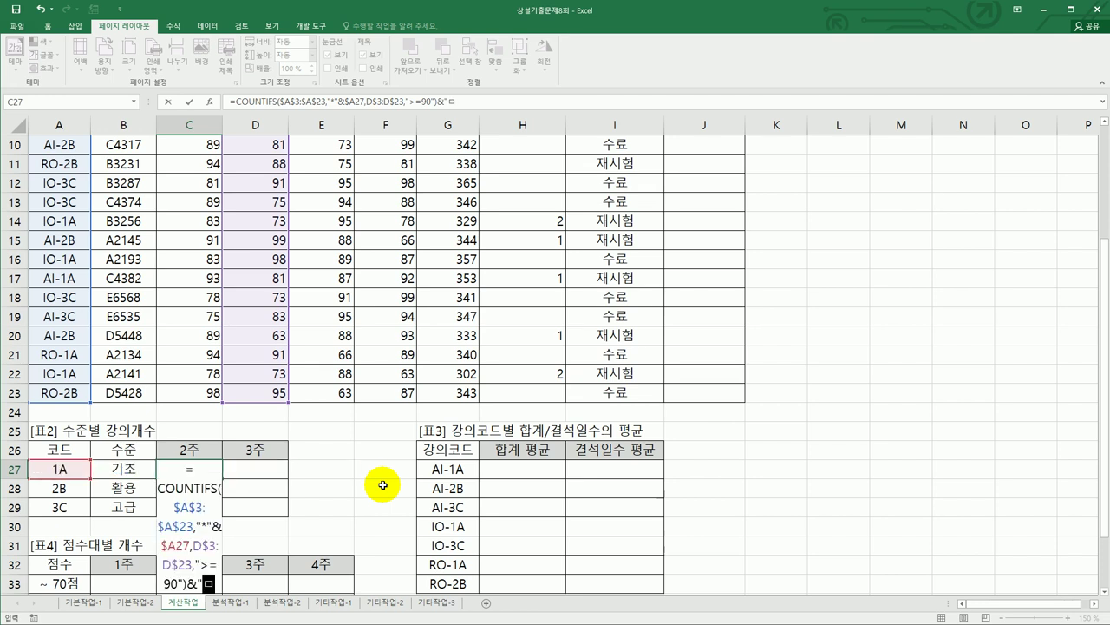
type("\"")
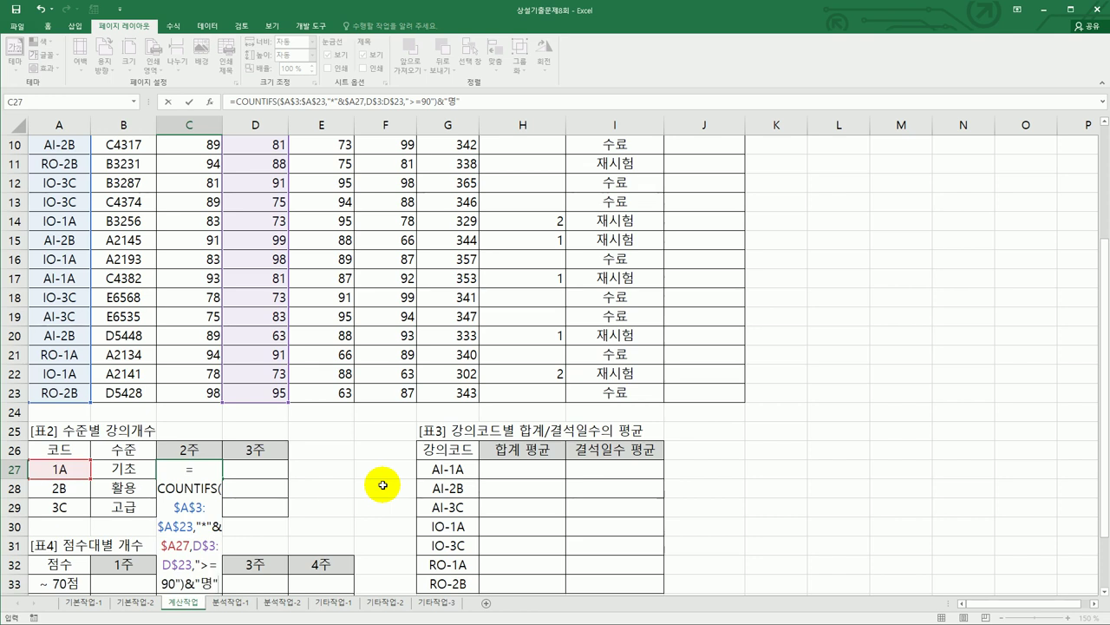
- Commit the COUNTIFS formula in C27 and fill it across the 2주 and 3주 cells of [표2], C27:D29
key("Return")
left_click(215, 473)
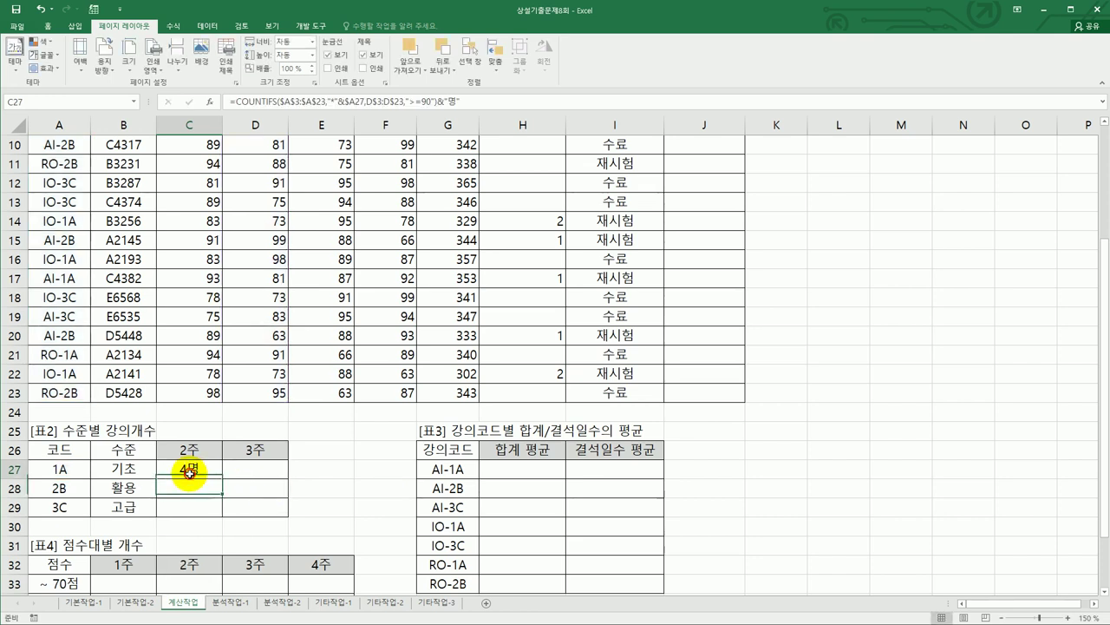
left_click_drag(222, 478, 275, 513)
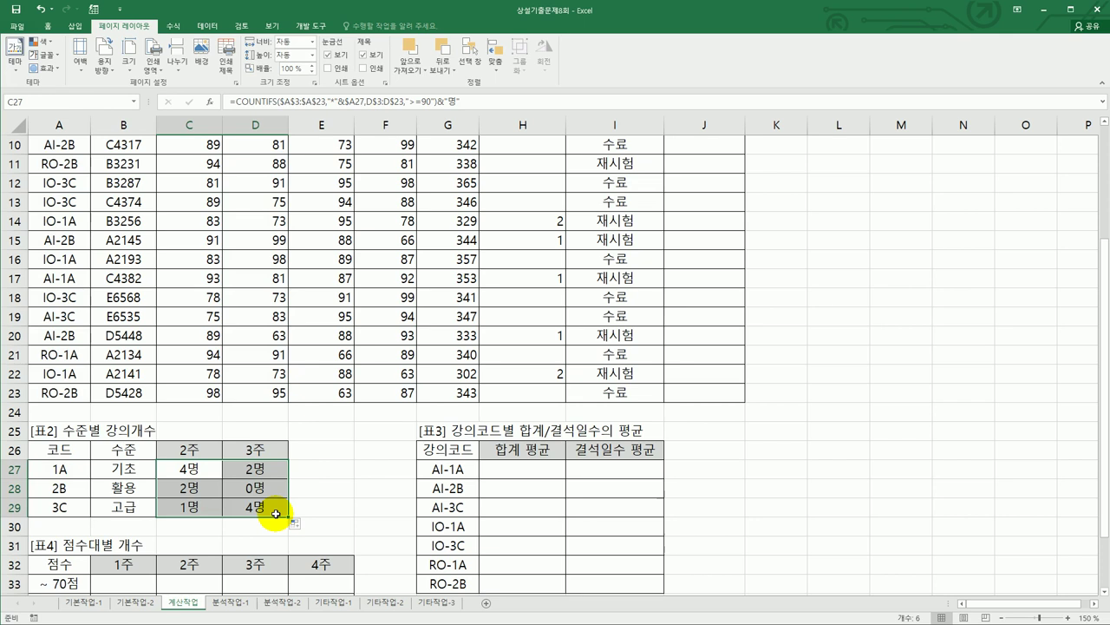
- Start a formula in H27, the first 합계 평균 cell of [표3], with an IF function nested inside AVERAGE
scroll(634, 506, "down", 1)
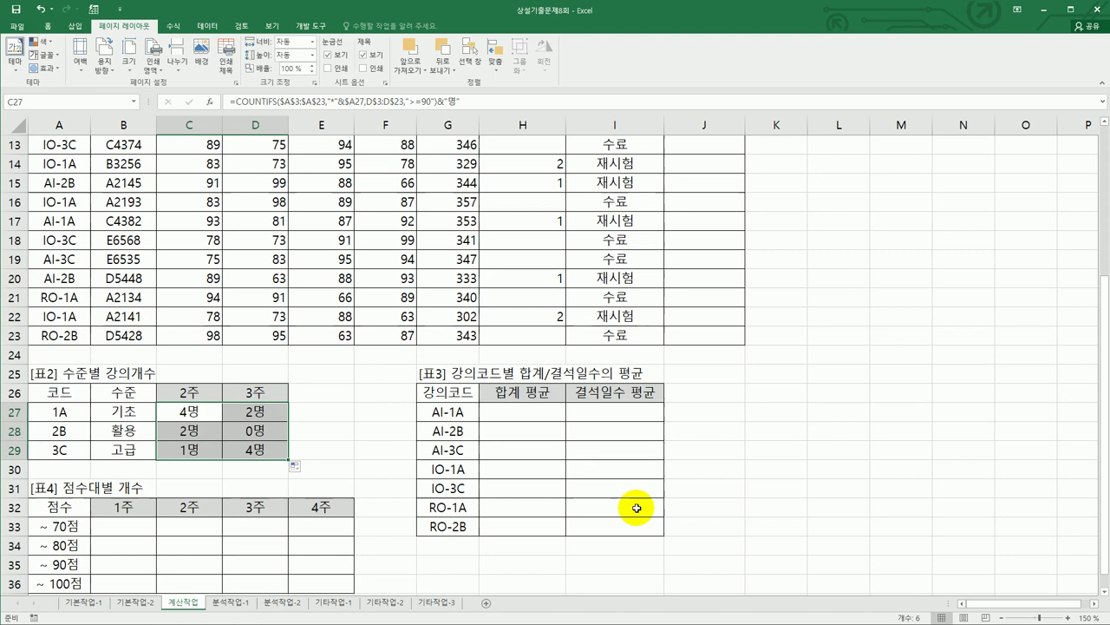
left_click(552, 415)
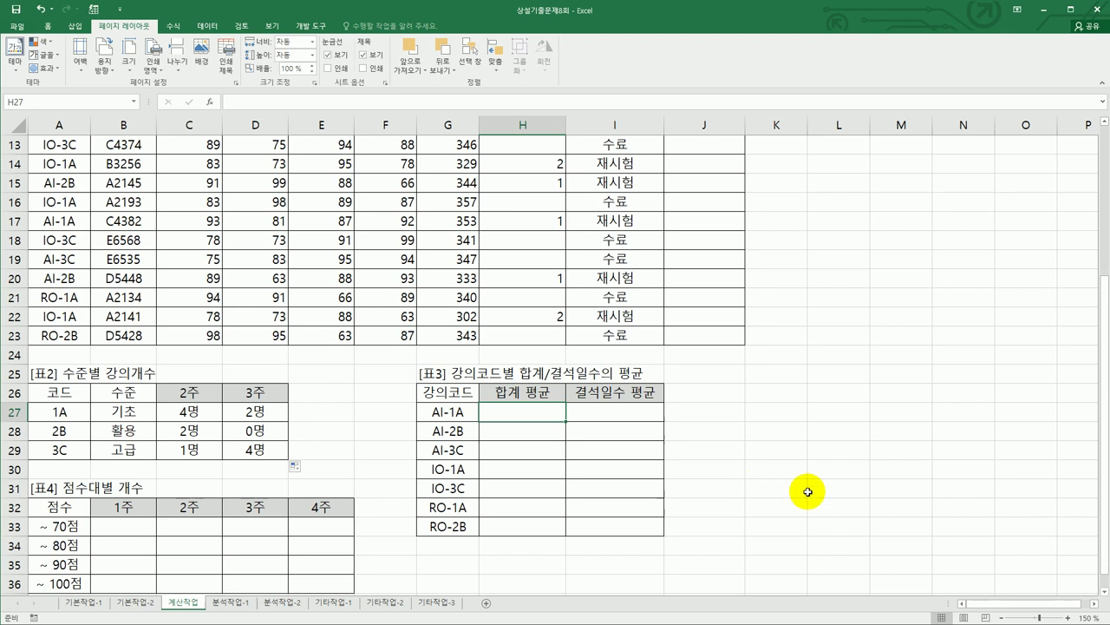
scroll(807, 492, "down", 1)
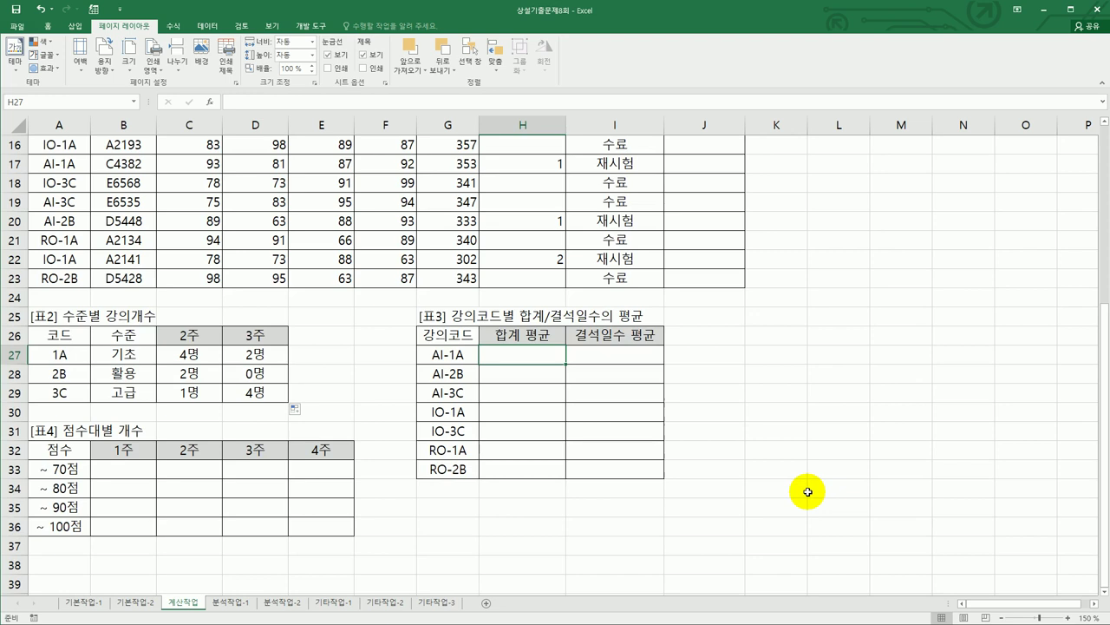
type("=")
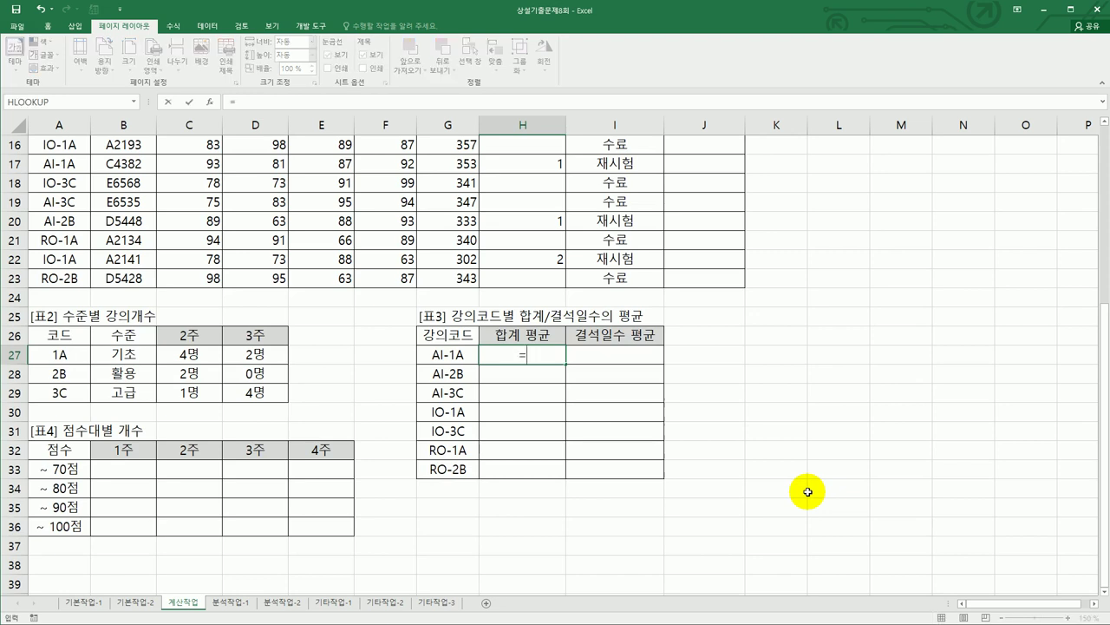
type("av")
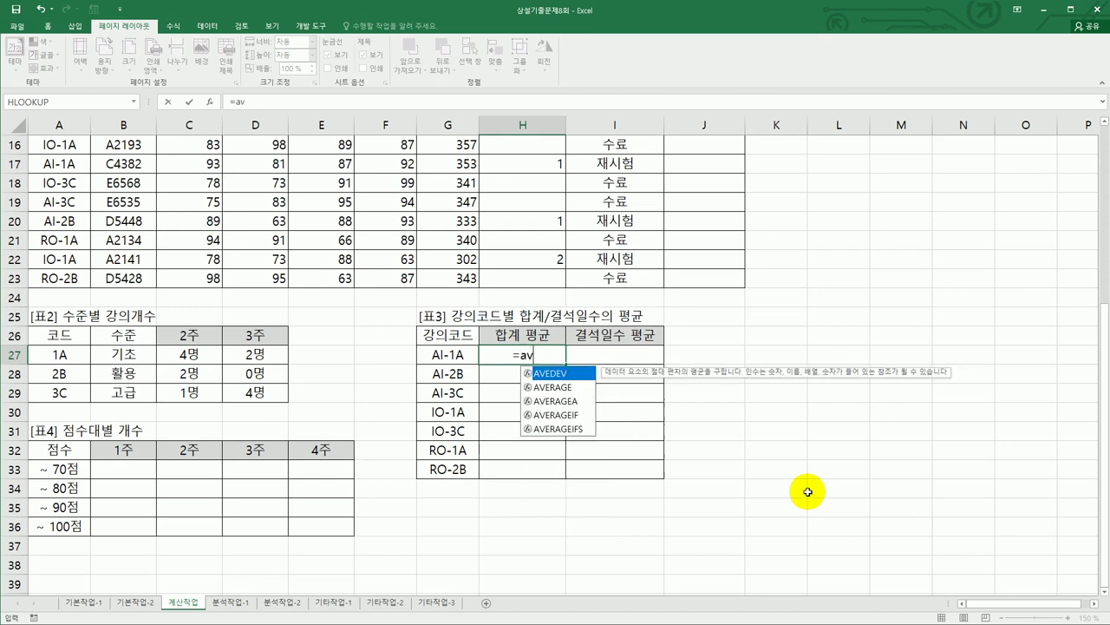
key("Down")
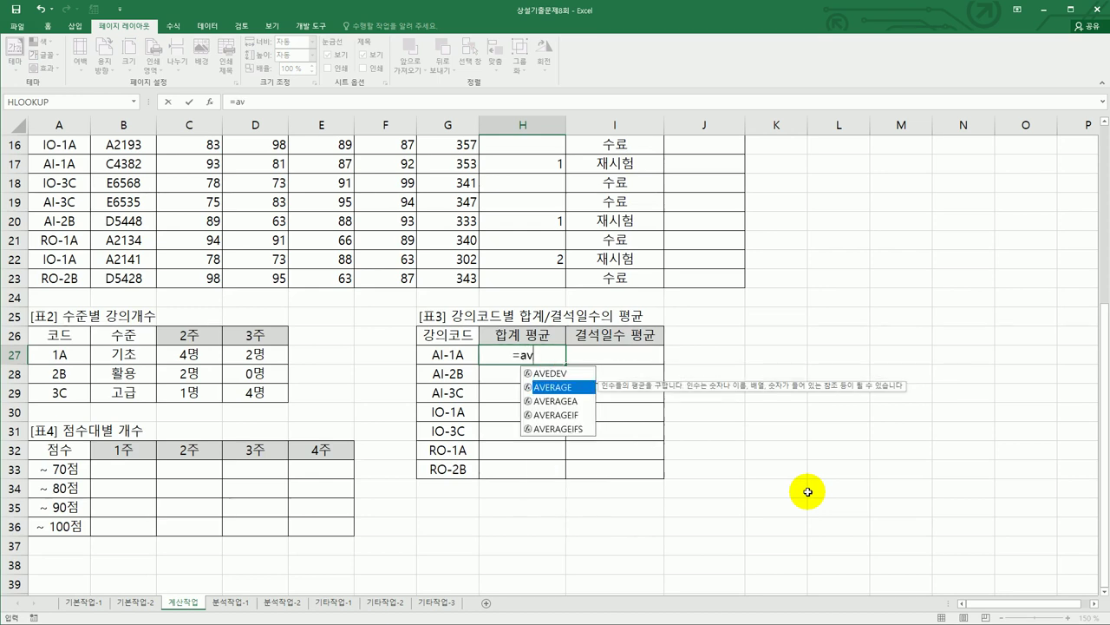
key("Tab")
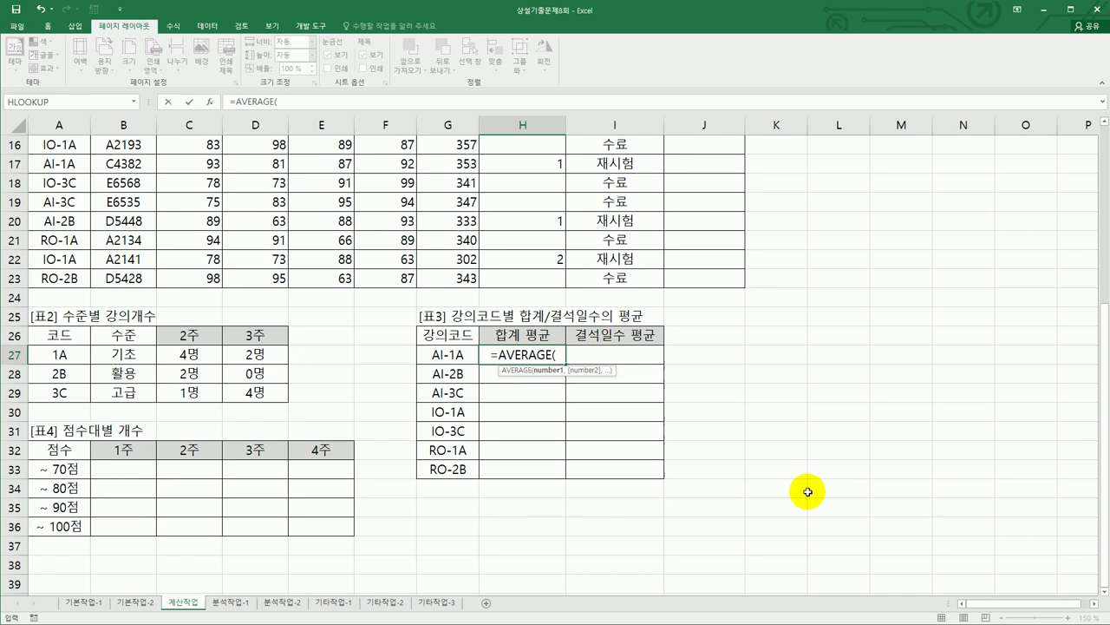
type("i")
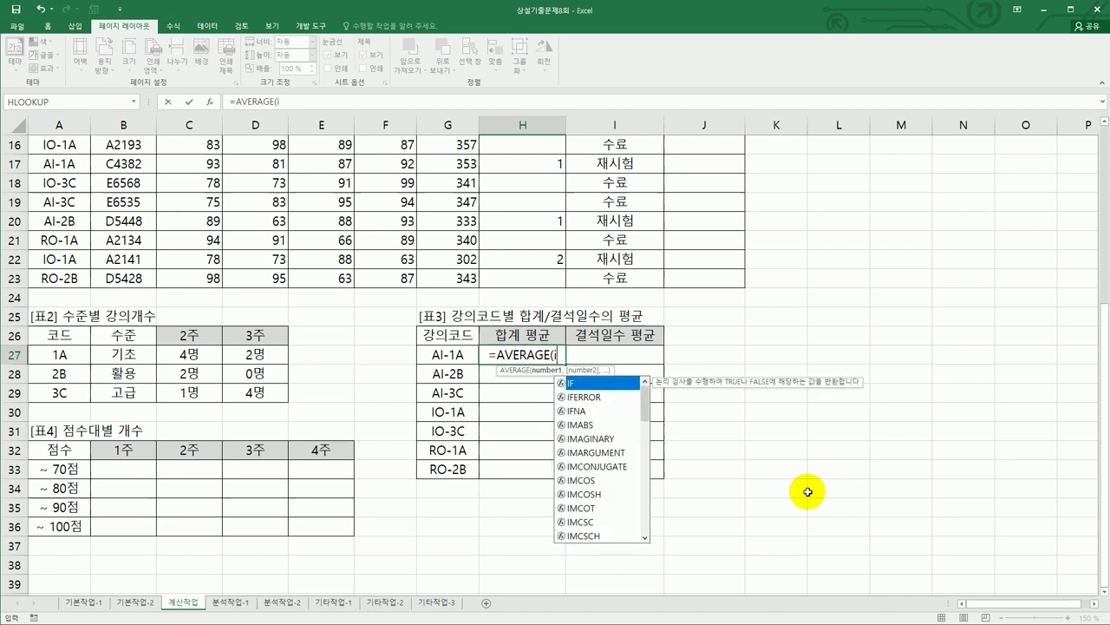
type("f(")
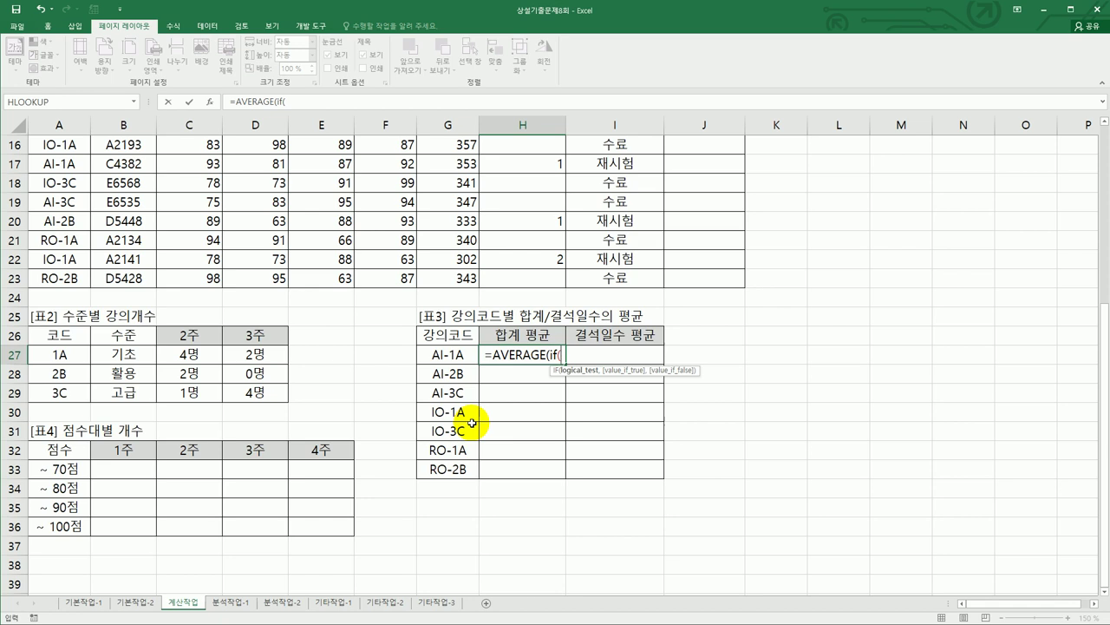
- Enter the IF condition $A$3:$A$23=$G27, comparing the 강의코드 column of [표1] with the column-fixed code cell of [표3]
scroll(509, 347, "up", 5)
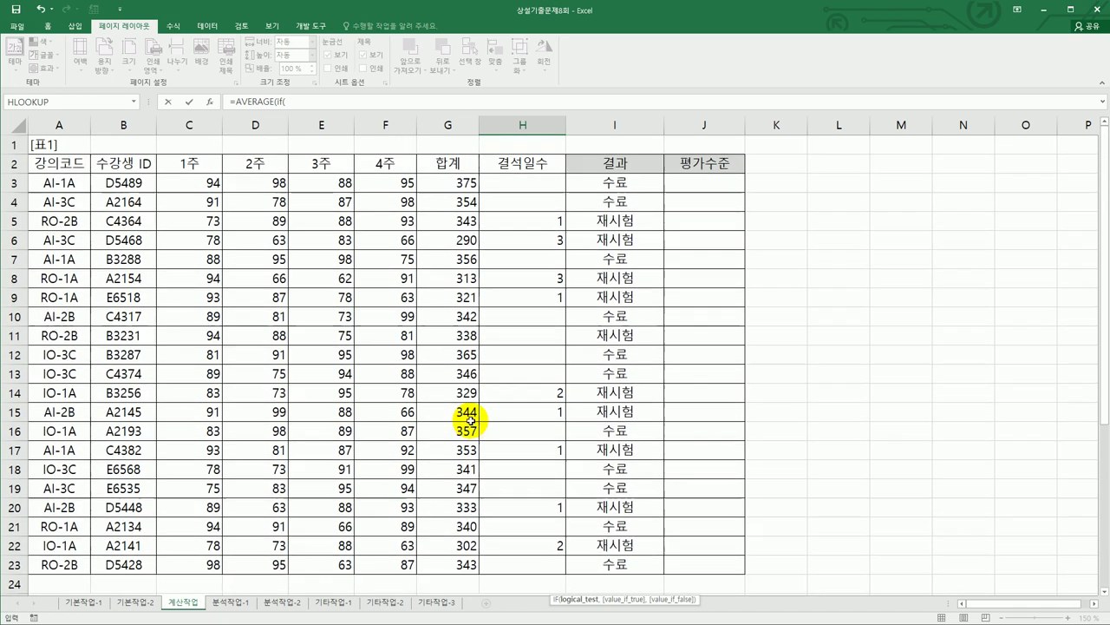
left_click_drag(65, 183, 63, 562)
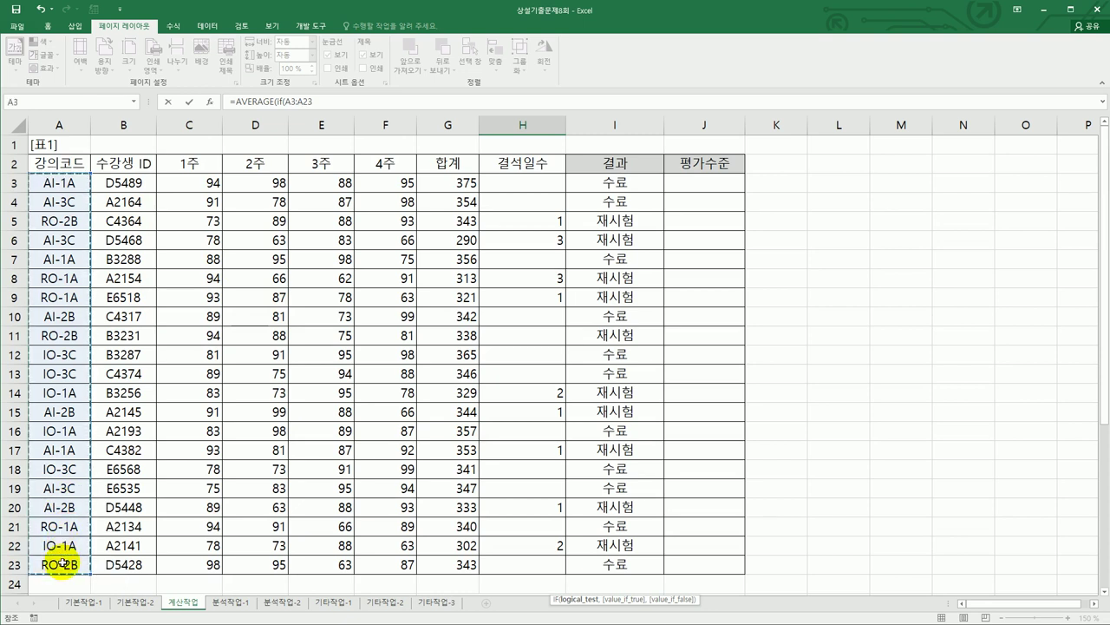
key("F4")
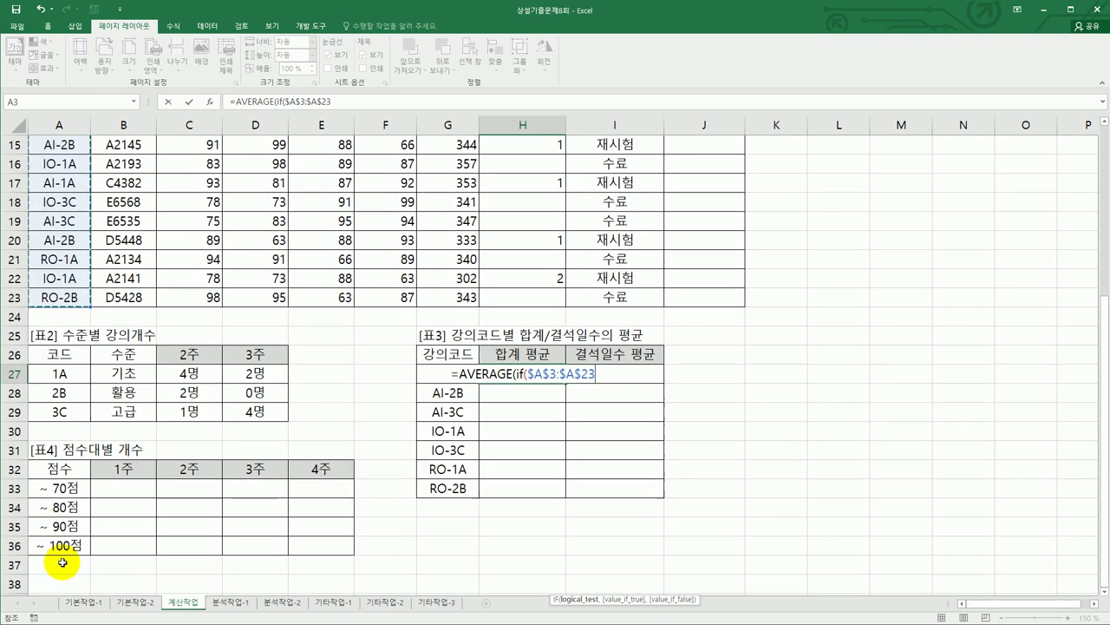
type("=")
key("Left")
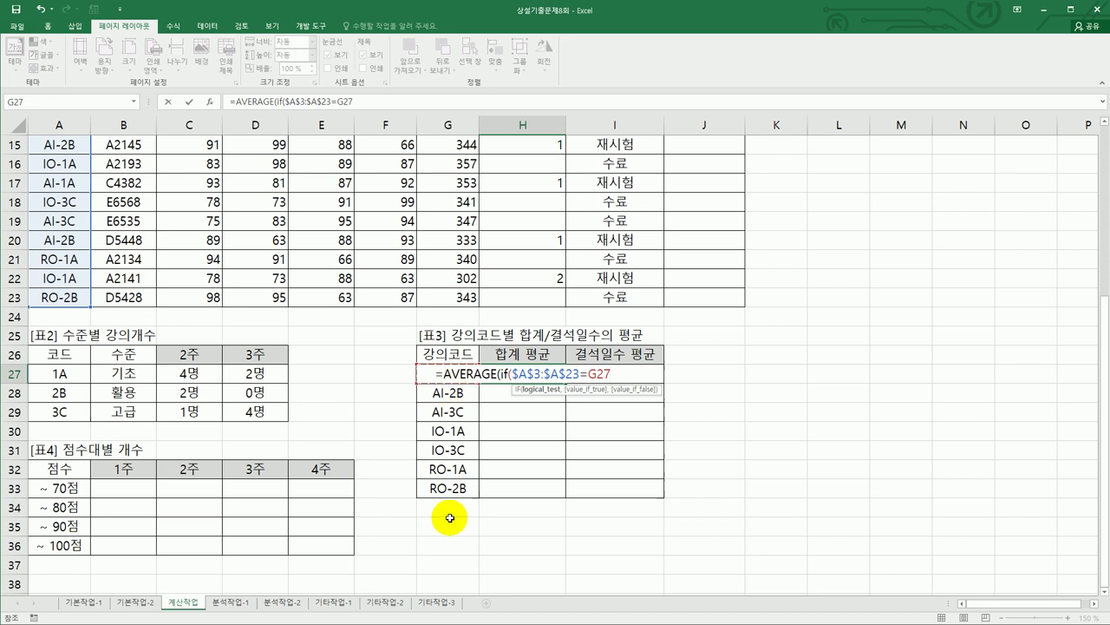
key("F4")
key("F4")
key("F4")
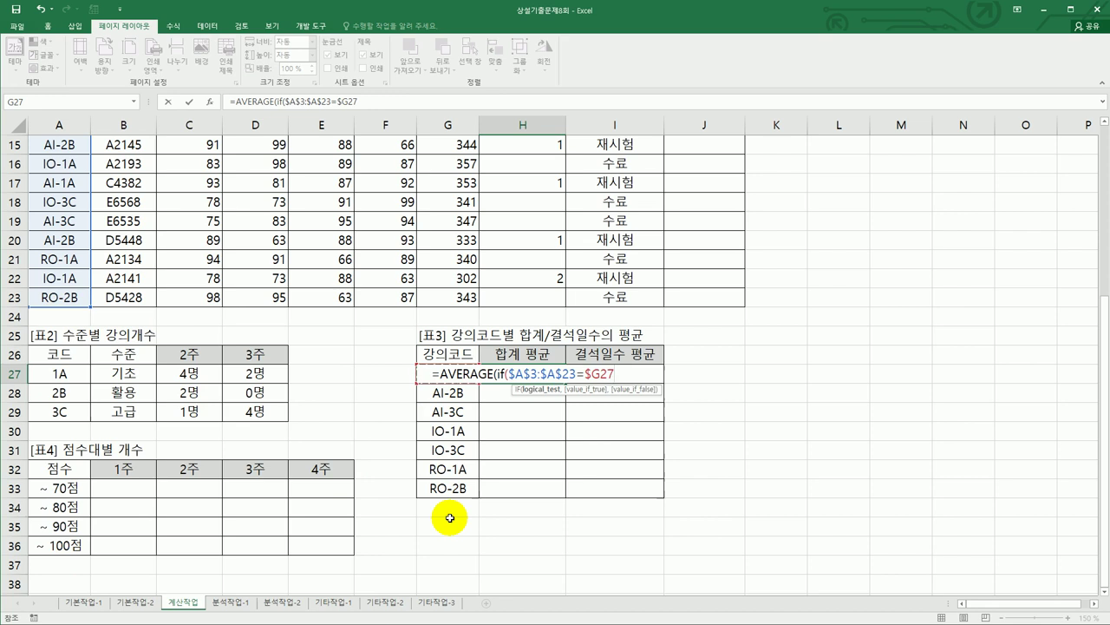
- Set the value-if-true argument to the 합계 range G$3:G$23 with only rows fixed, close both functions and enter it as an array formula
type(",")
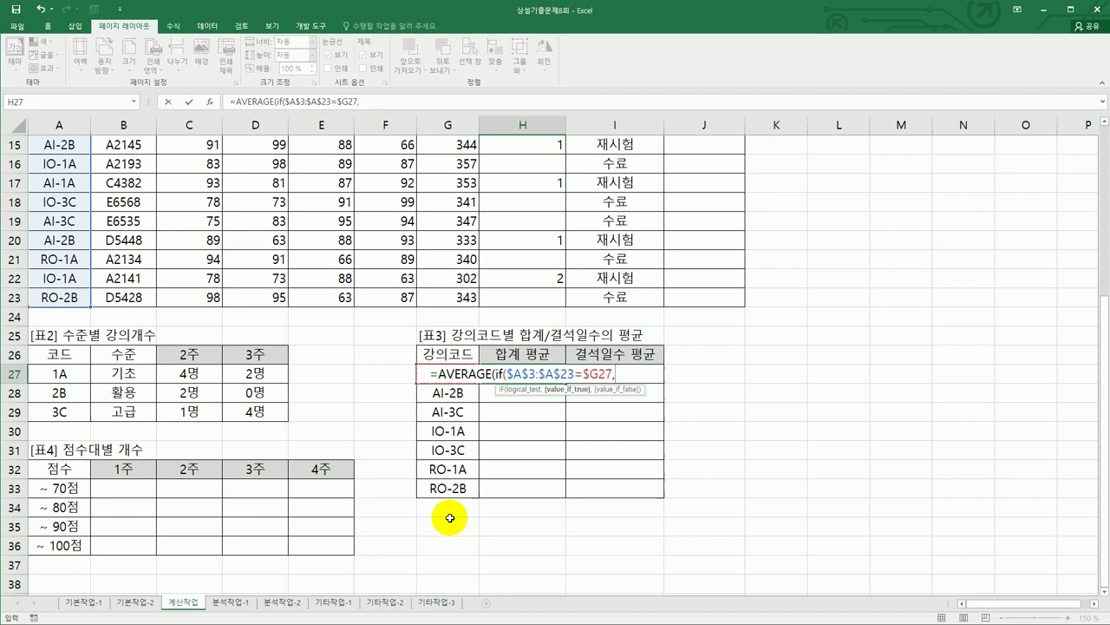
scroll(448, 512, "up", 5)
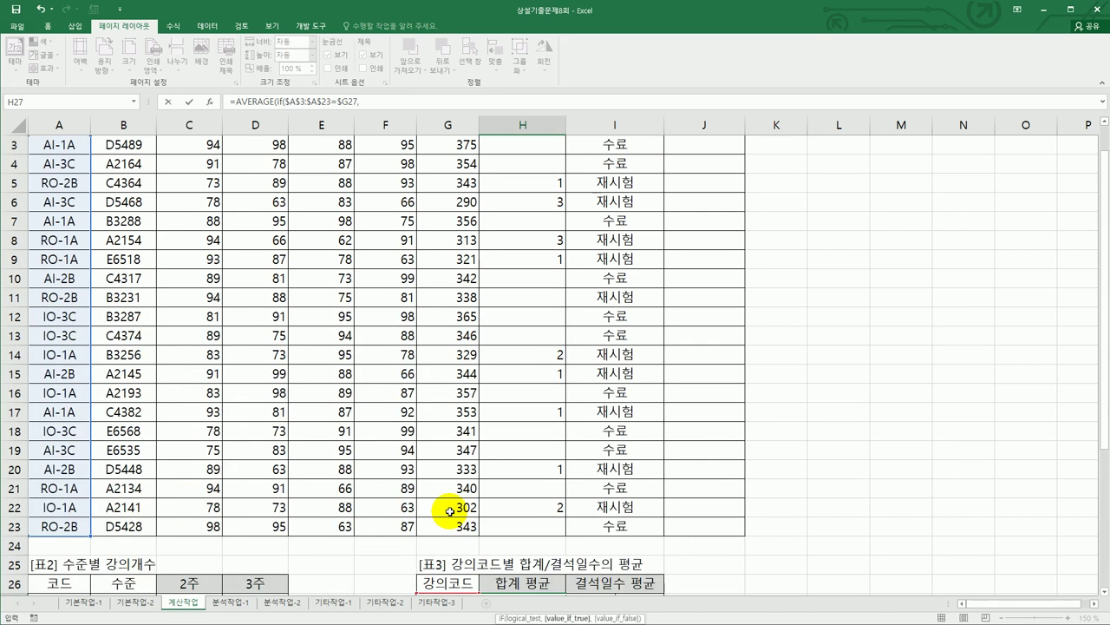
left_click_drag(461, 181, 444, 568)
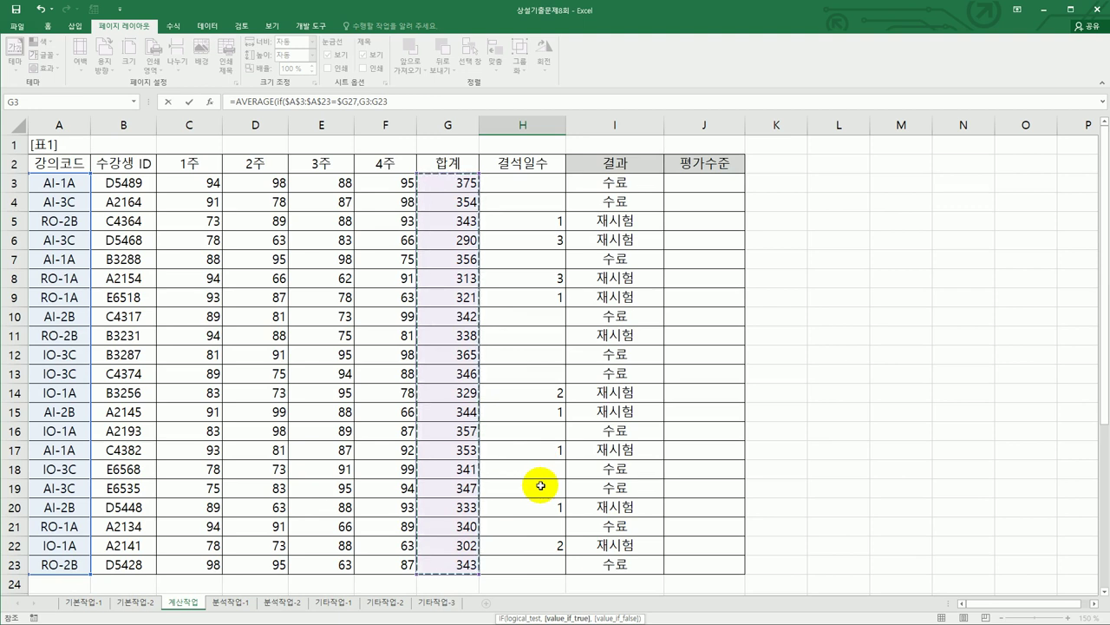
scroll(539, 487, "down", 2)
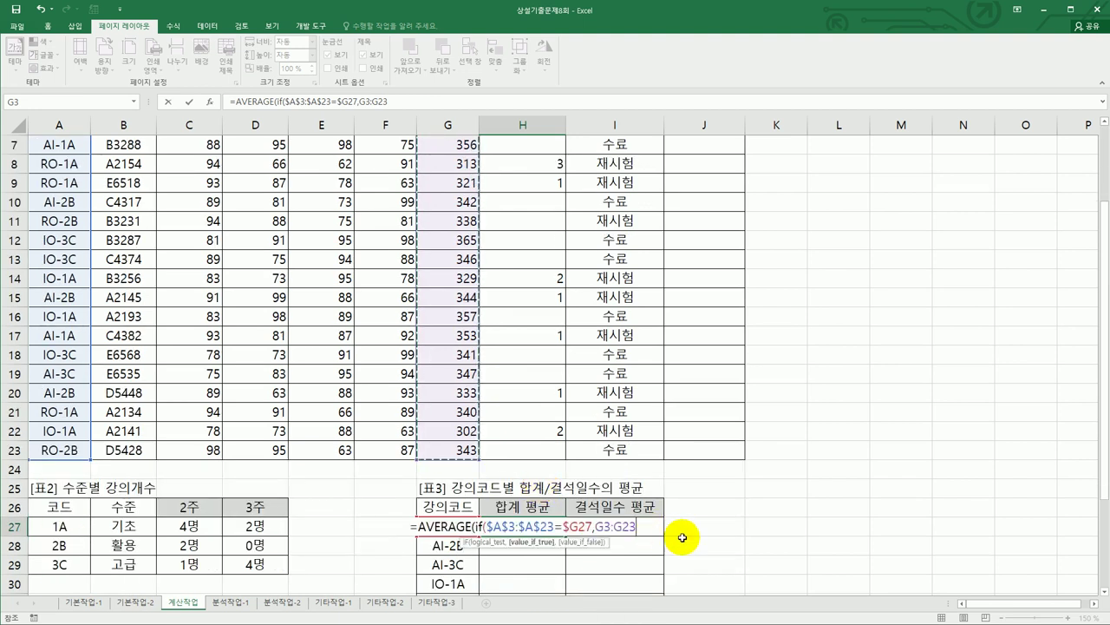
key("F4")
key("F4")
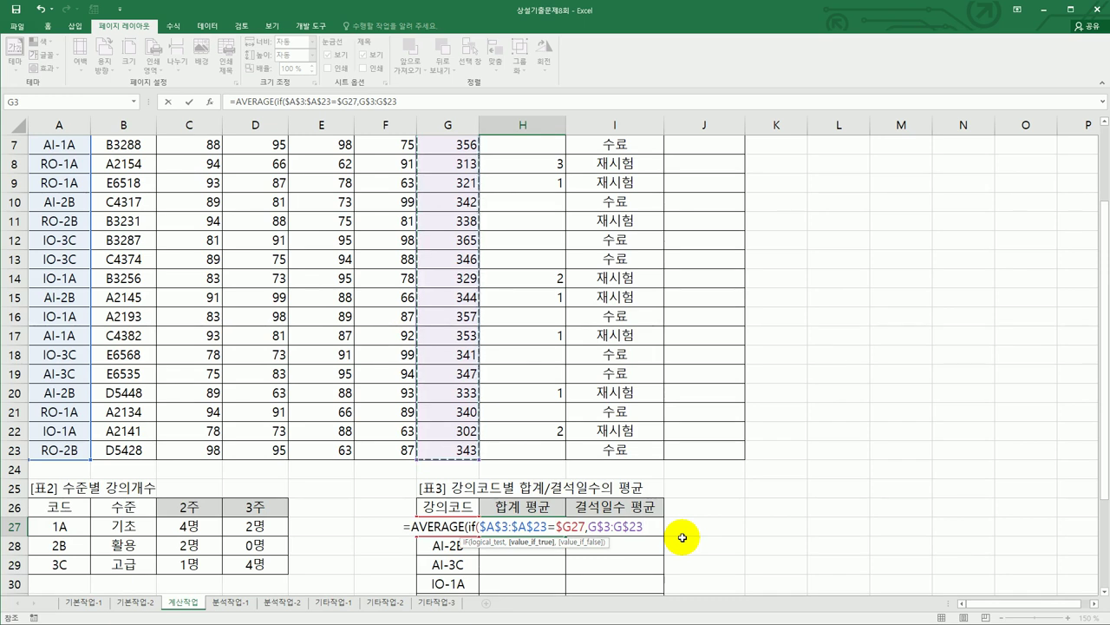
type("))")
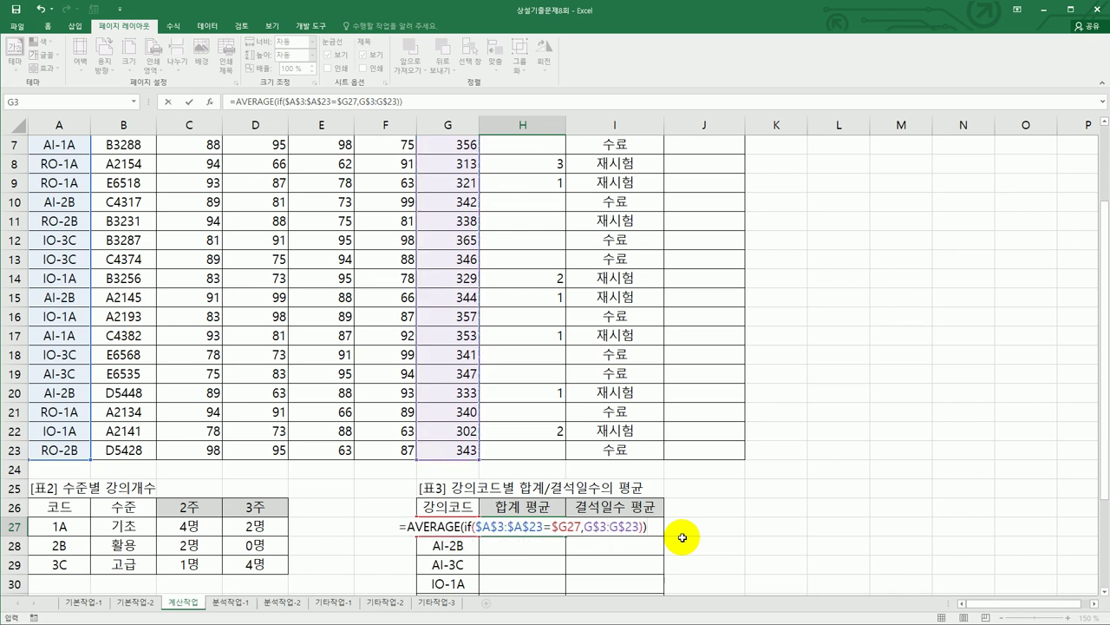
key("ctrl+shift+Return")
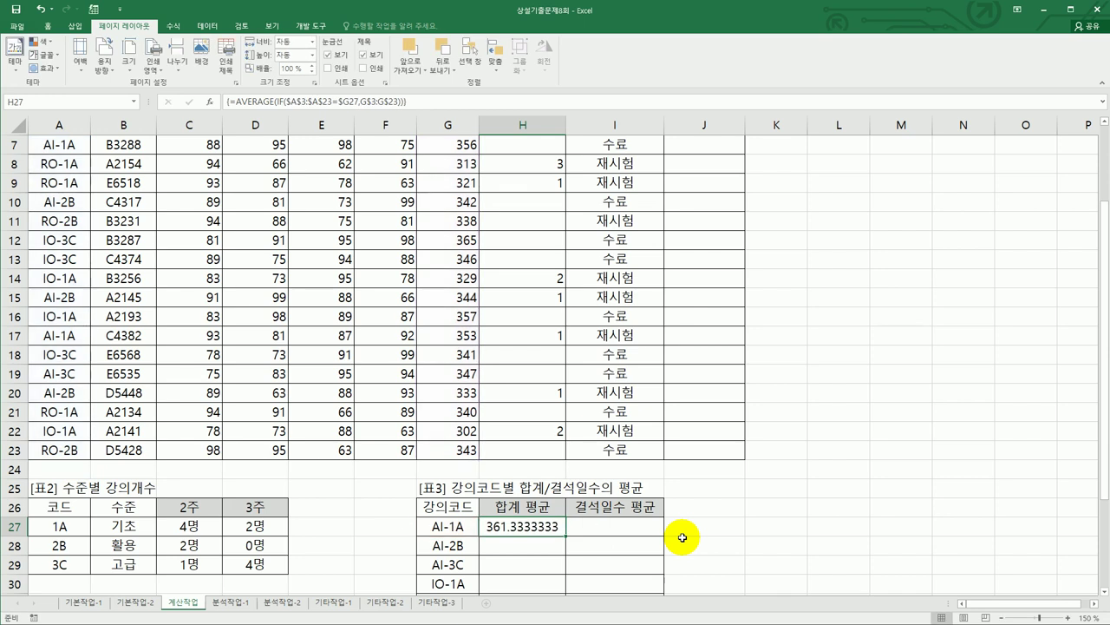
- Wrap the AVERAGE formula in H27 in ROUND with 1 decimal digit and re-enter it as an array formula
scroll(683, 538, "down", 1)
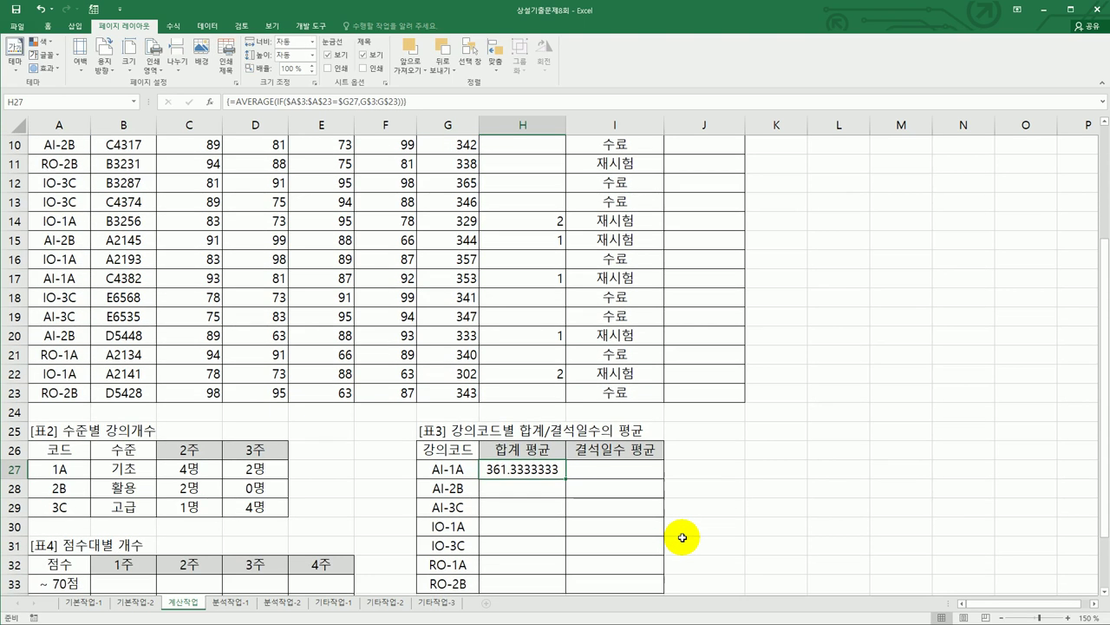
scroll(683, 538, "down", 1)
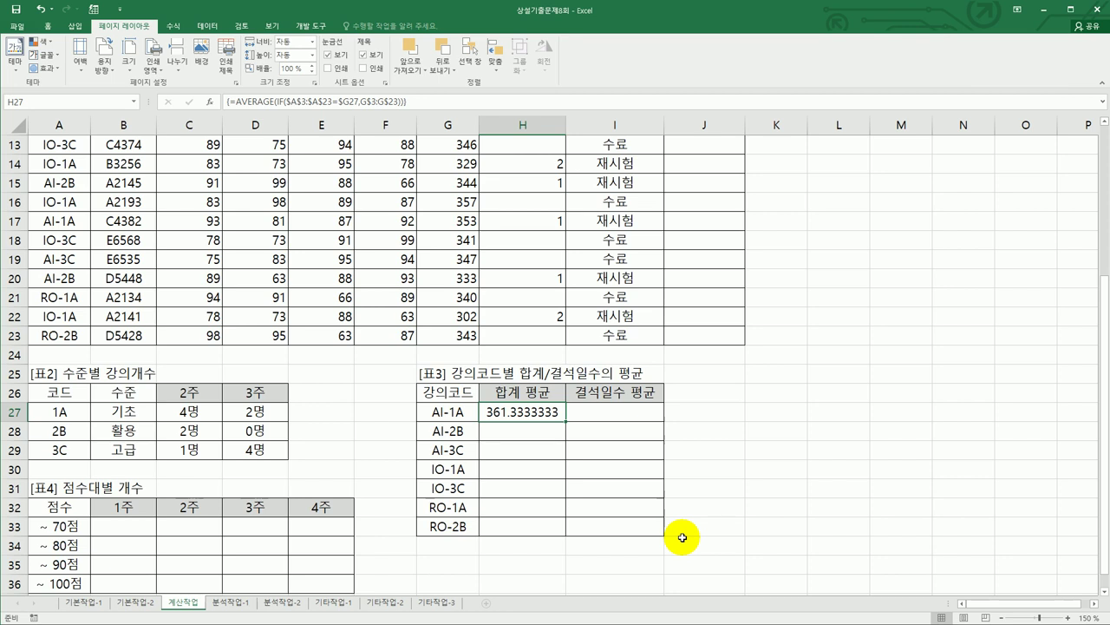
double_click(488, 420)
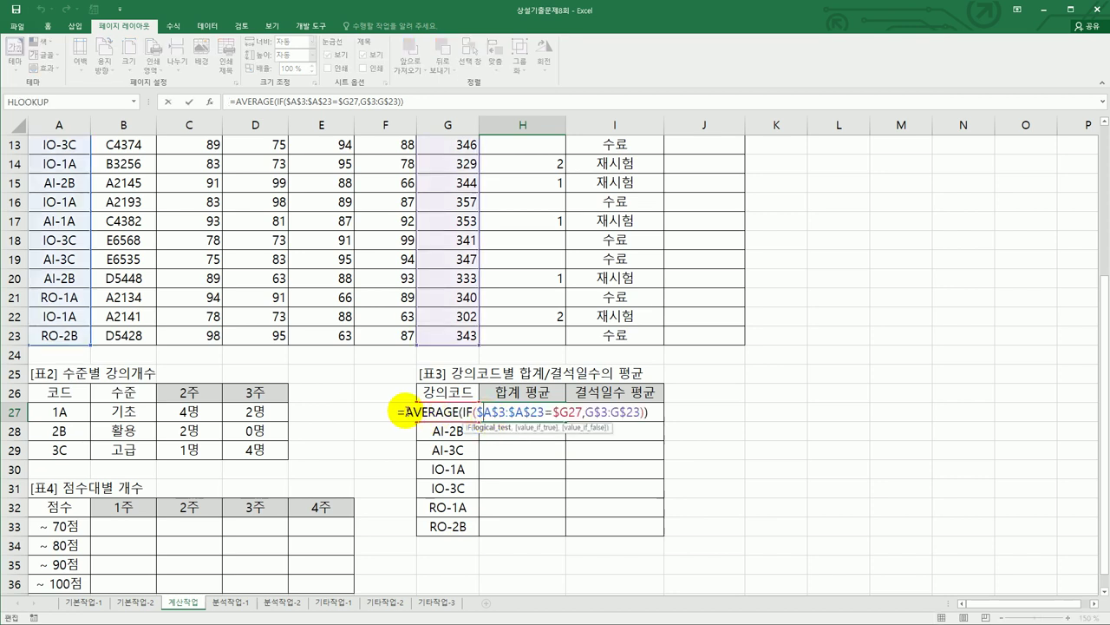
left_click(405, 413)
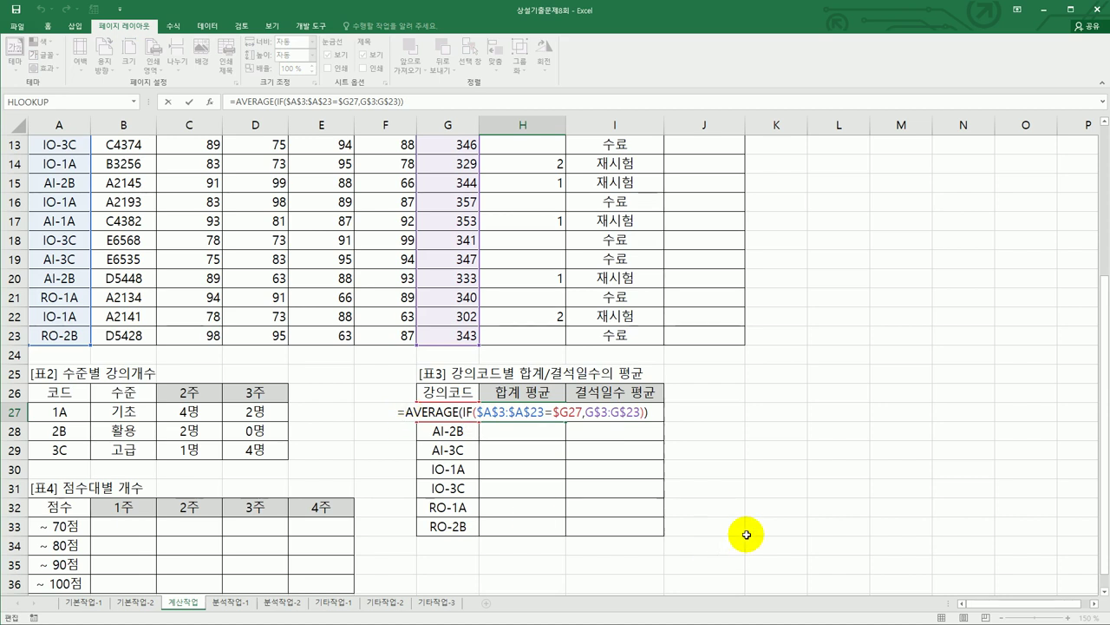
type("roun")
key("Tab")
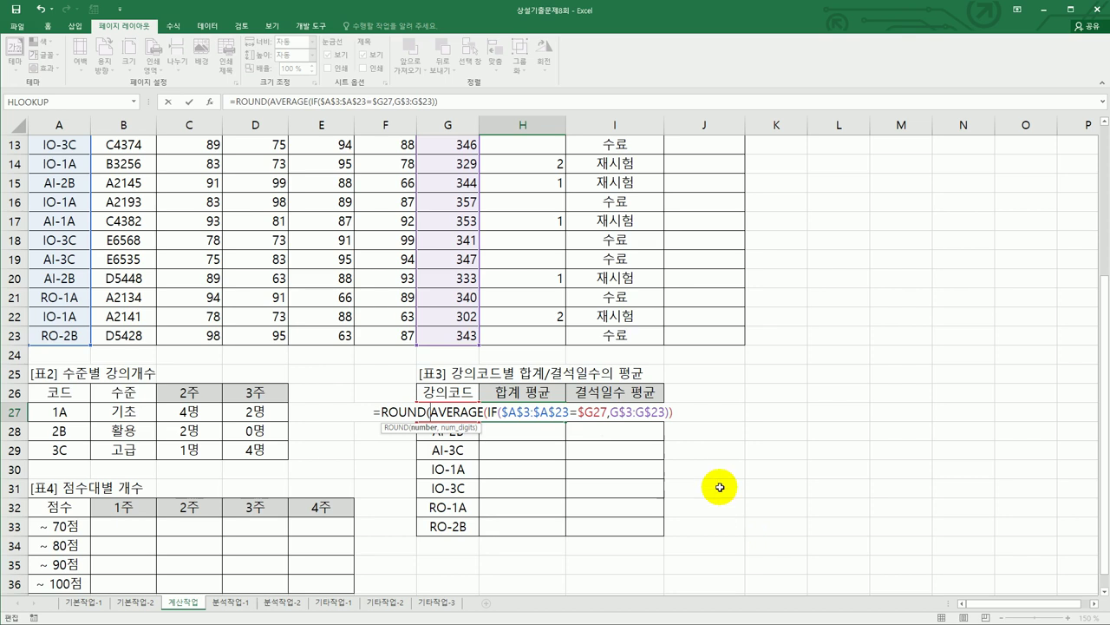
left_click(684, 414)
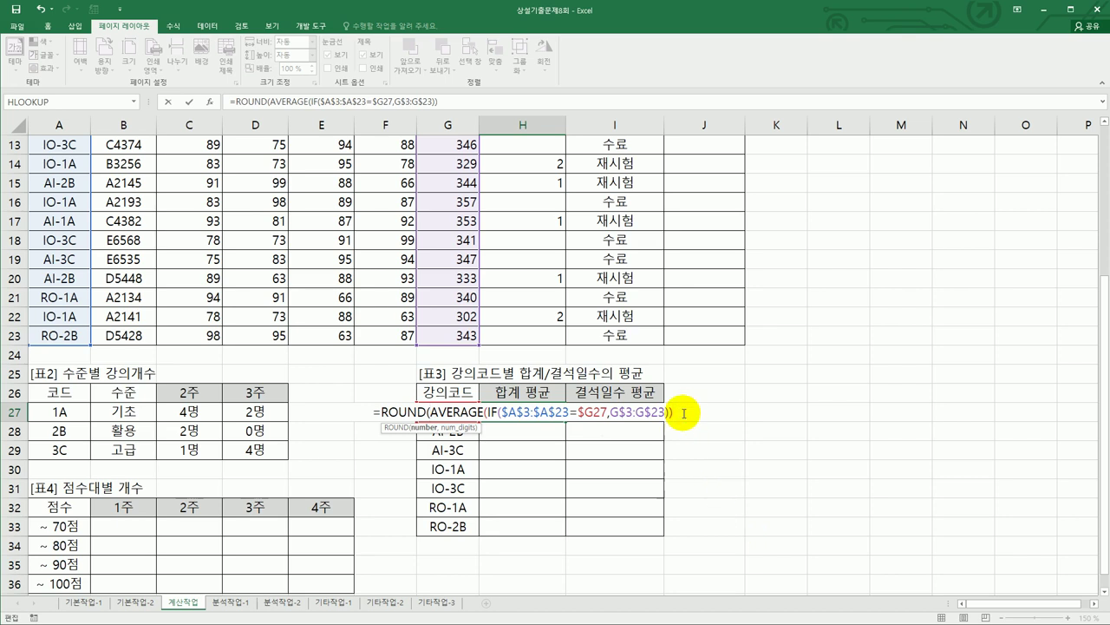
type(",1")
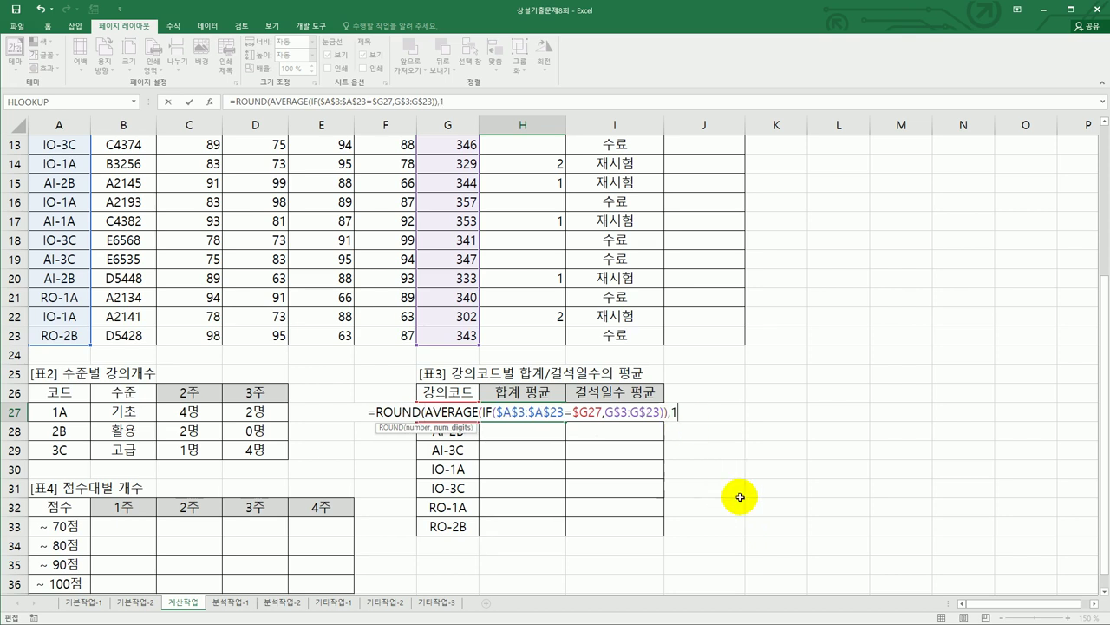
type(")")
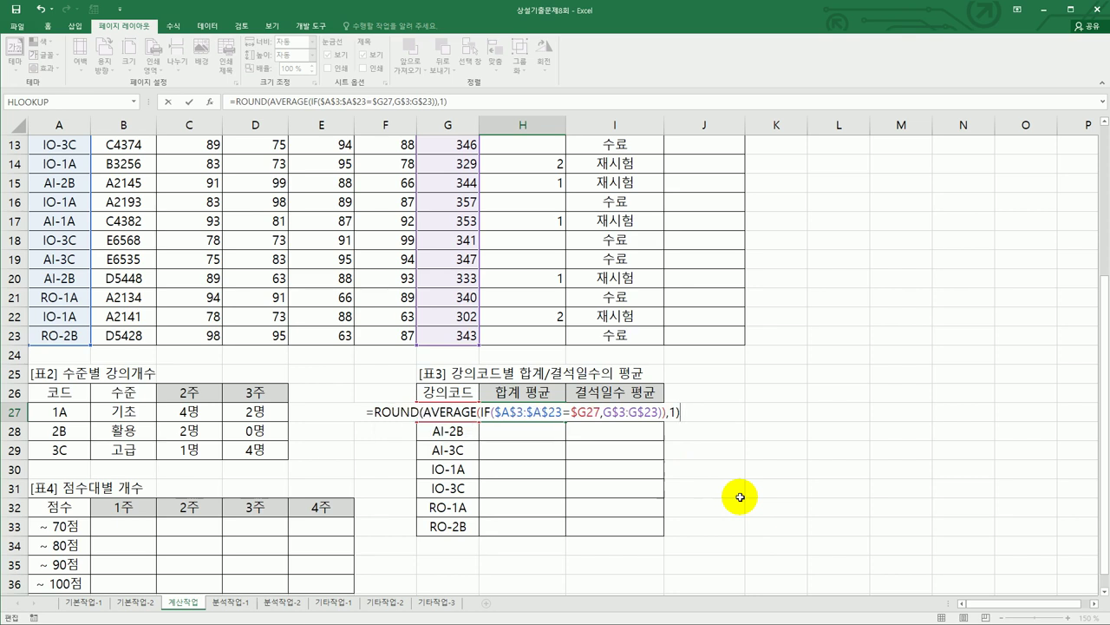
key("ctrl+shift+Return")
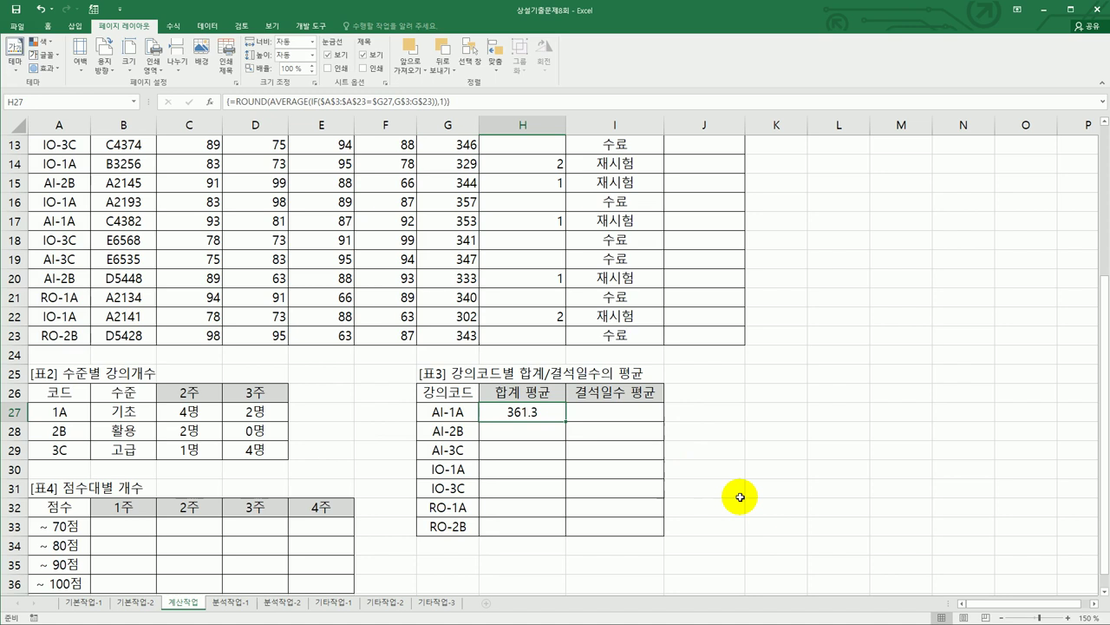
- Fill the array formula from H27 across the 합계 평균 and 결석일수 평균 cells of [표3], H27:I33
left_click_drag(565, 422, 640, 538)
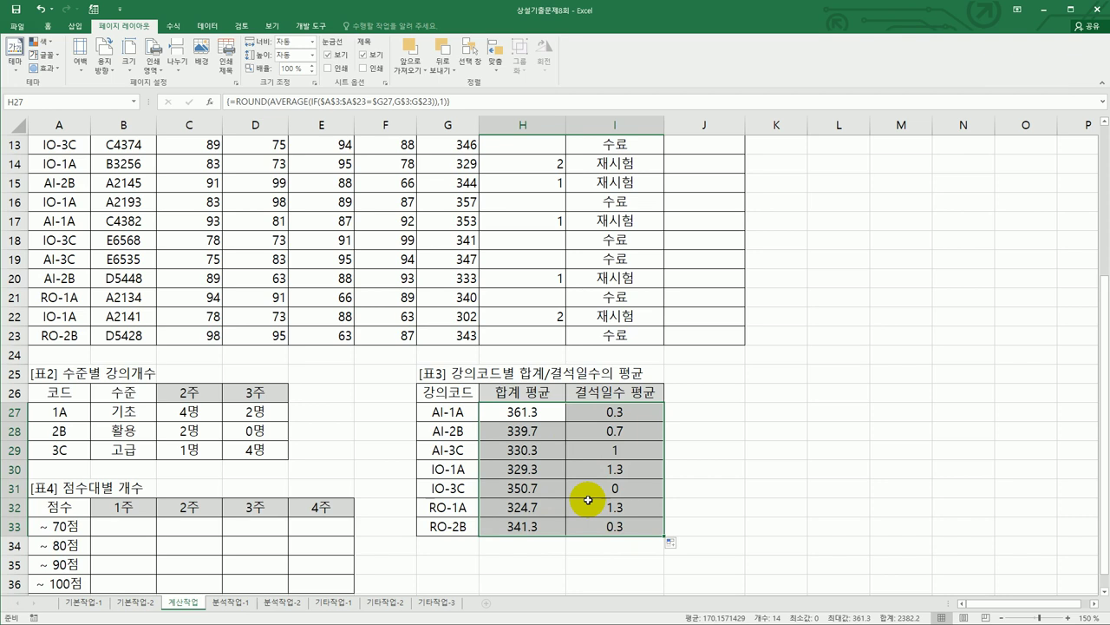
scroll(588, 499, "up", 2)
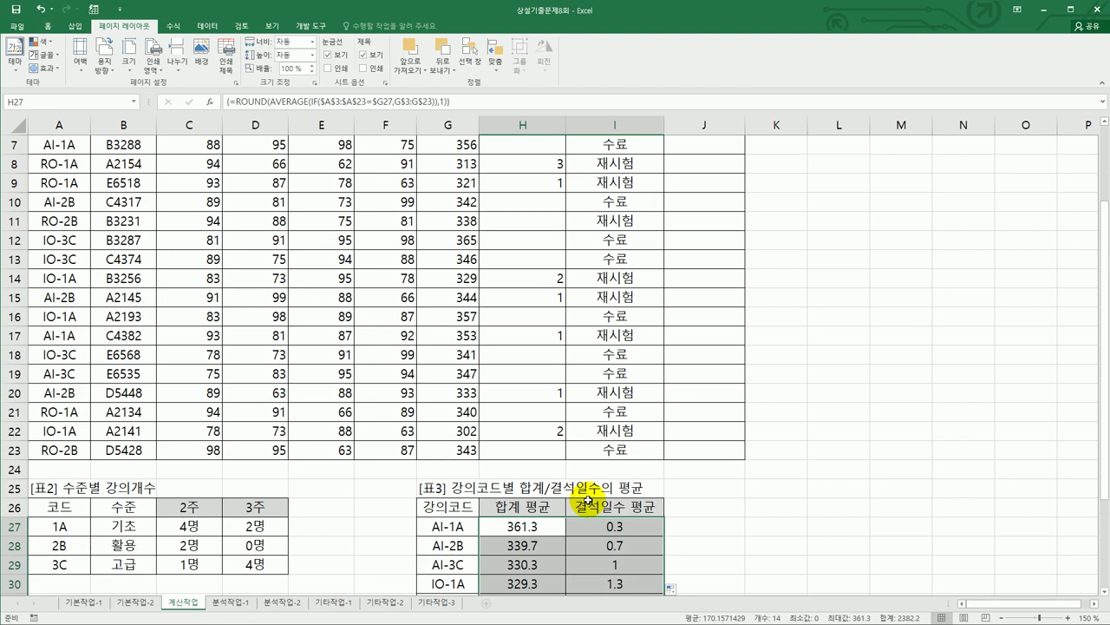
scroll(588, 499, "down", 4)
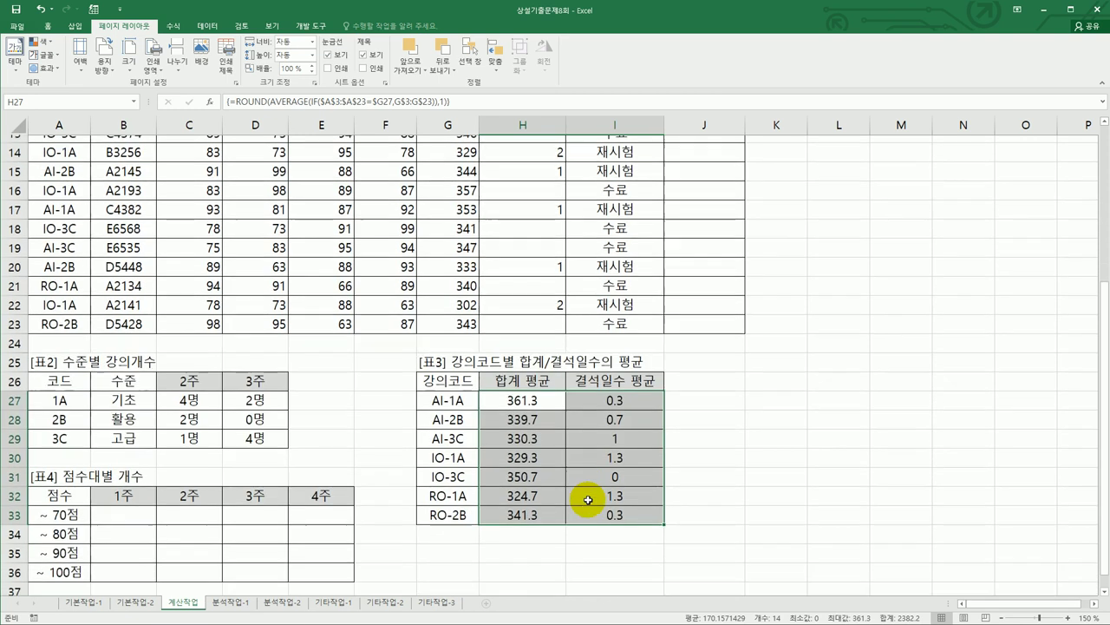
- Start a FREQUENCY formula in B33:B36, the 1주 cells of [표4], with the 1주 scores C3:C23 as the data array
left_click(151, 418)
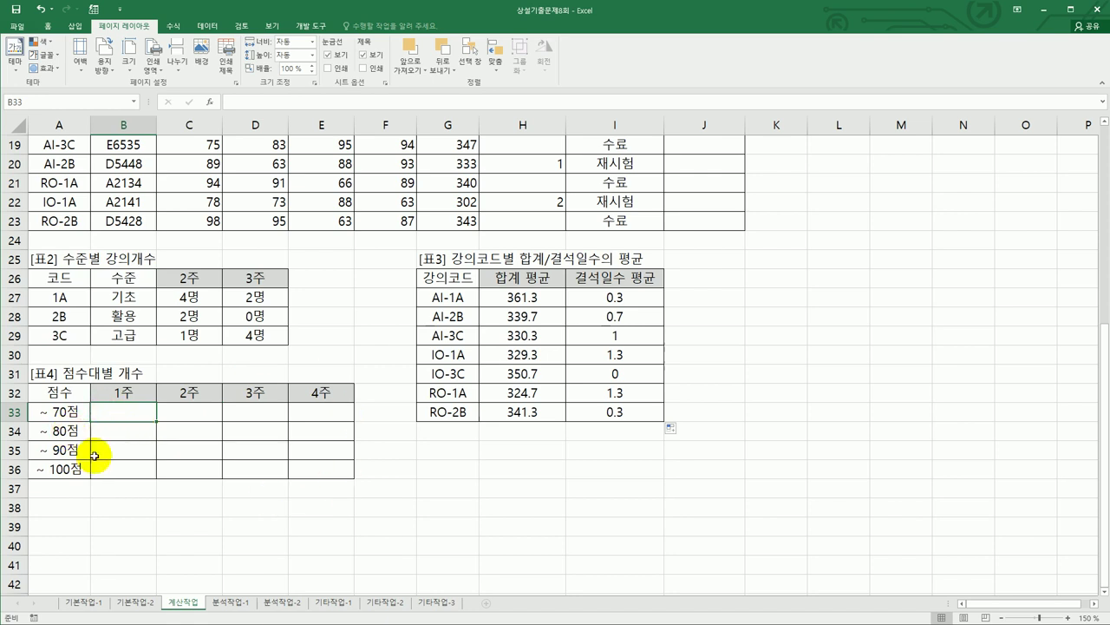
left_click_drag(132, 417, 128, 473)
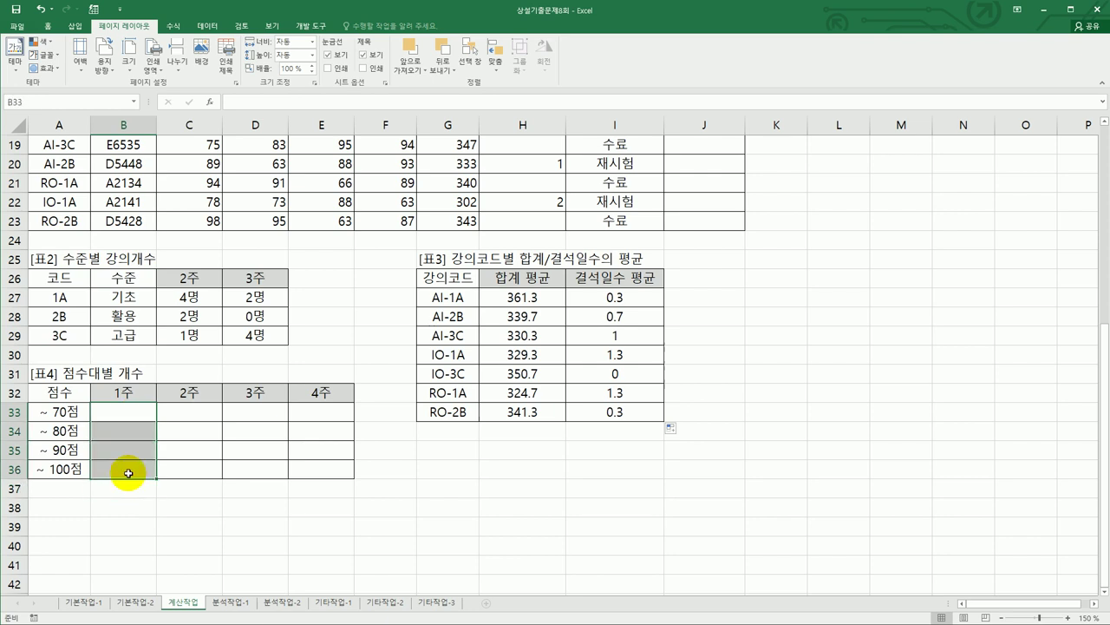
left_click_drag(113, 412, 148, 477)
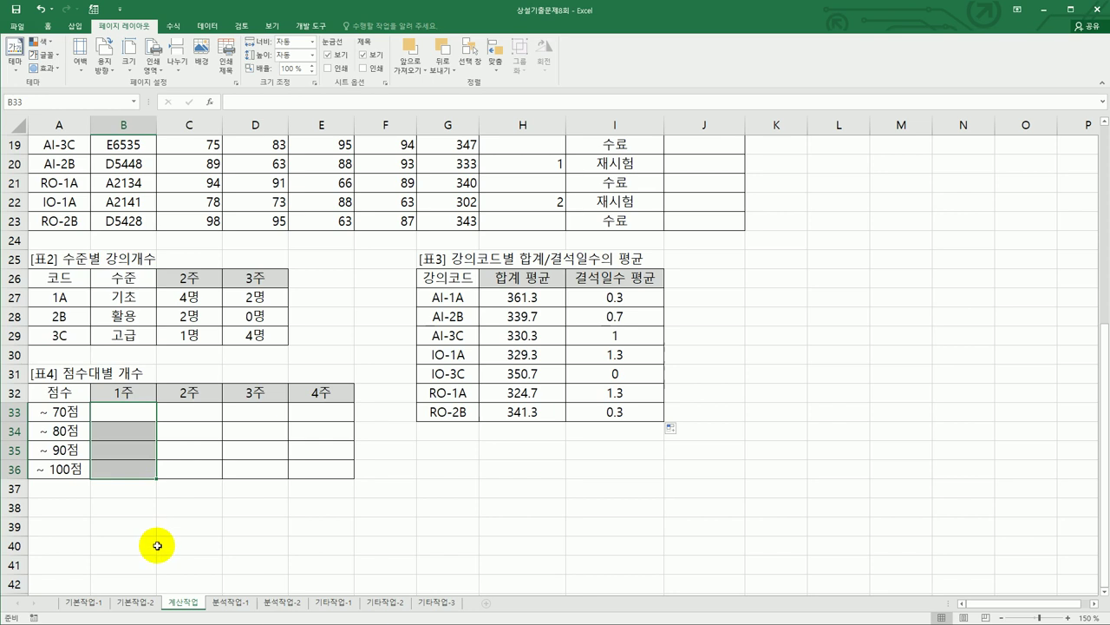
type("=fr")
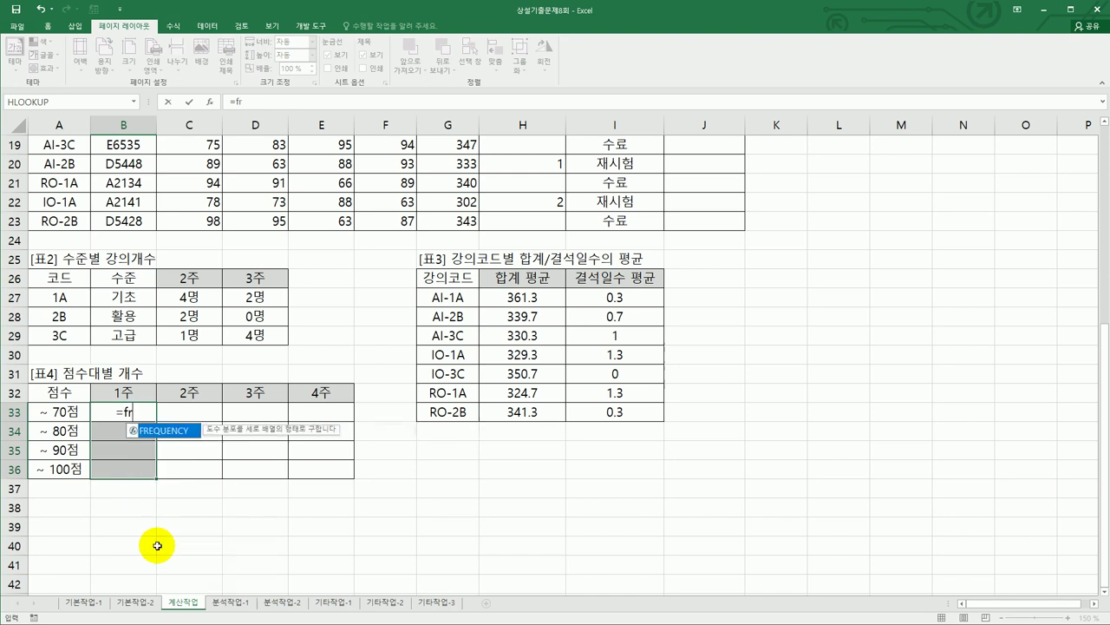
key("Tab")
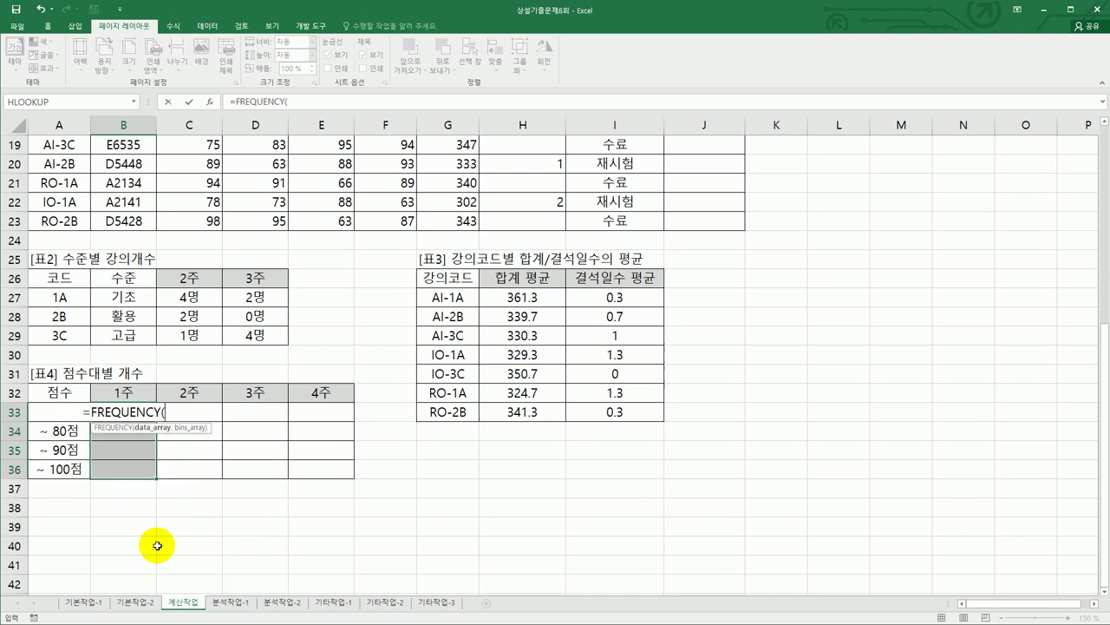
scroll(155, 534, "up", 6)
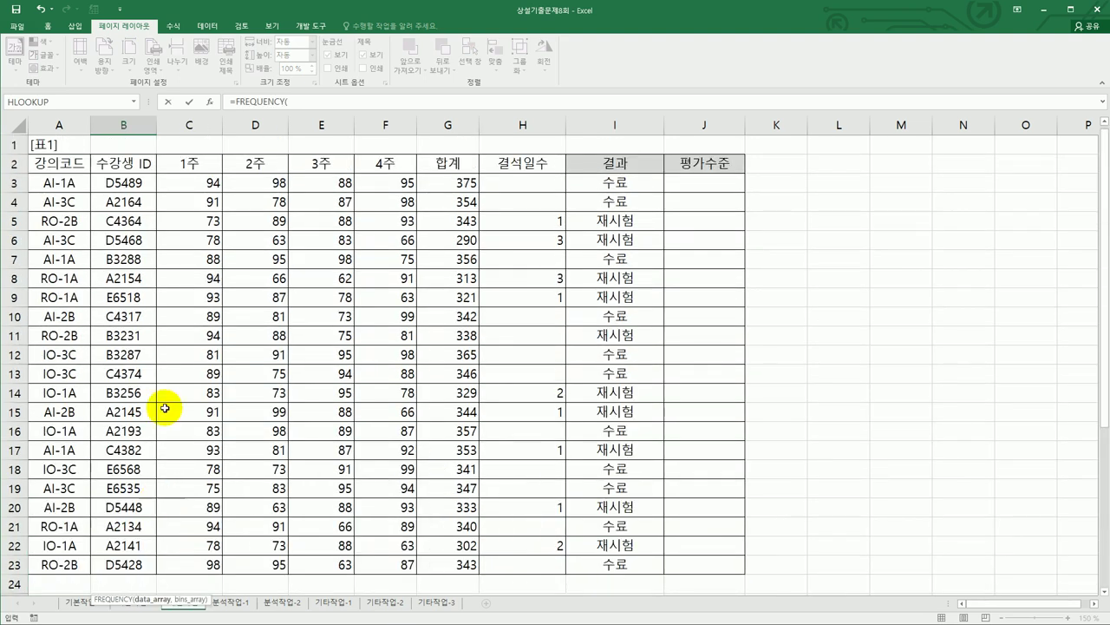
left_click_drag(198, 192, 173, 560)
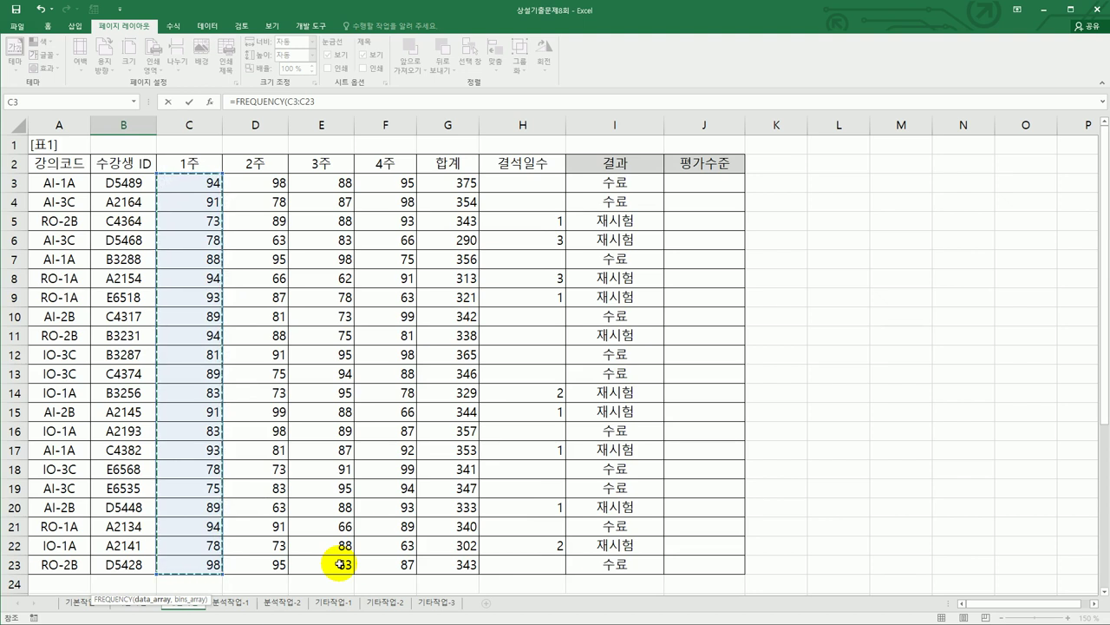
- Set the bins array to the 점수 range $A$33:$A$36 of [표4] with absolute references, close the function and enter it as an array formula
type(",")
scroll(373, 494, "down", 2)
scroll(379, 488, "down", 3)
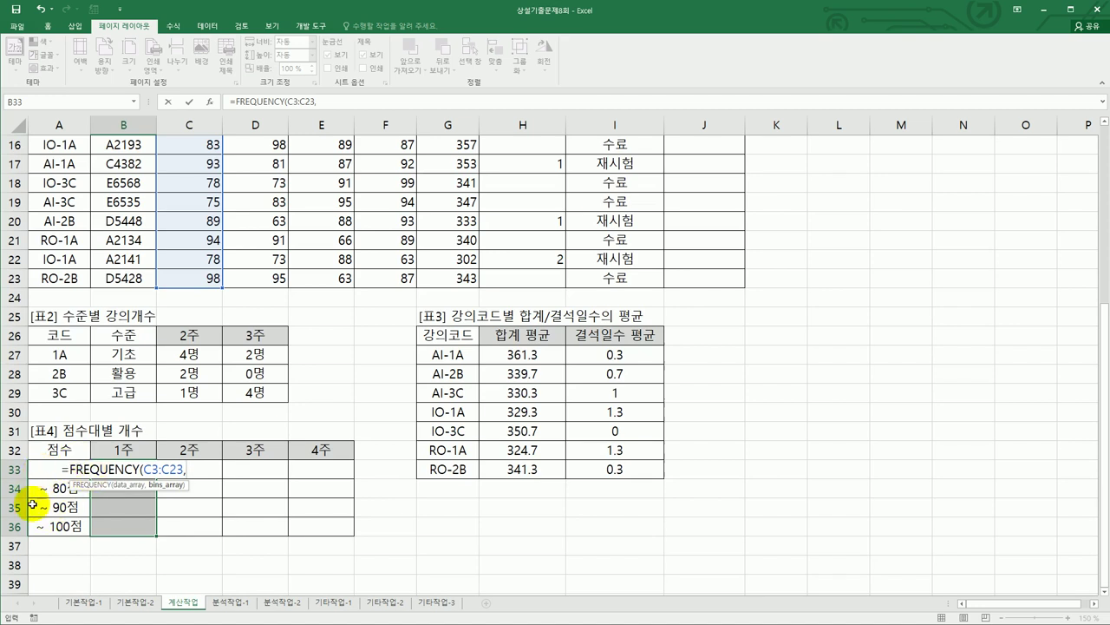
left_click_drag(34, 525, 49, 466)
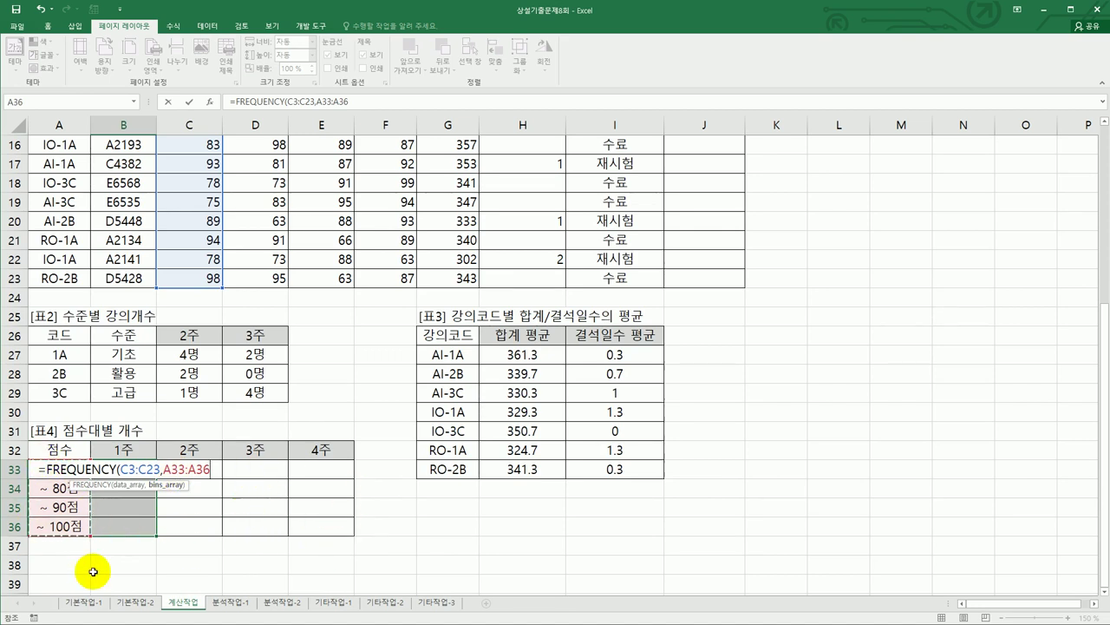
key("F4")
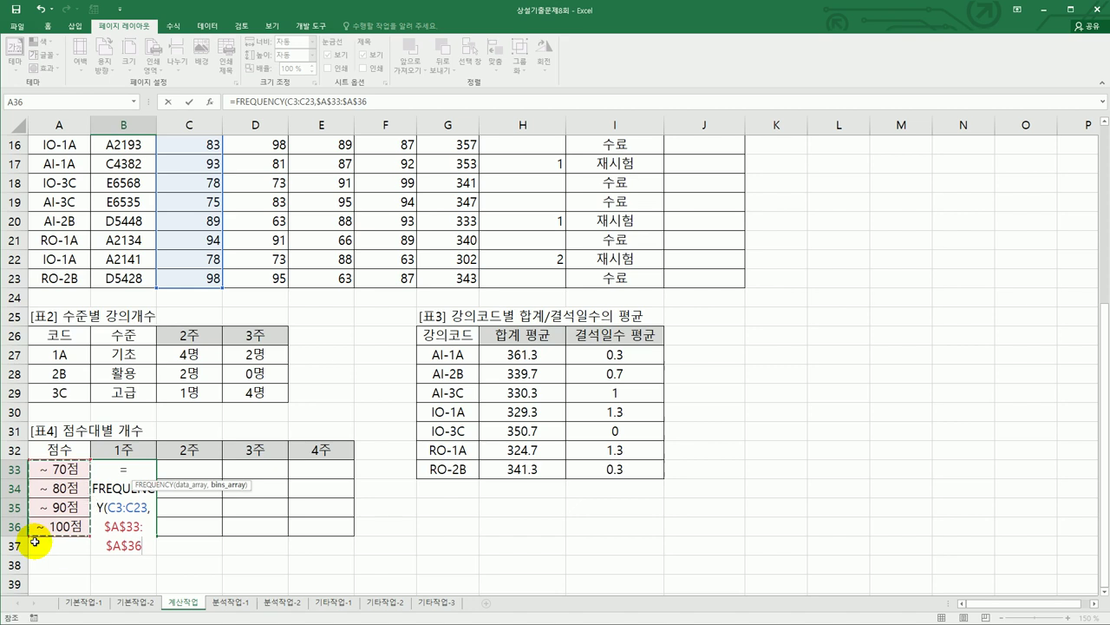
type(")")
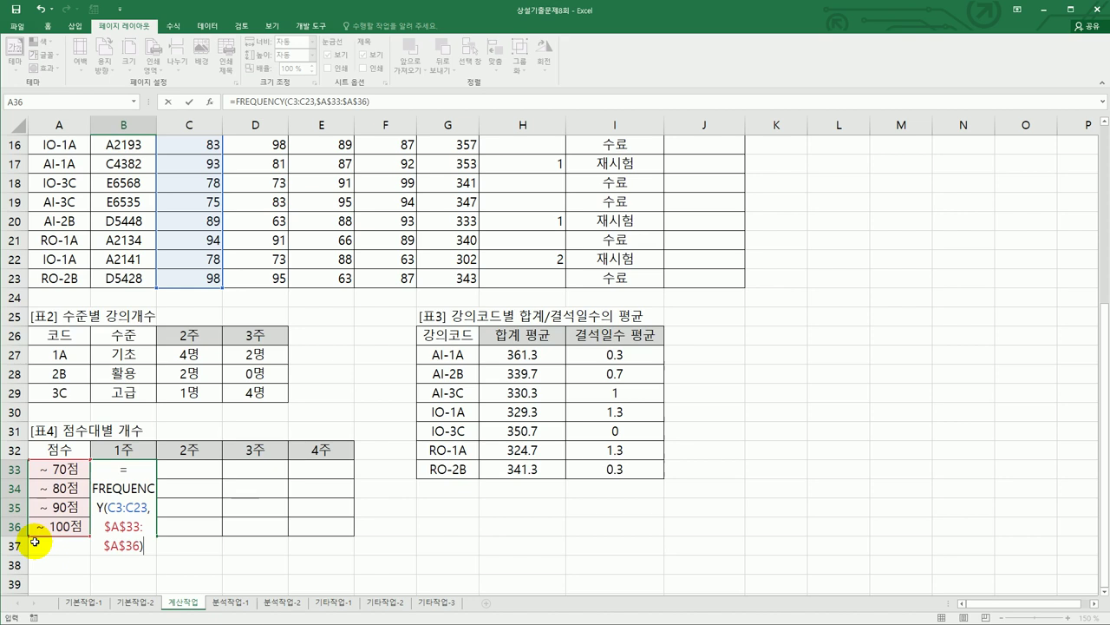
key("ctrl+shift+Return")
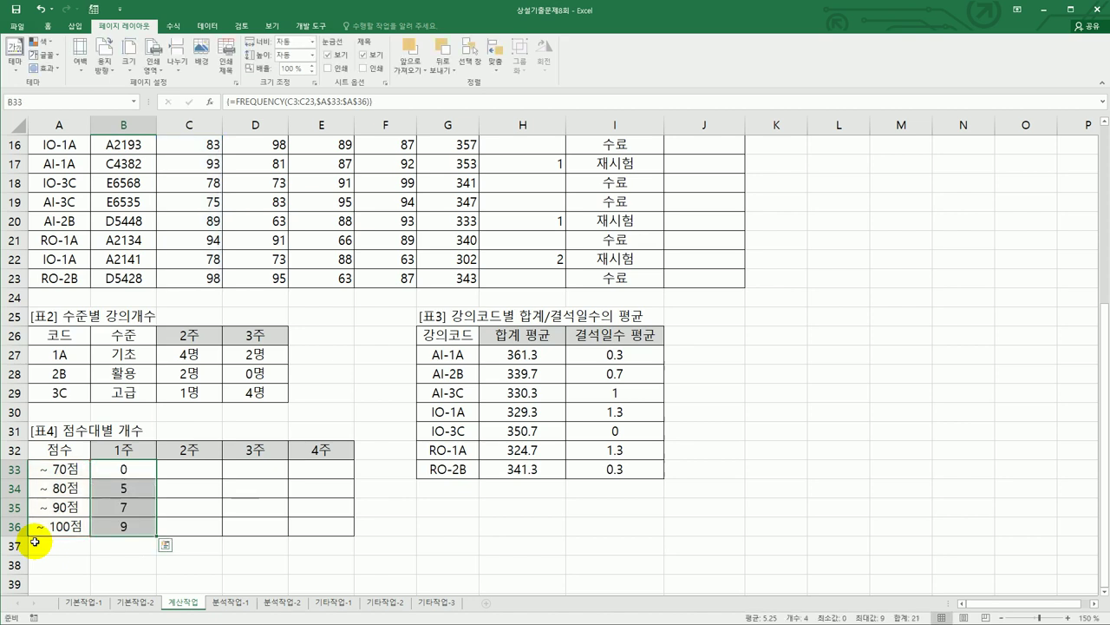
- Fill the FREQUENCY array formula from the 1주 cells of [표4] across 2주 to 4주, C33:E36
left_click_drag(157, 536, 330, 536)
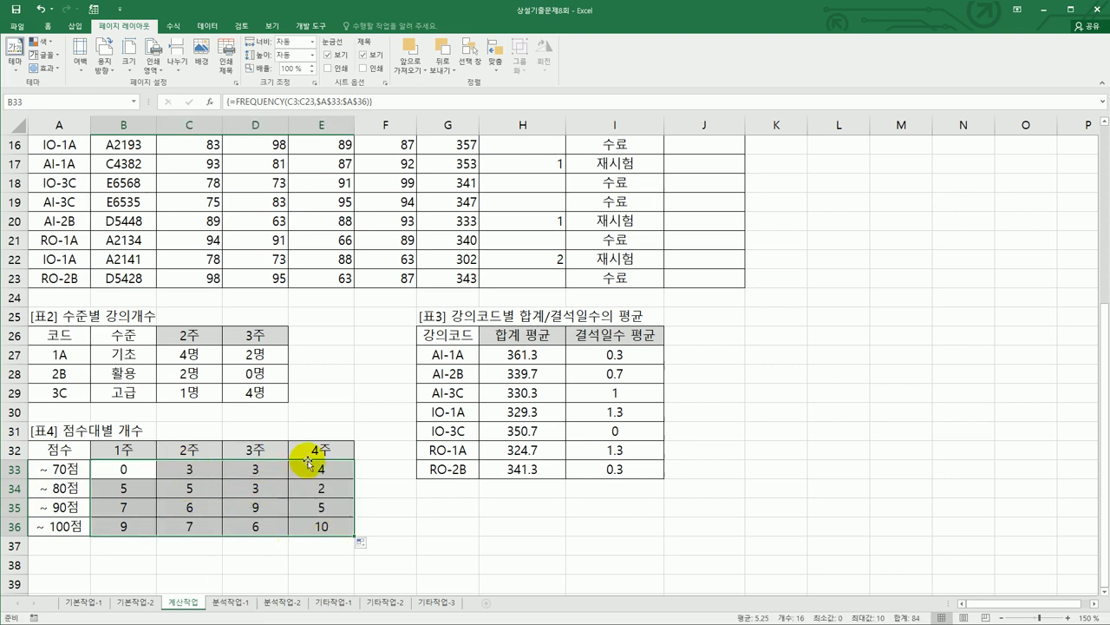
left_click(139, 486)
left_click(135, 470)
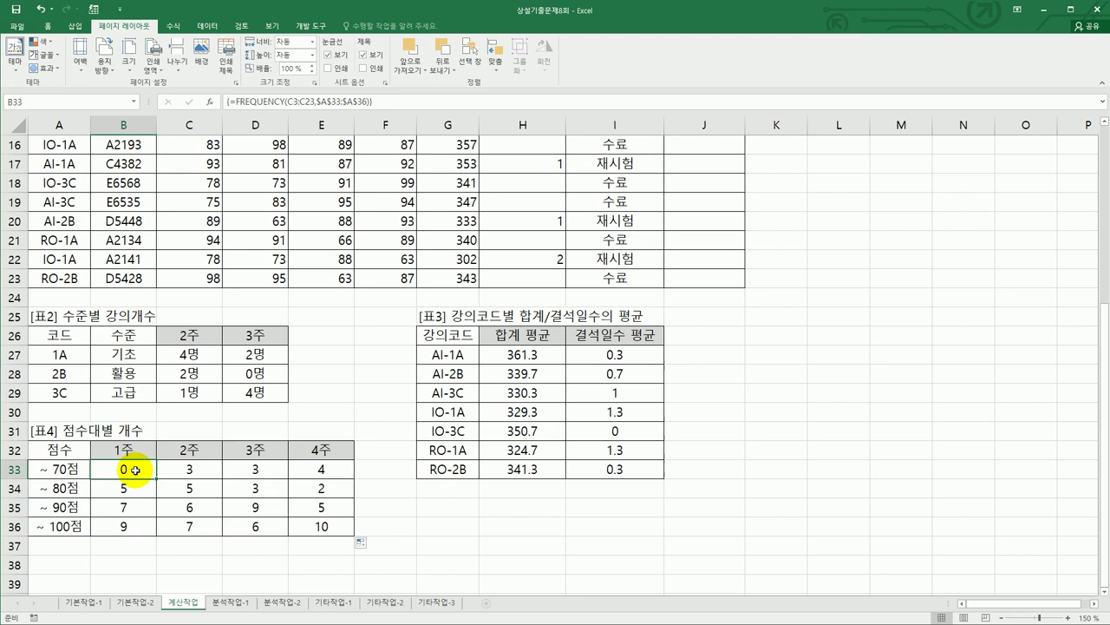
- Reopen the array formula in B33:B36 for editing and insert the REPT function in front of FREQUENCY
left_click_drag(136, 470, 126, 524)
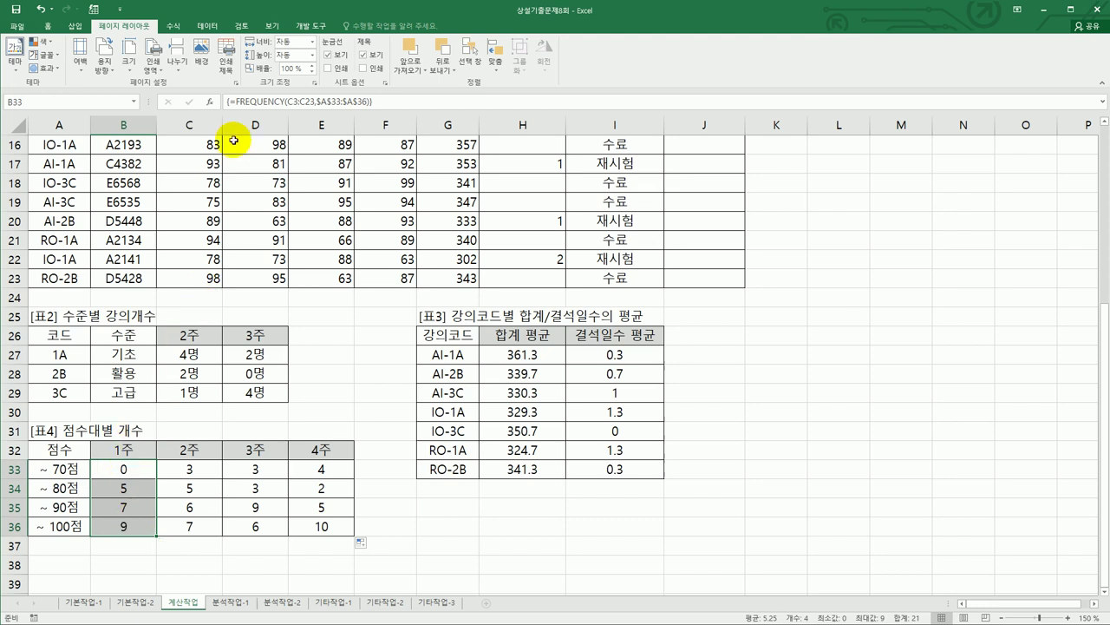
left_click(235, 103)
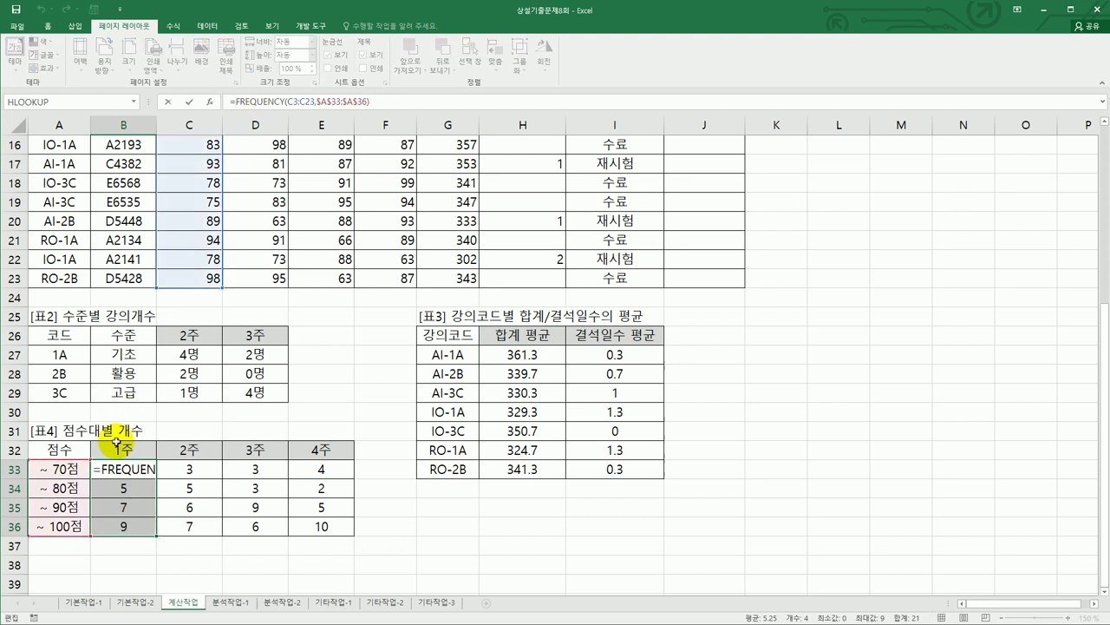
double_click(101, 468)
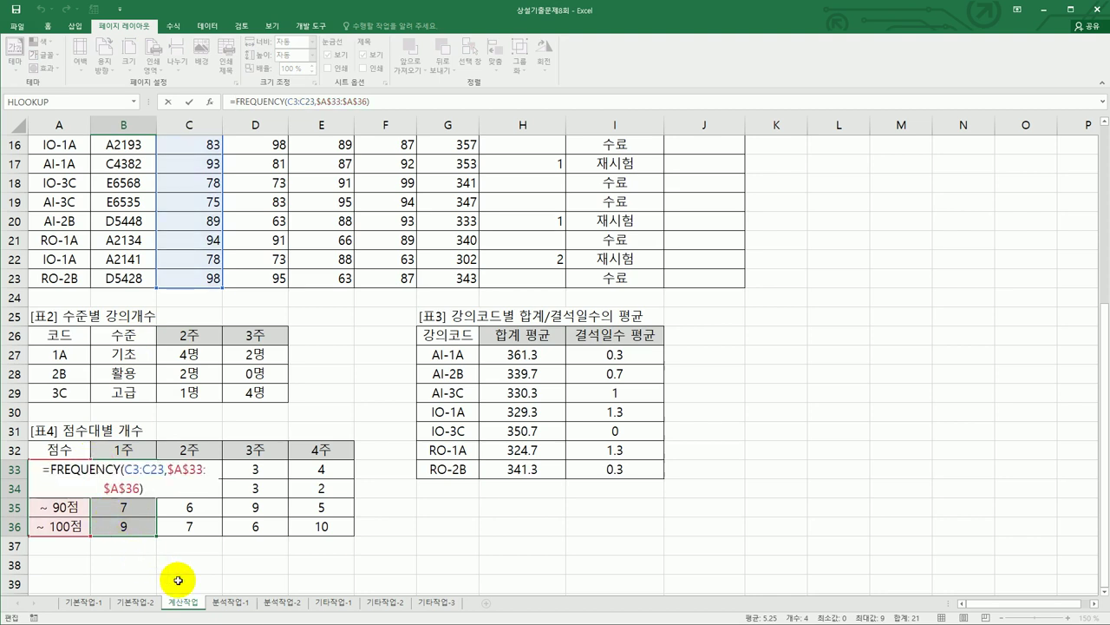
type("re")
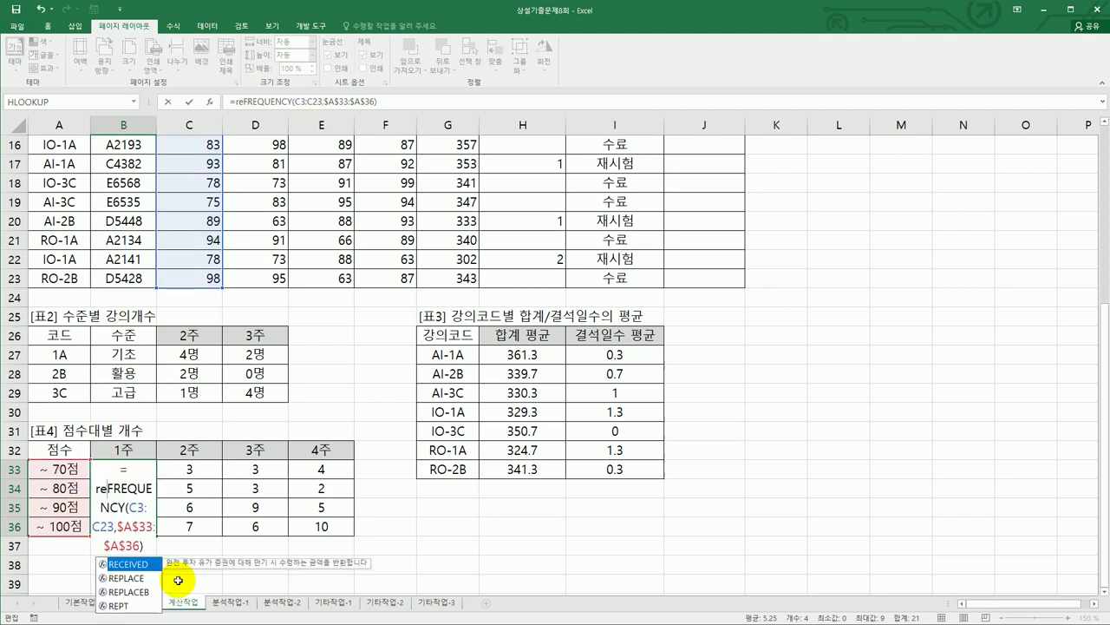
type("p")
key("Down")
key("Down")
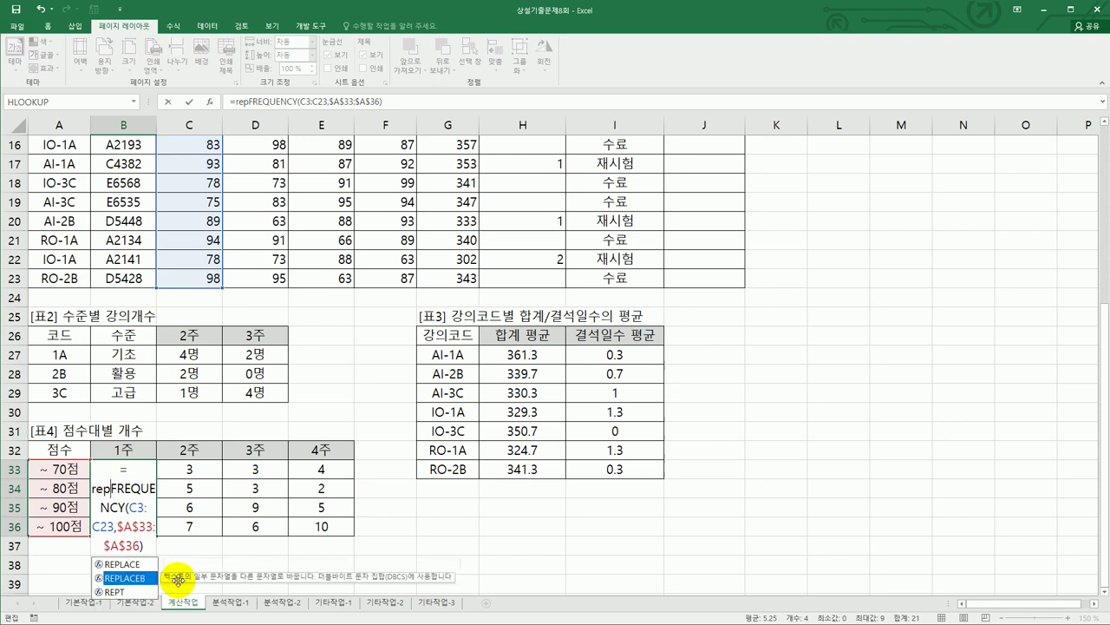
key("Tab")
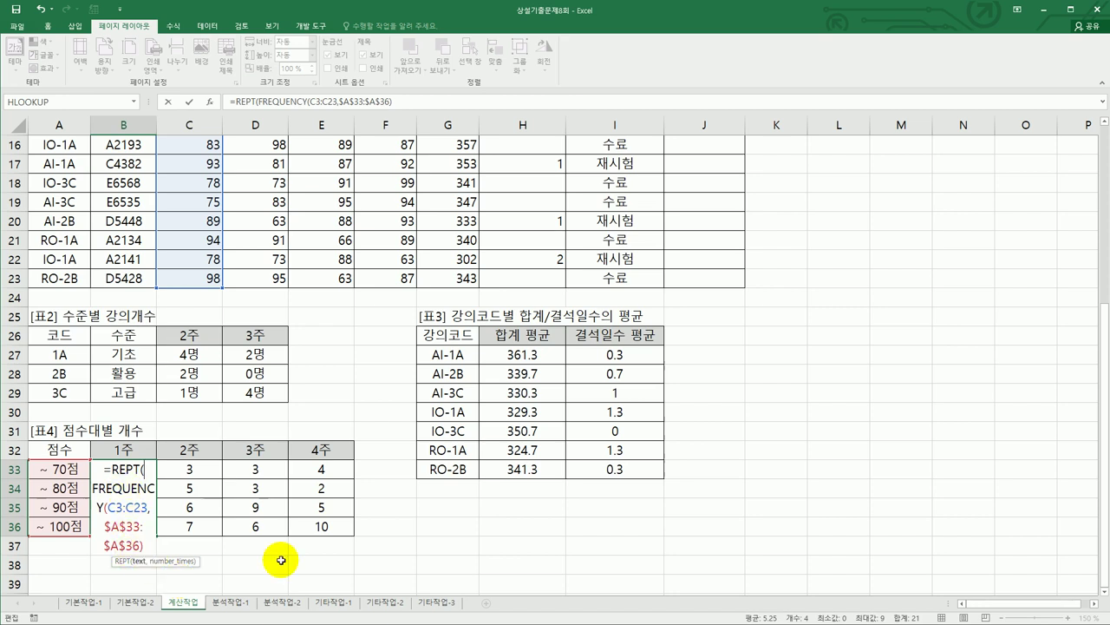
- Set REPT's text argument to "★" with the FREQUENCY result as the repeat count, close the function and re-enter it as an array formula
type("\"")
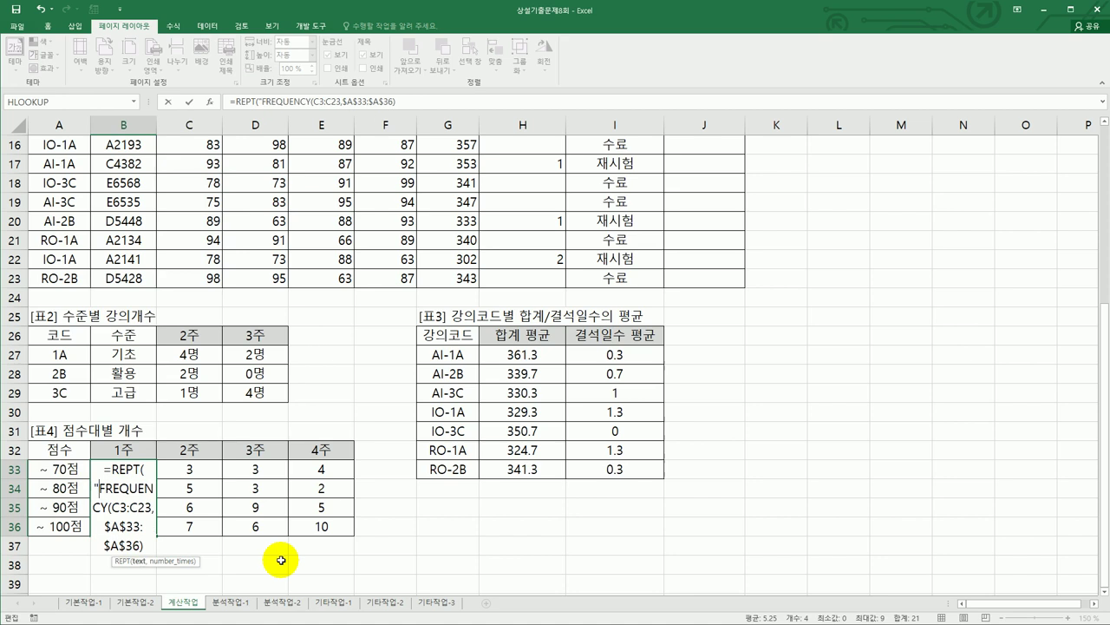
type("ㅁ")
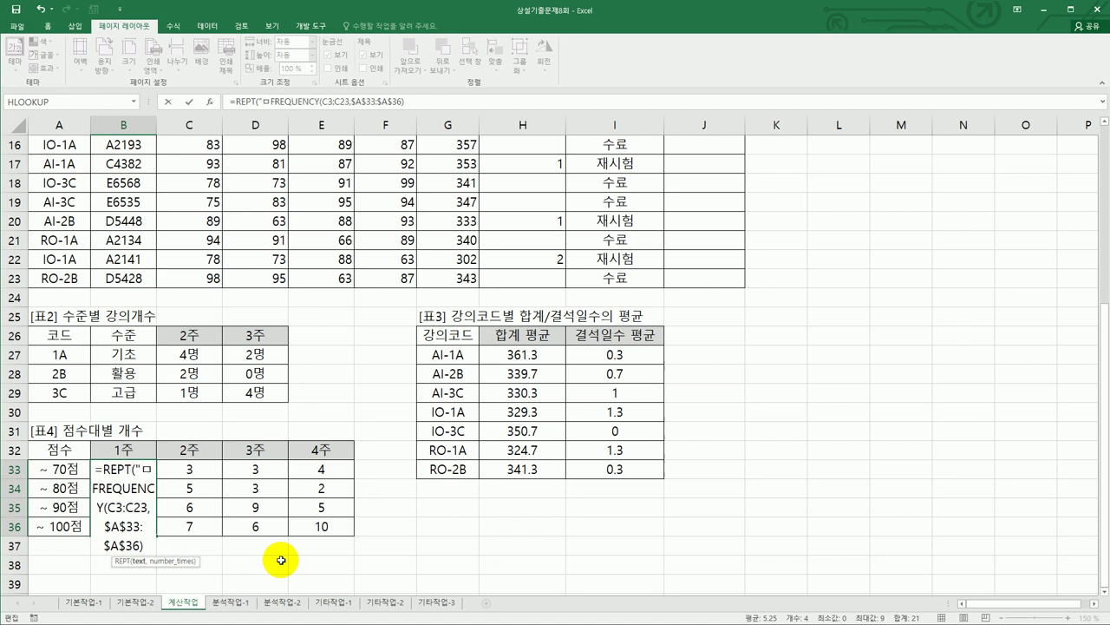
key("Hangul_Hanja")
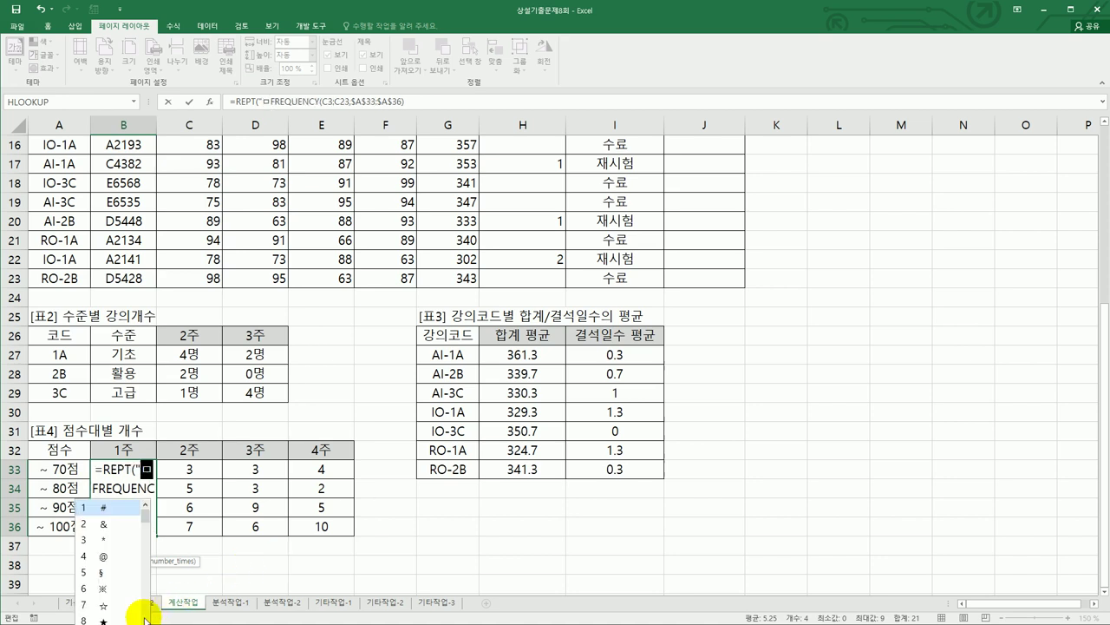
left_click(130, 599)
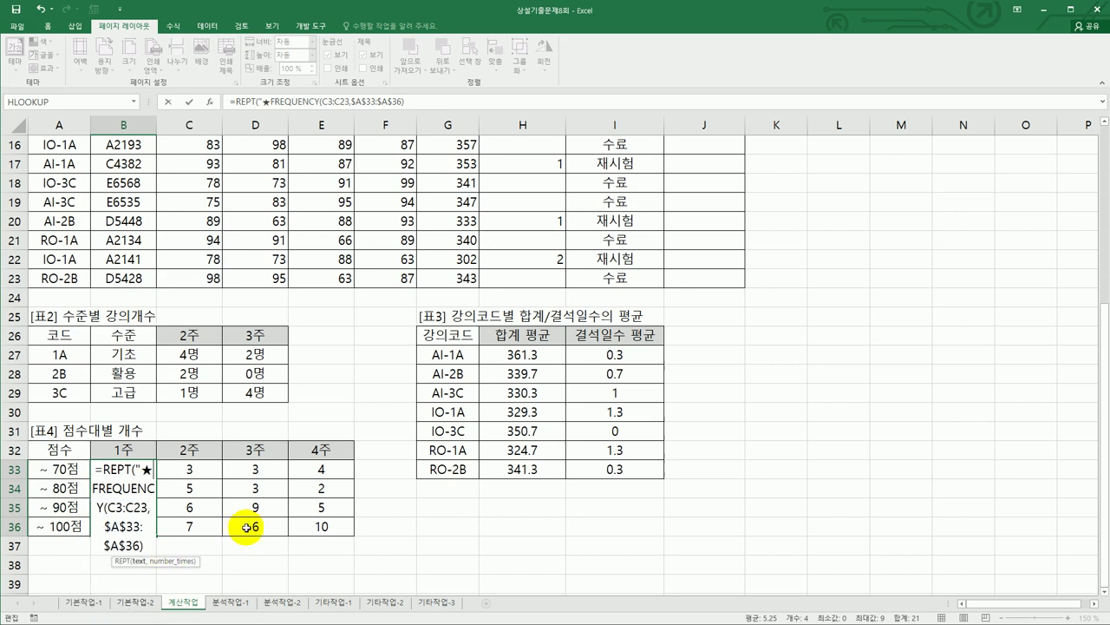
type("\"")
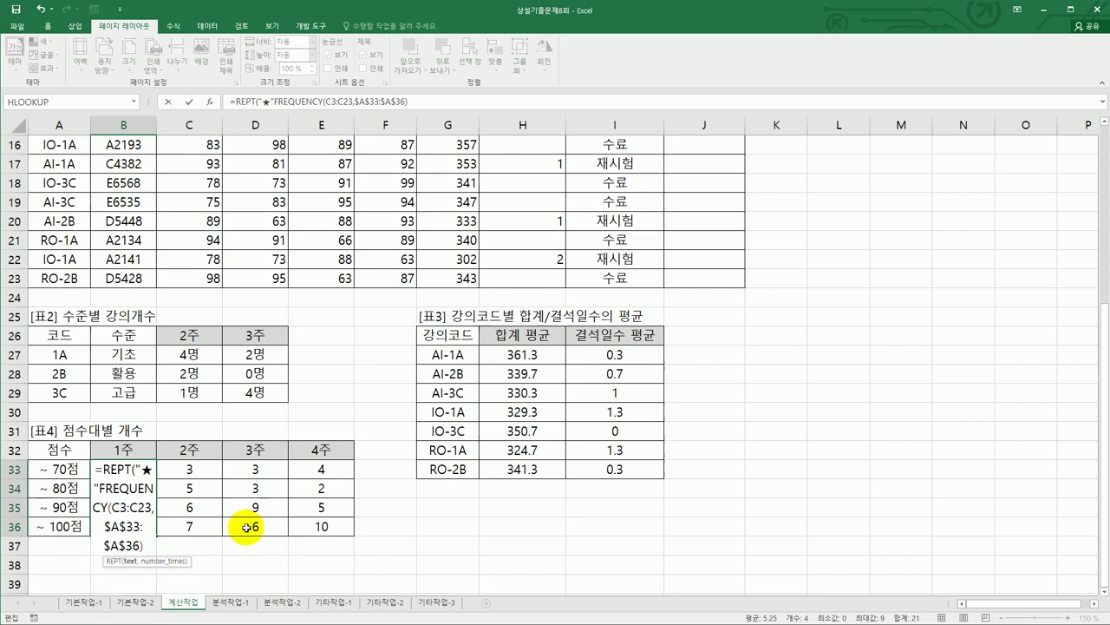
type(",")
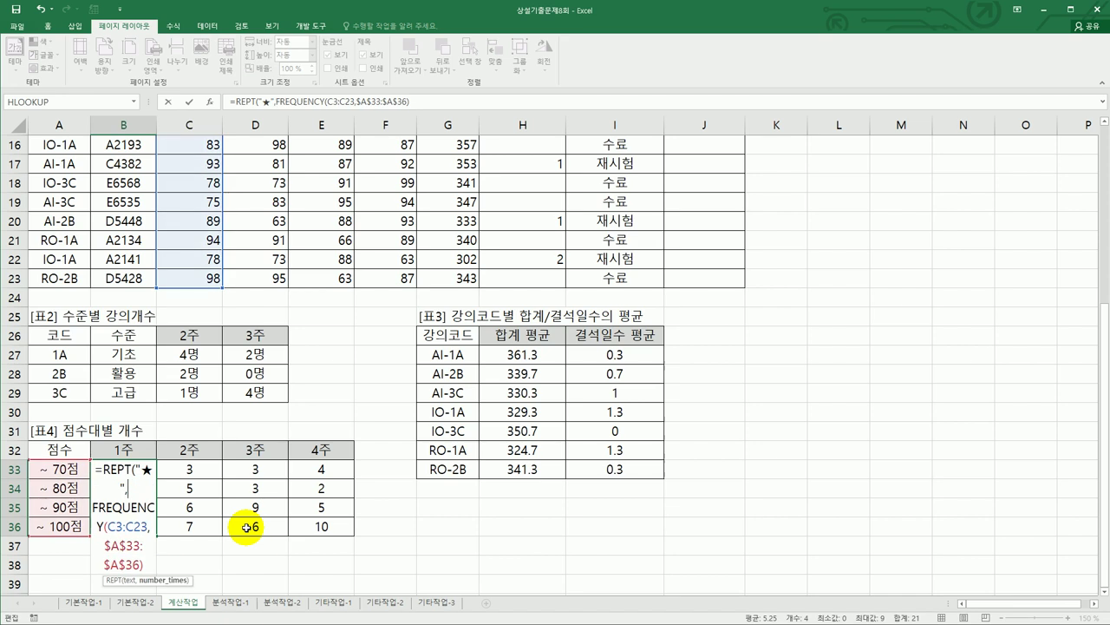
left_click(427, 100)
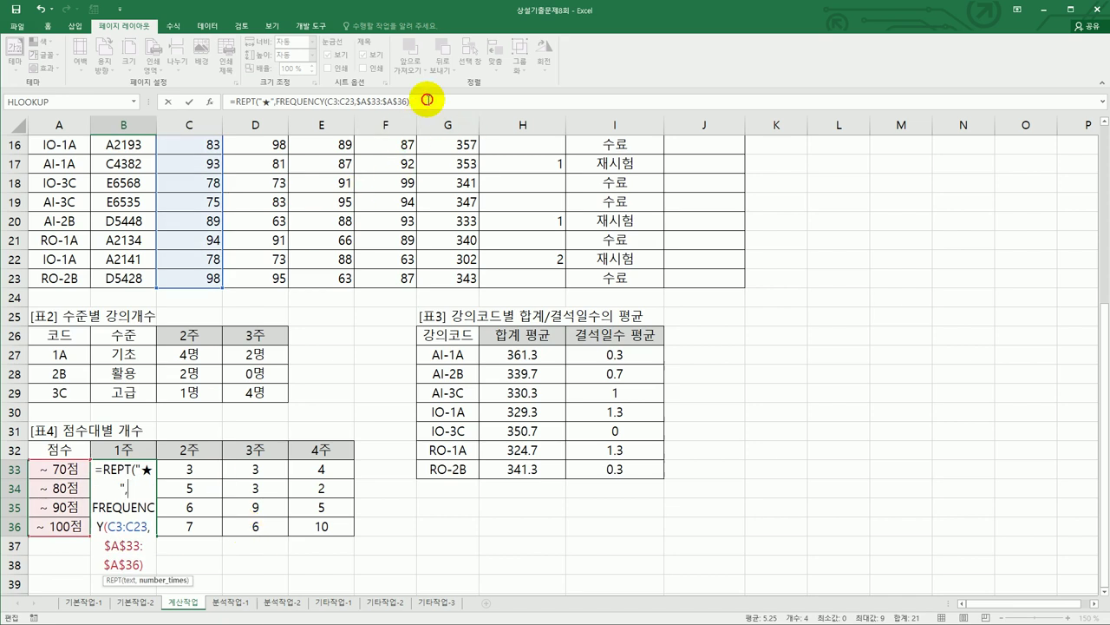
type(")")
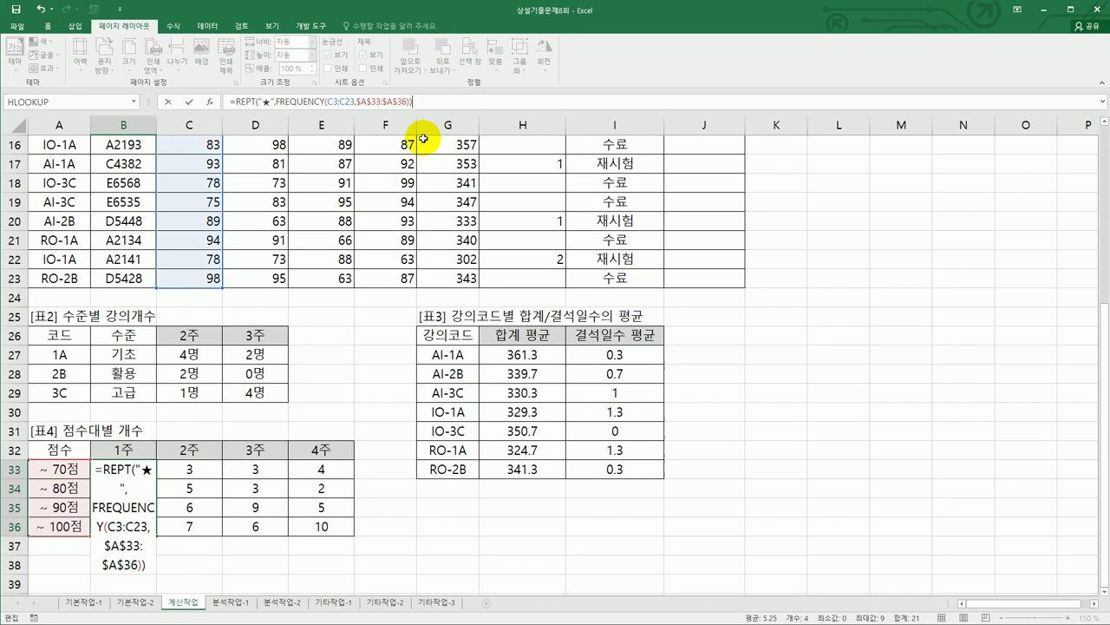
key("ctrl+shift+Return")
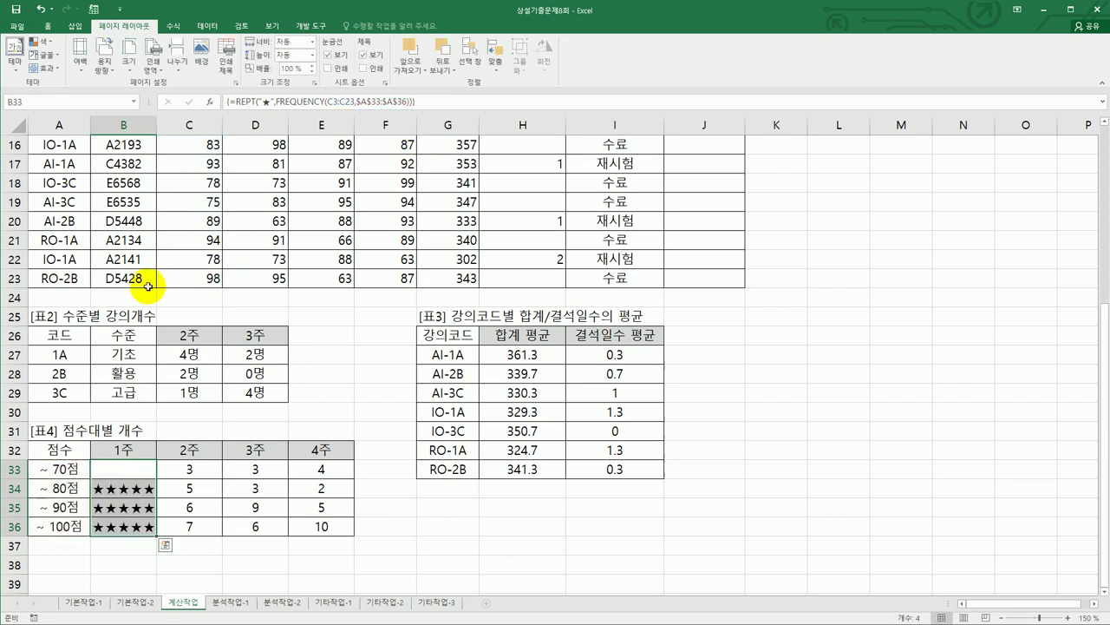
- Fill the REPT array formula across the 2주 to 4주 cells of [표4] and autofit the widths of columns B:E
left_click_drag(156, 535, 324, 534)
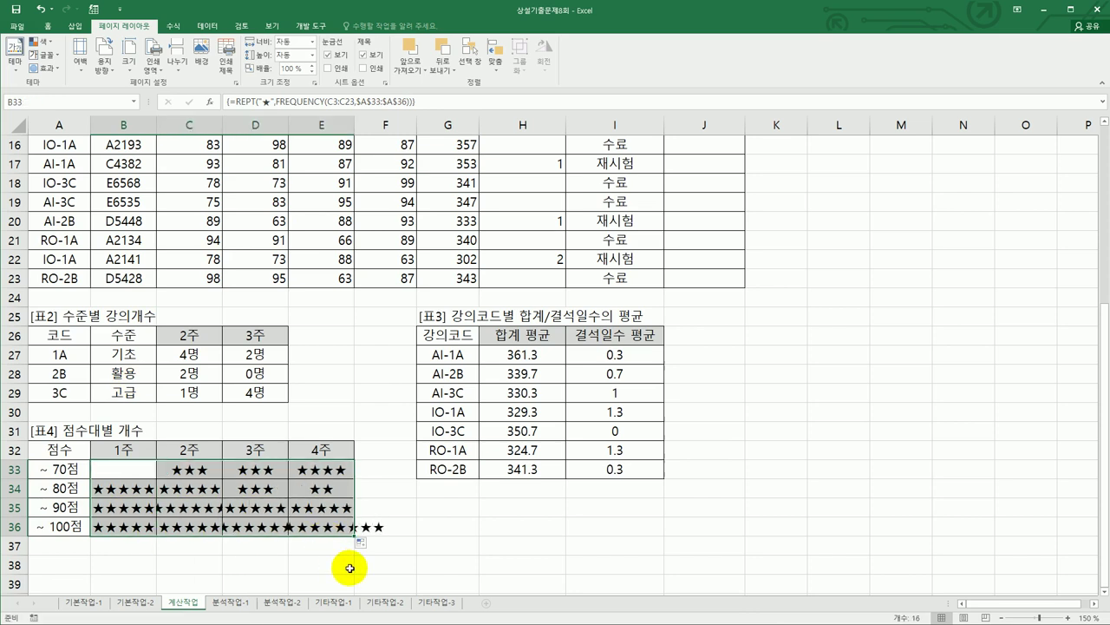
left_click_drag(141, 126, 318, 124)
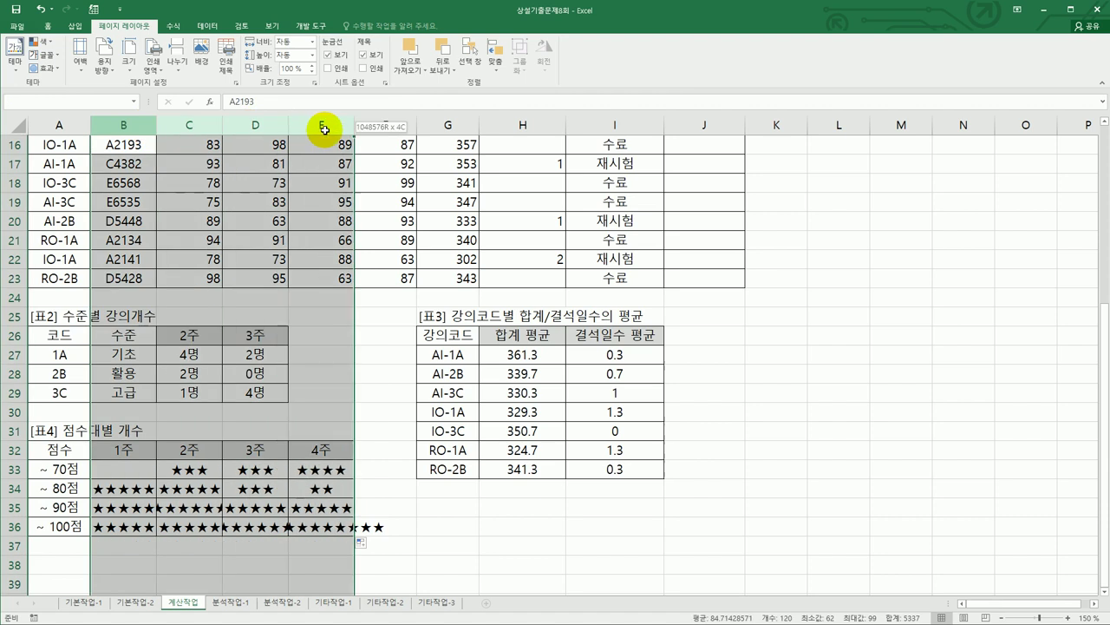
double_click(354, 126)
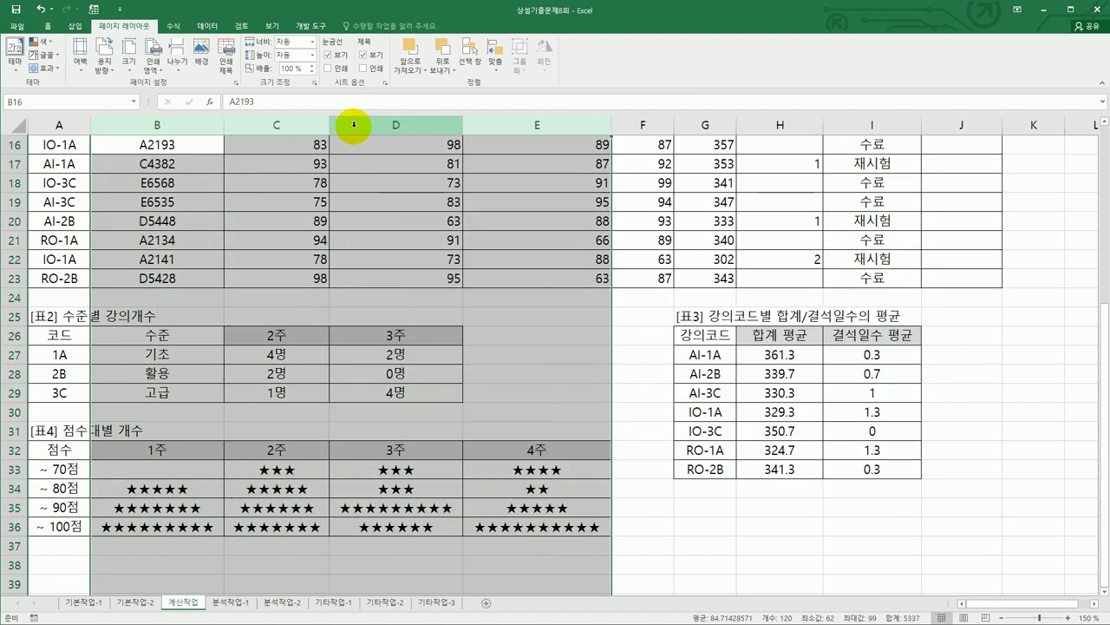
left_click(354, 526)
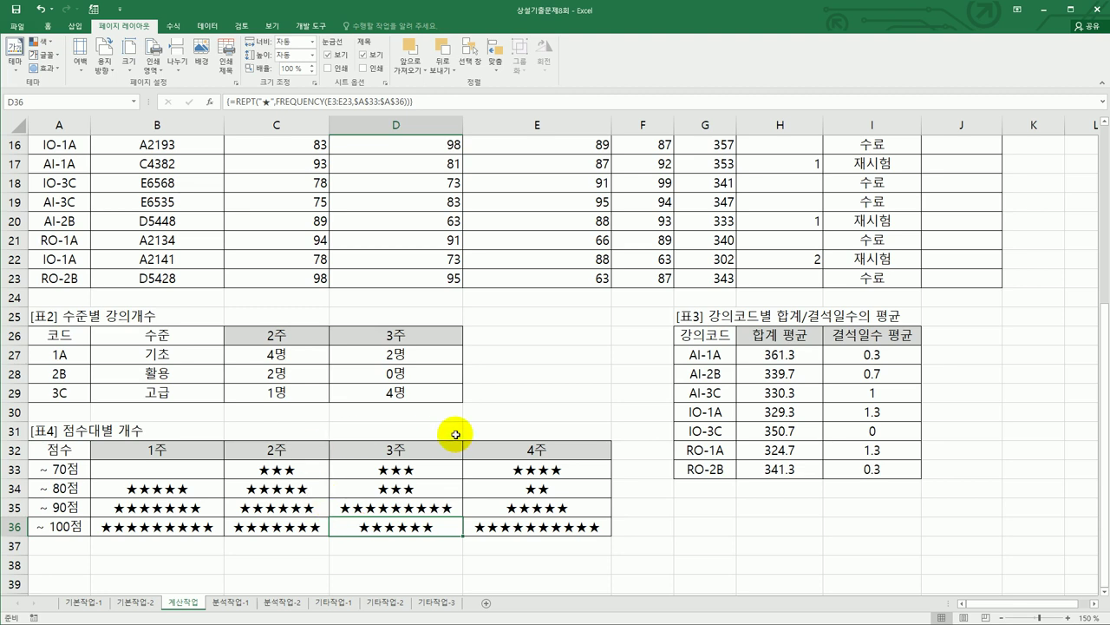
- Select the first 평가수준 cell of [표1], J3, and insert a new code module in the Visual Basic editor
scroll(454, 362, "up", 5)
left_click(937, 185)
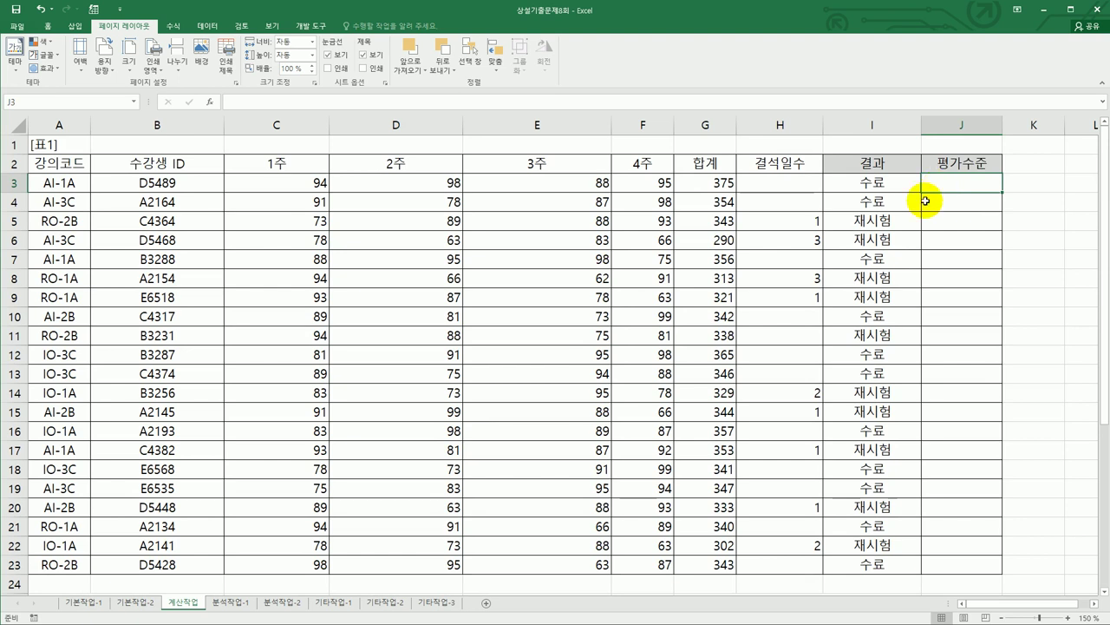
left_click(317, 26)
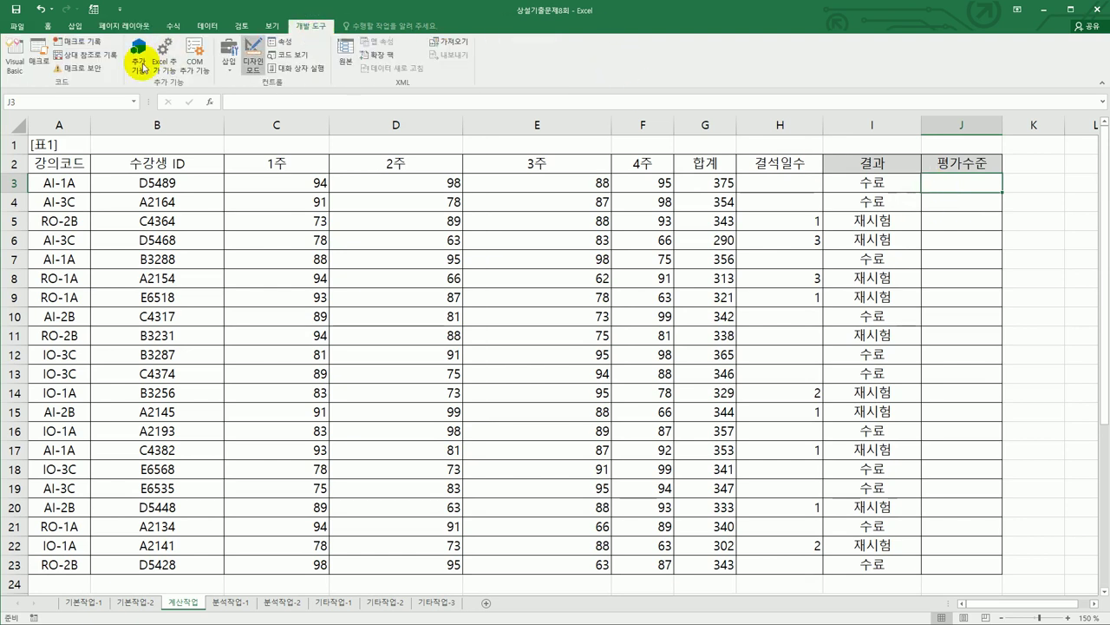
left_click(14, 57)
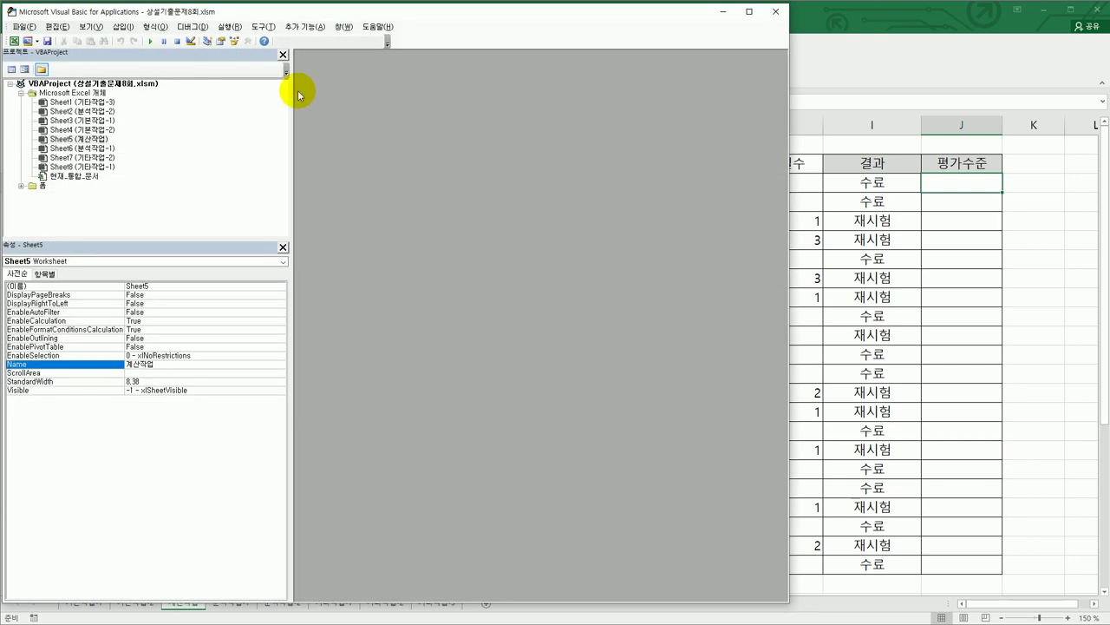
left_click(124, 28)
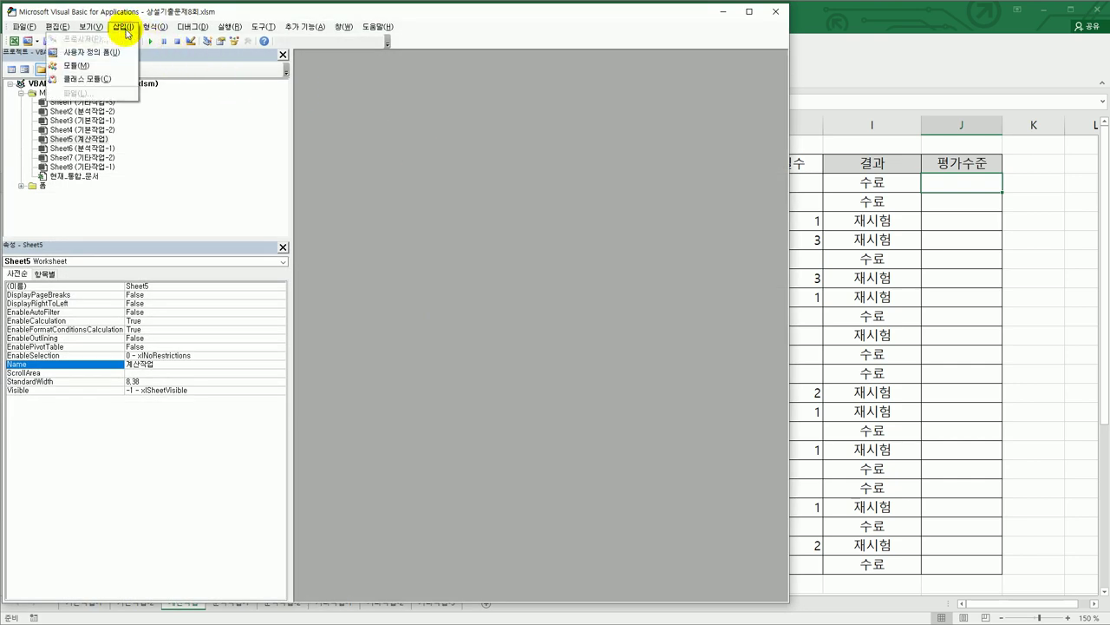
left_click(109, 65)
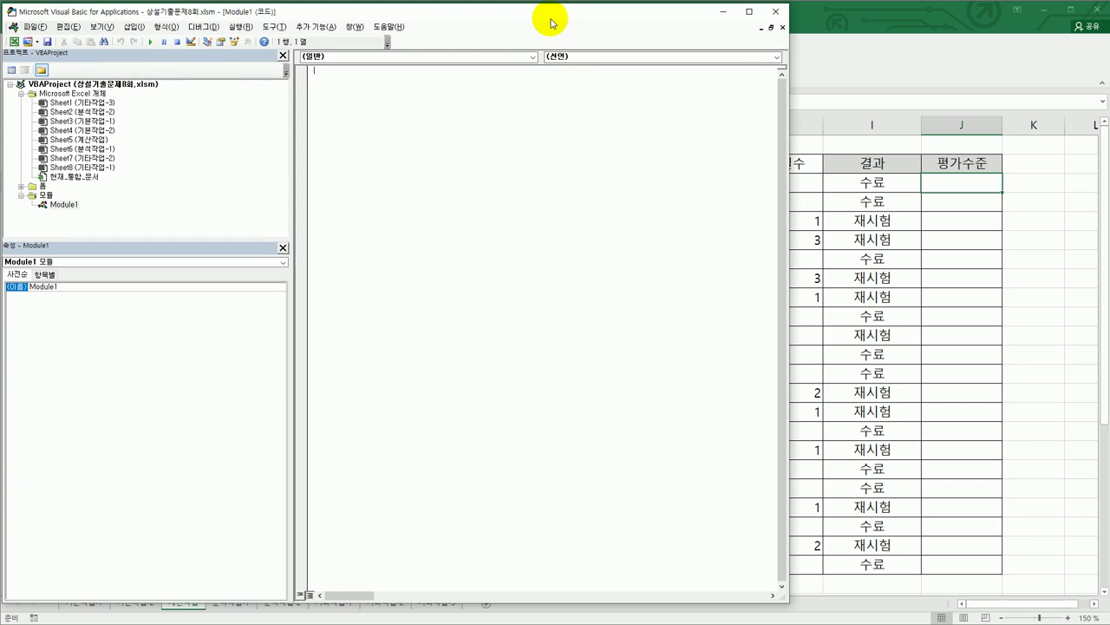
- Declare the public function fn평가수준 with the arguments 강의코드 and 합계 in the new module
type("ㄴ")
key("BackSpace")
type("public functio")
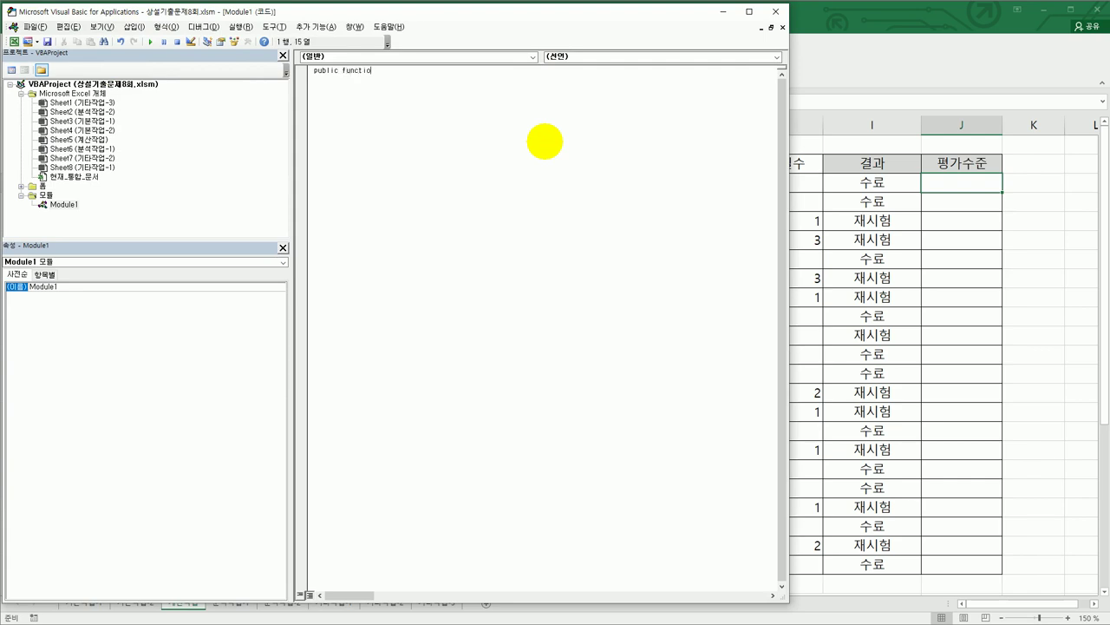
type("n fn평가수준(")
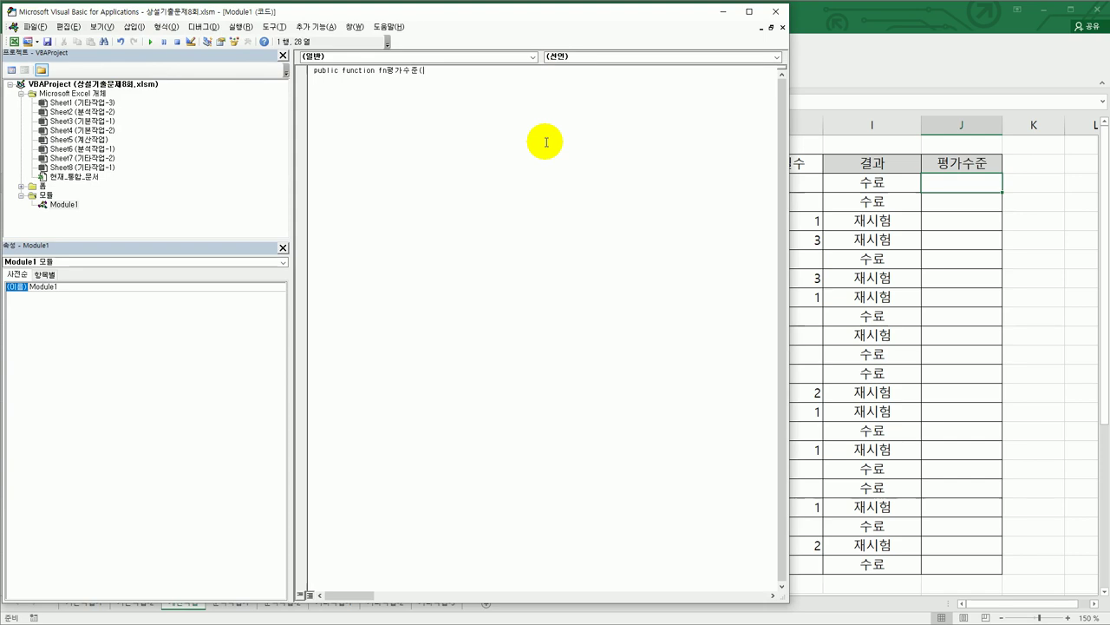
type("강의콤,")
key("BackSpace")
key("BackSpace")
type("코드, 합ㄱ")
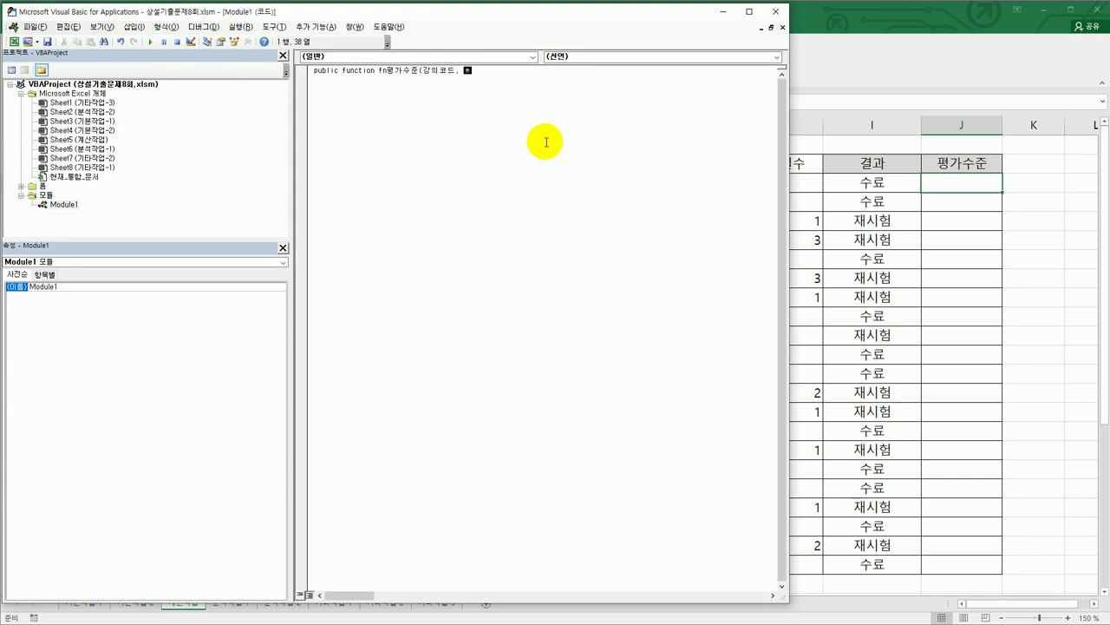
type("ㅖ)")
key("Return")
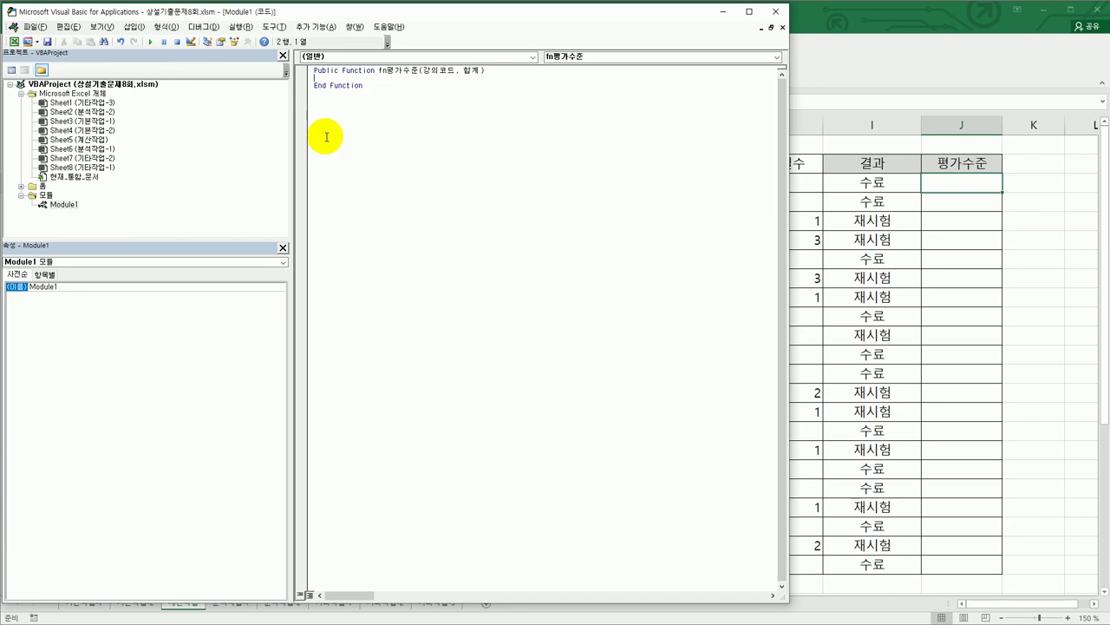
- Write an indented If branch in the function: when 강의코드 >= 350, fn평가수준 = "우수"
key("Return")
key("Tab")
type("if 강의코드 >=350 Then")
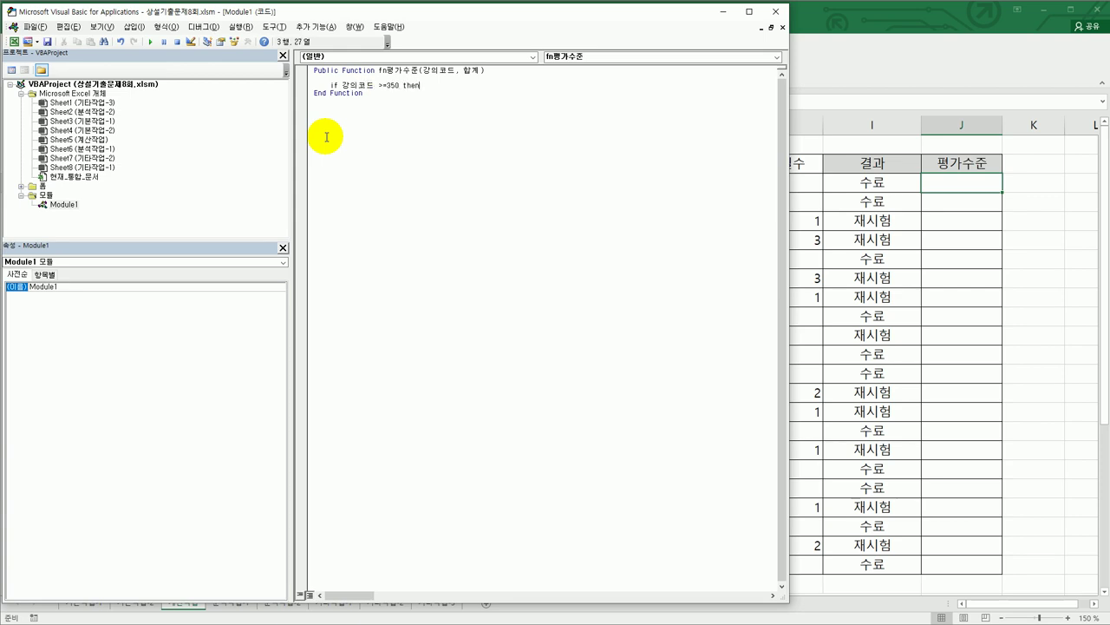
key("Return")
type("fn평")
type("가수준 ")
type("= ")
type("\"우수\"")
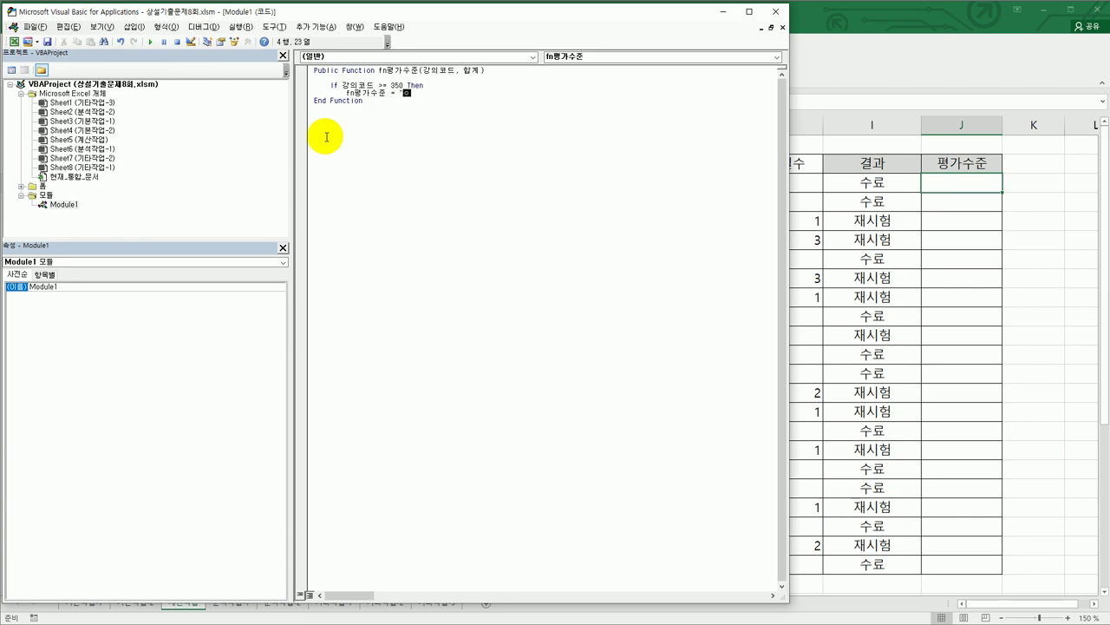
- Start an ElseIf line below the "우수" assignment, aligned with the If, and dismiss the compile error message
key("Return")
key("BackSpace")
type("elsei")
type("f rkdd")
key("BackSpace")
key("BackSpace")
key("BackSpace")
key("BackSpace")
left_click(326, 136)
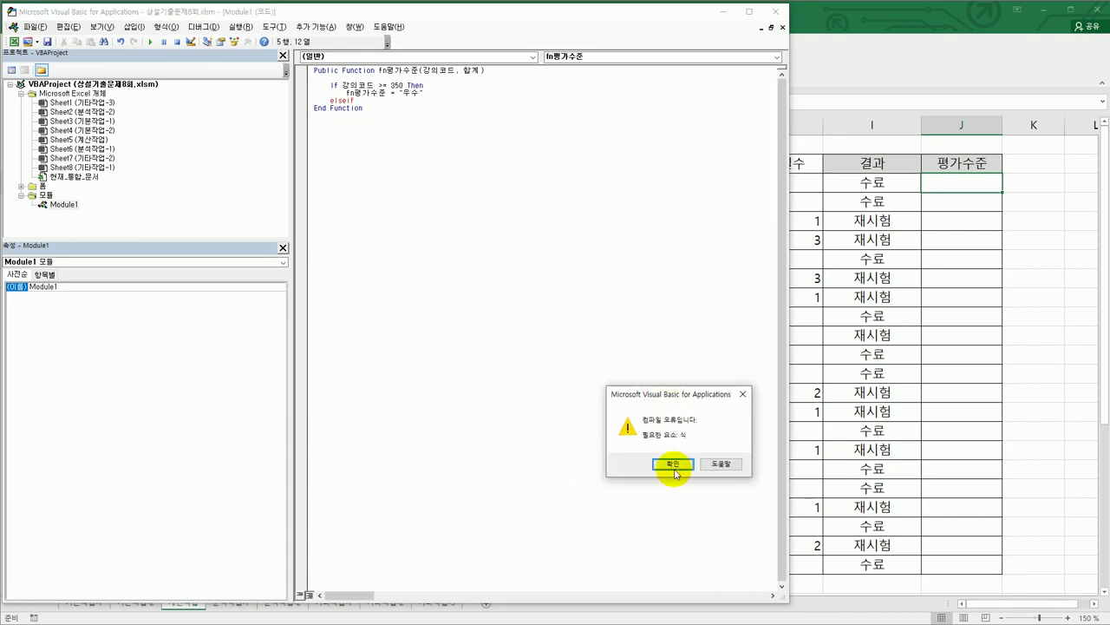
left_click(674, 467)
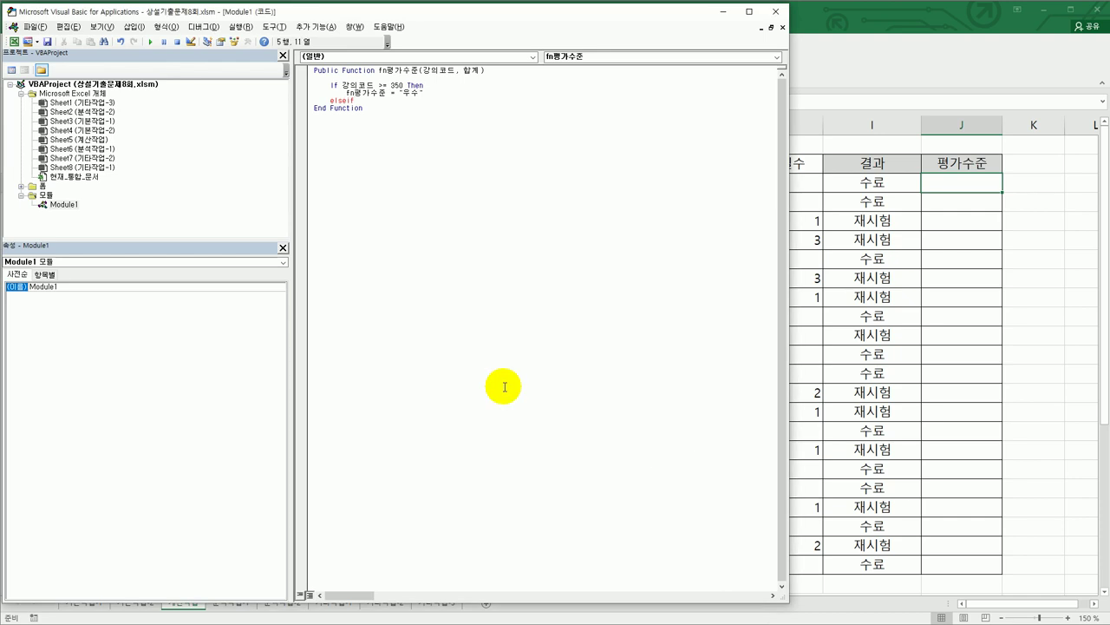
- Copy the If condition with its assignment after ElseIf and set the copied threshold to 330
left_click_drag(340, 84, 442, 95)
key("ctrl+c")
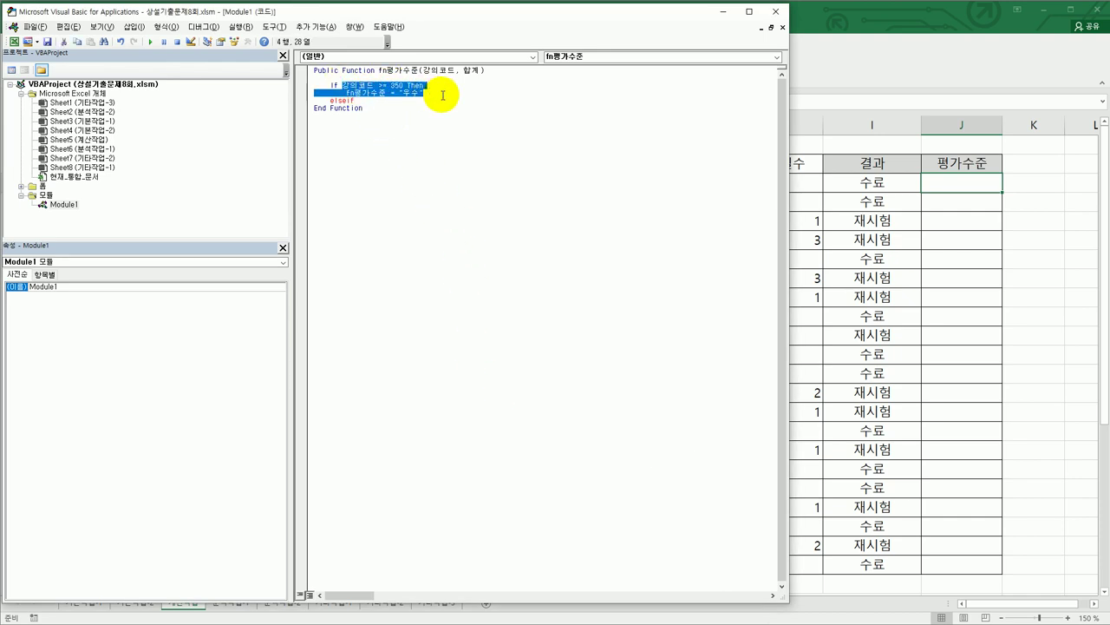
left_click(384, 101)
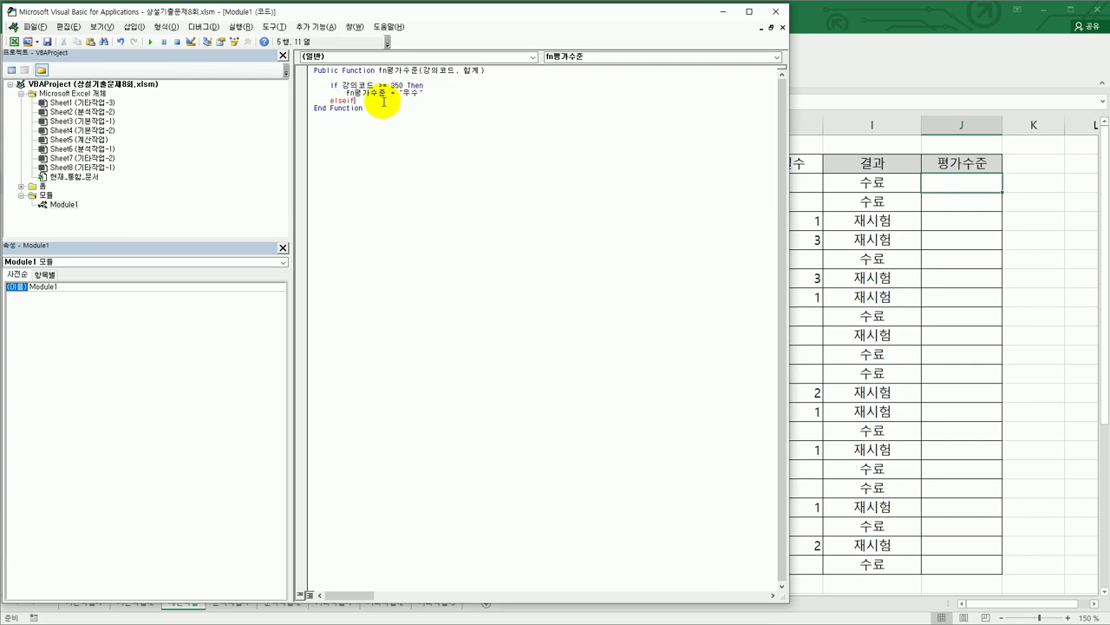
key("ctrl+v")
left_click(413, 101)
key("Delete")
type("0")
key("BackSpace")
type("3")
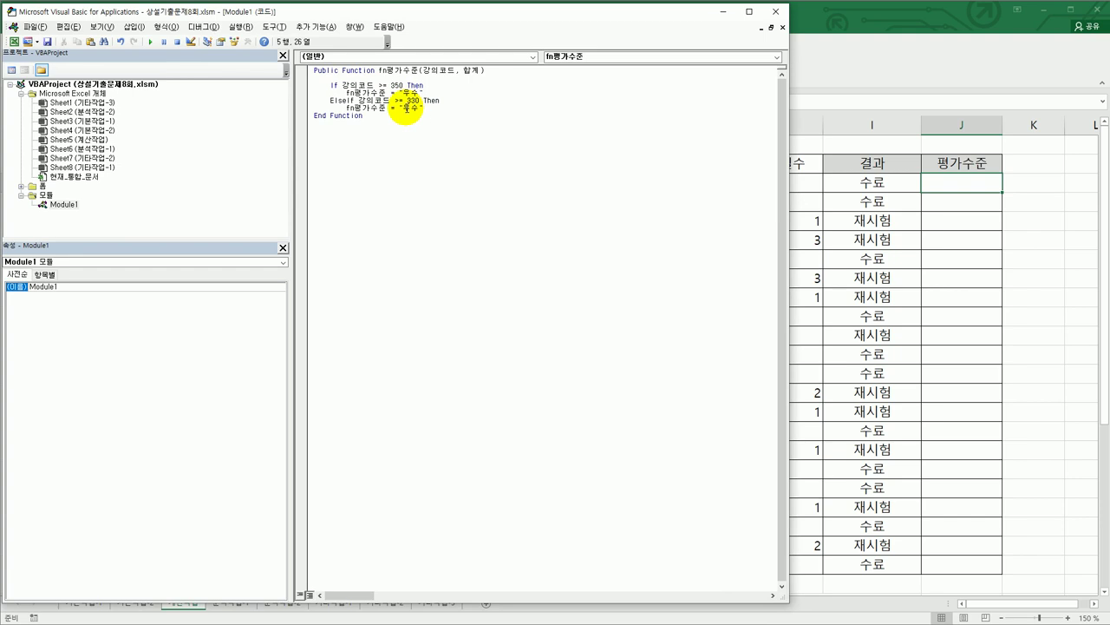
- Change the text returned by the ElseIf branch to "보통"
left_click_drag(402, 109, 415, 109)
type("보")
double_click(418, 109)
type("qh")
key("BackSpace")
key("BackSpace")
type("보통")
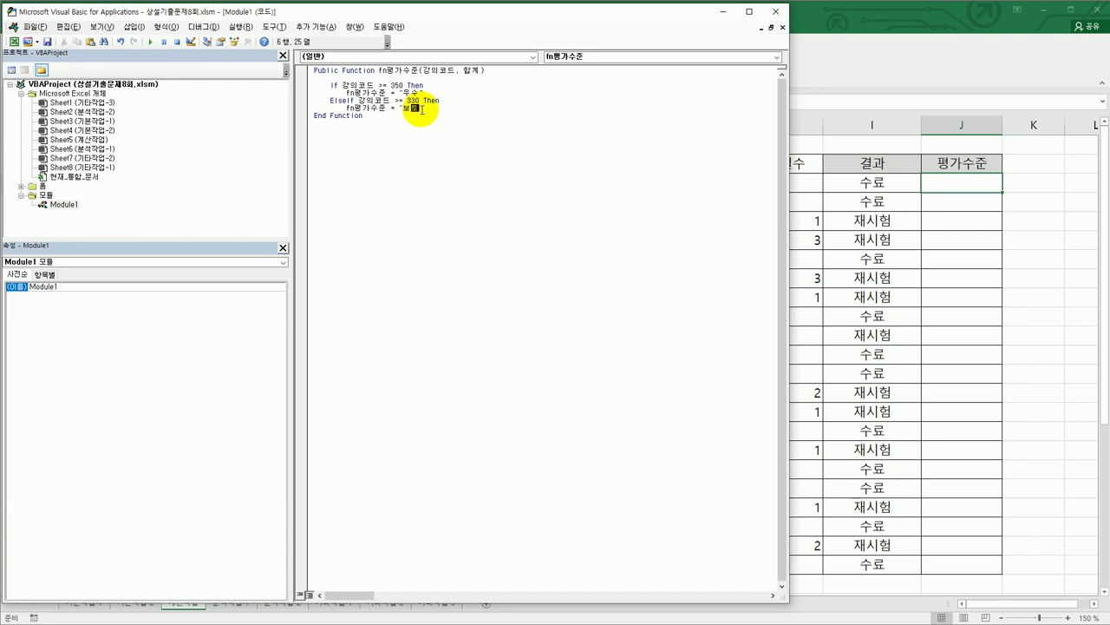
- Add an Else branch that copies the fn평가수준 assignment and returns "부족"
key("Return")
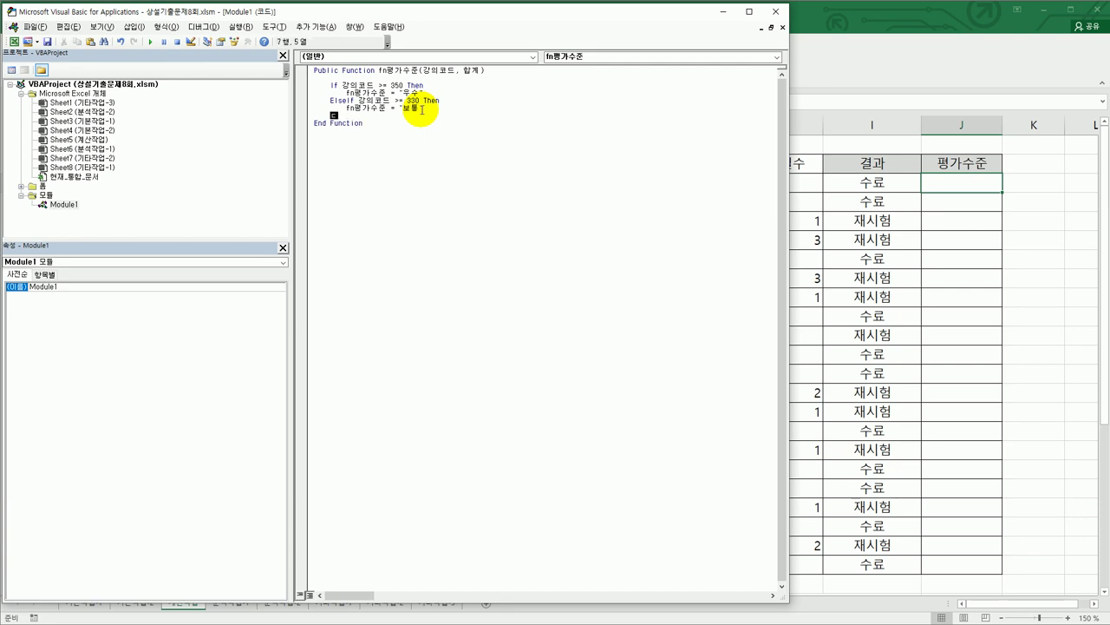
type("Else")
key("Return")
key("shift+End")
key("ctrl+c")
key("Down")
key("Down")
key("ctrl+v")
key("shift+Right")
key("shift+Right")
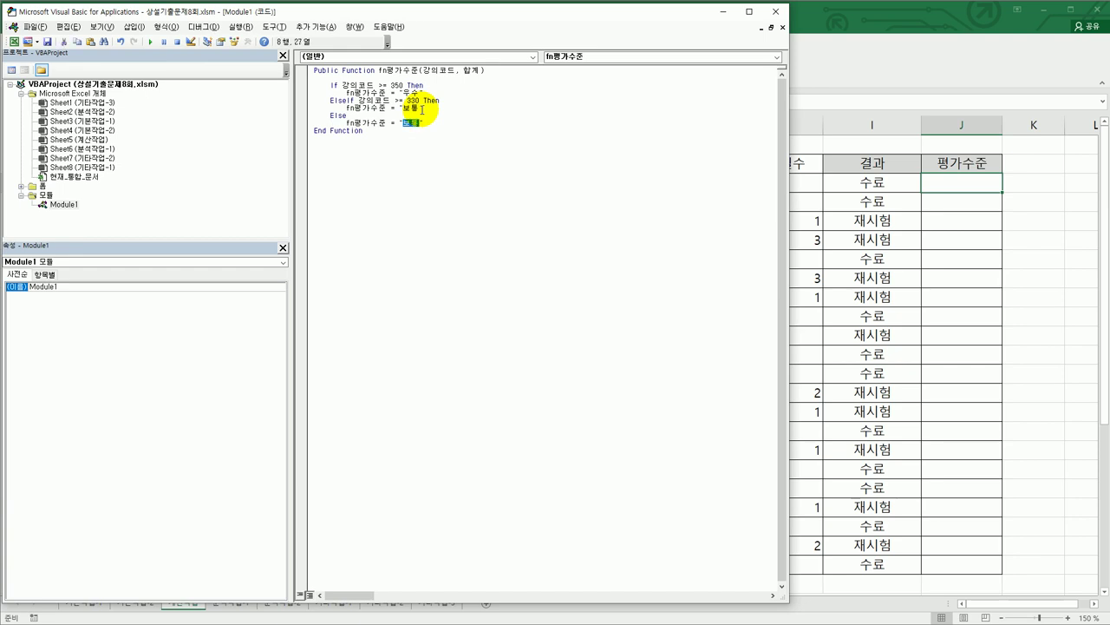
type("미")
type("족")
- Close the conditional block with End If below the "부족" assignment
key("Return")
type("ne")
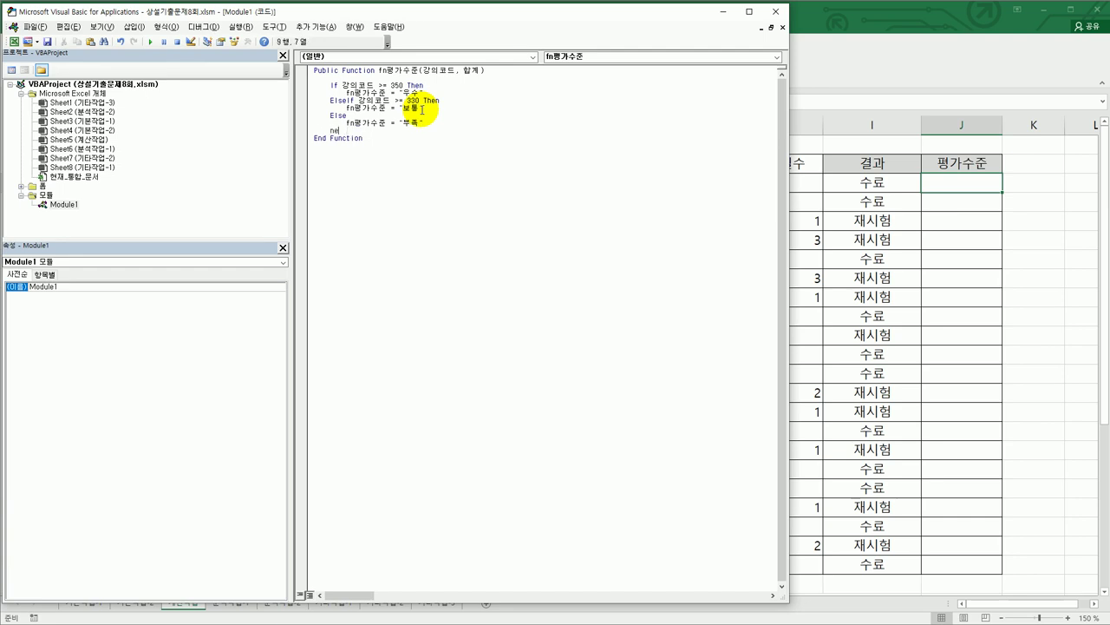
key("BackSpace")
key("BackSpace")
type("end if")
key("Return")
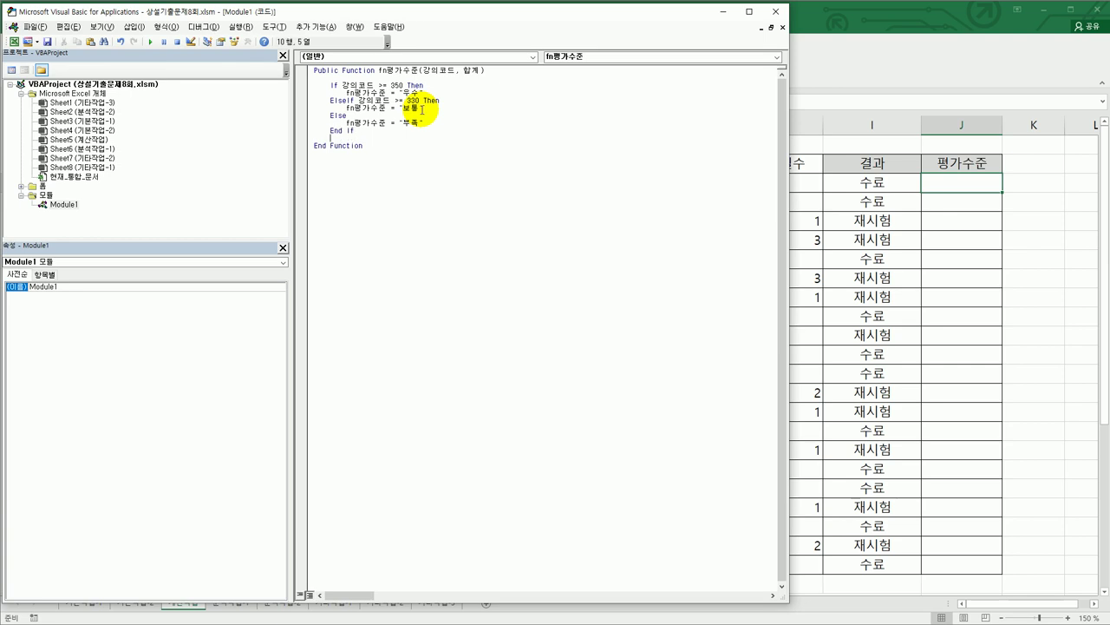
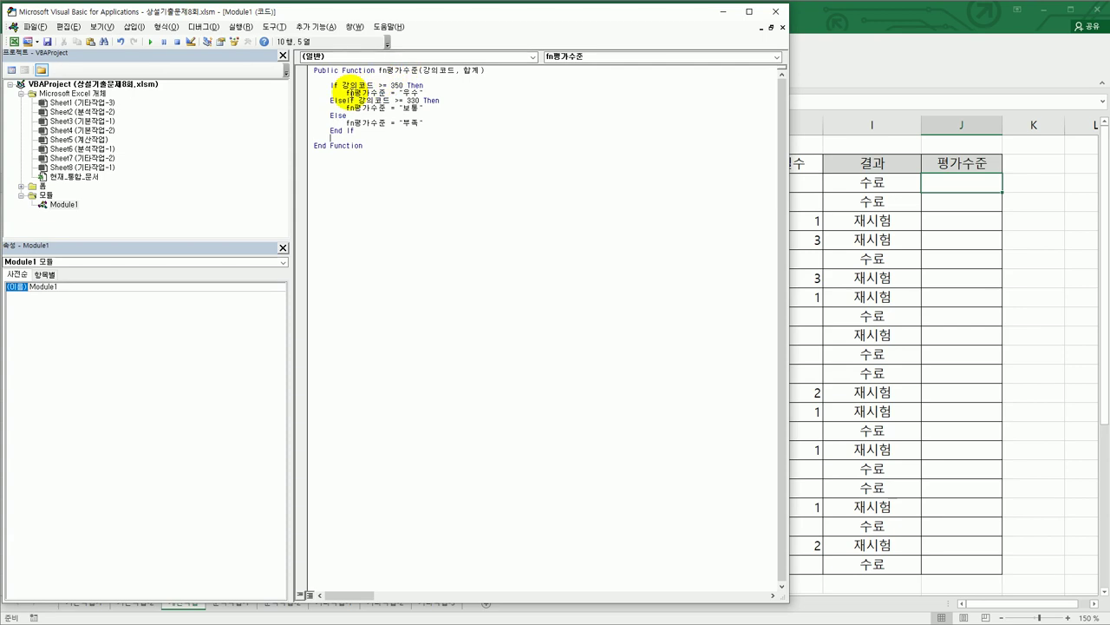
- Replace 강의코드 with 합계 in both the If and the ElseIf conditions
left_click(346, 87)
double_click(346, 86)
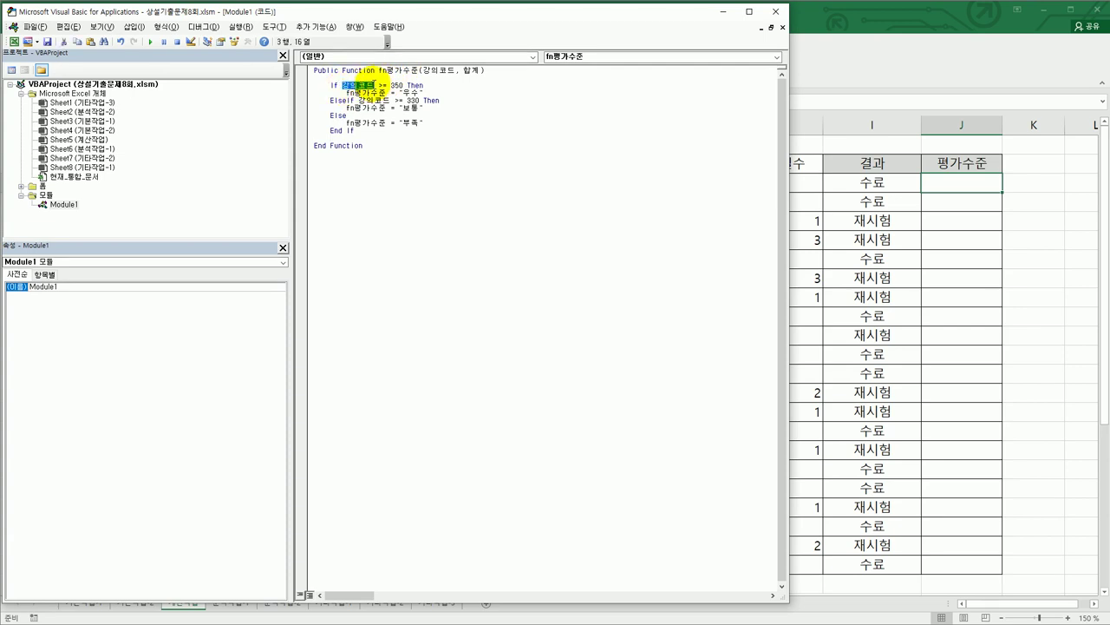
type("합계")
key("shift+Left")
key("shift+Left")
key("Down")
key("Right")
key("Right")
key("Right")
key("shift+Right")
key("shift+Right")
key("shift+Right")
key("shift+Right")
type("합계")
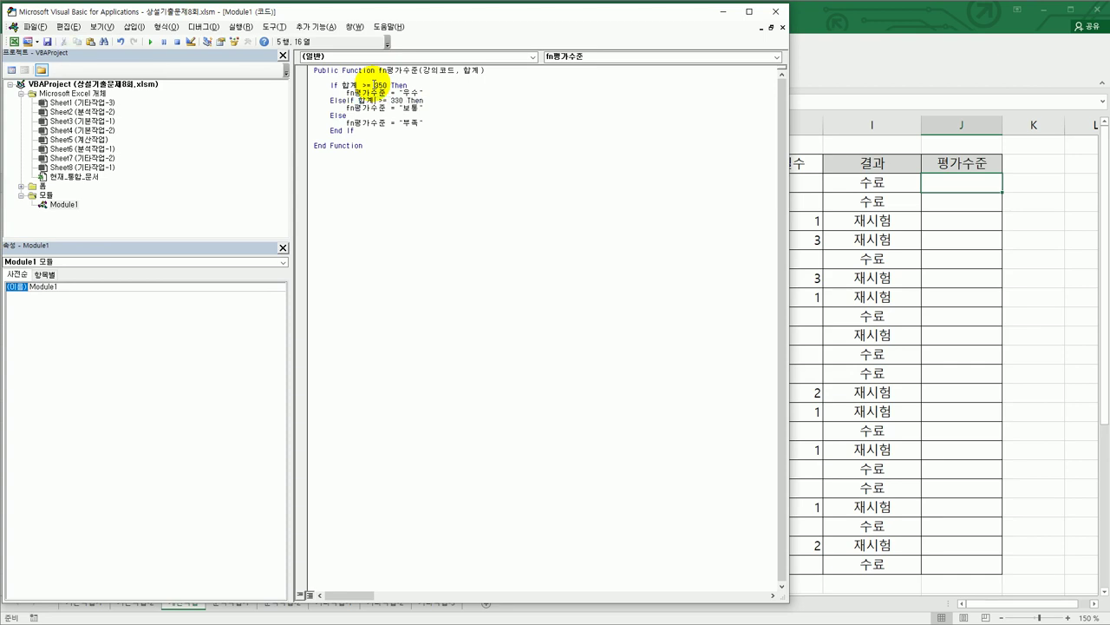
- Append & Right(강의코드, 2) to the "우수" assignment
key("Down")
key("Down")
left_click(432, 91)
type("&")
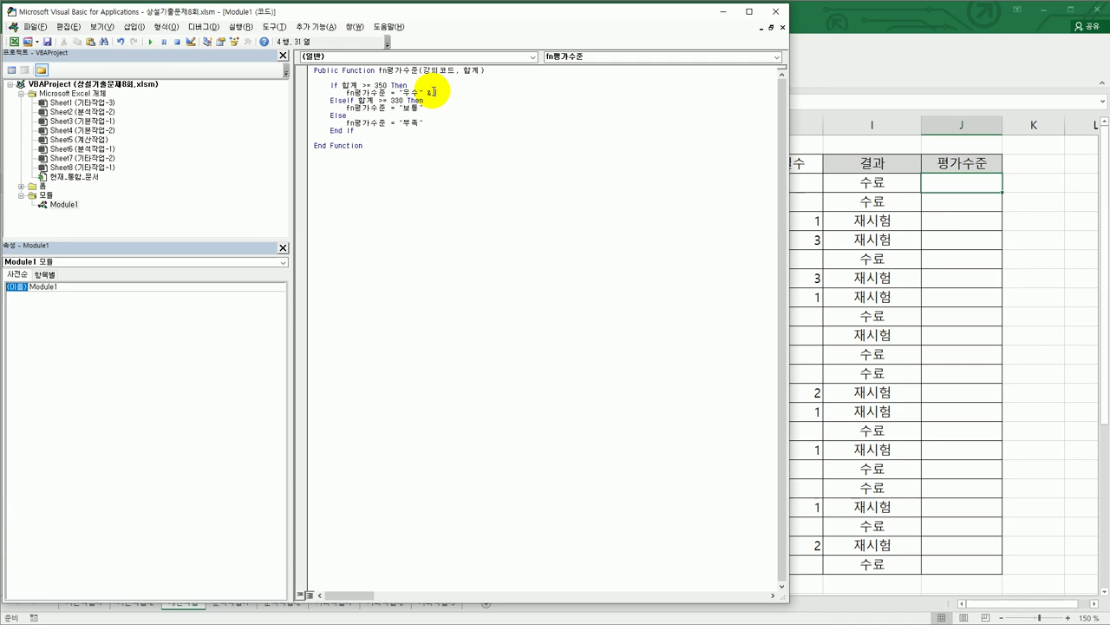
type("right(")
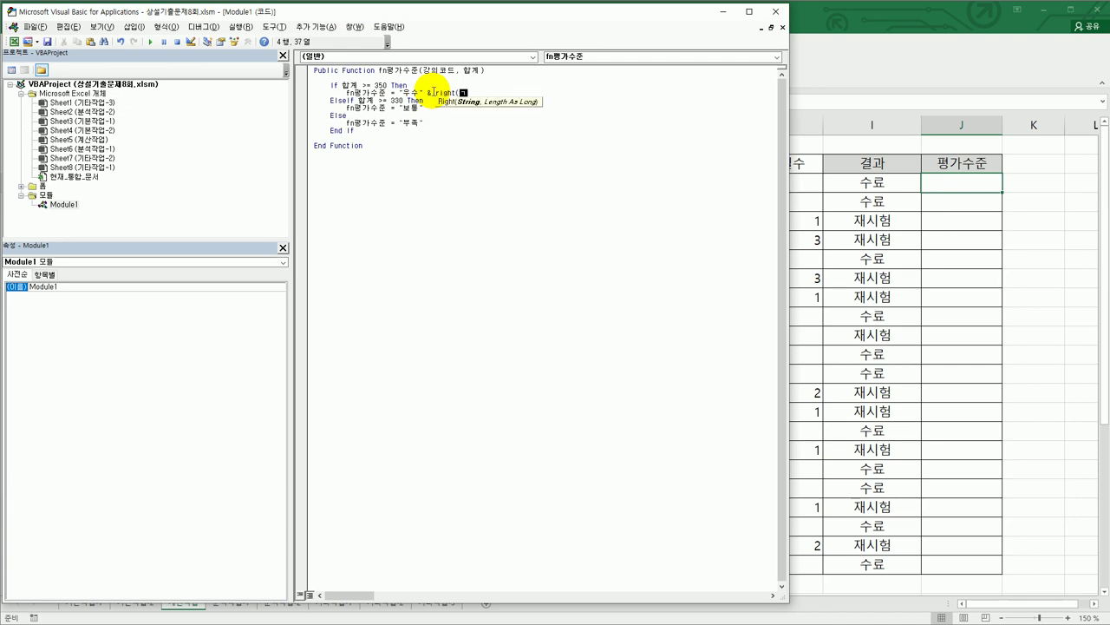
type("강ㅇ의코드,2)")
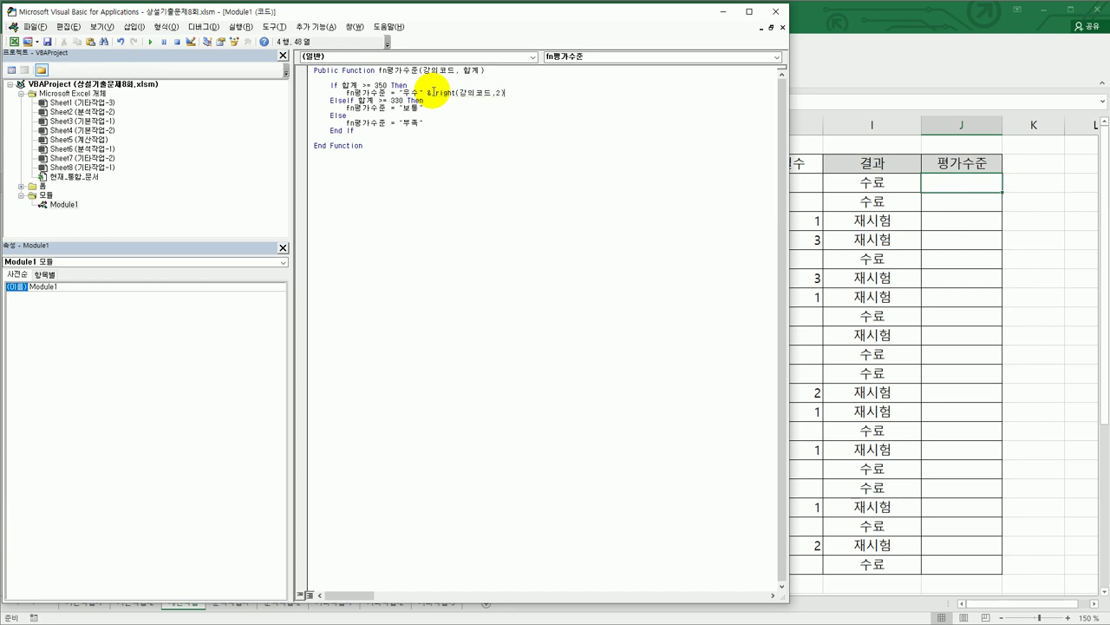
- Copy & Right(강의코드, 2) to the end of the "보통" and "부족" assignments
key("shift+Left")
key("shift+Left")
key("shift+Left")
key("shift+Left")
key("shift+Left")
key("shift+Left")
key("shift+Left")
key("shift+Left")
key("shift+Left")
key("shift+Left")
key("shift+Left")
key("shift+Left")
key("shift+Left")
key("shift+Left")
key("shift+Left")
key("shift+Left")
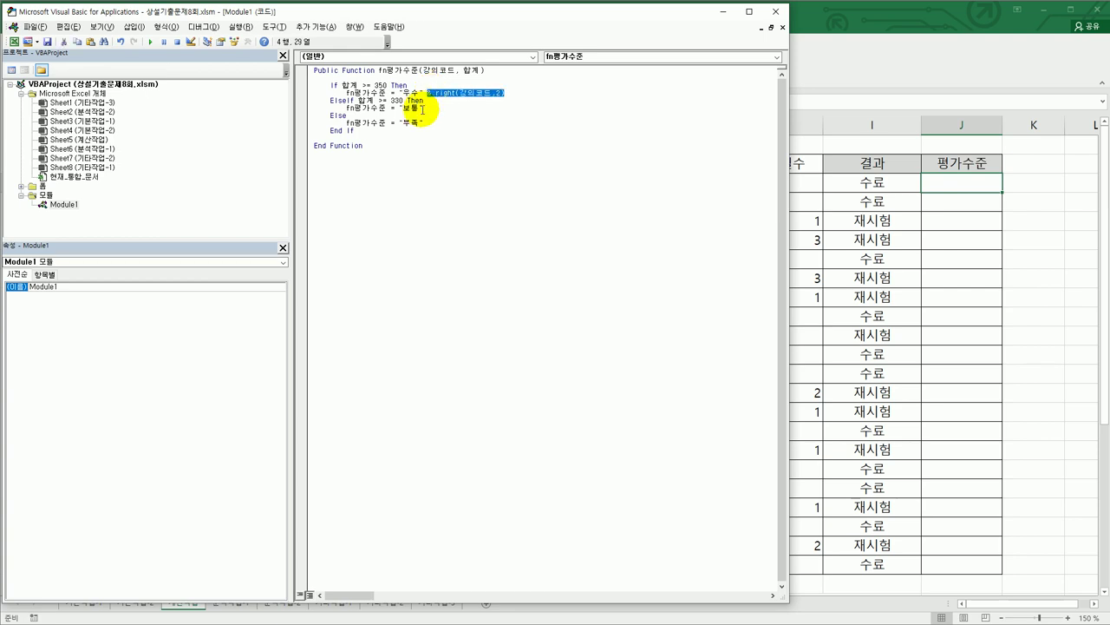
left_click(450, 109)
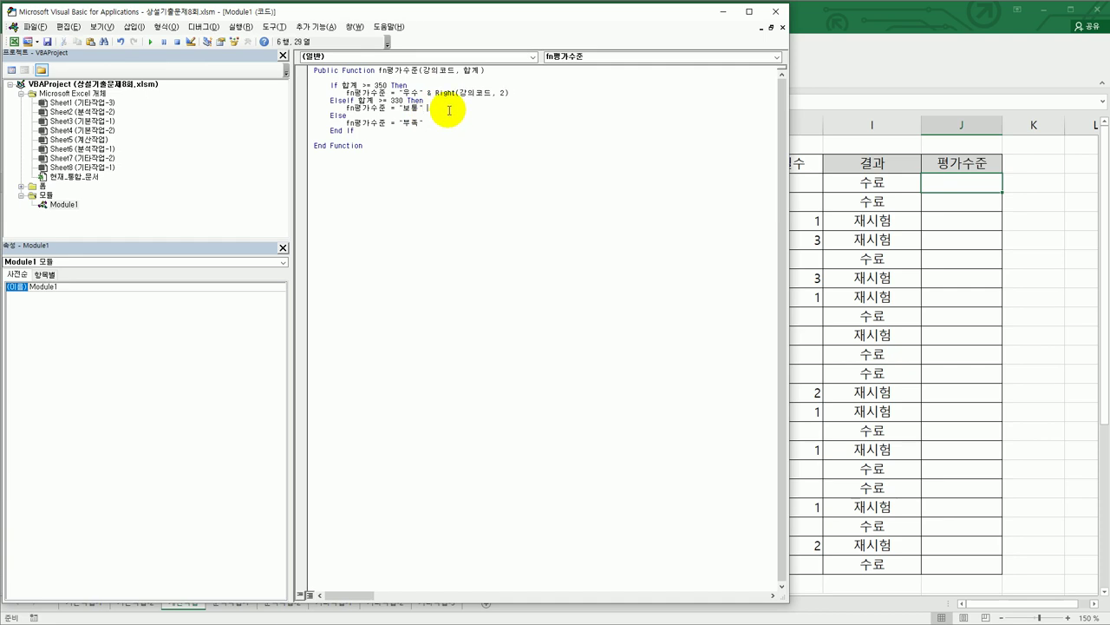
type("& Right(강의코드, 2)")
left_click(426, 123)
type("& Right(강의코드, 2)")
left_click(447, 192)
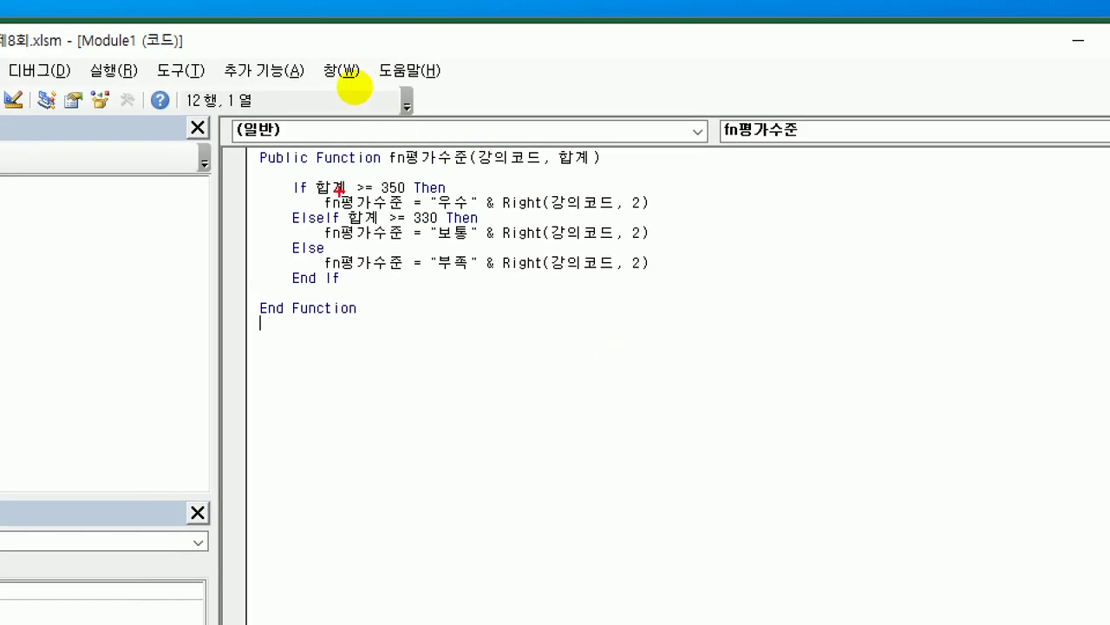
left_click_drag(309, 192, 413, 196)
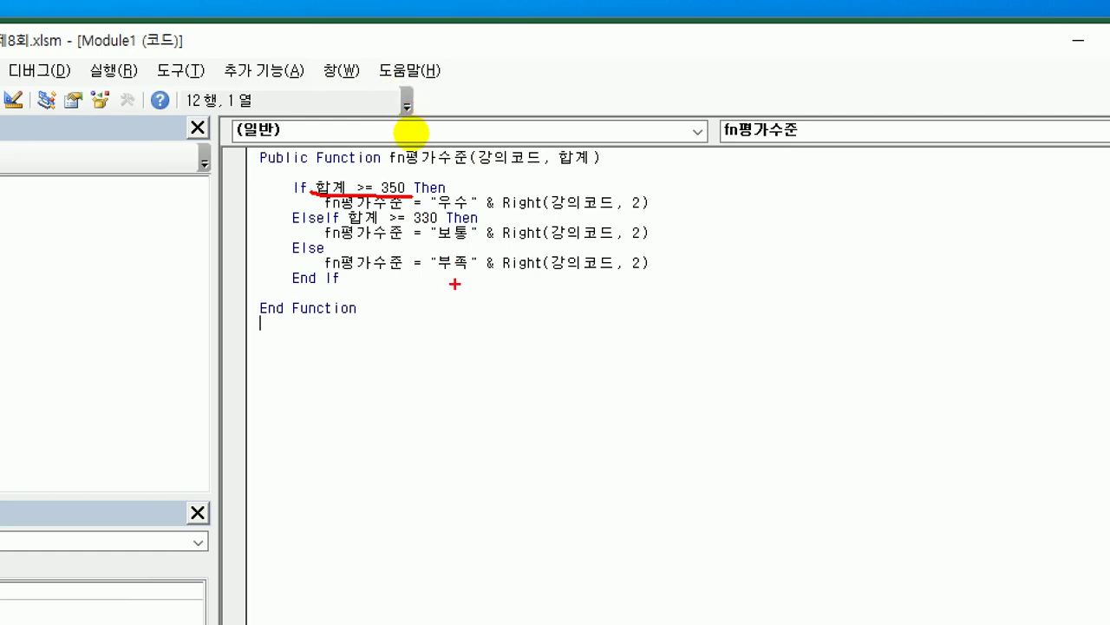
left_click_drag(504, 208, 664, 213)
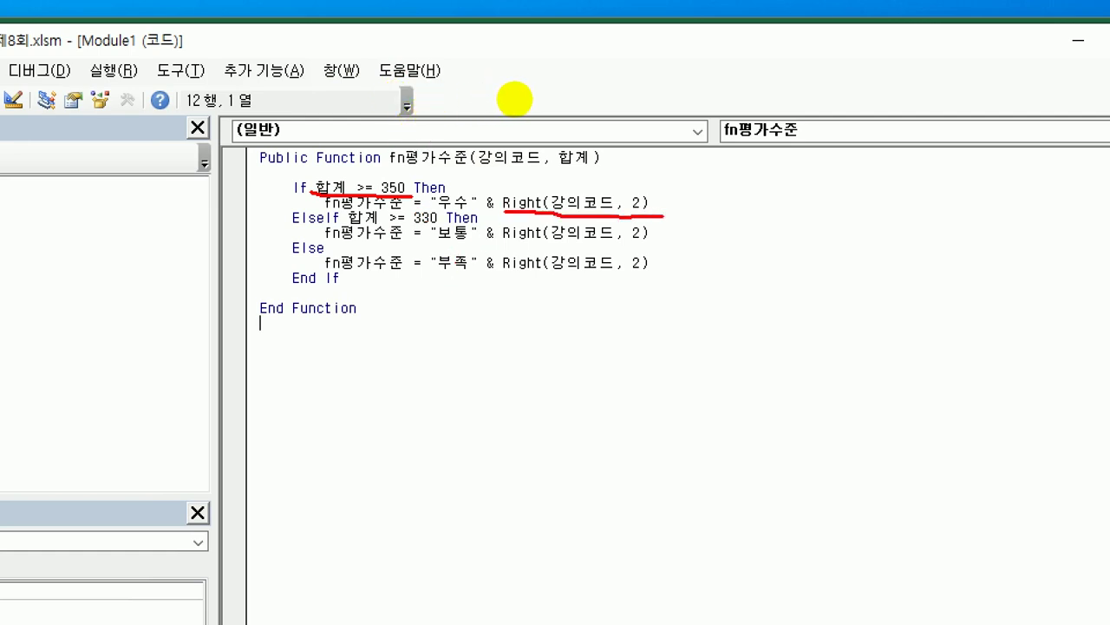
mouse_move(675, 250)
left_mouse_down()
mouse_move(482, 249)
mouse_move(746, 278)
left_mouse_up()
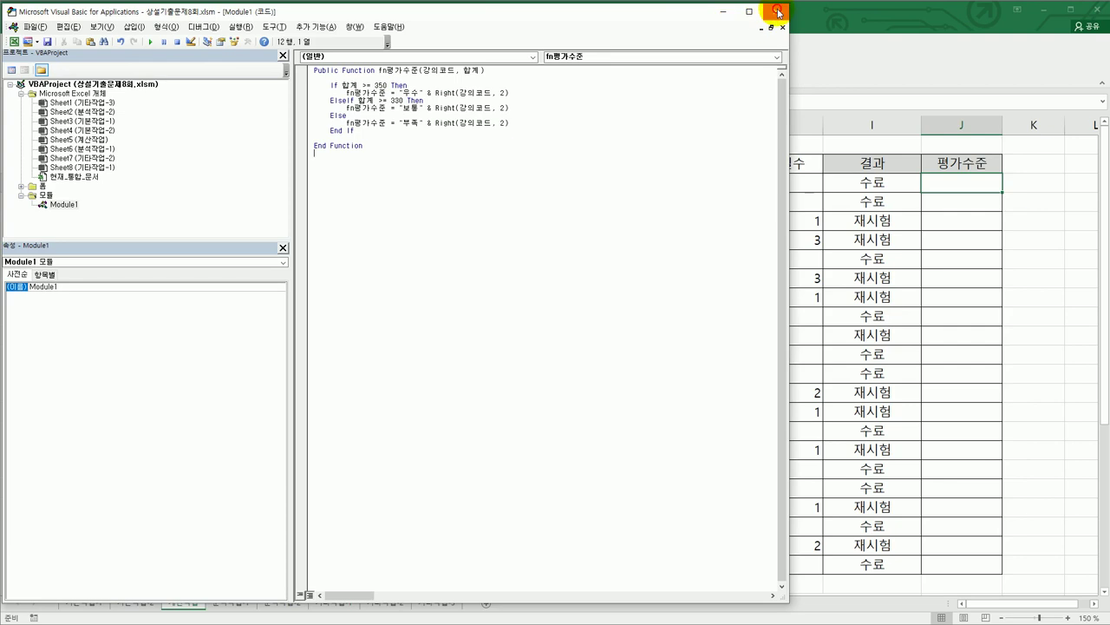
- Leave the code editor and insert the user-defined function fn평가수준 into cell J3 of the 평가수준 column
left_click(777, 12)
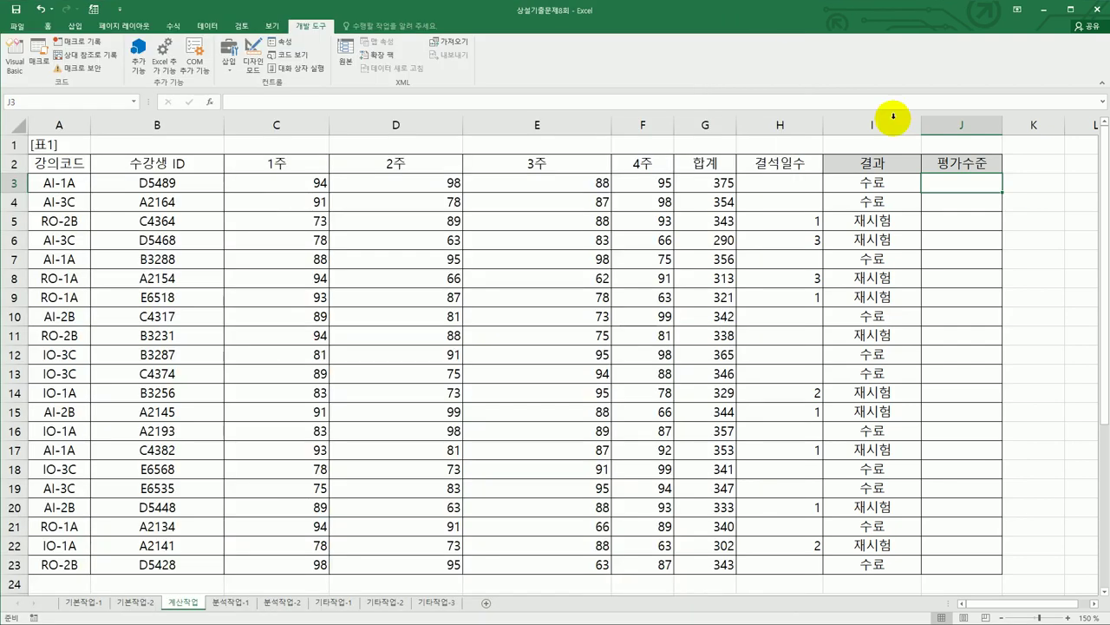
left_click(228, 104)
left_click(210, 103)
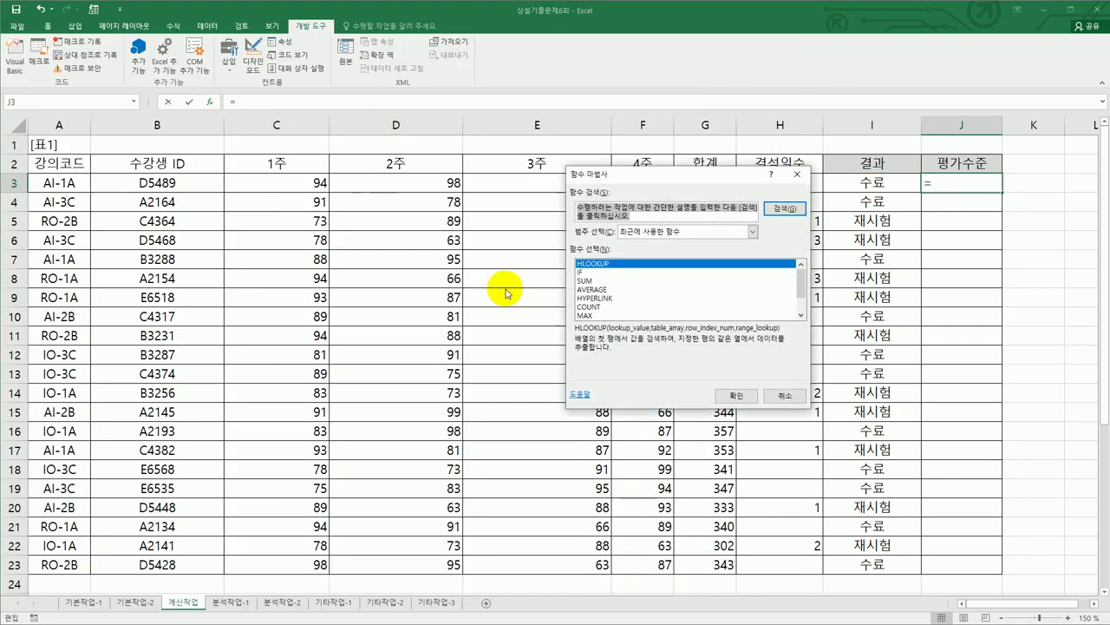
left_click(626, 231)
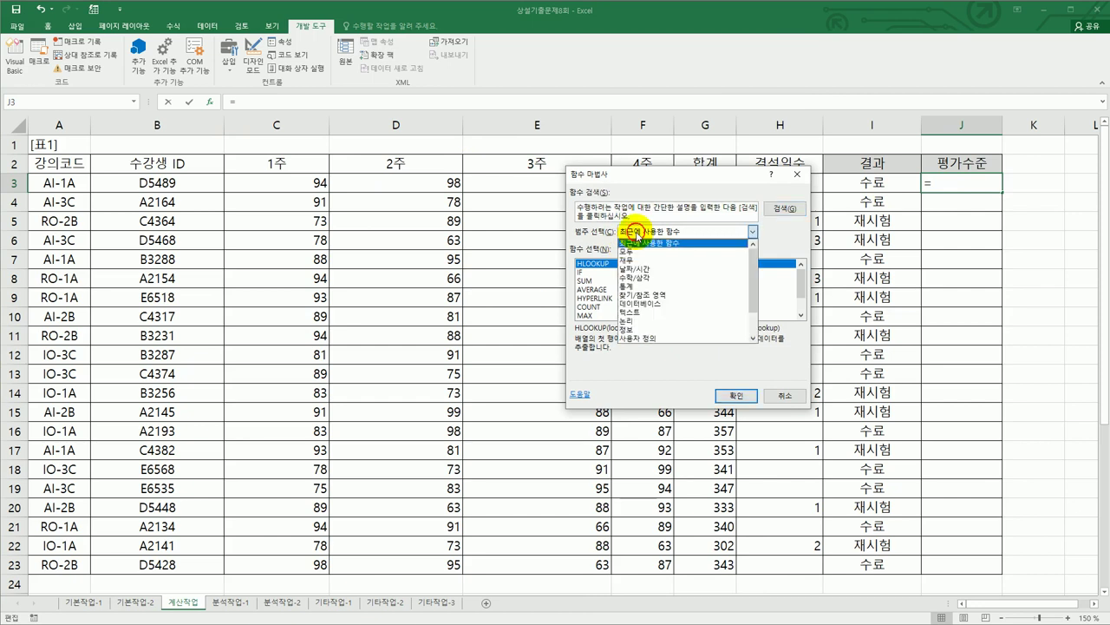
left_click(642, 338)
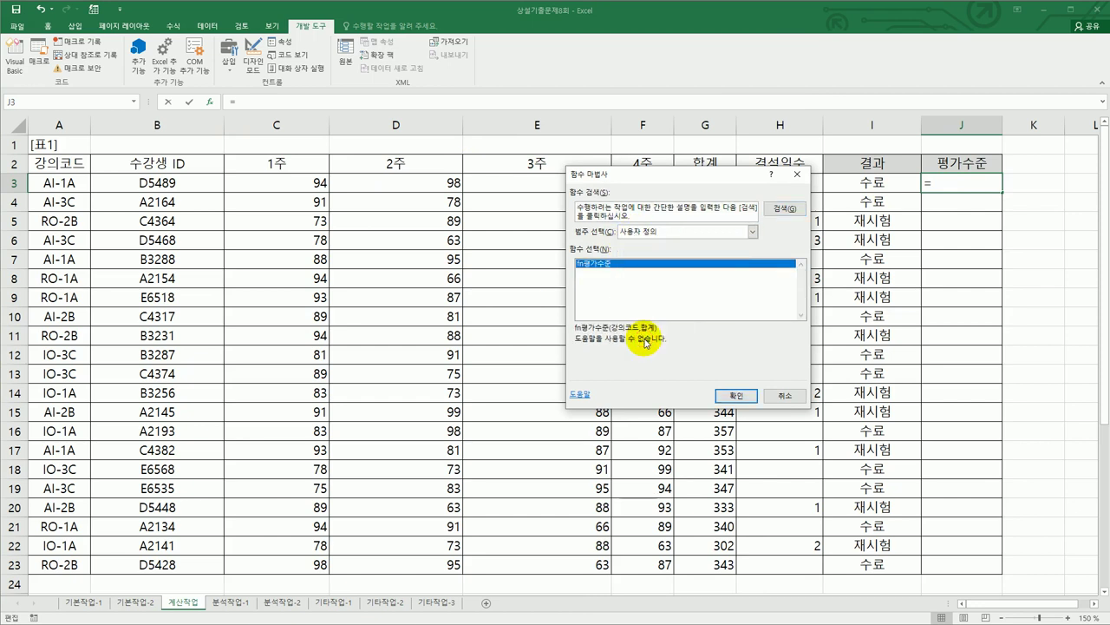
left_click(720, 395)
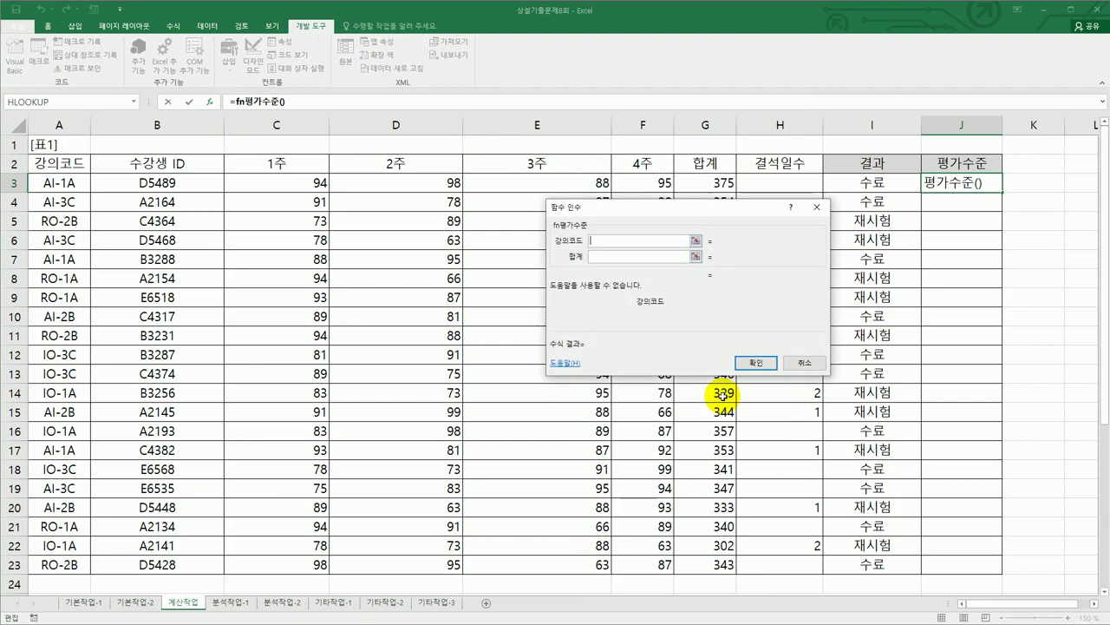
- Set the function's 강의코드 argument to A3 and its 합계 argument to G3, and enter the formula
left_click(80, 183)
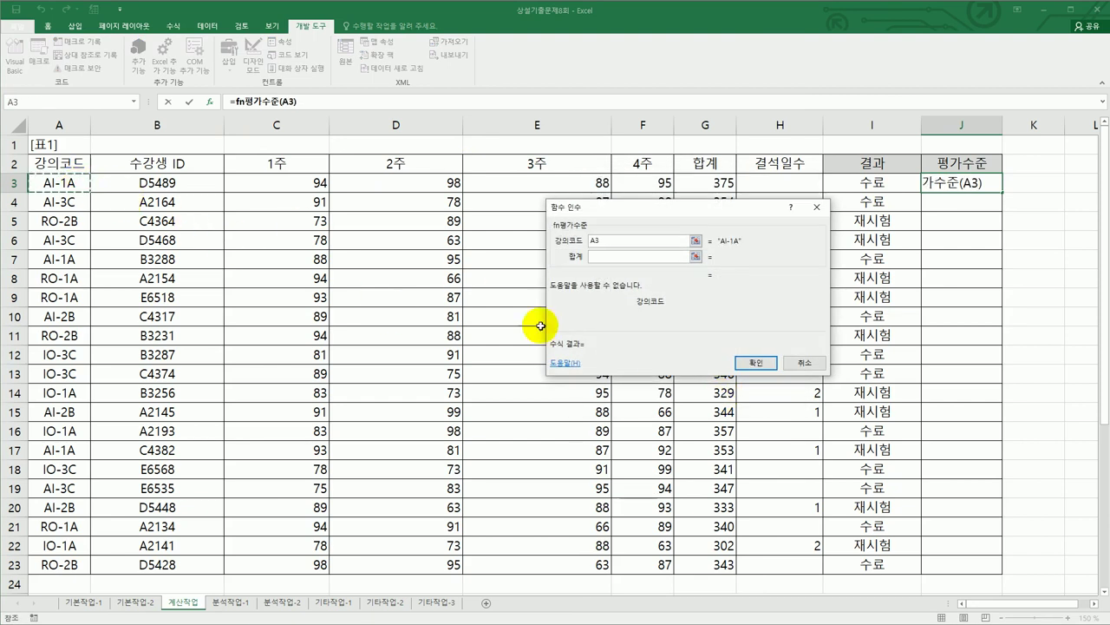
left_click(602, 256)
left_click(716, 182)
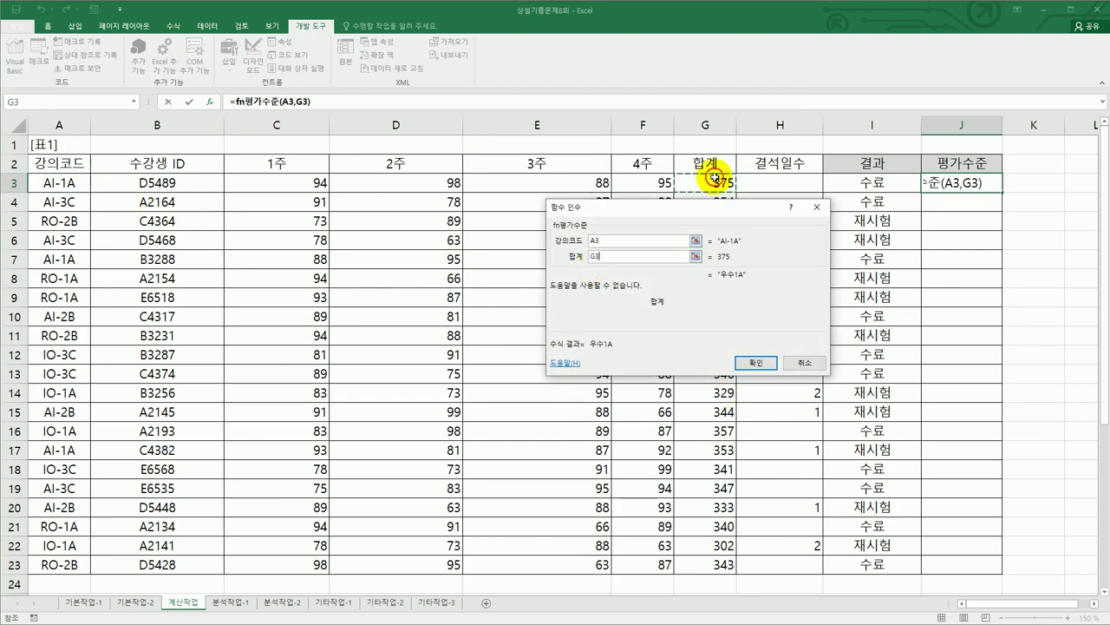
left_click(755, 361)
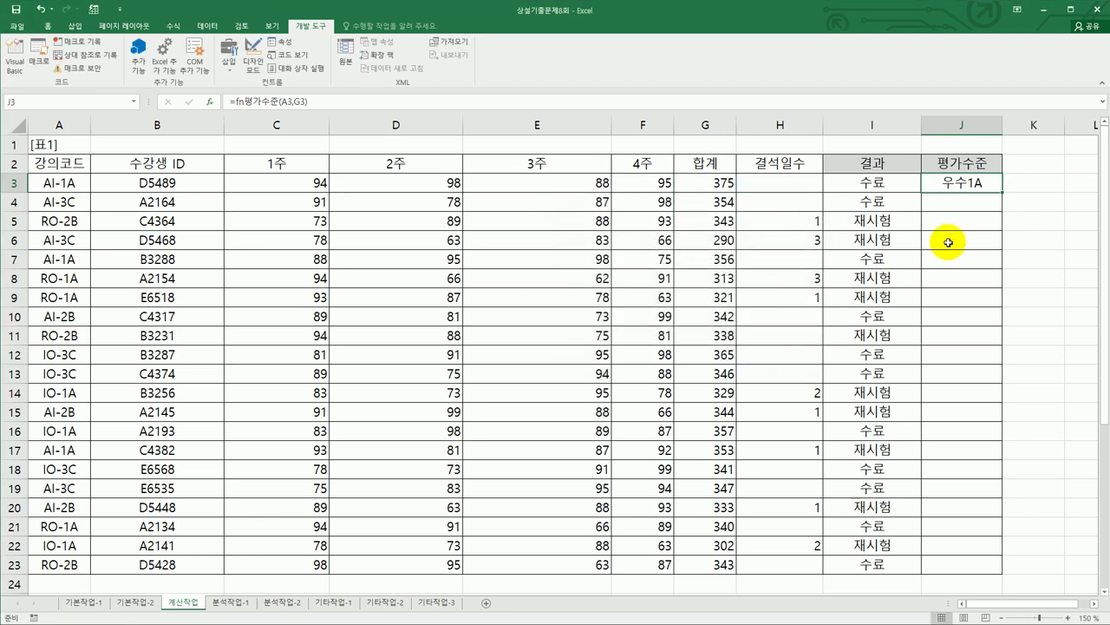
- Fill the fn평가수준 formula from J3 down the 평가수준 column to J23
double_click(1002, 191)
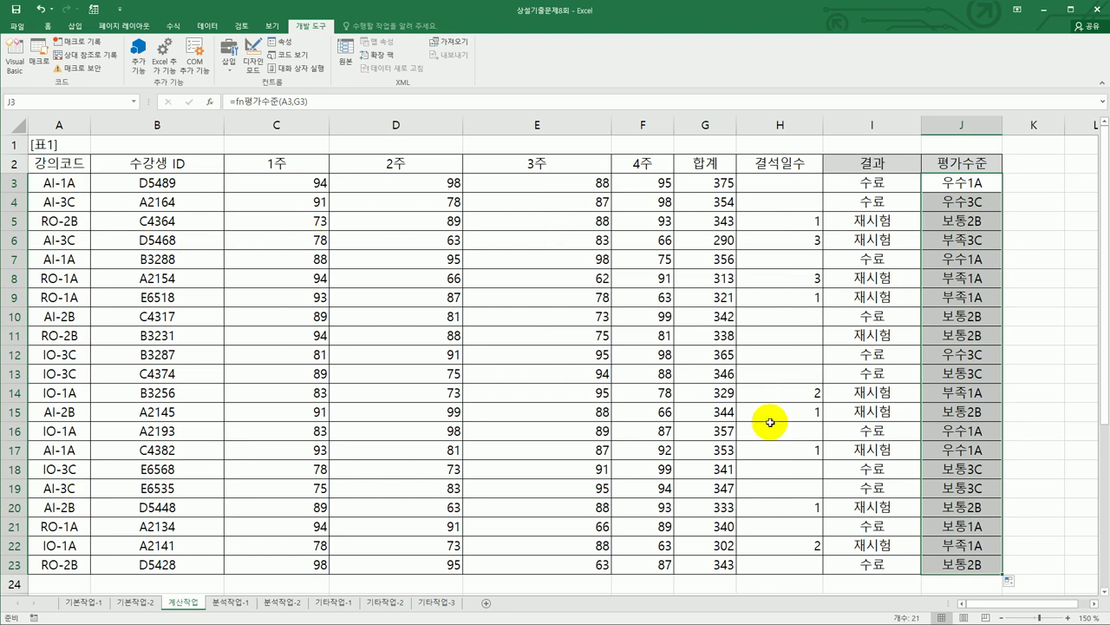
left_click_drag(960, 488, 960, 564)
left_click(961, 563)
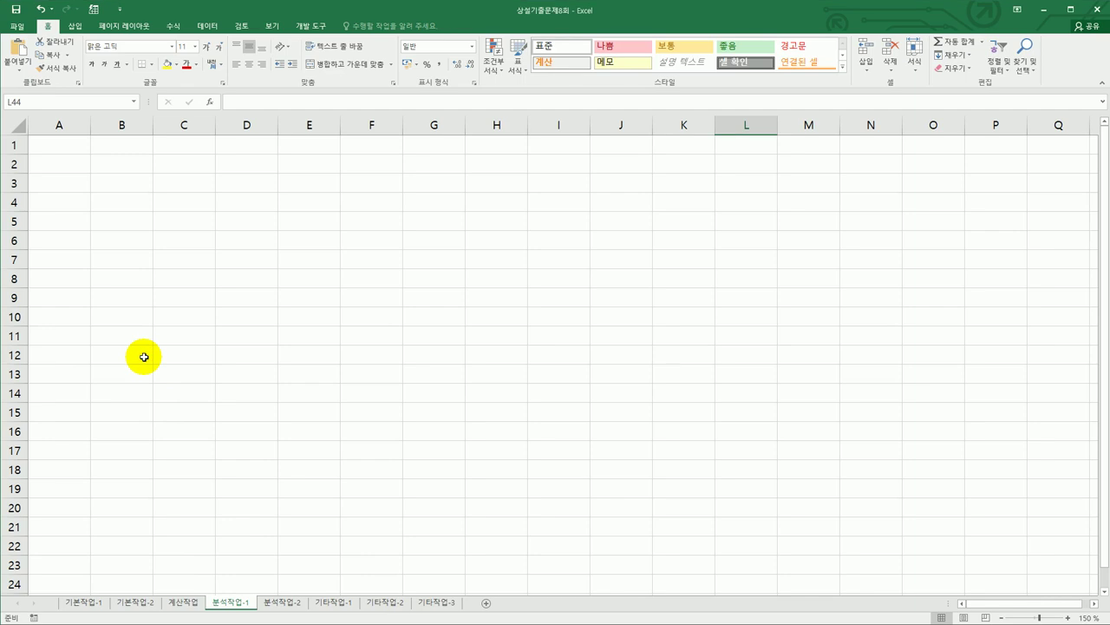
- Start an external data query at cell B2 of sheet 분석작업-1, bringing up the 데이터 원본 선택 dialog
left_click(104, 166)
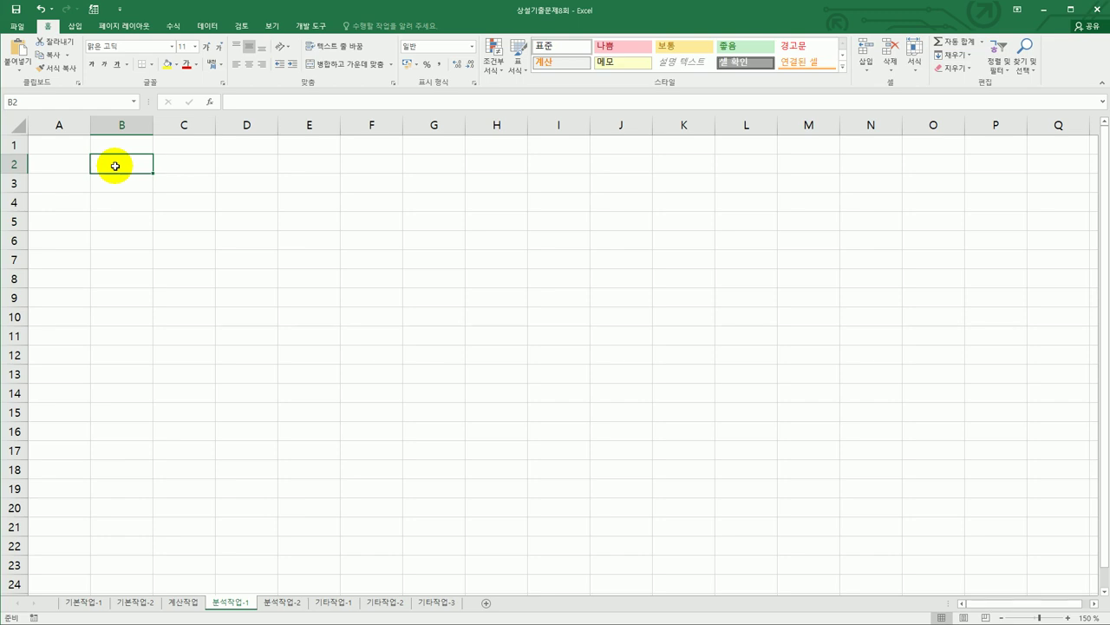
left_click(206, 28)
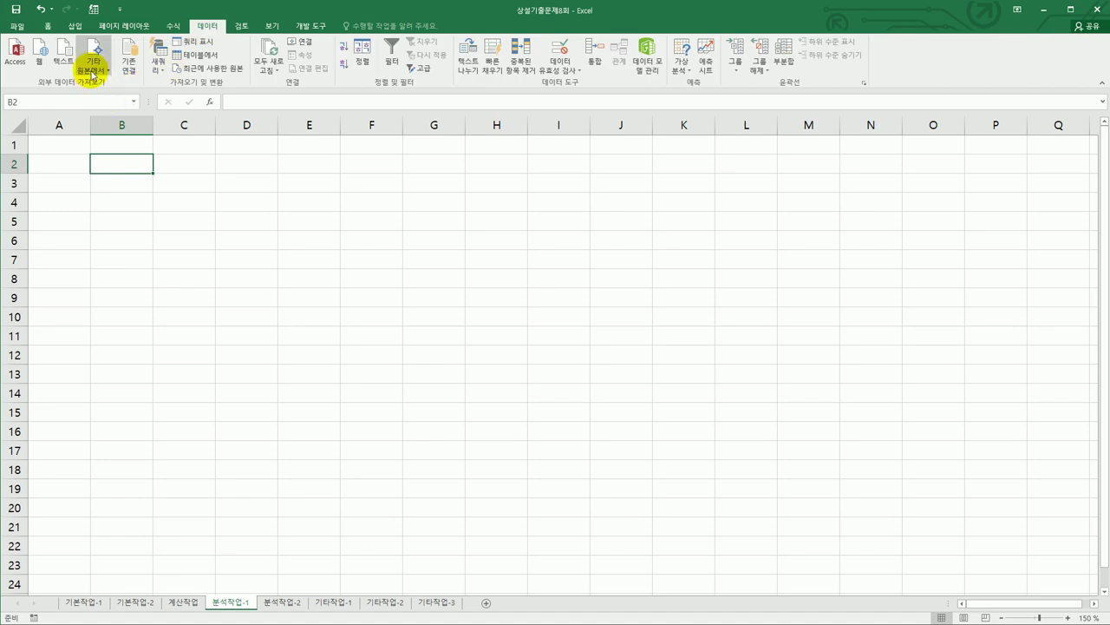
left_click(92, 63)
left_click(163, 263)
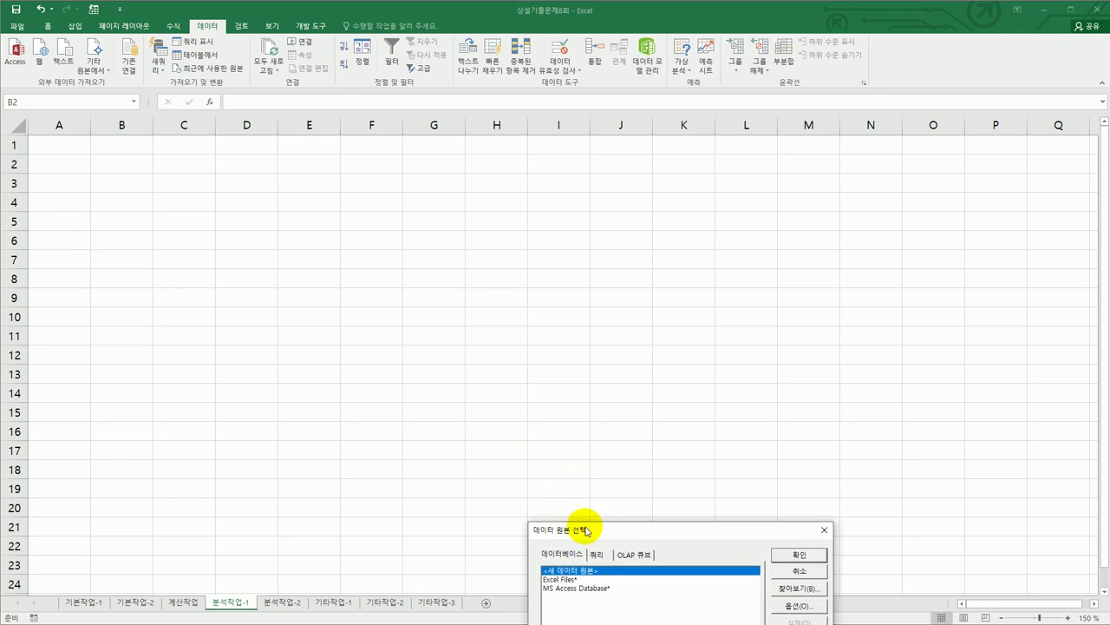
left_click_drag(598, 534, 497, 247)
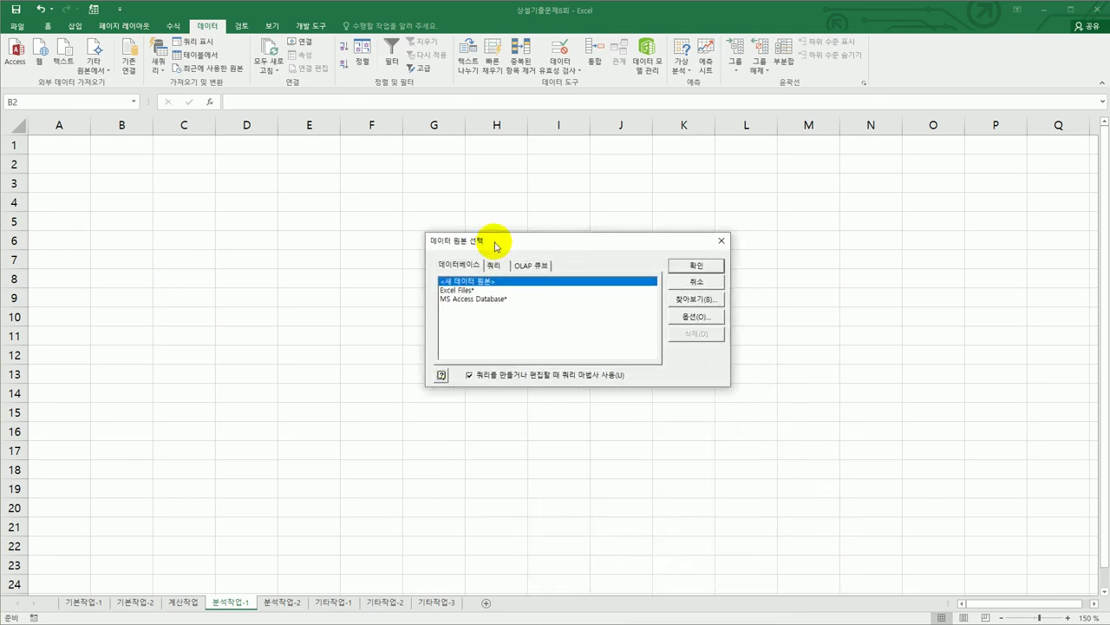
- Connect the new query to the MS Access Database source using the 성적.accdb file
left_click(489, 299)
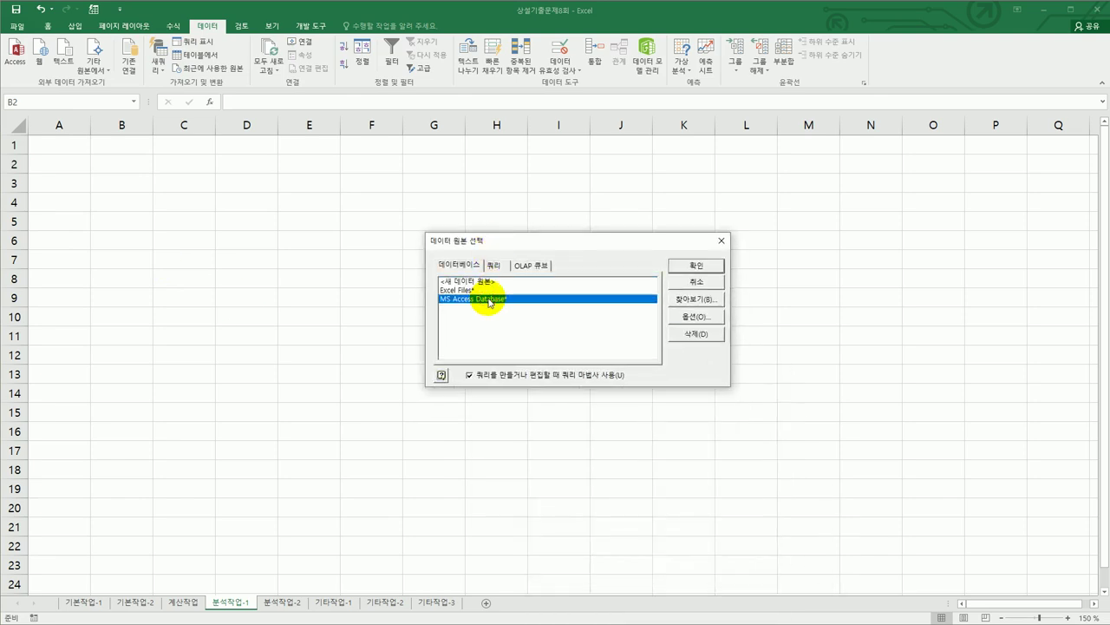
left_click(694, 267)
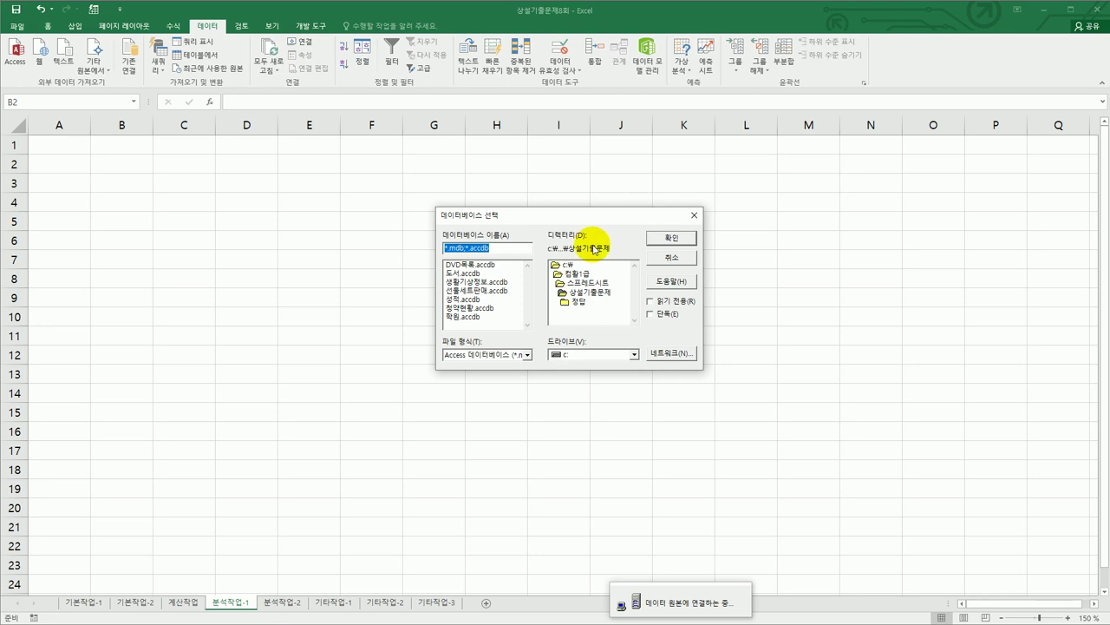
left_click(477, 300)
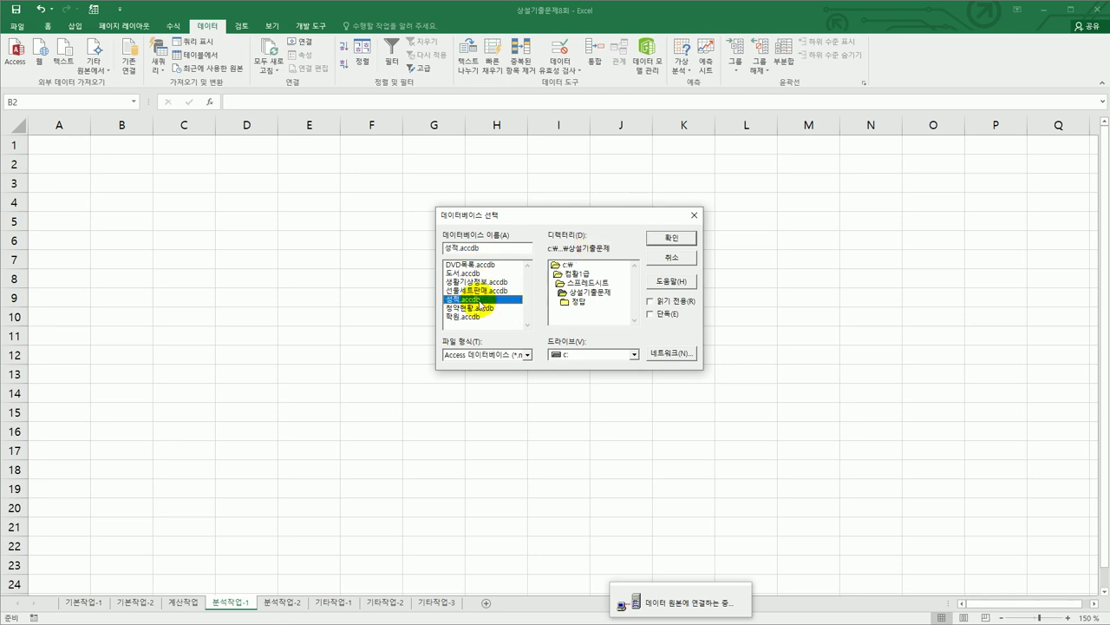
left_click(694, 238)
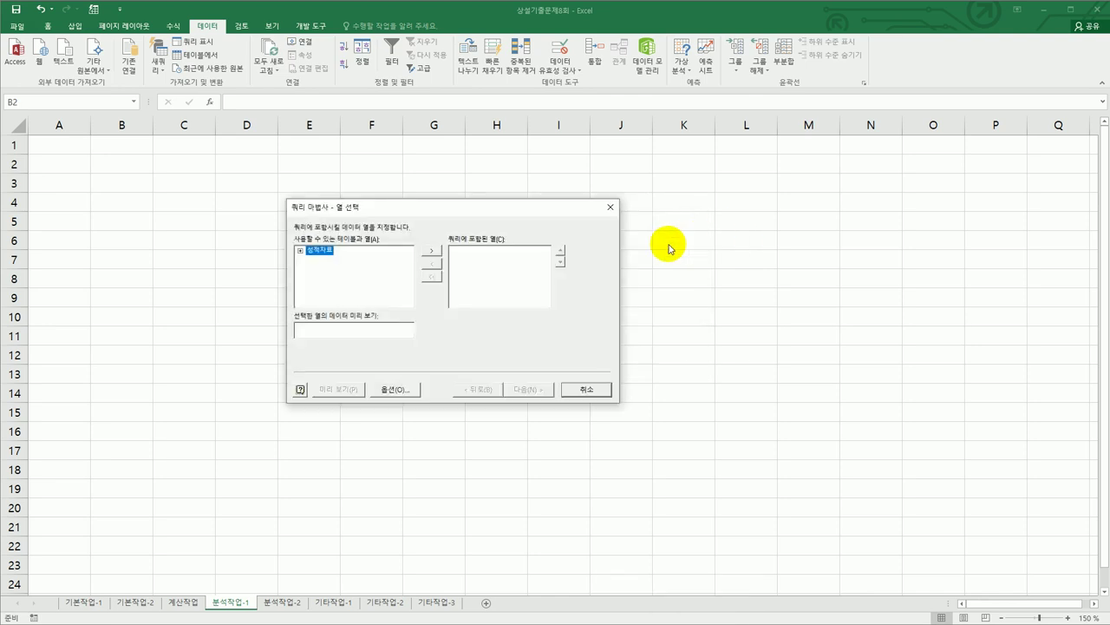
- Add the 평가일자, 성명 and 로봇공학 columns of the 성적자료 table to the query, in that order
double_click(318, 252)
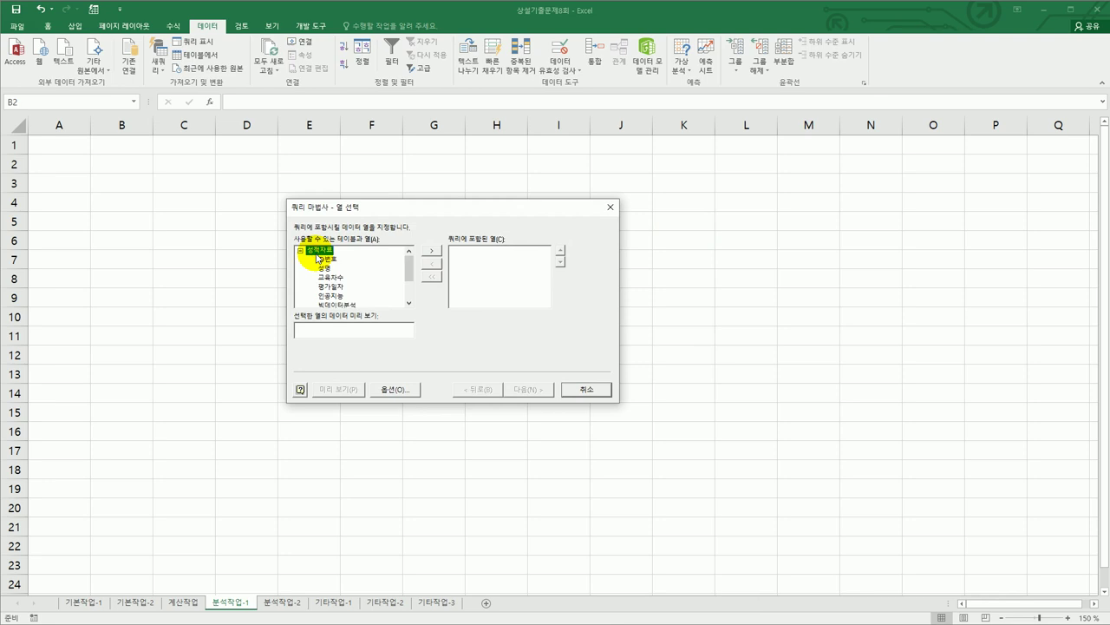
left_click_drag(409, 275, 392, 289)
left_click(332, 250)
double_click(332, 252)
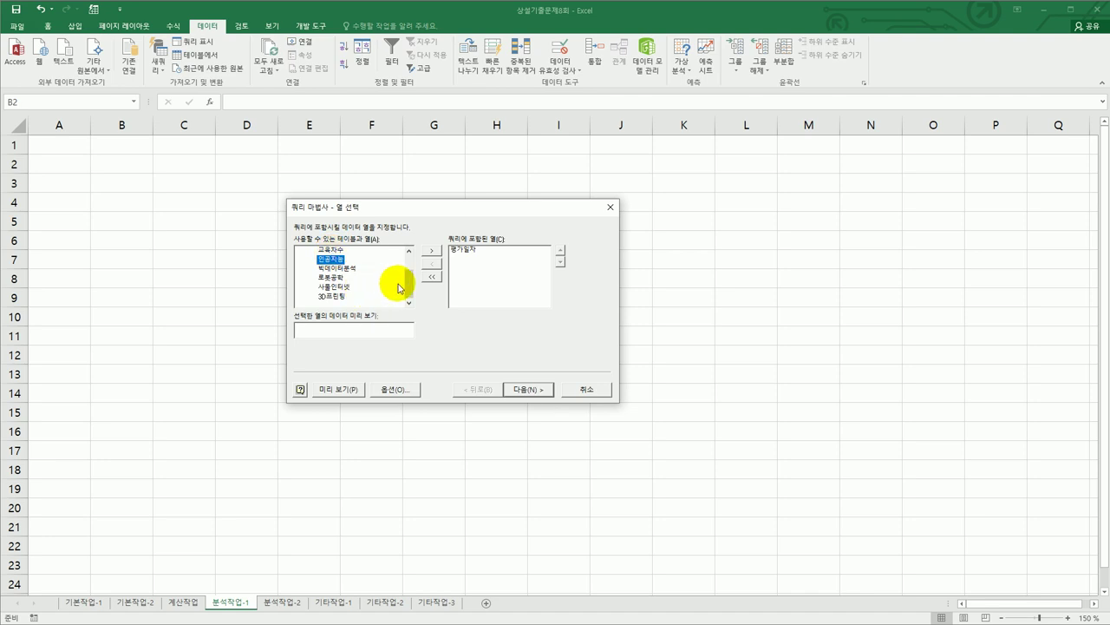
left_click_drag(409, 275, 410, 263)
double_click(326, 269)
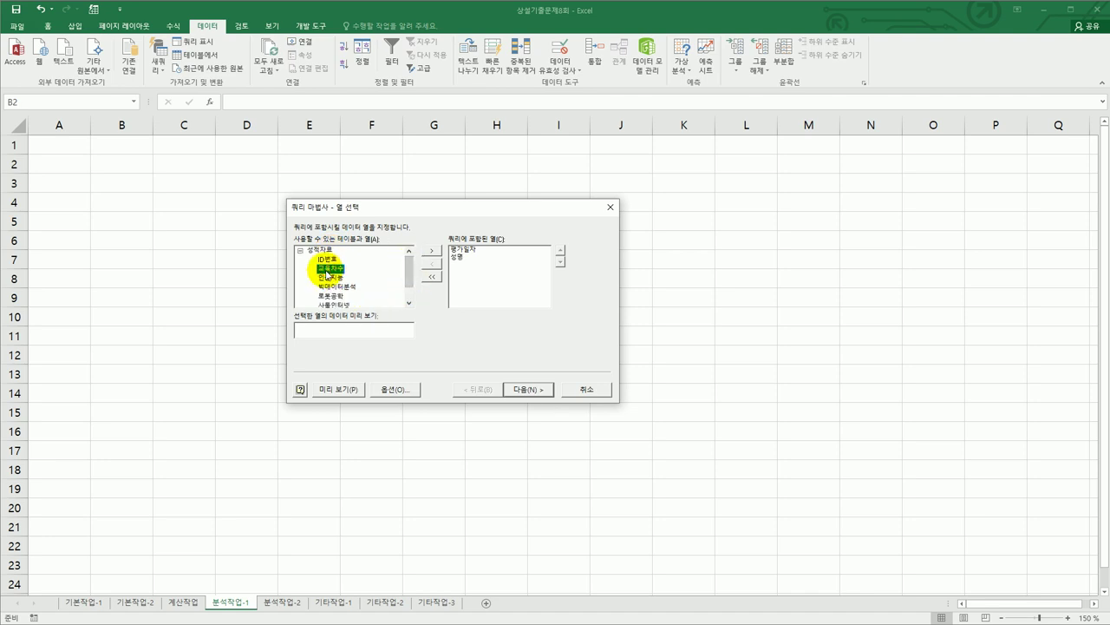
left_click(341, 298)
double_click(341, 298)
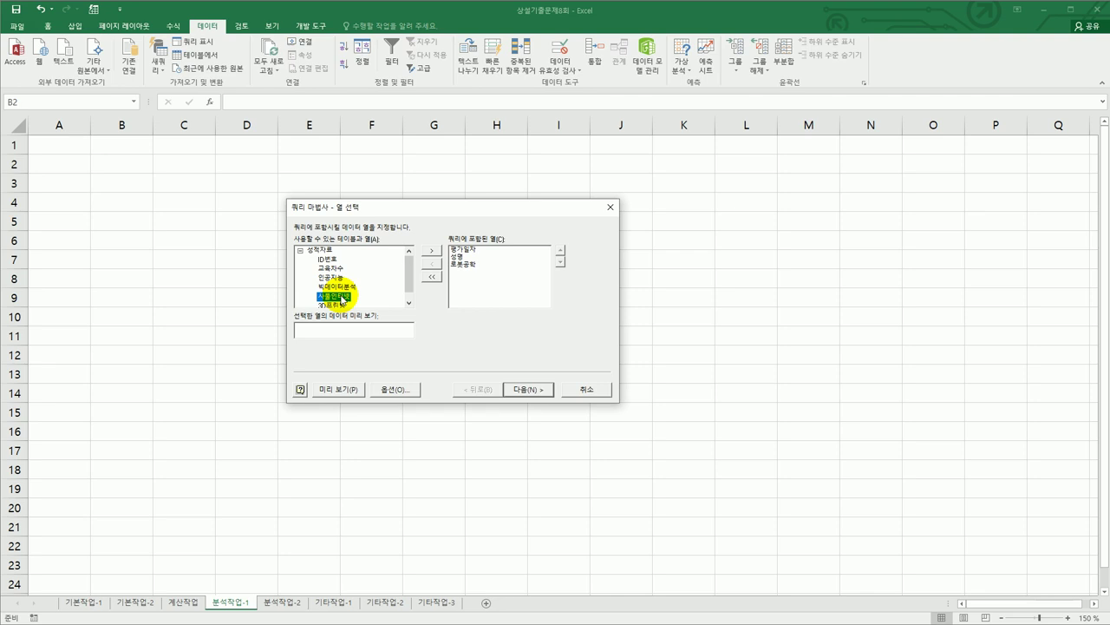
- Finish the query without filtering or sorting and import it as a PivotTable report at cell B2 of the existing worksheet
left_click(525, 390)
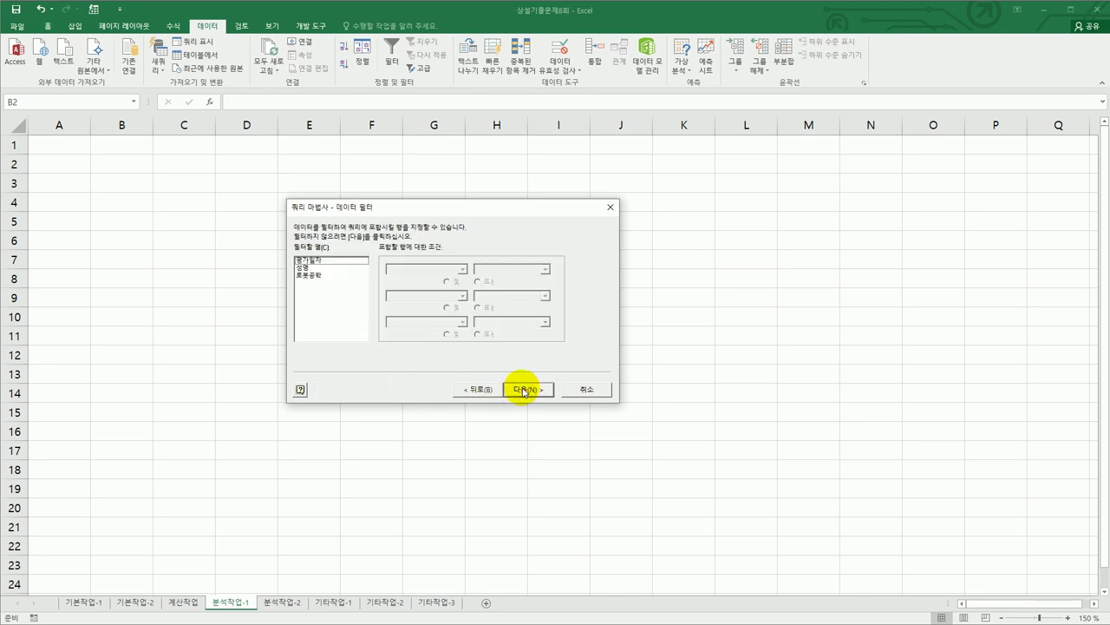
left_click(525, 390)
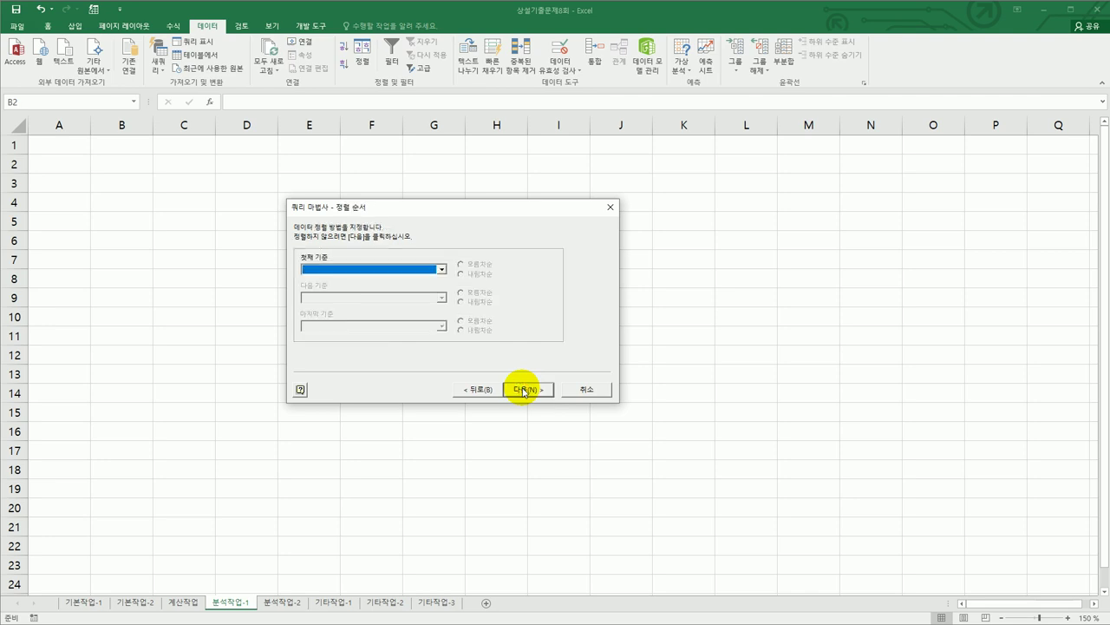
left_click(525, 389)
left_click(523, 389)
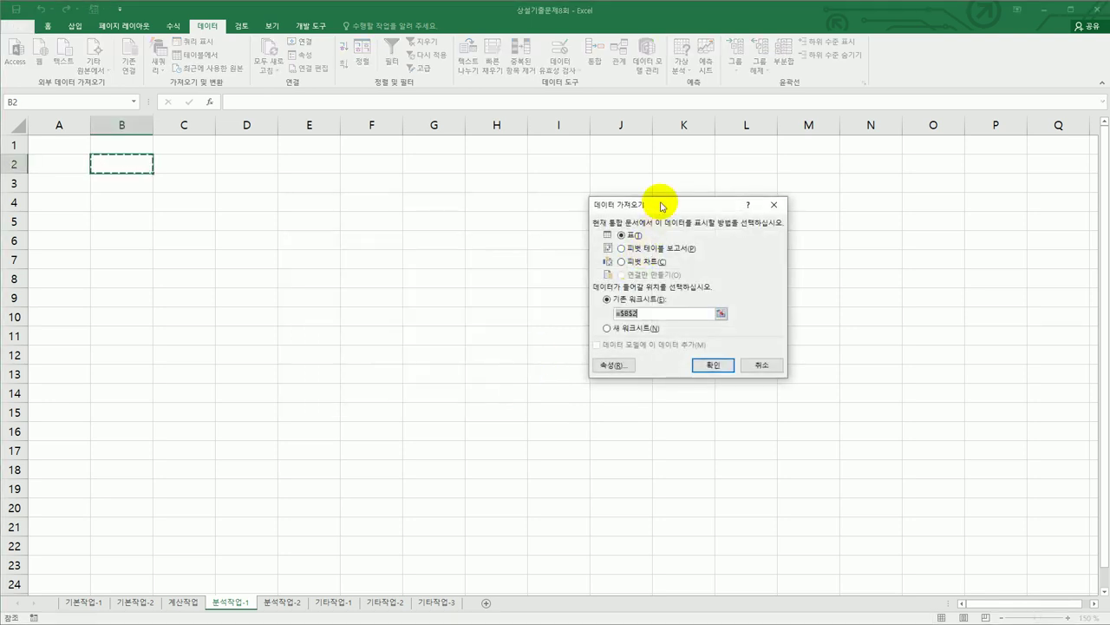
left_click_drag(650, 206, 464, 254)
left_click(455, 296)
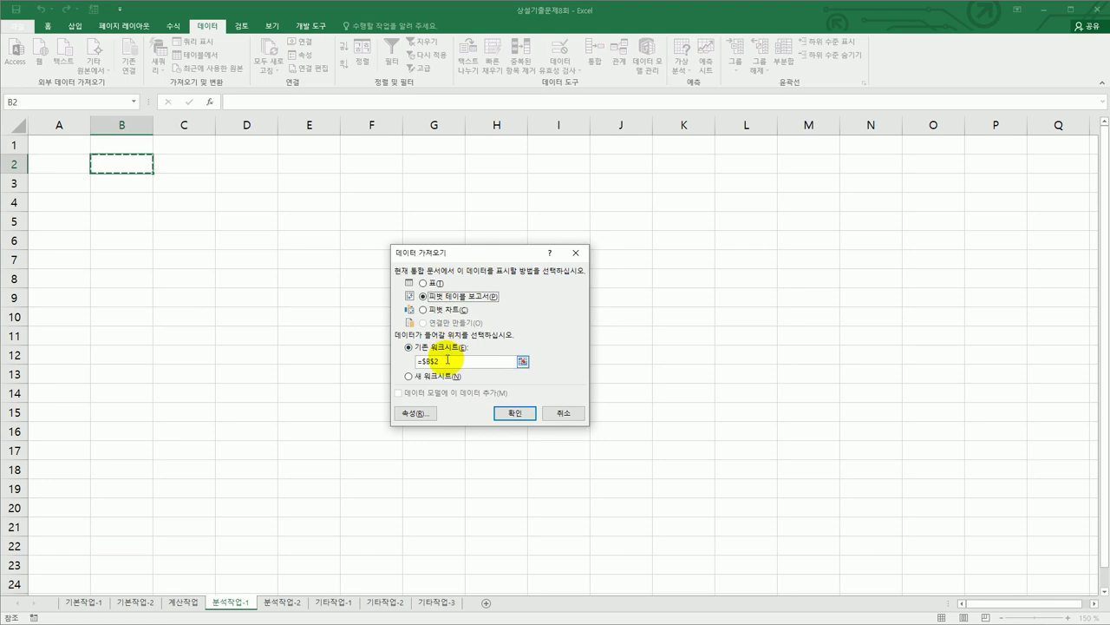
left_click(513, 414)
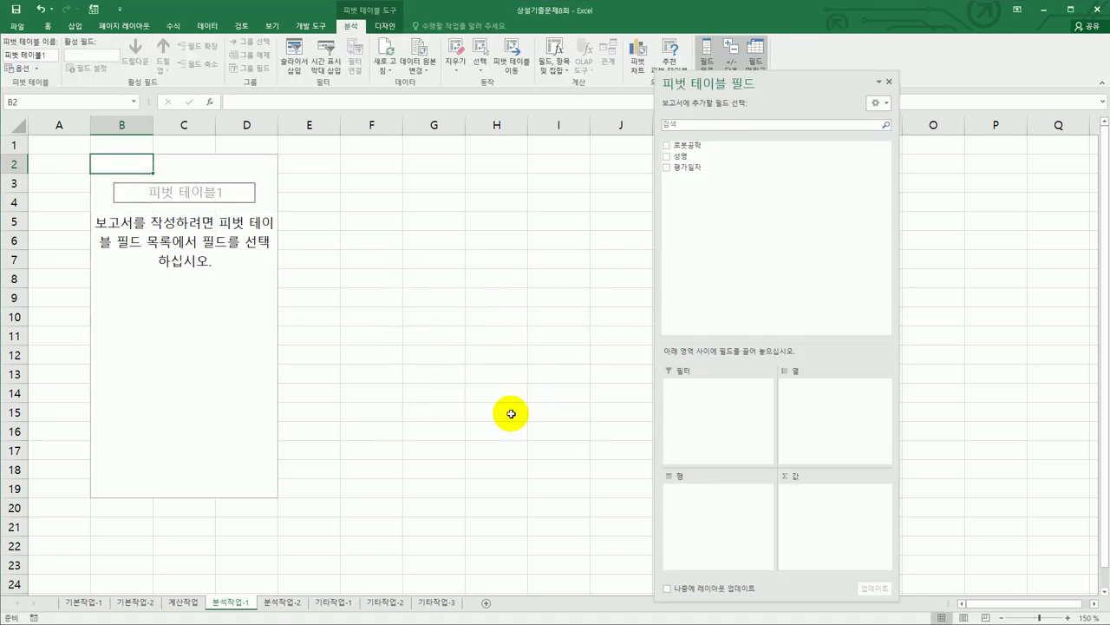
- Place 평가일자 in the pivot table's rows, and 성명 and 로봇공학 in its values
left_click_drag(682, 167, 695, 529)
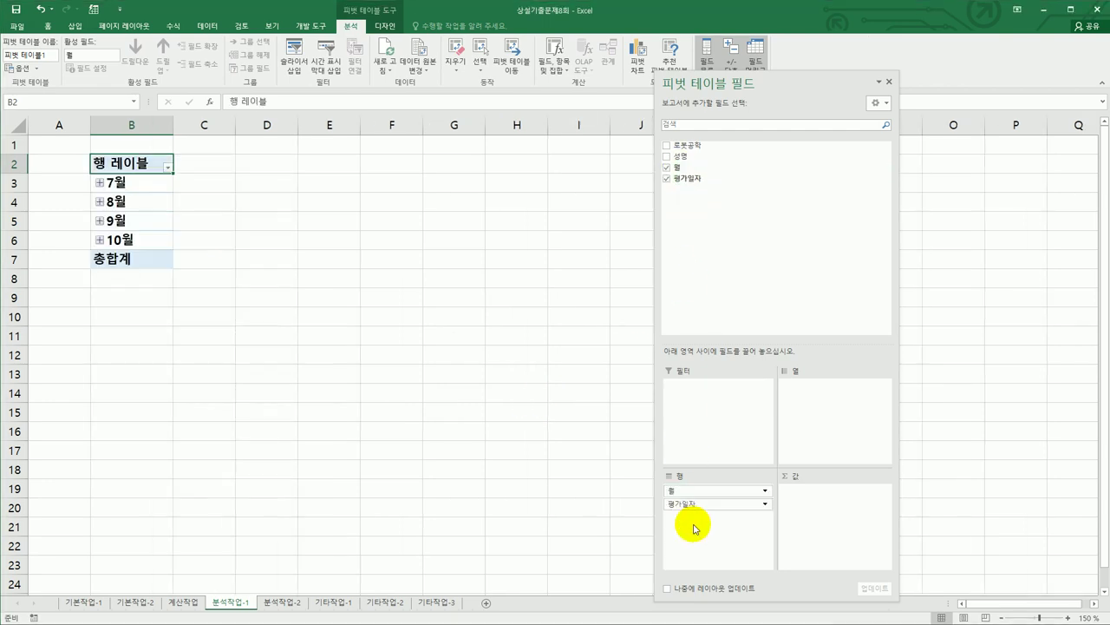
left_click_drag(694, 158, 790, 522)
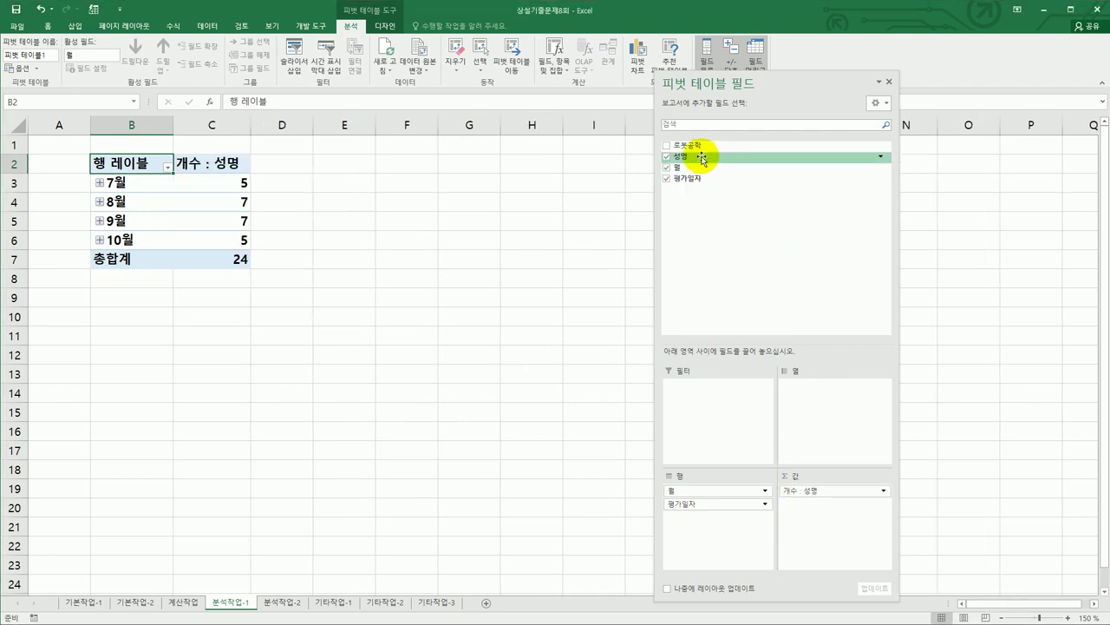
left_click_drag(699, 149, 832, 526)
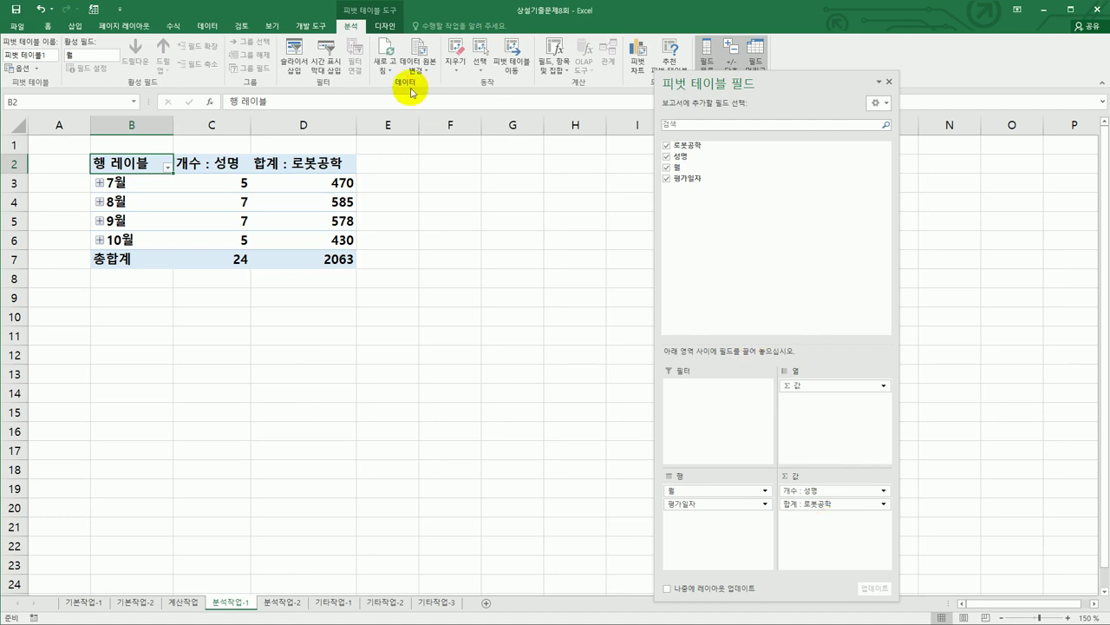
- Set the pivot table's report layout to outline form (개요 형식)
left_click(389, 33)
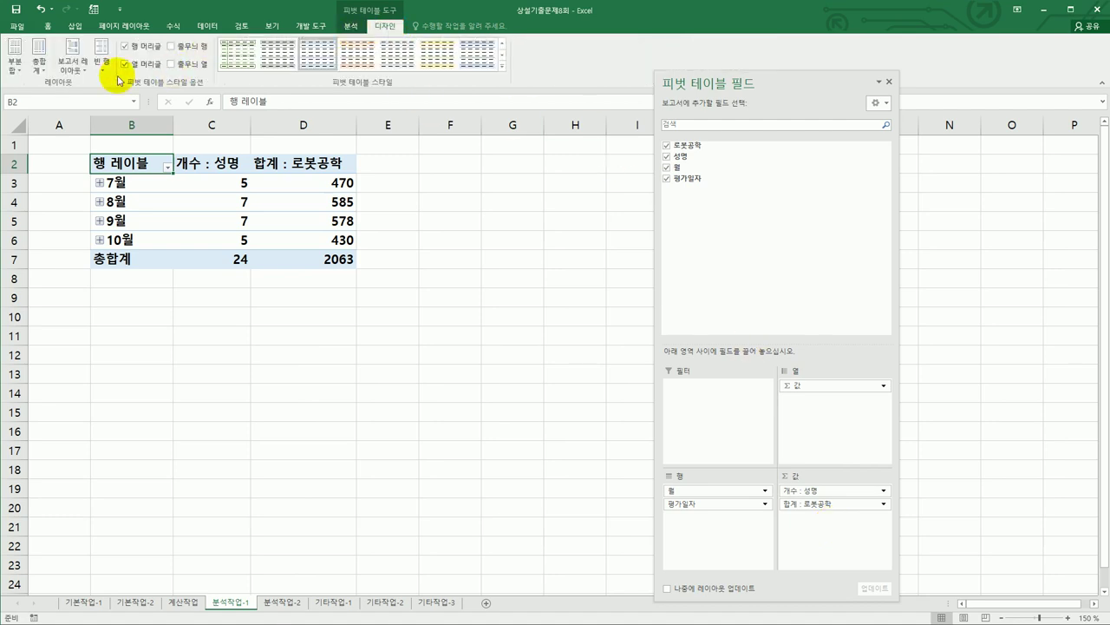
left_click(78, 78)
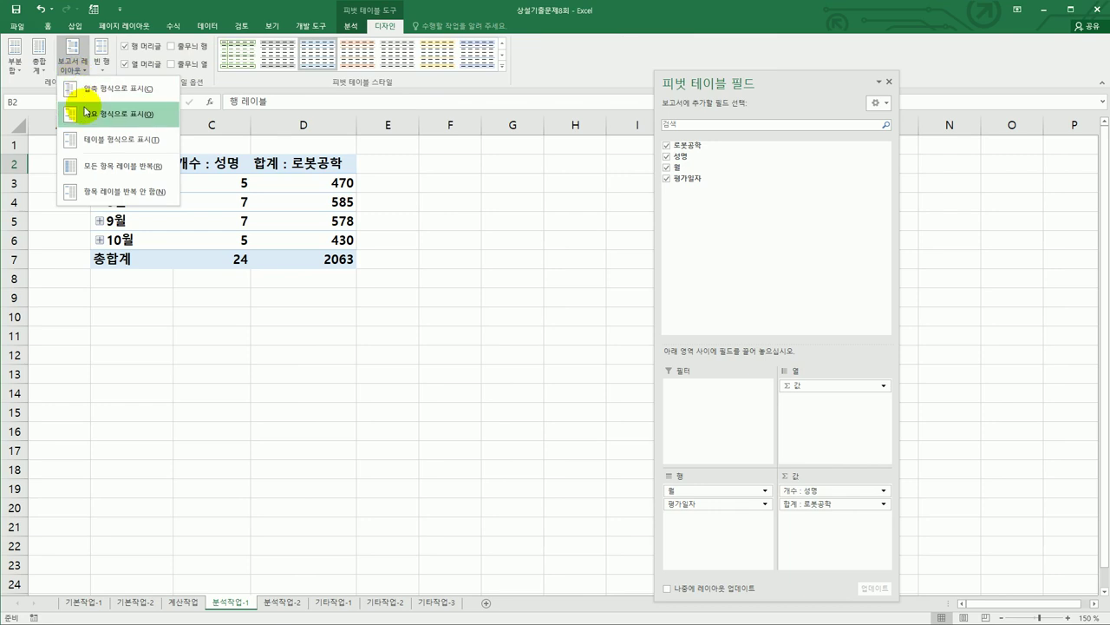
left_click(89, 113)
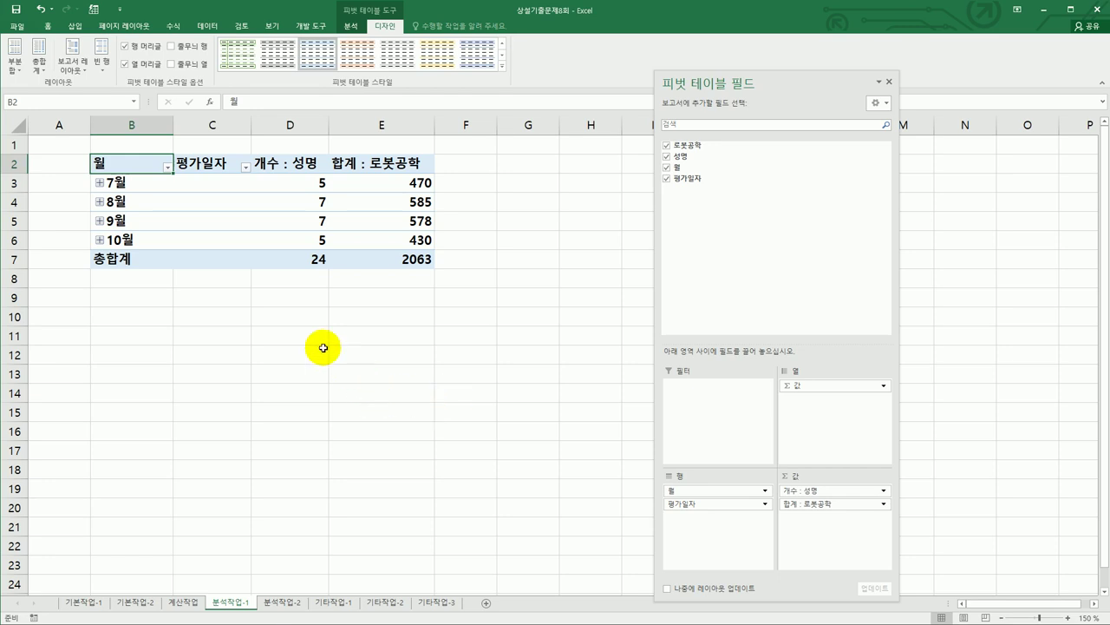
- Group the 평가일자 row labels by days only, in intervals of 20 days
left_click(126, 184)
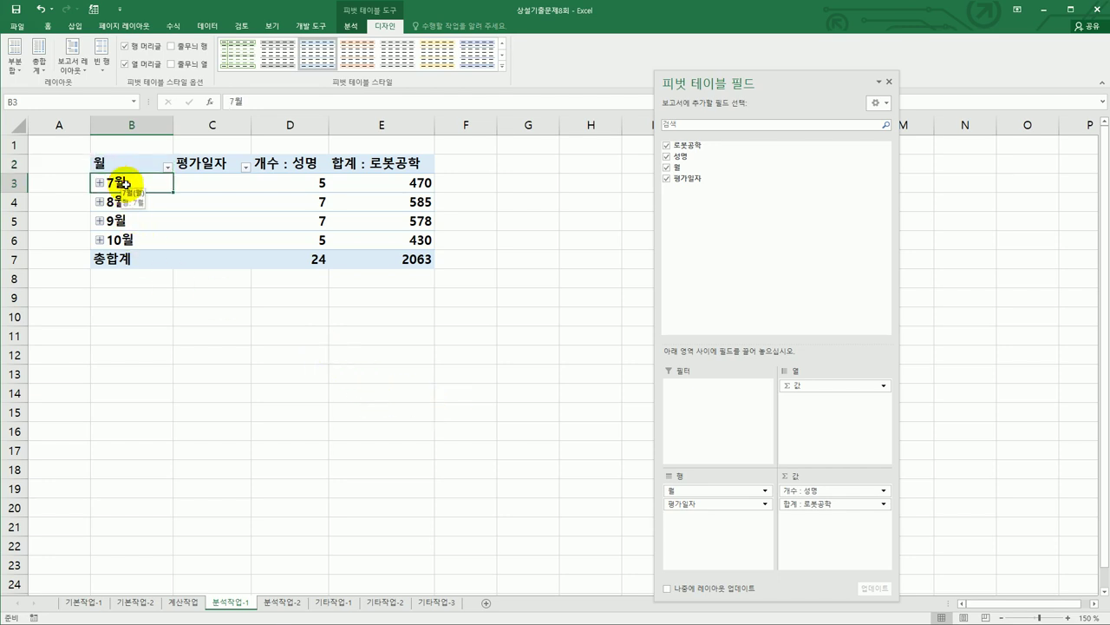
right_click(126, 184)
left_click(193, 299)
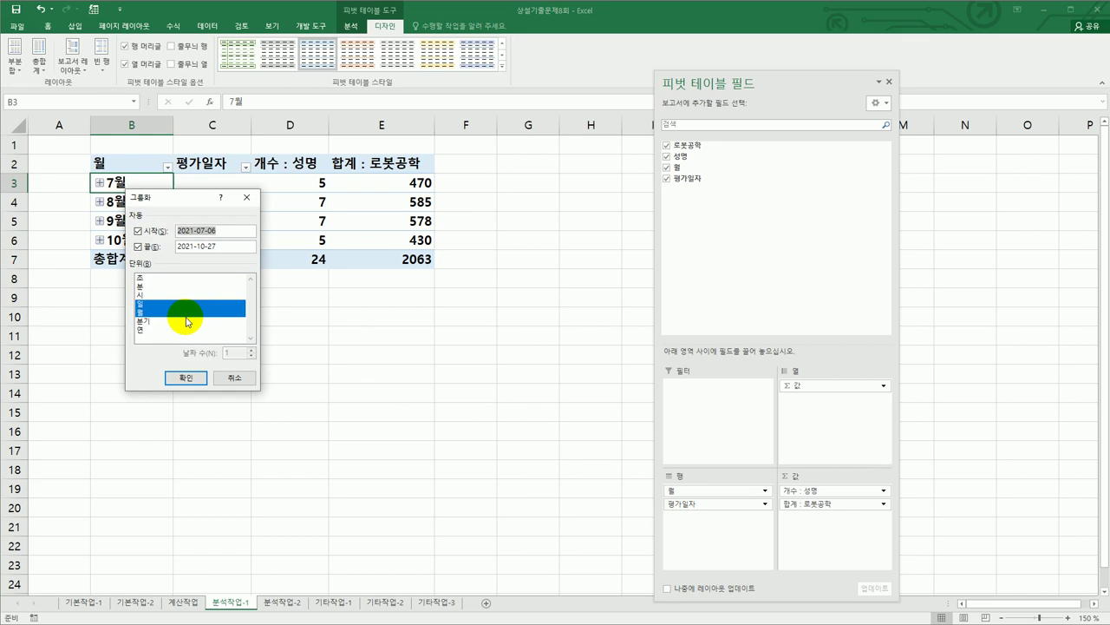
left_click(185, 314)
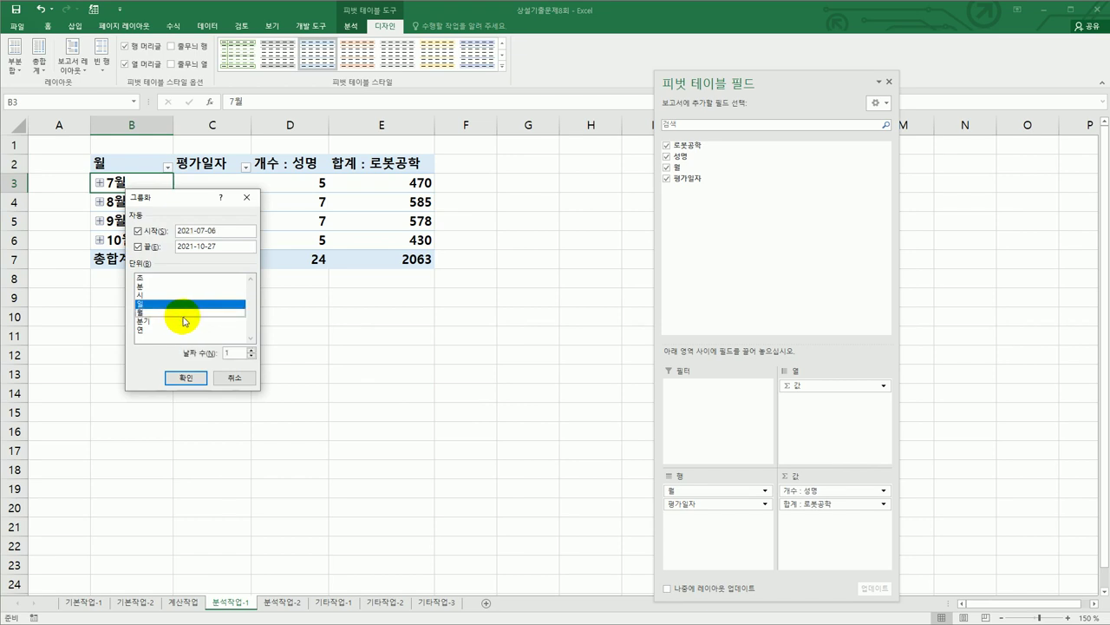
left_click(224, 353)
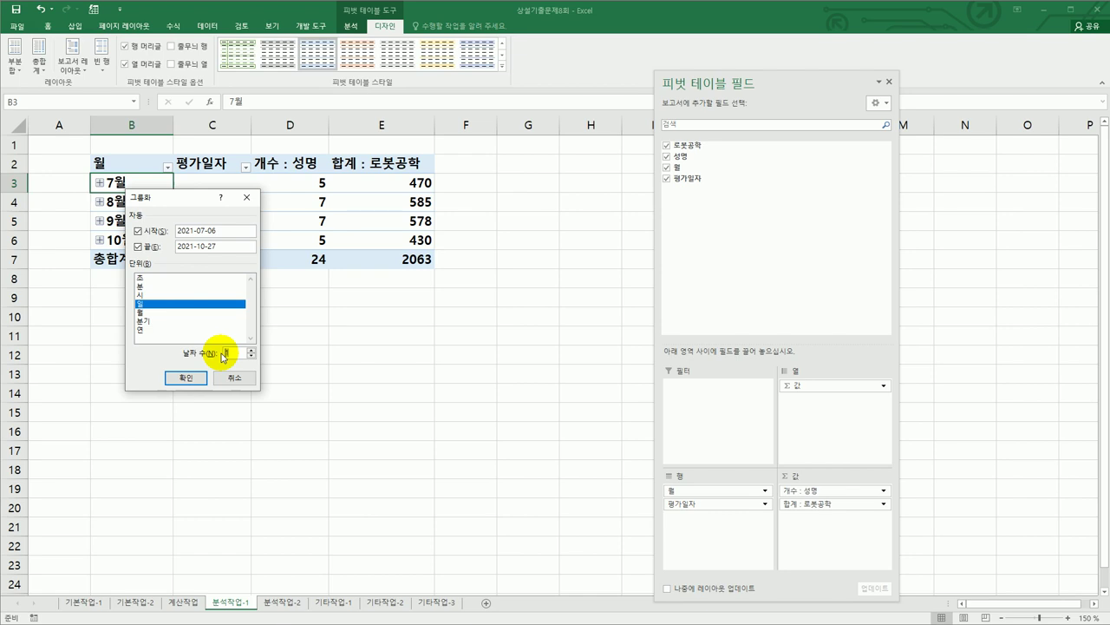
type("20")
left_click(185, 378)
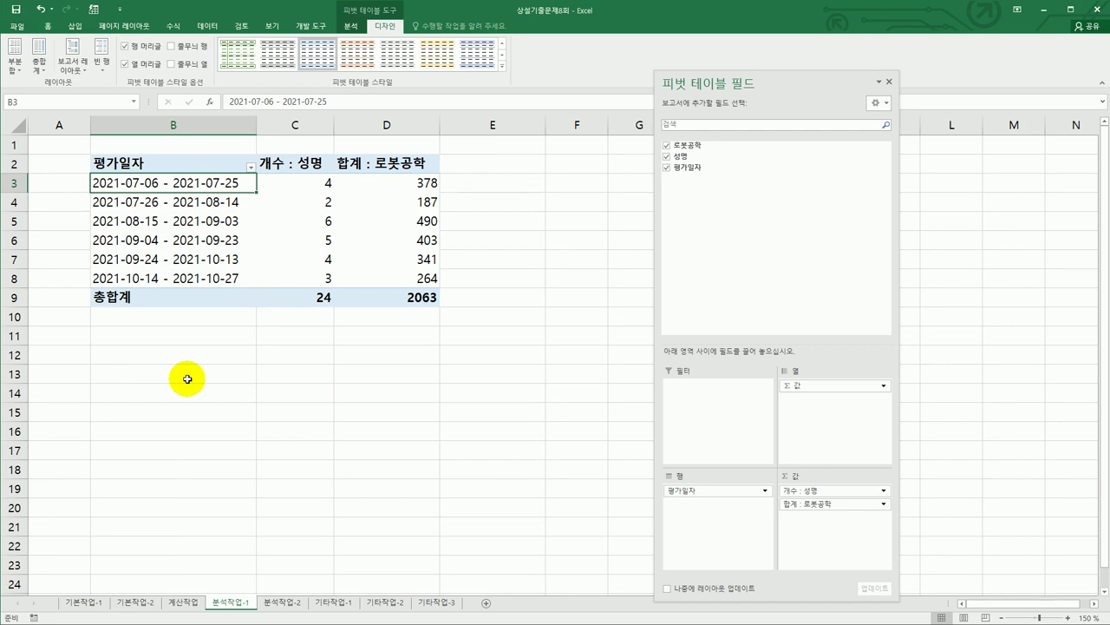
- Summarize the 로봇공학 value field by average (평균) and format it as a number with 0 decimal places
left_click(359, 167)
left_click_drag(359, 168, 359, 168)
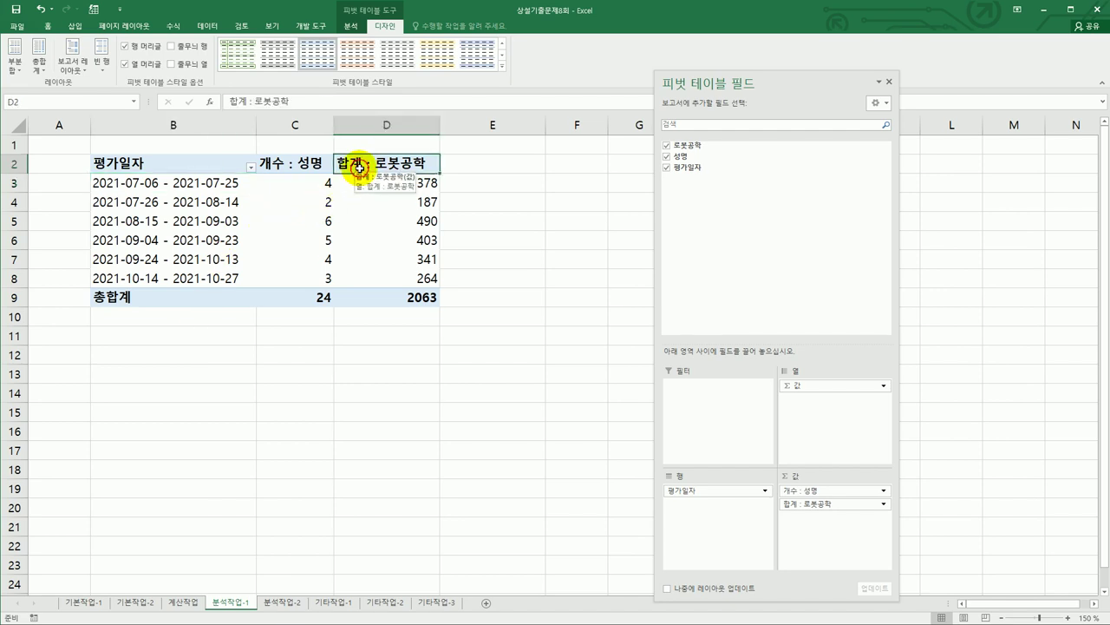
double_click(359, 167)
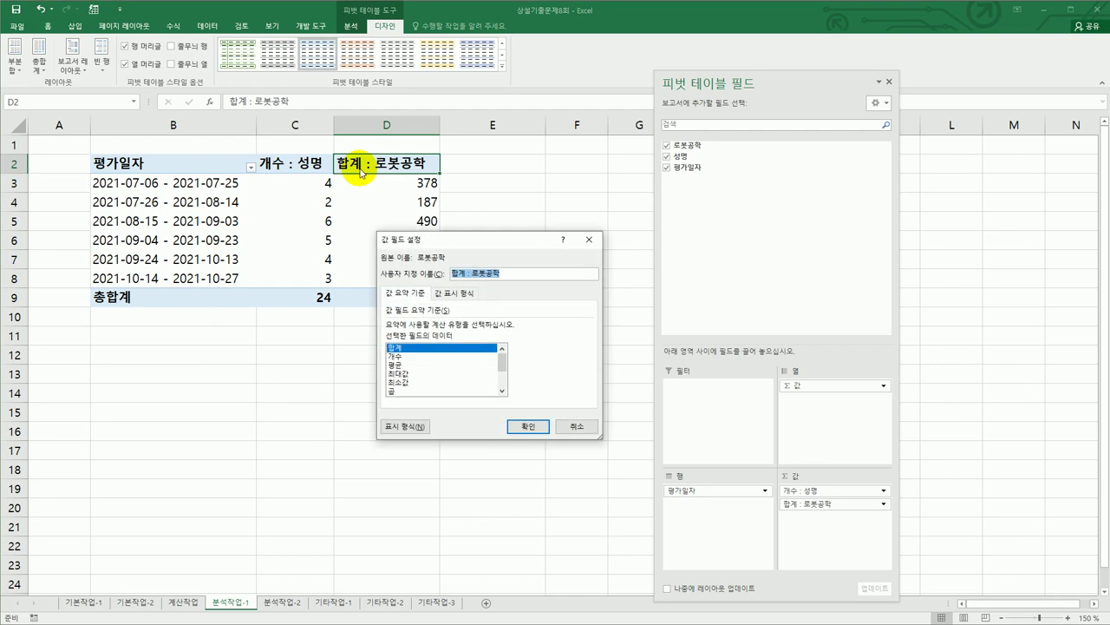
left_click(403, 365)
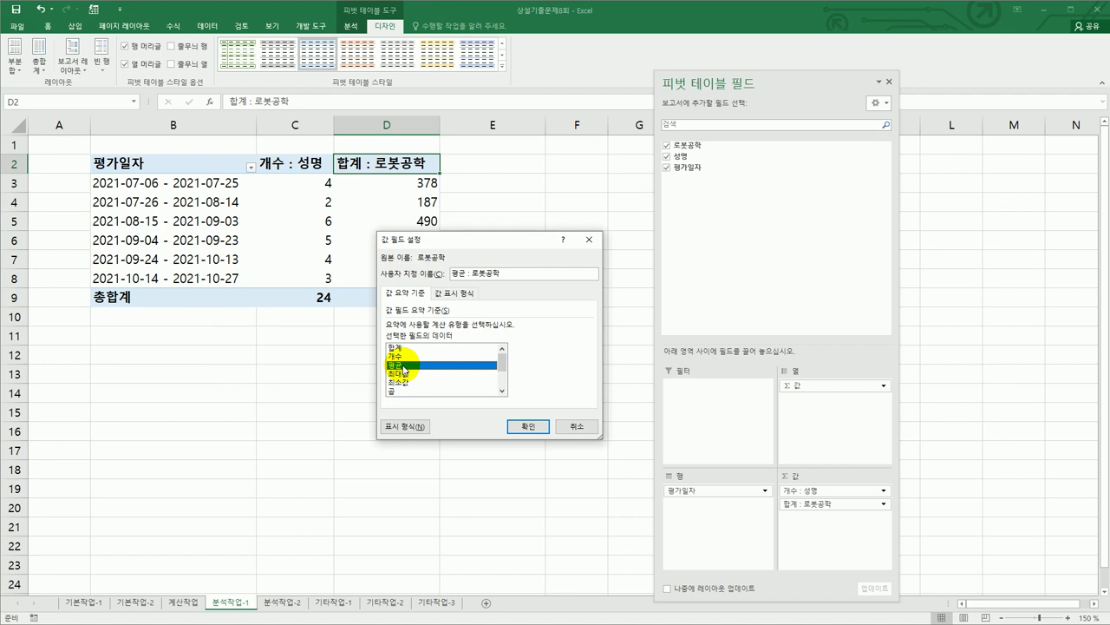
left_click(405, 426)
left_click_drag(479, 190, 784, 162)
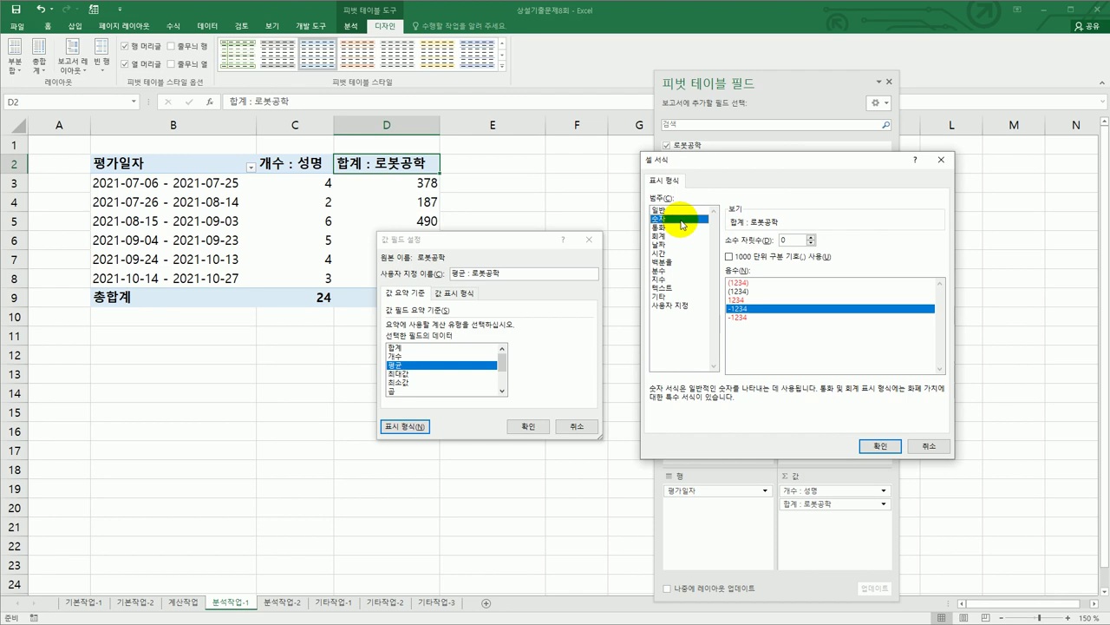
left_click(879, 448)
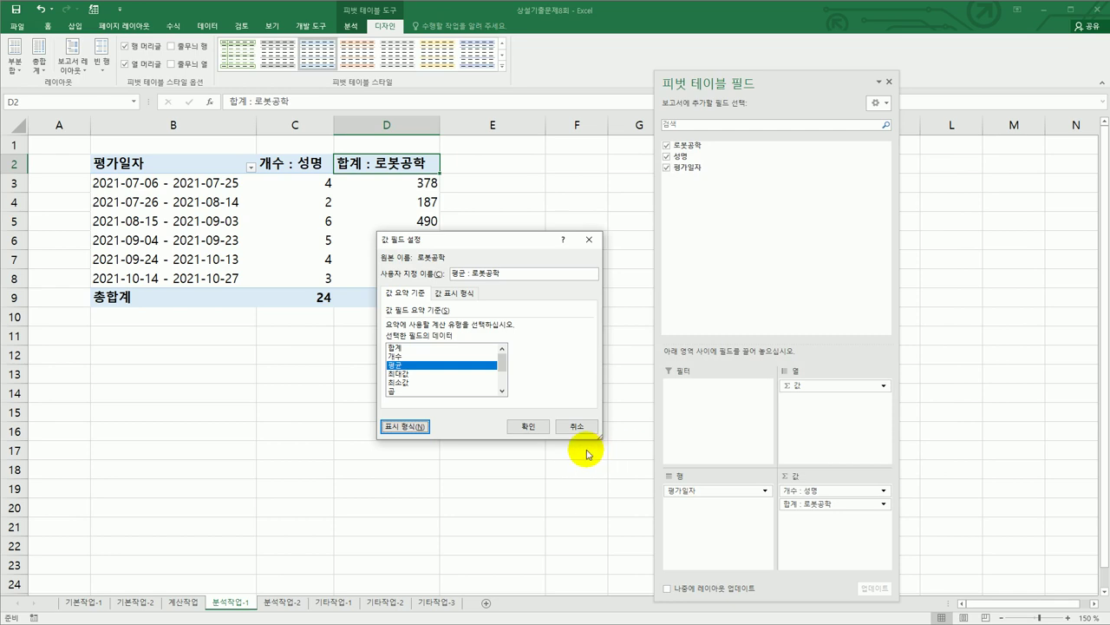
left_click(535, 430)
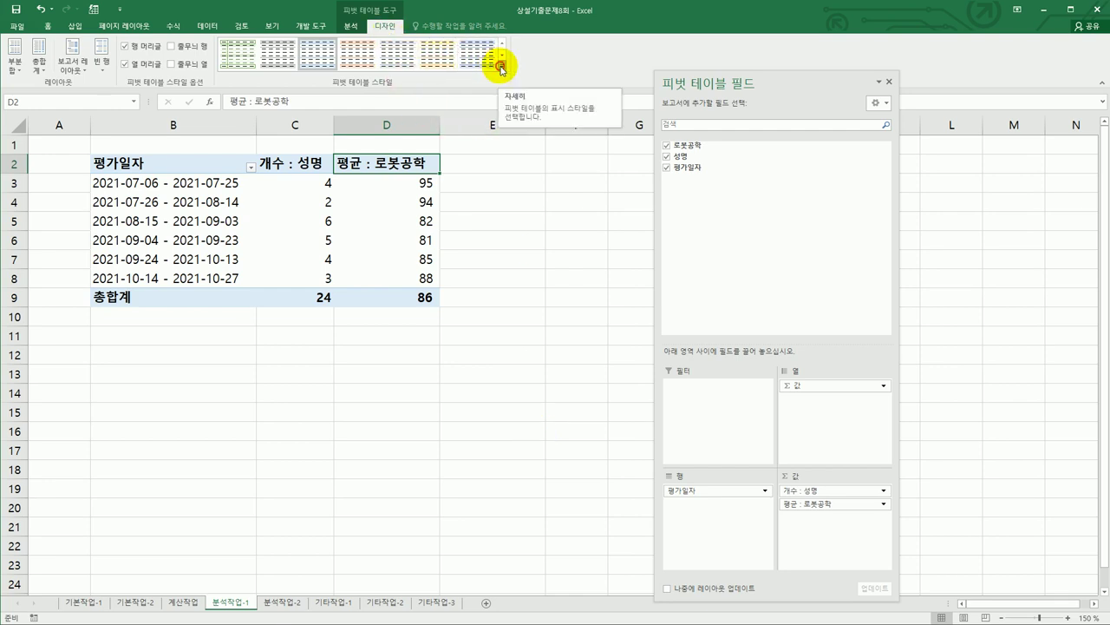
- Apply the fourth, gray style in the first row of the Medium (보통) group to the pivot table
left_click(502, 70)
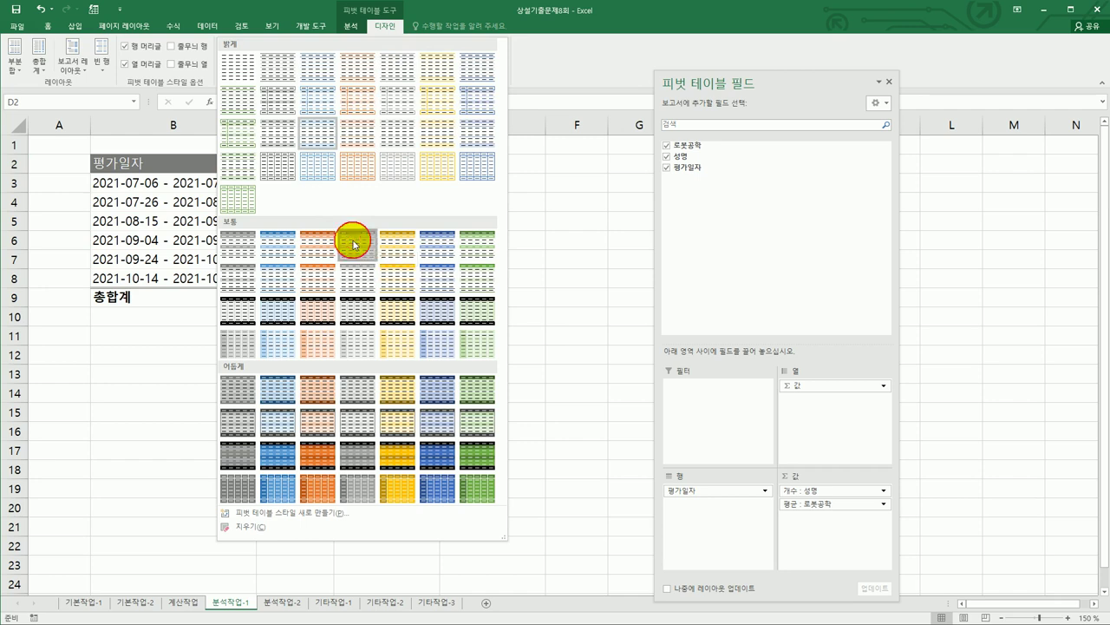
left_click(354, 245)
left_click(543, 419)
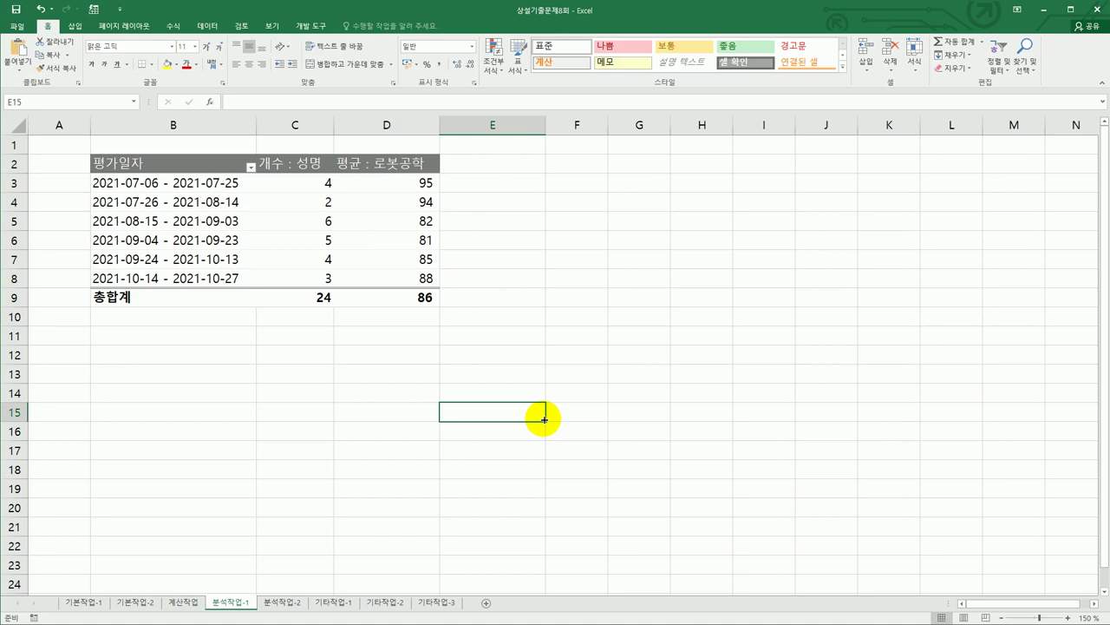
- On the 분석작업-2 sheet, start a data validation rule for E3:H17 that allows custom (사용자 지정) criteria
left_click(291, 601)
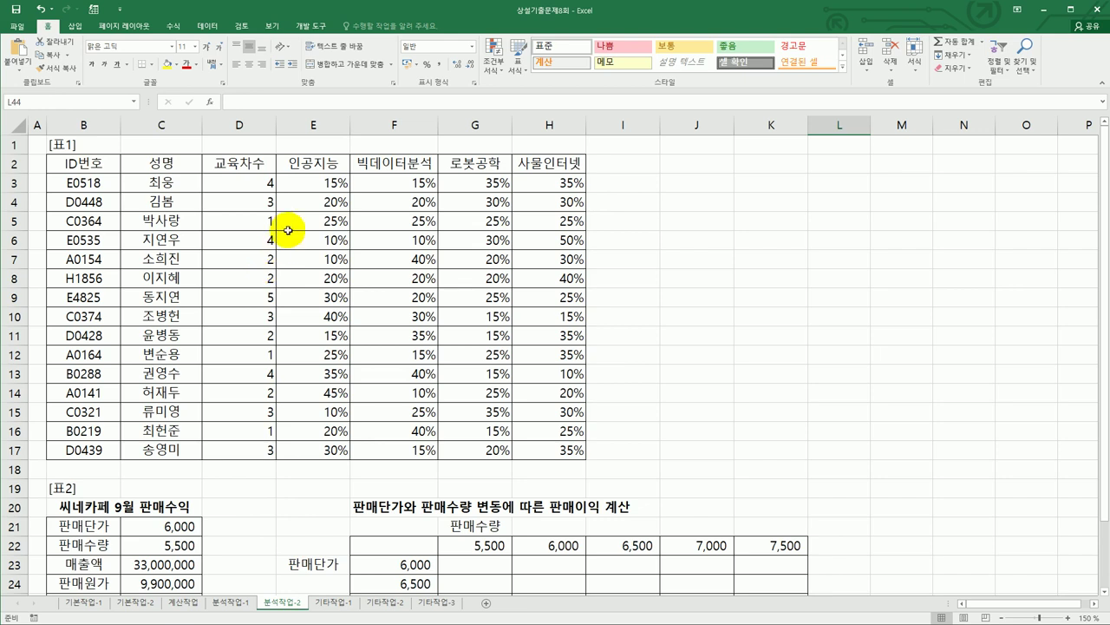
left_click_drag(326, 181, 548, 446)
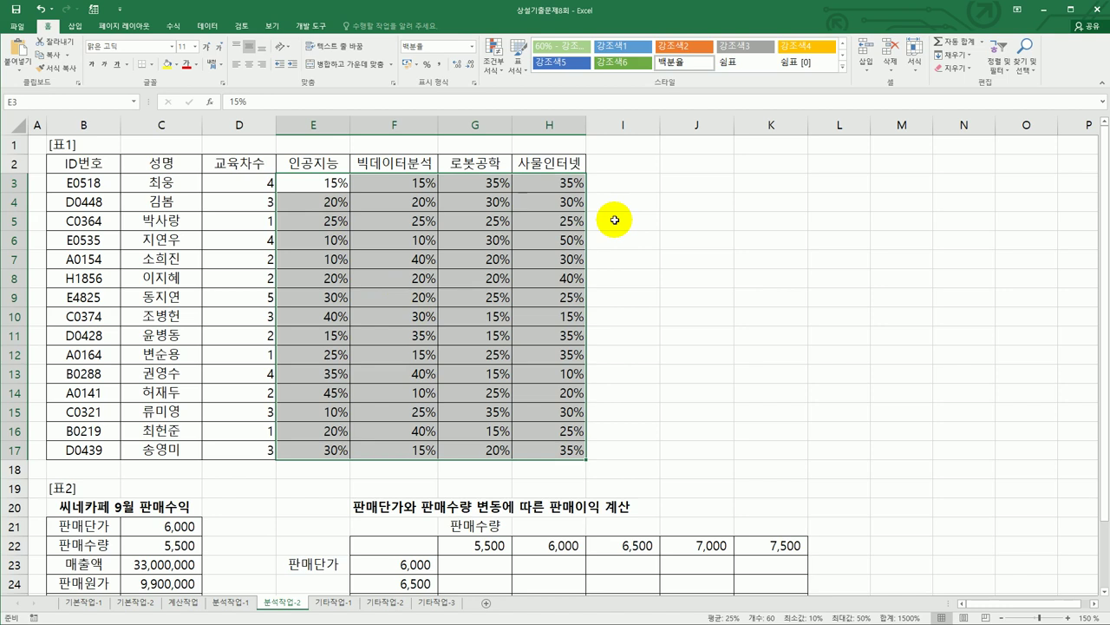
left_click(204, 28)
left_click(563, 54)
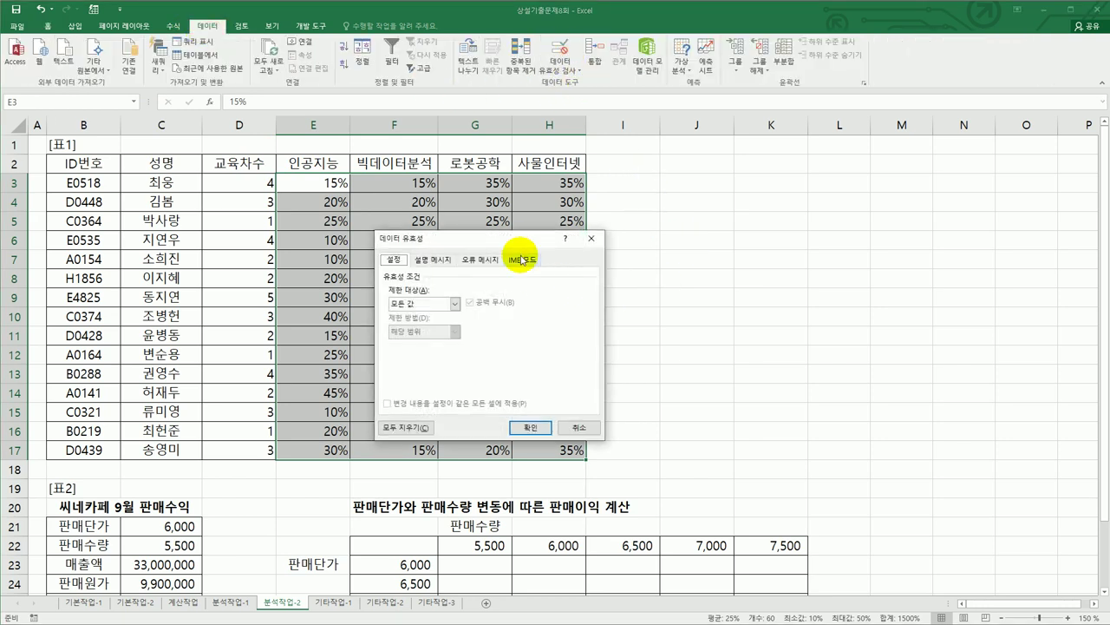
left_click_drag(525, 238, 753, 200)
left_click(634, 266)
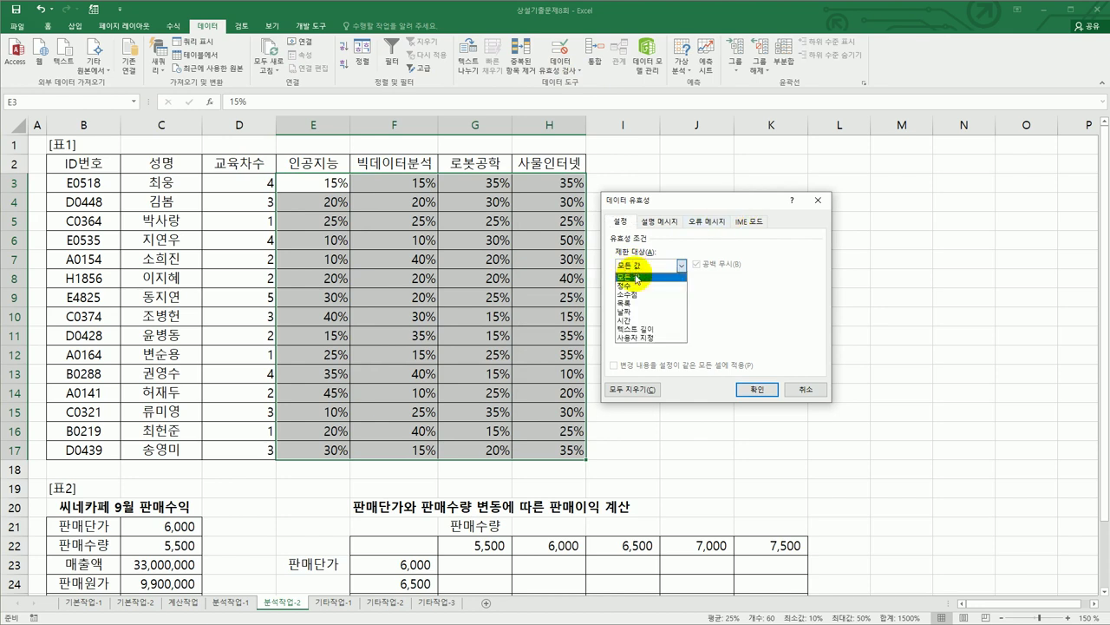
left_click(637, 338)
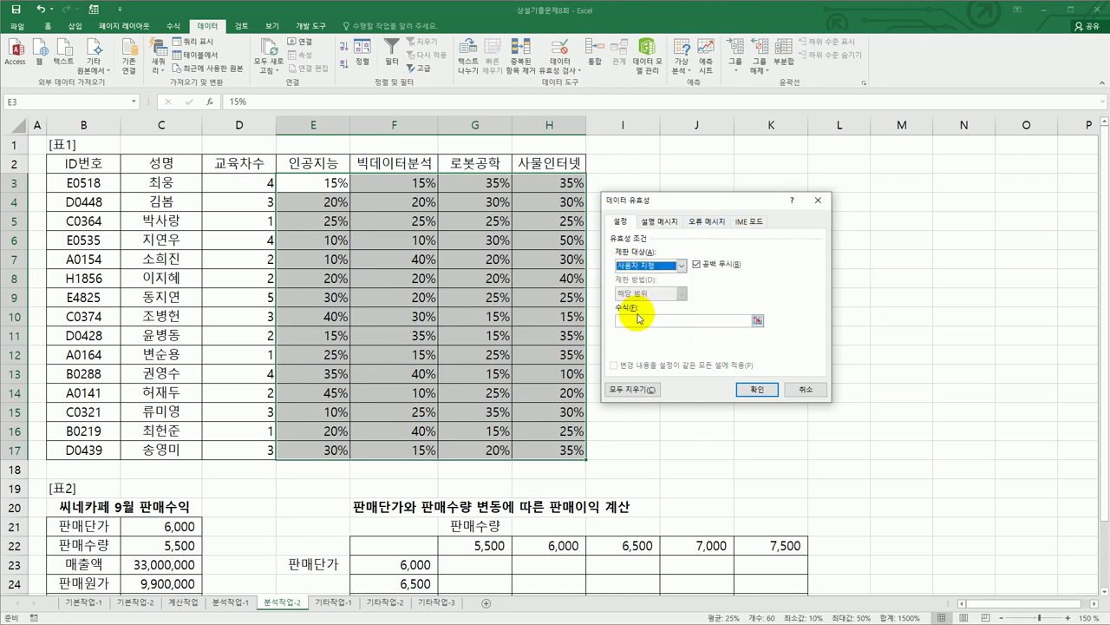
- Set the validation formula to =SUM(E3:H3)=100%
left_click(638, 321)
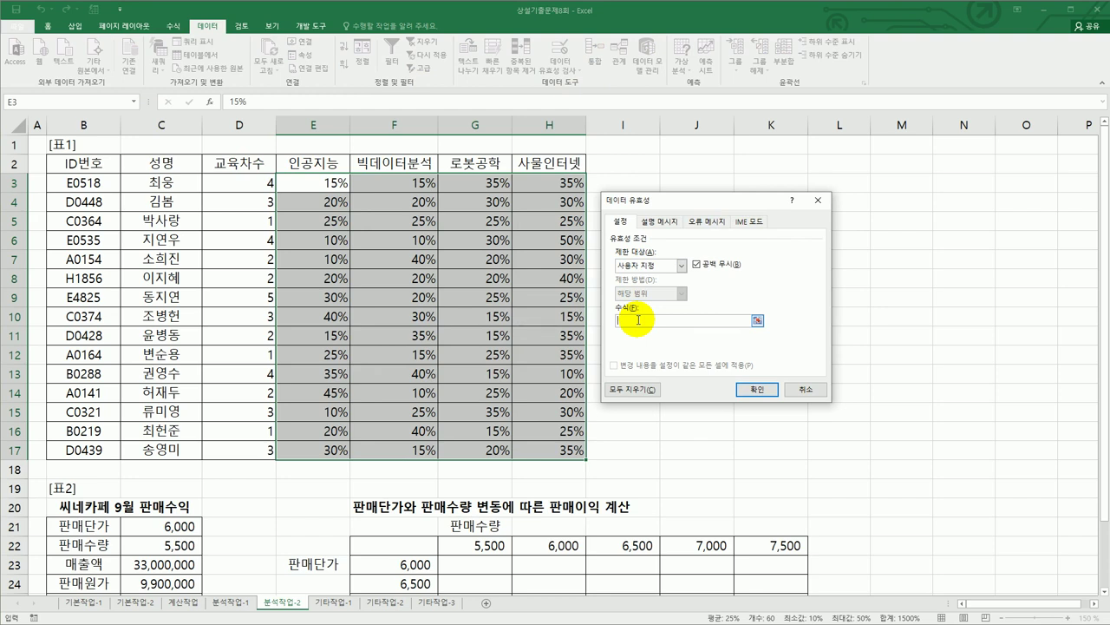
type("=ㅁ")
key("BackSpace")
type("sum(")
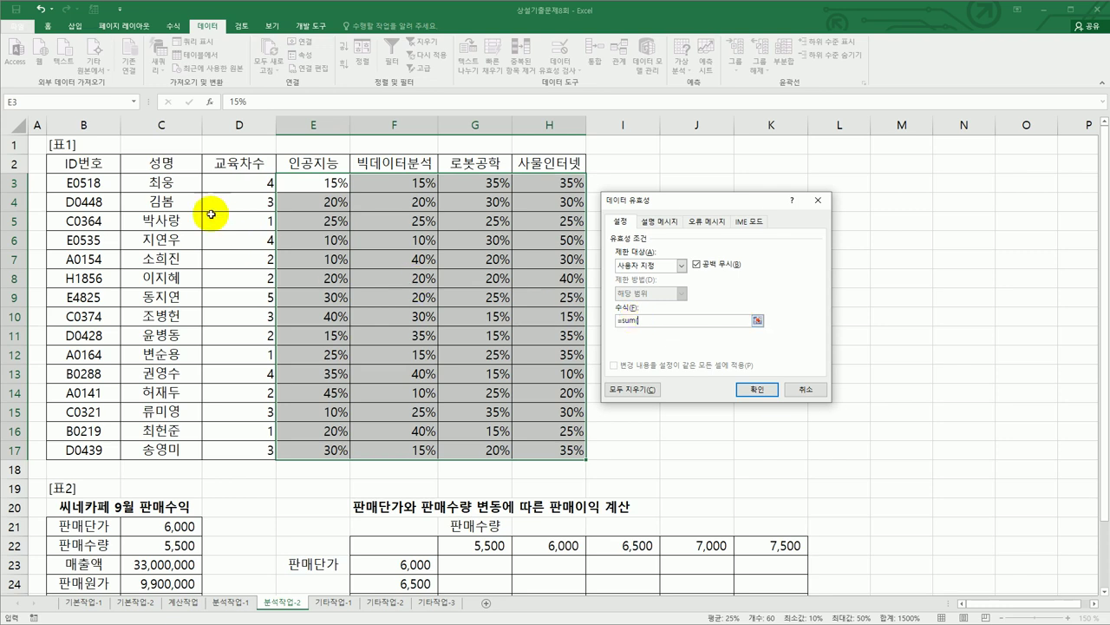
left_click_drag(299, 183, 536, 184)
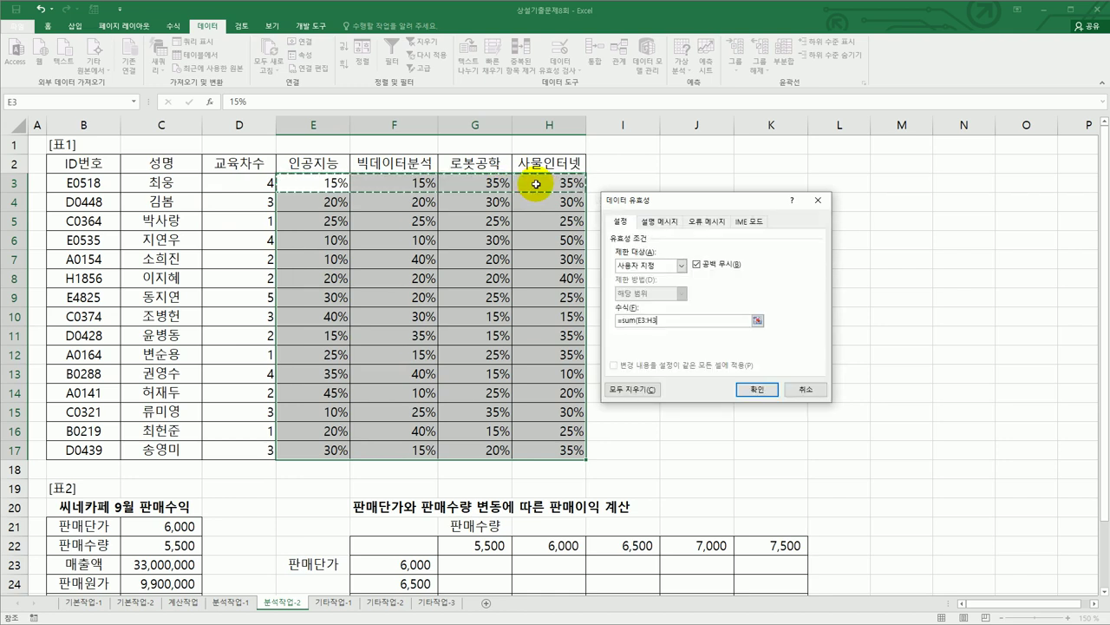
type(")")
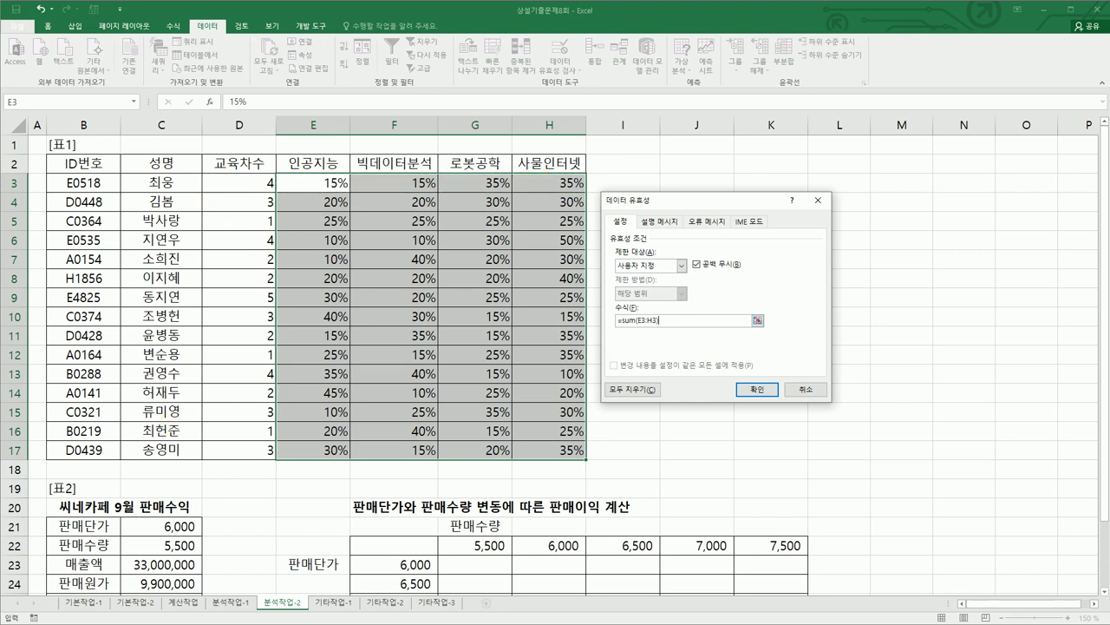
left_click(674, 324)
type("=100%")
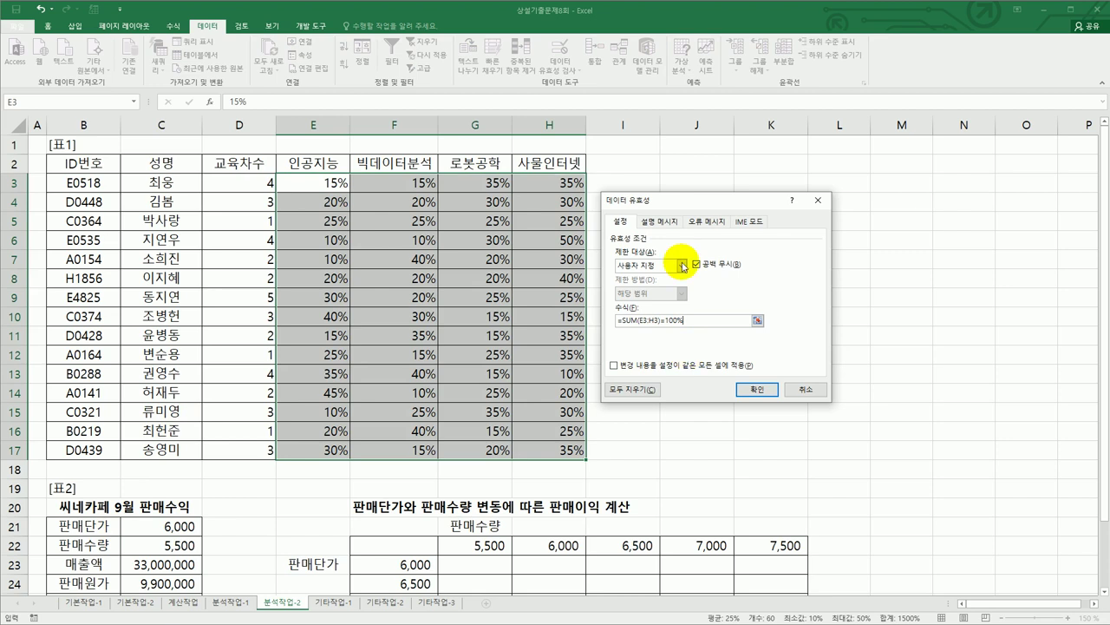
- Give the validation rule an input message titled 배율입력 with the text 합이 100%
left_click(673, 218)
left_click(670, 282)
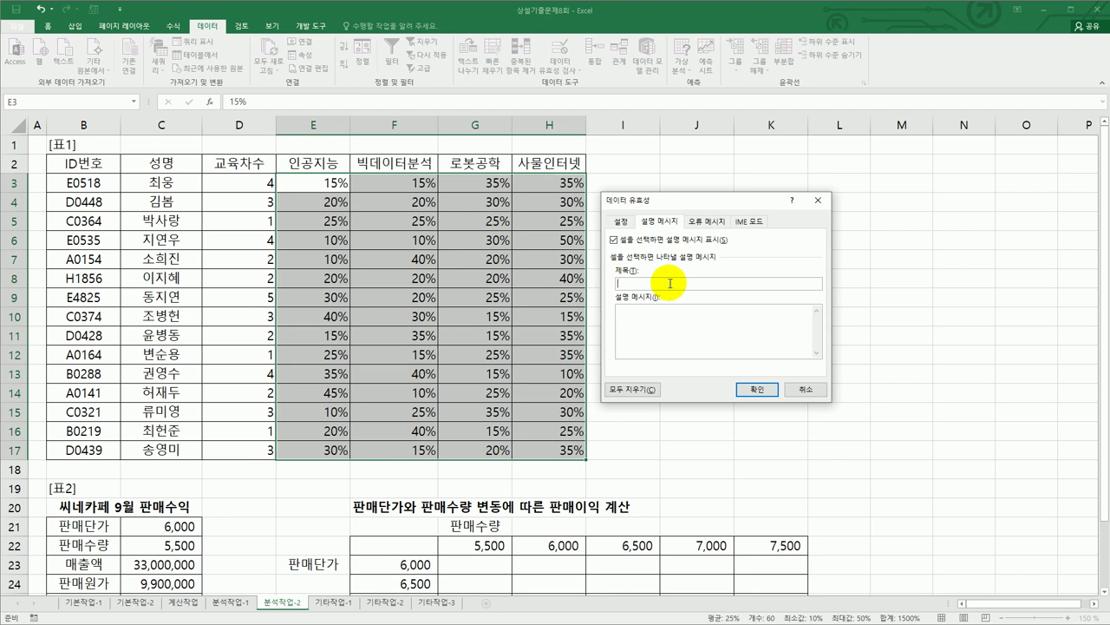
type("qo")
key("BackSpace")
key("BackSpace")
type("배출인")
key("BackSpace")
key("BackSpace")
type("입력")
key("Tab")
type("합이 100%")
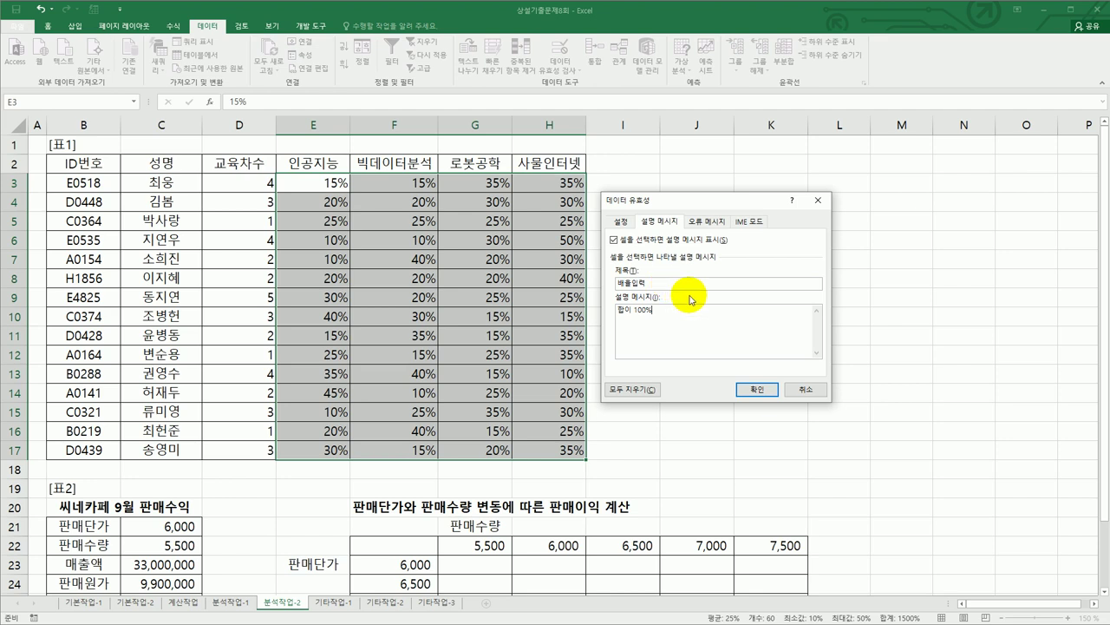
- Add a warning-style (경고) error alert titled 입력오류 with the message "합이 100%가 되도록 입력하세요." and apply the rule
left_click(701, 218)
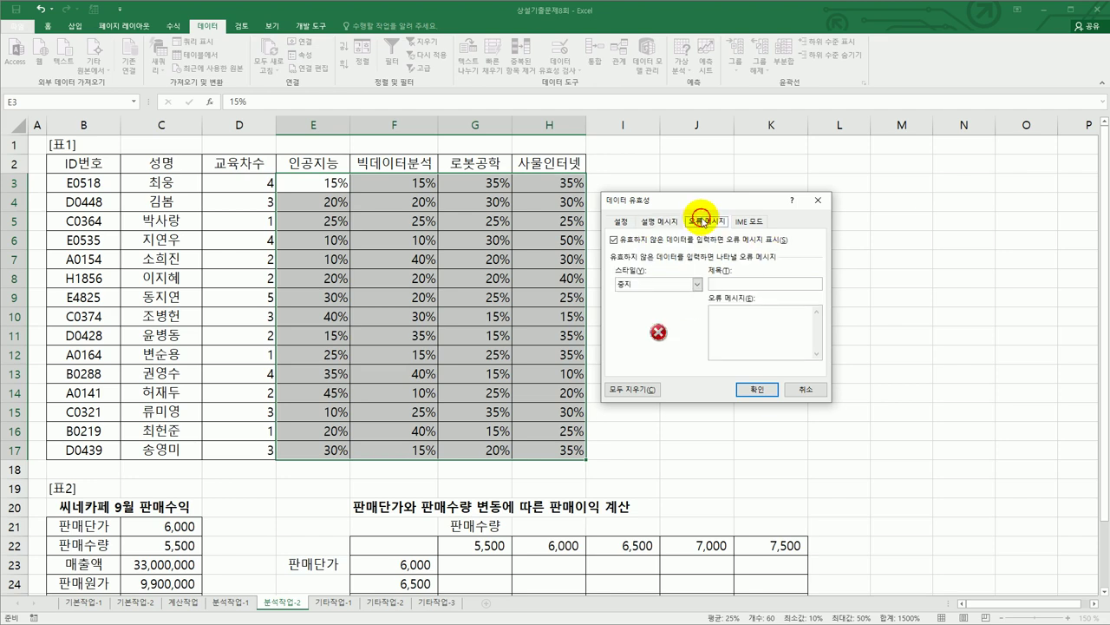
left_click(697, 283)
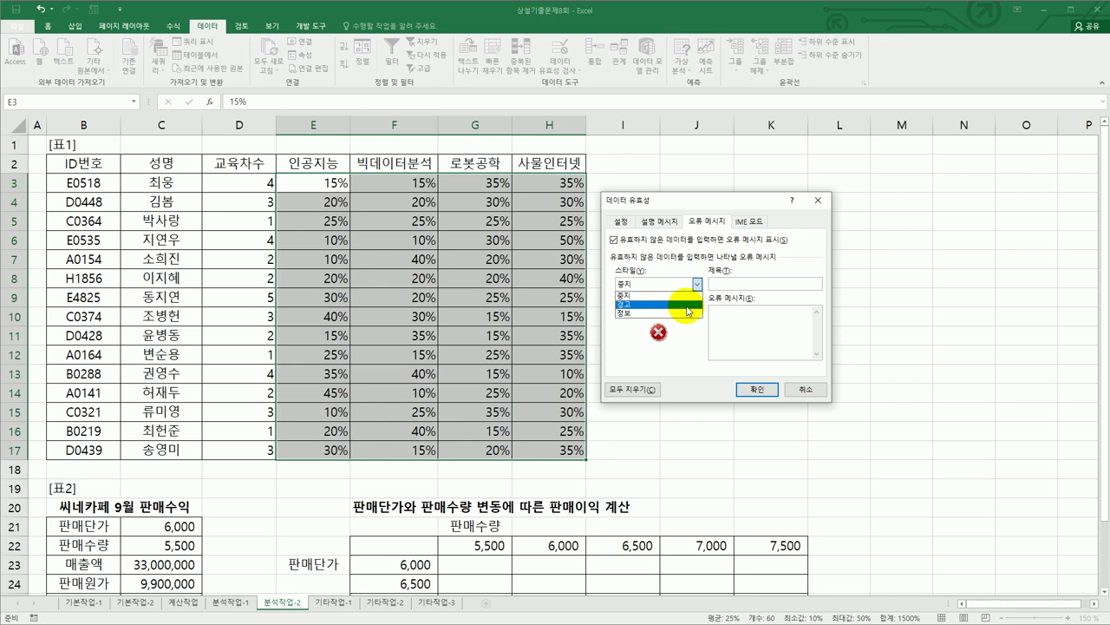
left_click(688, 305)
left_click(736, 285)
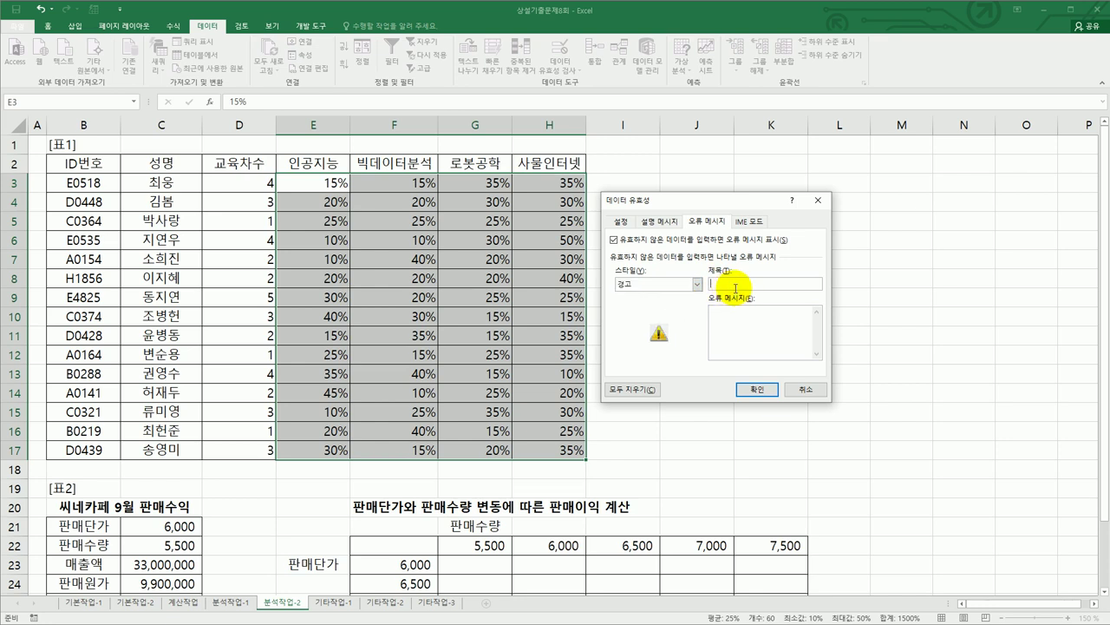
type("입력오류")
key("Tab")
type("합이 100")
type("%가 되도록 ")
type("ㅈ")
type("입력하세요.")
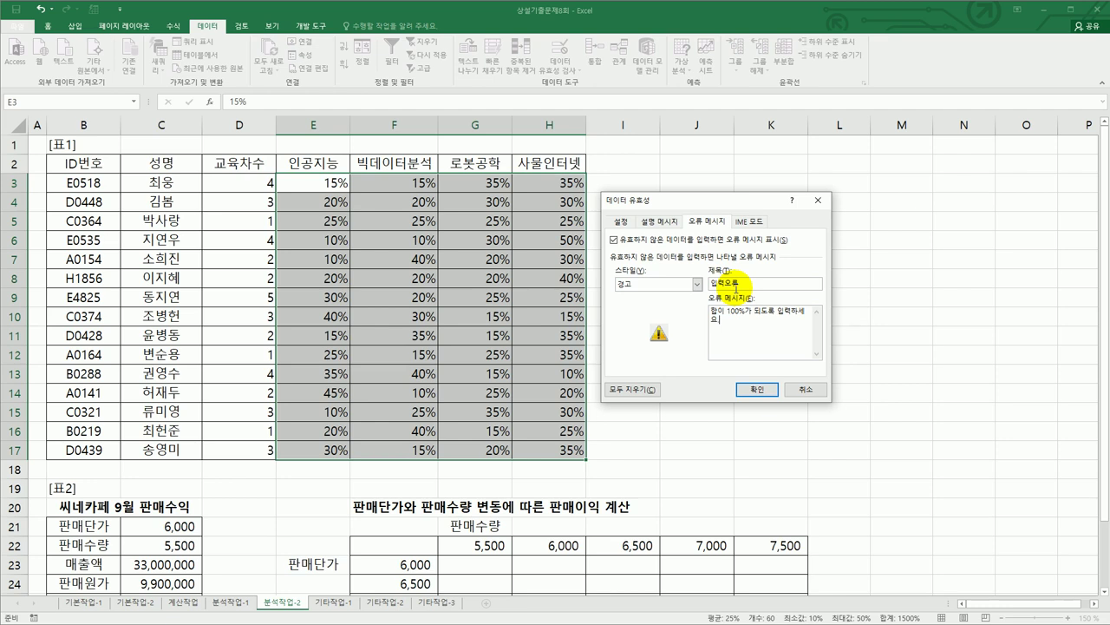
left_click(756, 388)
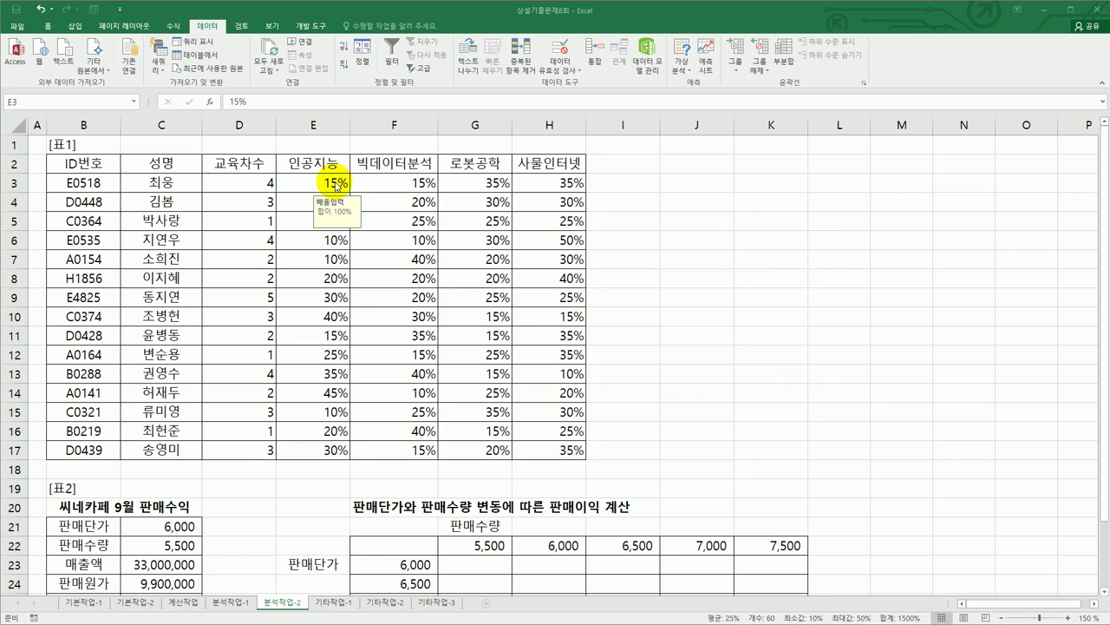
- Check the validation input message on several percentage cells in rows 5, 8 and 12 of 표1
left_click(429, 230)
left_click(476, 221)
left_click(534, 223)
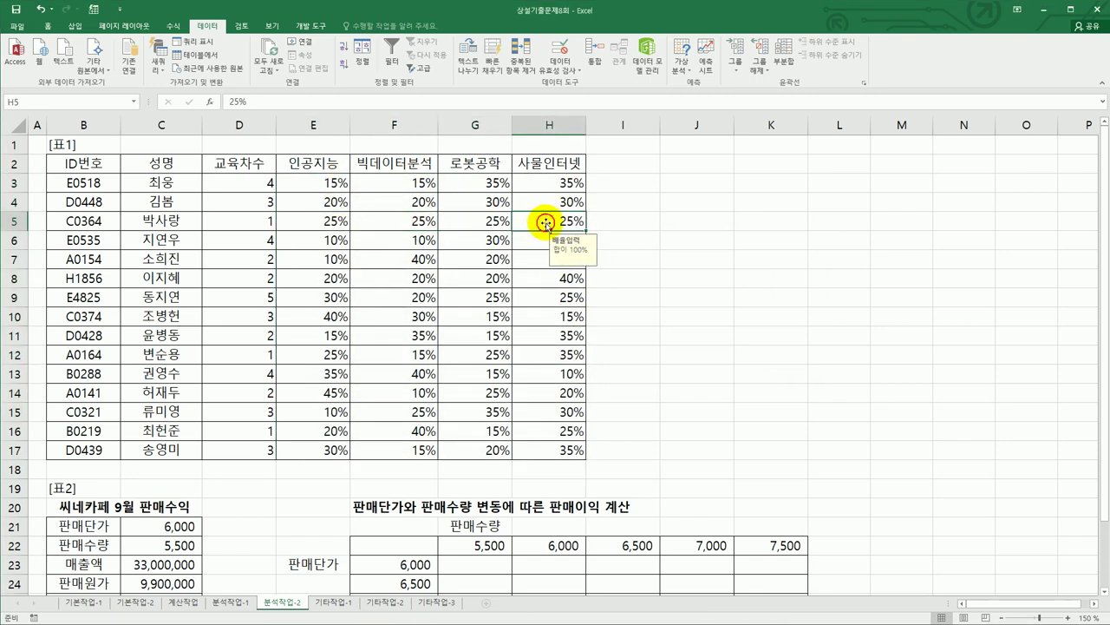
left_click(345, 277)
left_click(416, 354)
left_click(469, 356)
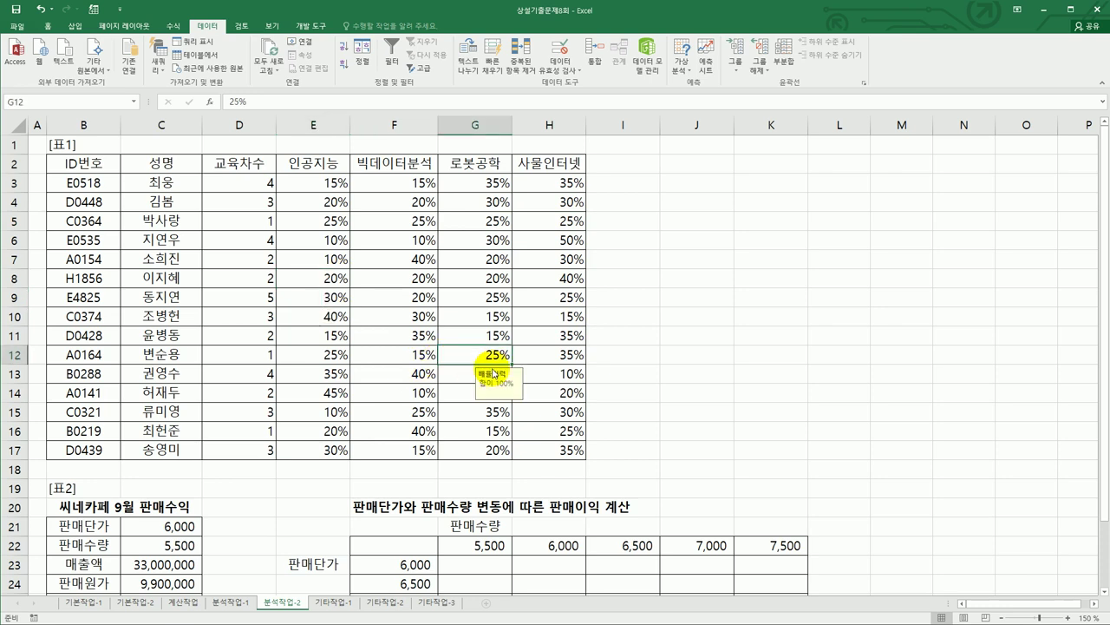
- Test the validation rule by entering 10% in F10, and cancel the entry at the warning
left_click(381, 314)
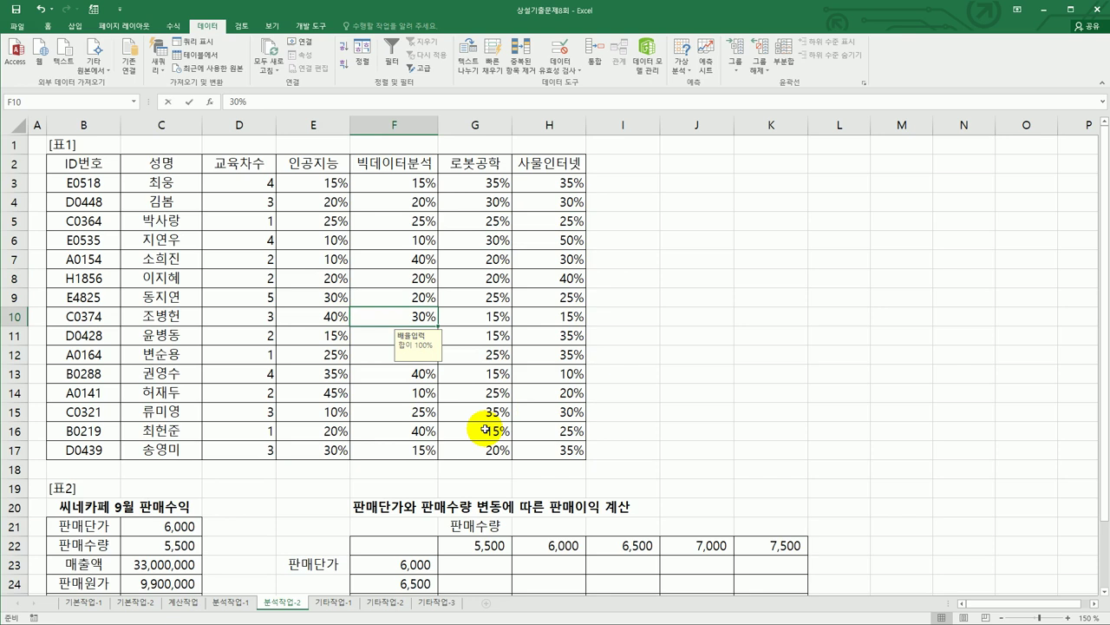
type("10")
key("Return")
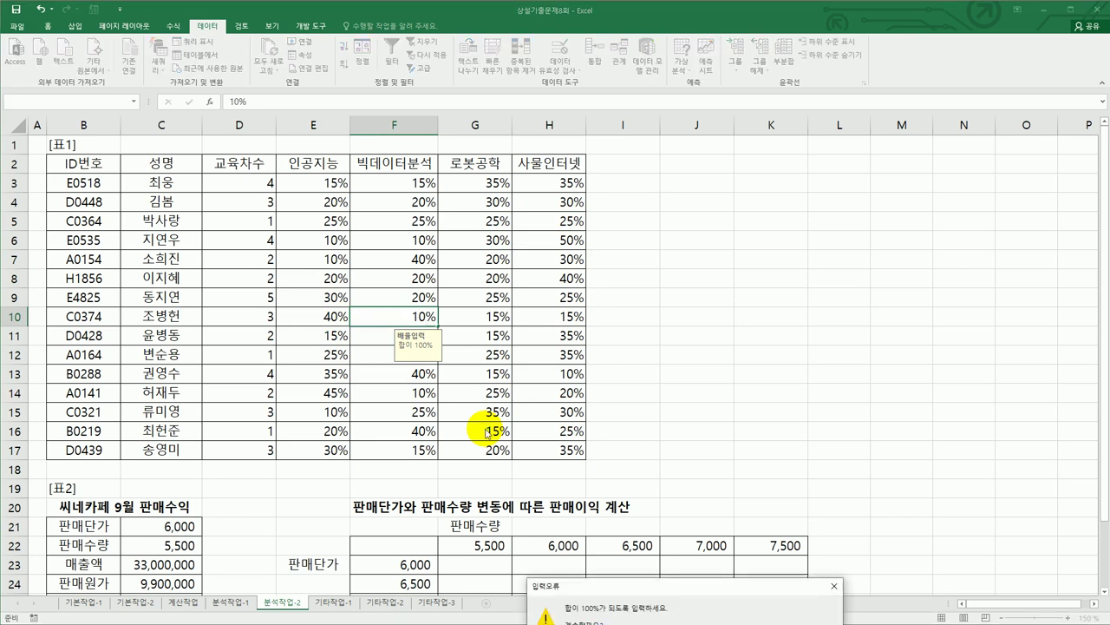
left_click_drag(601, 582, 646, 304)
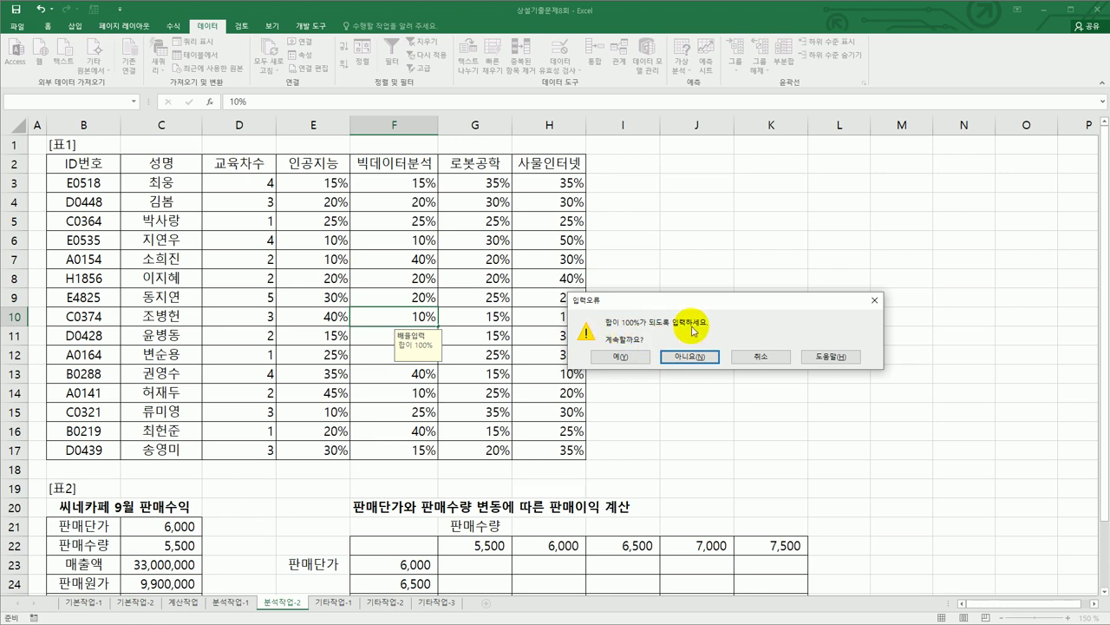
left_click(735, 357)
left_click(731, 358)
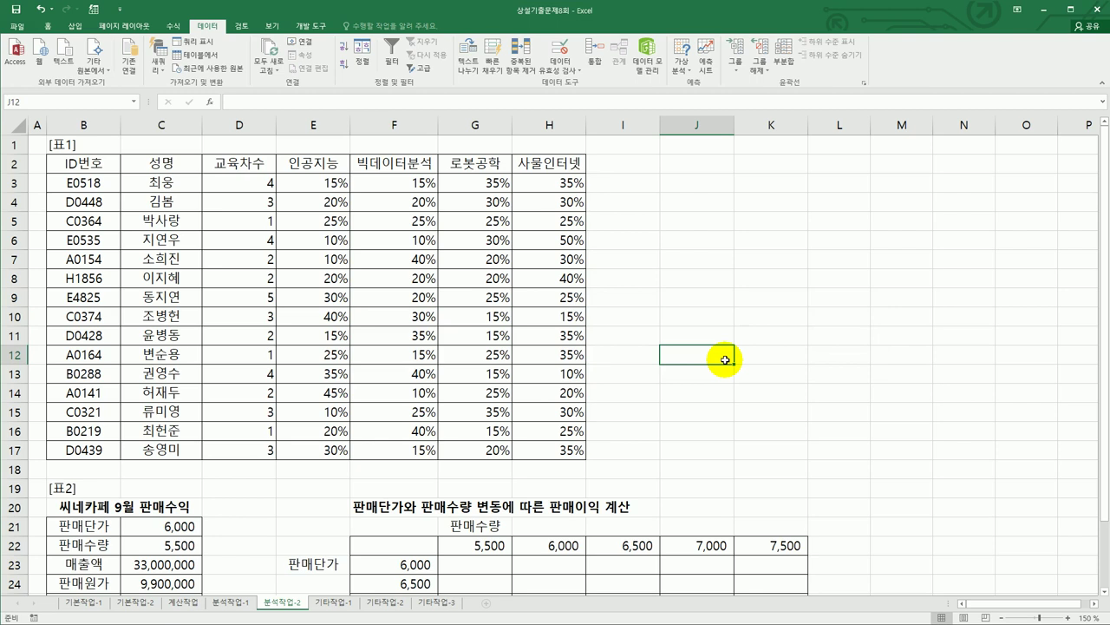
- In 표2, link cell F22 to the 판매수익 result with the formula =C28
scroll(729, 355, "down", 5)
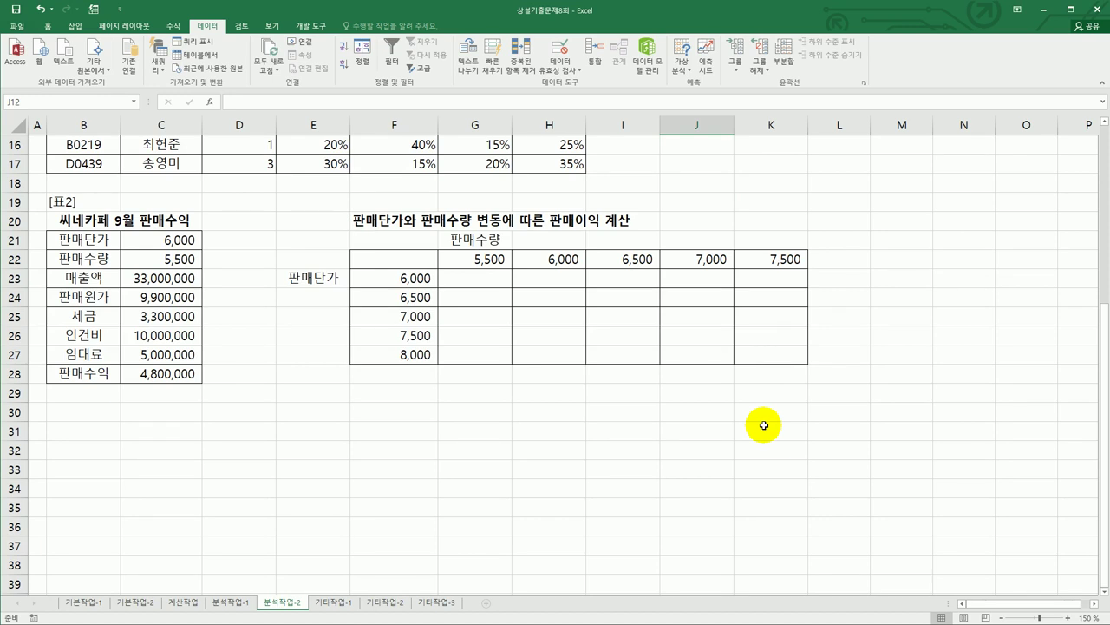
left_click_drag(182, 240, 177, 258)
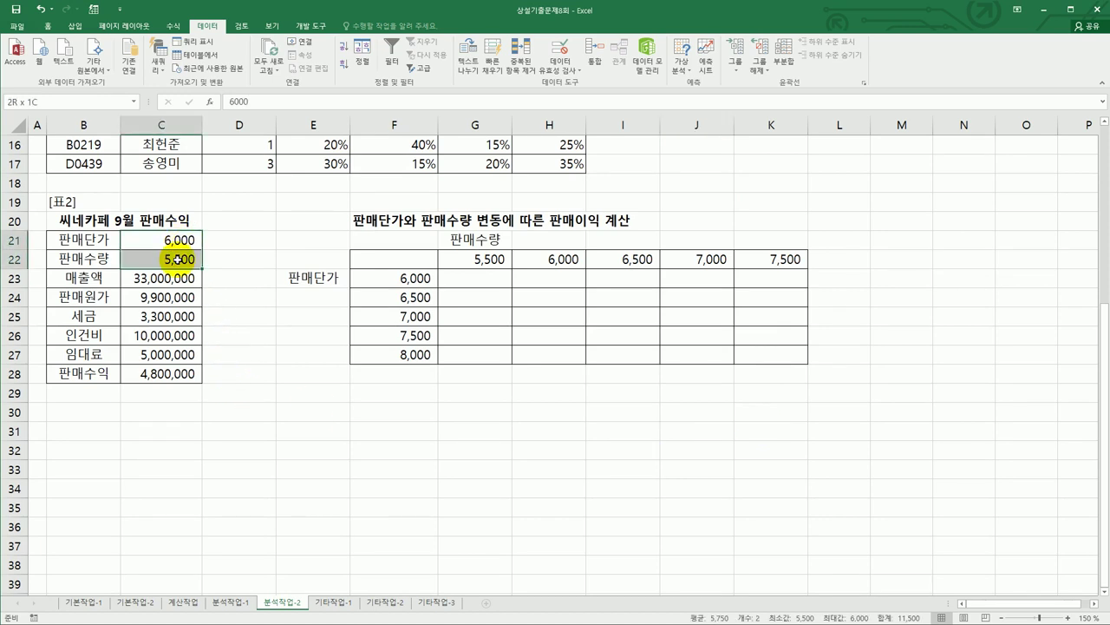
left_click(162, 378)
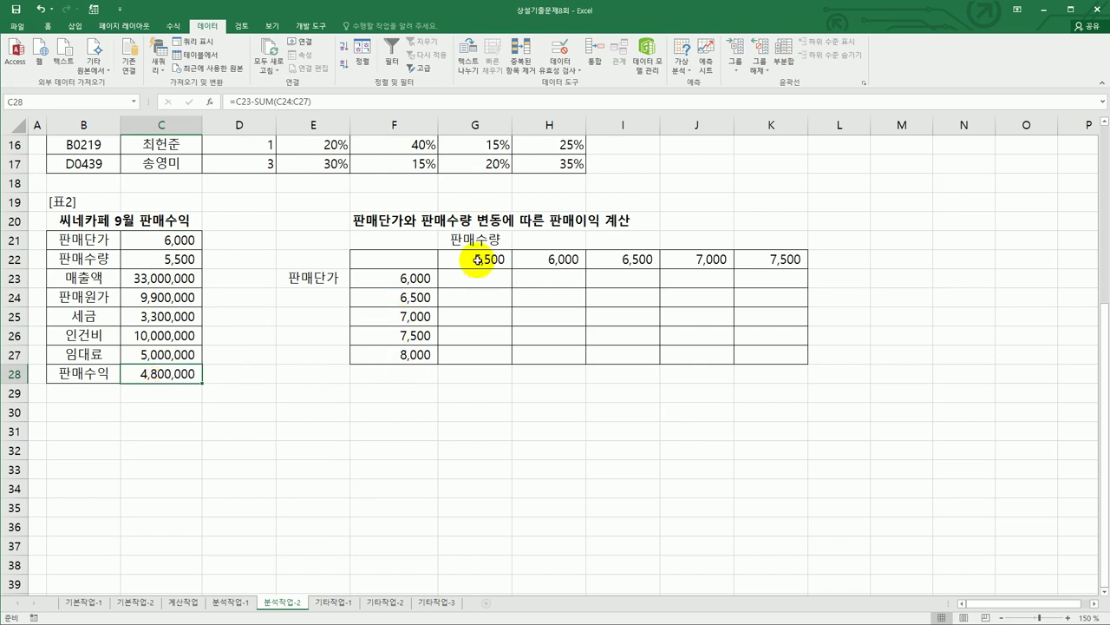
left_click(418, 259)
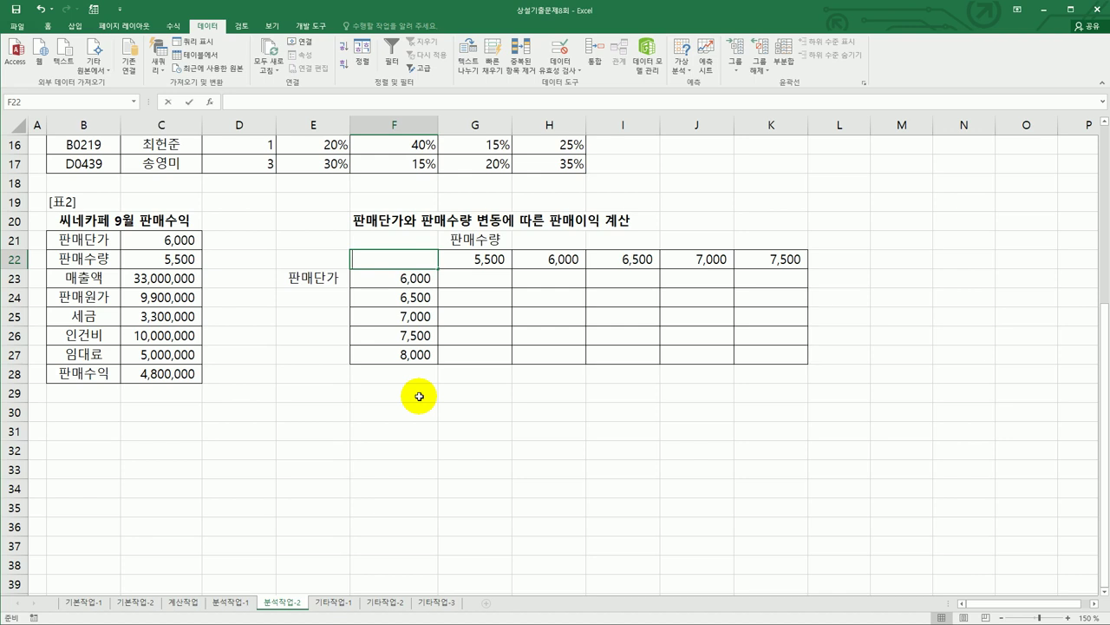
type("=")
left_click(187, 372)
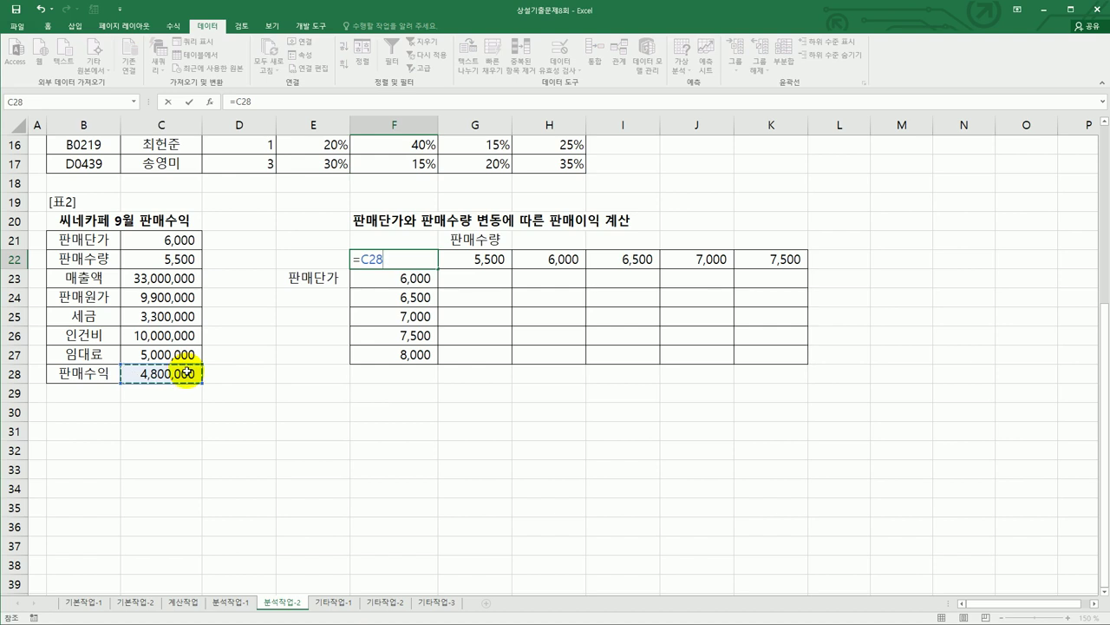
key("Return")
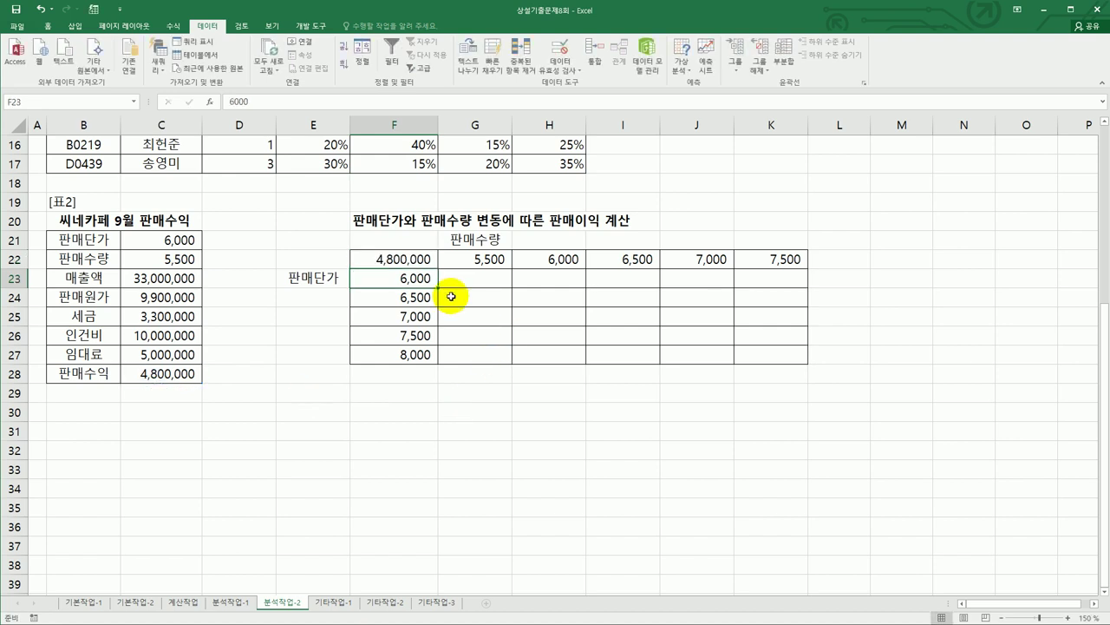
- Create a two-variable data table over F22:K27 with C22 as the row input cell and C21 as the column input cell
left_click(410, 259)
left_click_drag(410, 260, 768, 361)
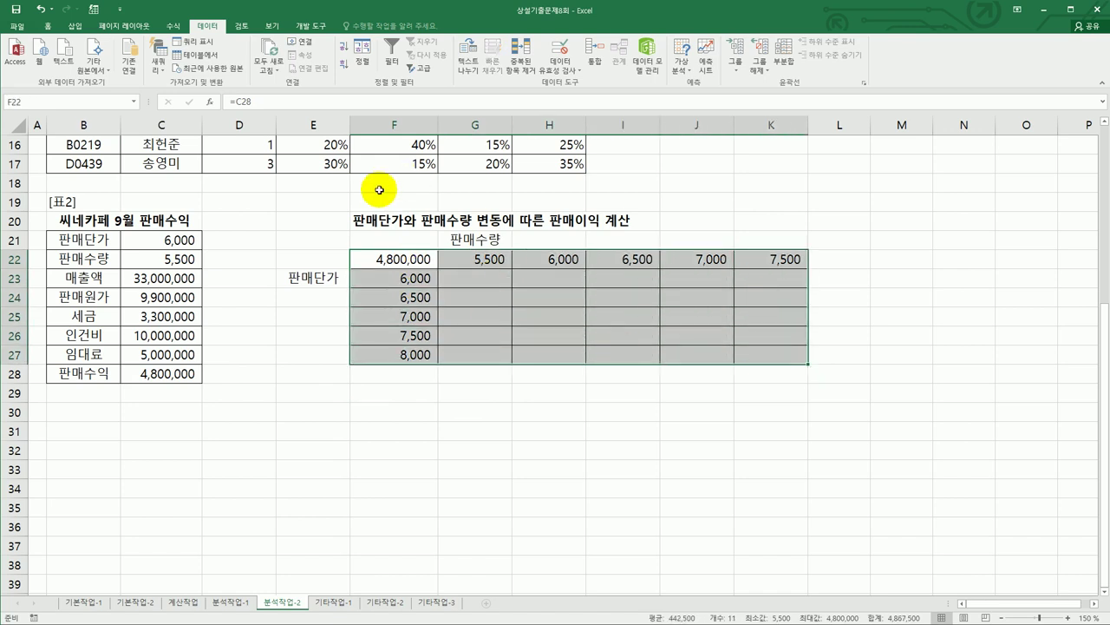
left_click(683, 62)
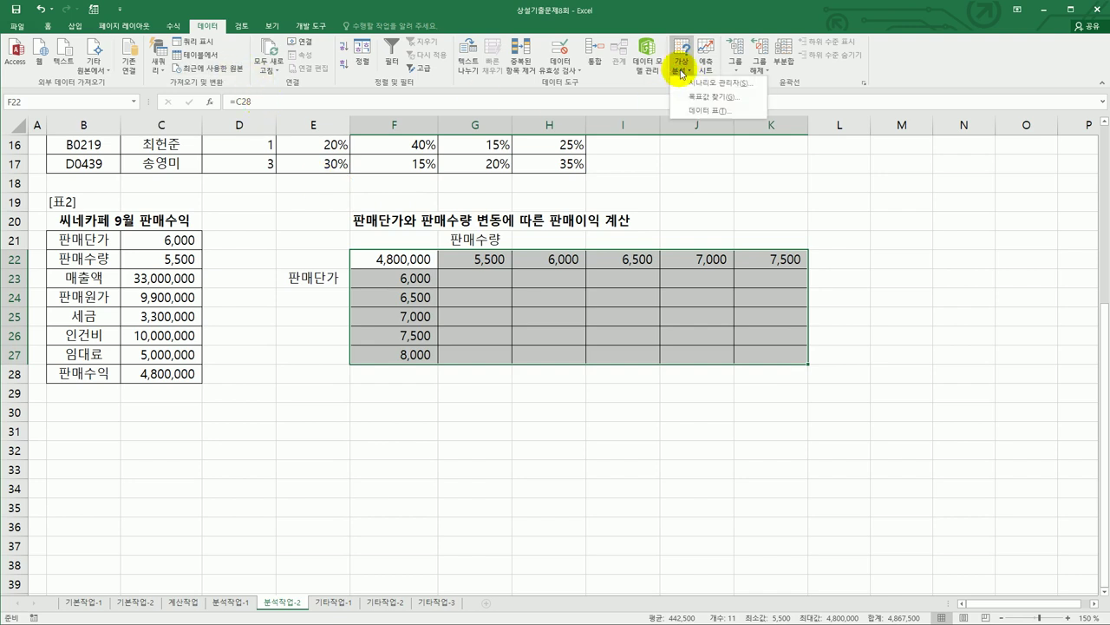
left_click(695, 113)
left_click_drag(687, 276, 650, 412)
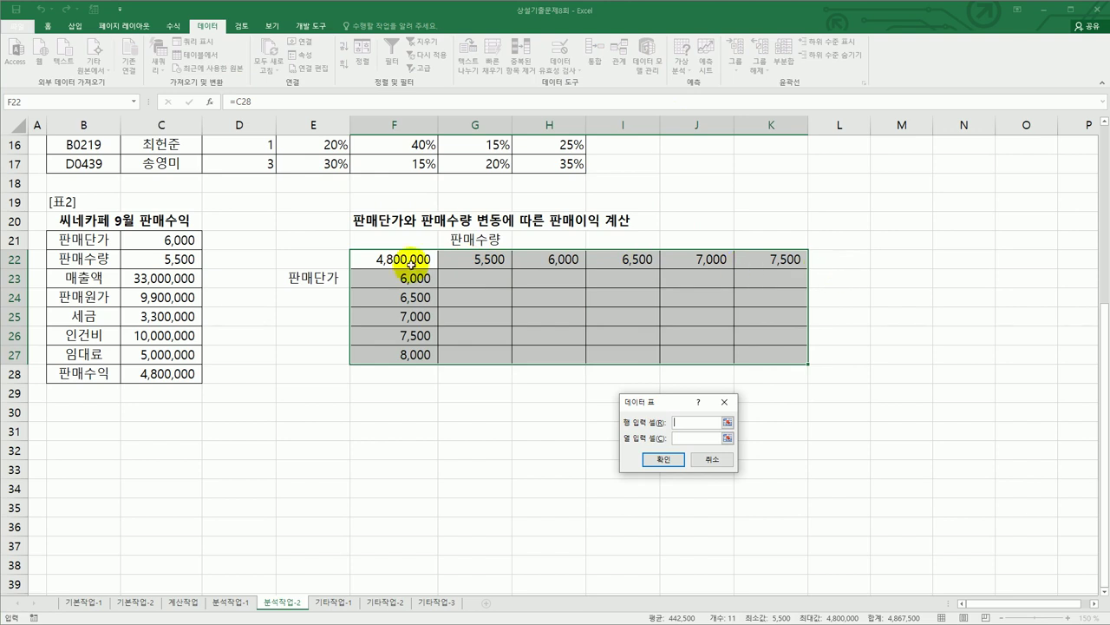
left_click(172, 260)
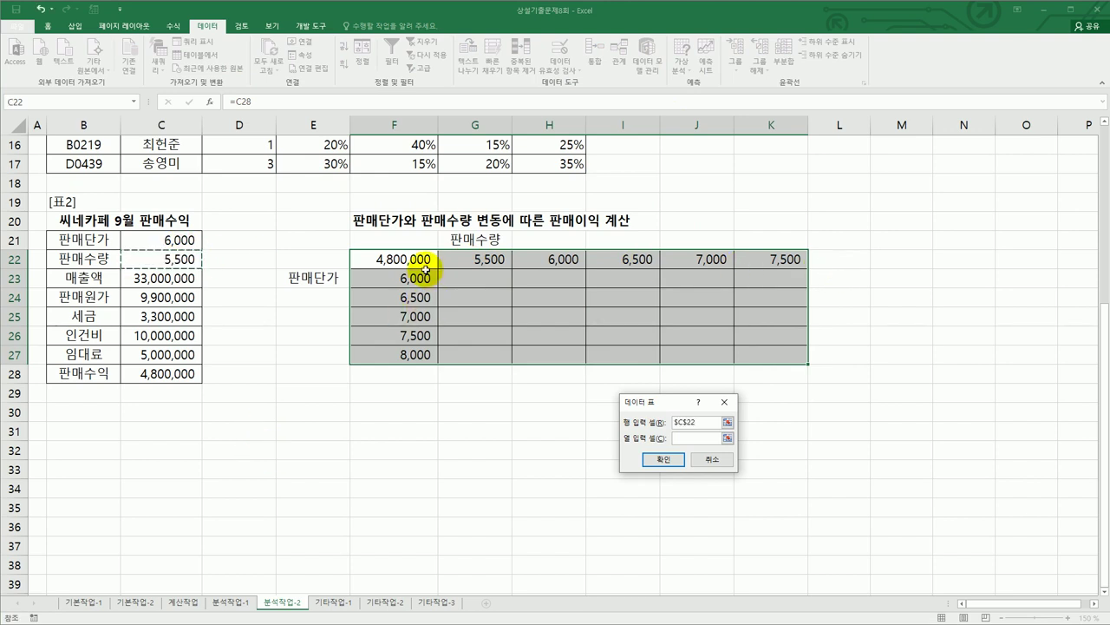
left_click(703, 438)
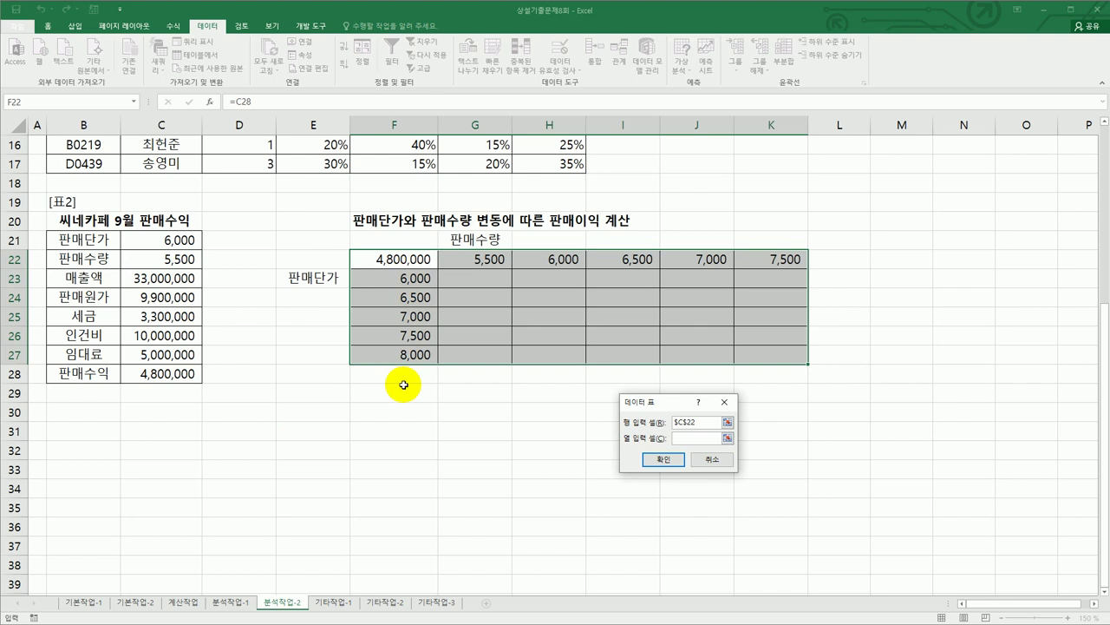
left_click(187, 240)
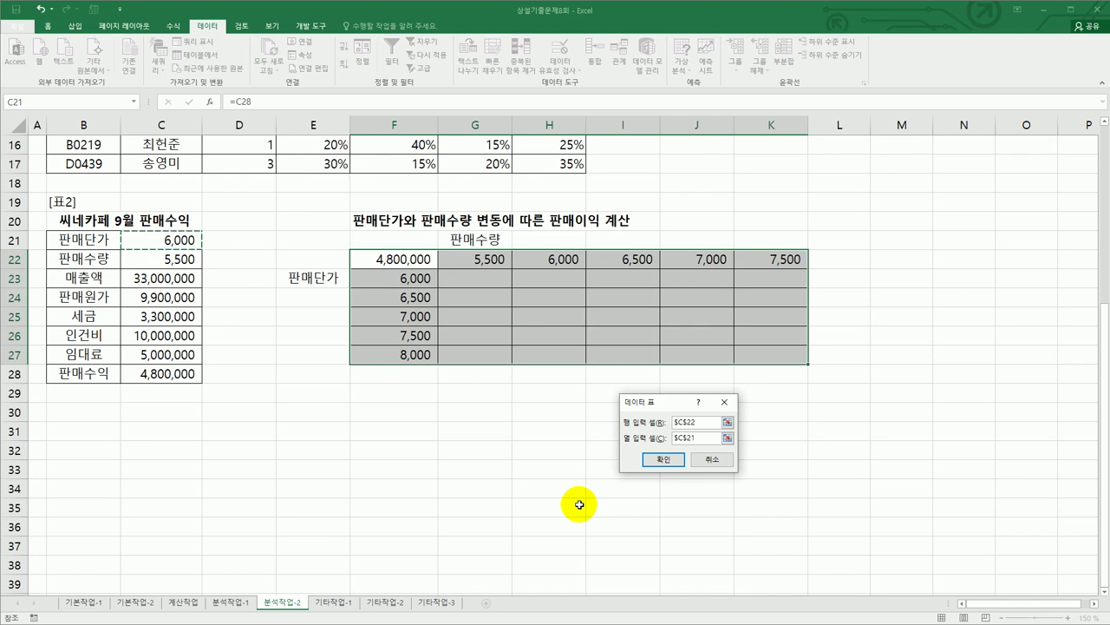
left_click(663, 460)
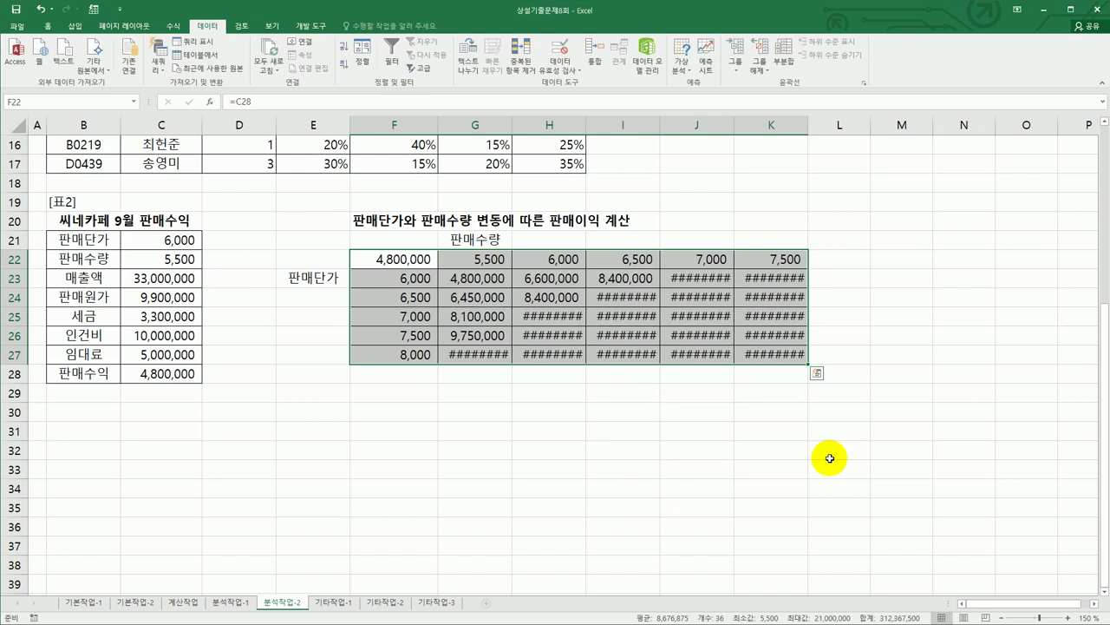
- AutoFit the widths of columns G through K so the data table results fit
left_click_drag(487, 125, 808, 125)
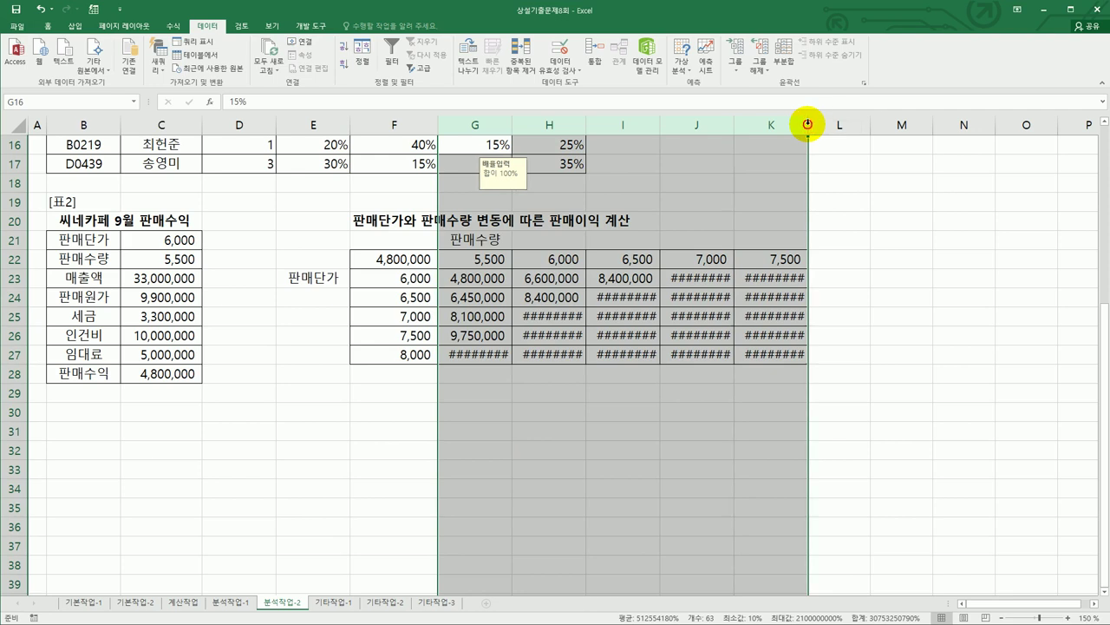
double_click(807, 125)
left_click(868, 425)
scroll(870, 424, "up", 2)
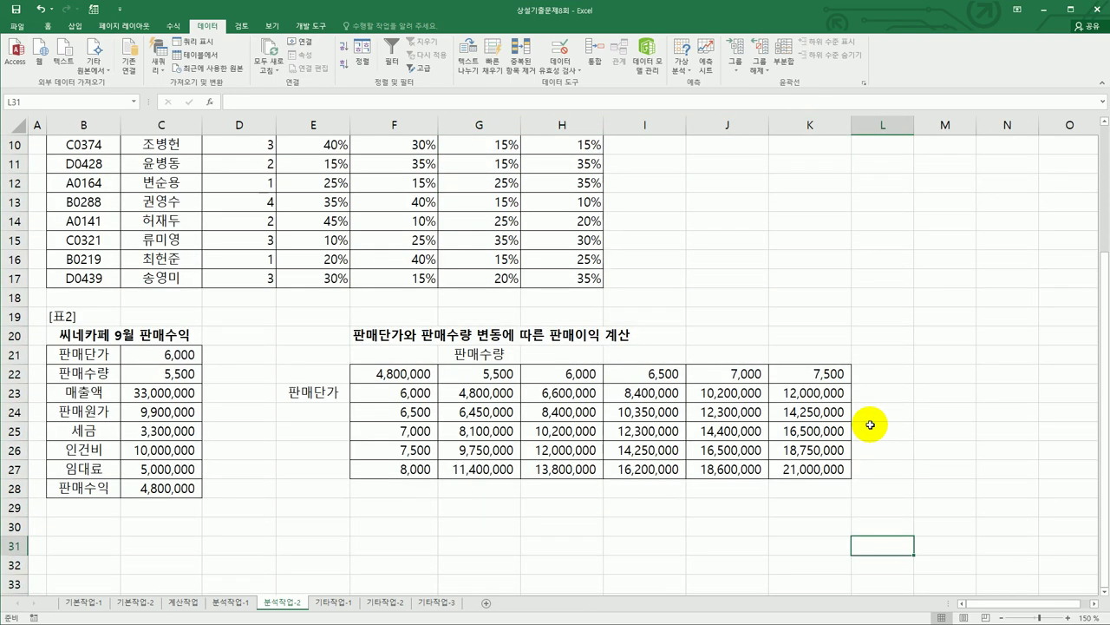
scroll(870, 424, "up", 3)
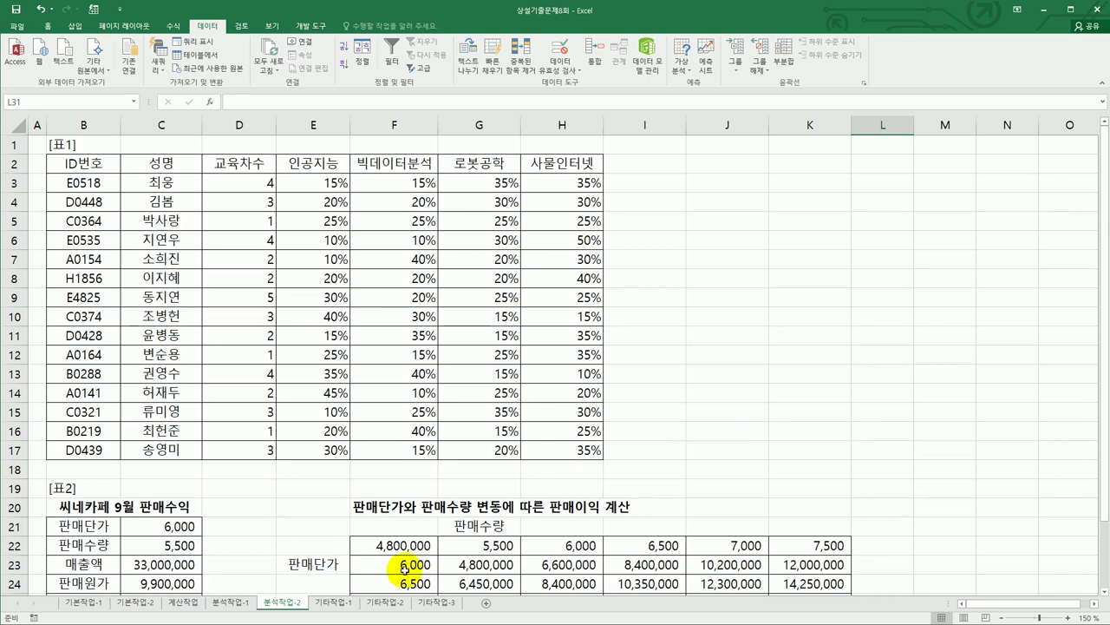
- On the 기타작업-1 sheet, change the chart's 07월 series to a line with markers (표식이 있는 꺾은선형)
left_click(352, 602)
left_click(798, 486)
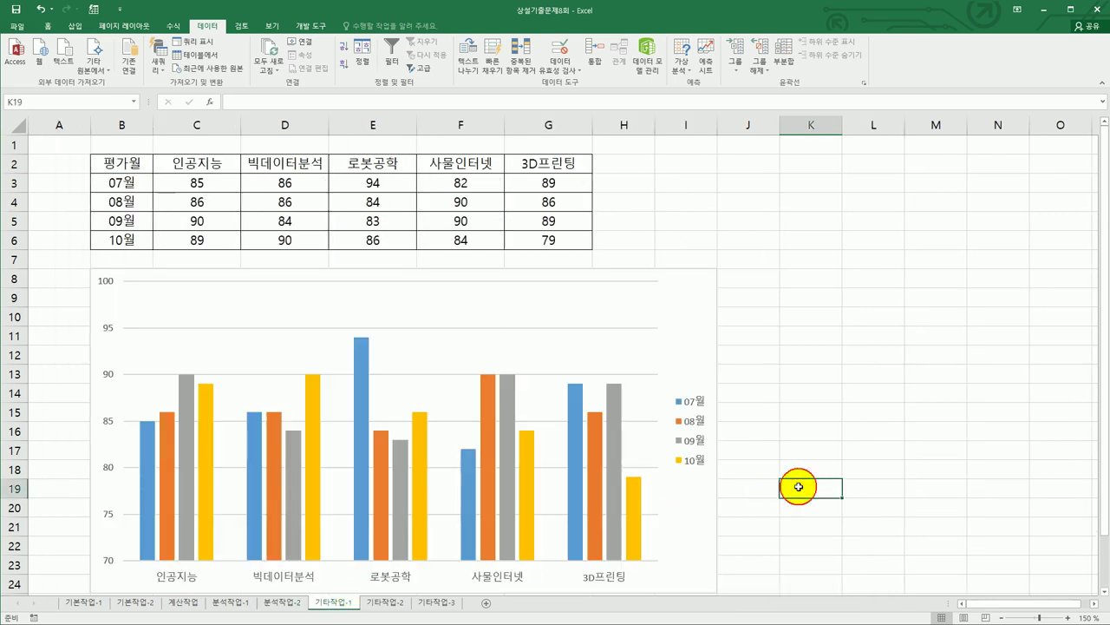
scroll(798, 487, "down", 1)
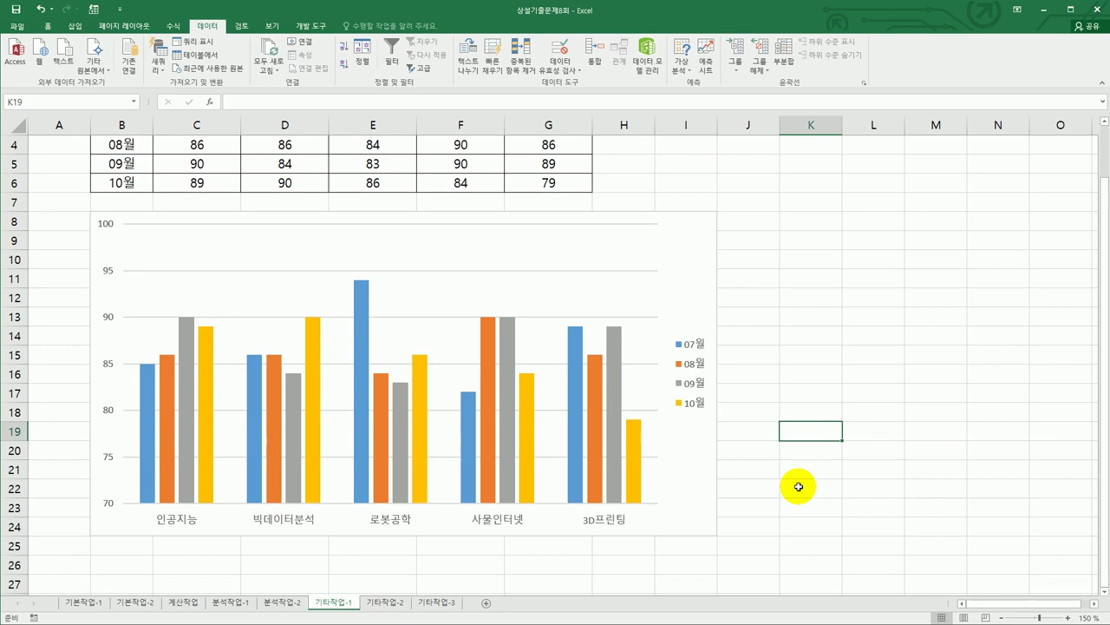
left_click(360, 349)
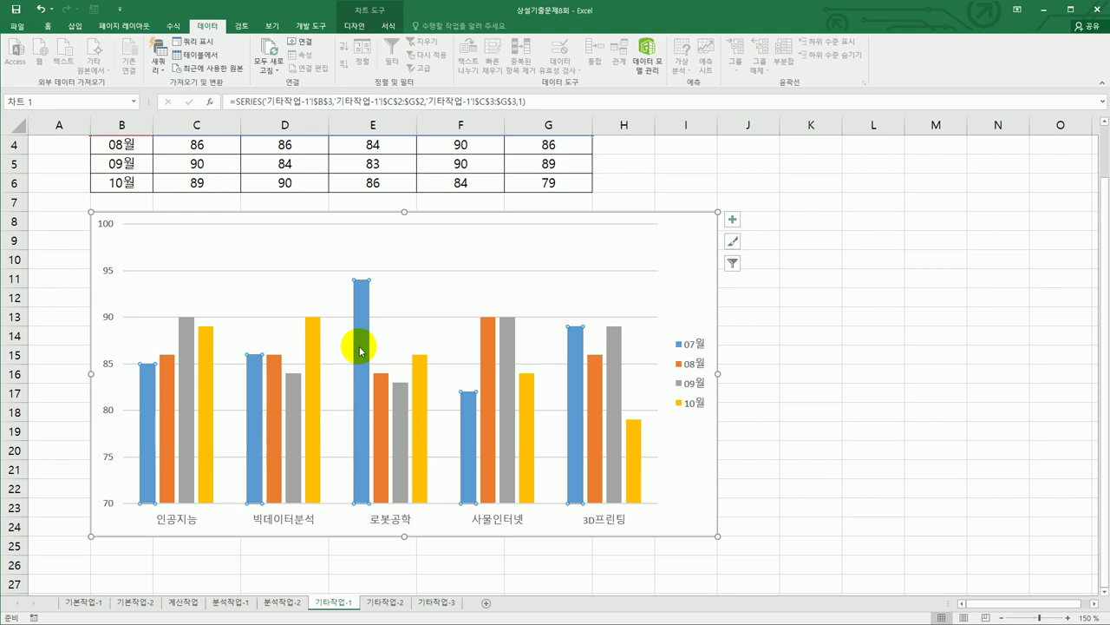
right_click(365, 293)
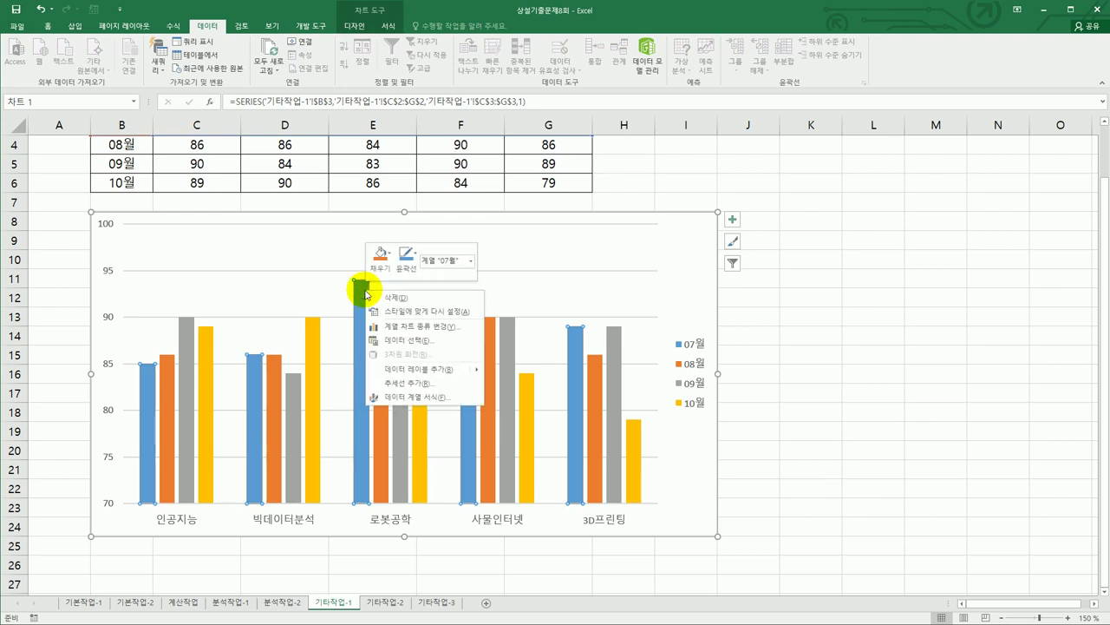
left_click(412, 328)
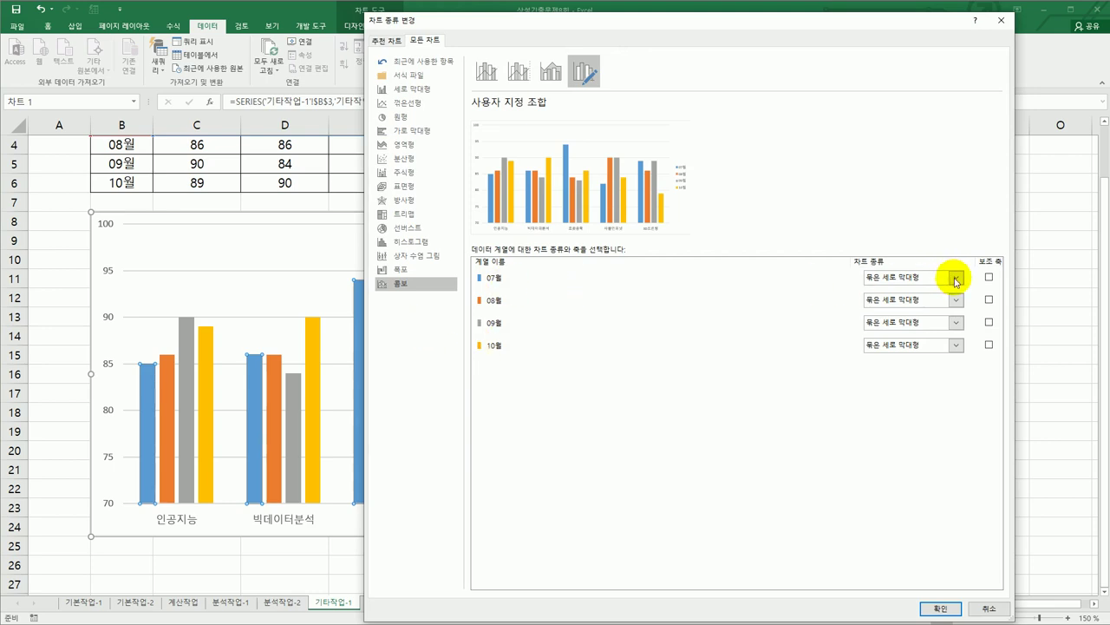
left_click(954, 278)
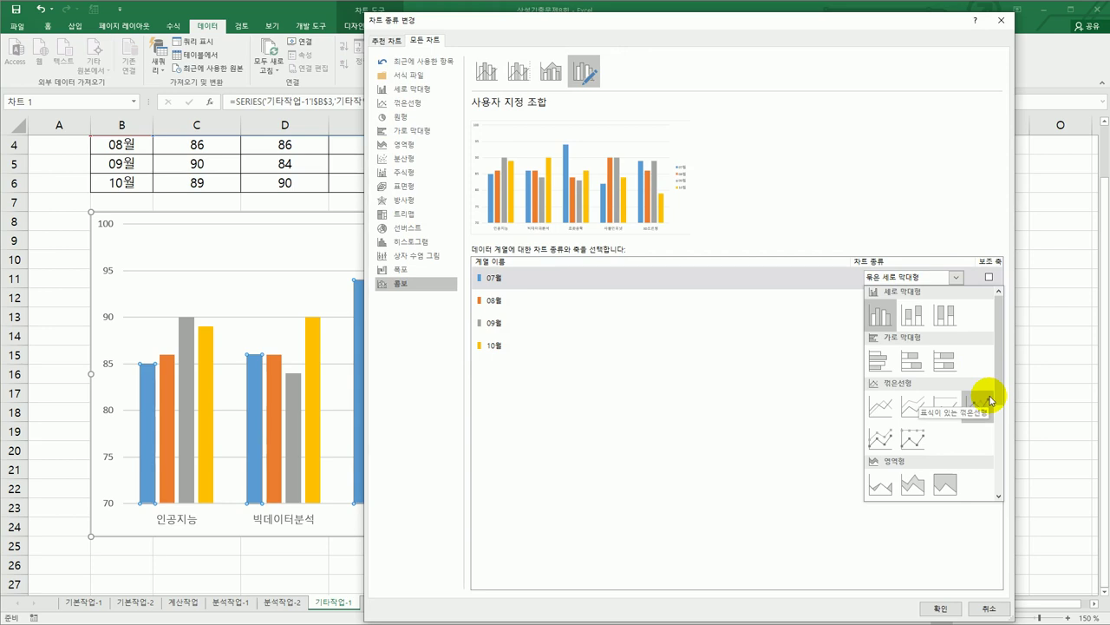
left_click(992, 399)
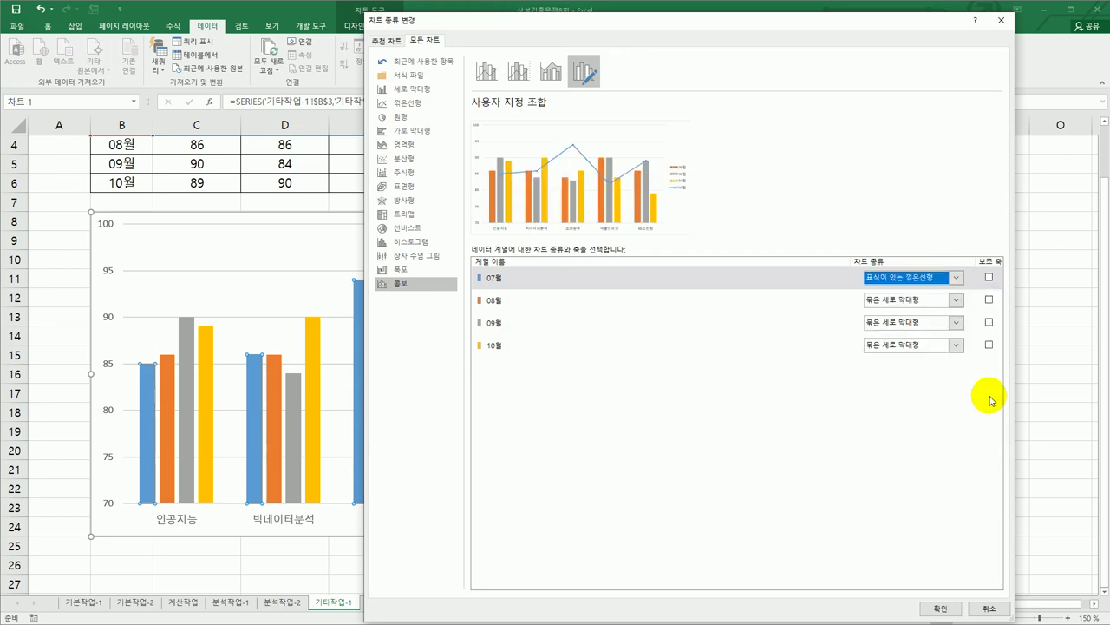
left_click(931, 608)
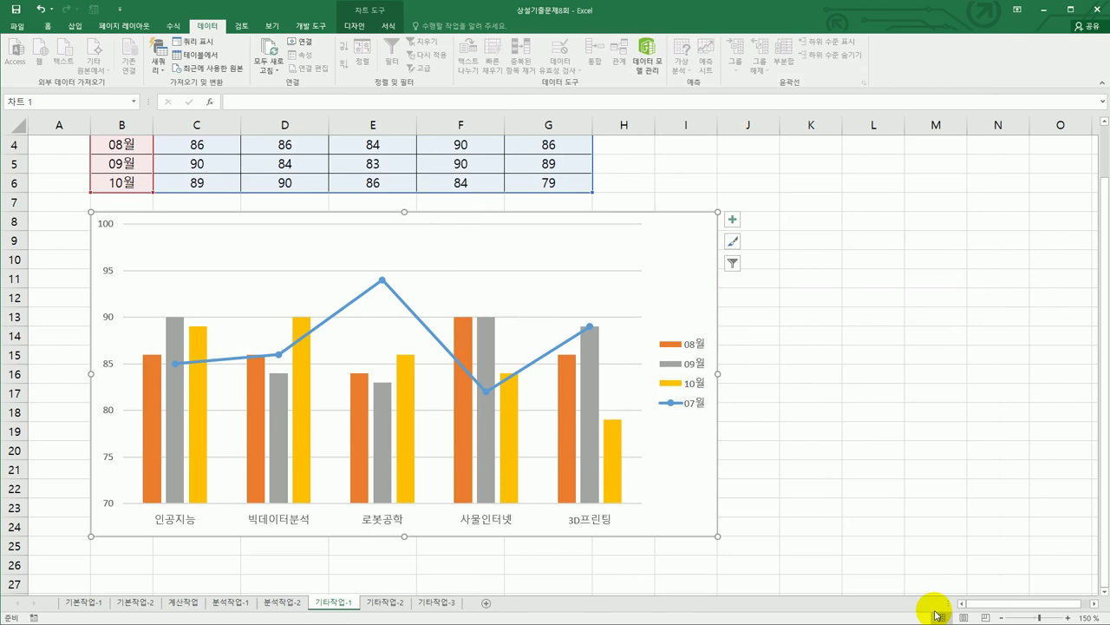
- Add a chart title reading "각 과목의 월별 평균 점수" above the plot
left_click(731, 220)
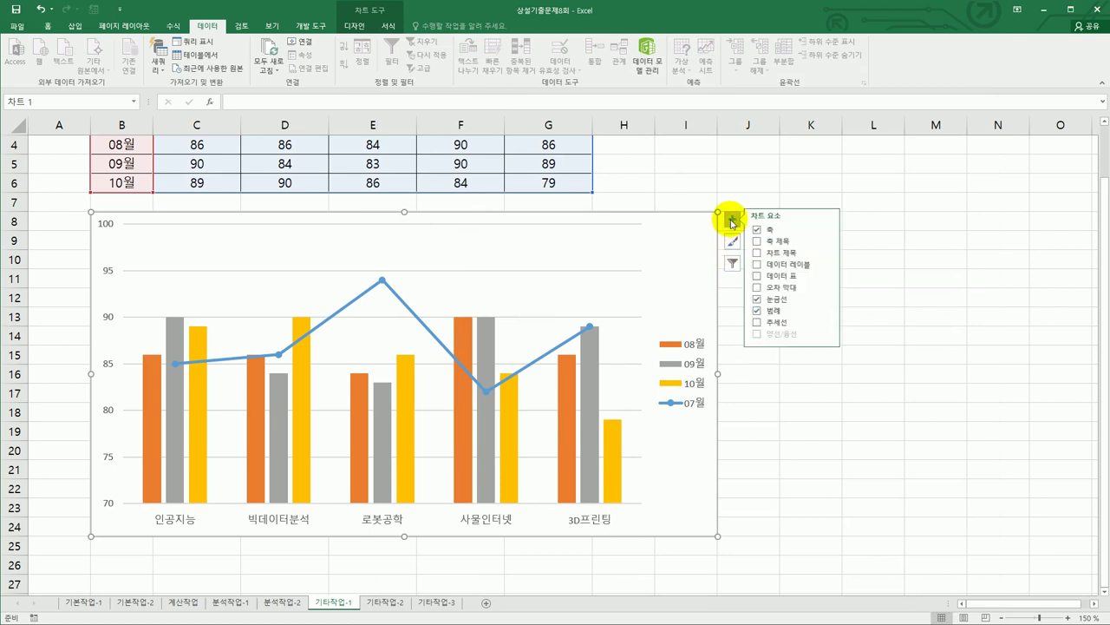
left_click(786, 252)
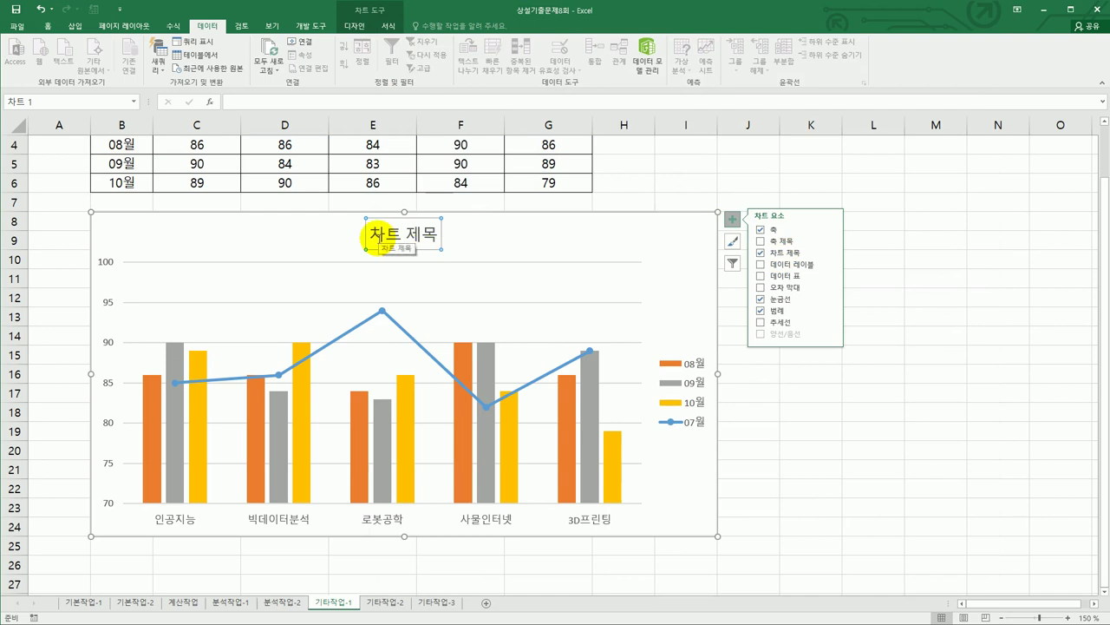
left_click(371, 234)
left_click_drag(372, 234, 443, 230)
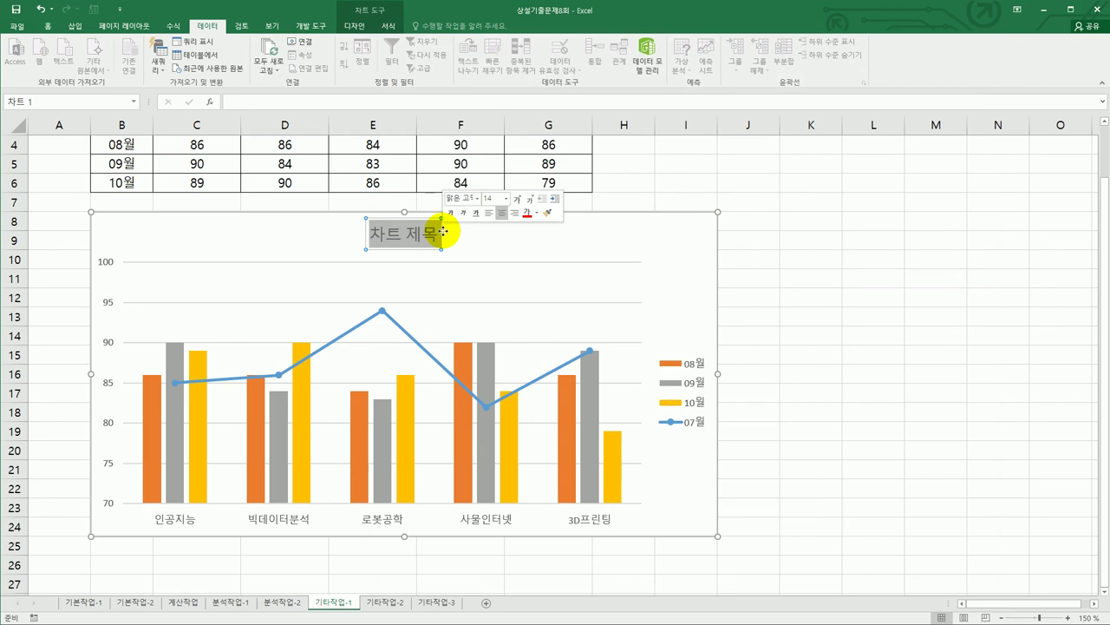
type("각 과목ㅇ")
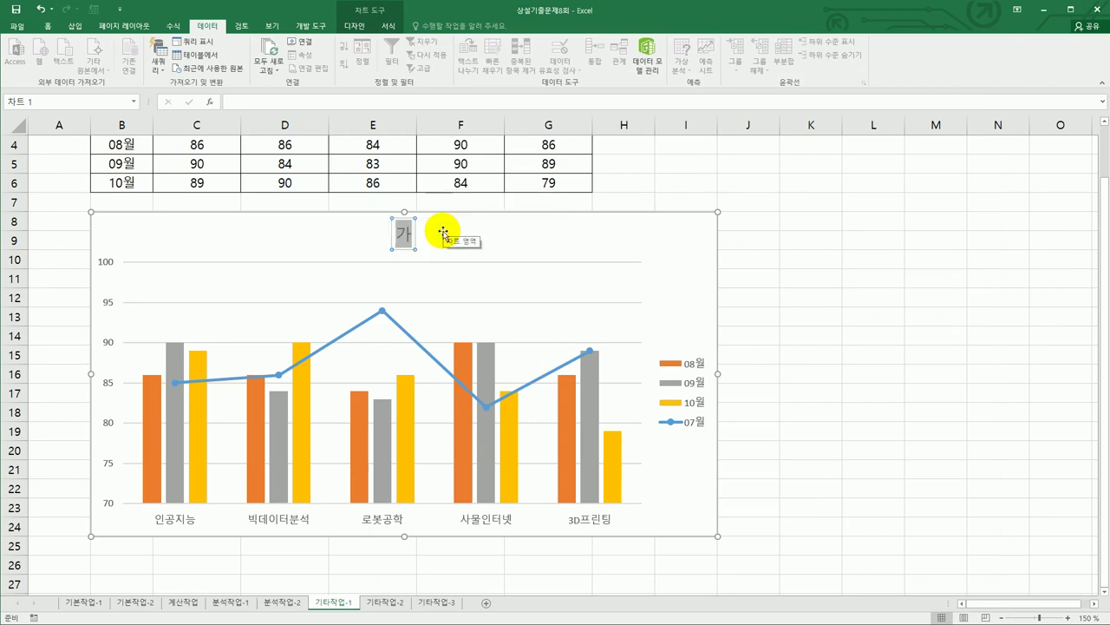
type("ㅢ")
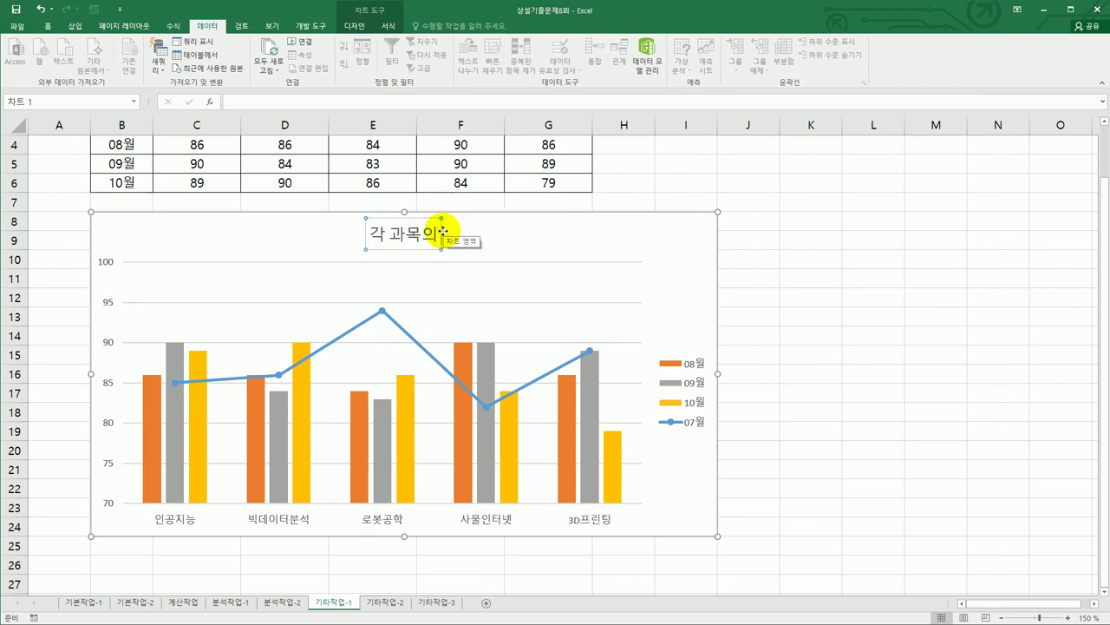
type(" ㅎ")
key("BackSpace")
key("BackSpace")
type("월별")
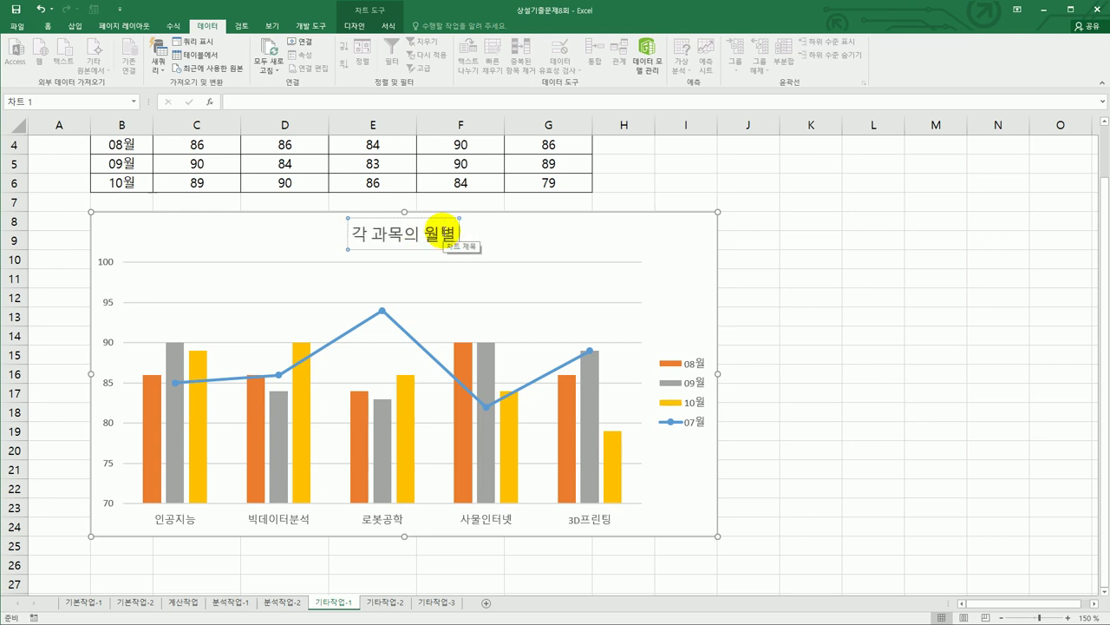
type(" 평균 점수")
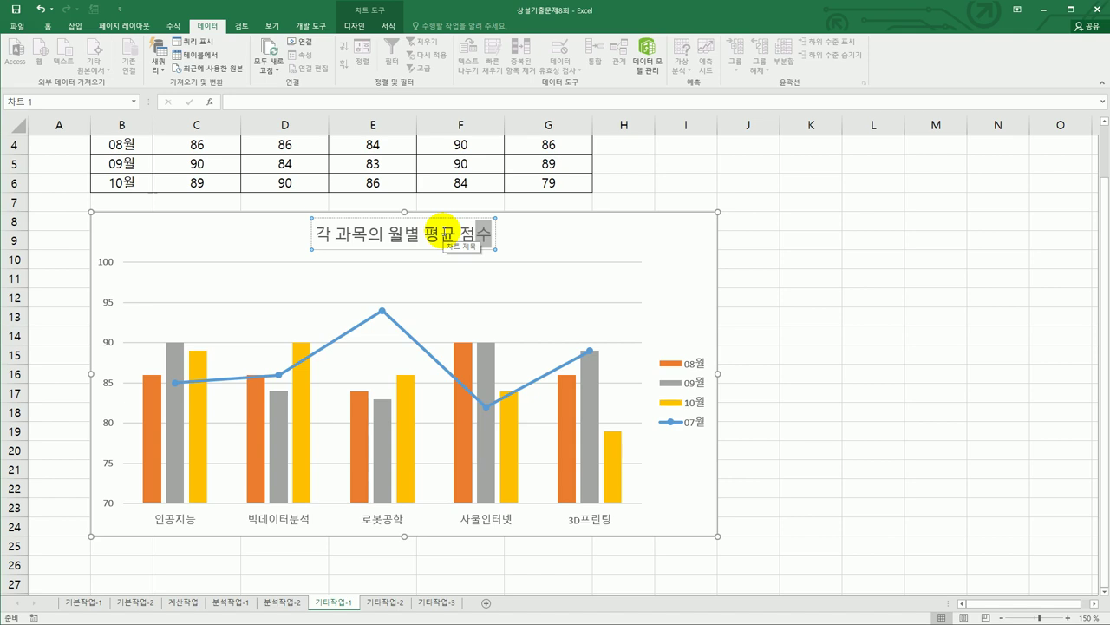
left_click(422, 249)
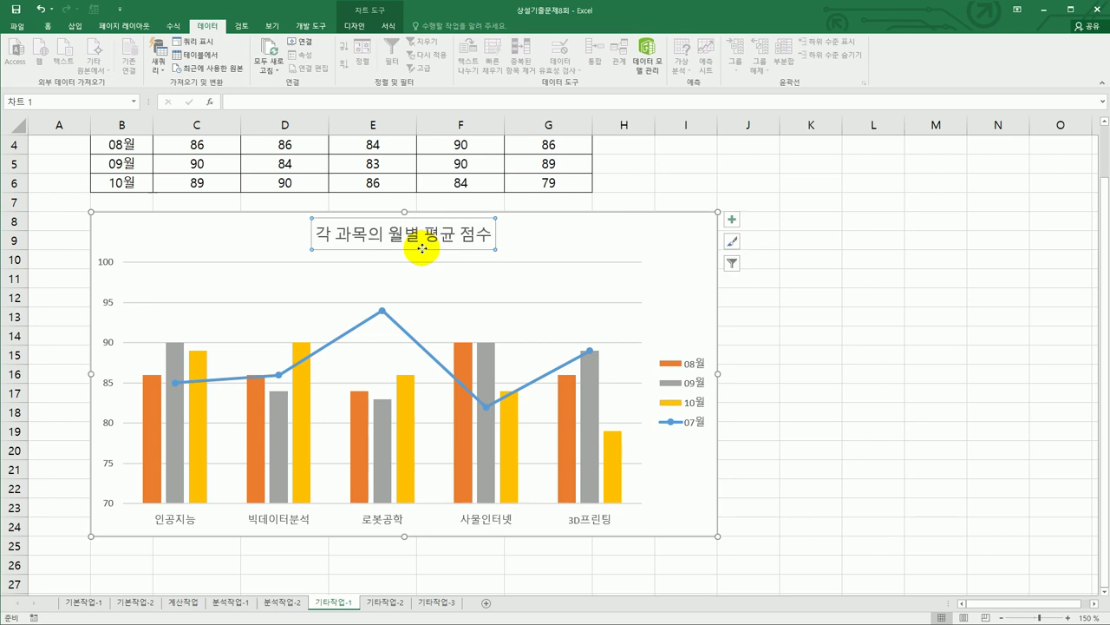
- Apply the shape style 보통 효과 - 주황, 강조 2 to the chart title
left_click(387, 27)
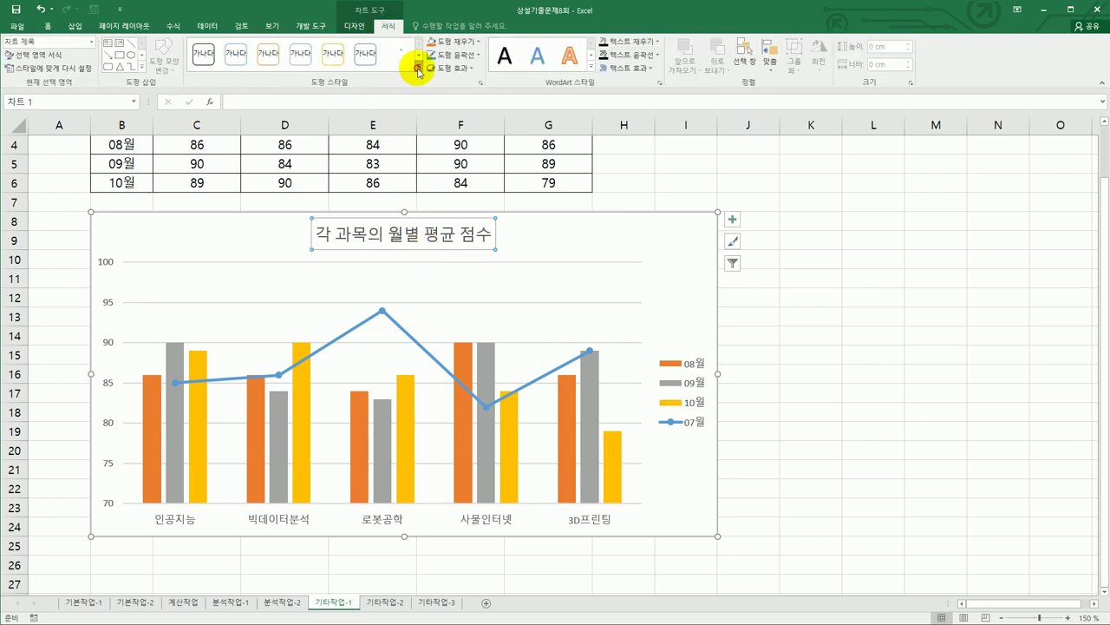
left_click(419, 68)
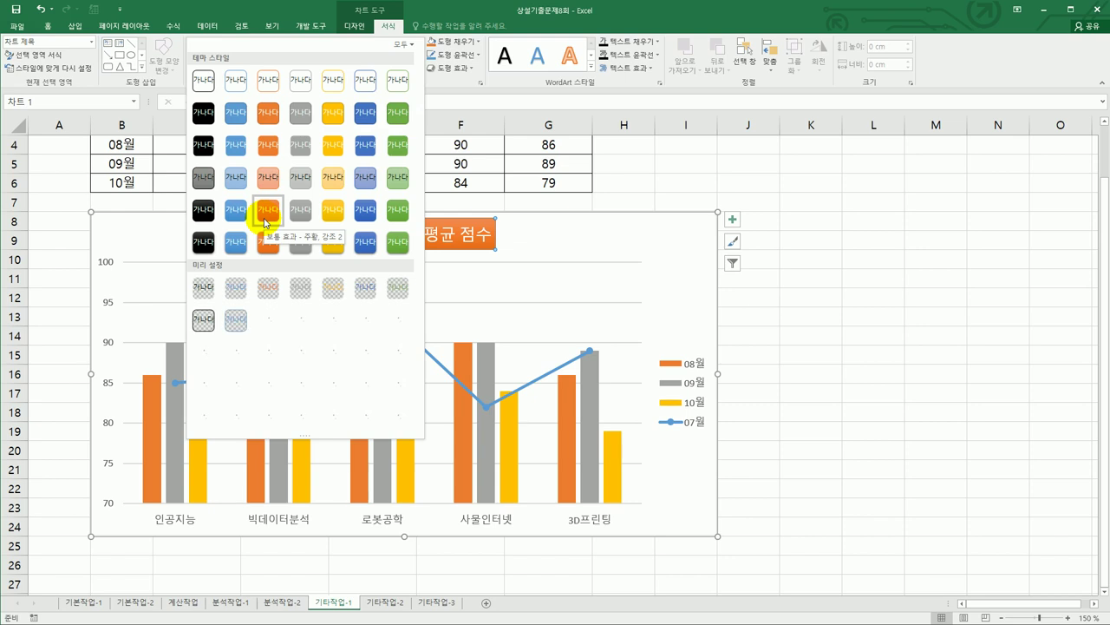
left_click(267, 221)
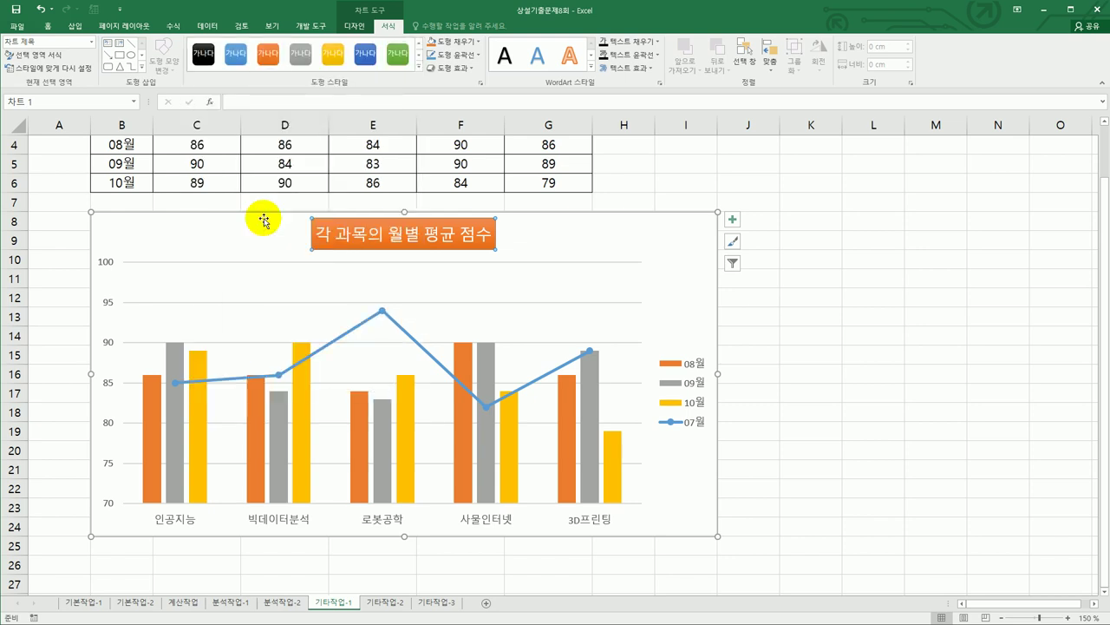
left_click(843, 457)
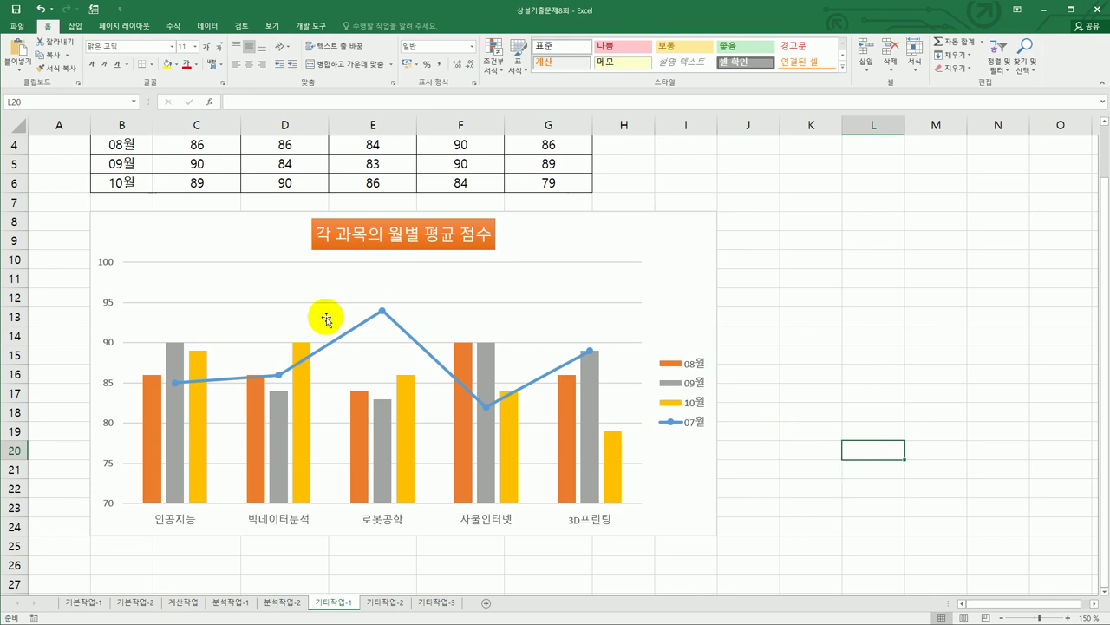
- Format the chart's vertical value axis to show its values in reverse order (값을 거꾸로)
left_click(108, 308)
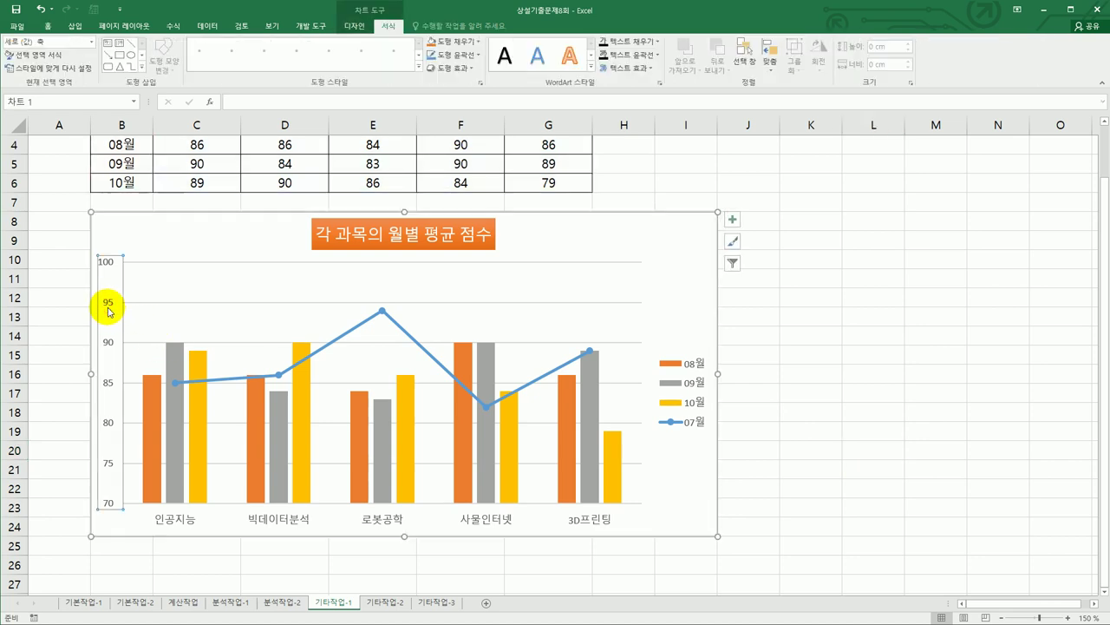
right_click(109, 308)
left_click(149, 428)
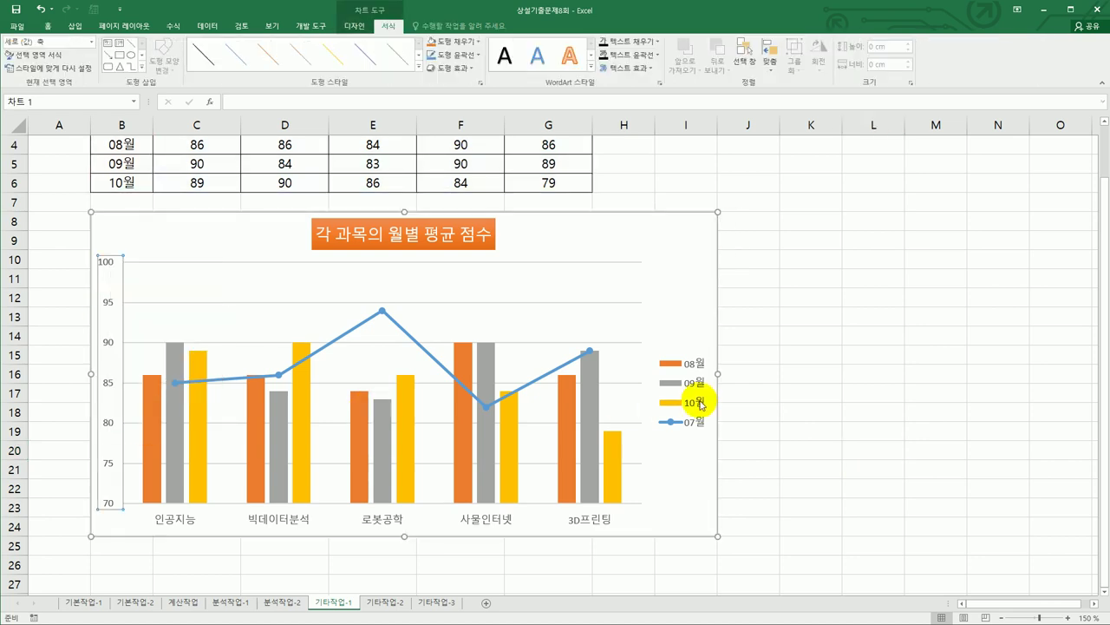
left_click(899, 413)
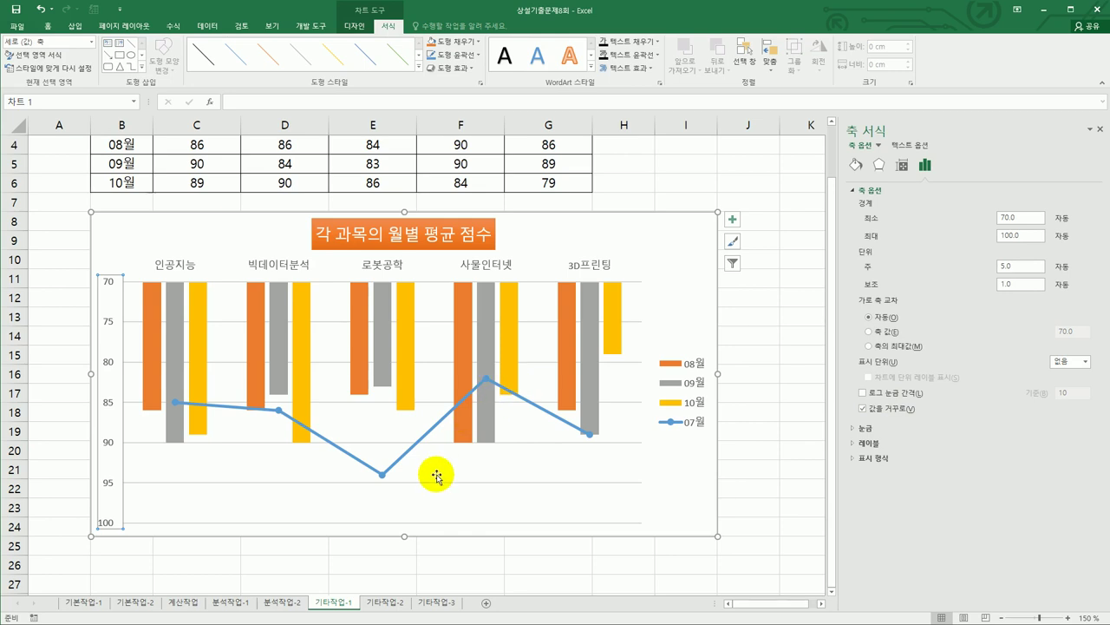
- Add a data label below (아래쪽) only the 로봇공학 point of the 07월 line series
left_click(382, 473)
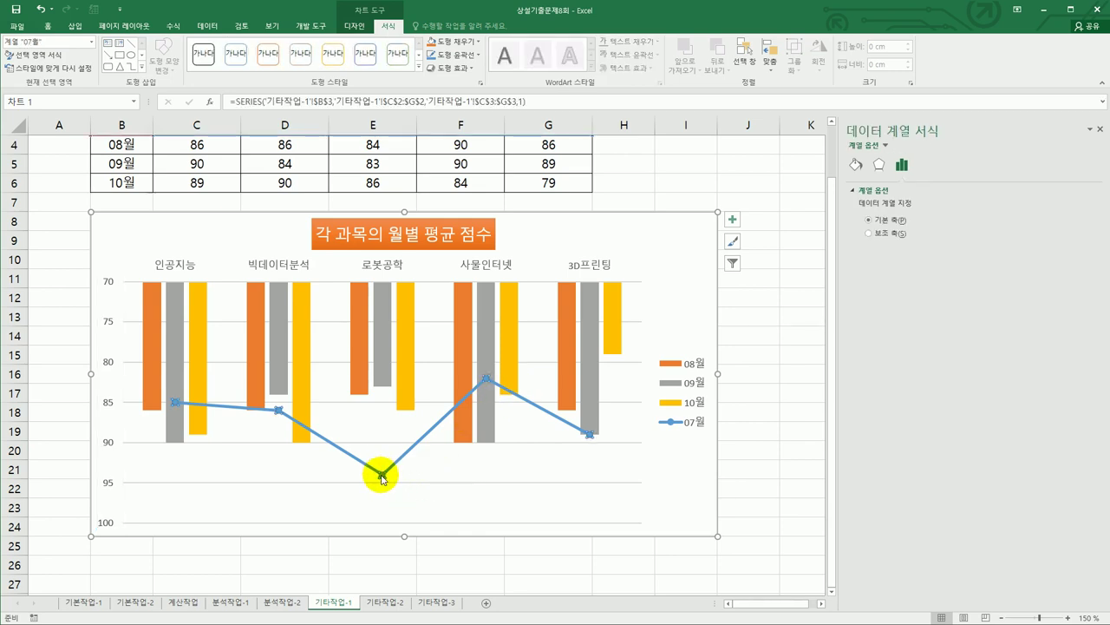
left_click(382, 475)
left_click(733, 220)
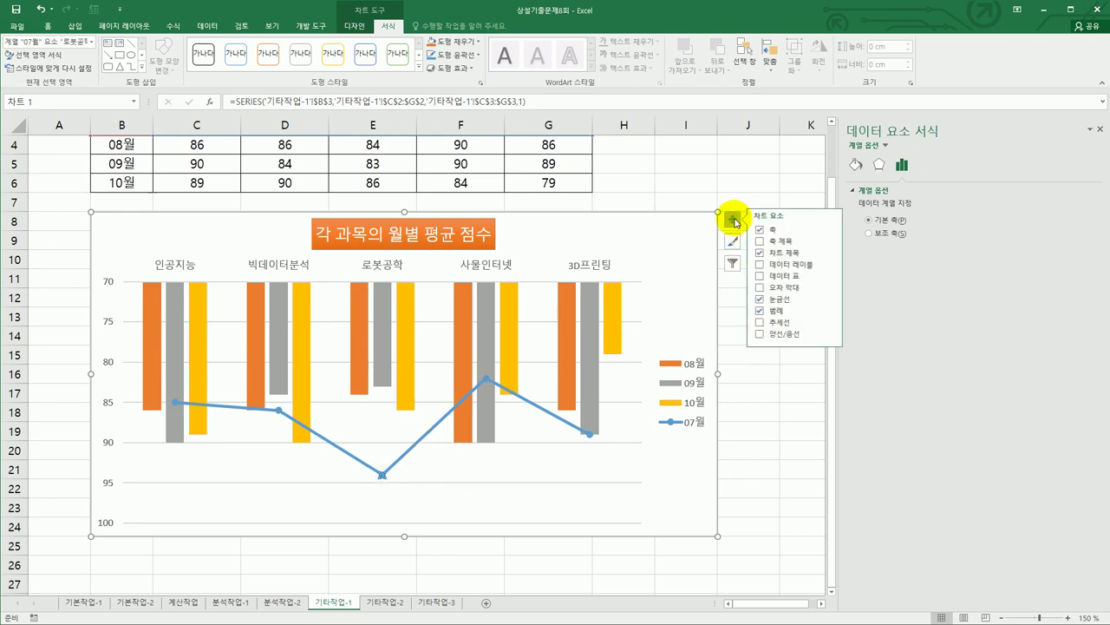
left_click(831, 267)
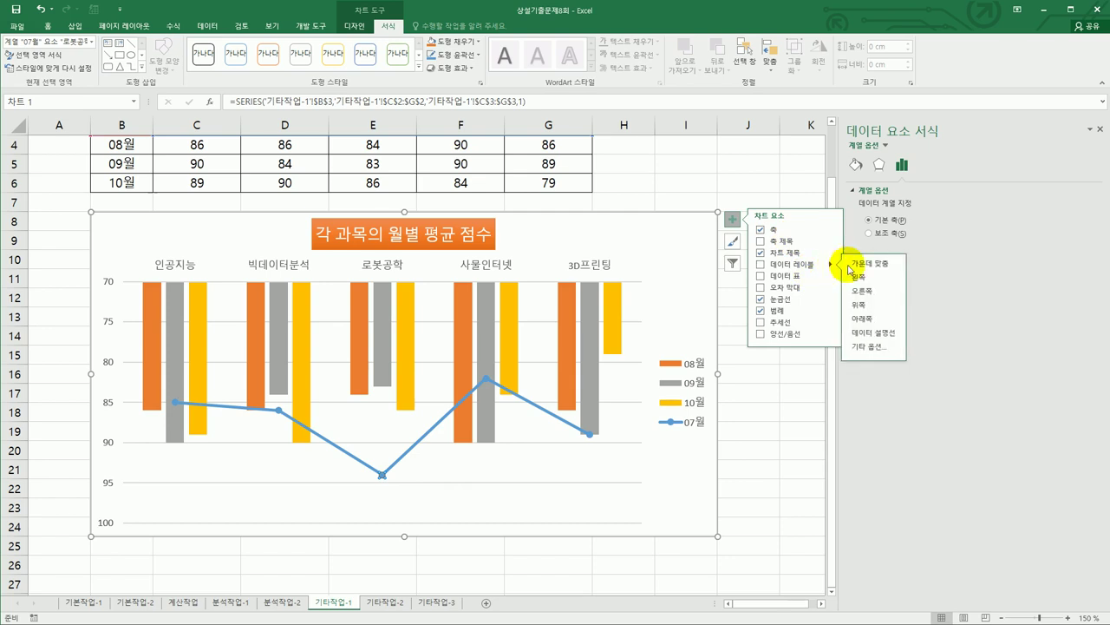
left_click(872, 319)
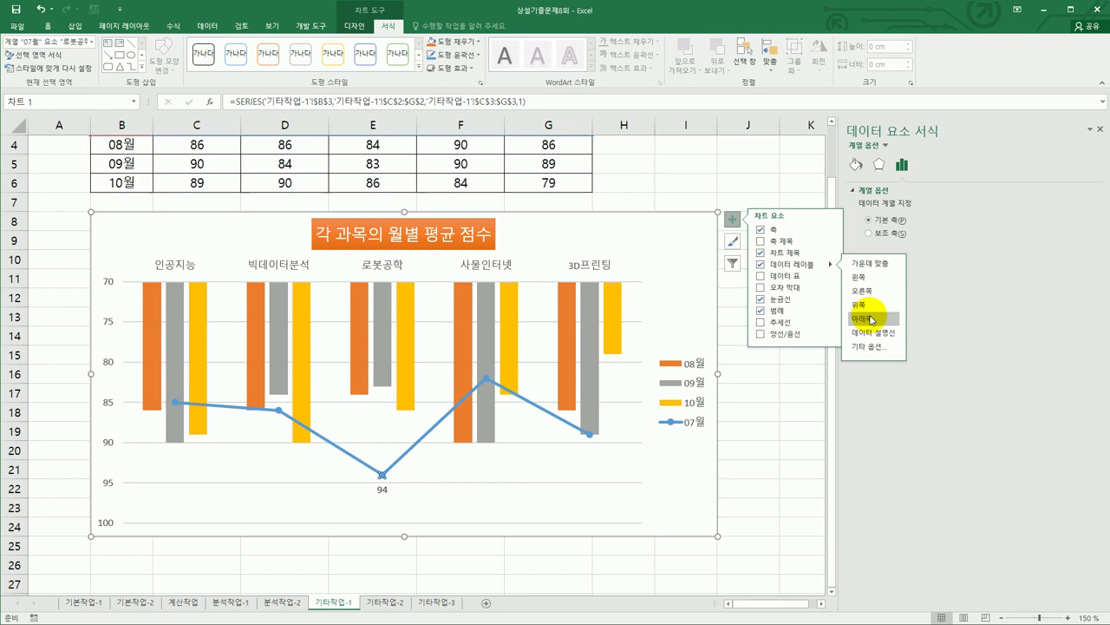
- Give the chart area's border rounded corners (둥근 모서리)
left_click(689, 250)
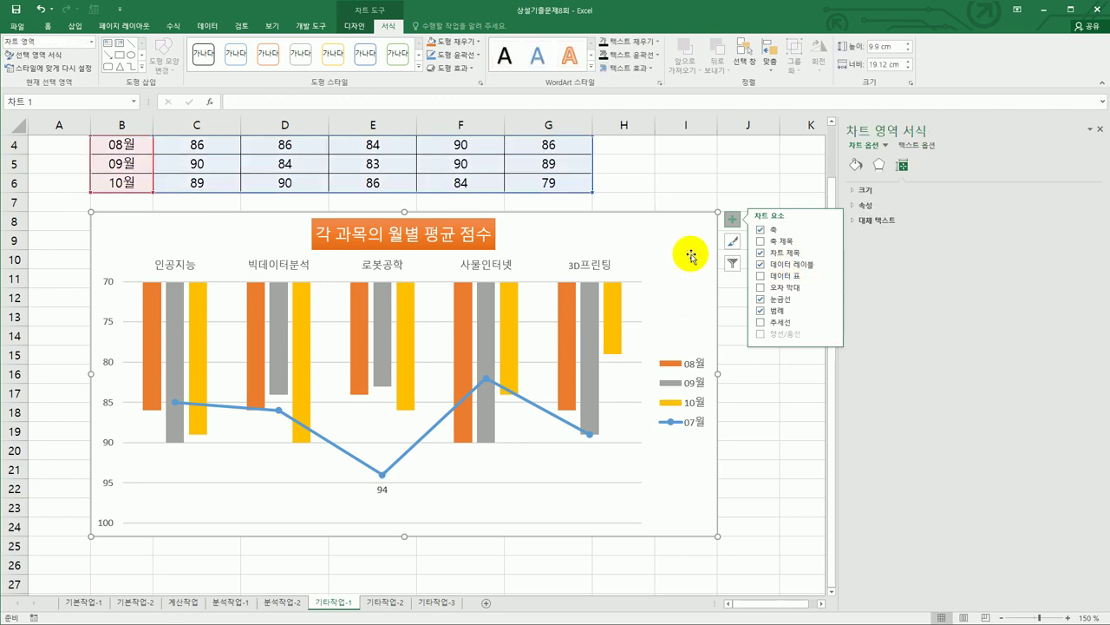
left_click(857, 171)
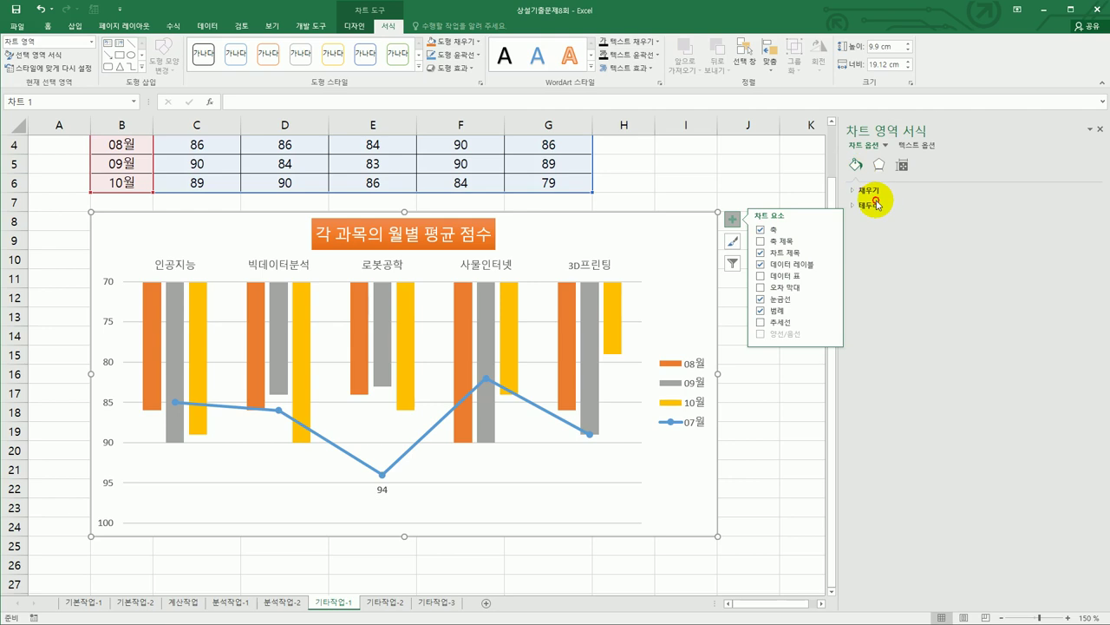
left_click(876, 206)
left_click(915, 486)
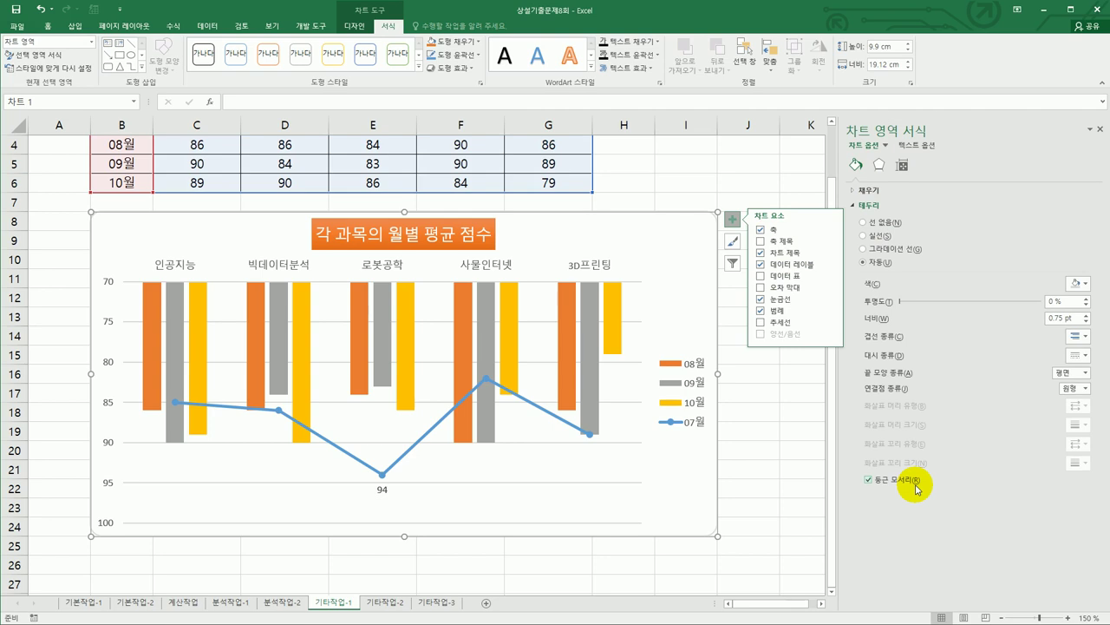
- Apply the centred outer (바깥쪽) shadow preset to the chart area
left_click(879, 167)
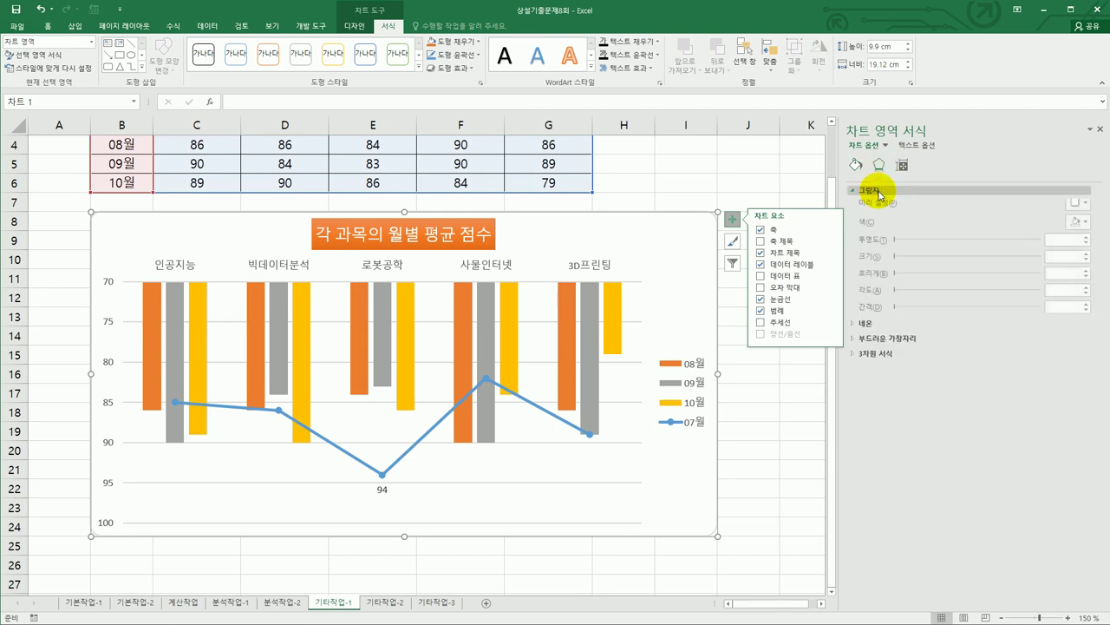
left_click(868, 189)
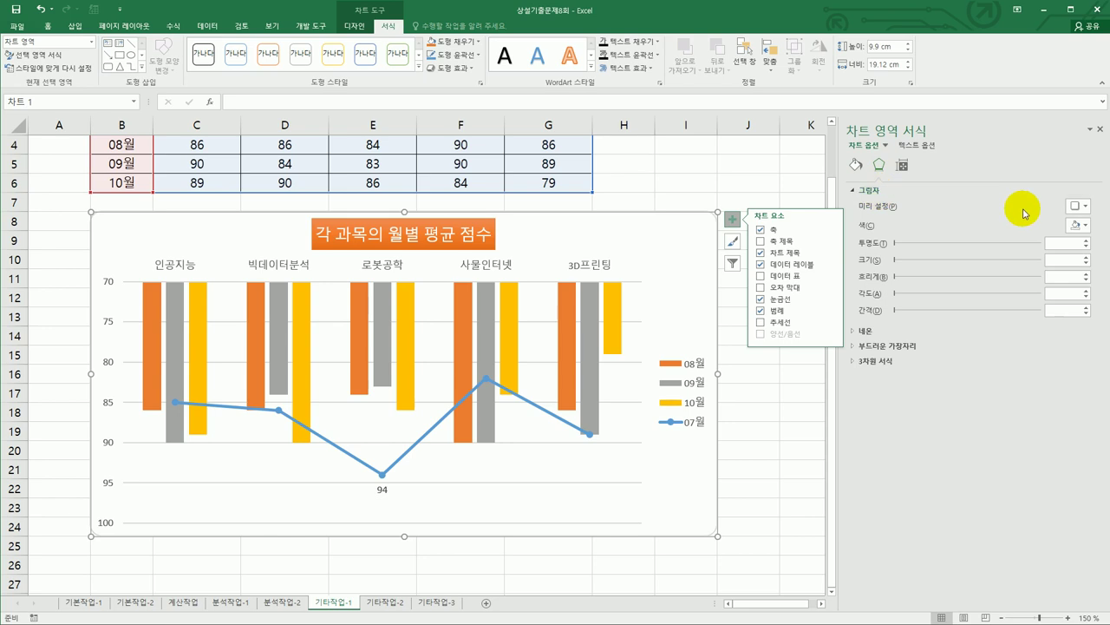
left_click(1080, 207)
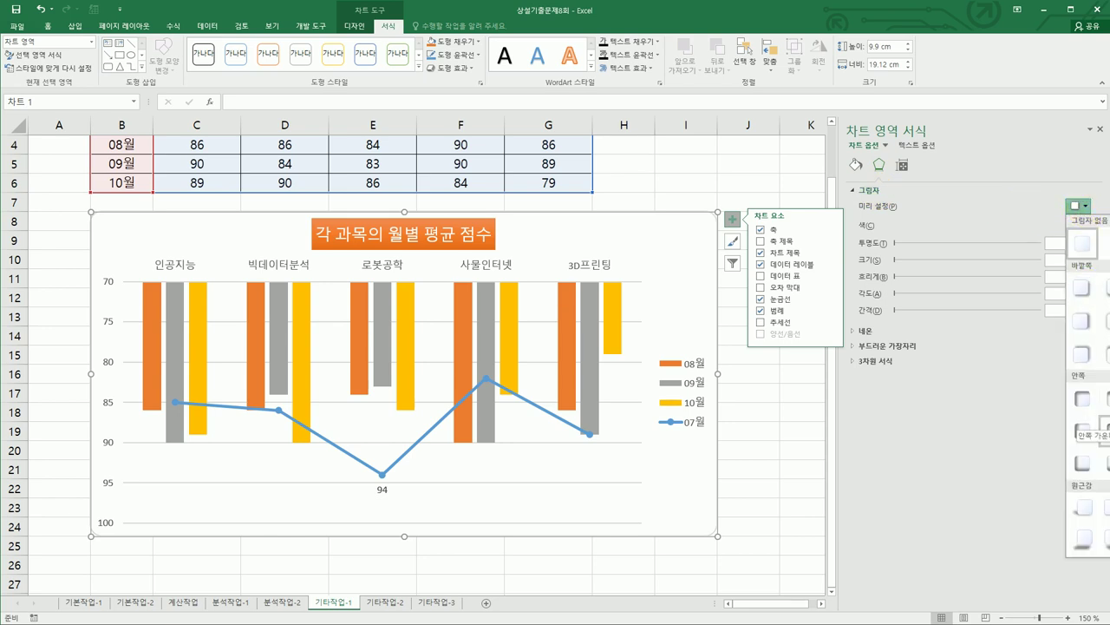
left_click(1103, 428)
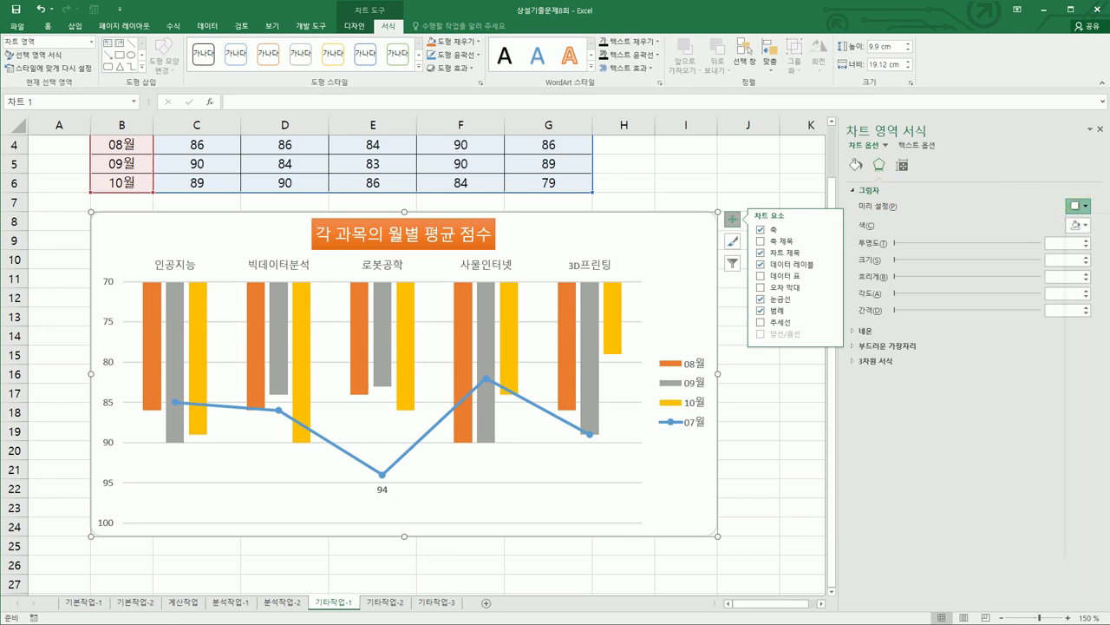
left_click(1075, 207)
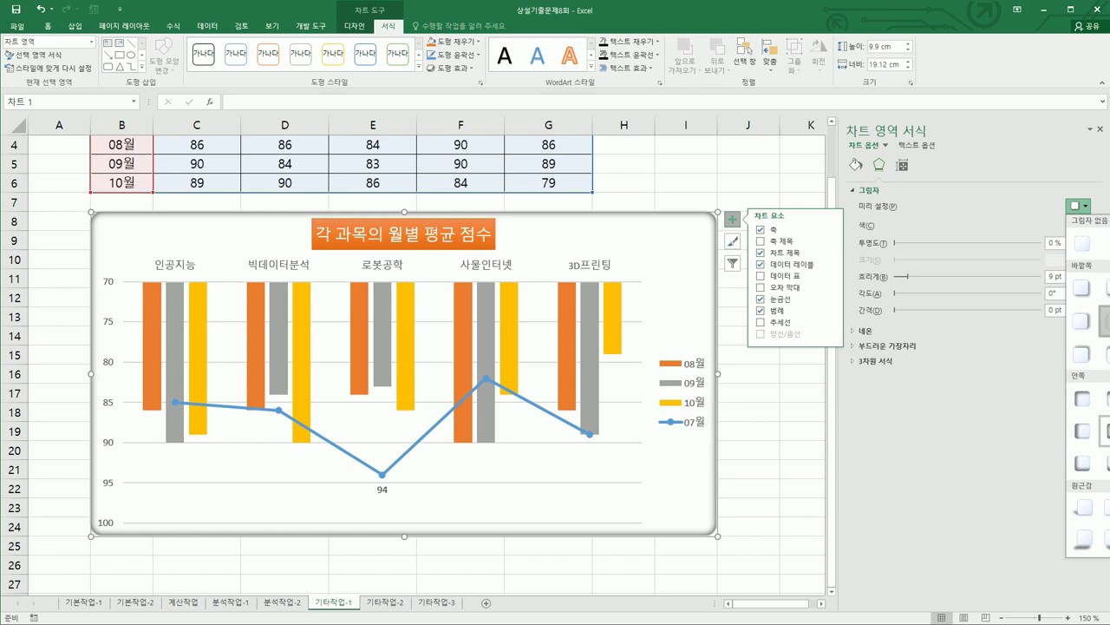
left_click(1103, 321)
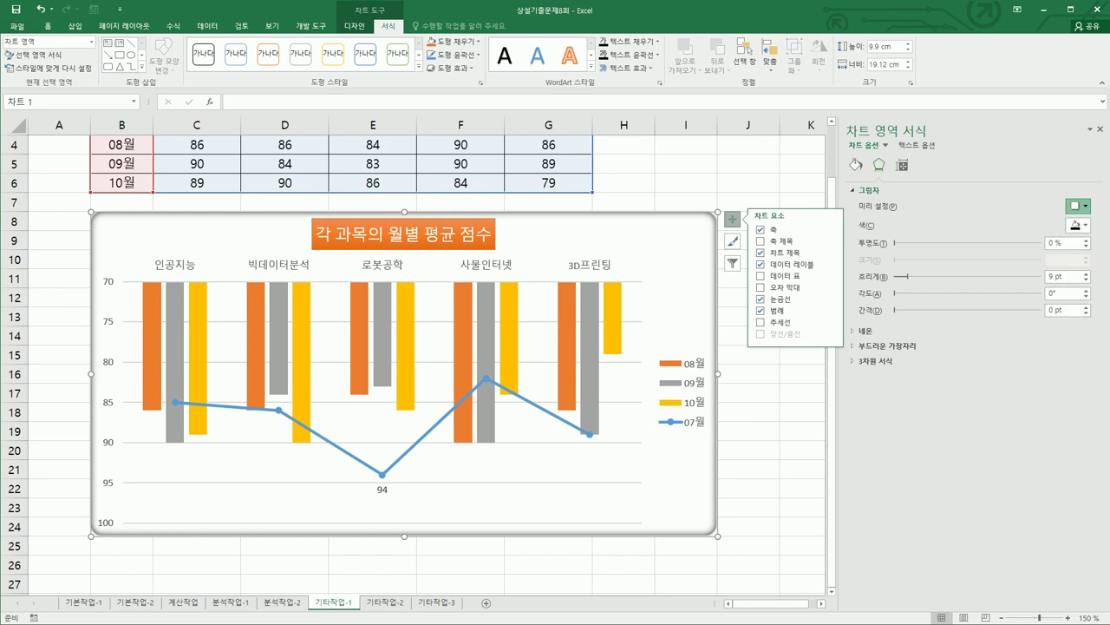
left_click(779, 519)
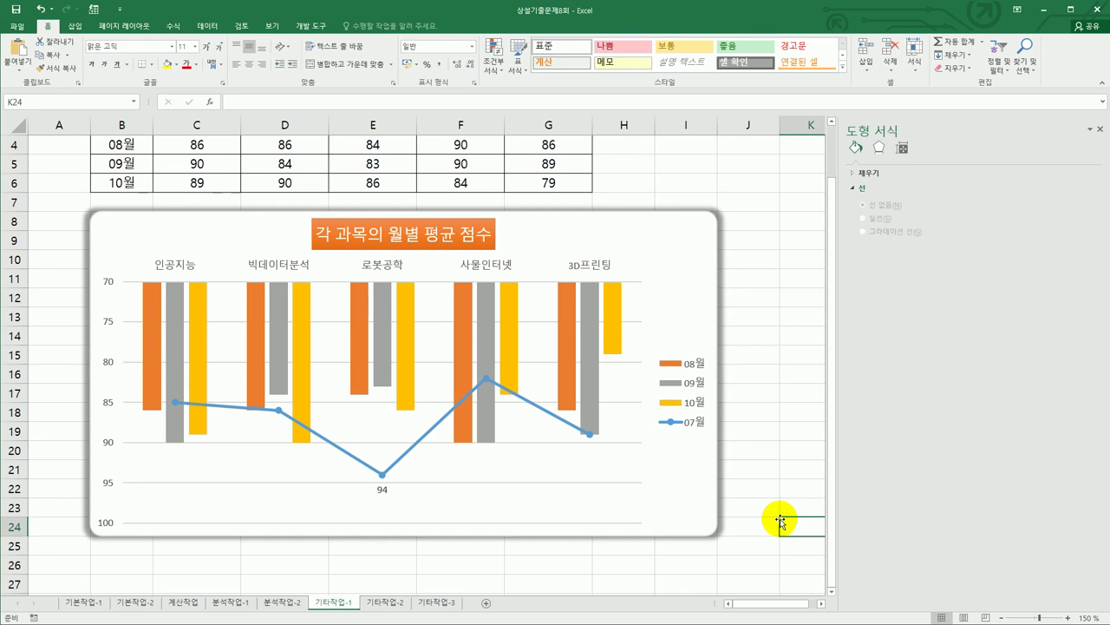
- Check which shadow preset the chart area uses and close the formatting pane
left_click(704, 251)
left_click(879, 164)
left_click(1082, 207)
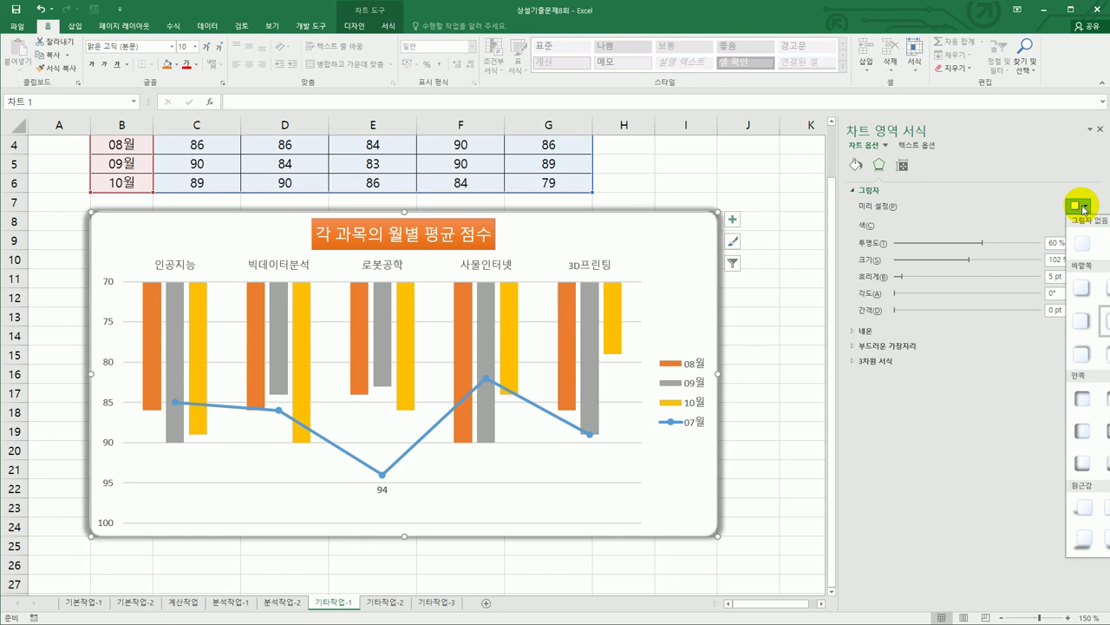
left_click(758, 457)
left_click(770, 486)
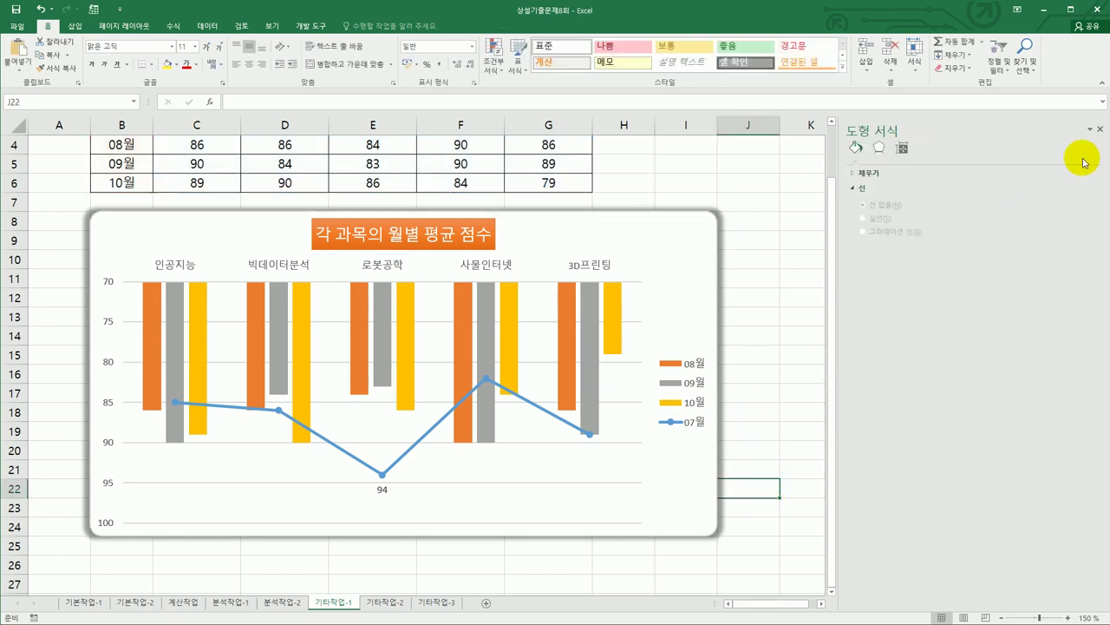
left_click(1100, 128)
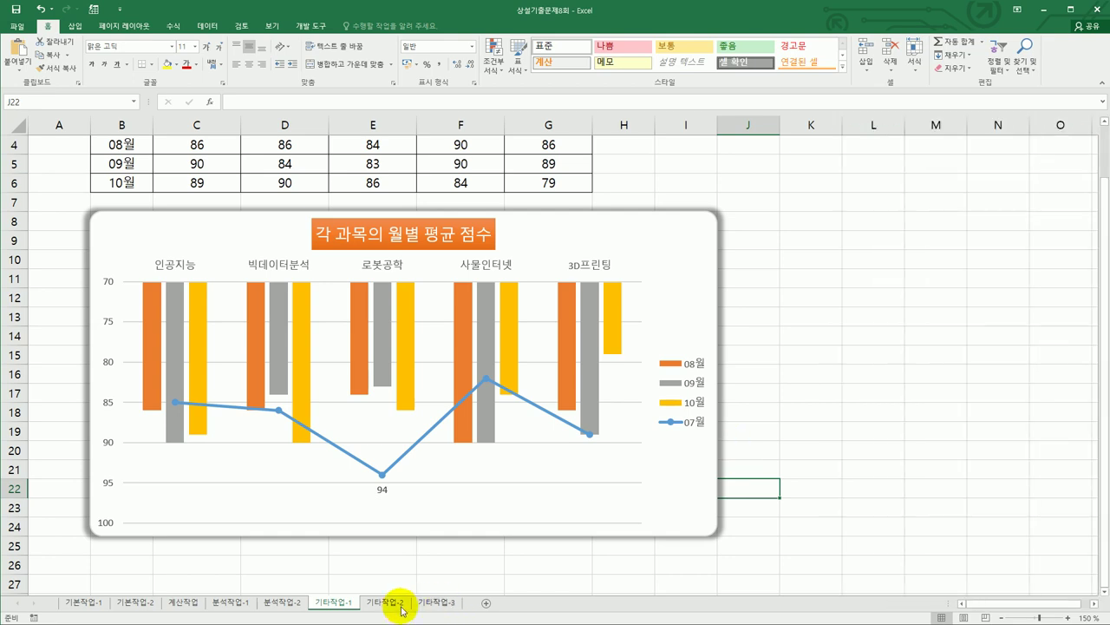
- On the 기타작업-2 sheet, draw a form control button covering cells L2:M3
left_click(385, 602)
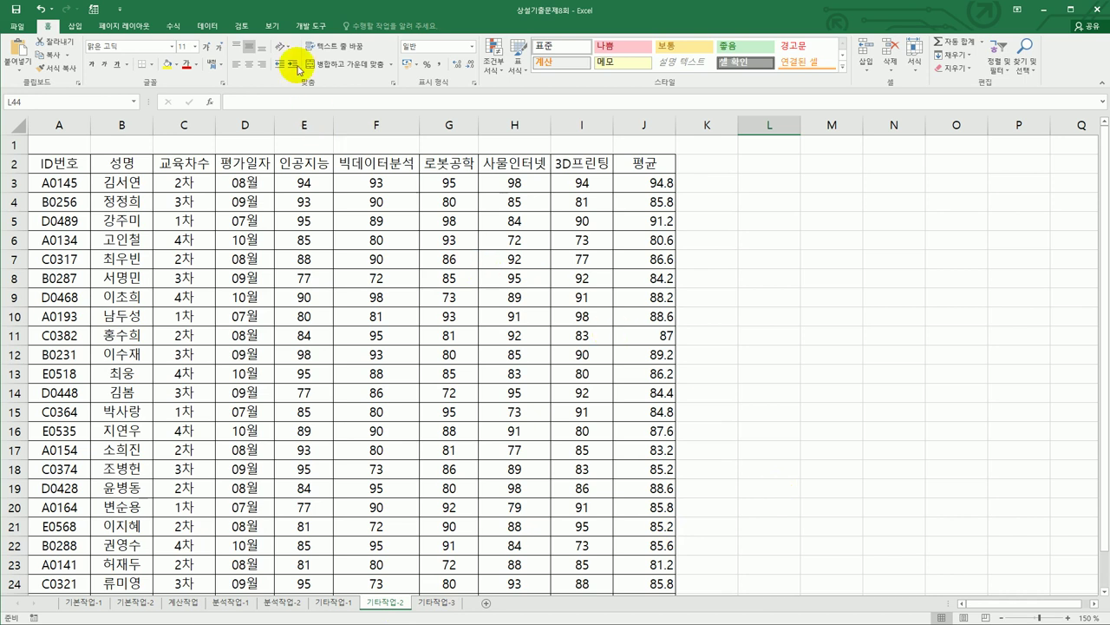
left_click(302, 28)
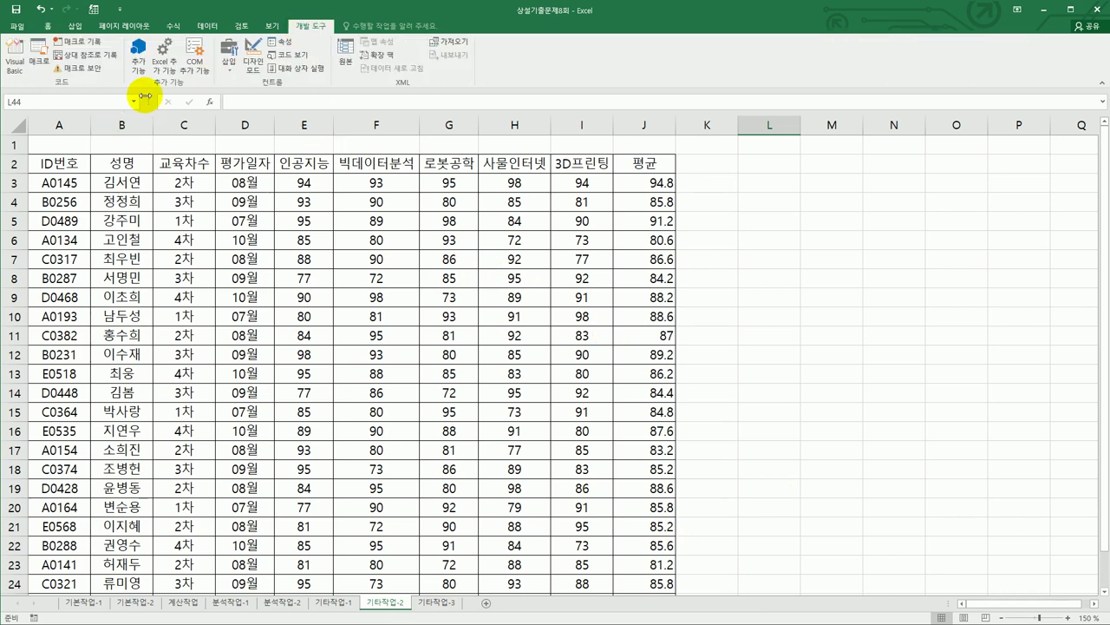
left_click(226, 67)
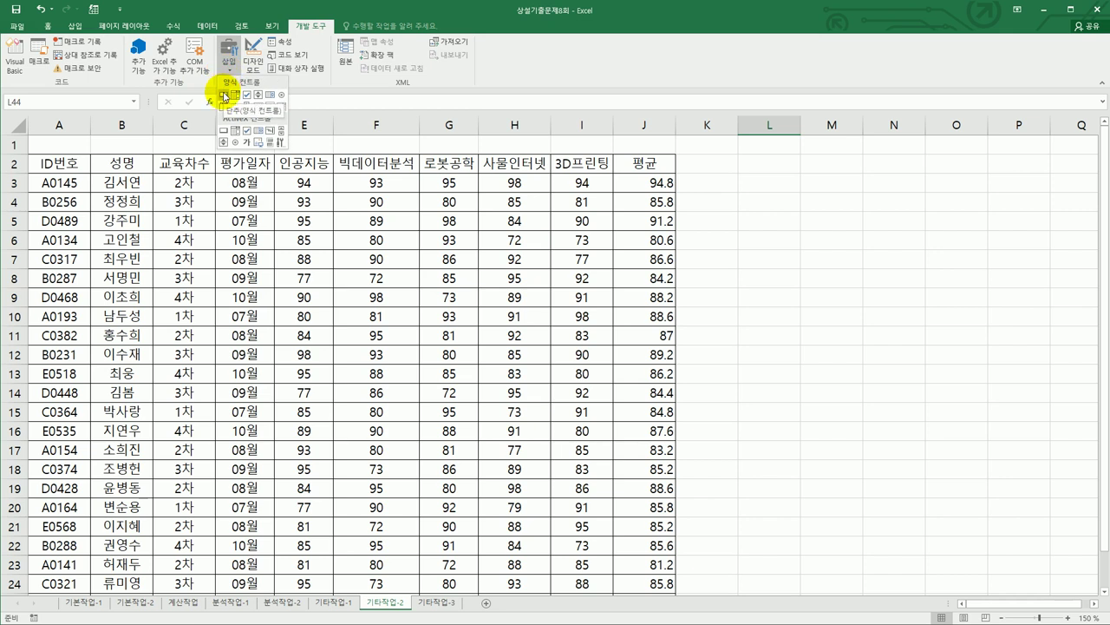
left_click(224, 95)
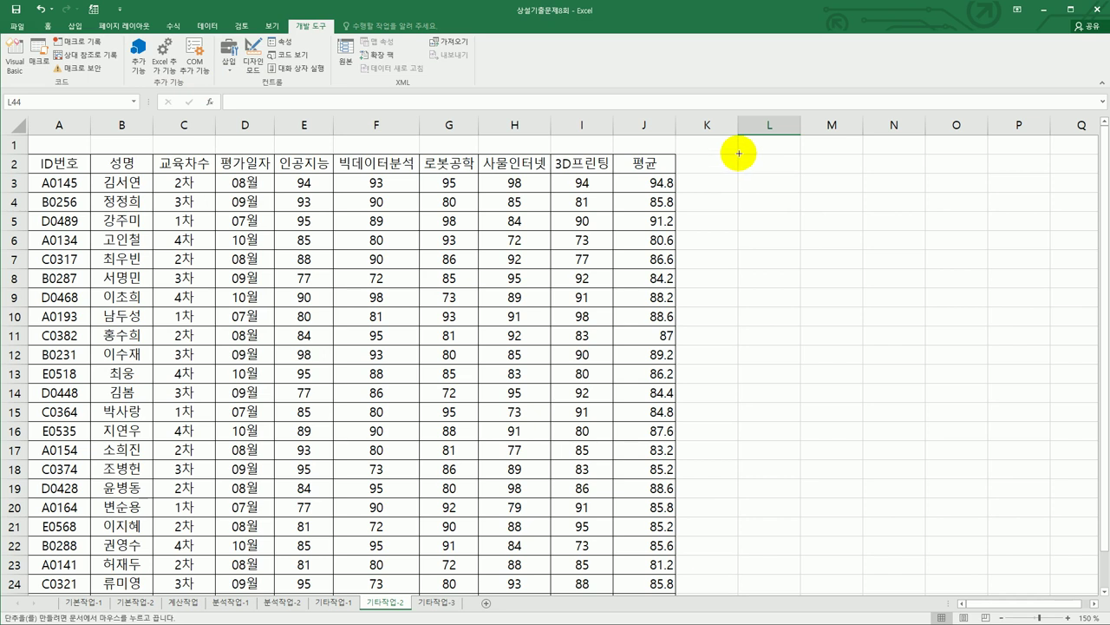
left_click_drag(738, 153, 838, 186)
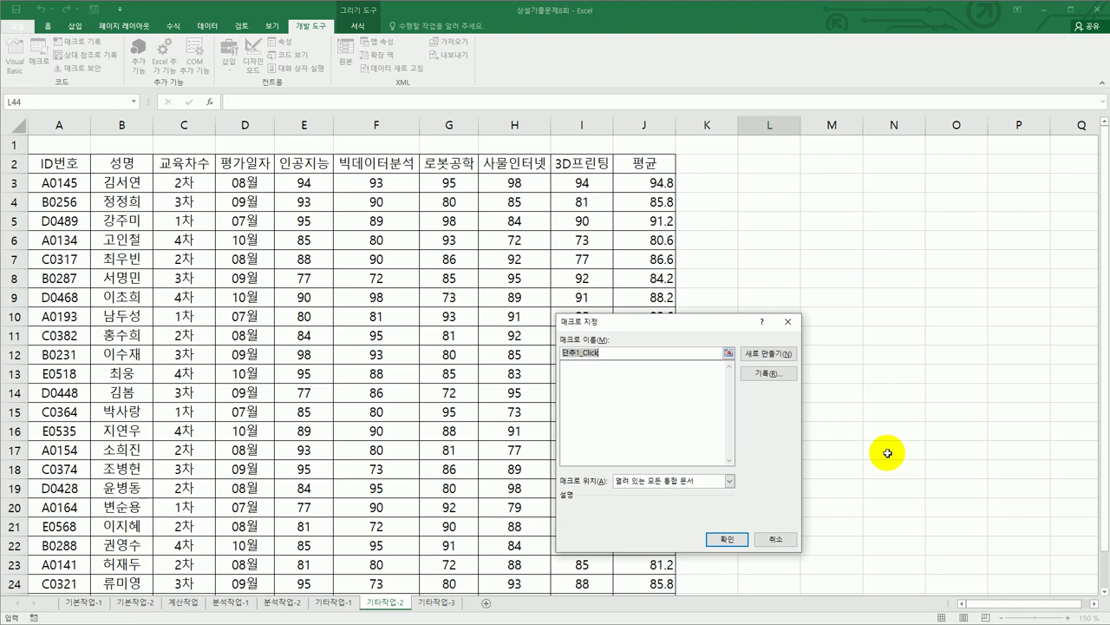
- Name the button's macro 서식적용 and start recording it in the current workbook (현재 통합 문서)
type("서식적용")
left_click(775, 373)
left_click_drag(698, 347, 883, 303)
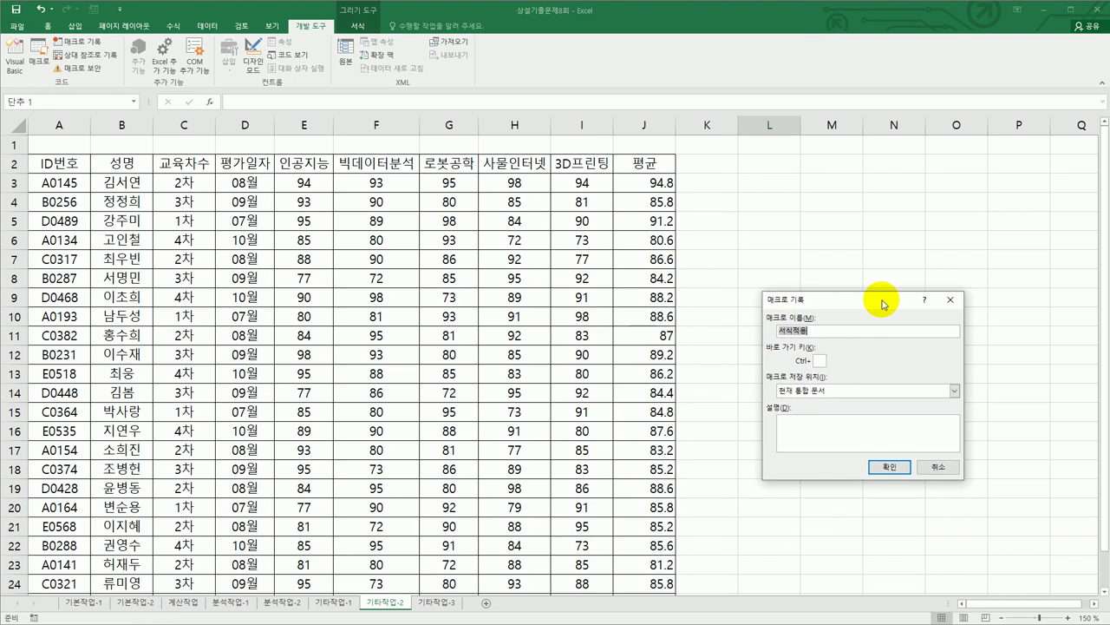
left_click(888, 467)
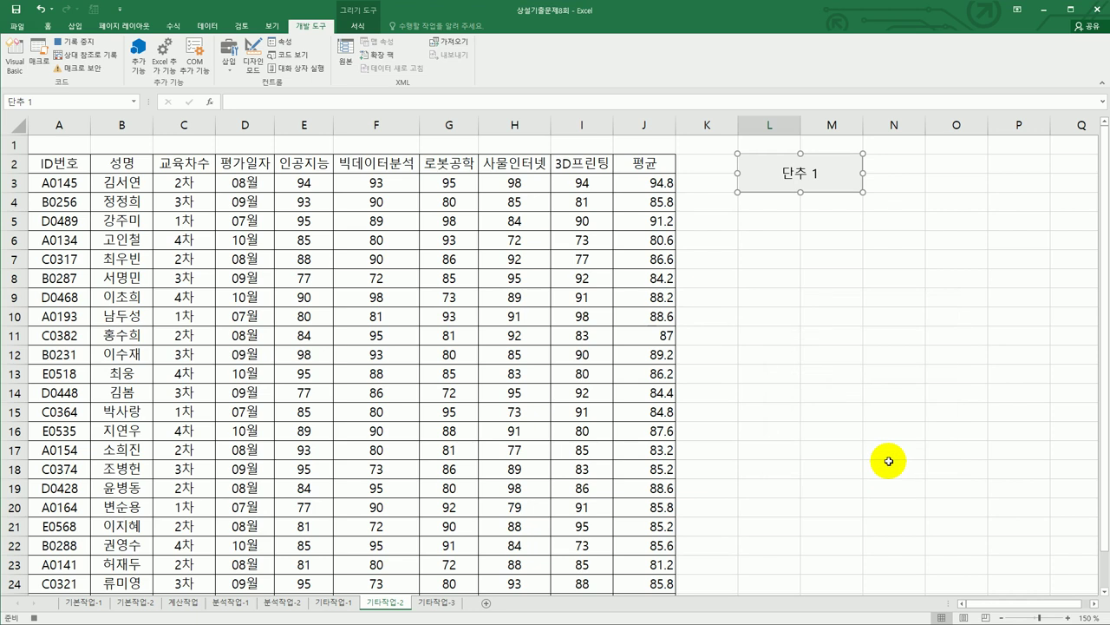
- Apply the custom number format [>=80]"합격";[<80]"불합격" to the subject scores in E3:I26
left_click(304, 184)
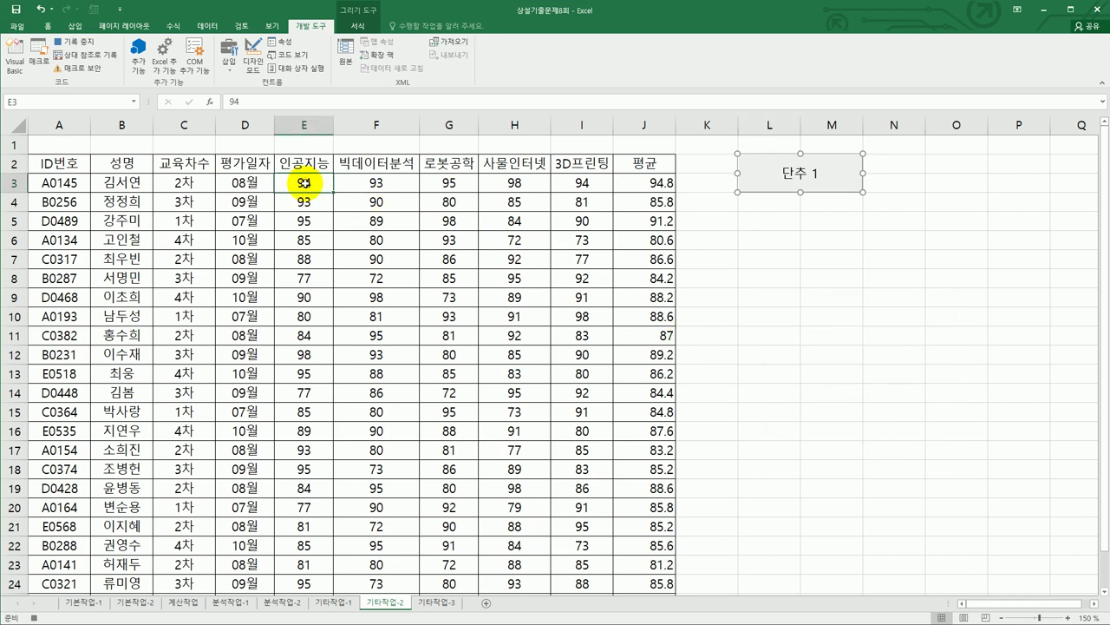
left_click_drag(304, 183, 577, 579)
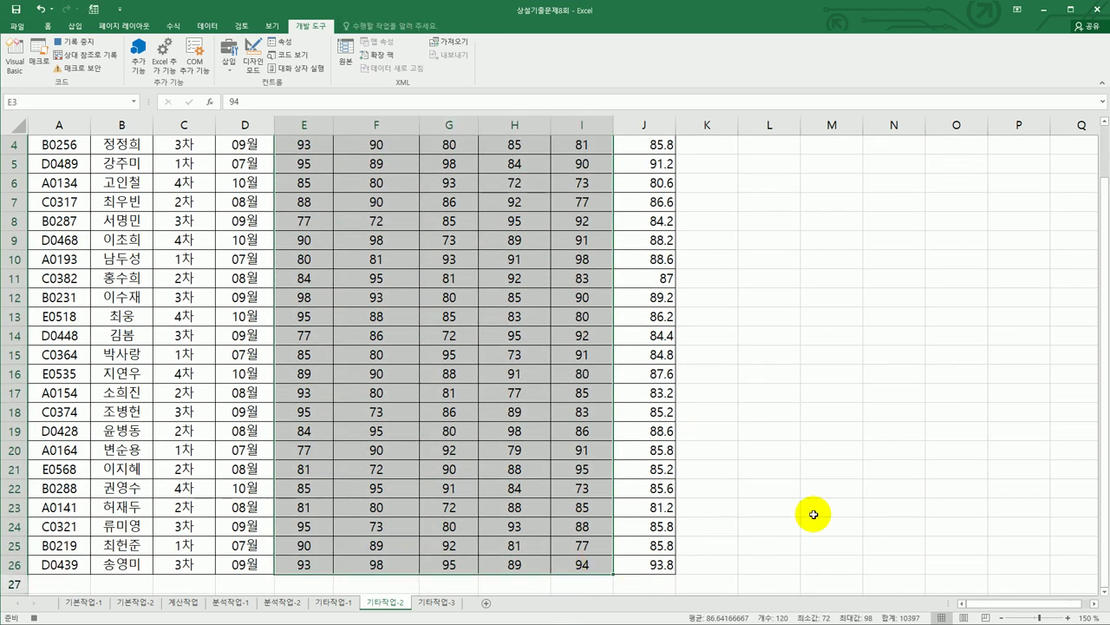
scroll(814, 515, "up", 1)
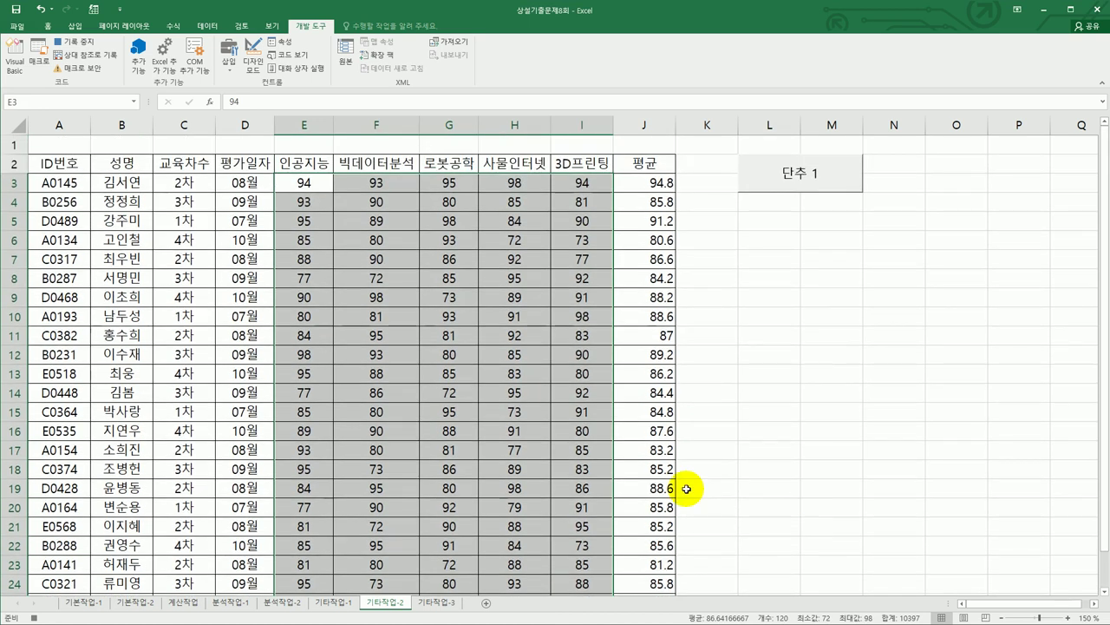
right_click(462, 260)
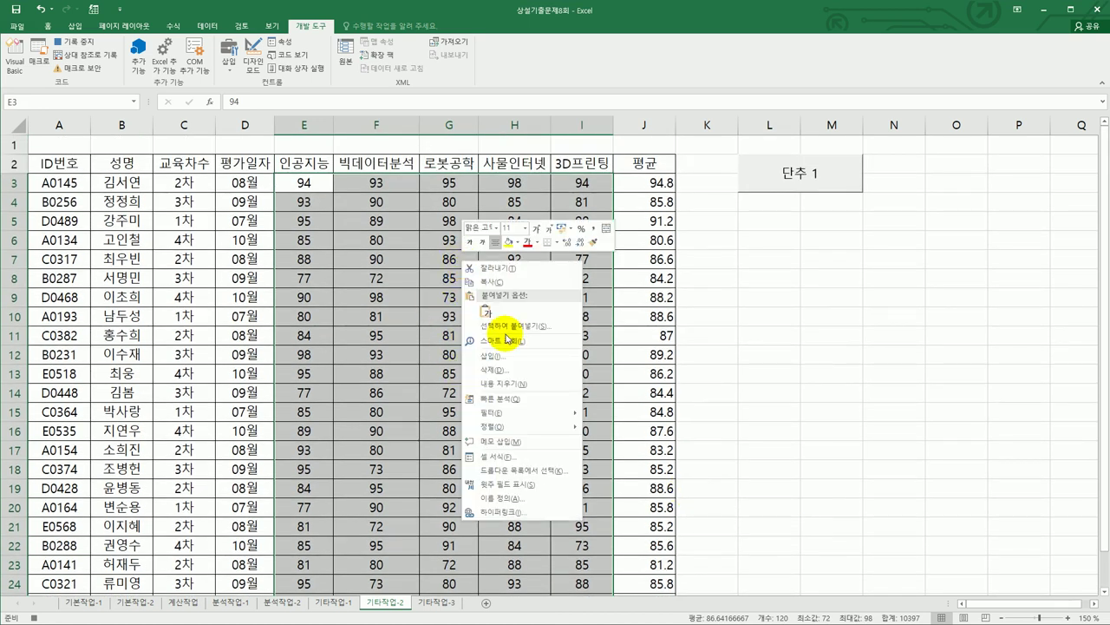
left_click(512, 465)
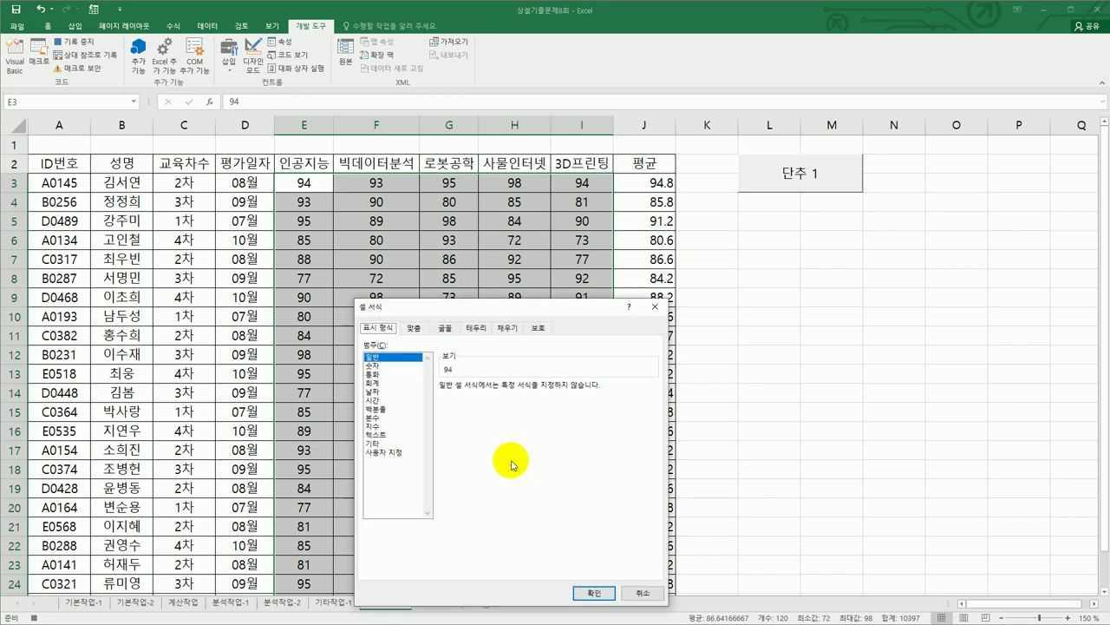
left_click_drag(524, 304, 523, 249)
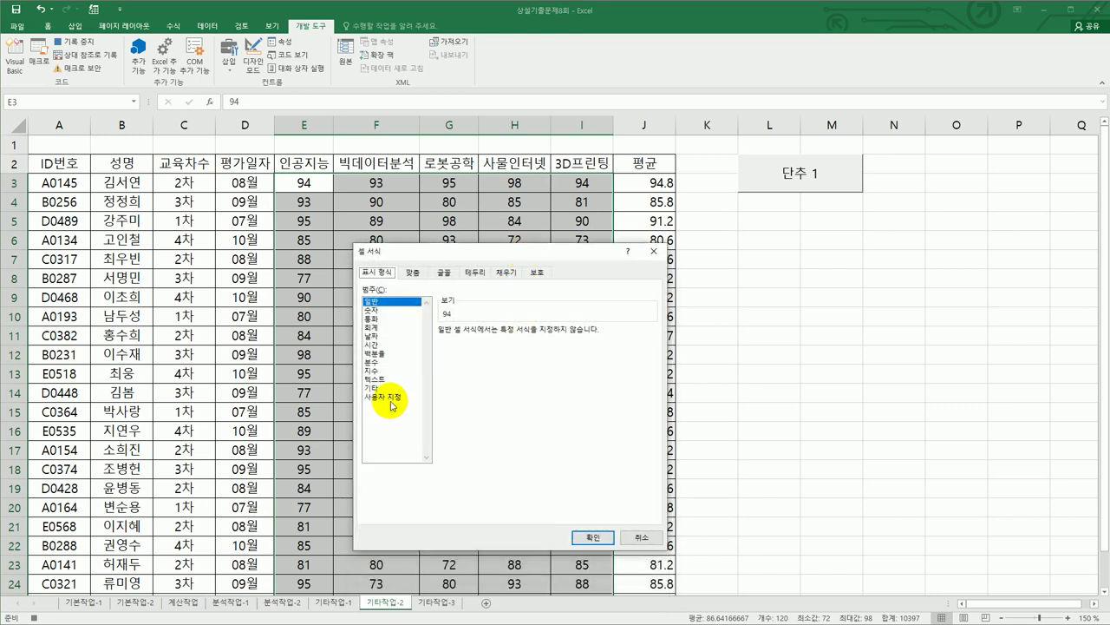
left_click(392, 397)
left_click_drag(475, 344, 439, 342)
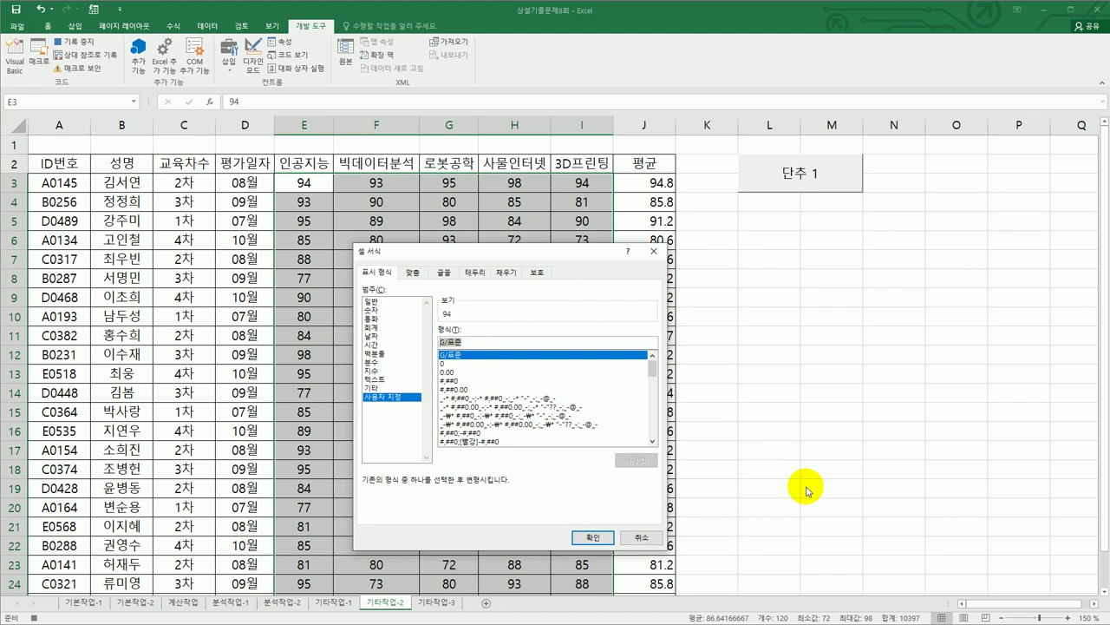
key("BackSpace")
type("[>=80")
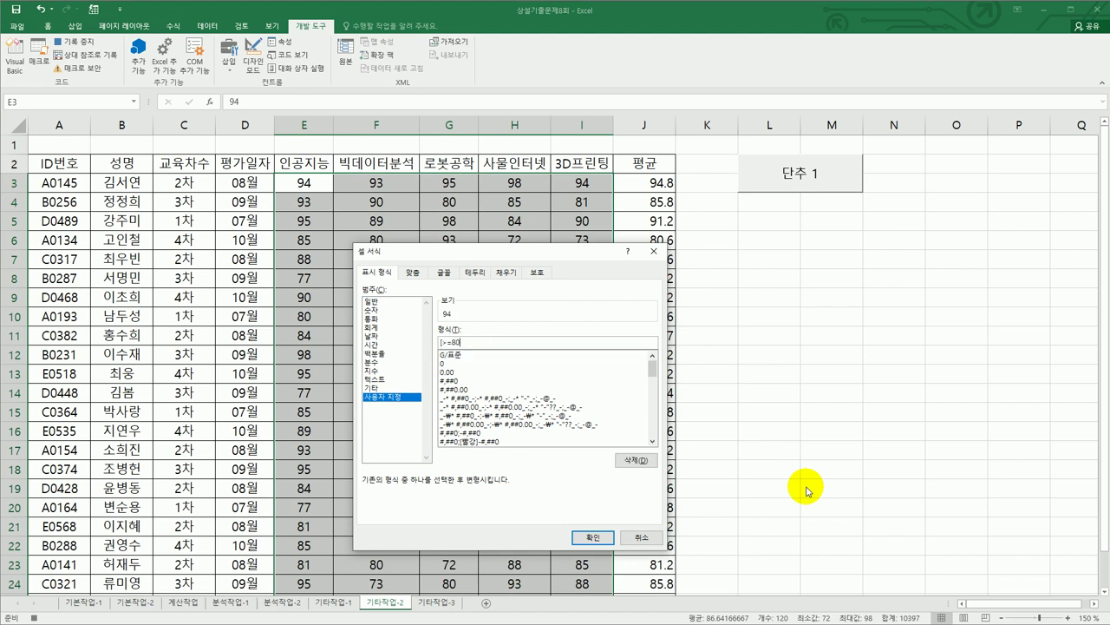
type("]\"합격\";[<80]\"불합격\"")
left_click(588, 537)
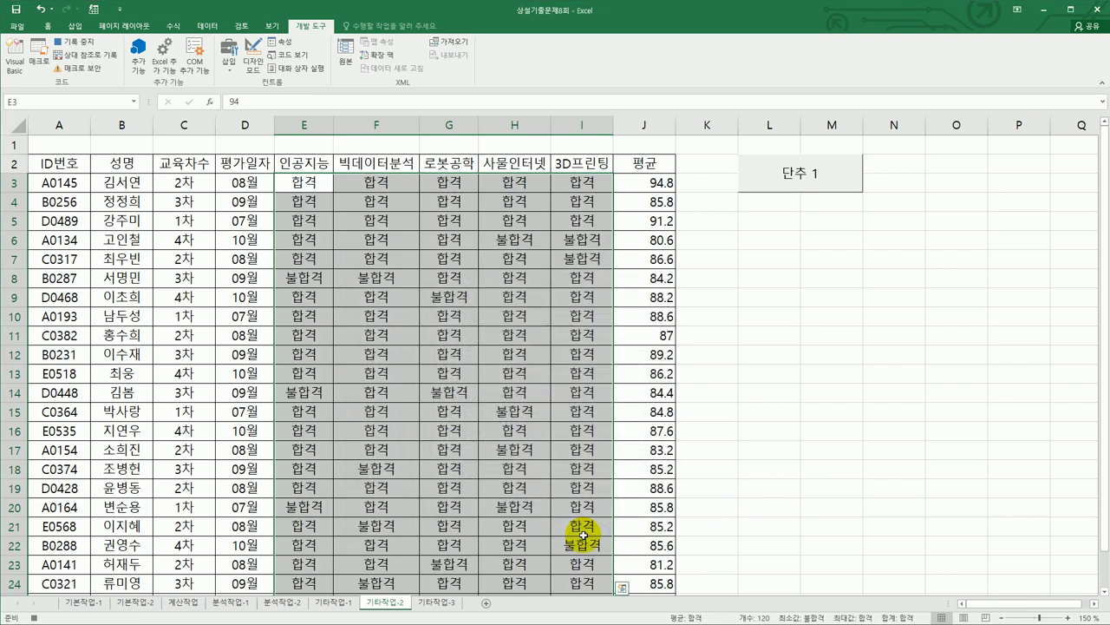
- Deselect the score range and stop recording the 서식적용 macro
left_click(590, 181)
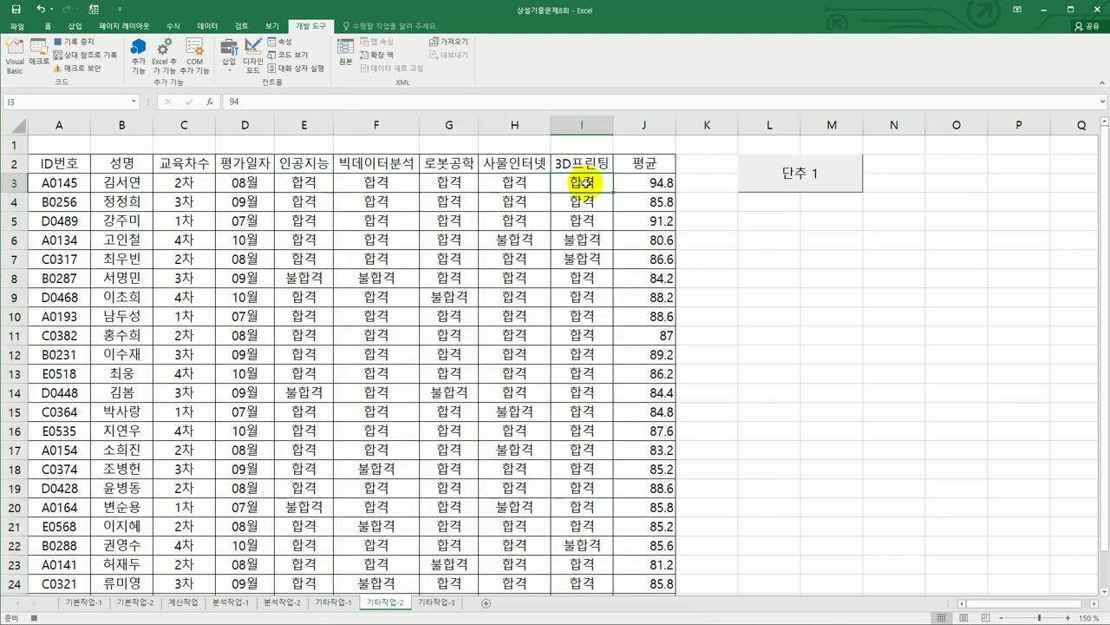
left_click(83, 42)
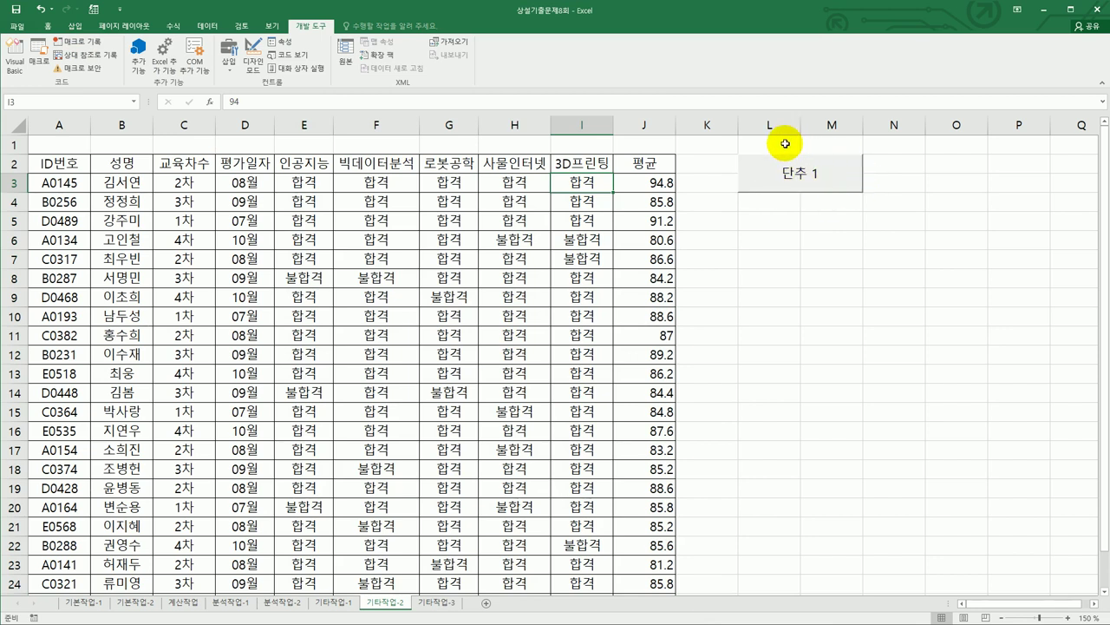
- Change the caption of the button over L2:M3 to 서식적용
right_click(802, 172)
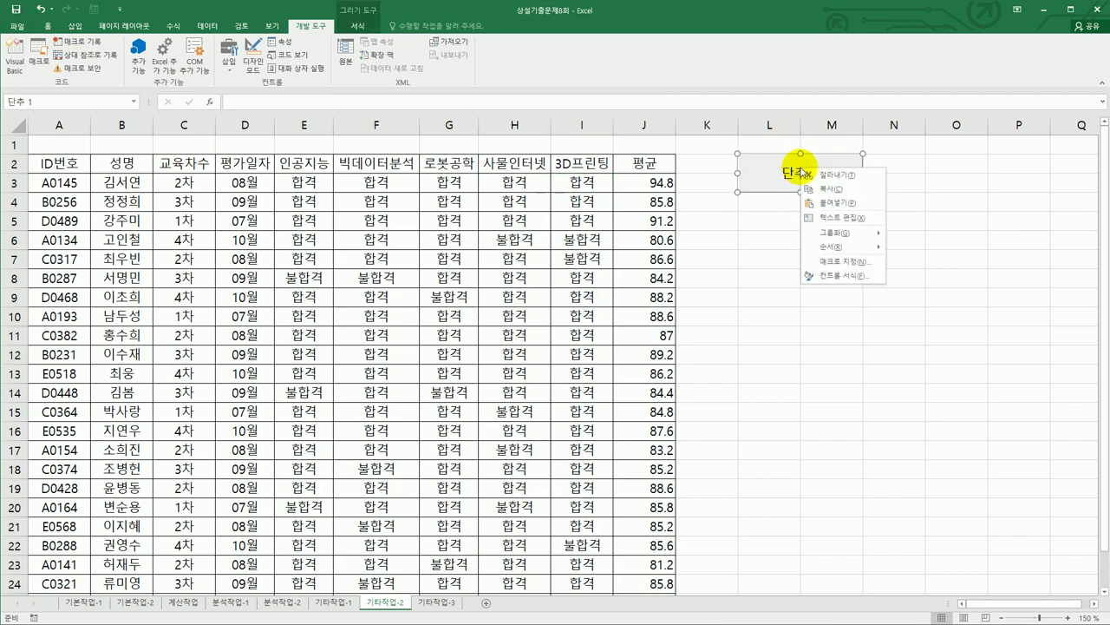
left_click(853, 217)
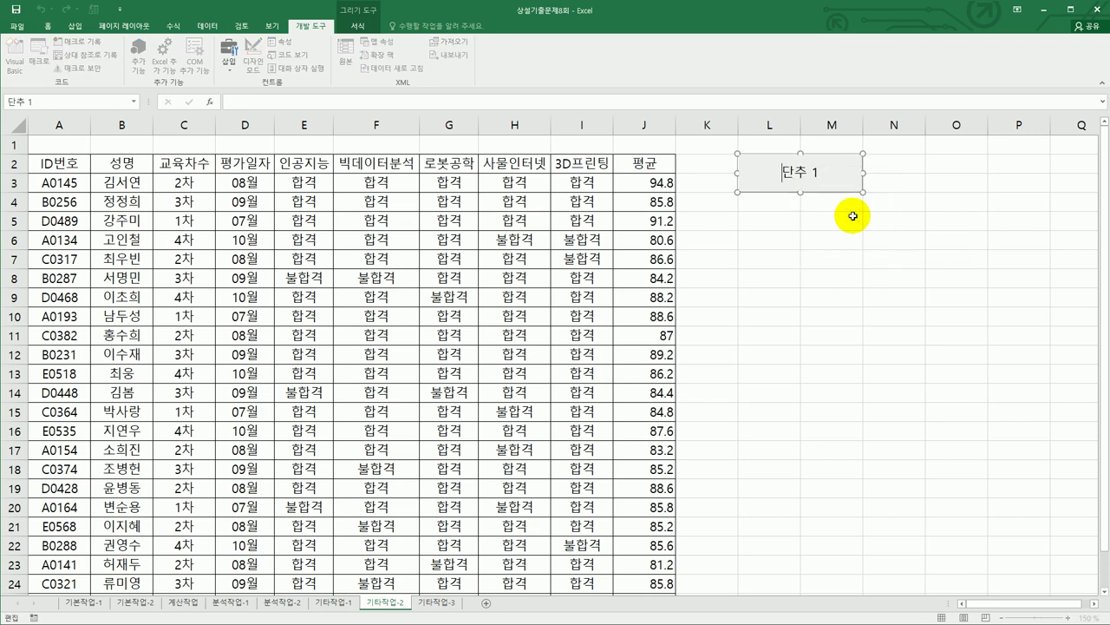
key("ctrl+a")
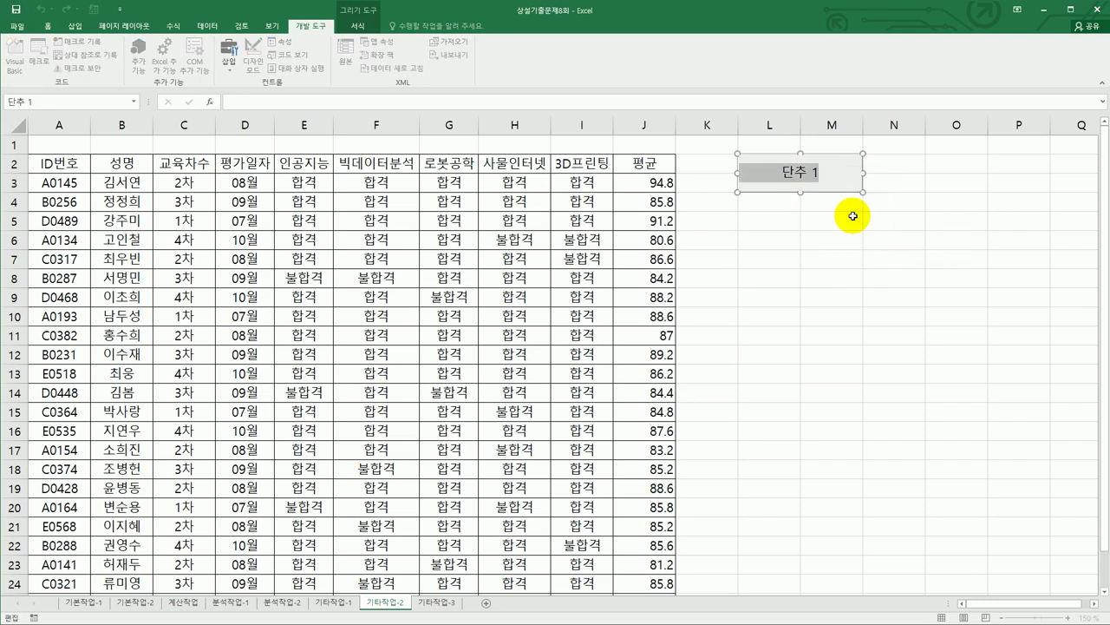
type("서식ㅈ")
type("적용")
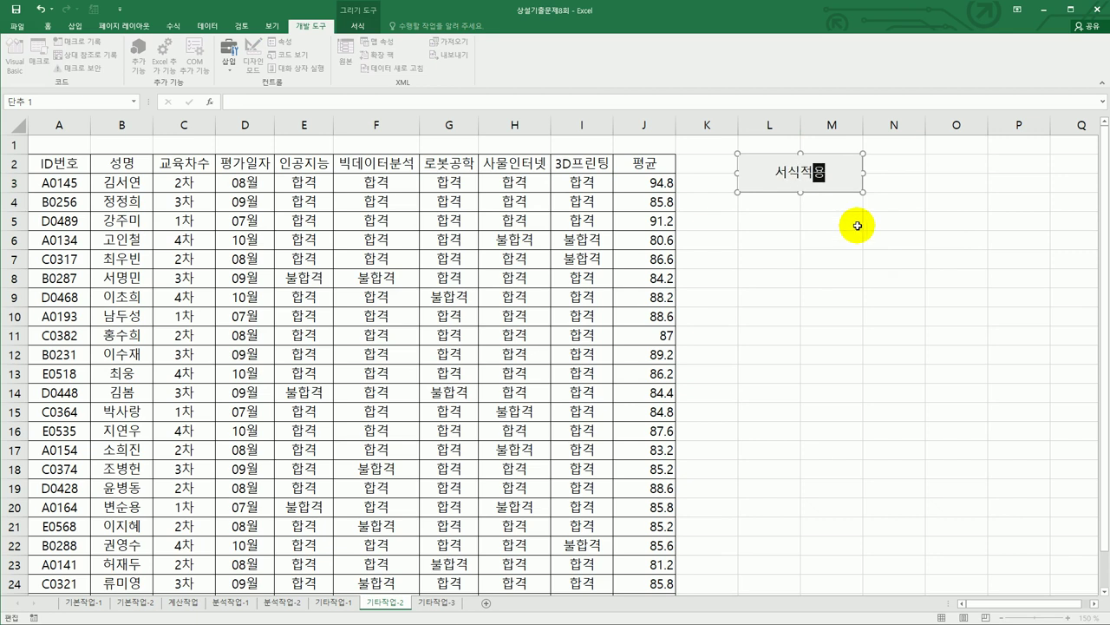
left_click(867, 257)
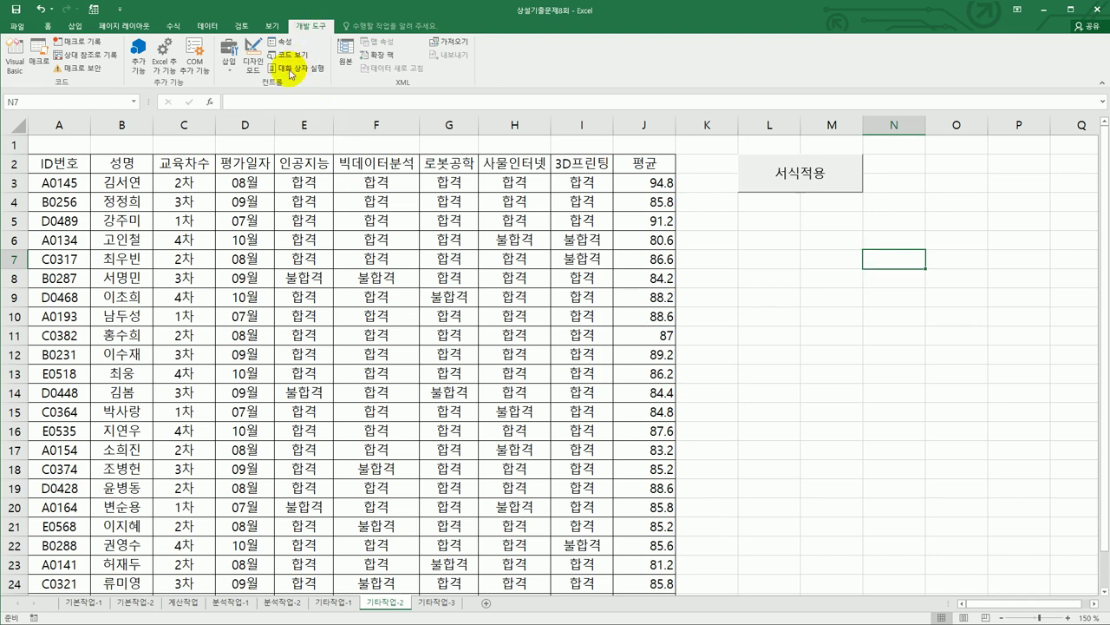
left_click(230, 77)
left_click(224, 93)
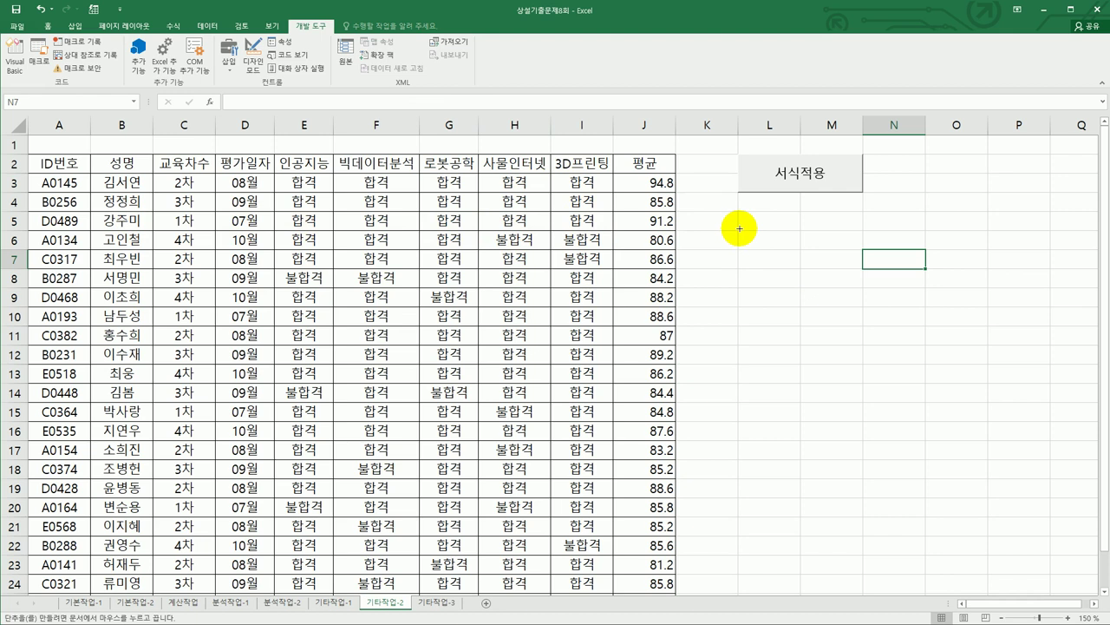
key("alt")
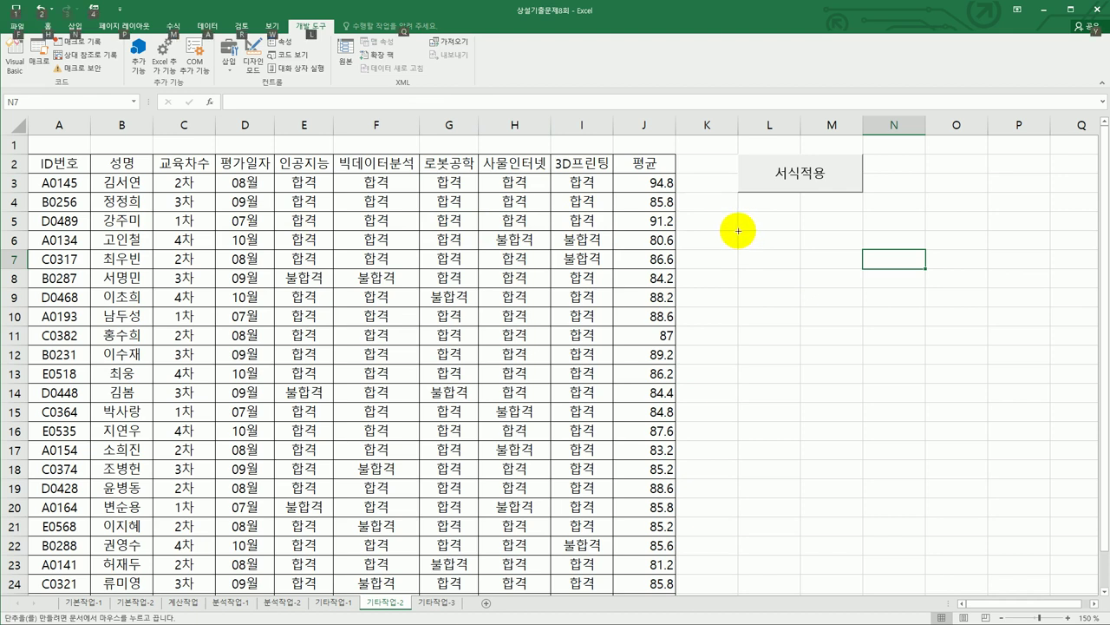
left_click_drag(738, 231, 857, 274)
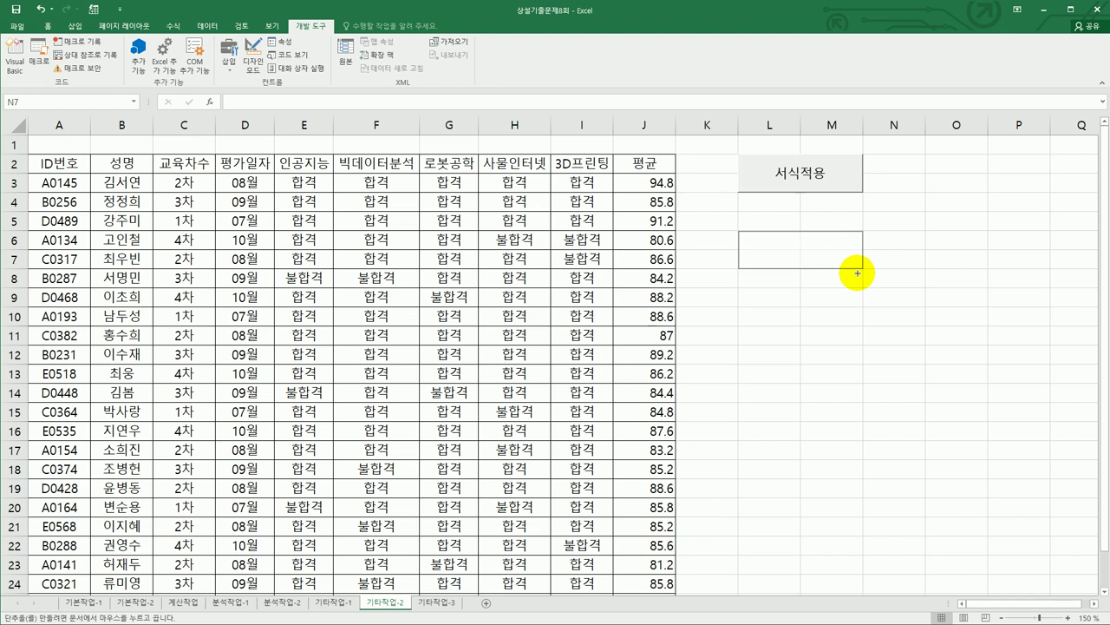
mouse_move(857, 272)
left_mouse_down()
mouse_move(775, 236)
mouse_move(748, 243)
left_mouse_up()
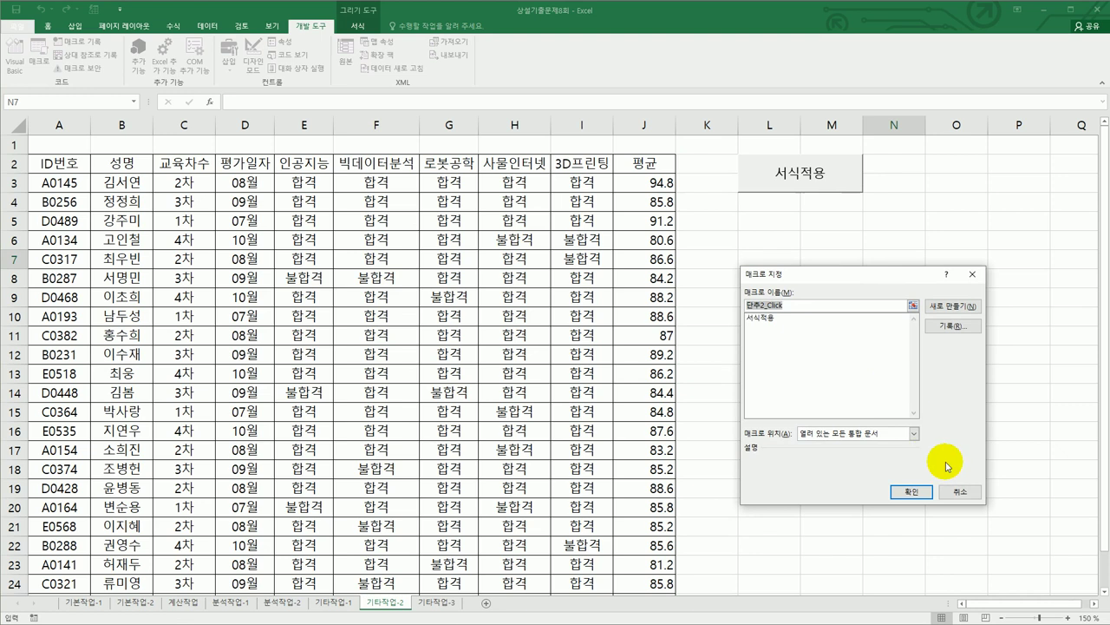
left_click(960, 492)
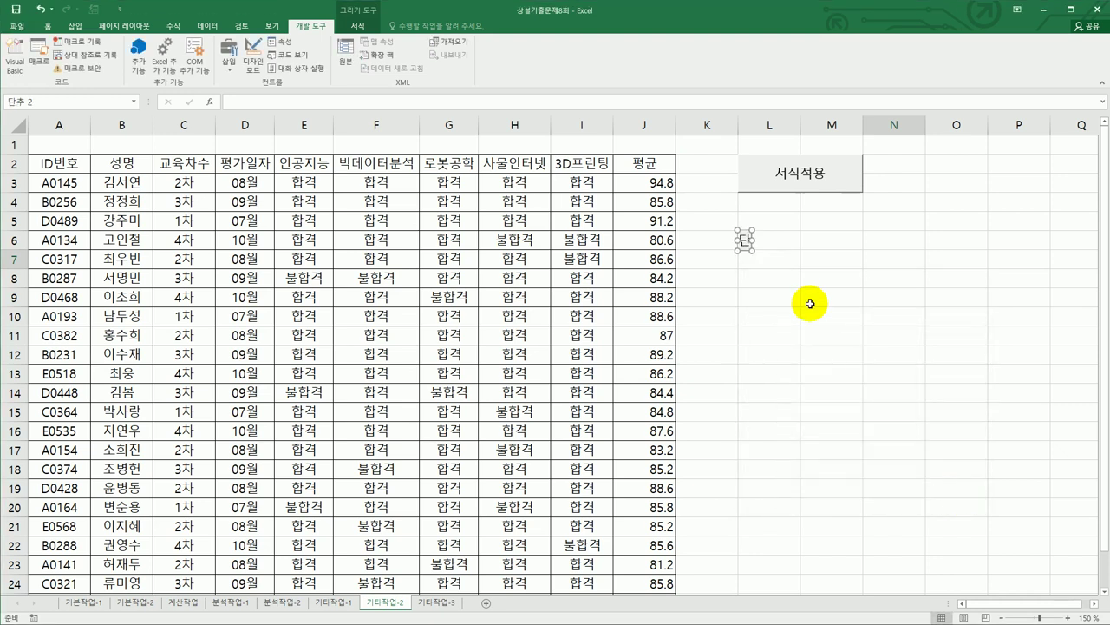
key("Delete")
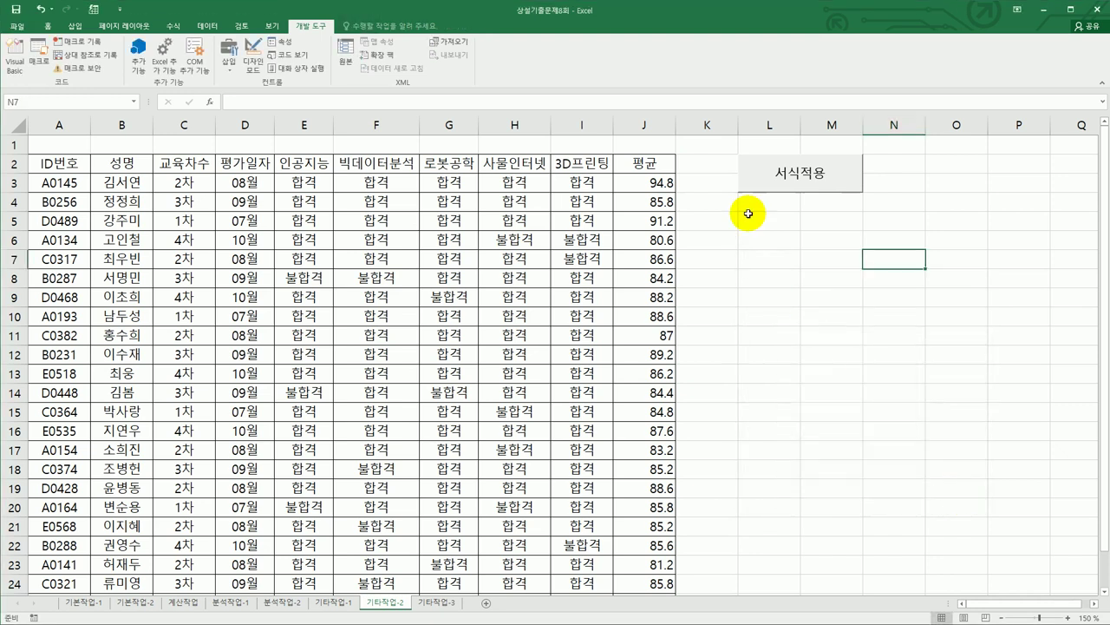
- Draw a form control button covering L5:M6 and start recording its macro 그래프보기 in the current workbook (현재 통합 문서)
left_click(228, 54)
left_click(223, 94)
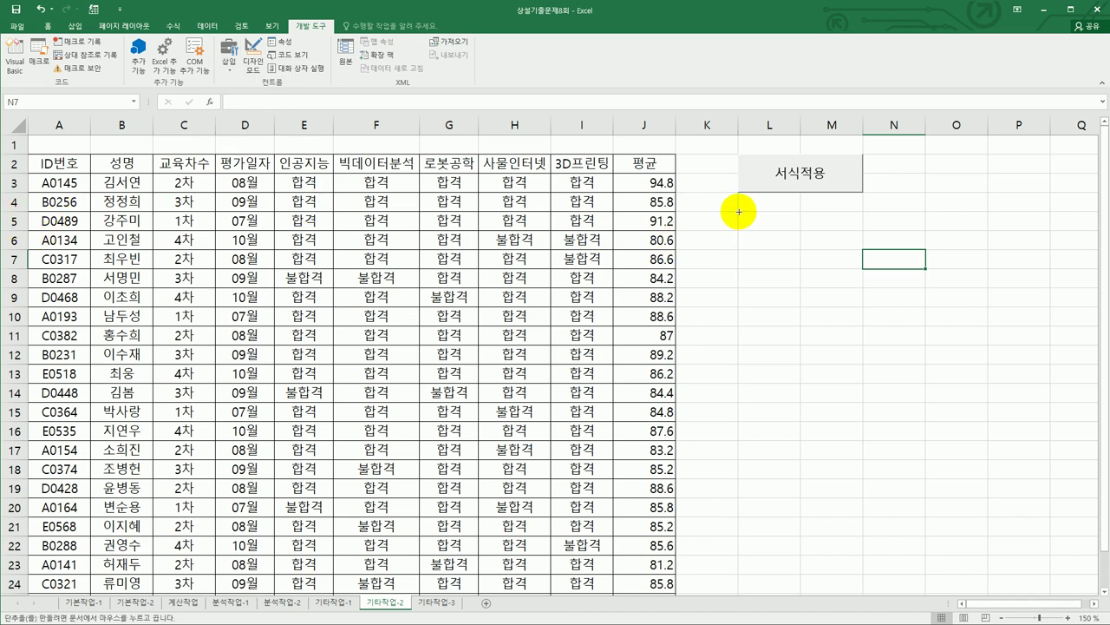
left_click_drag(738, 212, 845, 245)
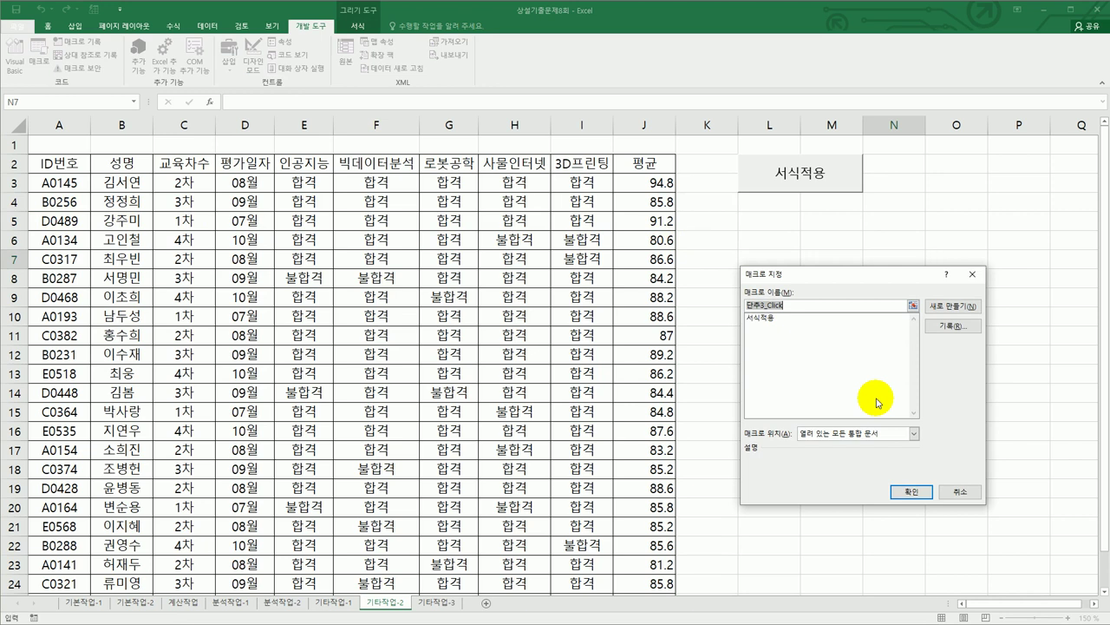
type("그래프보기")
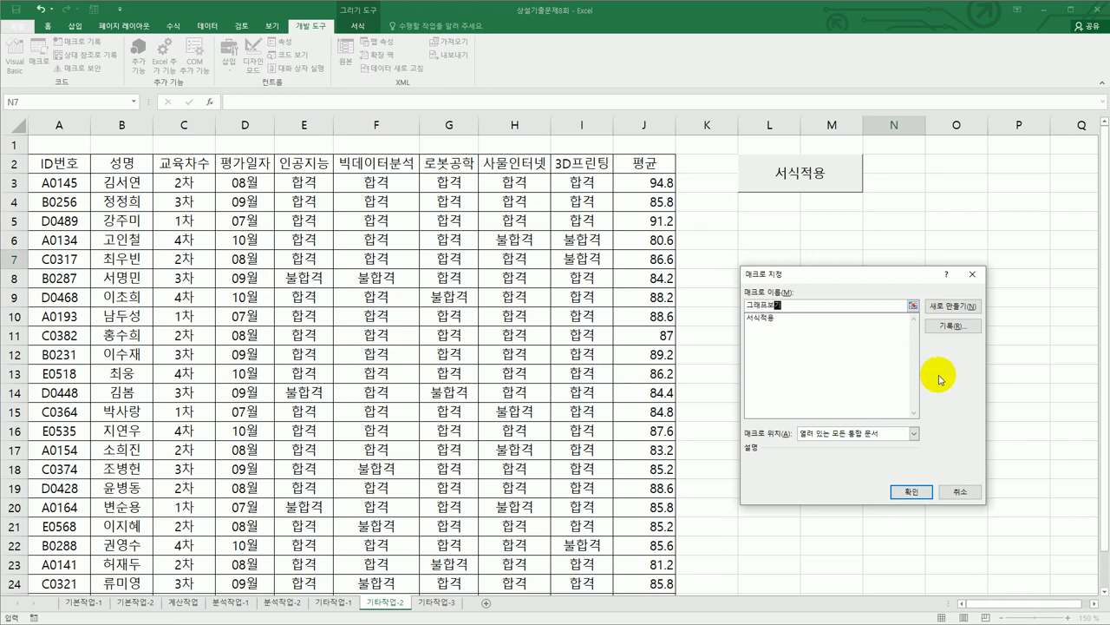
left_click(953, 326)
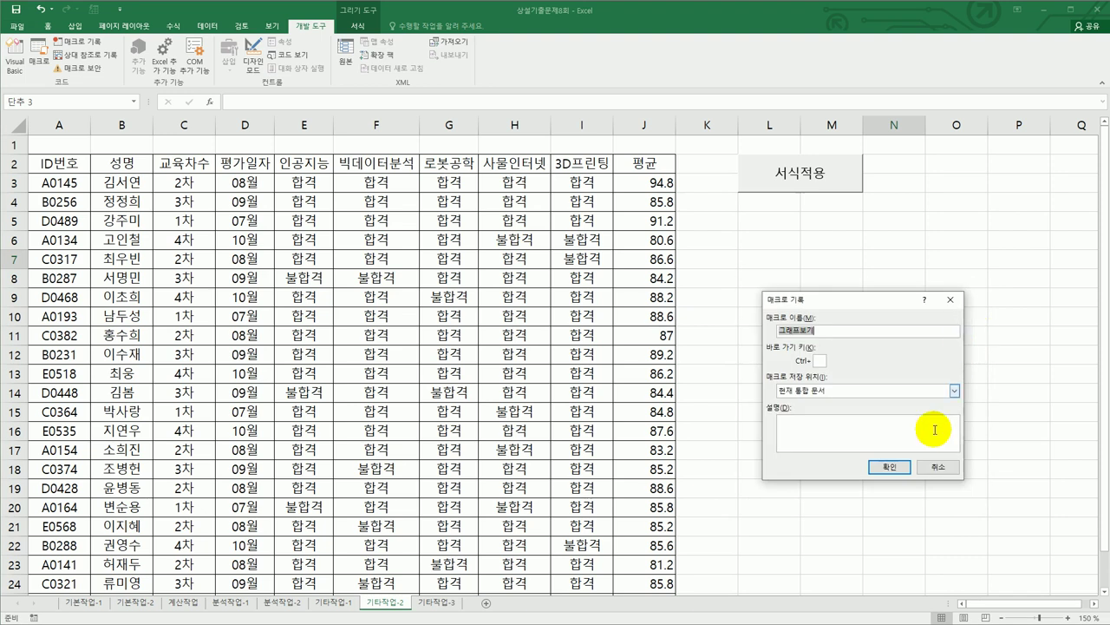
left_click(897, 474)
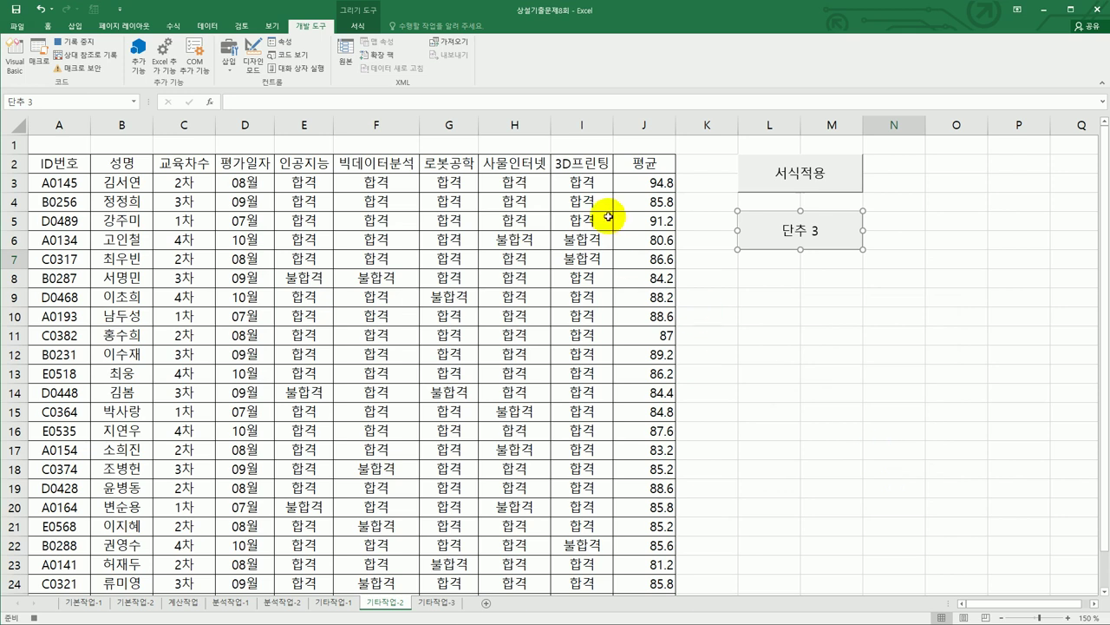
- Create a new conditional formatting rule for the averages in J3:J26 with the data bar style (데이터 막대)
left_click_drag(649, 181, 646, 566)
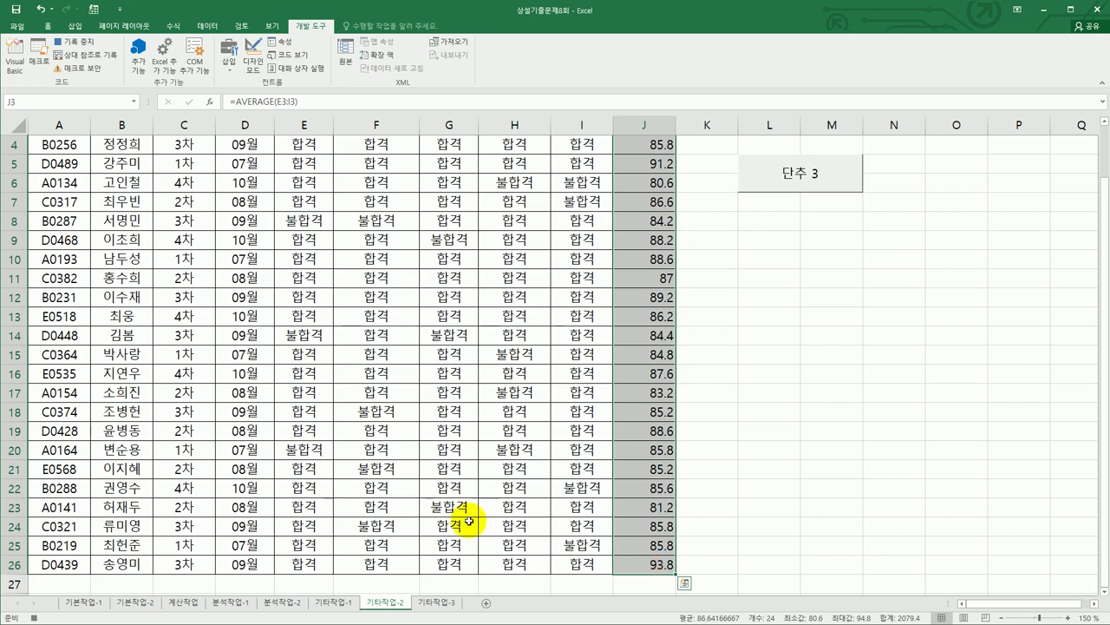
left_click(48, 26)
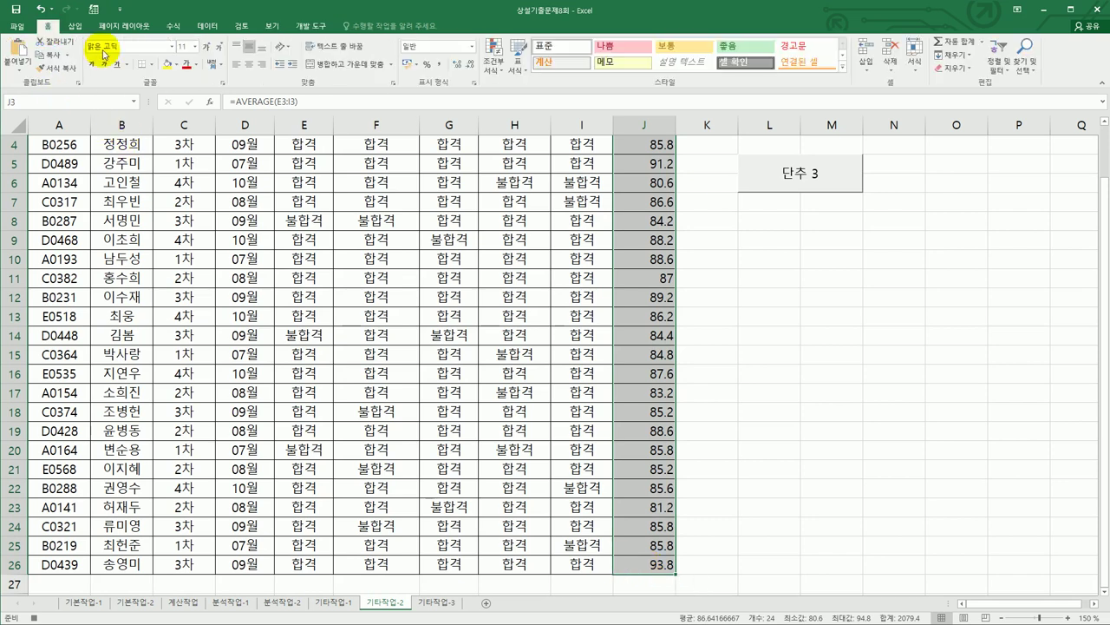
left_click(492, 65)
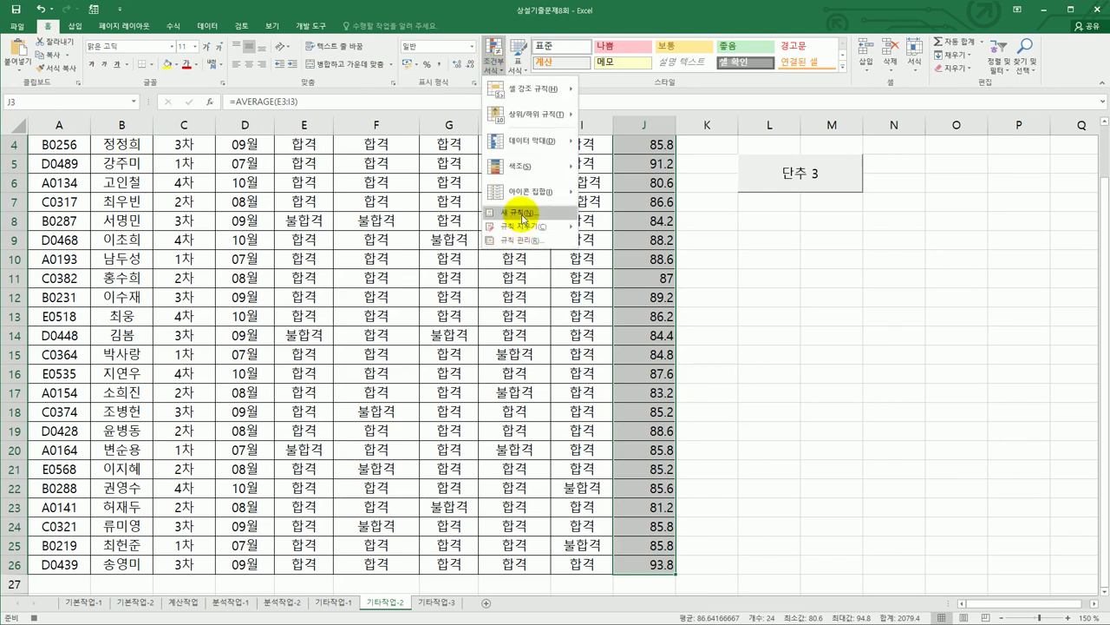
left_click(524, 214)
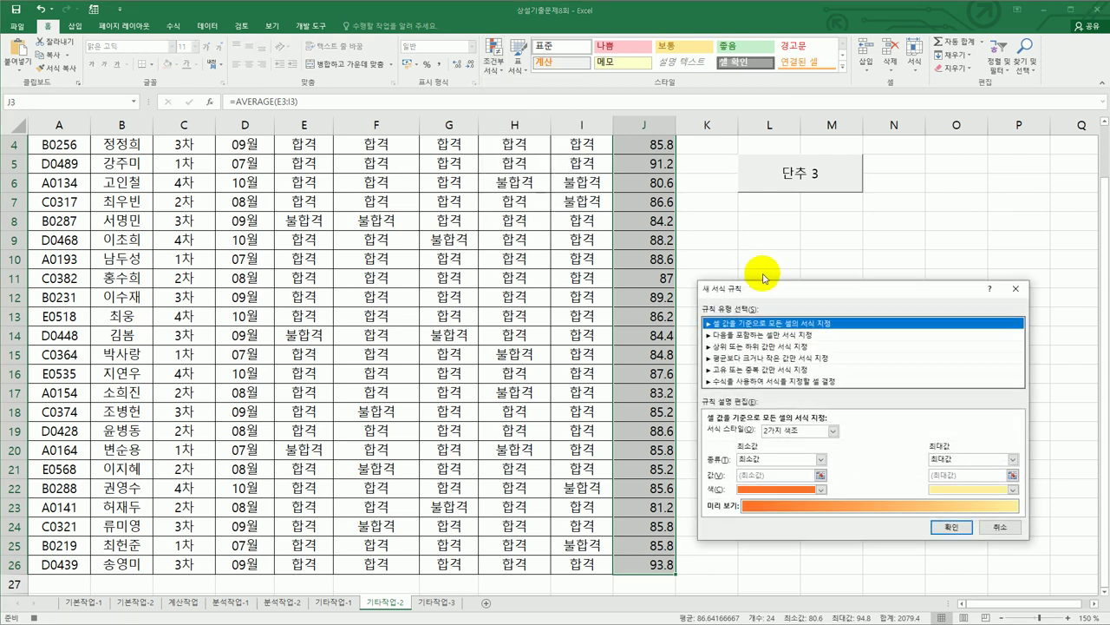
left_click_drag(768, 288, 492, 239)
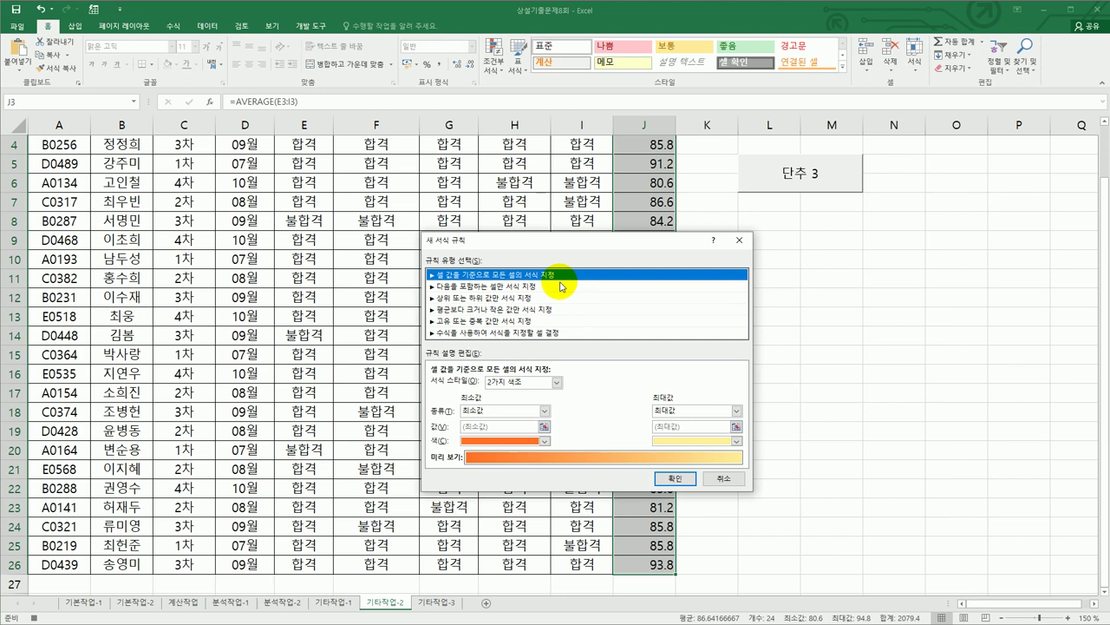
left_click(556, 381)
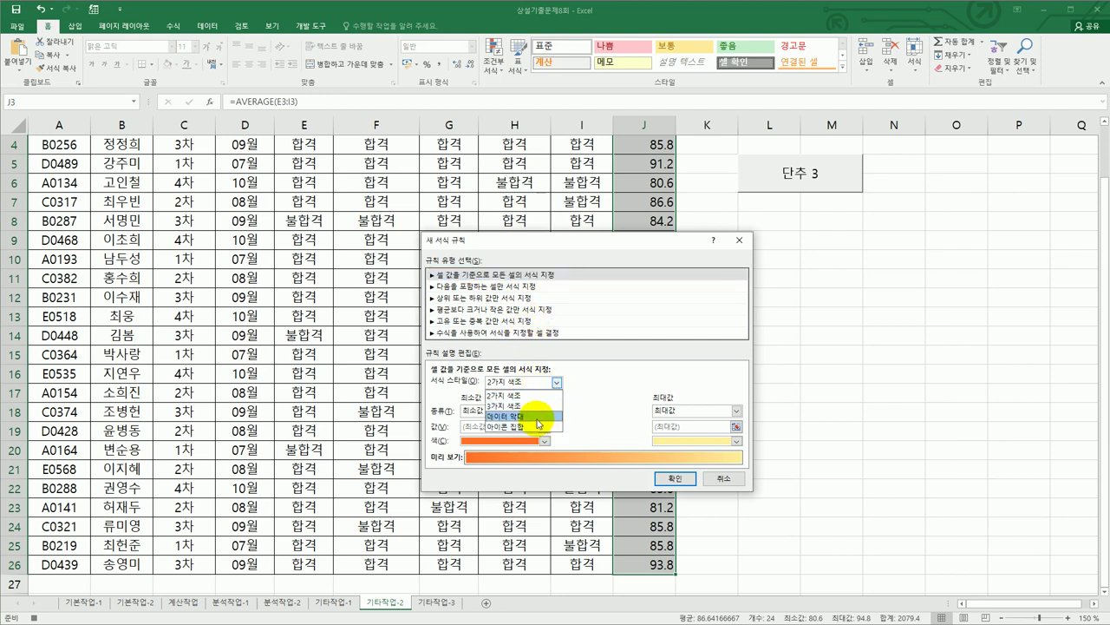
left_click(536, 416)
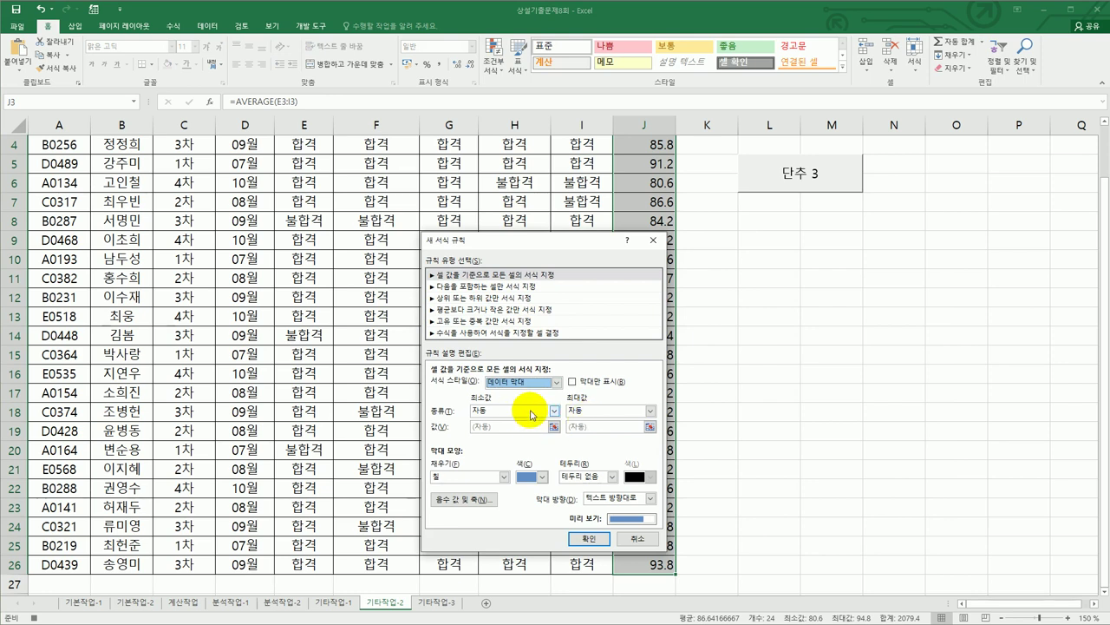
- Set the data bar's minimum to percentile (백분위수) 10 and its maximum to percentile 90
left_click(531, 415)
left_click(515, 466)
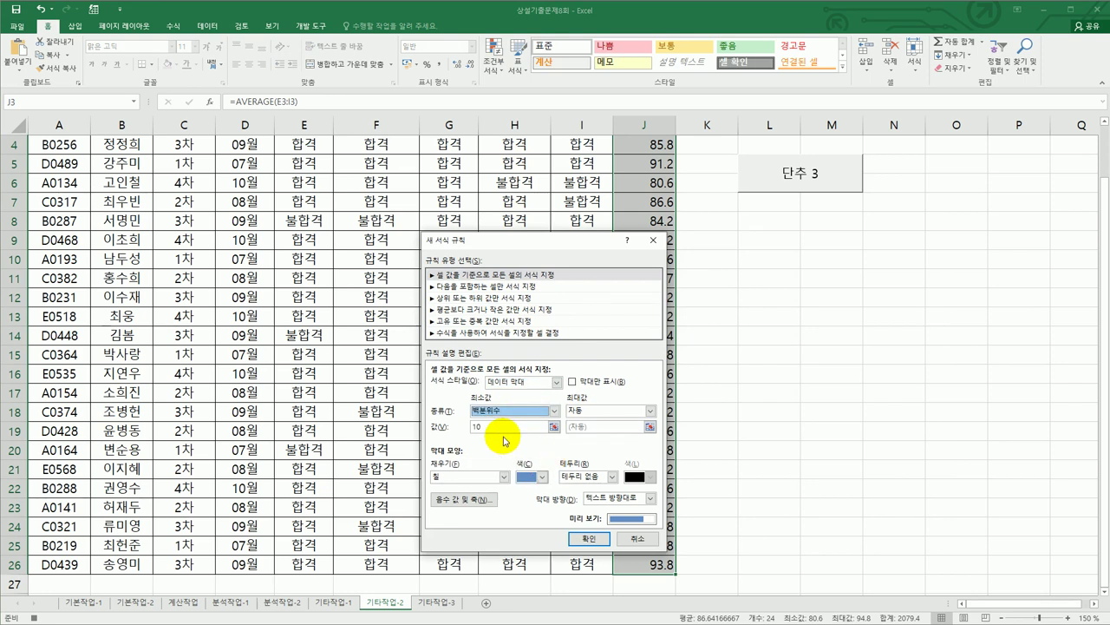
left_click(589, 410)
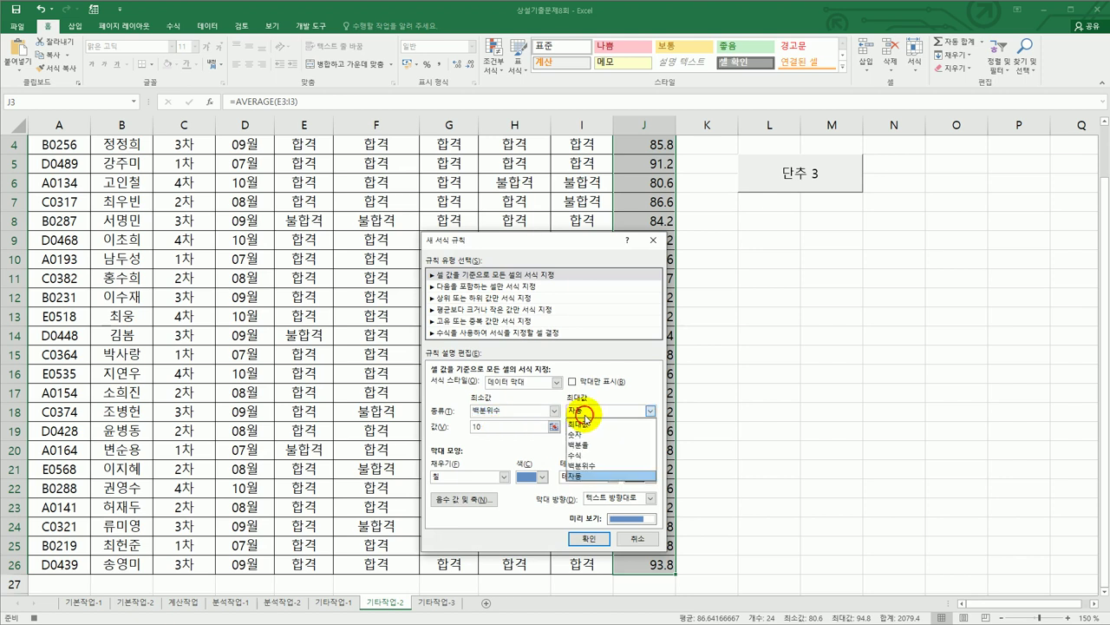
left_click(592, 466)
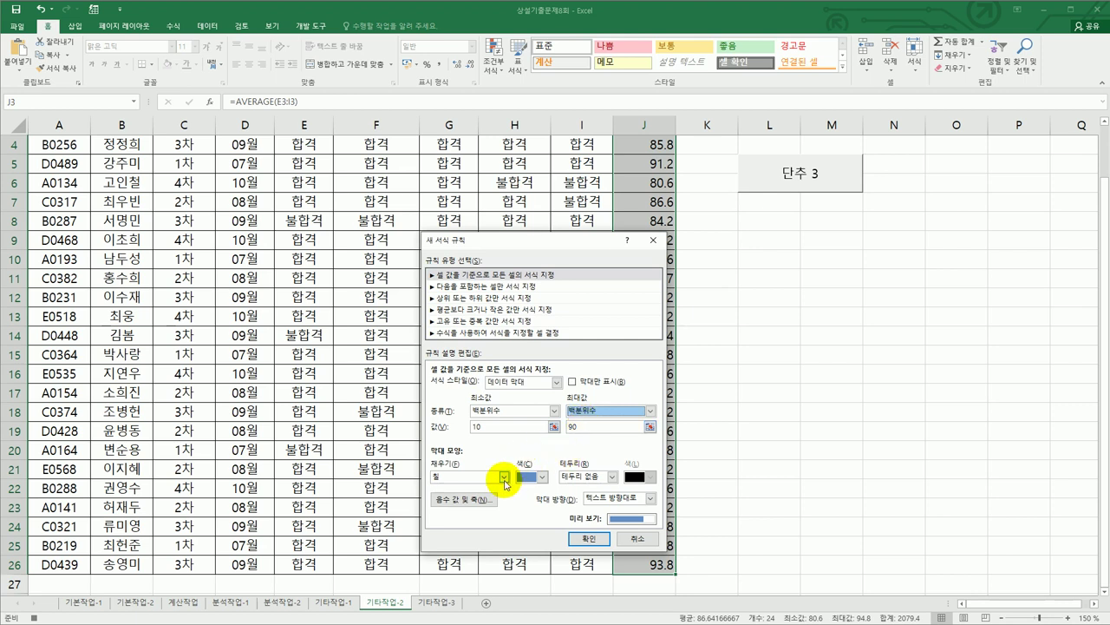
- Give the data bars a gradient fill (그라데이션 채우기) in standard orange and apply the rule
left_click(503, 477)
left_click(492, 501)
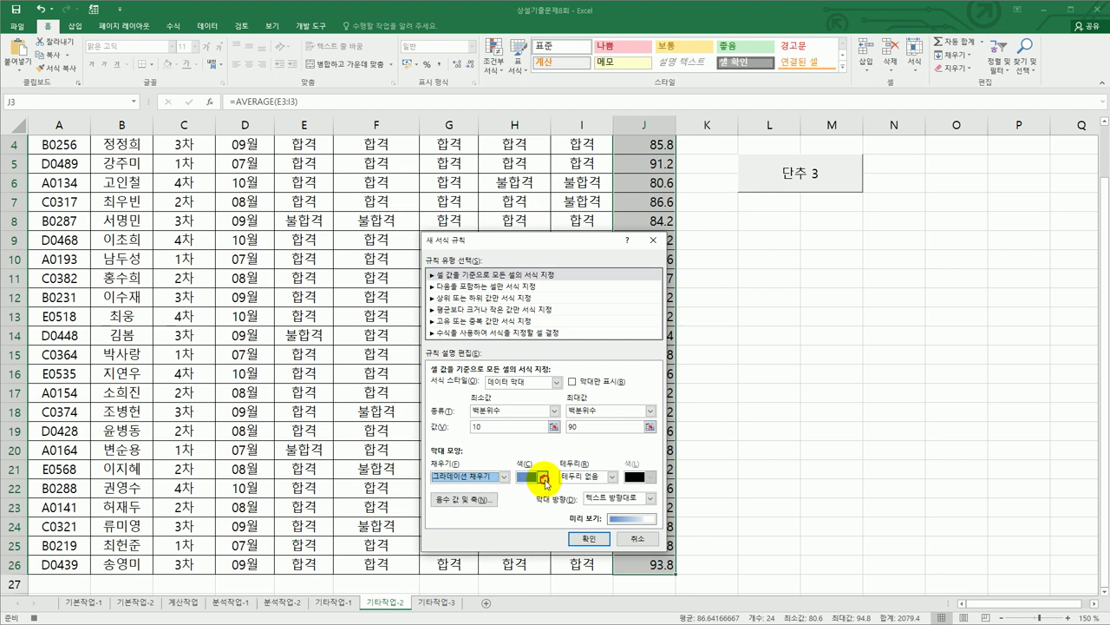
left_click(533, 478)
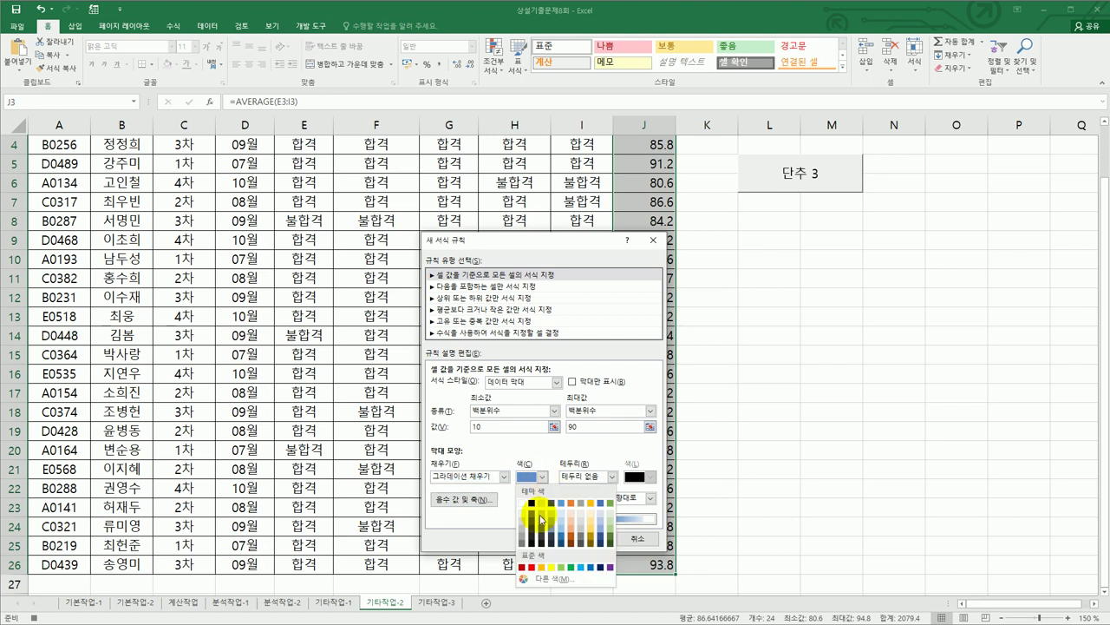
left_click(540, 567)
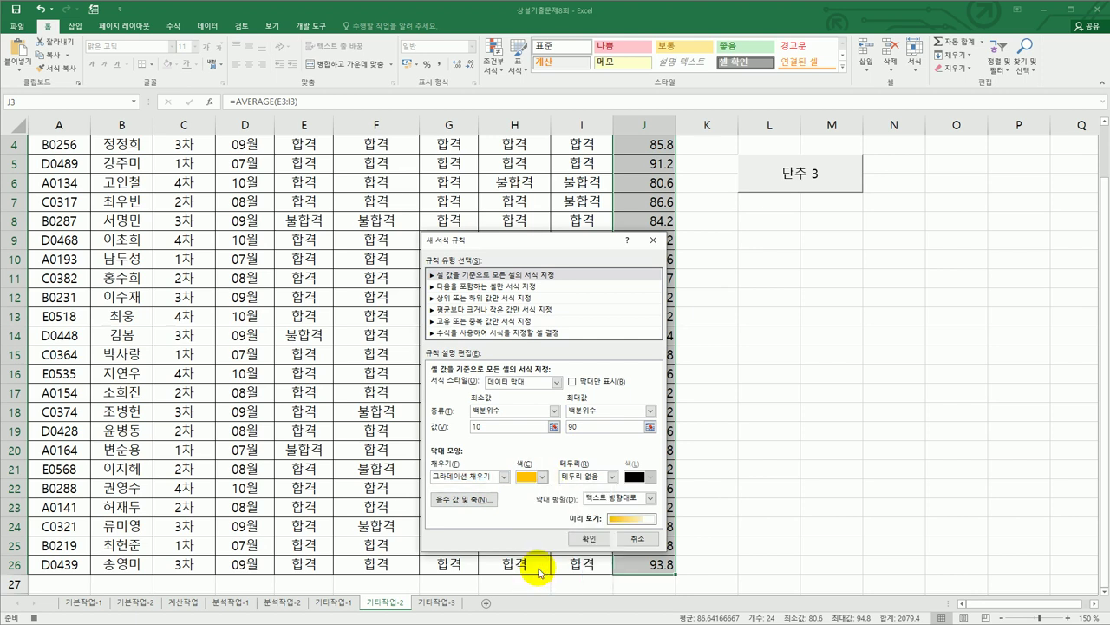
left_click(589, 538)
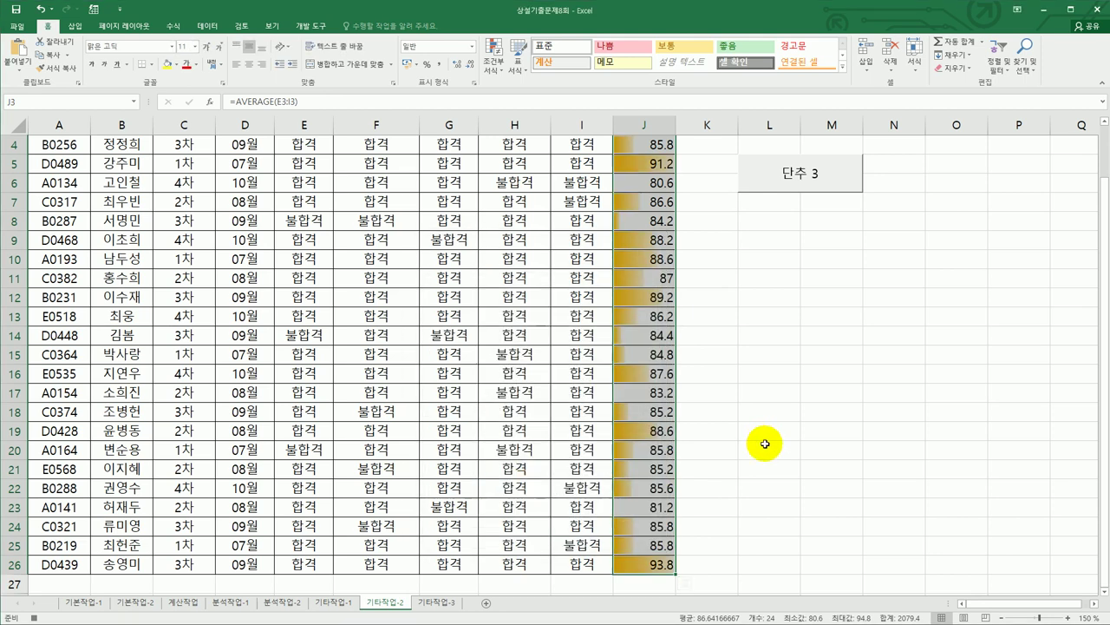
- Deselect the average range by selecting J3 and stop recording the 그래프보기 macro
scroll(765, 441, "up", 1)
left_click(659, 184)
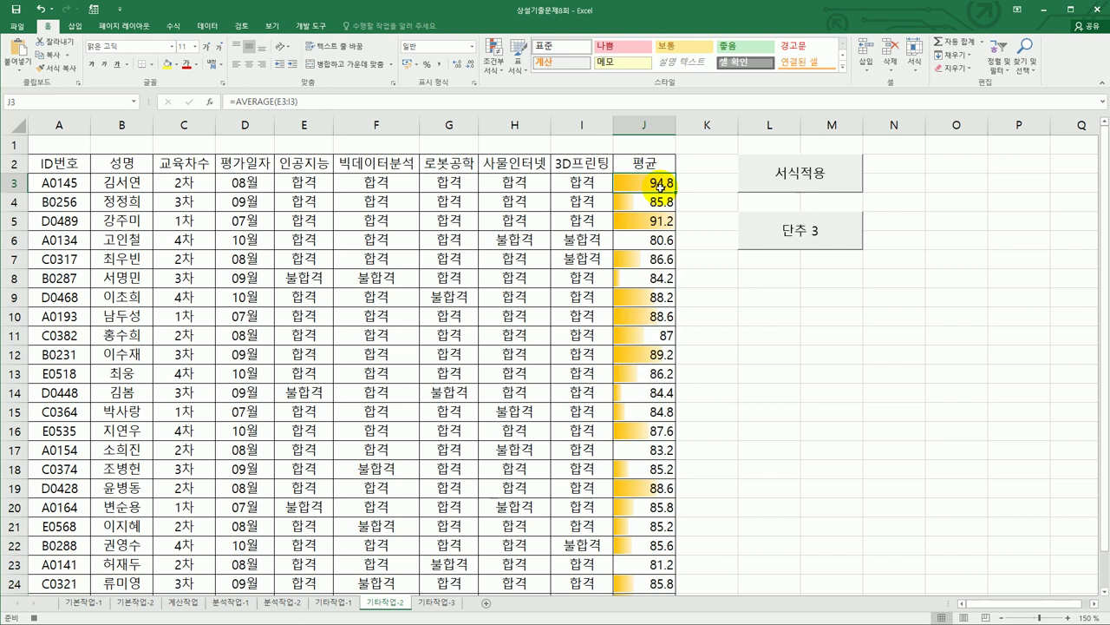
left_click(304, 24)
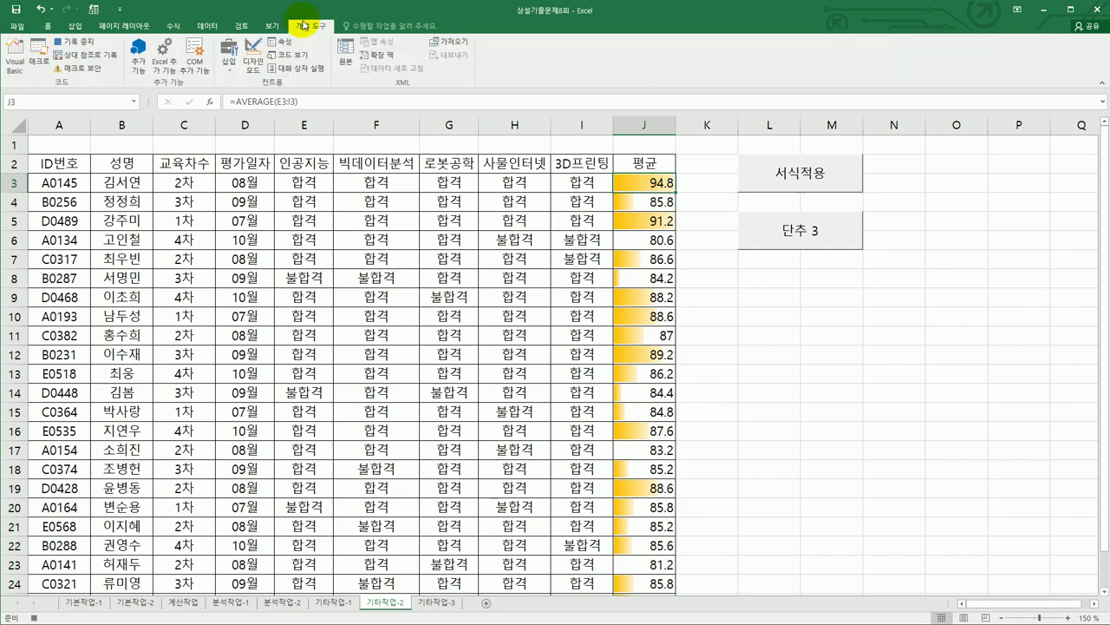
left_click(75, 41)
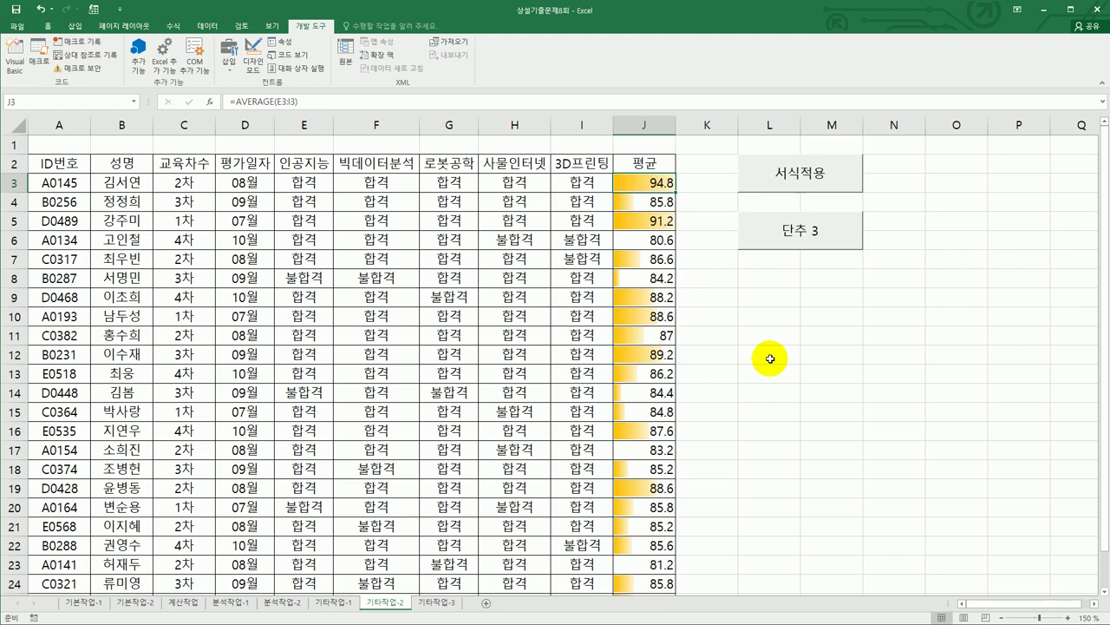
- Change the caption of the second macro button on 기타작업-2 to 그래프보기
right_click(813, 244)
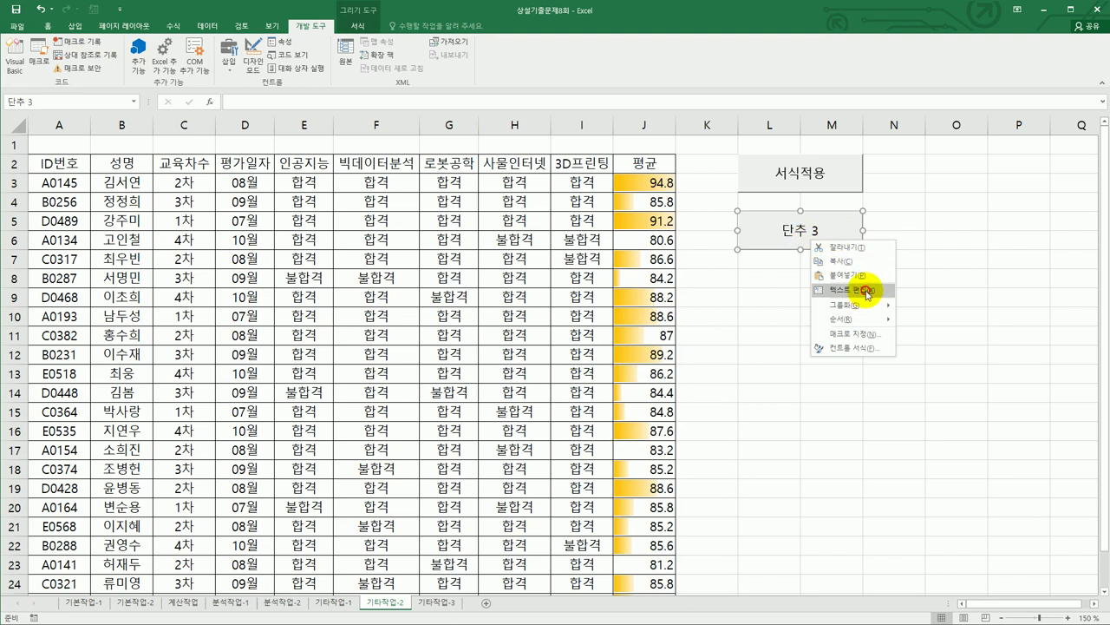
left_click(867, 292)
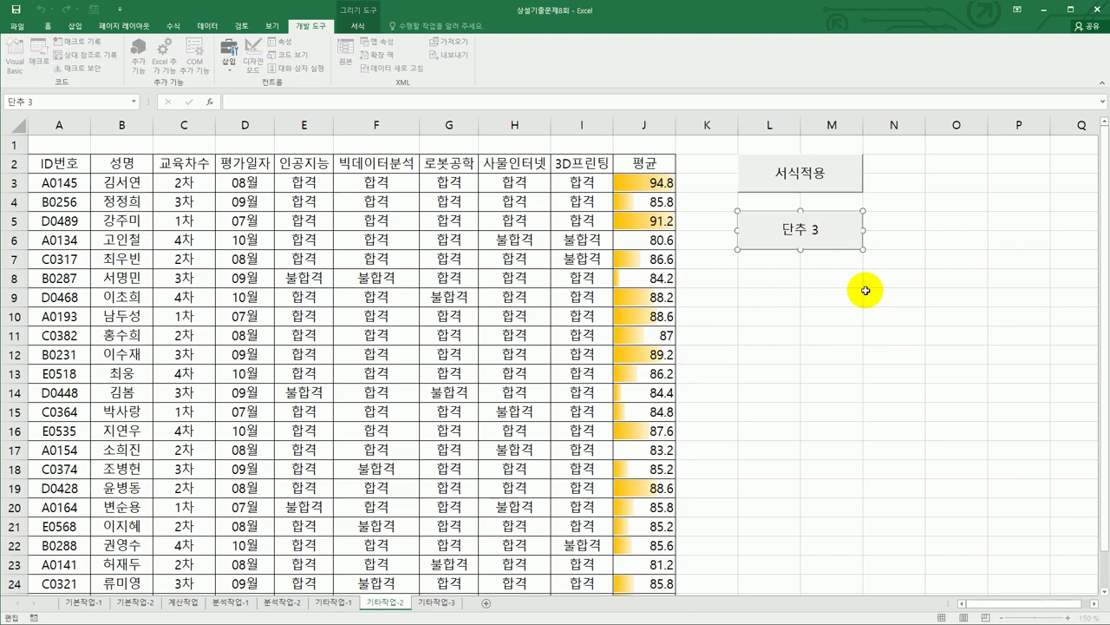
key("ctrl+a")
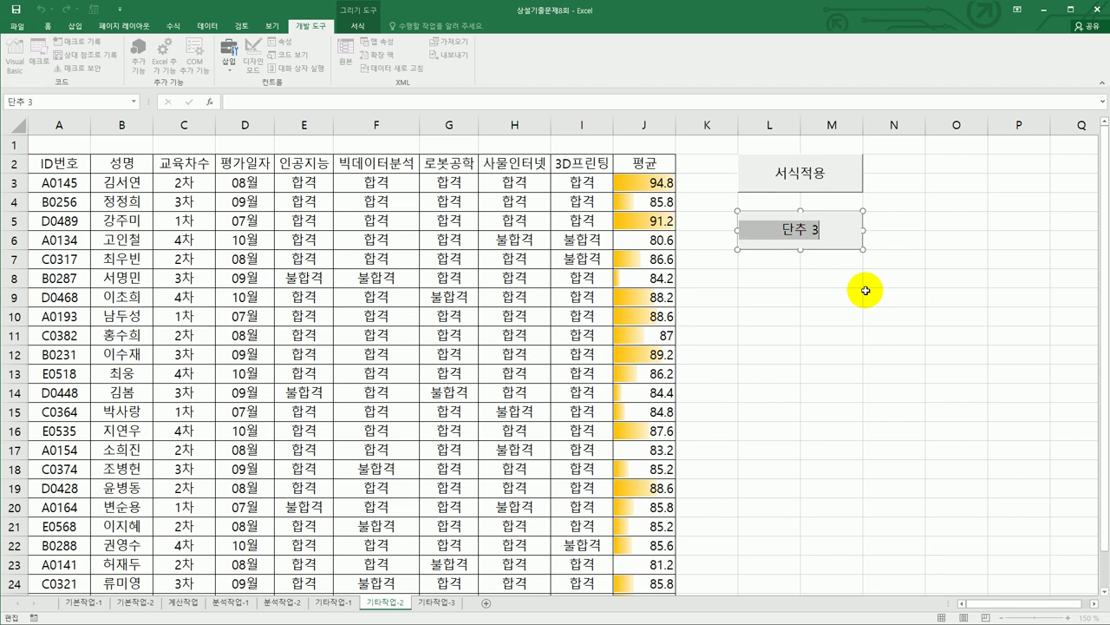
type("그래프복")
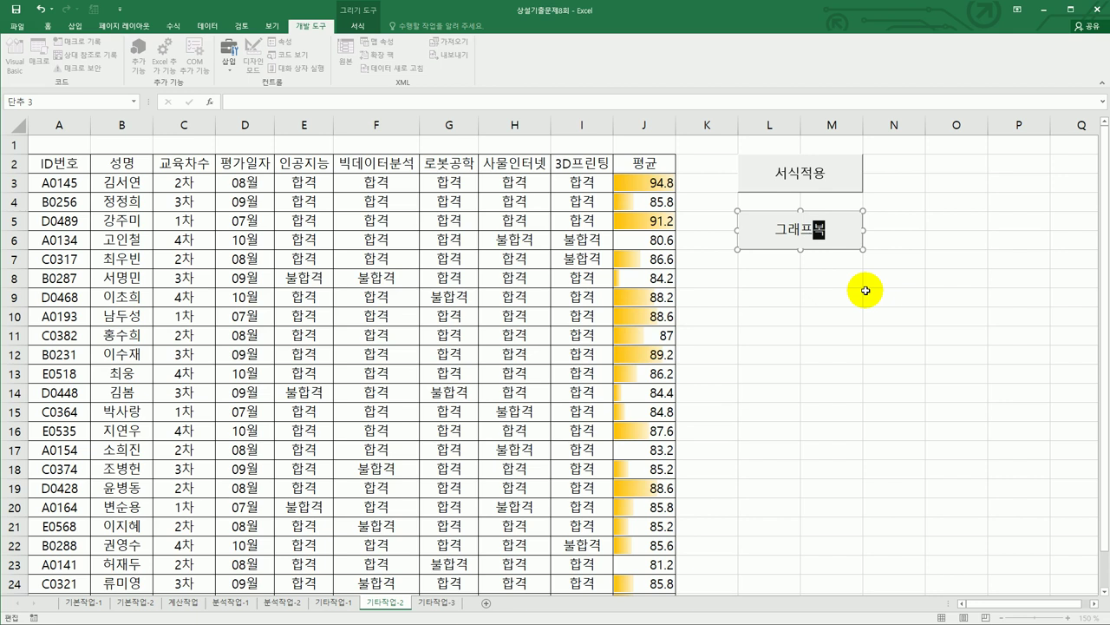
type("기")
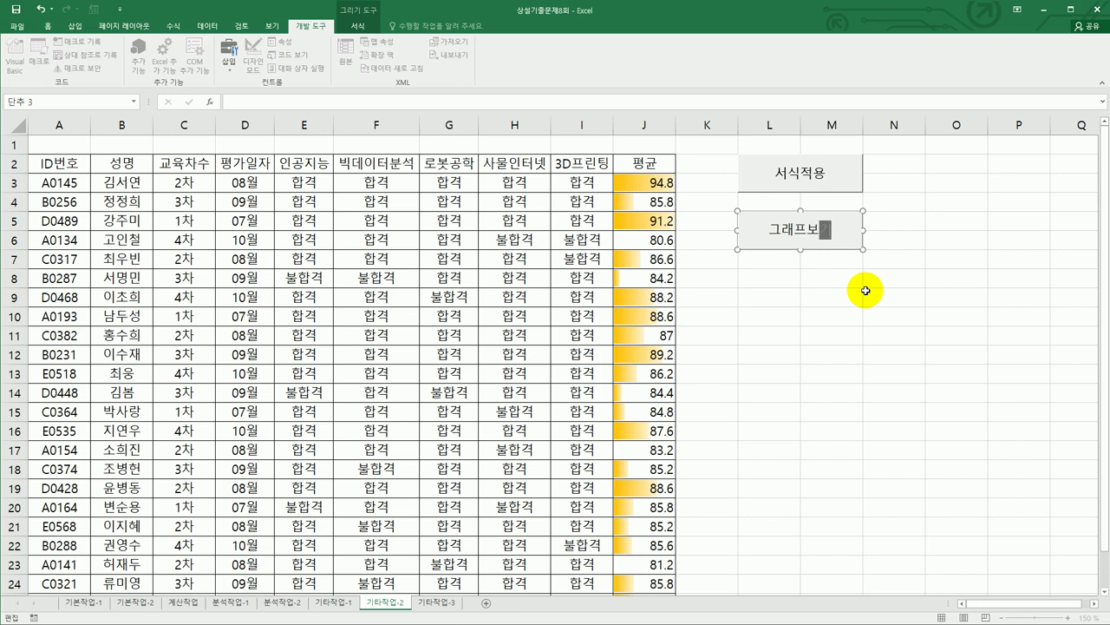
left_click(885, 371)
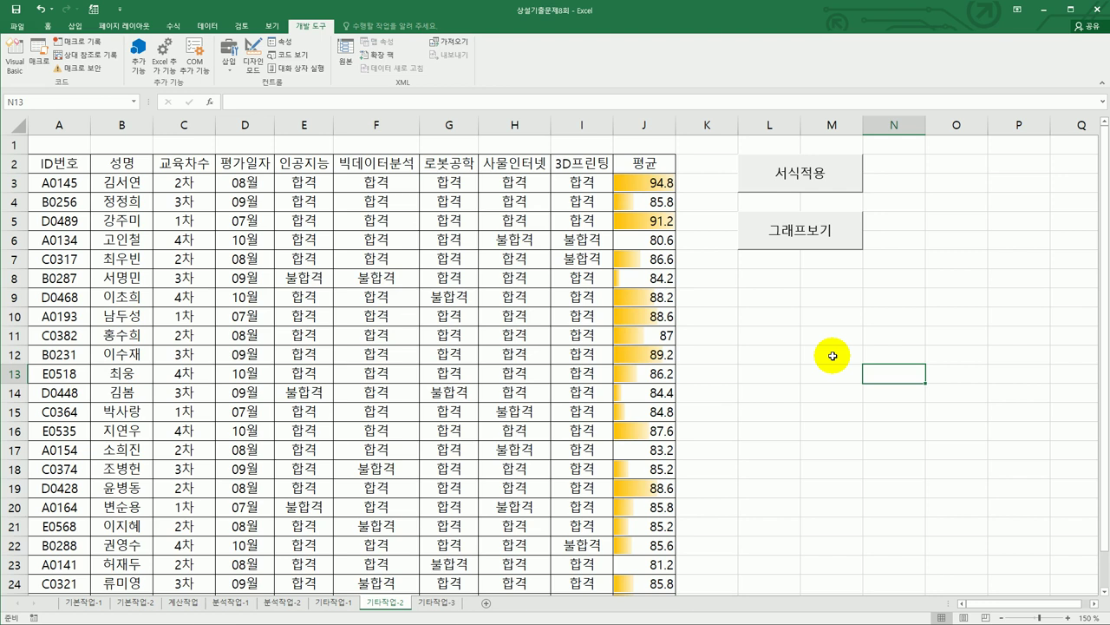
- On the 기타작업-3 sheet, enter design mode and make the 판매실적 button's click procedure run 판매실적.Show
left_click(452, 612)
left_click(766, 468)
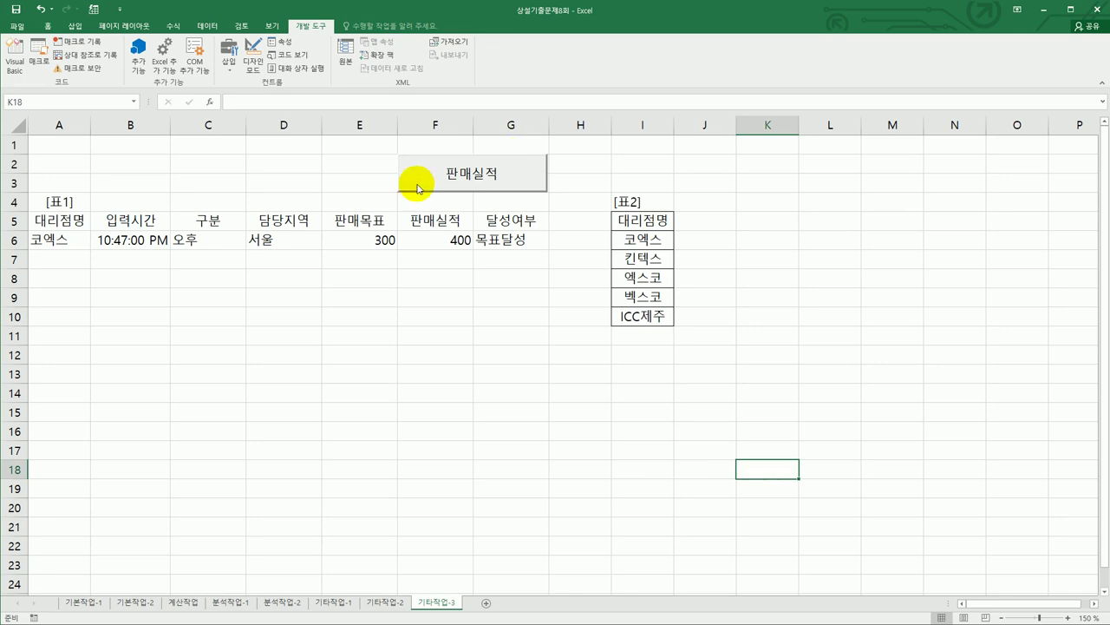
left_click(252, 56)
left_click(454, 176)
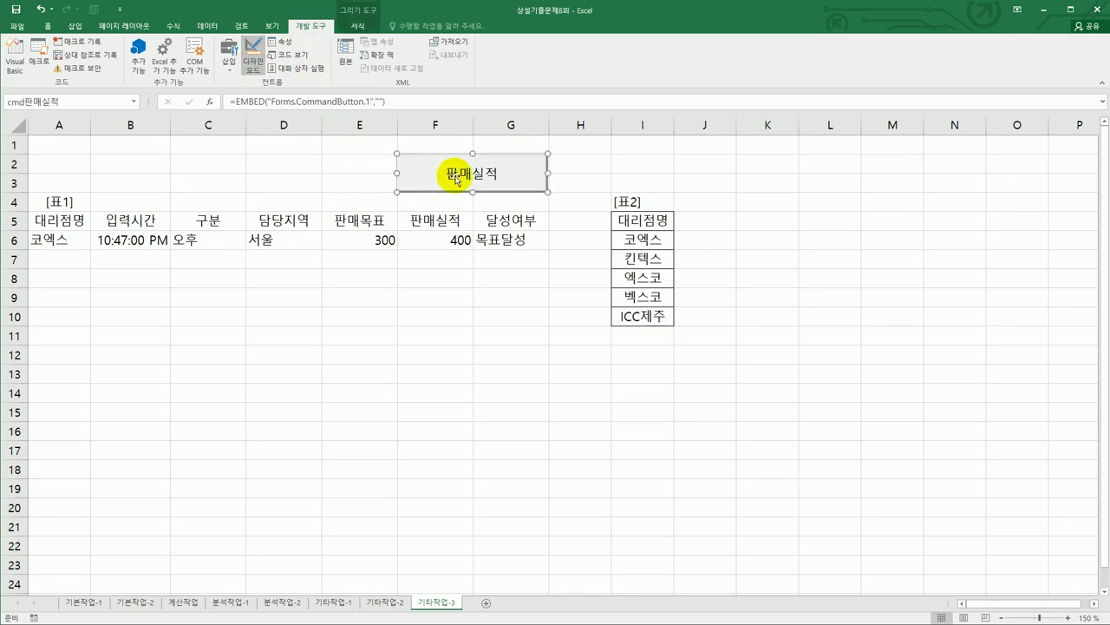
double_click(454, 176)
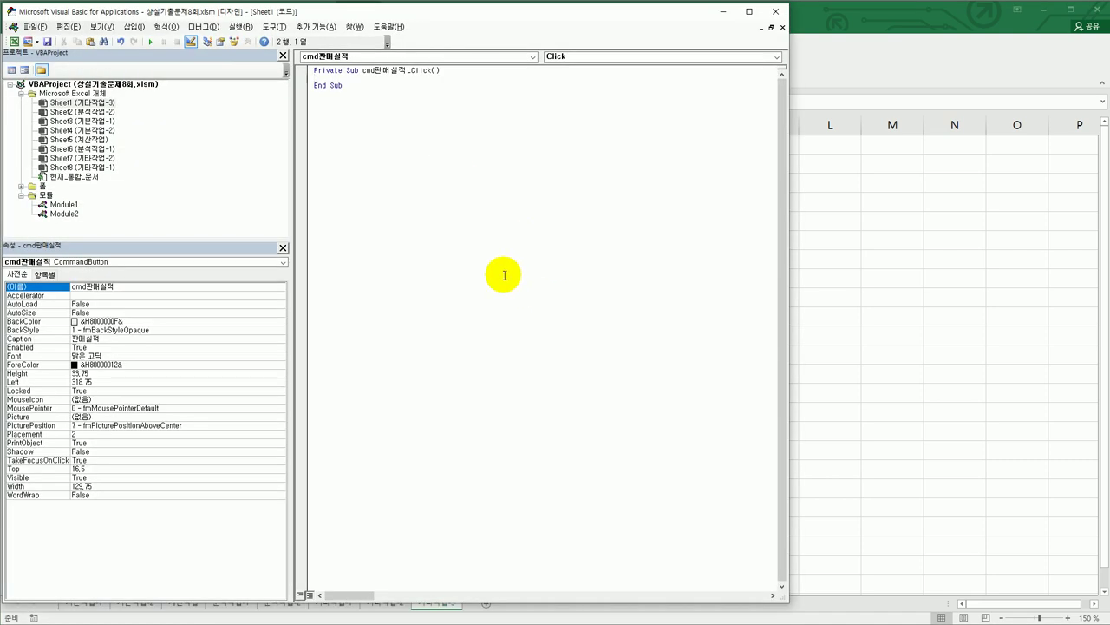
type("판매실적.Show")
- Open the code of the 판매실적 form and create its UserForm Initialize event procedure
left_click(24, 194)
left_click(33, 186)
left_click(20, 186)
left_click(62, 196)
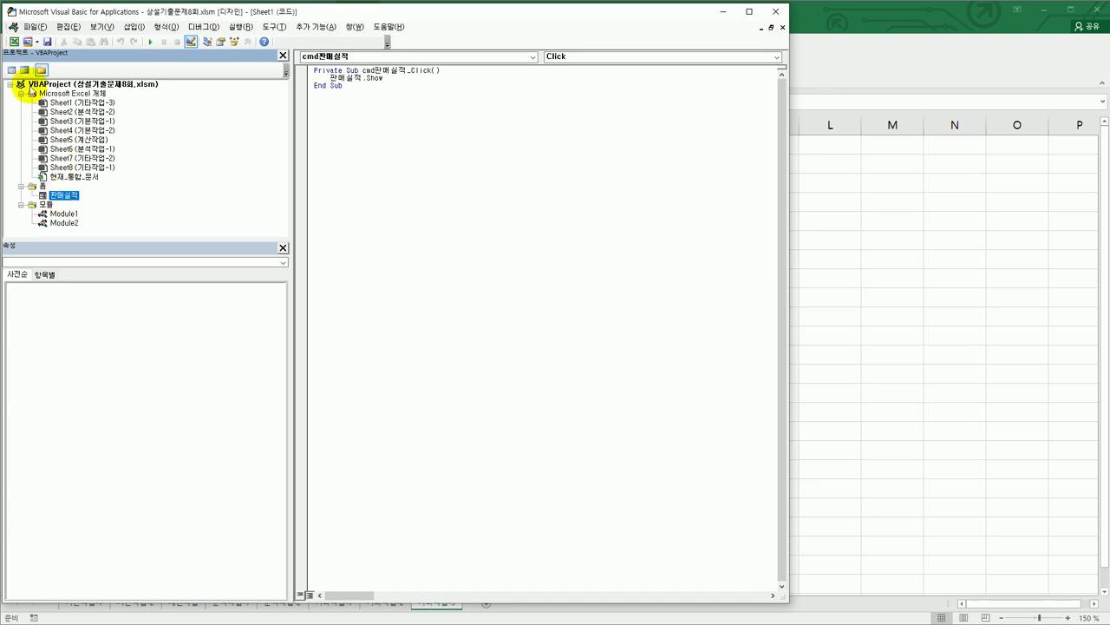
left_click(11, 70)
left_click(434, 56)
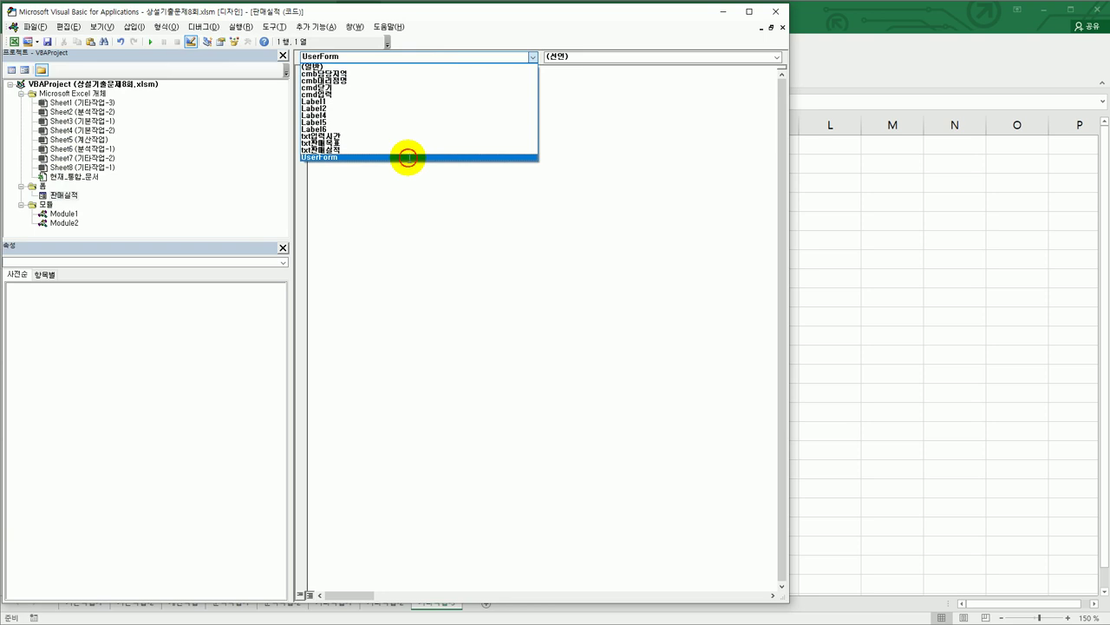
left_click(408, 157)
left_click(580, 56)
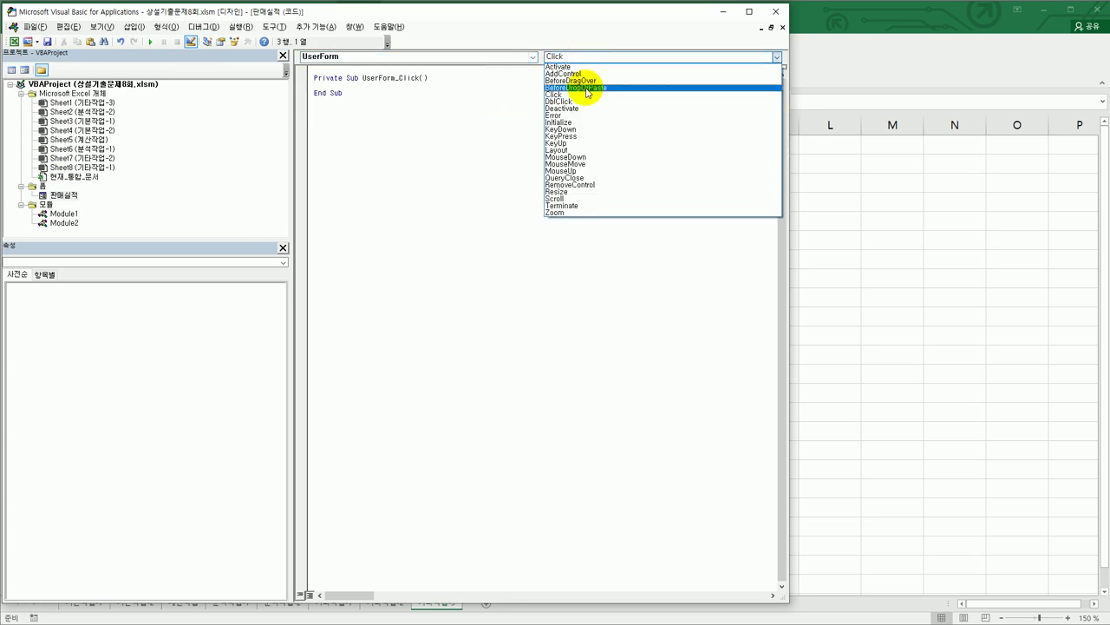
left_click(584, 123)
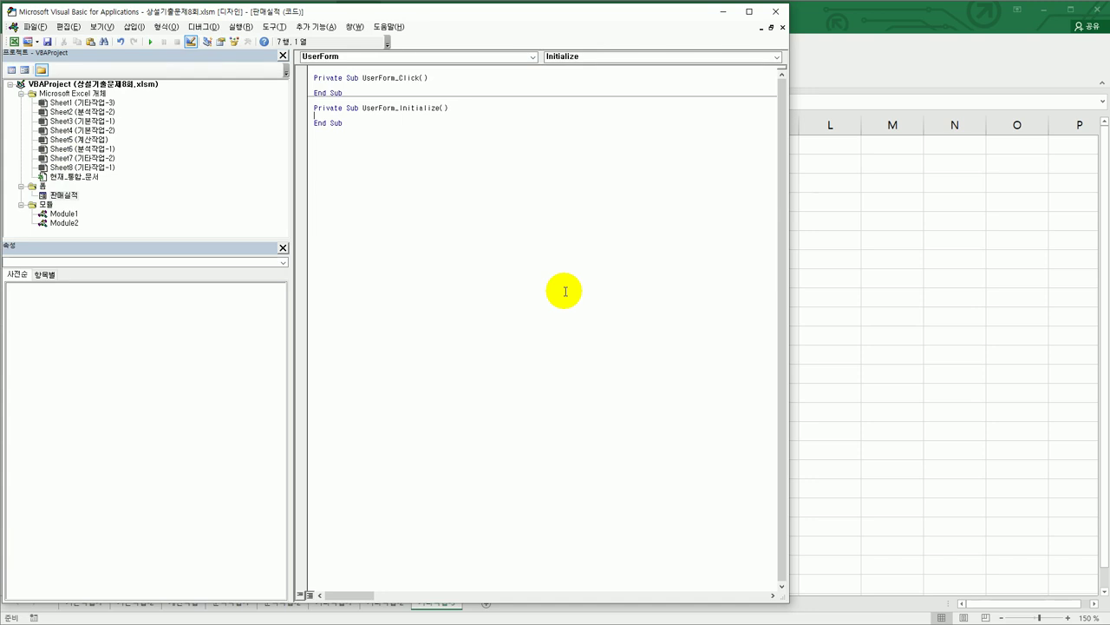
- In UserForm_Initialize, set cmb대리점명.RowSource to "I6:I10" and txt입력시간 to Time
type("cmb대리점명.r")
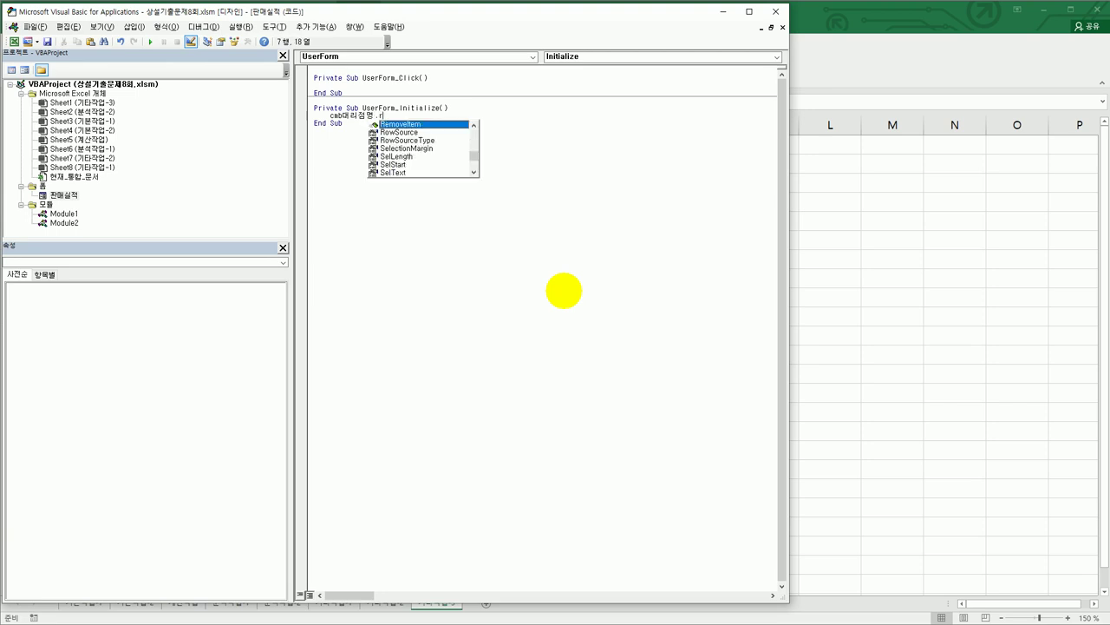
type("o =")
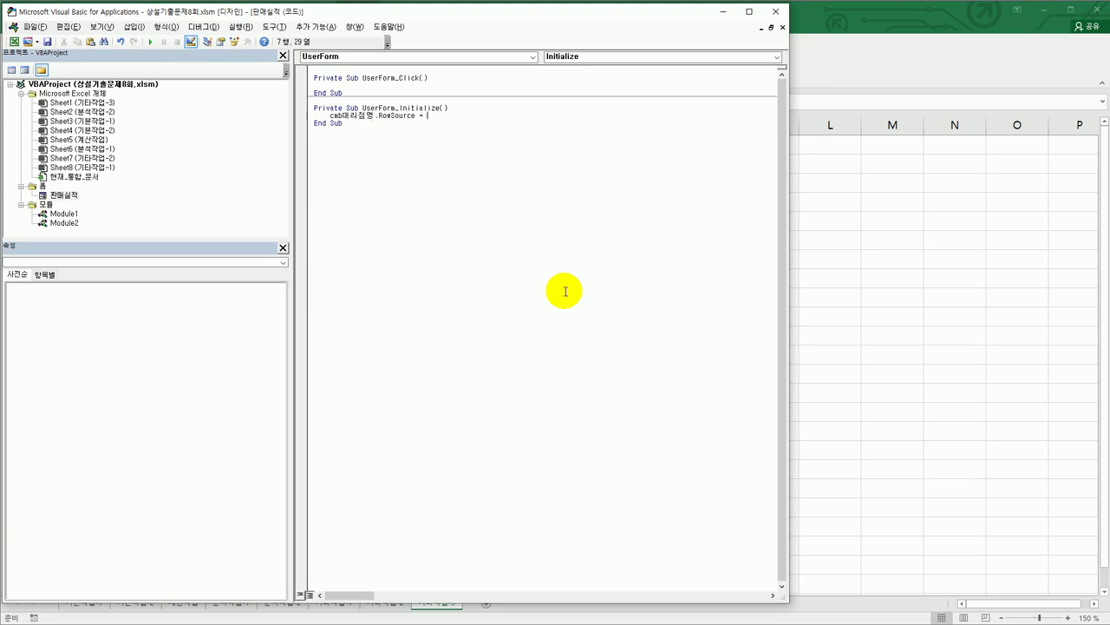
type(" \"I6:I10\"")
key("Return")
type("txt입력시간 = time")
key("Return")
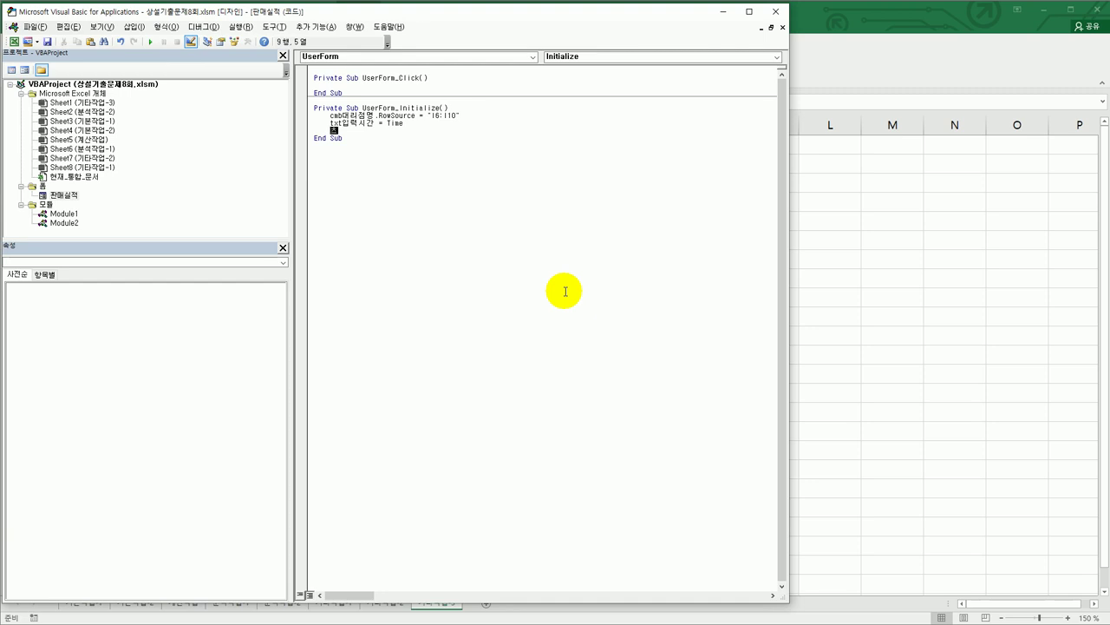
- Add the item "서울" to cmb담당지역 with AddItem below the txt입력시간 line
type("cmb담당지역.")
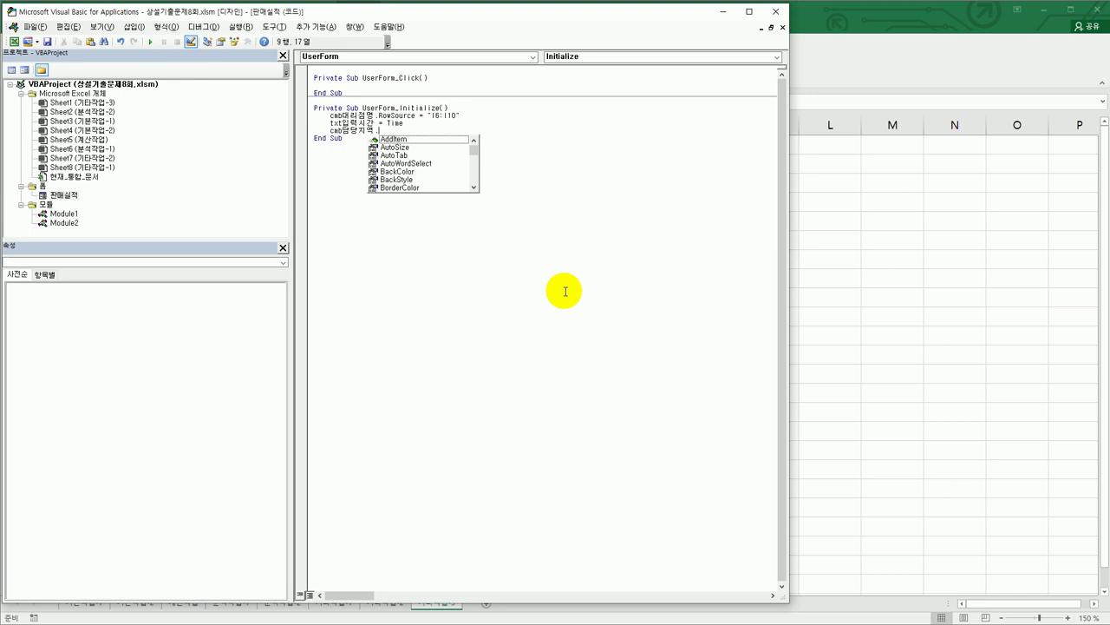
key("Down")
key("space")
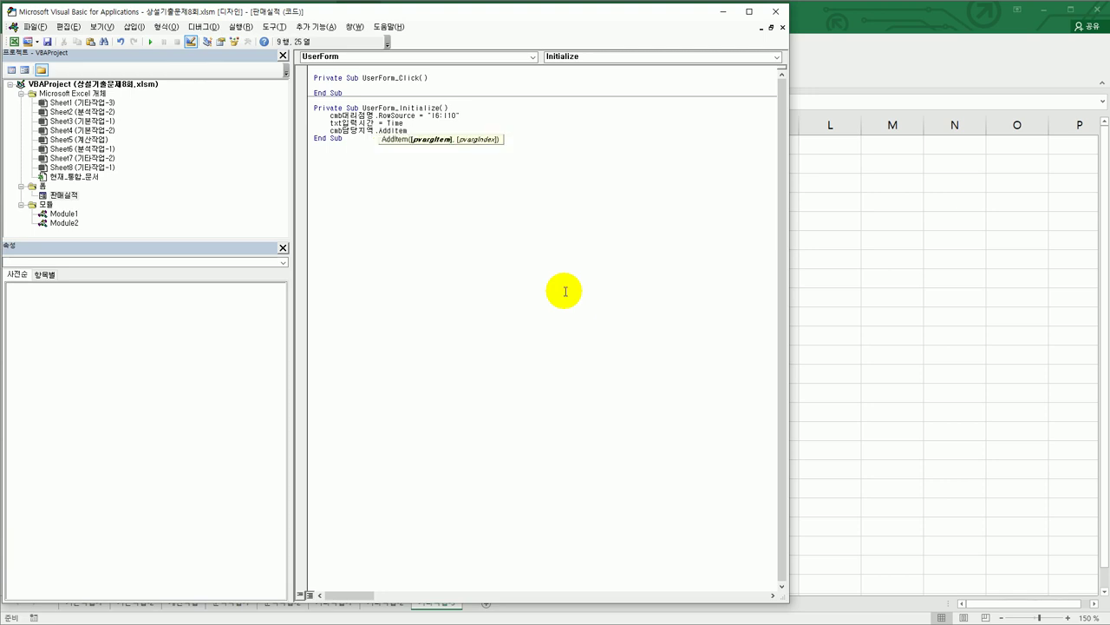
type("서울")
key("BackSpace")
key("BackSpace")
type("서울\"")
key("Return")
- Duplicate the cmb담당지역.AddItem line below and change the copy's item to "경기"
key("shift+End")
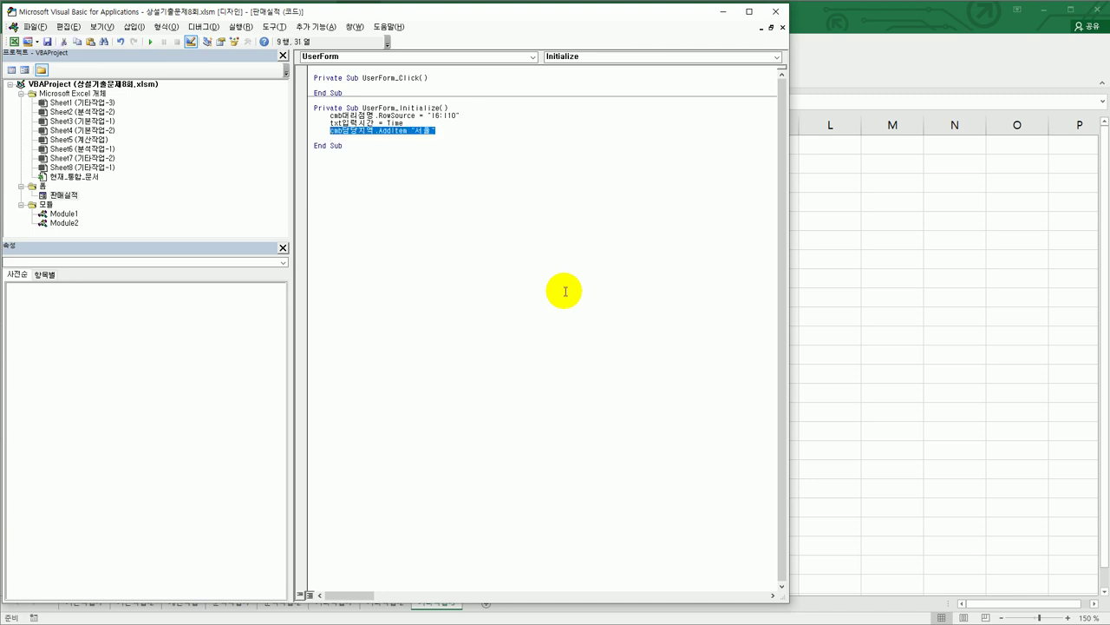
key("ctrl+c")
key("Down")
key("ctrl+v")
key("shift+Right")
key("shift+Right")
type("경기")
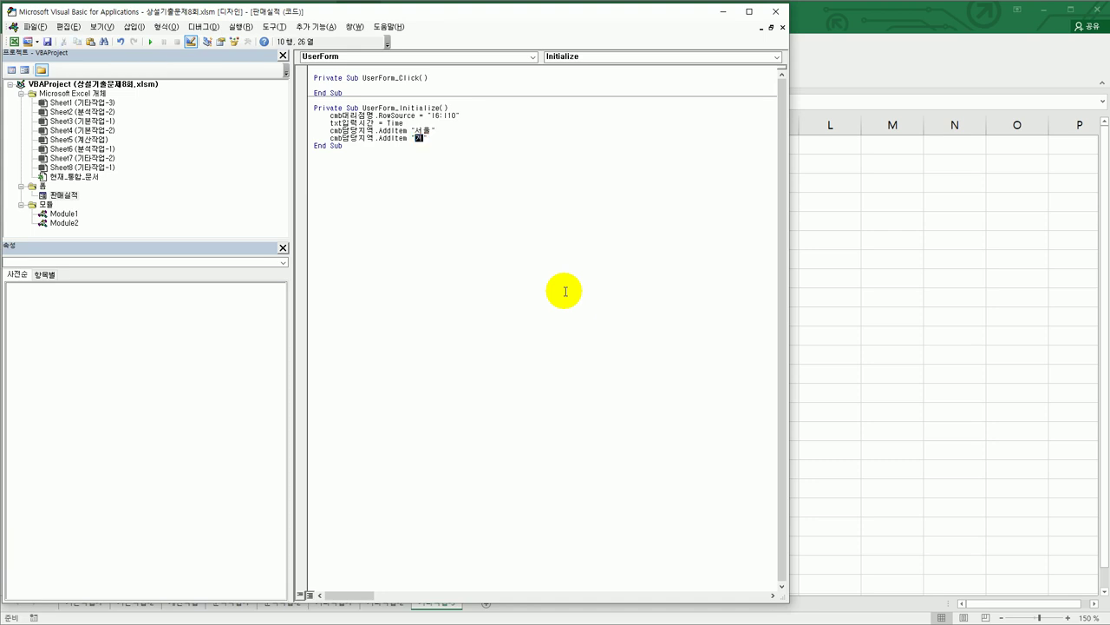
- Paste a third cmb담당지역.AddItem line and change its item to "대구"
key("Return")
key("ctrl+v")
key("Left")
key("Left")
key("Left")
key("shift+Right")
key("shift+Right")
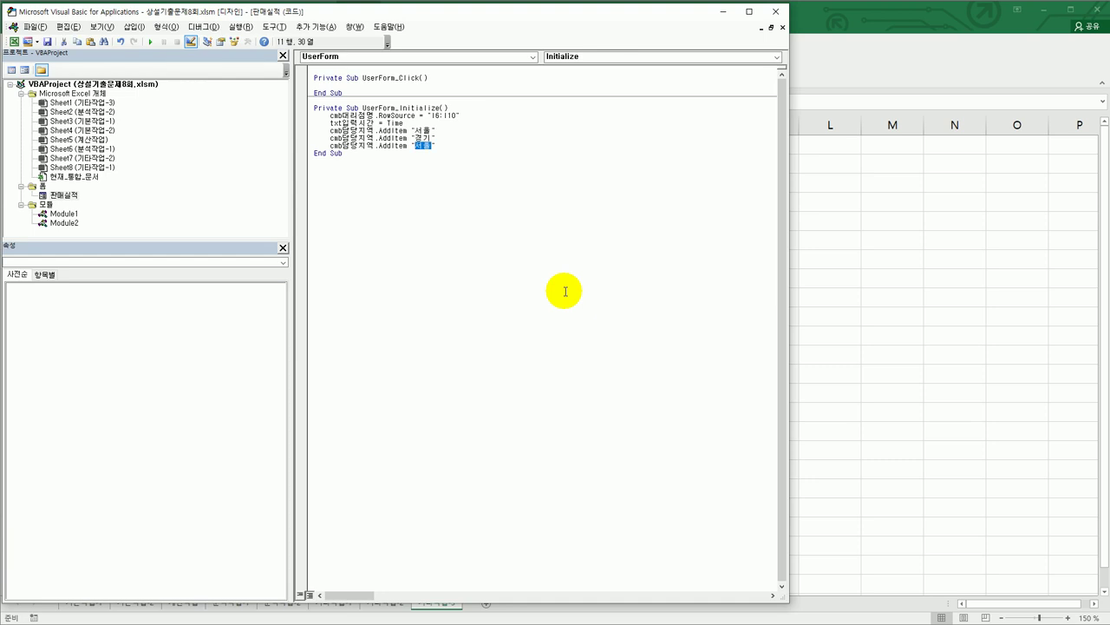
type("대구")
- Paste a fourth cmb담당지역.AddItem line and change its item to "부산"
key("Return")
key("ctrl+v")
key("Left")
key("Left")
key("Left")
key("shift+Right")
key("shift+Right")
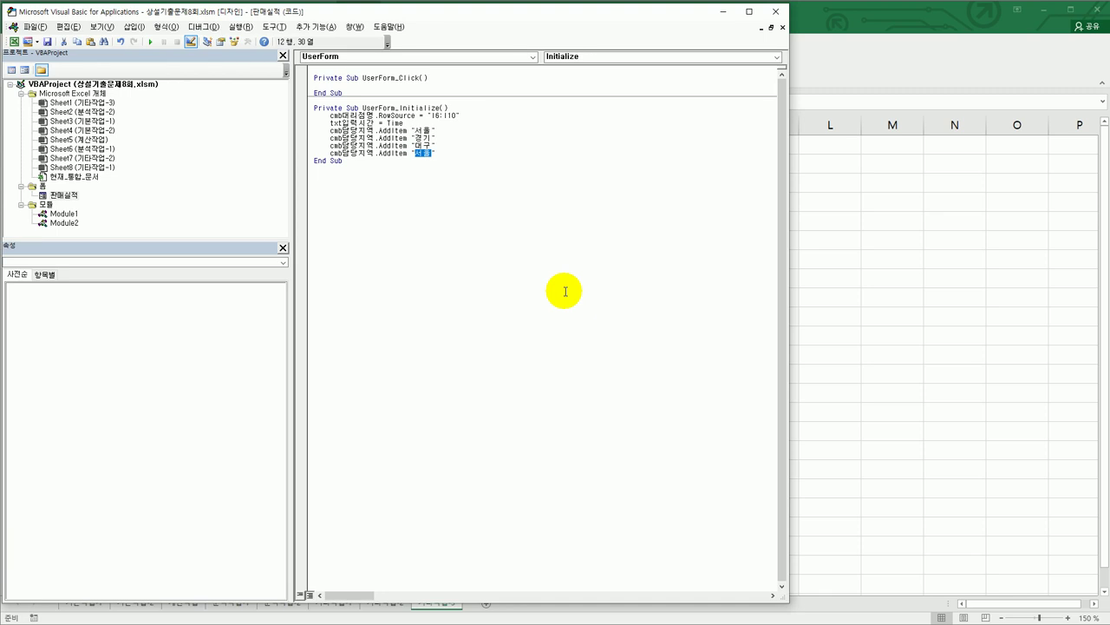
type("부산")
- Paste a fifth cmb담당지역.AddItem line and change its item to "제주"
key("Return")
key("ctrl+v")
key("shift+Right")
key("shift+Right")
type("제주")
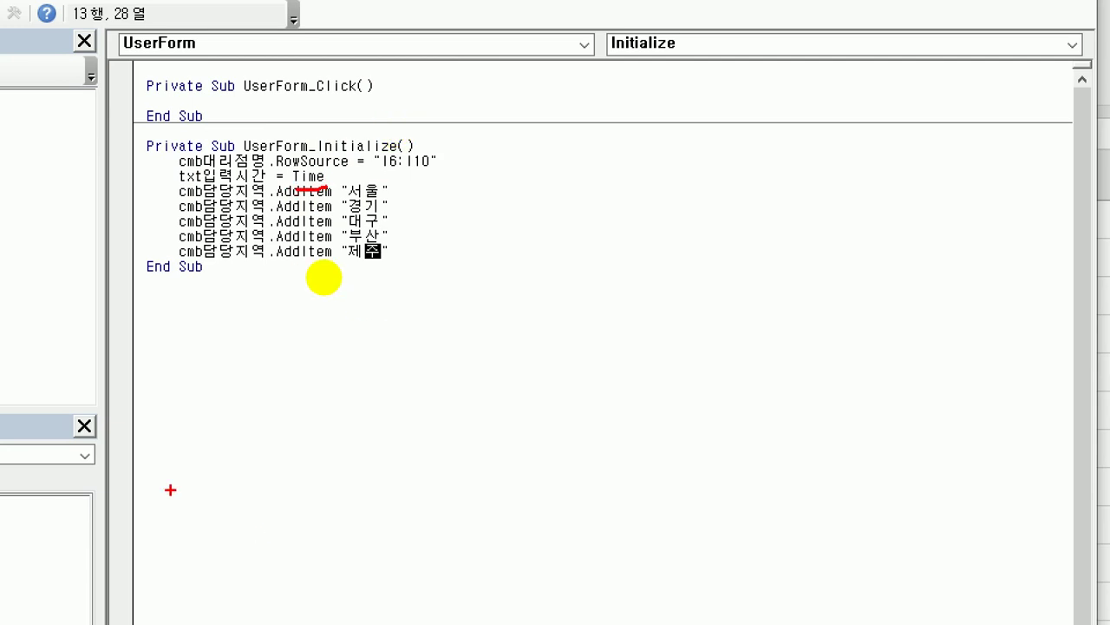
left_click_drag(171, 186, 173, 256)
left_click_drag(402, 196, 402, 270)
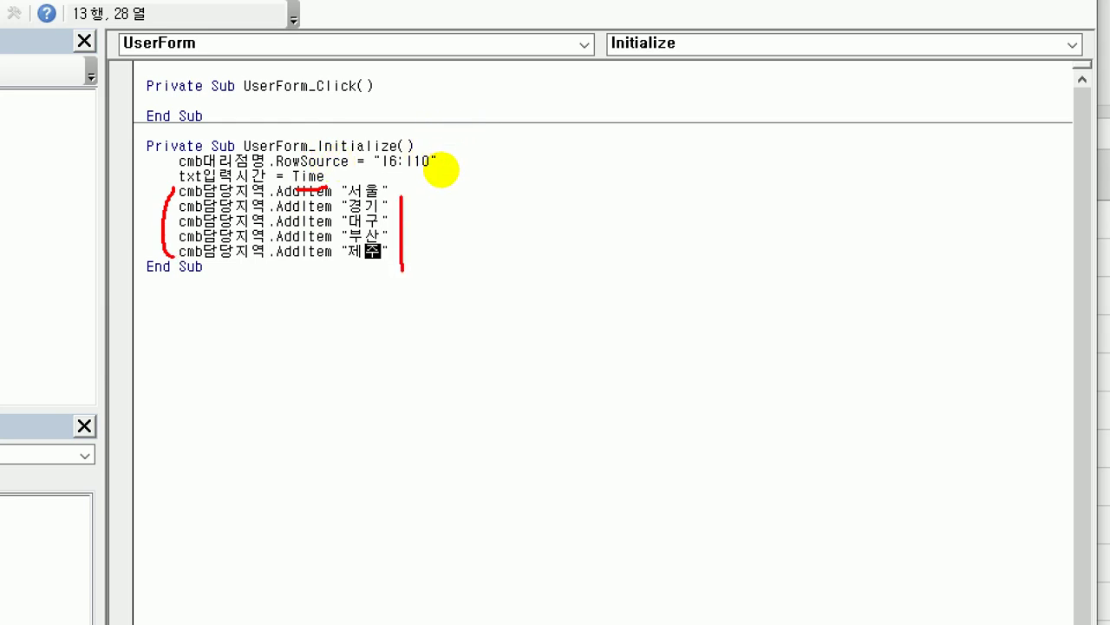
mouse_move(251, 268)
left_mouse_down()
mouse_move(200, 260)
mouse_move(190, 182)
mouse_move(229, 170)
mouse_move(253, 266)
left_mouse_up()
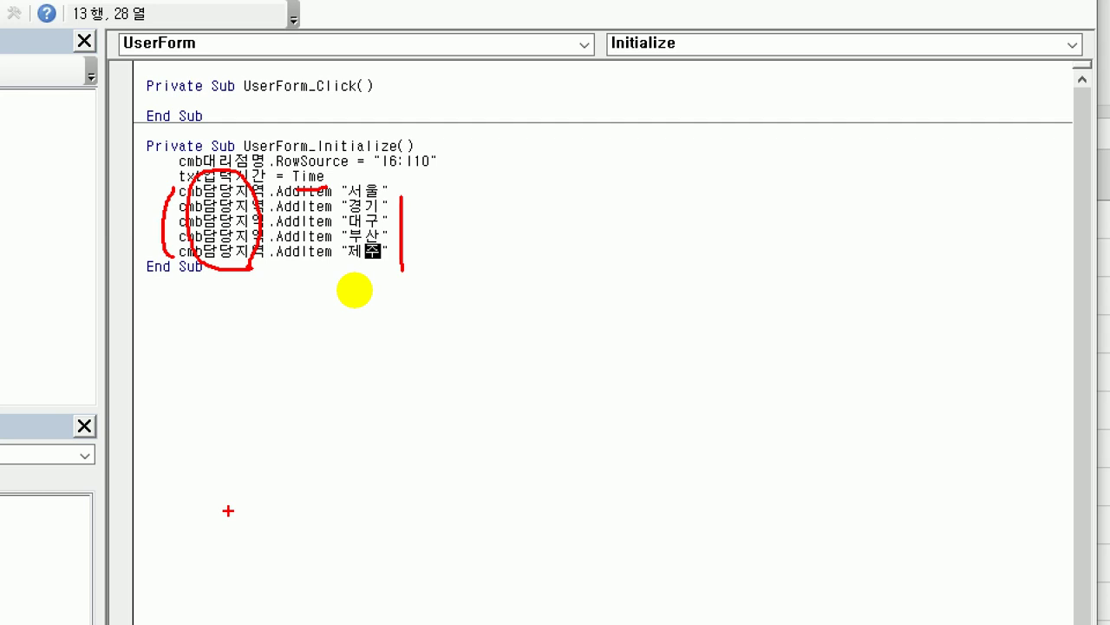
- Create the click procedure of cmd닫기 and make it close the form with Unload Me
key("End")
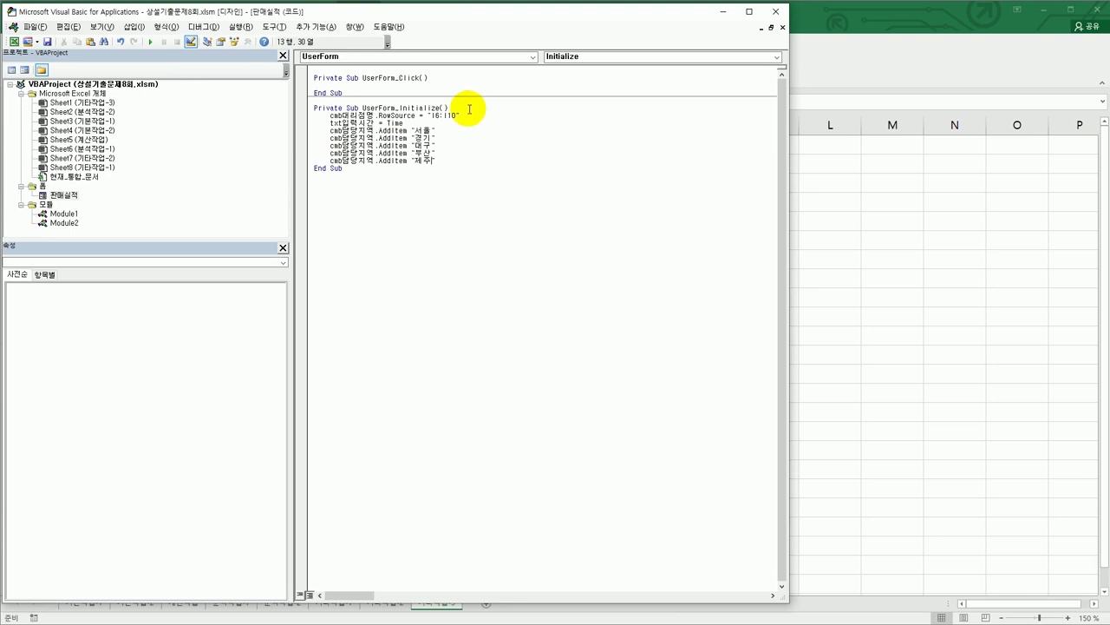
left_click(480, 56)
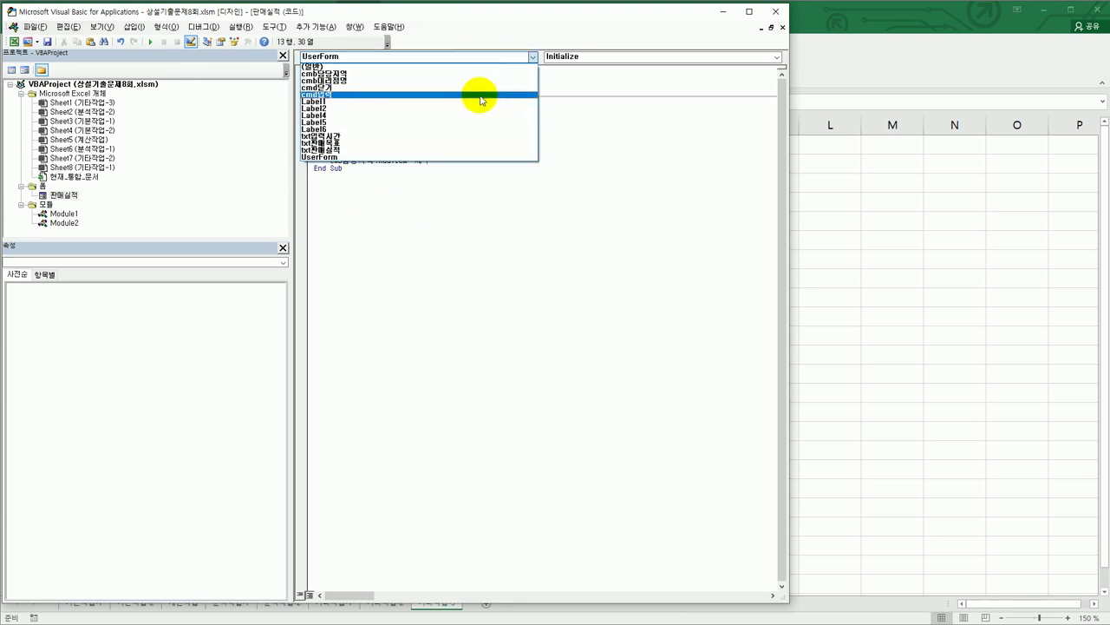
left_click(476, 88)
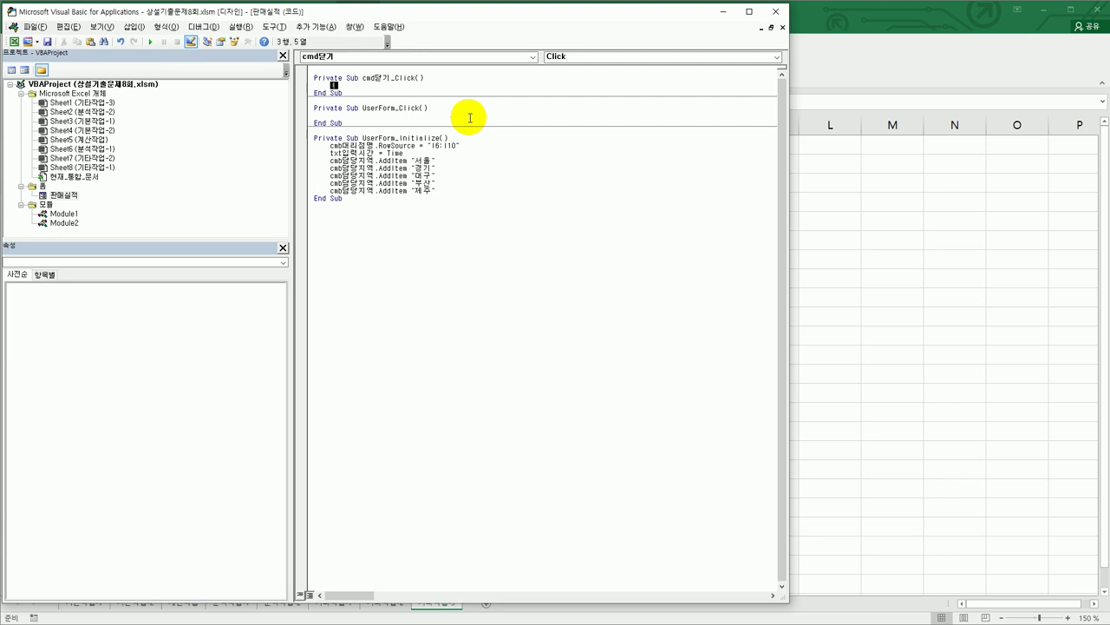
type("unload me")
key("Down")
- Create the cmd입력 click procedure with blank lines for code, and move the code editor aside to uncover the worksheet's first columns
left_click(446, 55)
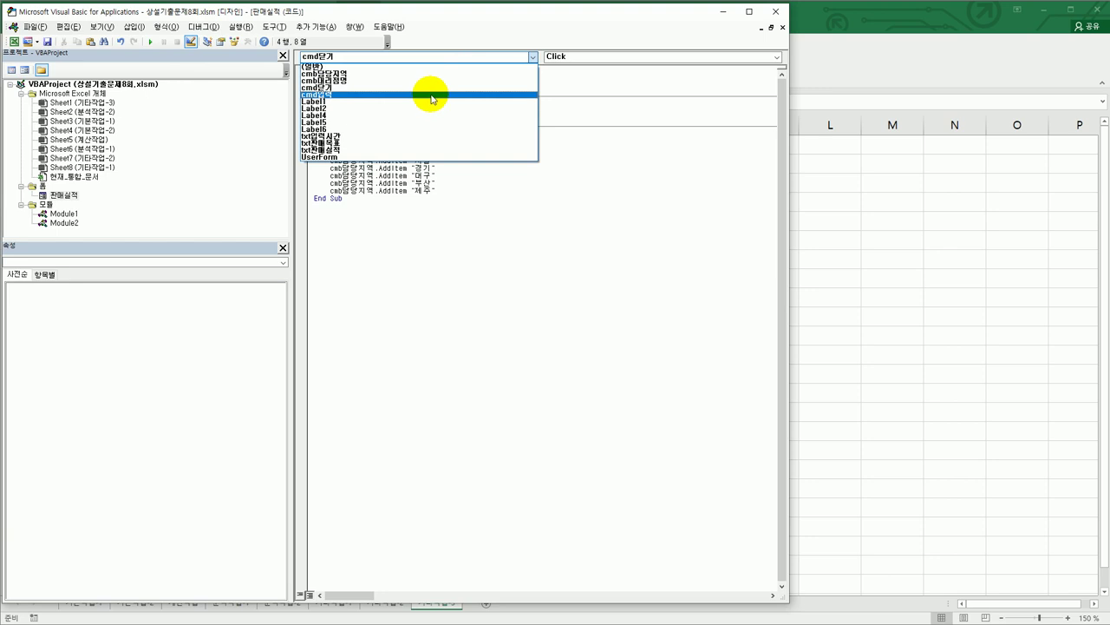
left_click(429, 94)
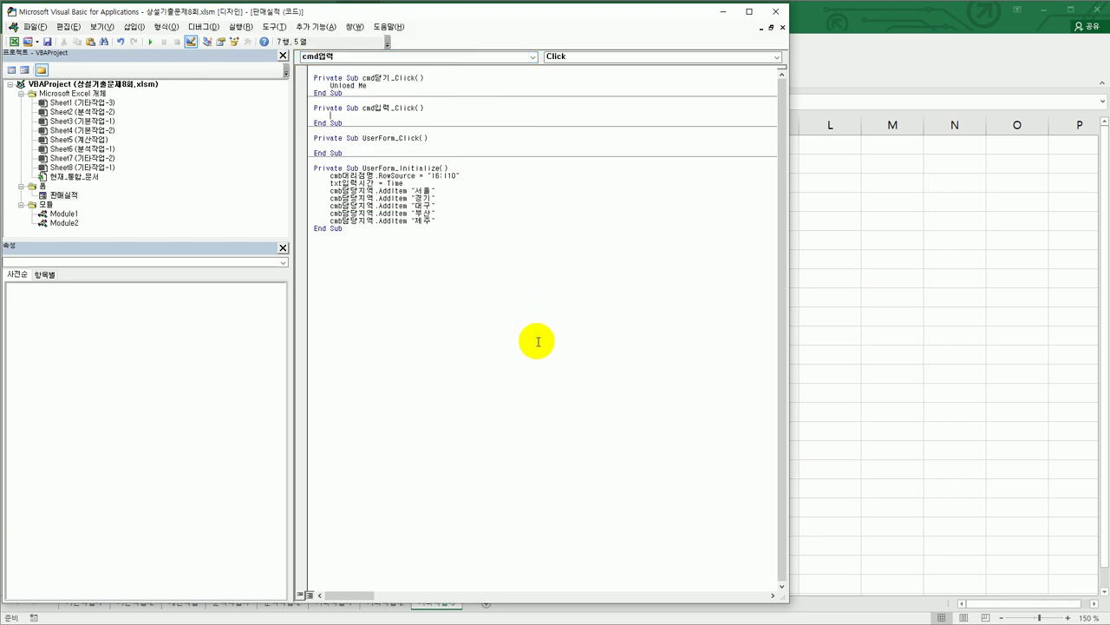
left_click_drag(655, 26, 927, 33)
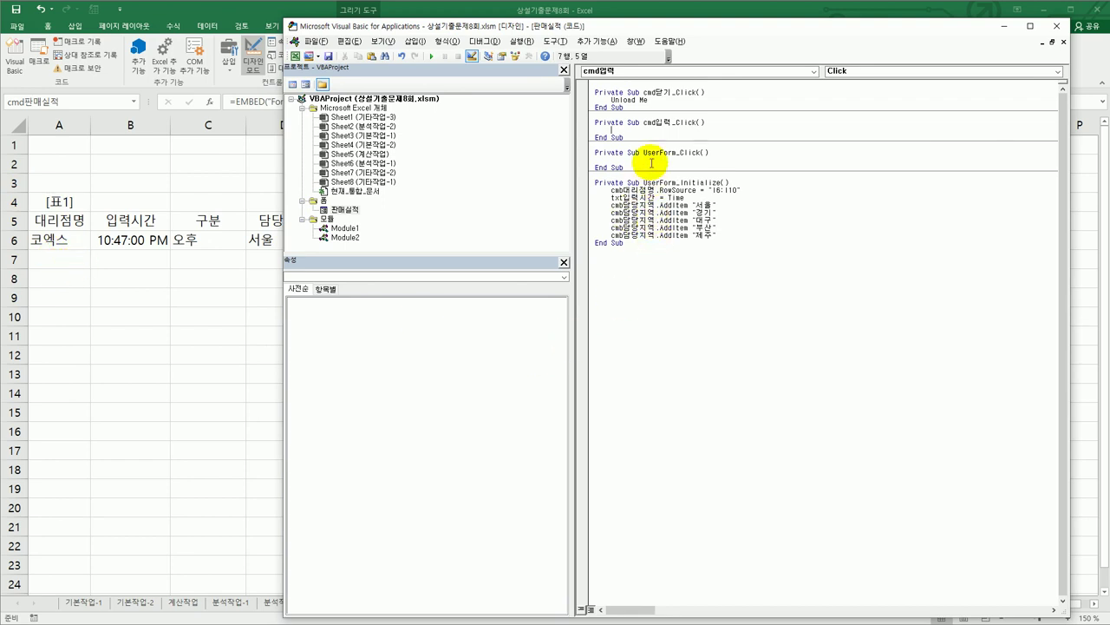
left_click(718, 123)
key("Return")
key("Return")
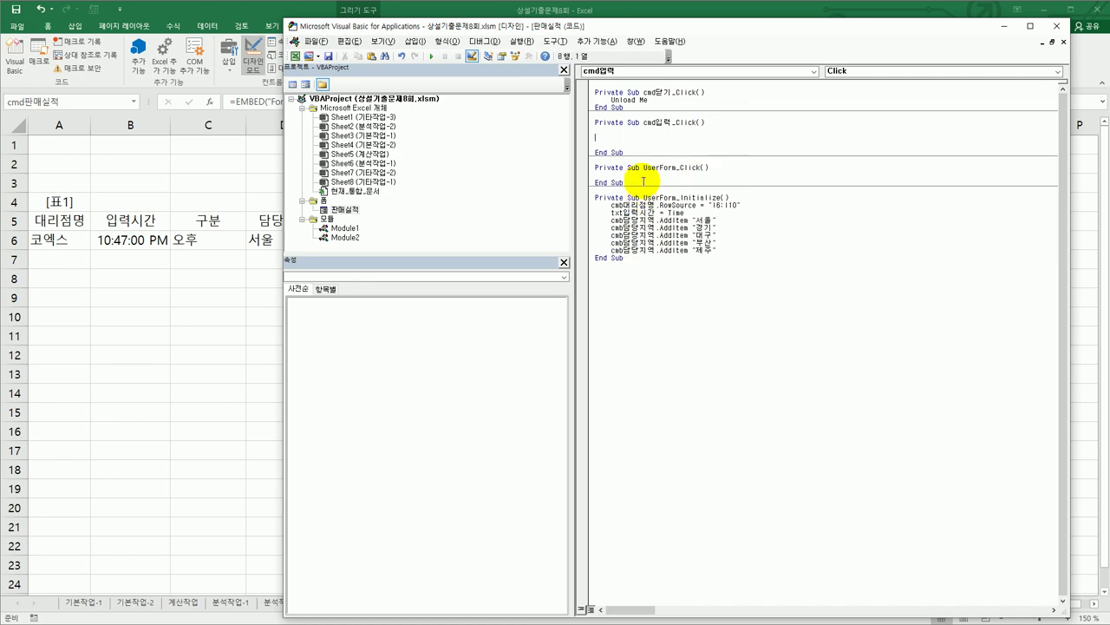
- In the cmd입력 click procedure, set i to Range("A5").CurrentRegion.Rows.Count + 4
type("i =")
key("BackSpace")
type("range(\"")
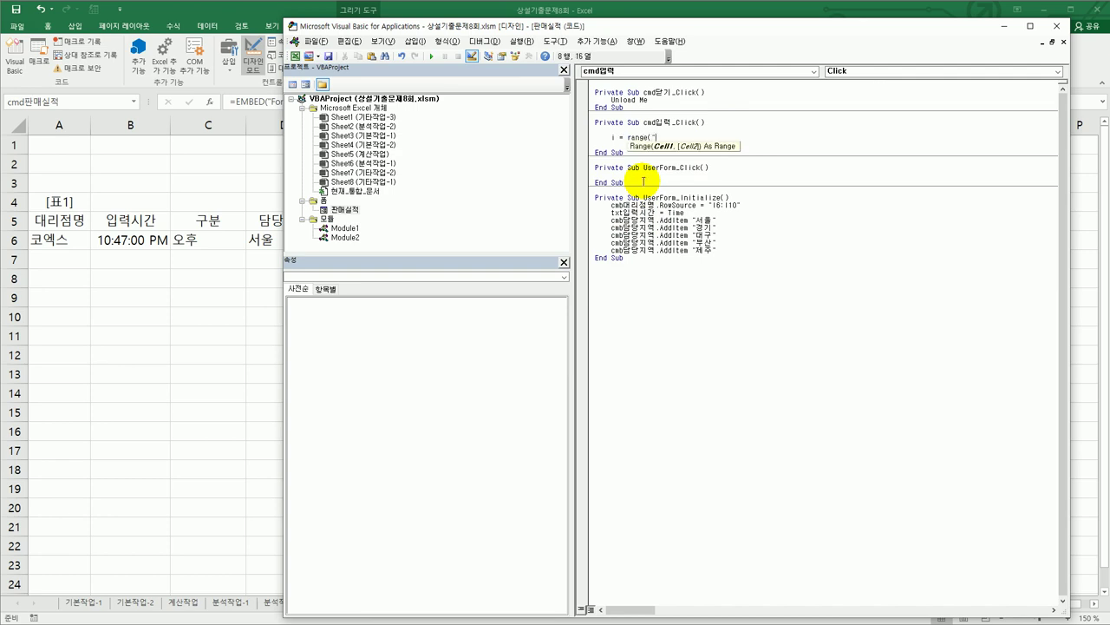
type("A5\").")
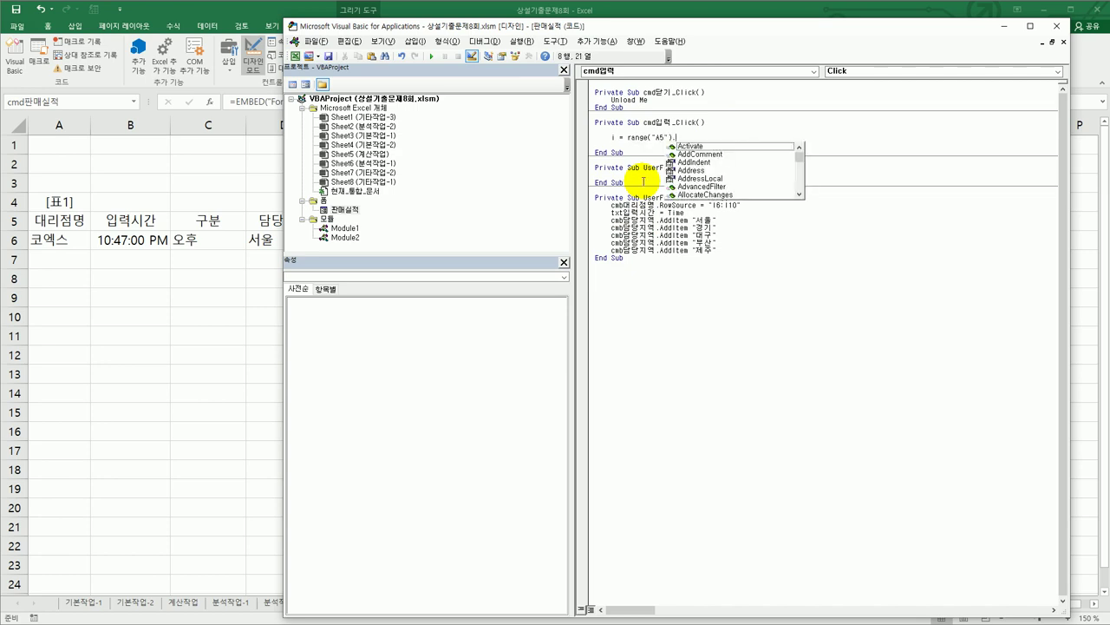
type("CurrentRegion.Rows.cou")
key("Tab")
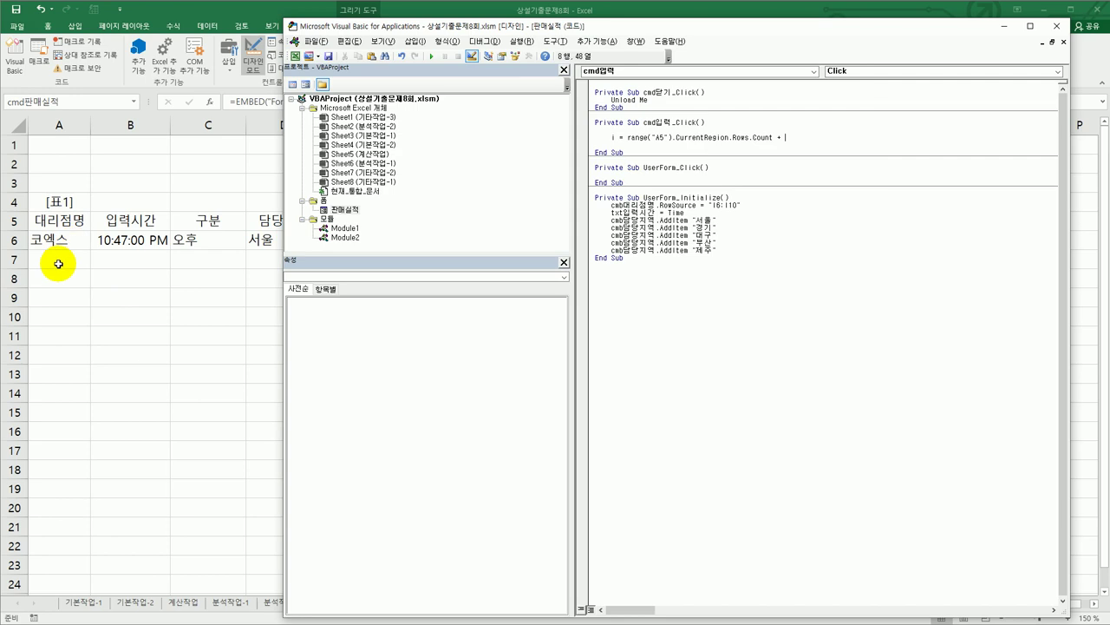
left_click(806, 145)
left_click_drag(701, 579, 713, 431)
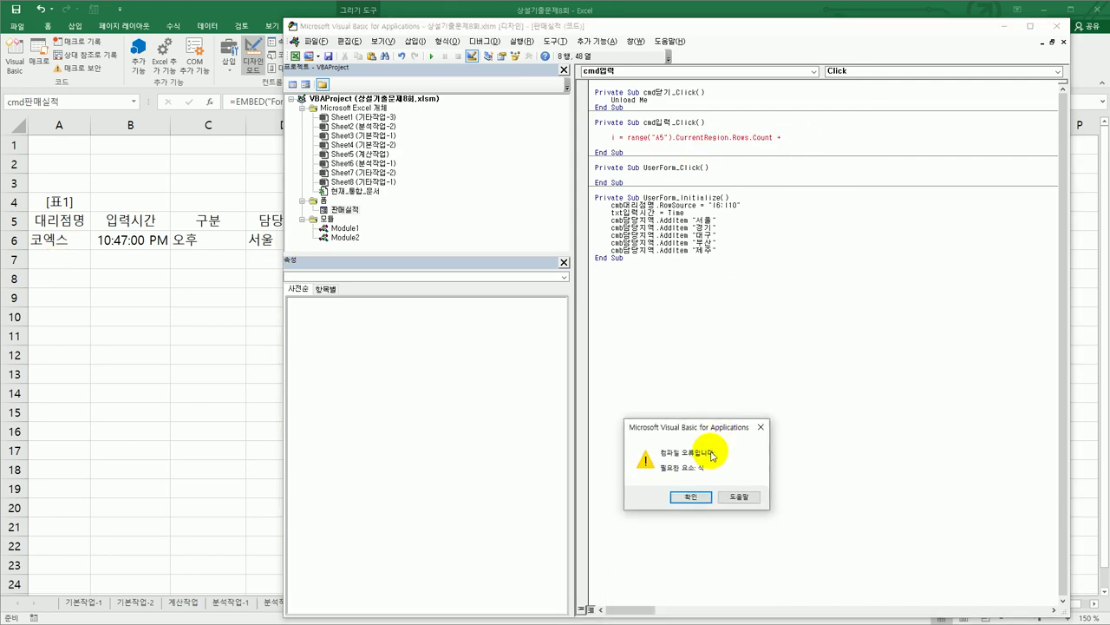
left_click(691, 496)
type("4")
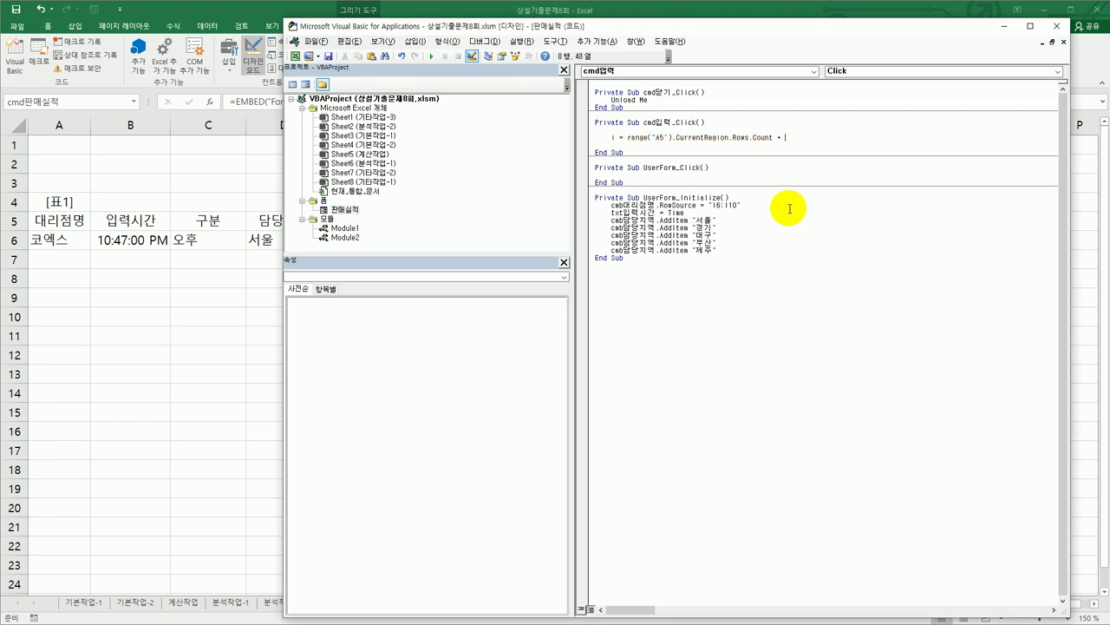
- Below a blank line, add the statement Cells(i, 1) = cmb대리점명 to write the branch name
key("Return")
key("Return")
type("cells(i,")
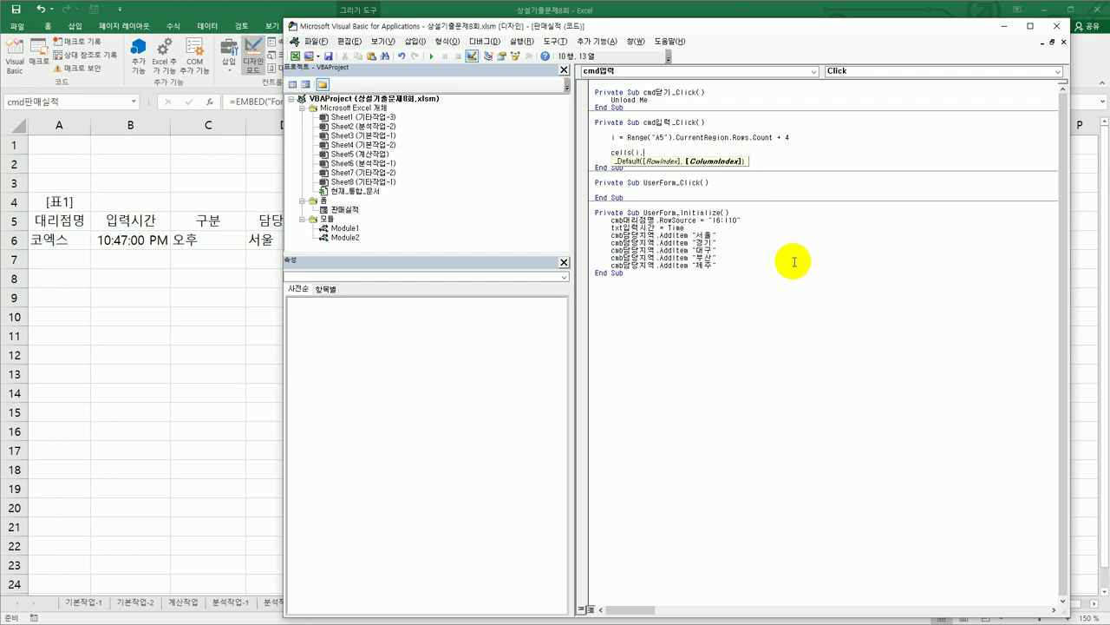
type("1) ")
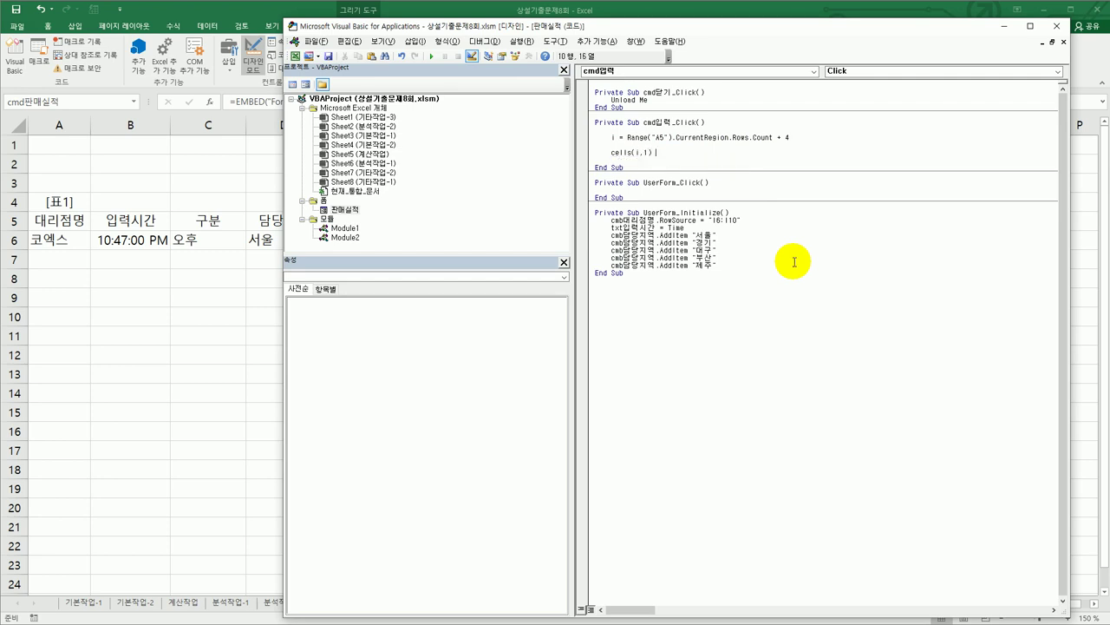
type("= cmb대리점명")
key("Return")
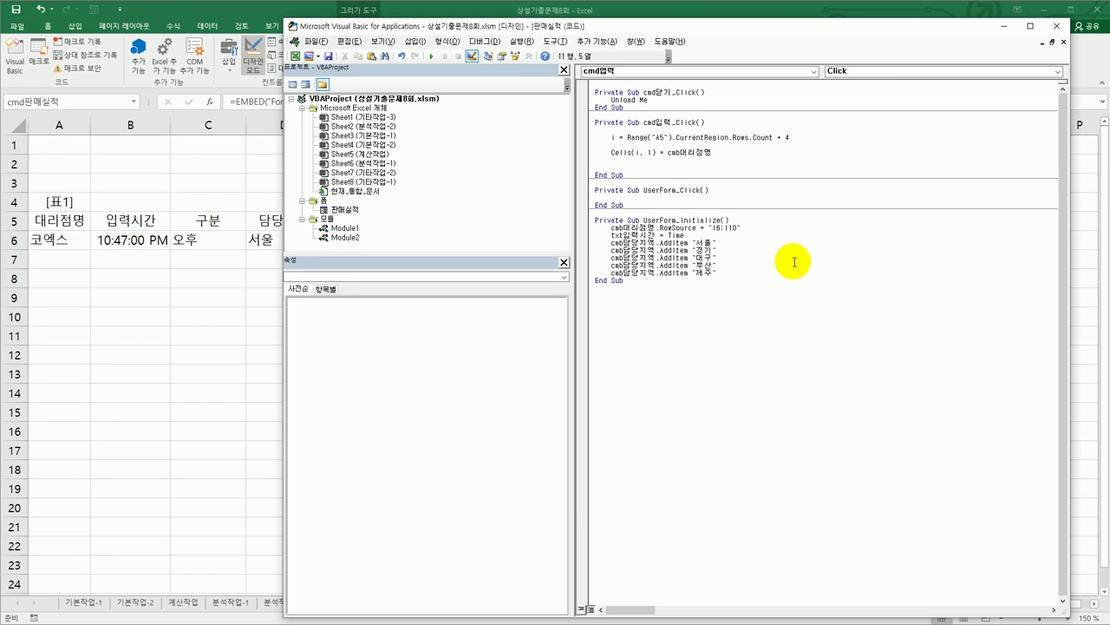
- After another blank line, start an If block with the condition TimeValue(txt입력시간) >= 0.5
key("Return")
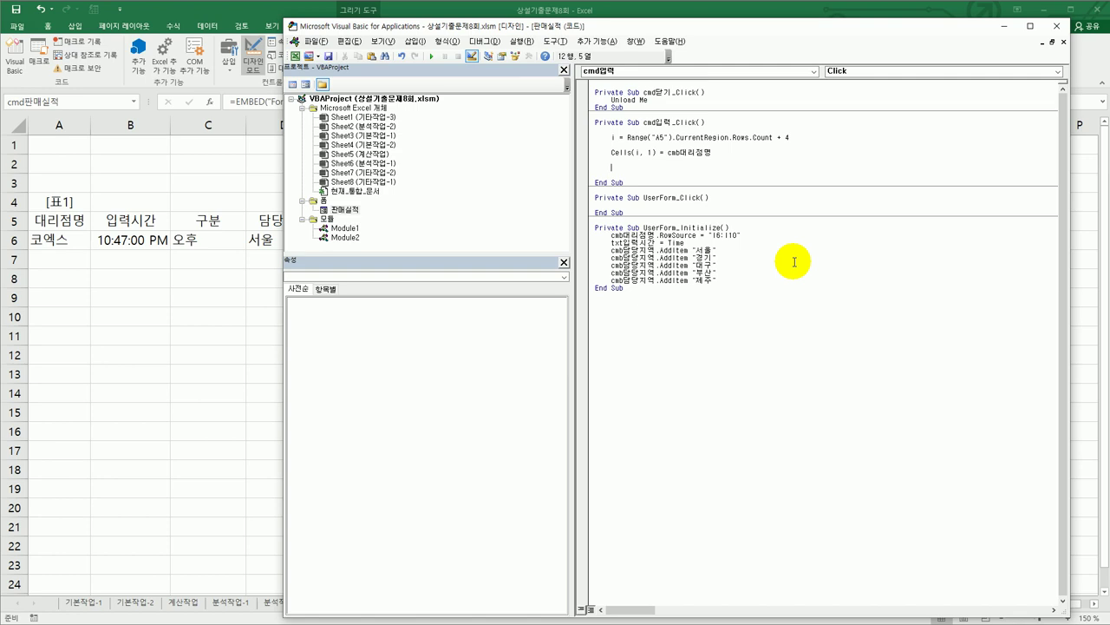
type("if timevalue(")
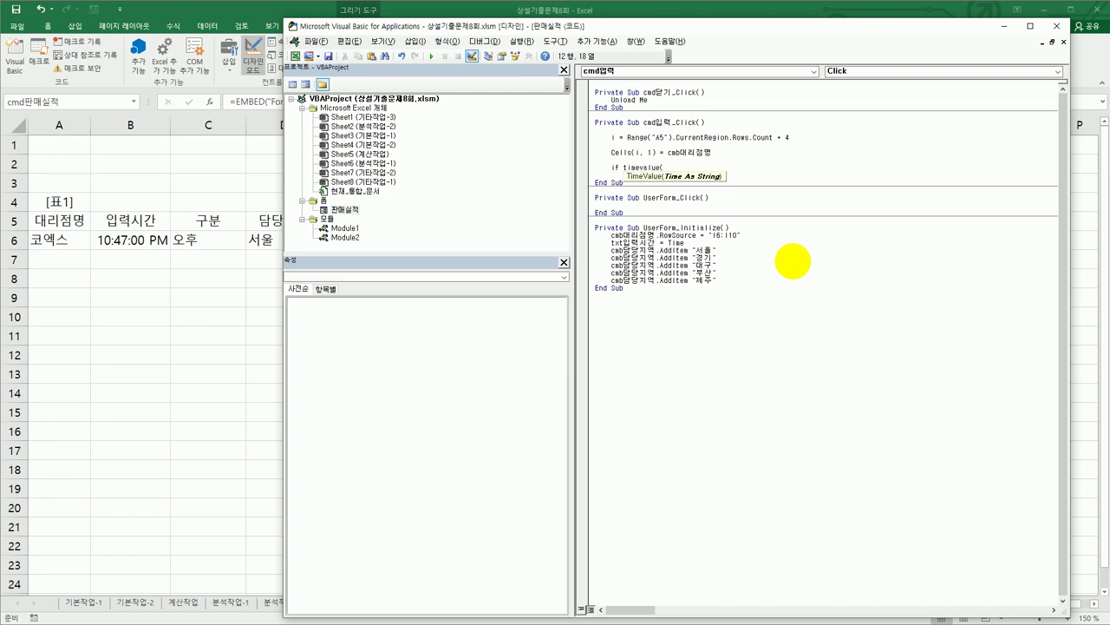
type("txt입력시간)")
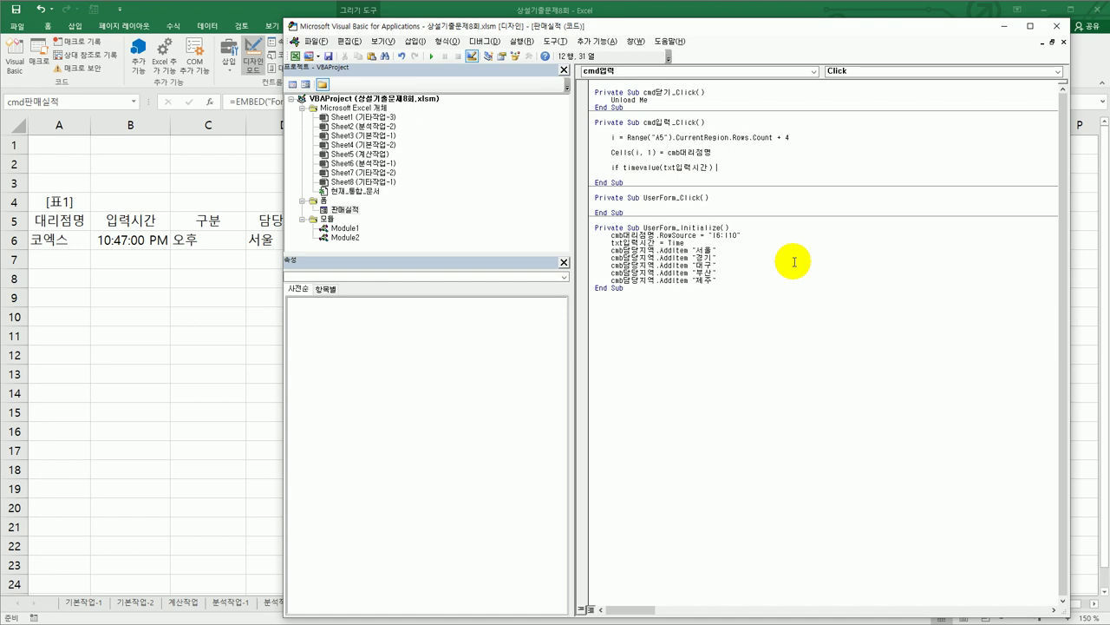
type(">=0.5 then")
key("Return")
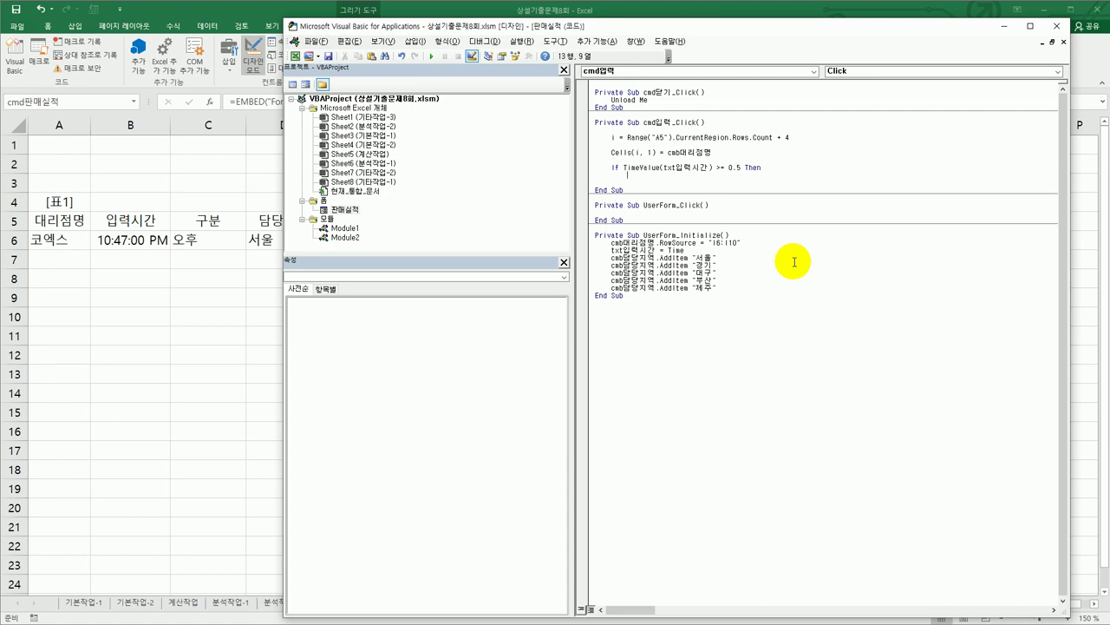
- Inside the If branch, assign TimeValue(txt입력시간) to Cells(i, 2) and "오후" to Cells(i, 3)
type("cells(i,2) = timevalue(txt입력시간)")
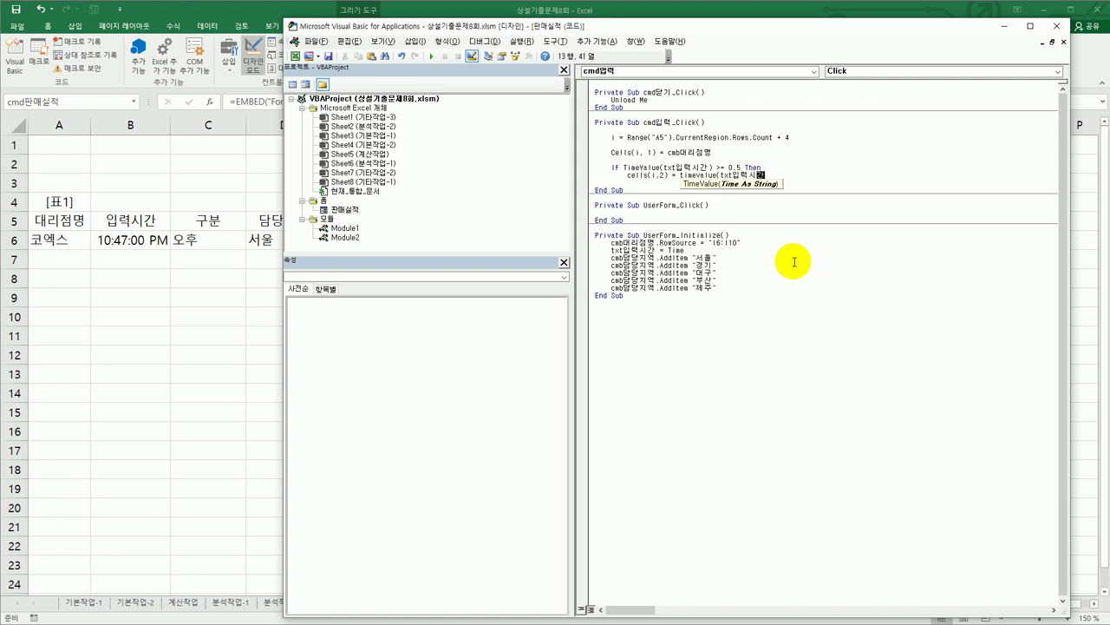
key("Return")
type("cells")
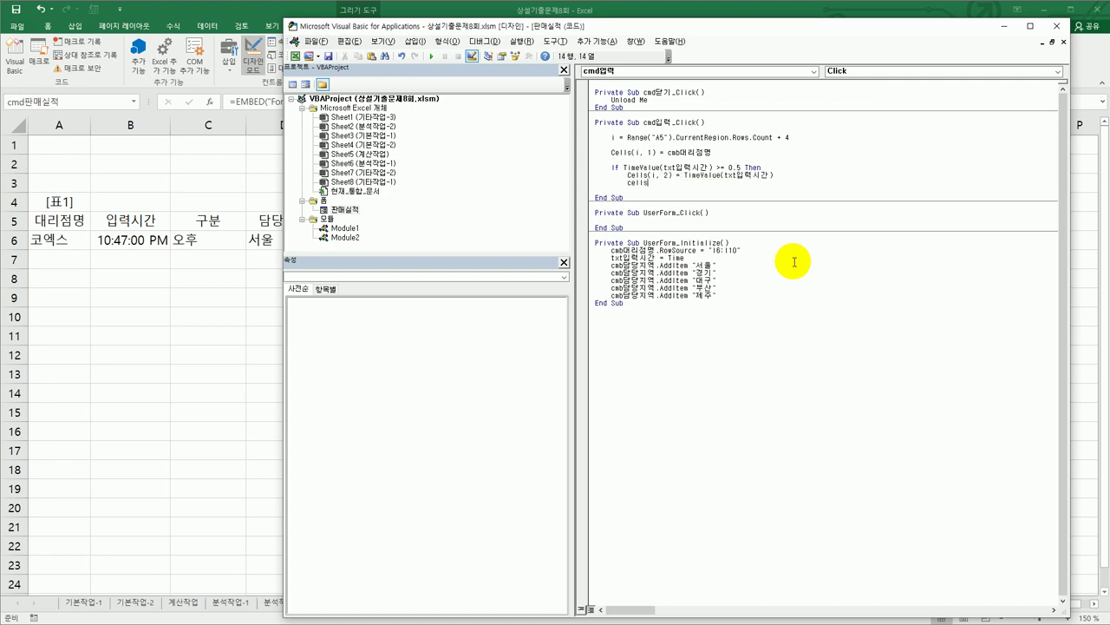
type("(i,3) = \"오후\"")
key("Return")
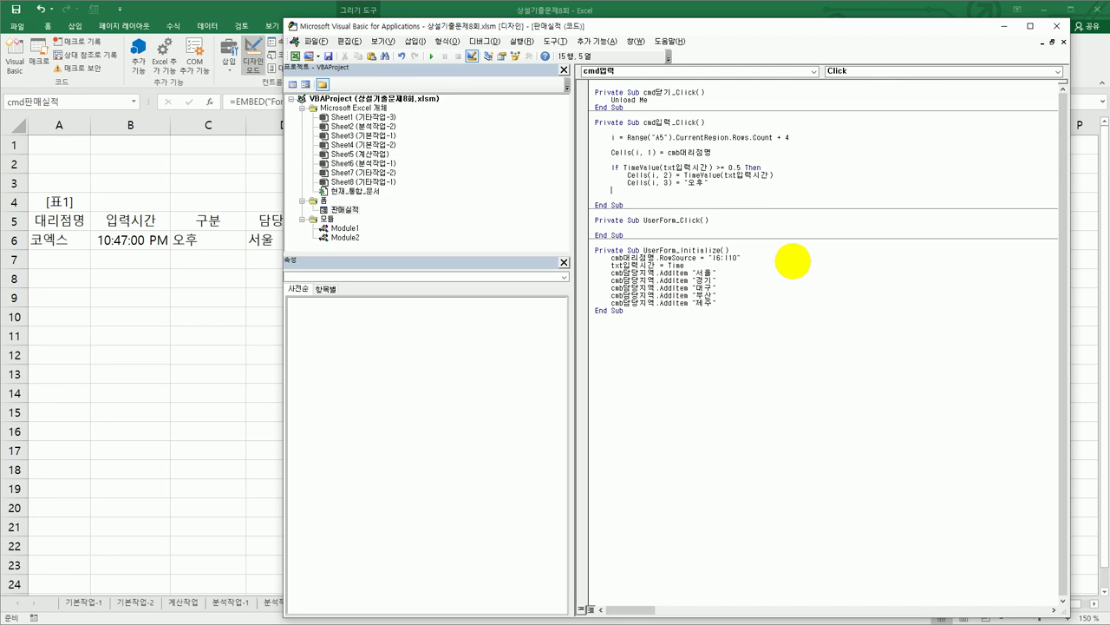
- Add an Else branch and copy the two Cells assignments from the If branch into it
type("else")
key("Return")
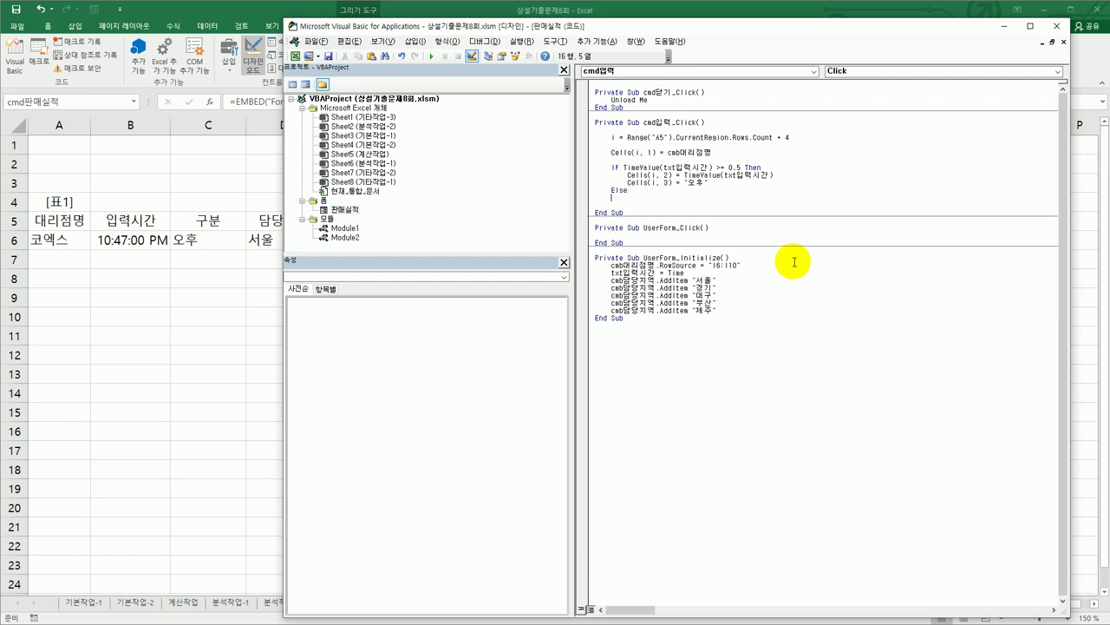
key("shift+End")
key("shift+Down")
key("ctrl+c")
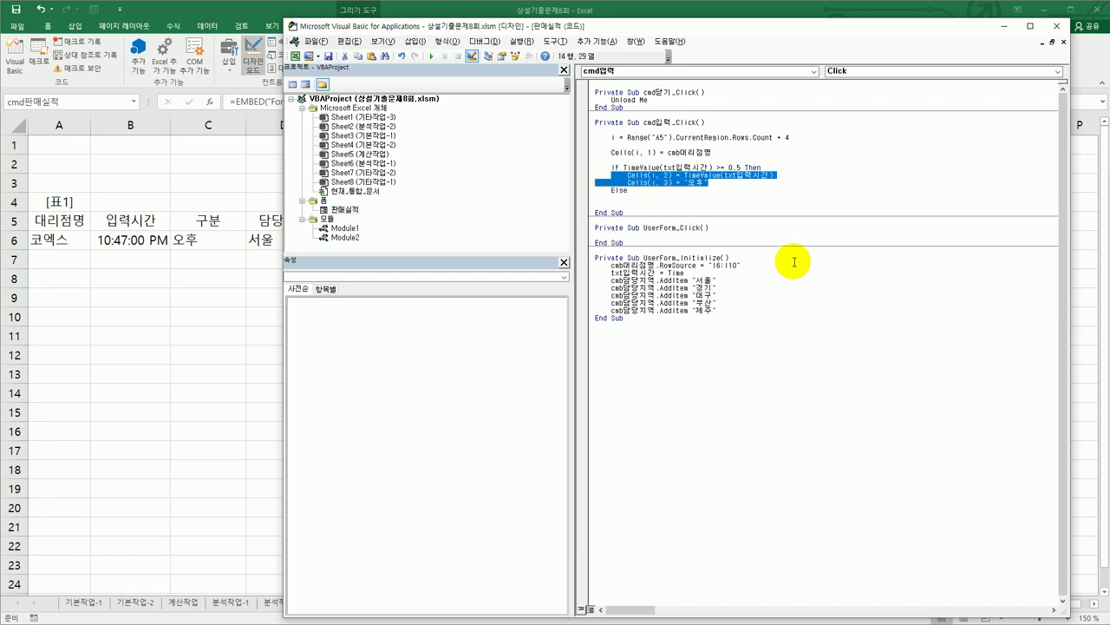
key("Down")
key("Down")
key("ctrl+v")
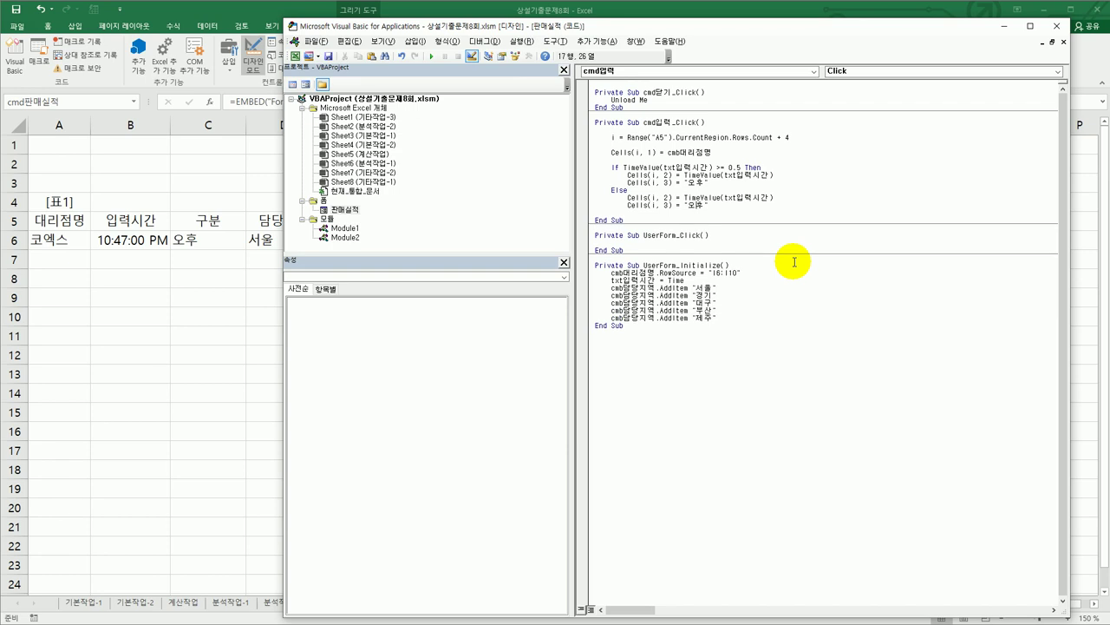
- Change the Else branch's Cells(i, 3) value to "오전" and close the block with End If
key("shift+Right")
key("shift+Right")
key("BackSpace")
type("오전")
key("End")
key("Return")
type("End If")
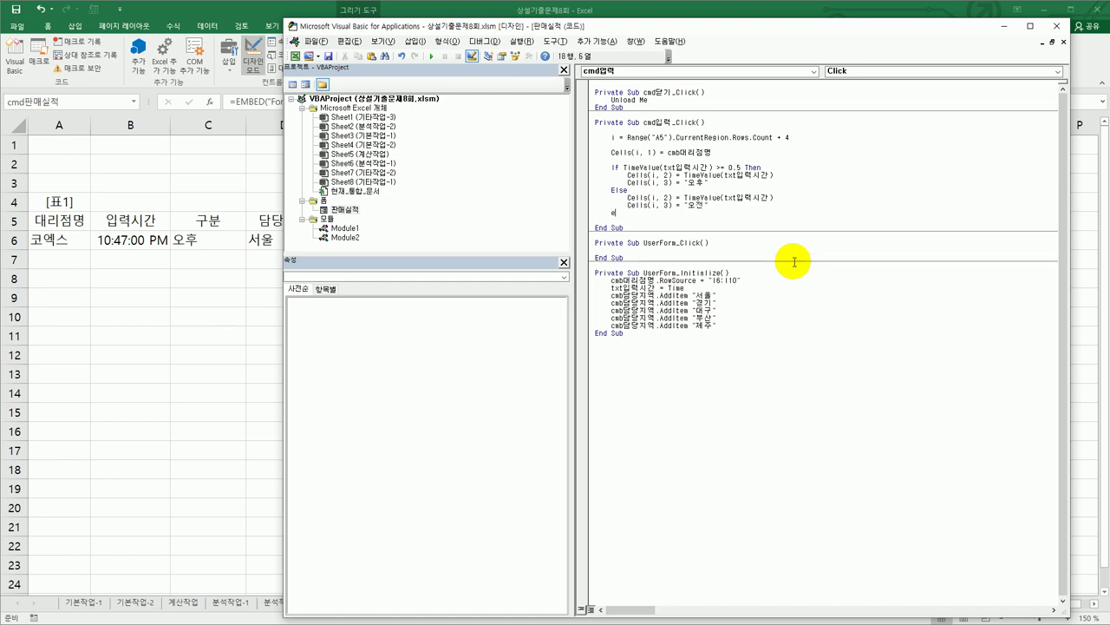
- Below the If block, leave a blank line and add Cells(i, 4) = cmb담당지역
key("Return")
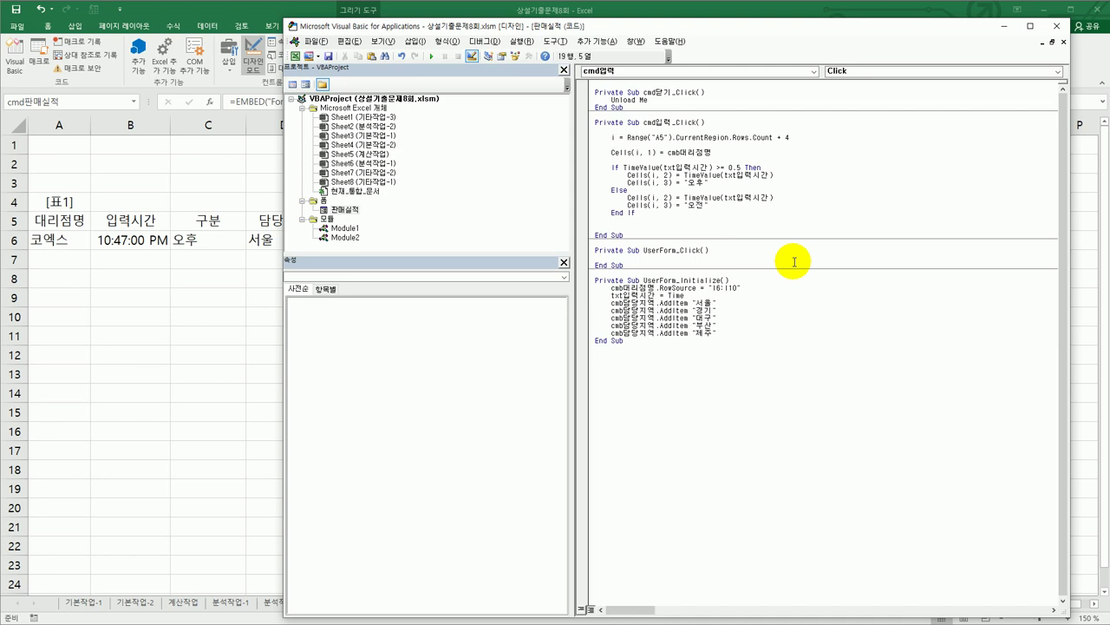
key("Return")
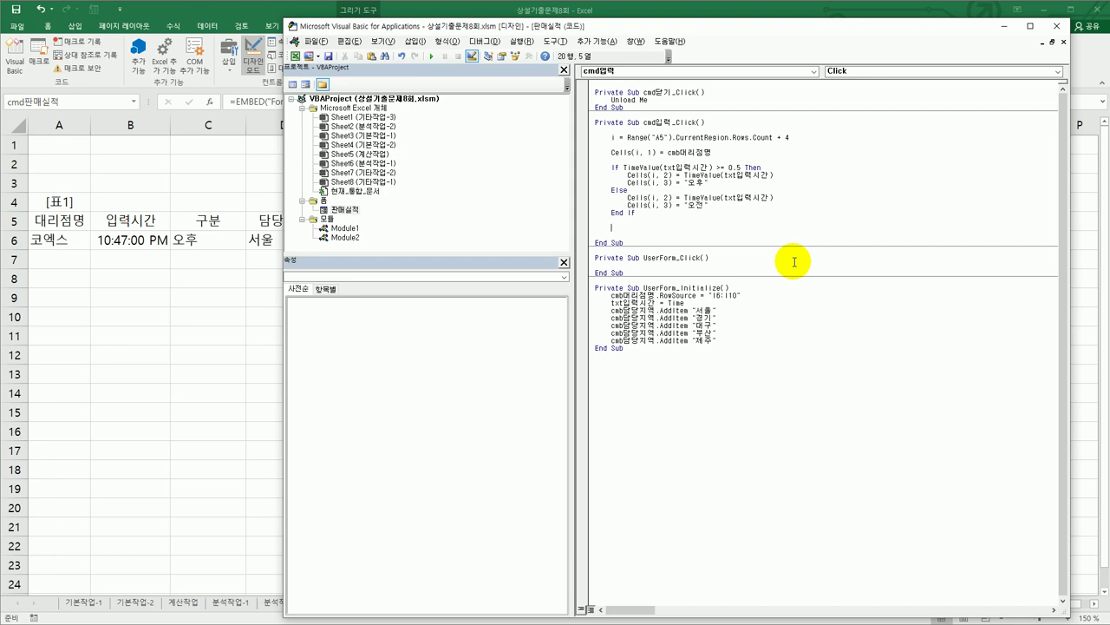
type("cells(i,")
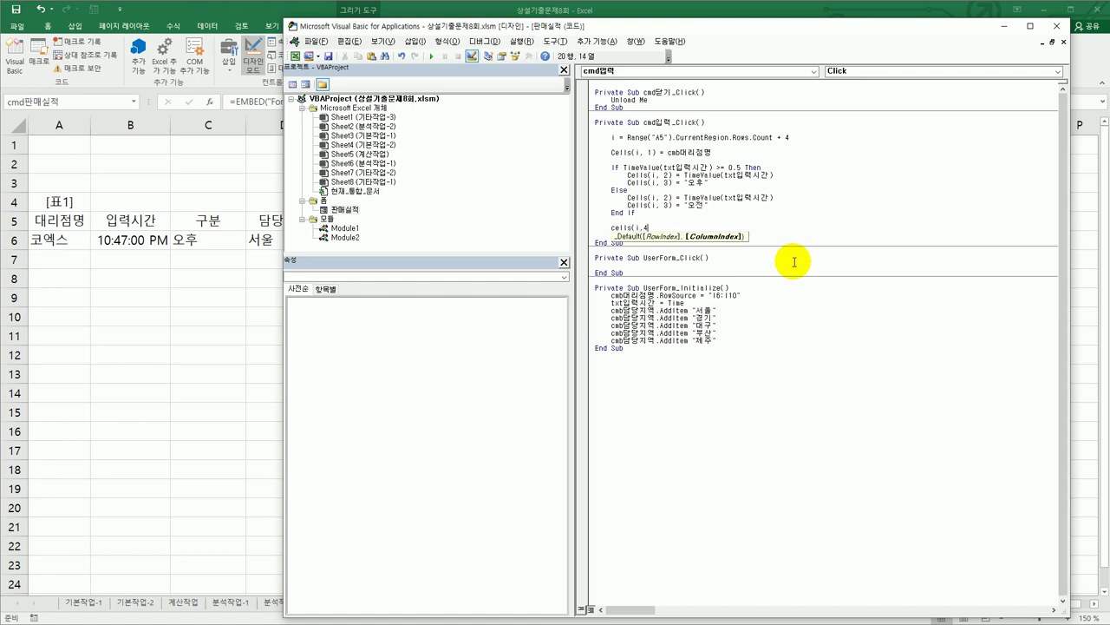
type("4) =")
key("BackSpace")
type("cmb담당지역")
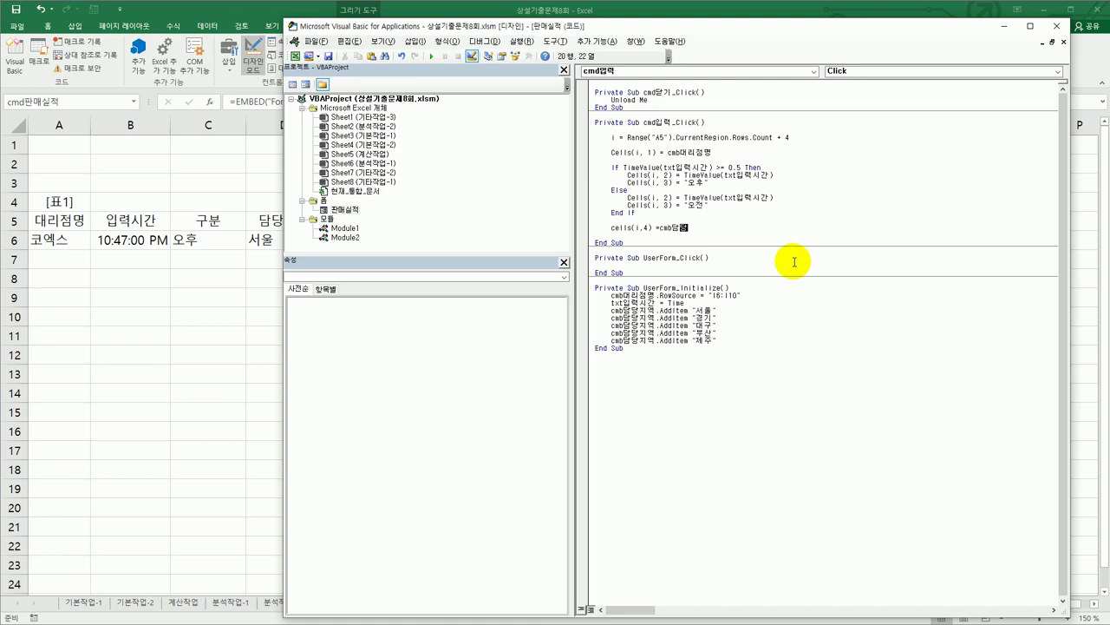
key("Return")
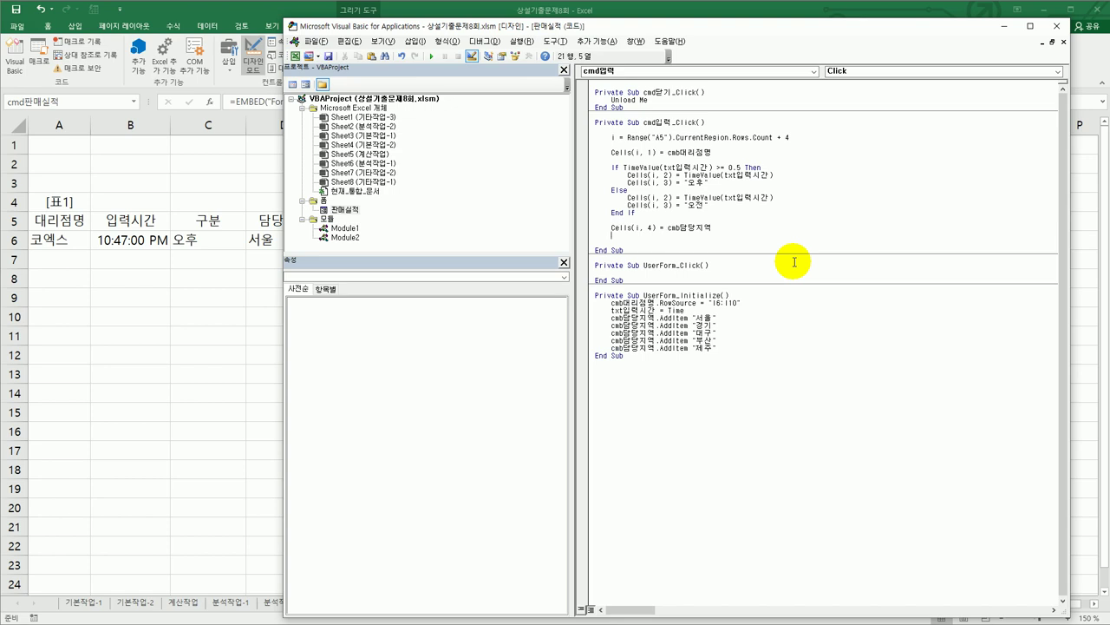
- Duplicate the cmb담당지역 assignment on the next line and change its column index to 5
key("shift+End")
key("ctrl+c")
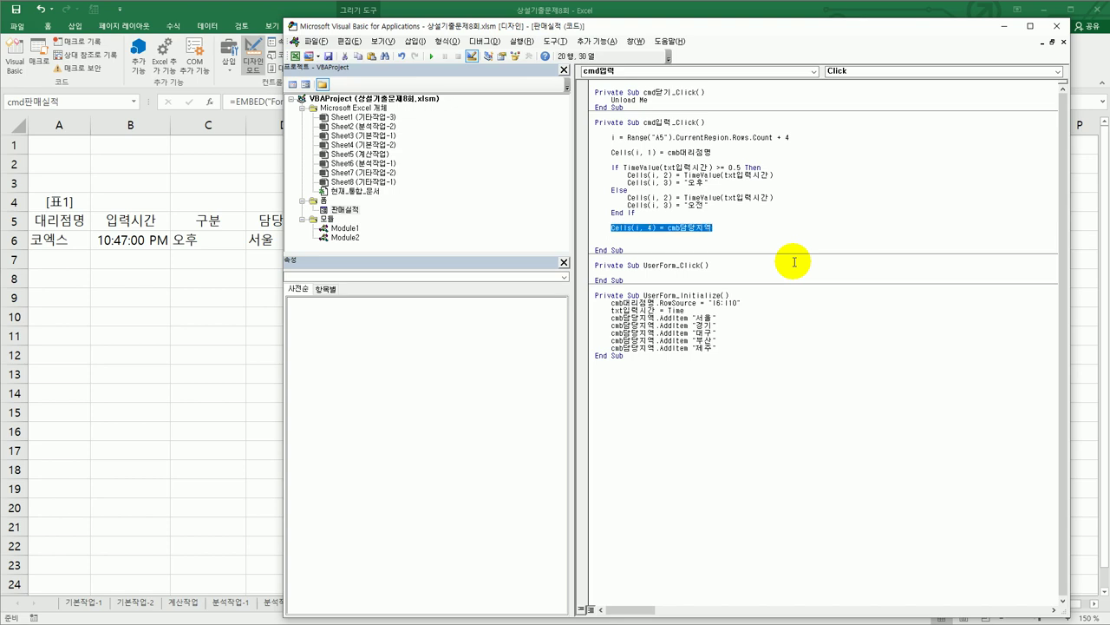
key("Down")
key("ctrl+v")
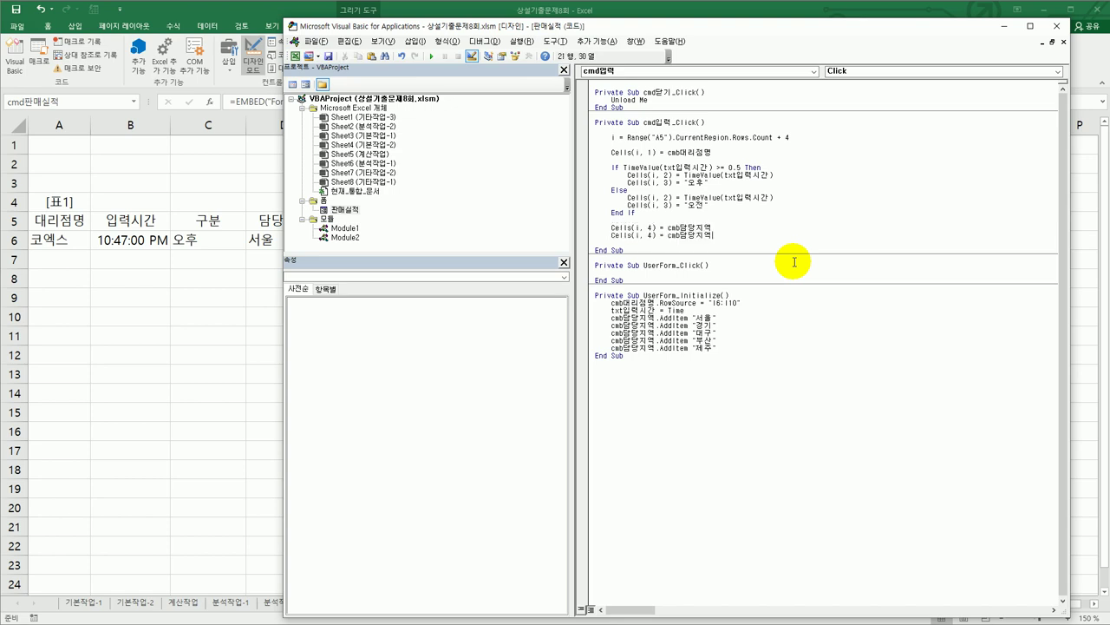
key("Left")
key("Left")
key("Left")
key("Left")
key("Left")
key("Left")
key("shift+Left")
type("5")
- Replace the value assigned to Cells(i, 5) with Val(txt판매목표)
key("shift+End")
type("ㅅ")
key("BackSpace")
key("Hangul")
type("val(ㅅㅌㅅ")
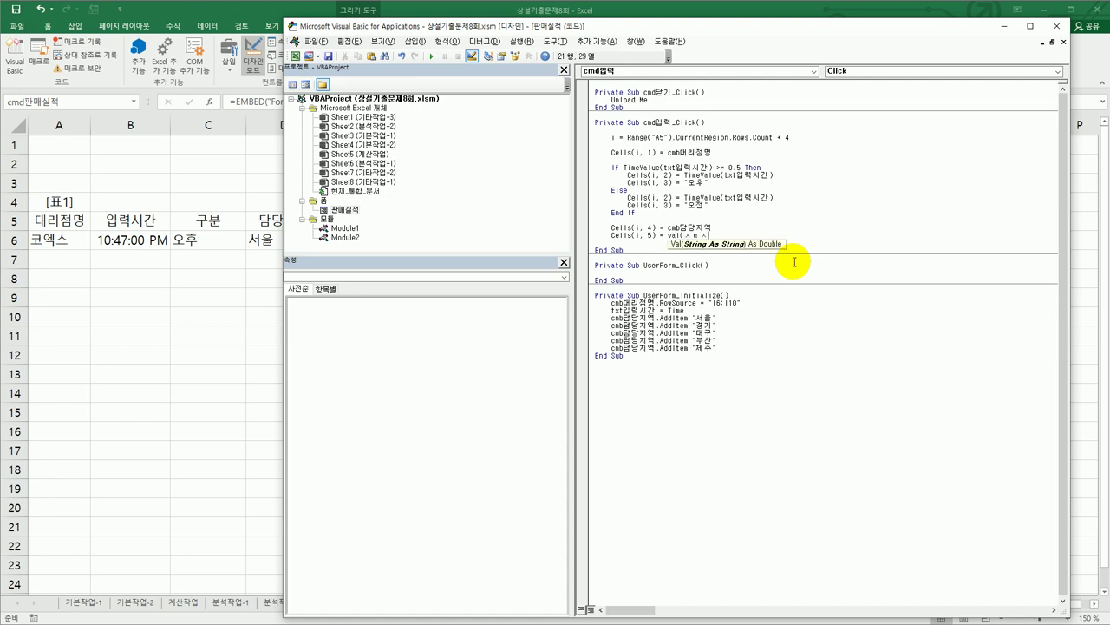
type("vks")
key("BackSpace")
key("BackSpace")
key("BackSpace")
key("BackSpace")
key("BackSpace")
key("BackSpace")
type("ㅅㅌ")
type("t판매")
type("목표)")
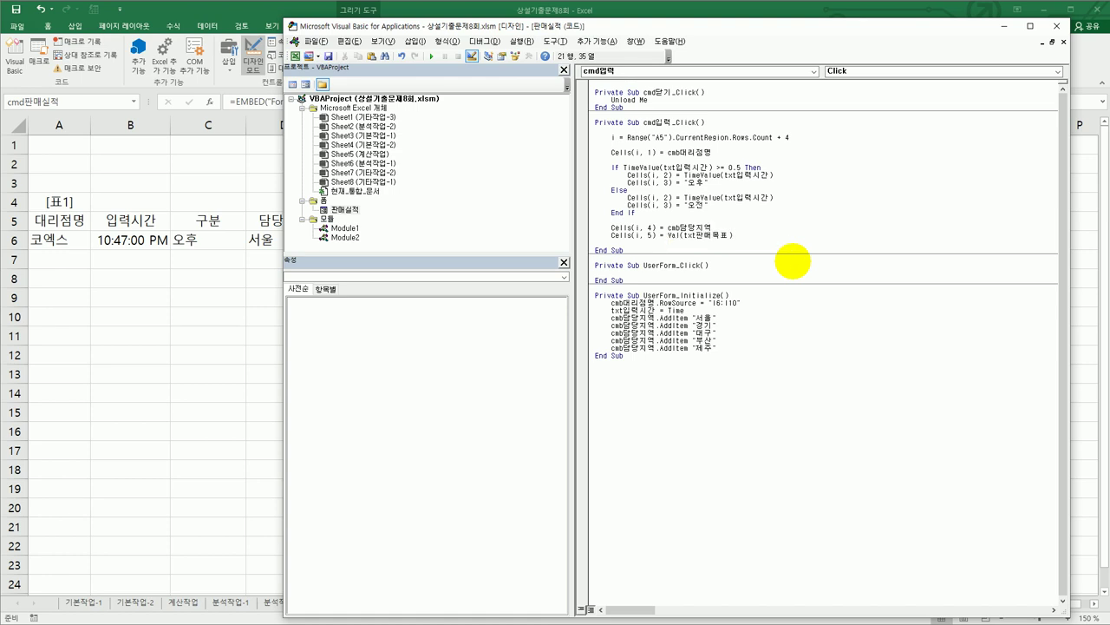
- Duplicate the Val(txt판매목표) assignment on the next line and change its column index to 6
key("Return")
key("Up")
key("shift+End")
key("ctrl+c")
key("Down")
key("ctrl+v")
key("Left")
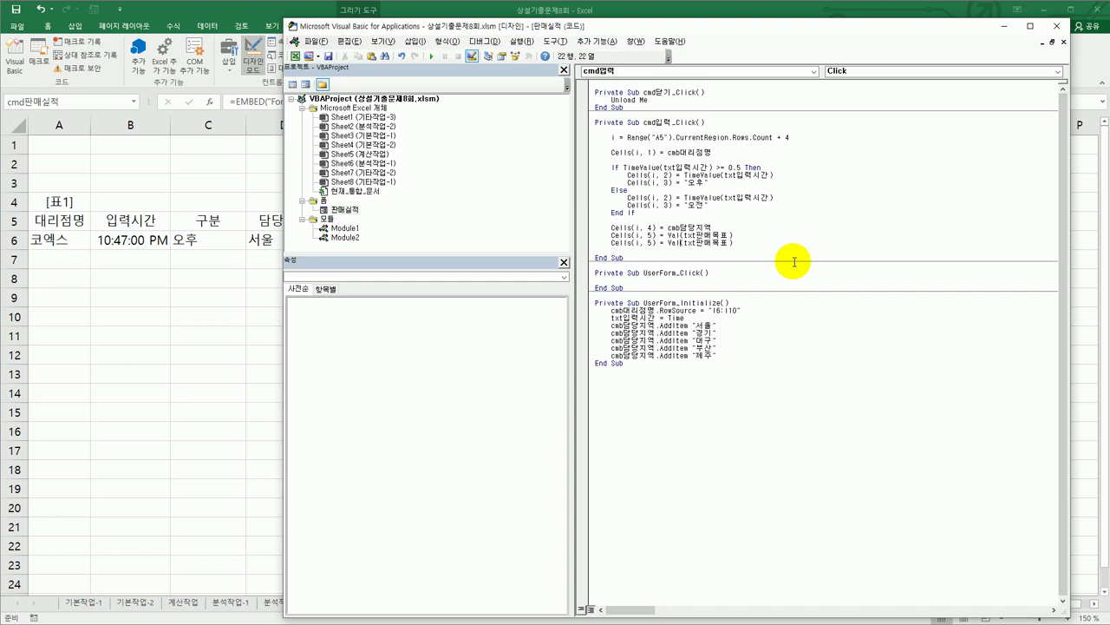
key("BackSpace")
type("6")
- Change the control name in the Cells(i, 6) assignment to txt판매실적
key("Right")
key("Right")
key("Right")
key("Right")
key("Right")
key("Right")
key("shift+Right")
key("shift+Right")
type("실적")
key("Return")
left_click(784, 246)
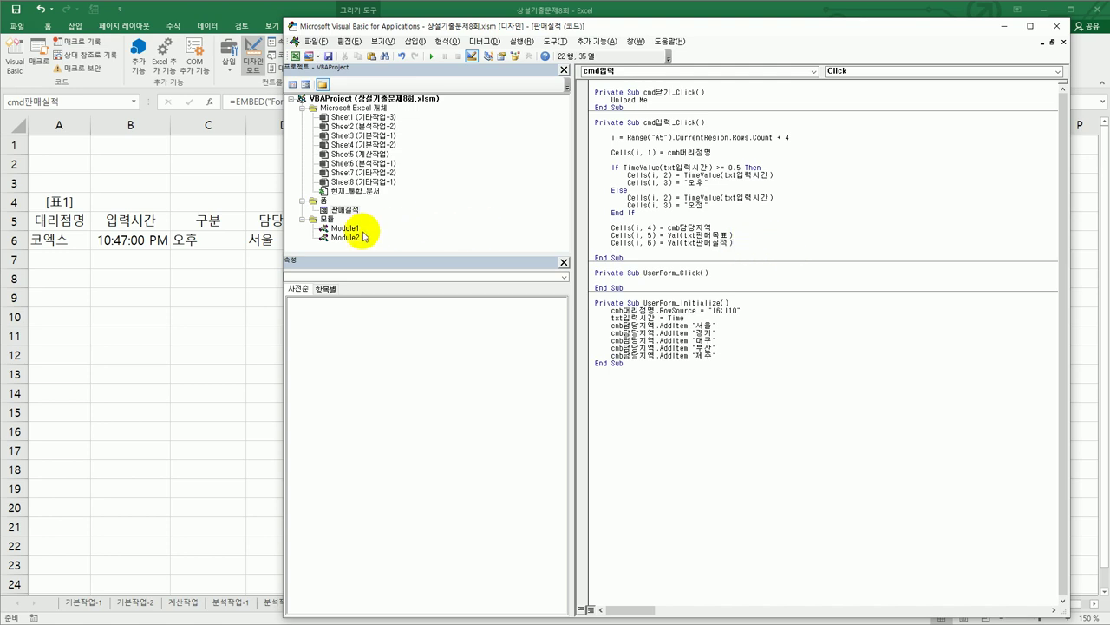
- Check the names of the 판매실적 form's combo boxes and text boxes in the form designer, and reopen the cmd입력 click procedure
left_click(337, 210)
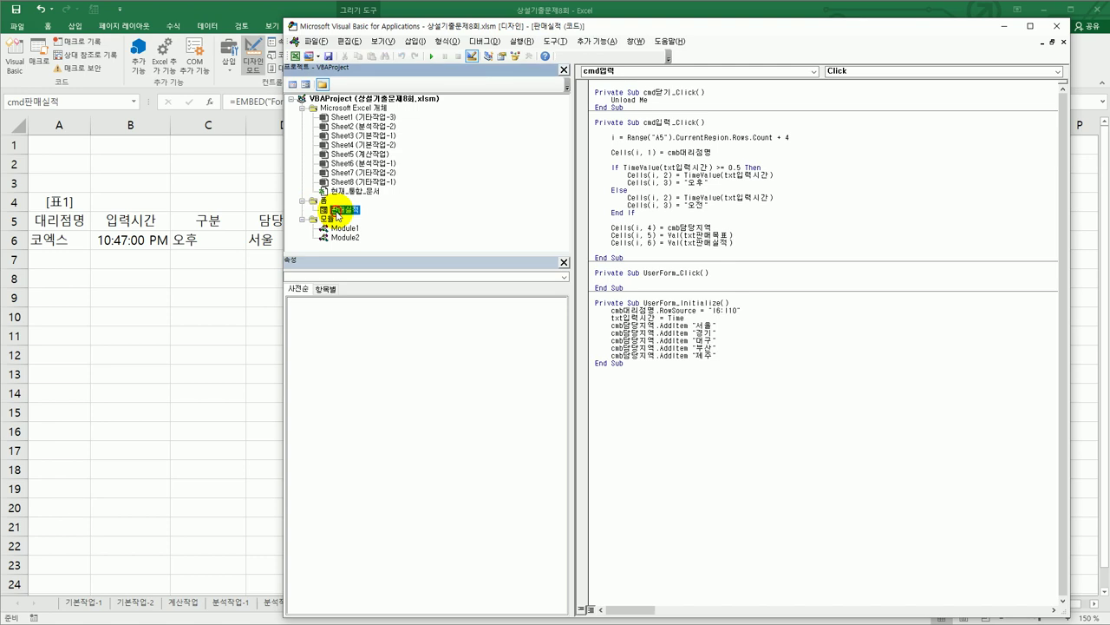
double_click(337, 210)
left_click(589, 132)
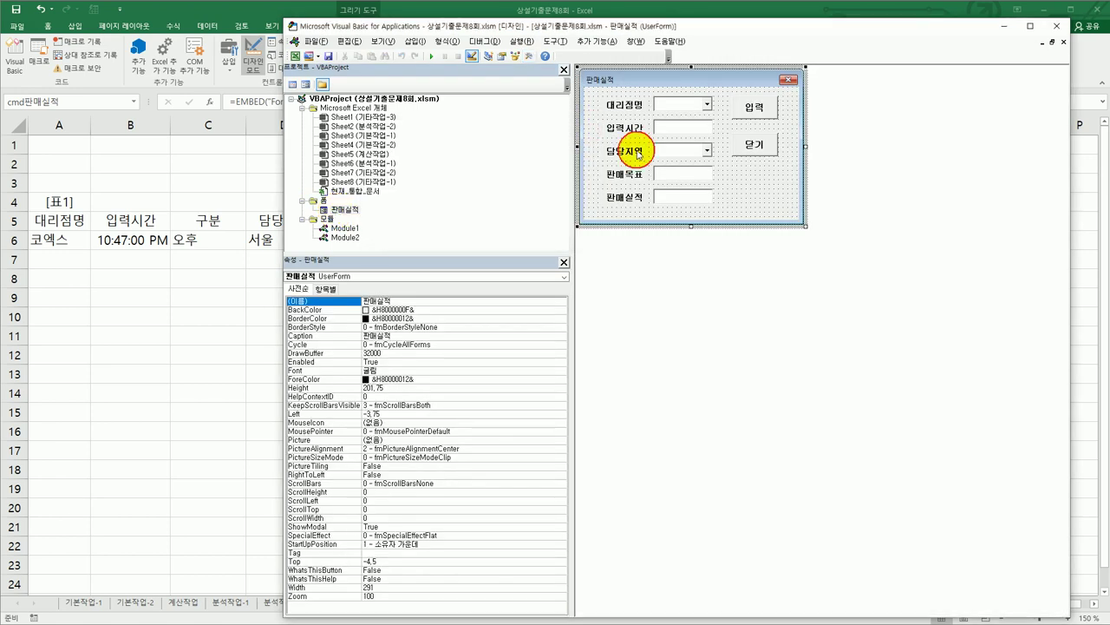
left_click(674, 108)
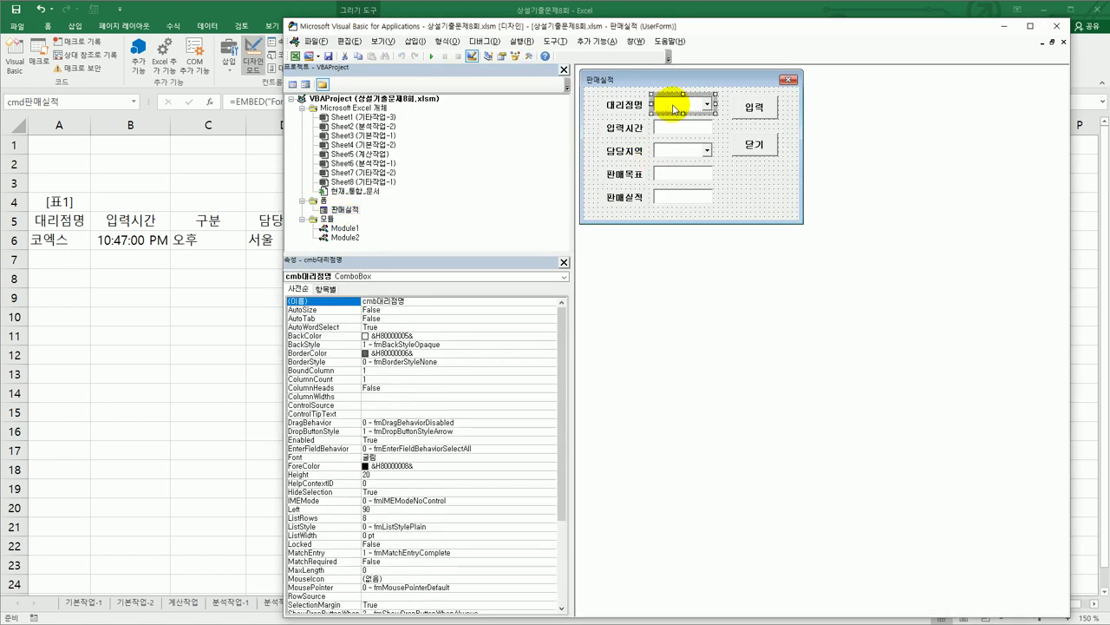
left_click(667, 130)
left_click(671, 158)
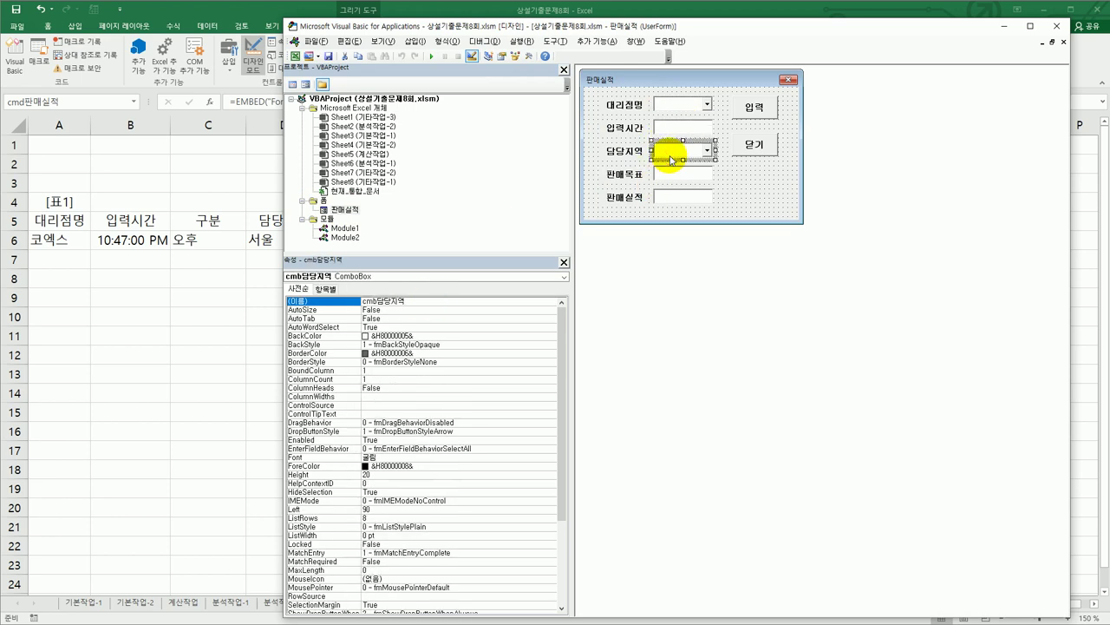
left_click(672, 177)
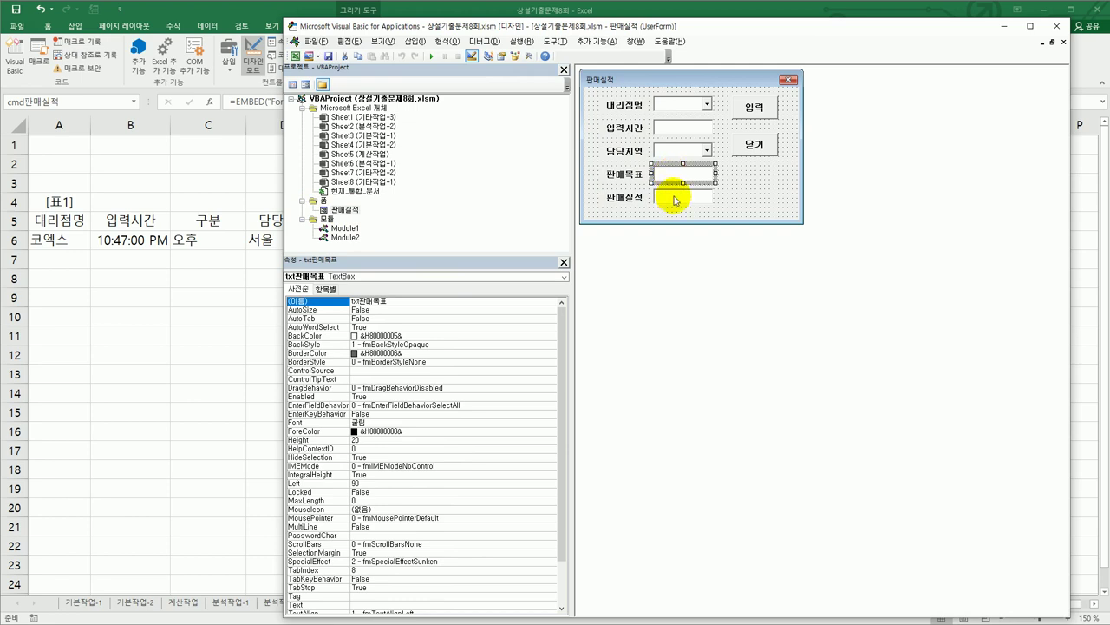
left_click(673, 196)
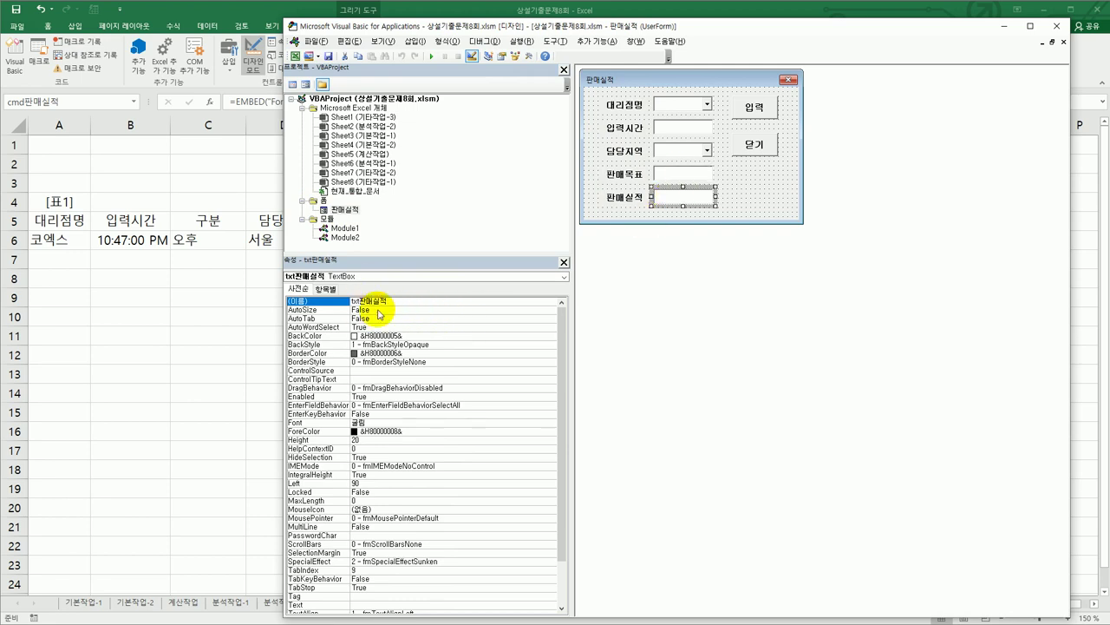
double_click(381, 301)
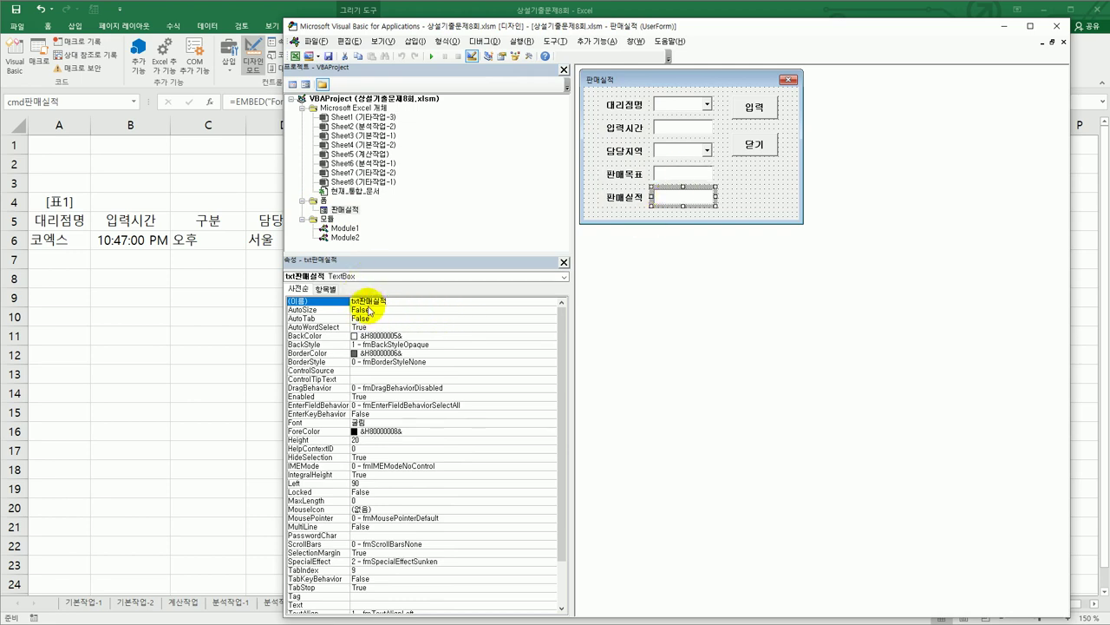
left_click(764, 114)
double_click(764, 115)
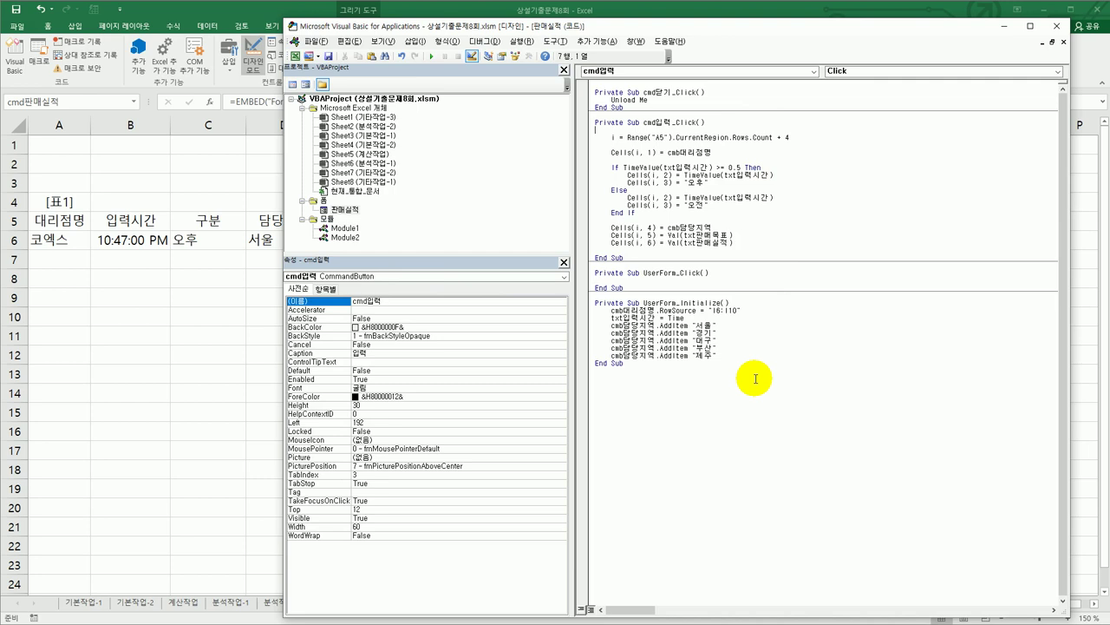
- Below the Cells(i, 6) assignment in cmd입력_Click, start an If block with the condition Cells(i, 6) > Cells(i, 5)
left_click(748, 241)
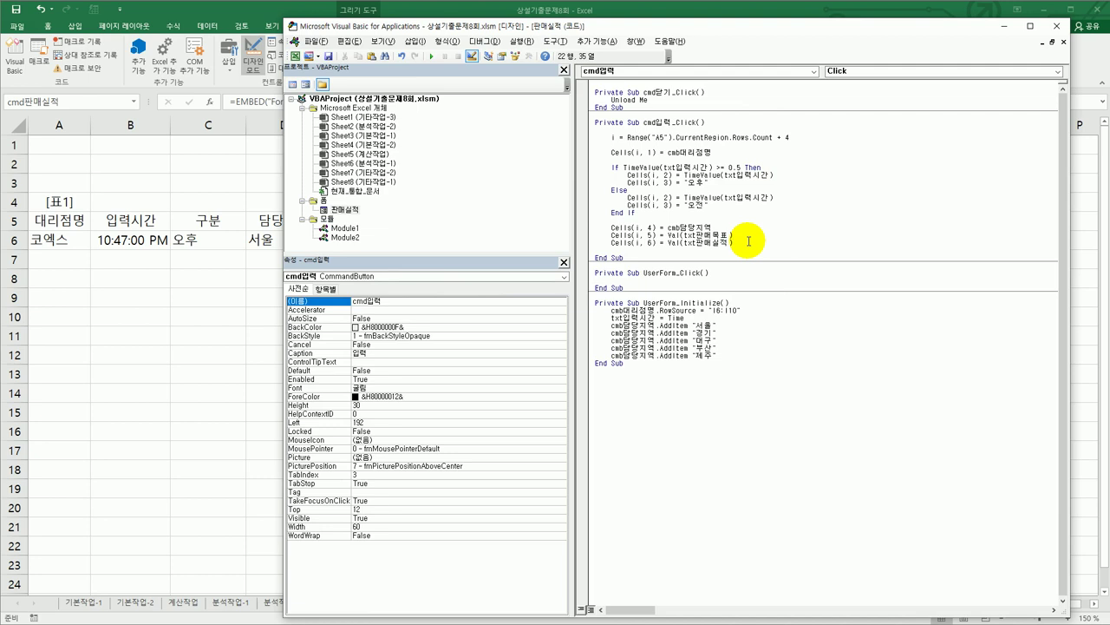
key("Return")
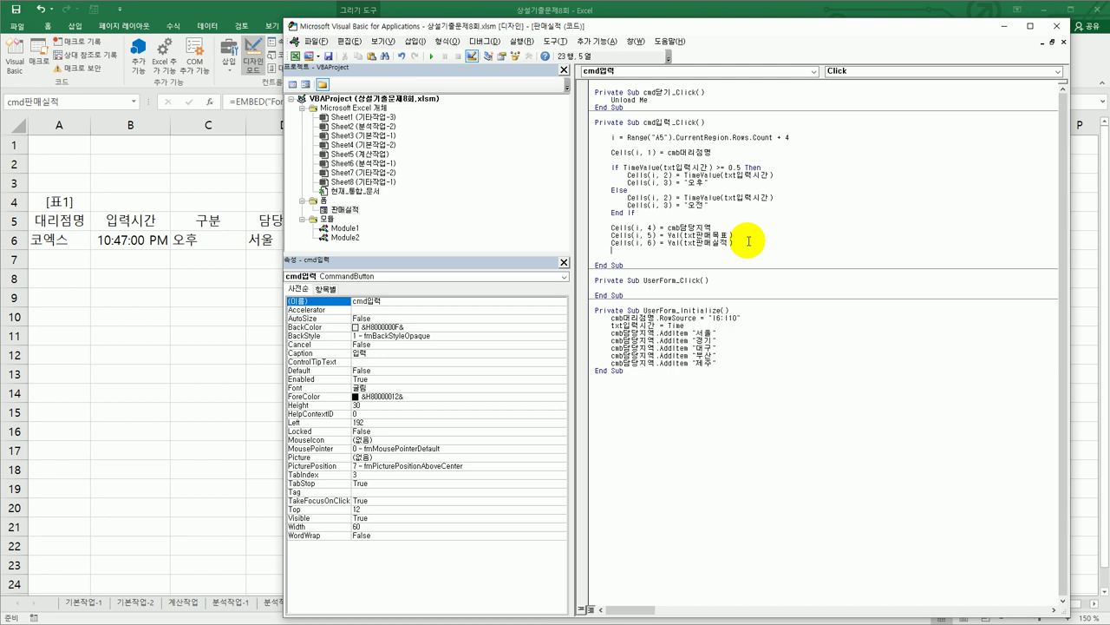
left_click(744, 243)
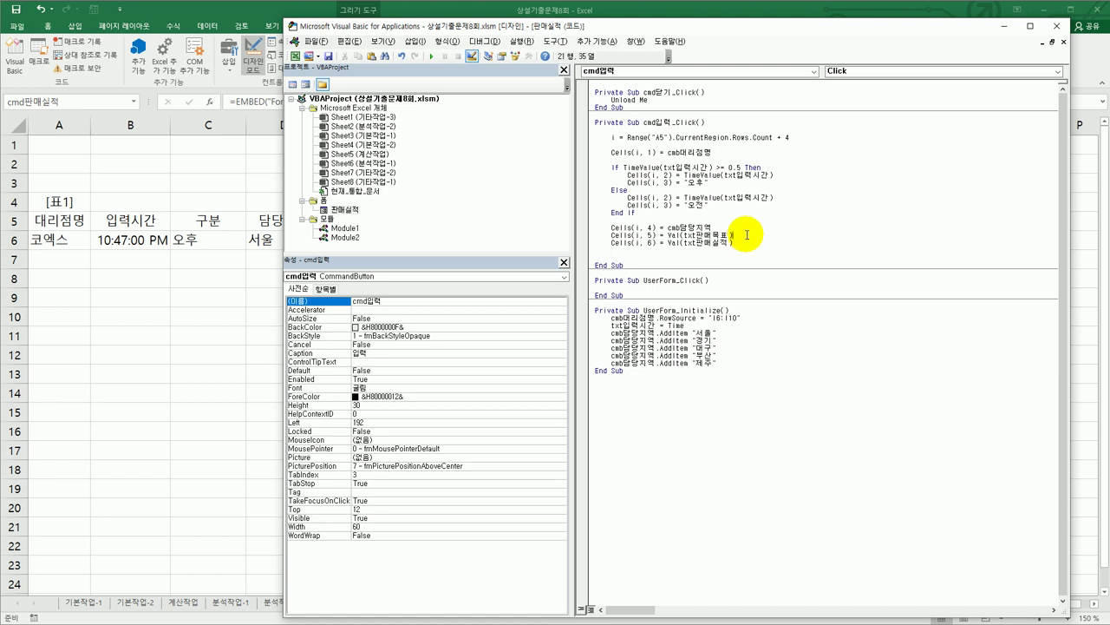
left_click(625, 250)
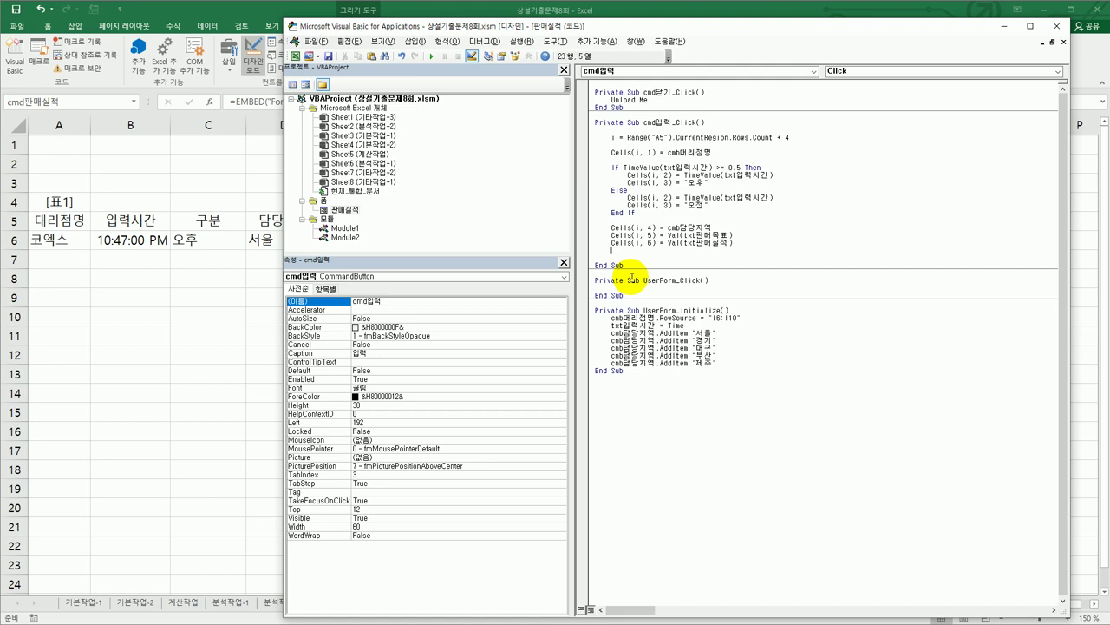
key("Return")
type("if cells(i,6")
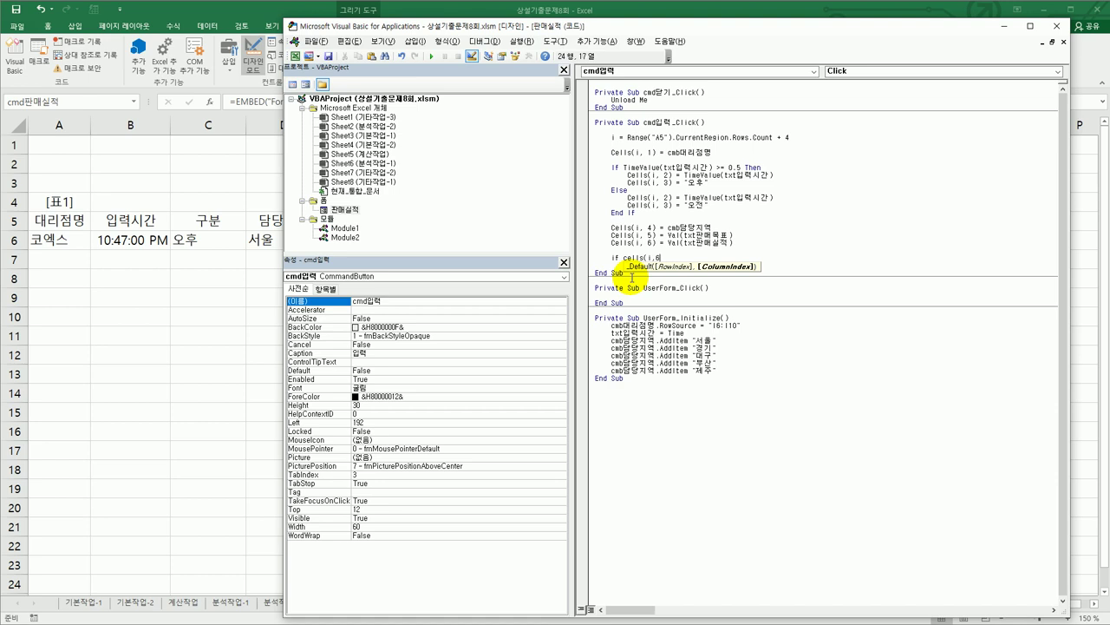
type(") > cells(i,5) then")
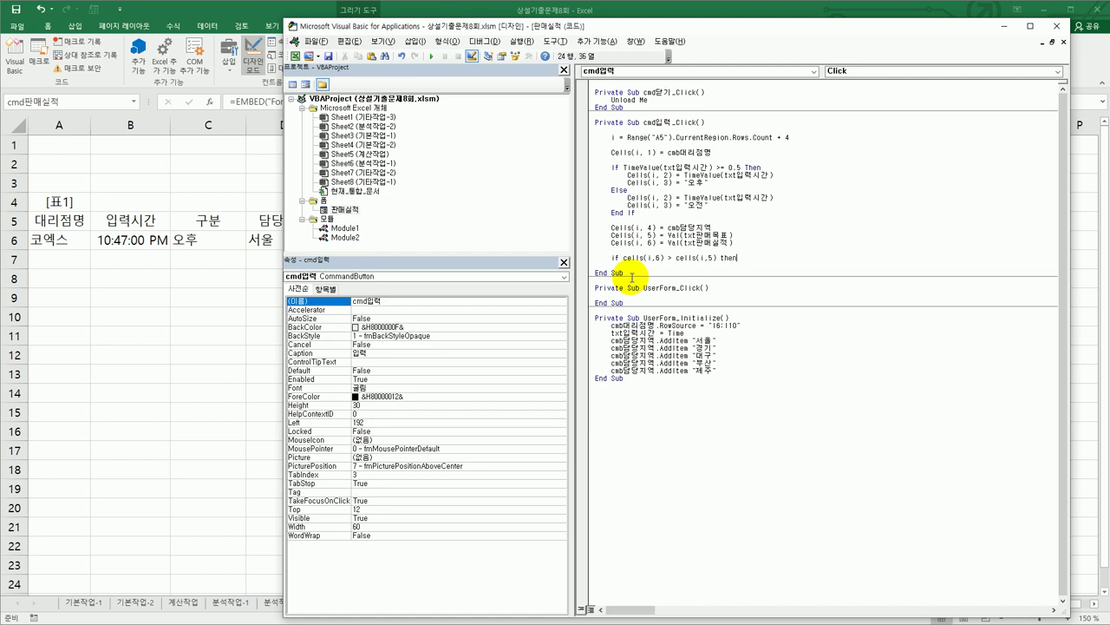
key("Return")
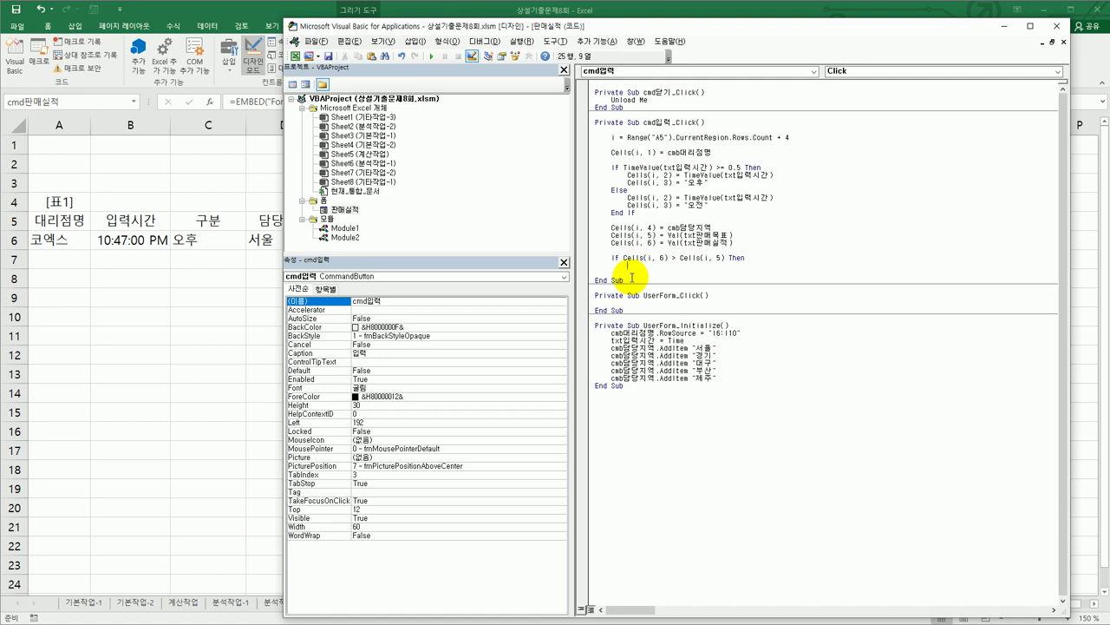
- Assign "목표달성" to Cells(i, 7) inside the new If block and add an Else branch
type("cells(i")
type(",7) ")
type("= \"ahr")
type("vyekftjd")
key("Return")
key("BackSpace")
type("else")
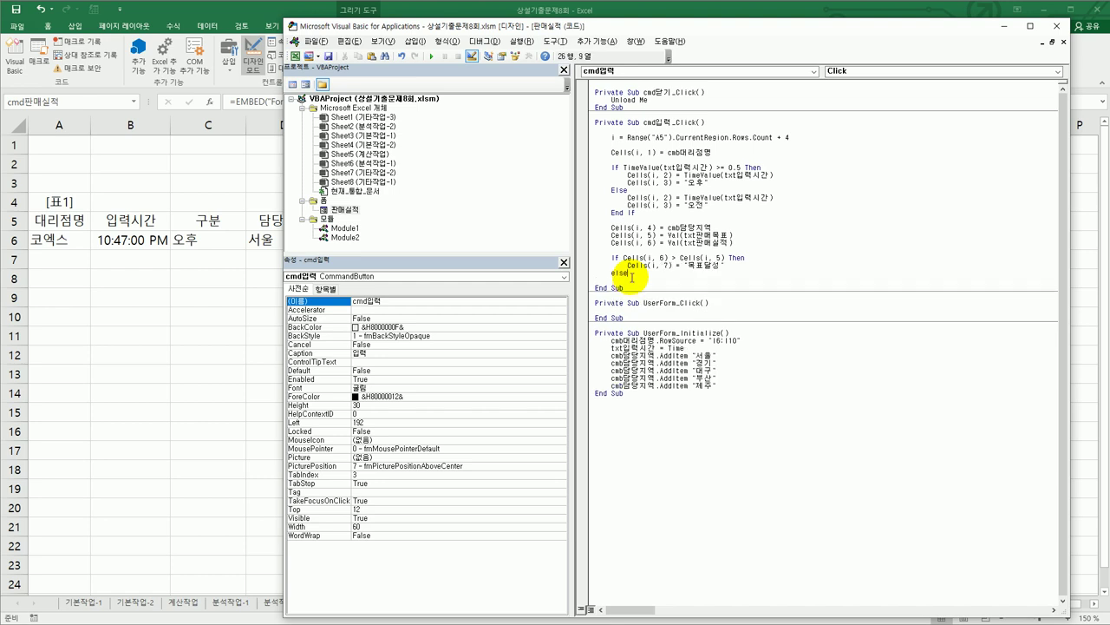
key("Return")
- Duplicate the Cells(i, 7) assignment into the Else branch and change its text to "지속노력"
left_click(632, 277)
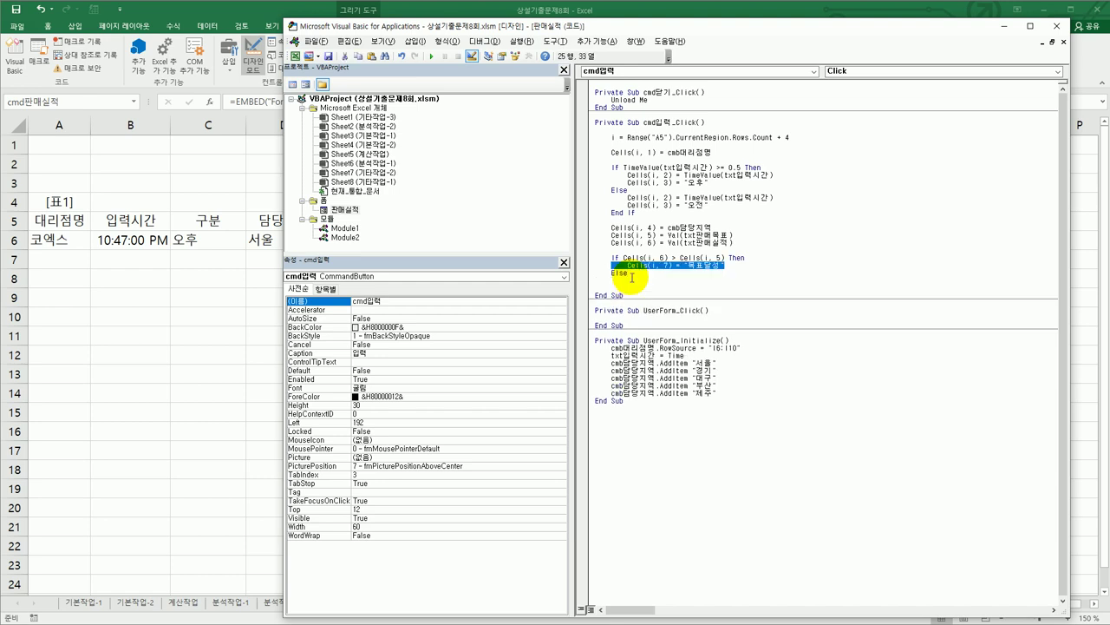
key("ctrl+v")
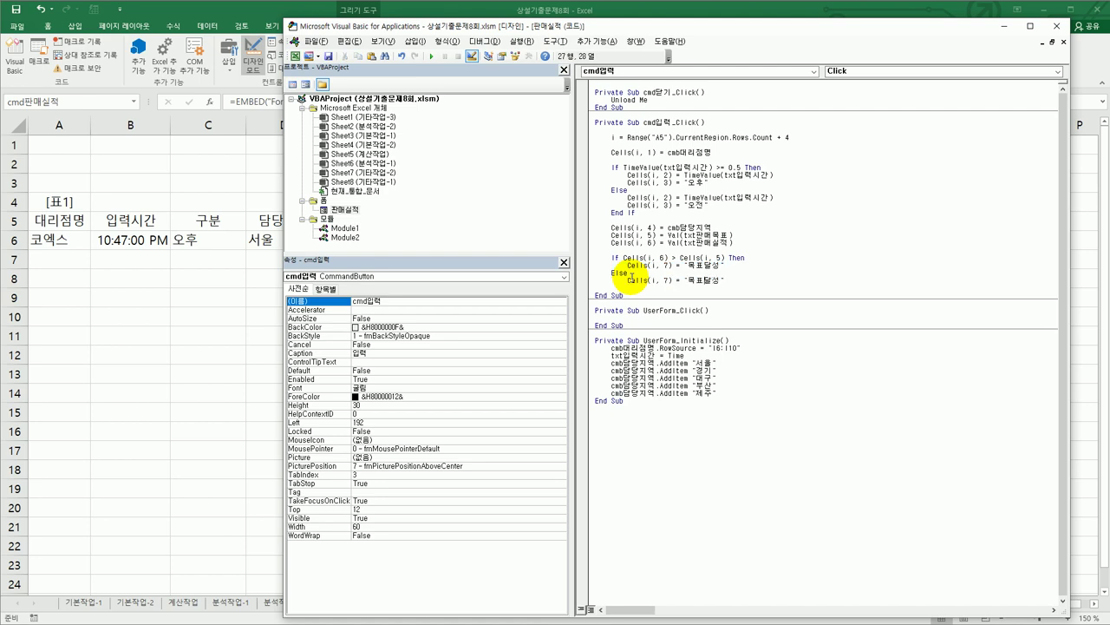
key("shift+Right")
key("shift+Right")
key("shift+Right")
key("shift+Right")
type("미")
type("속노력")
key("Return")
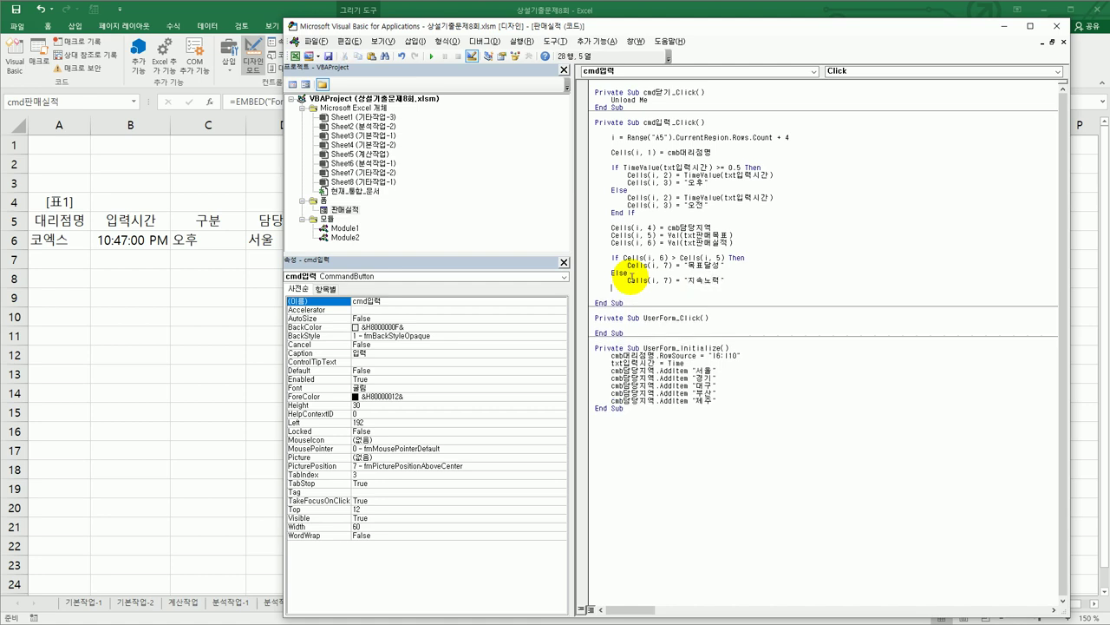
- Close the sales comparison block with End If and leave a blank line after it
type("ㄷ")
key("BackSpace")
key("Hangul")
type("en")
type("nd If")
key("Return")
key("Return")
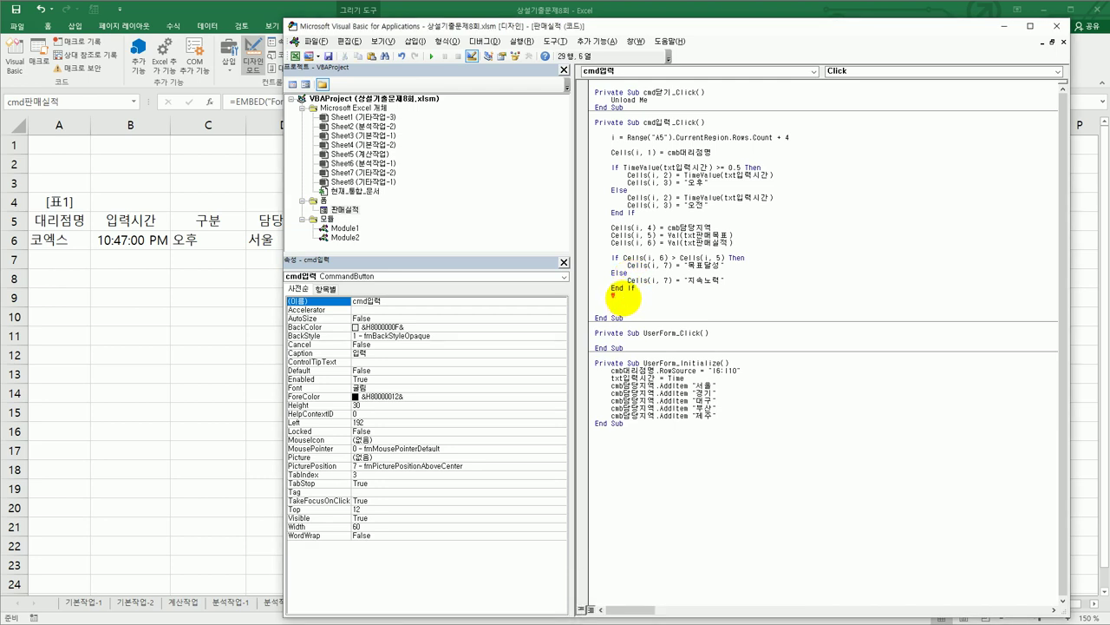
key("Return")
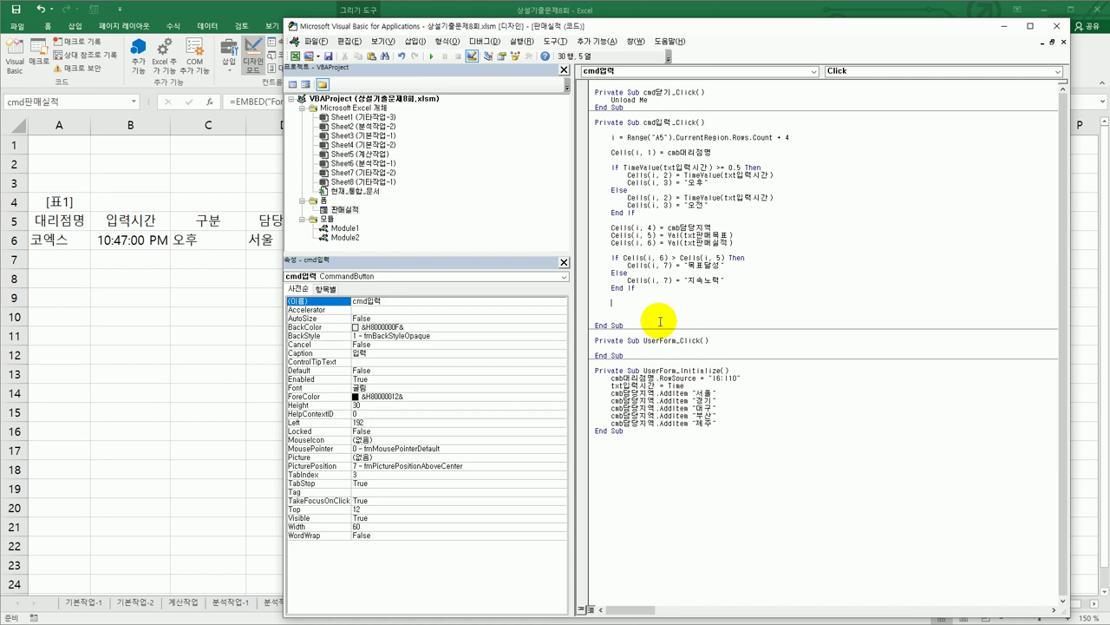
- Add lines at the procedure's end setting cmb대리점명, txt입력시간, cmb담당지역, txt판매목표 and txt판매실적 to empty strings ("")
type("cmb대리점명 = \"\"")
key("Return")
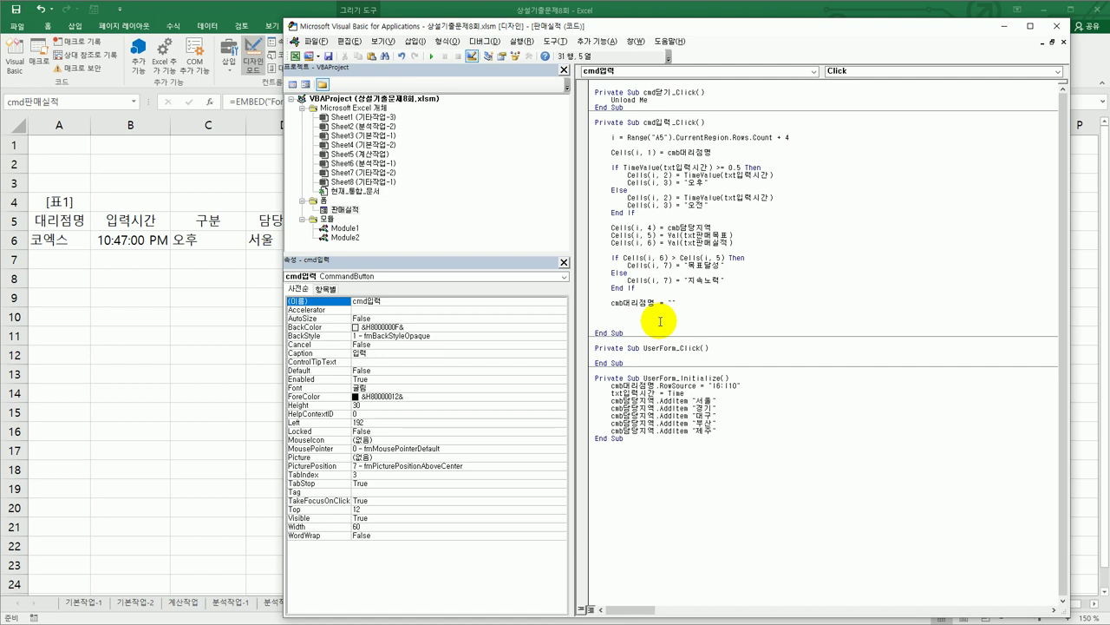
type("txt입력시간 = \"\"")
key("Return")
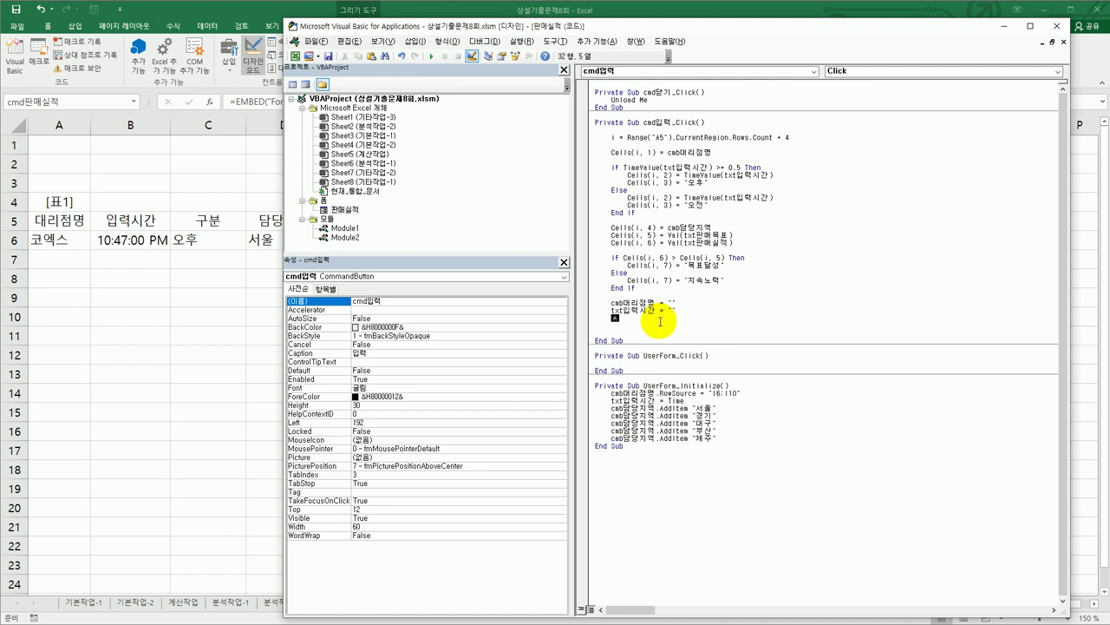
type("cmb")
type("담당지역 = \"\"")
key("Return")
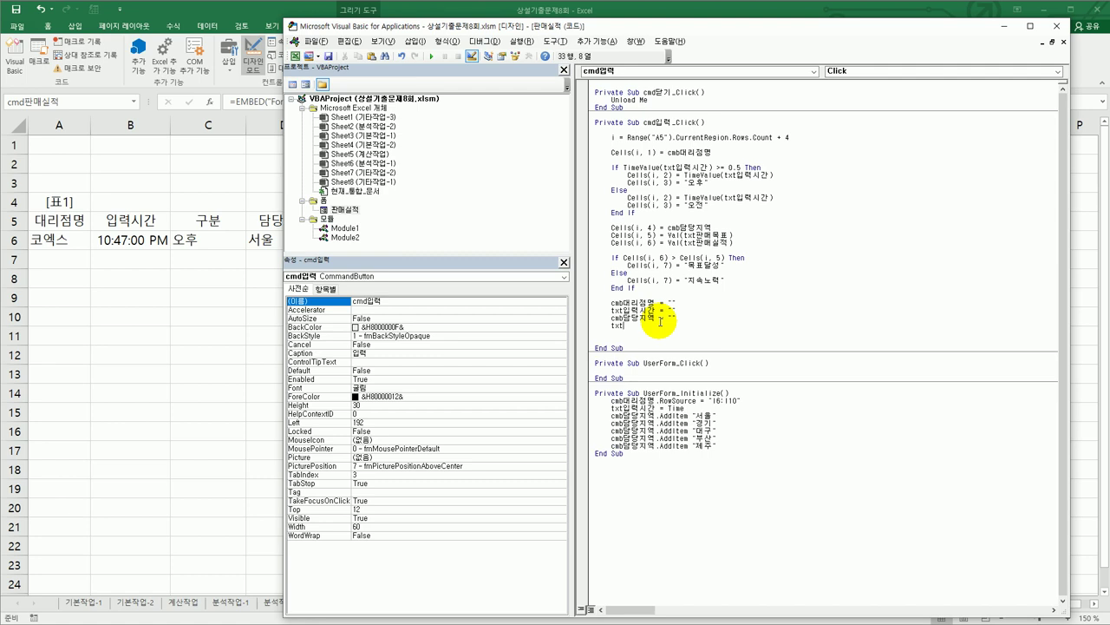
type("txt판매목표 = \"\"")
key("Return")
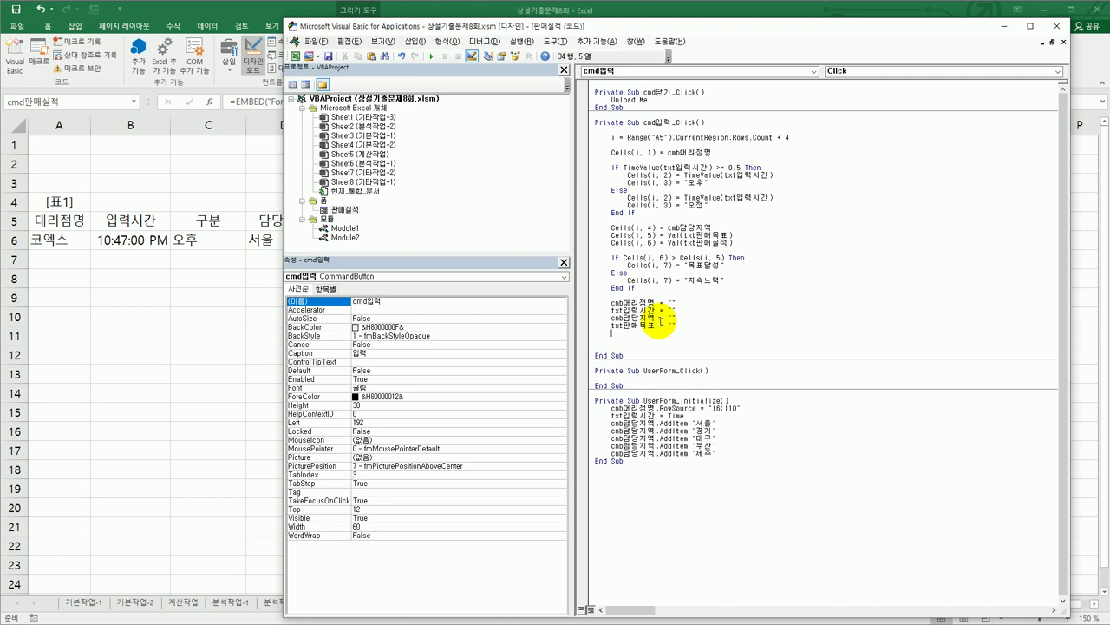
type("txt판매실적 = \"")
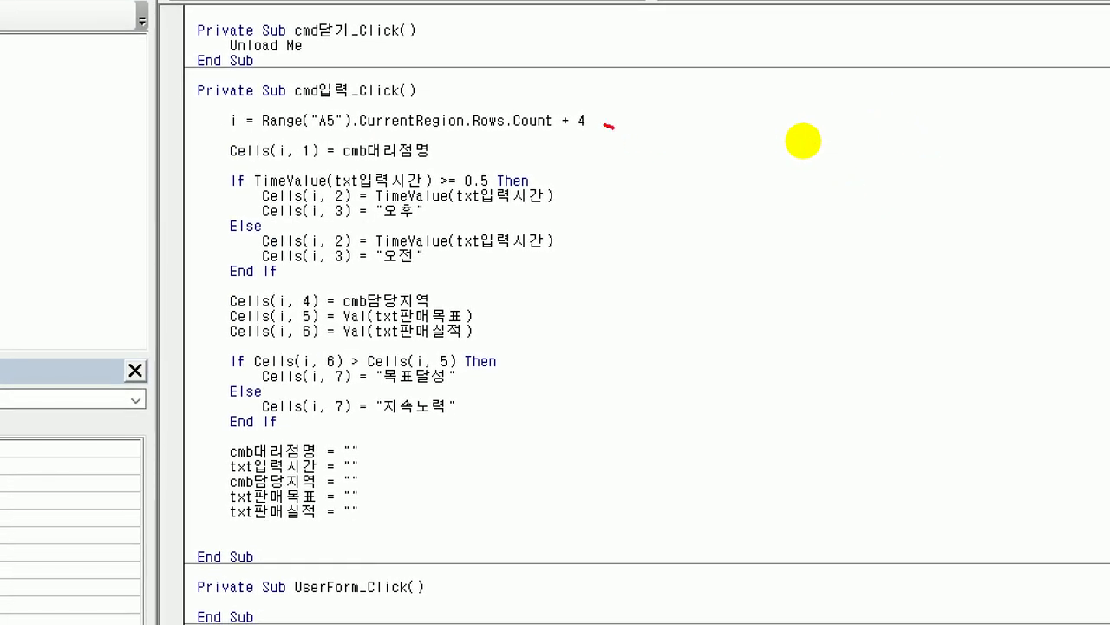
left_click_drag(606, 124, 650, 80)
mouse_move(225, 138)
left_mouse_down()
mouse_move(235, 140)
mouse_move(216, 103)
mouse_move(245, 115)
mouse_move(235, 141)
left_mouse_up()
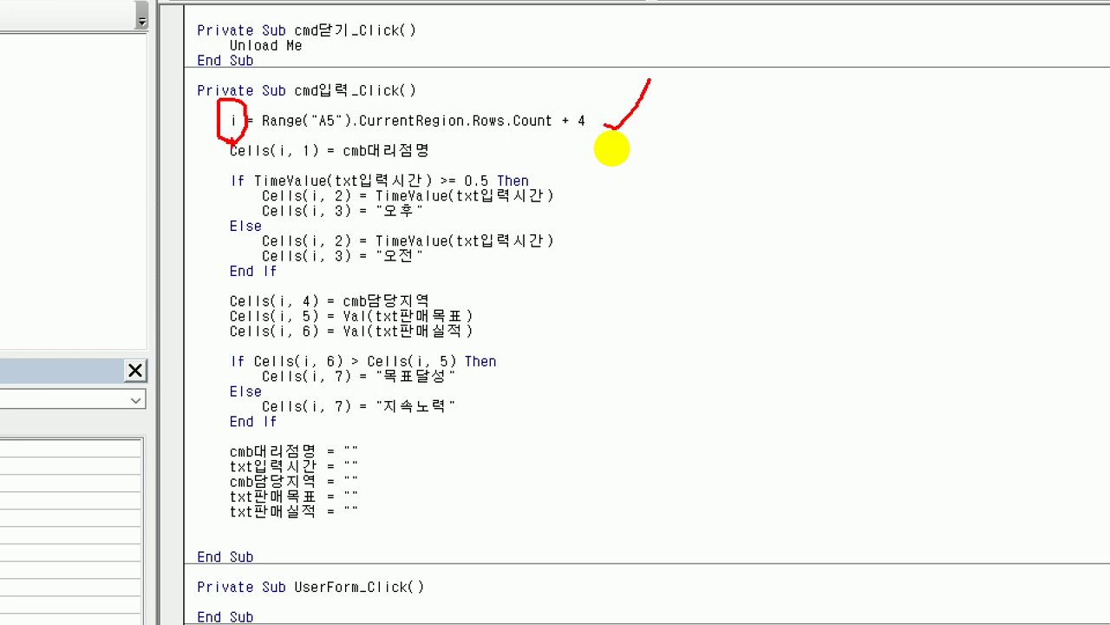
left_click_drag(270, 136, 549, 136)
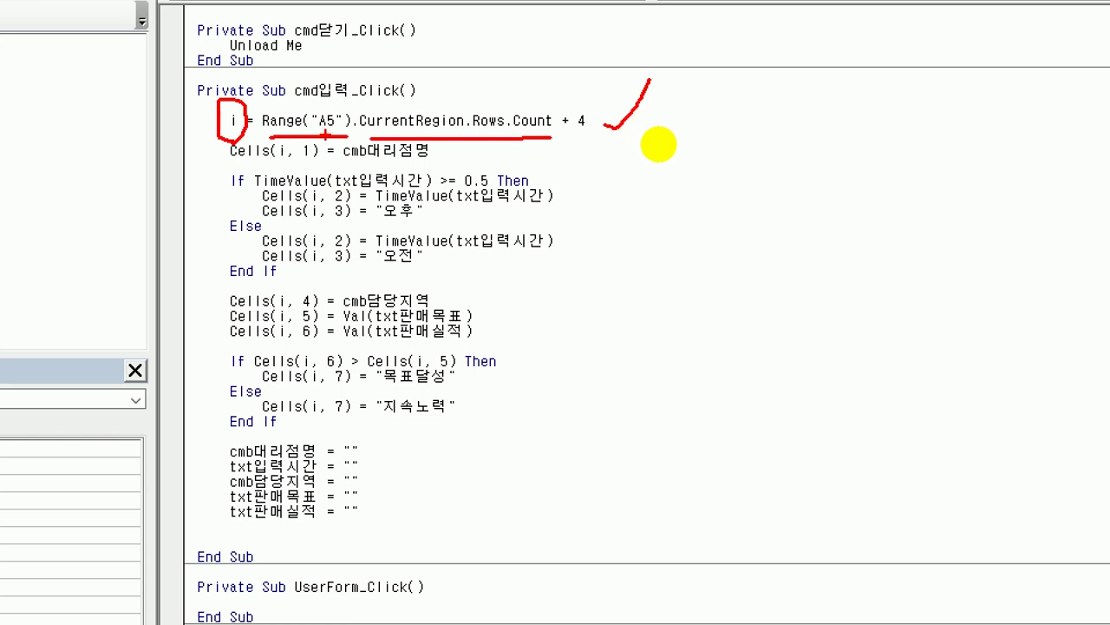
mouse_move(305, 90)
left_mouse_down()
mouse_move(324, 122)
mouse_move(350, 104)
left_mouse_up()
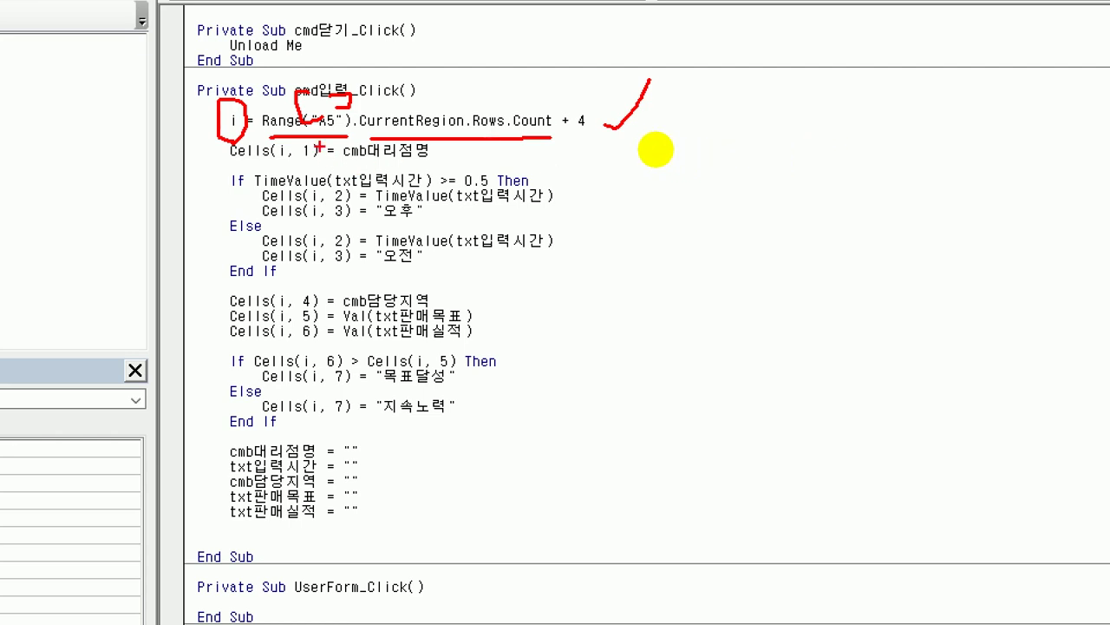
mouse_move(394, 56)
left_mouse_down()
mouse_move(434, 87)
mouse_move(422, 103)
left_mouse_up()
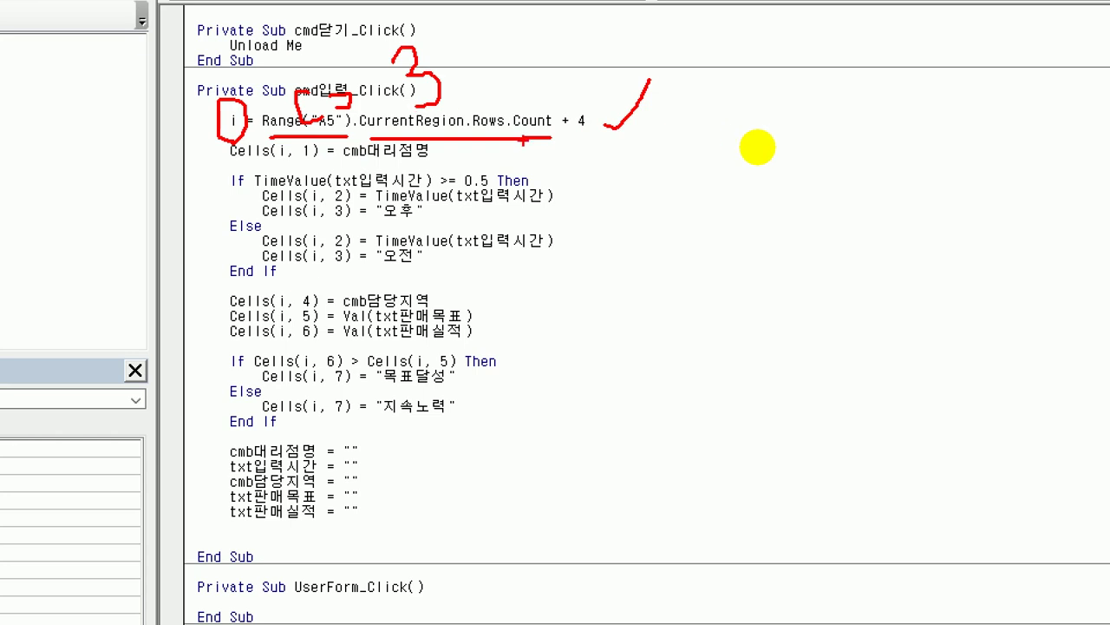
mouse_move(595, 142)
left_mouse_down()
mouse_move(557, 124)
mouse_move(572, 105)
mouse_move(597, 130)
left_mouse_up()
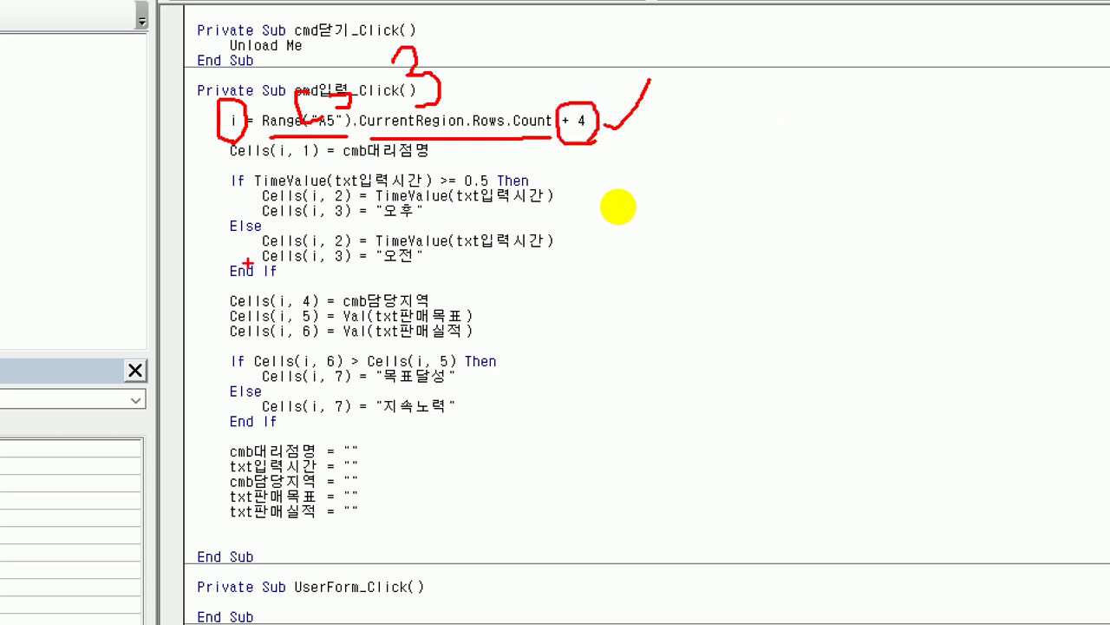
mouse_move(211, 149)
left_mouse_down()
mouse_move(185, 260)
mouse_move(201, 446)
left_mouse_up()
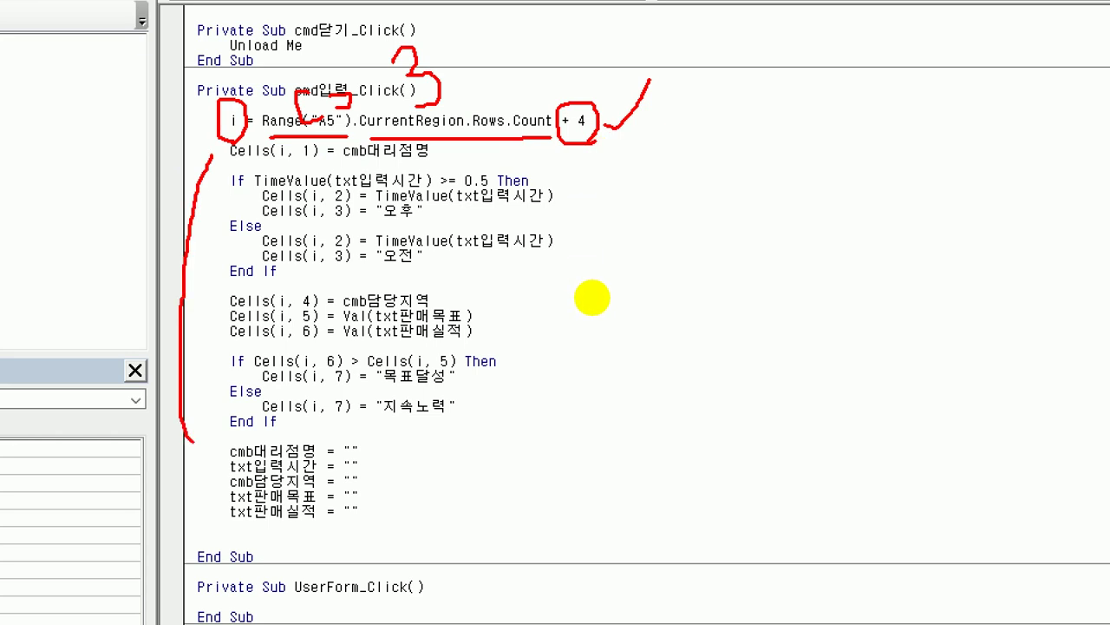
left_click_drag(276, 162, 287, 161)
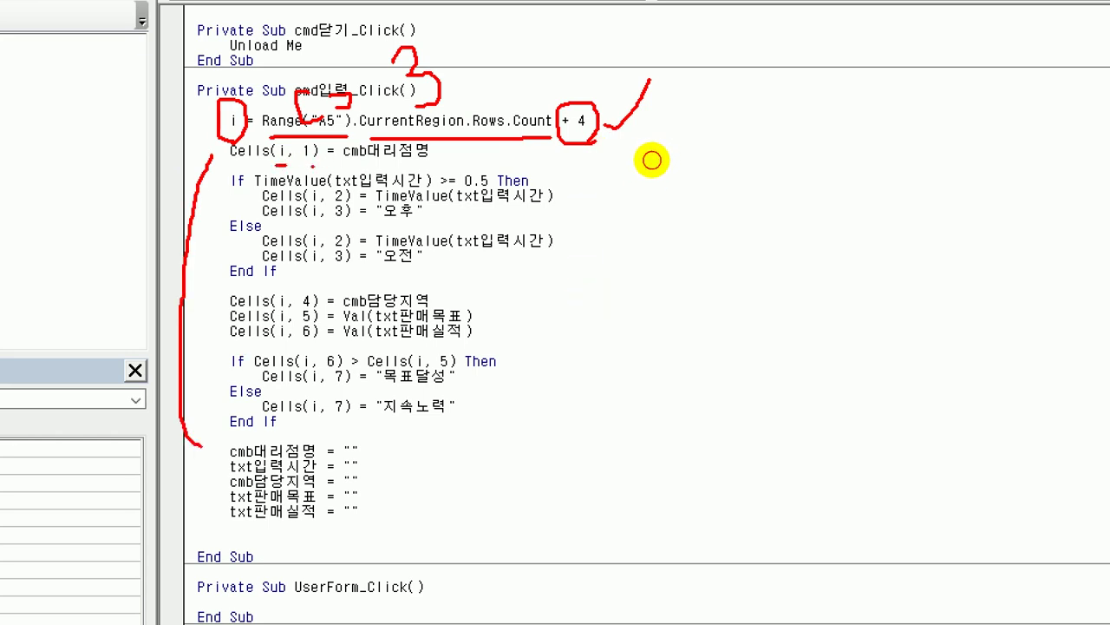
left_click_drag(335, 164, 442, 160)
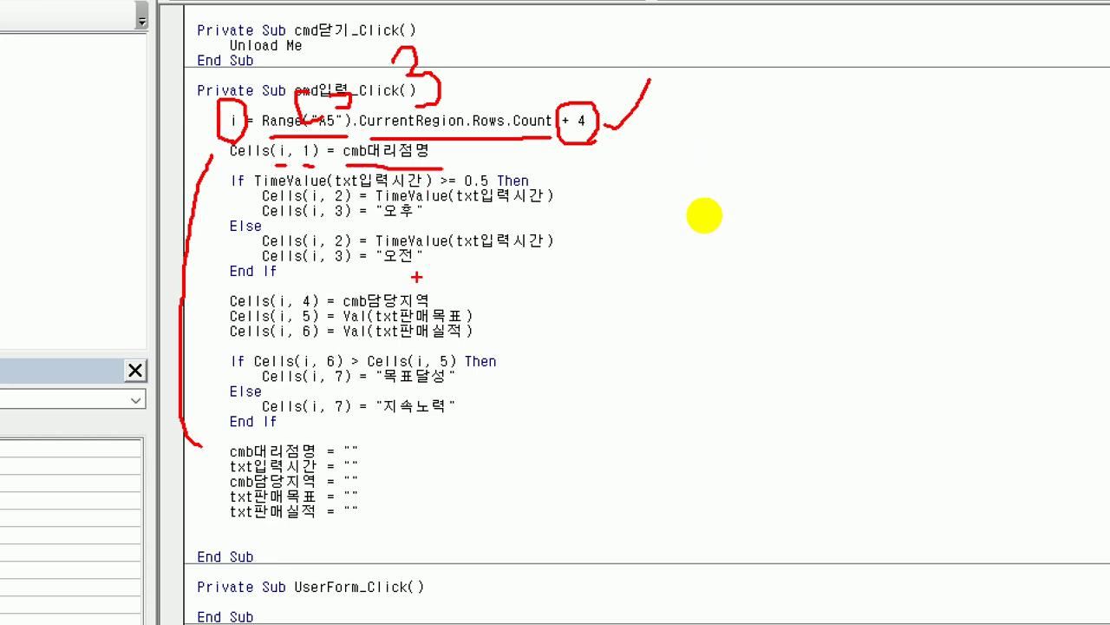
mouse_move(565, 171)
left_mouse_down()
mouse_move(580, 193)
mouse_move(565, 275)
left_mouse_up()
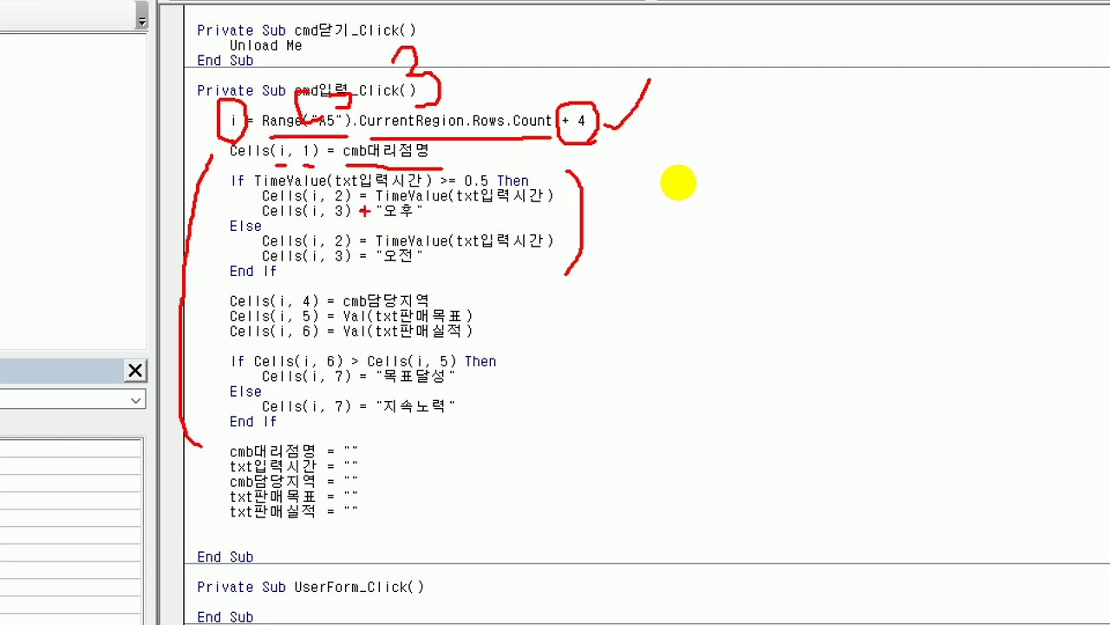
left_click_drag(252, 187, 325, 186)
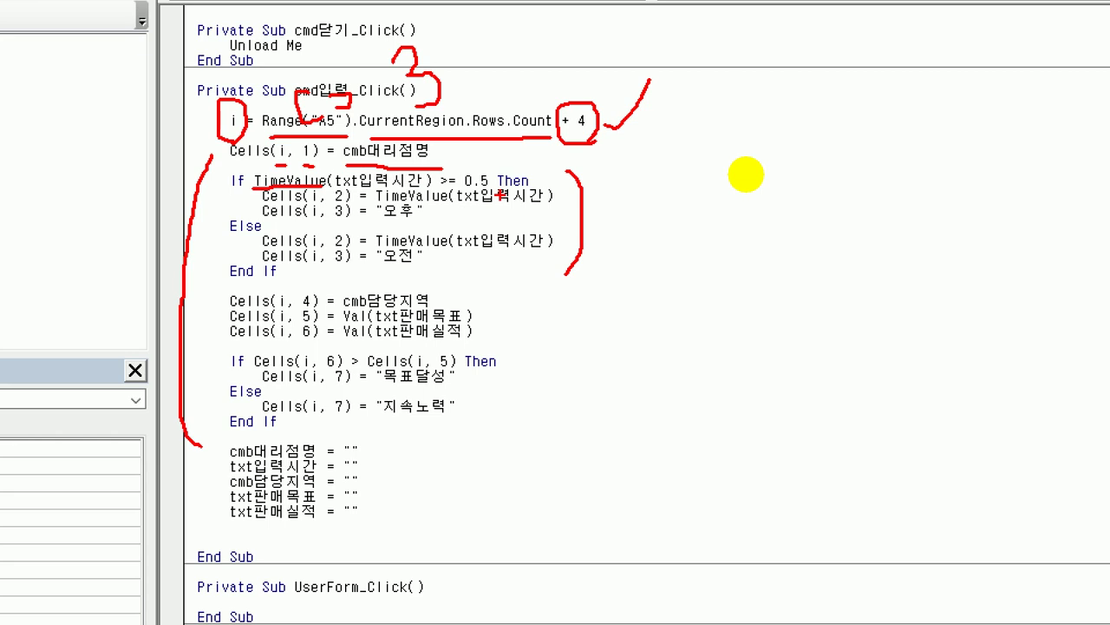
left_click_drag(662, 178, 662, 231)
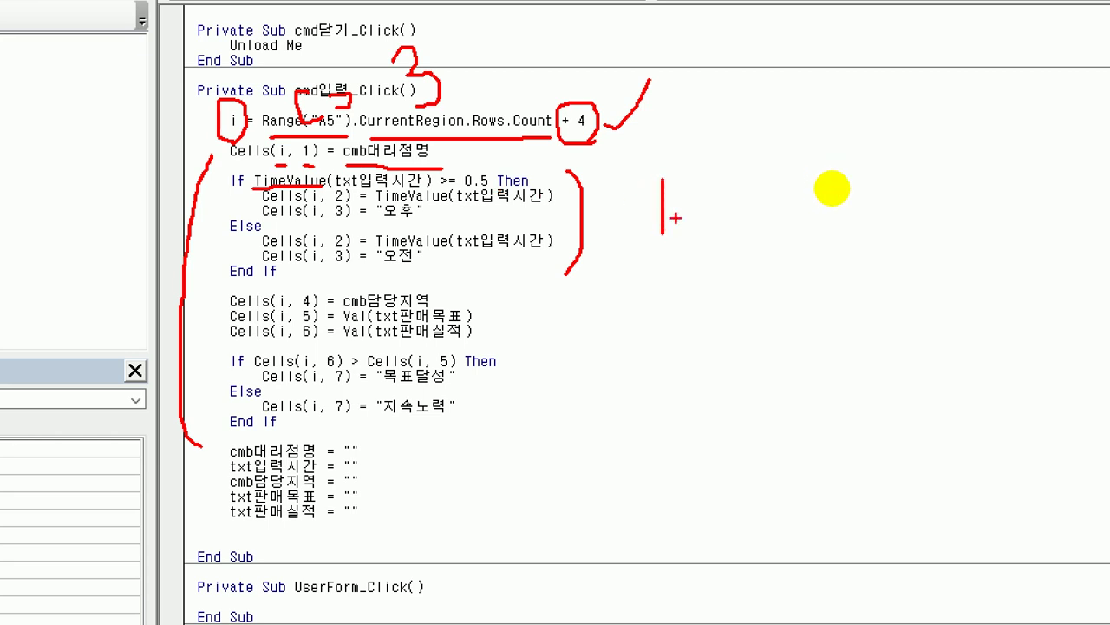
mouse_move(521, 185)
left_mouse_down()
mouse_move(438, 176)
mouse_move(482, 173)
mouse_move(492, 198)
left_mouse_up()
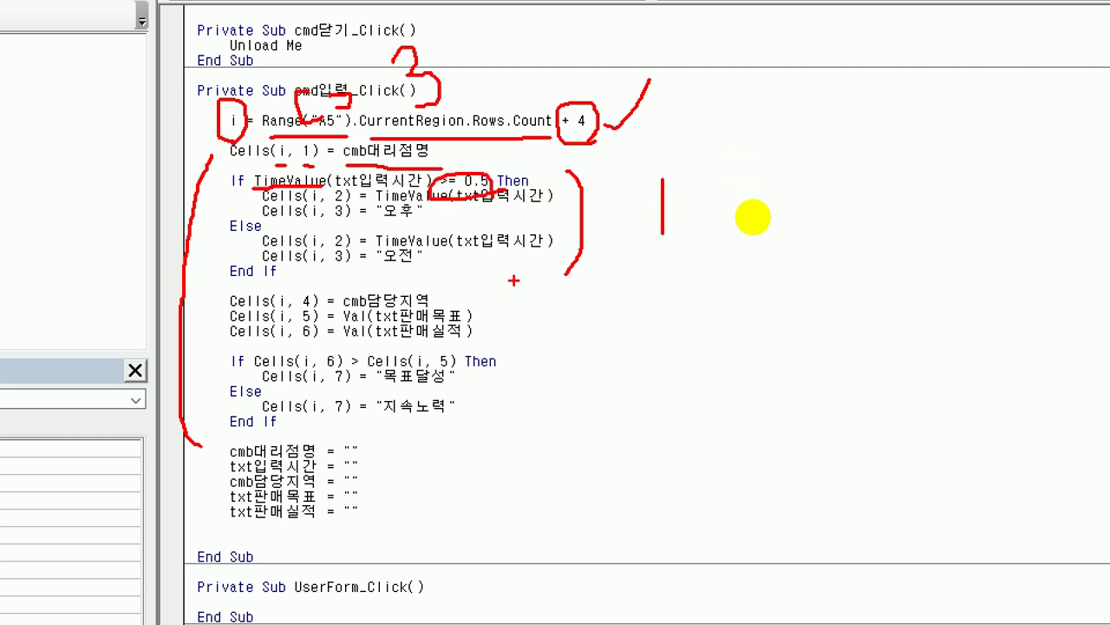
left_click_drag(351, 222, 425, 222)
left_click_drag(374, 275, 425, 267)
left_click_drag(356, 324, 374, 319)
left_click_drag(330, 352, 378, 345)
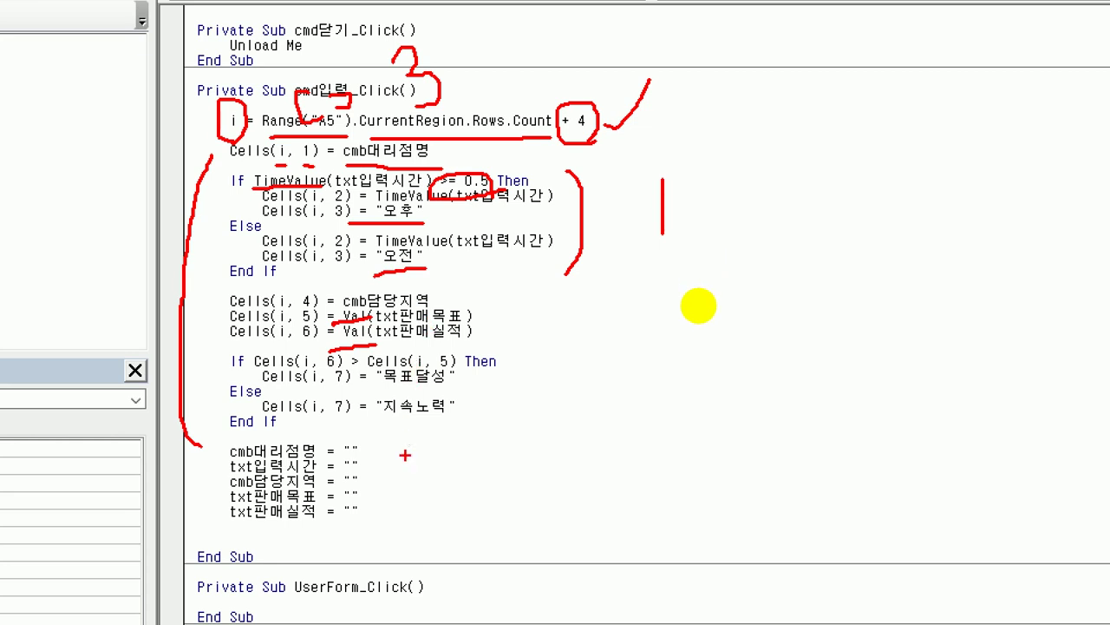
left_click_drag(378, 445, 397, 536)
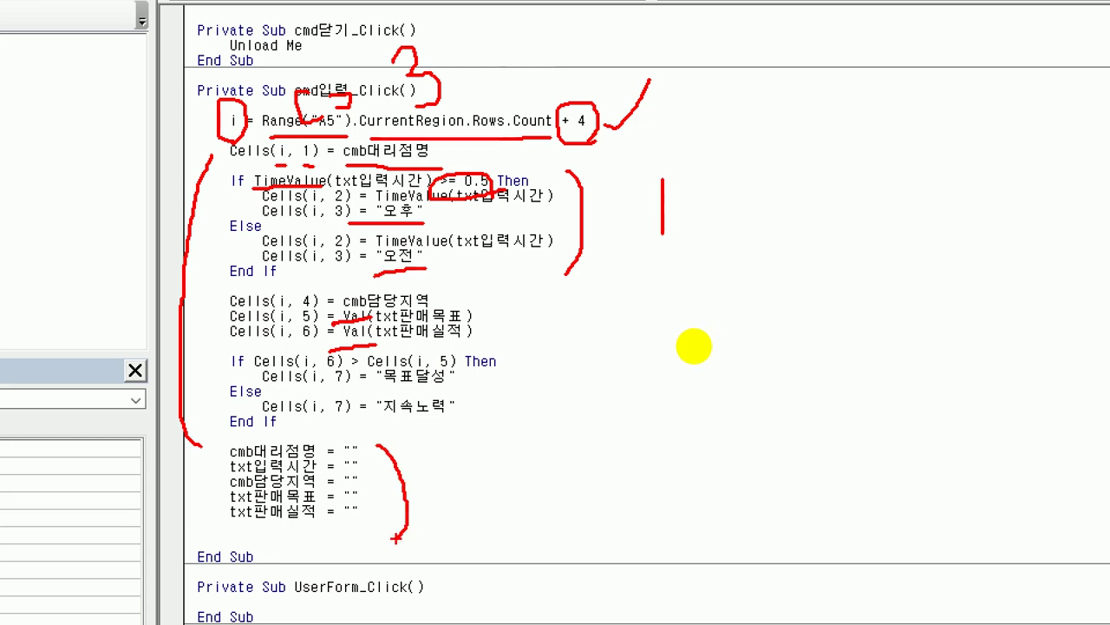
key("Escape")
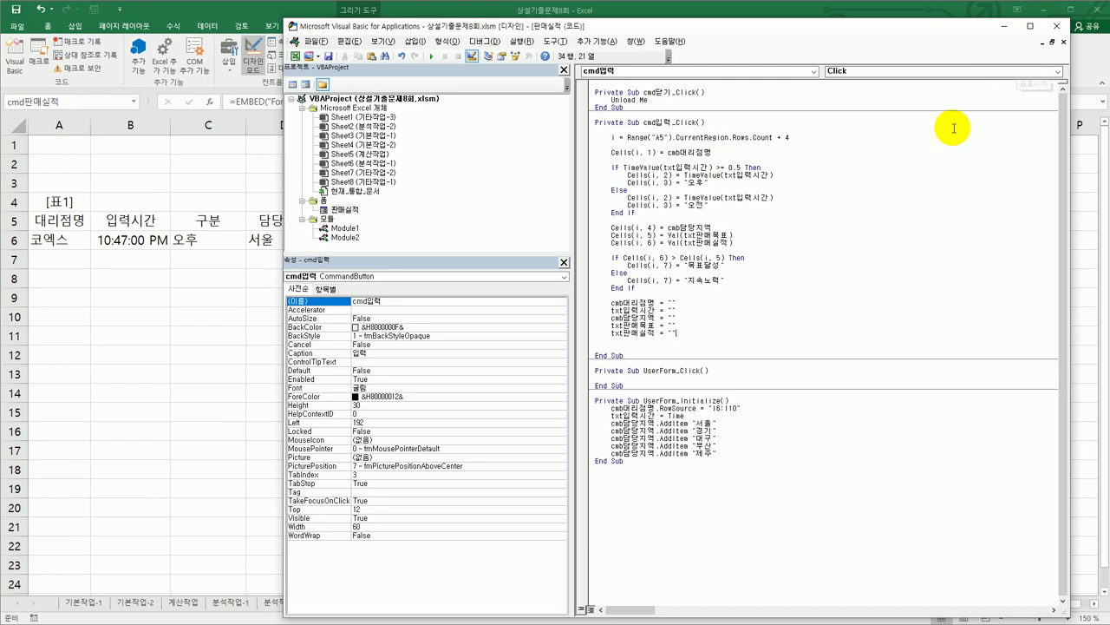
- Close the code editor, turn off design mode and open the 판매실적 form from its worksheet button, moving it clear of the existing data
left_click(1056, 26)
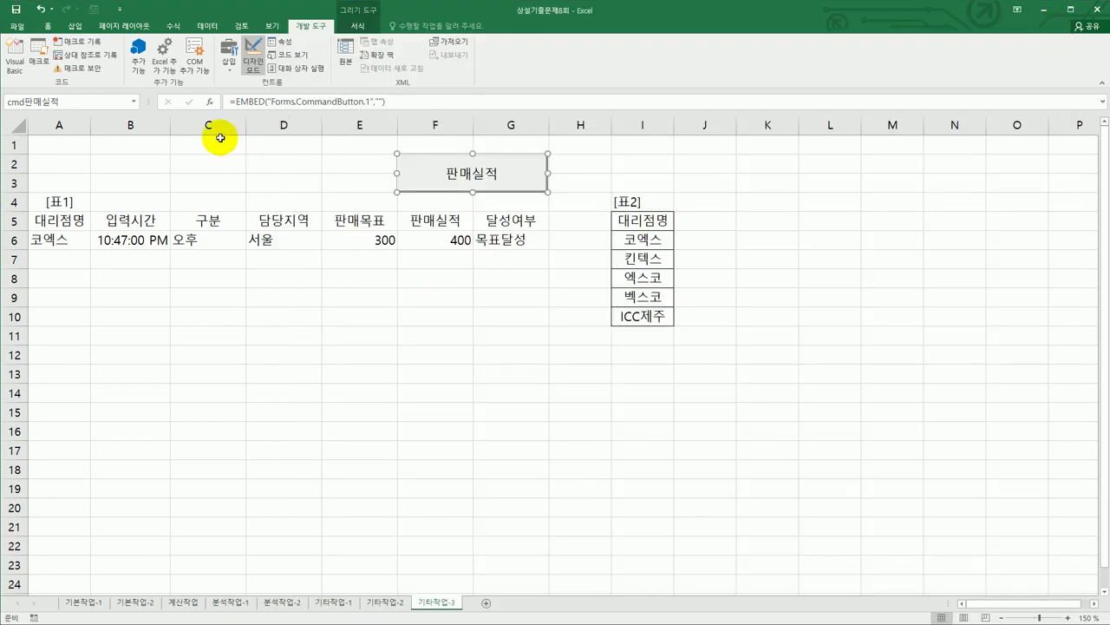
left_click(257, 63)
left_click(387, 298)
left_click(455, 178)
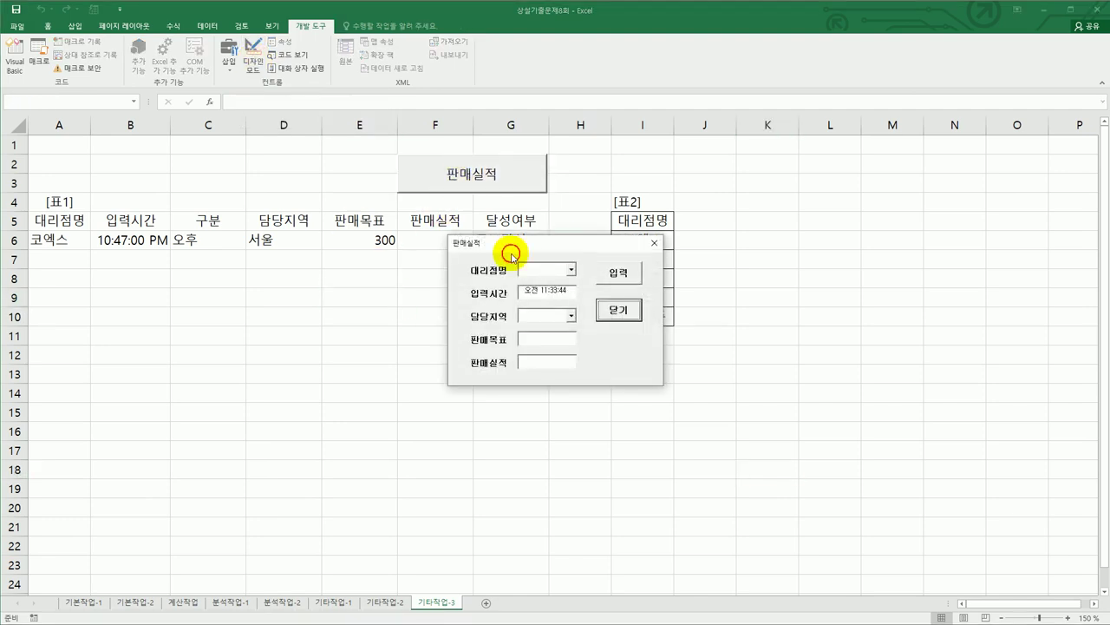
left_click_drag(566, 243, 448, 260)
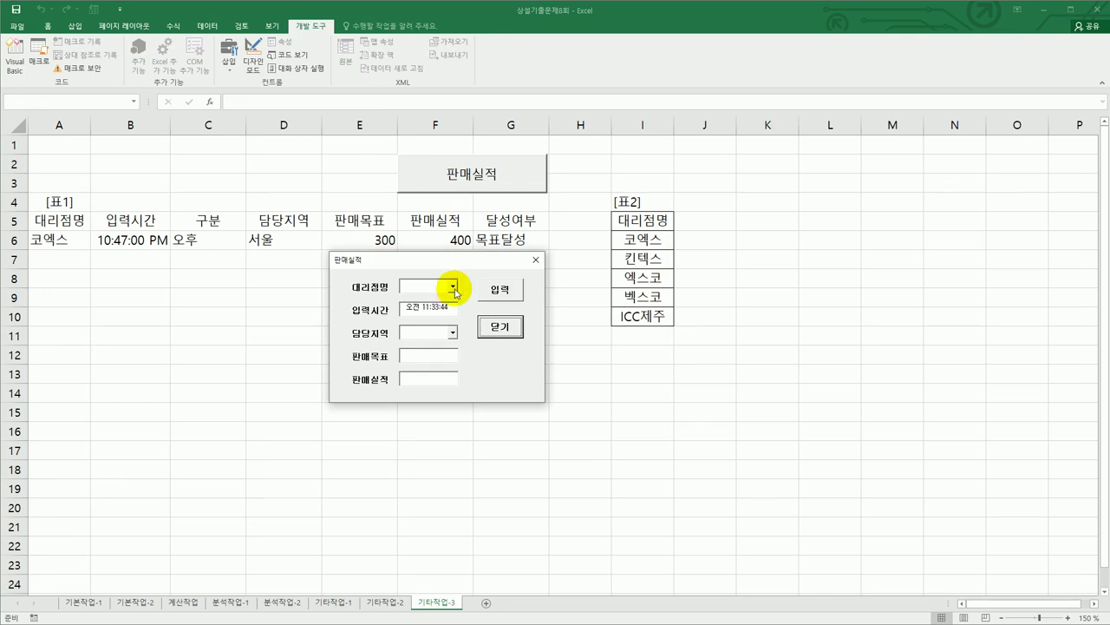
- Submit a test entry in the form with 대리점명 킨텍스, 담당지역 서울, 판매목표 500 and 판매실적 300
left_click(452, 287)
left_click(445, 308)
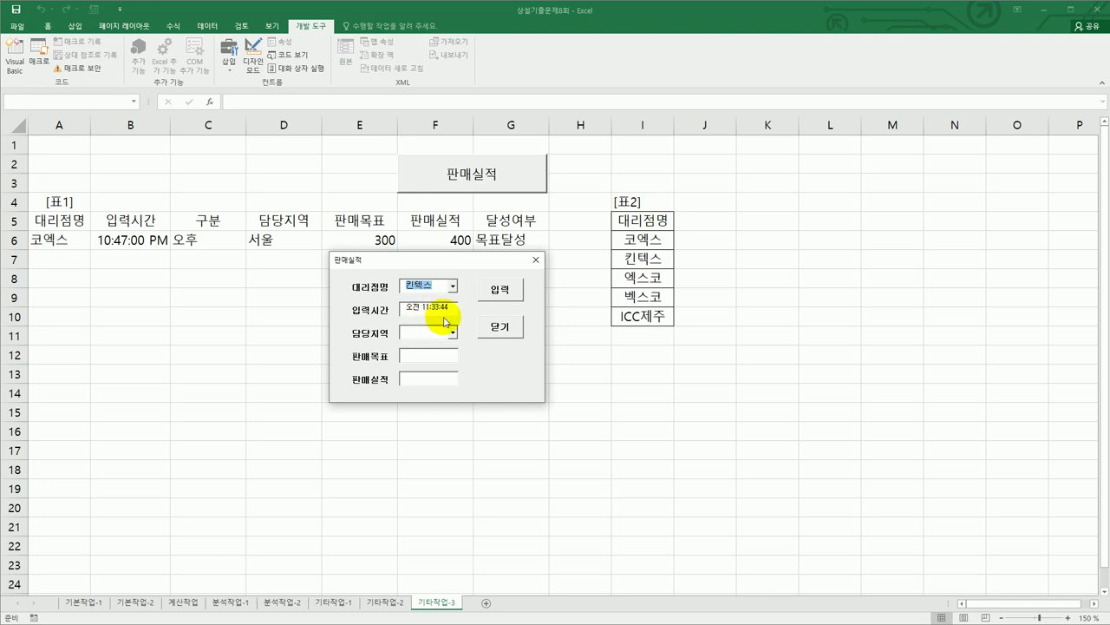
left_click(452, 333)
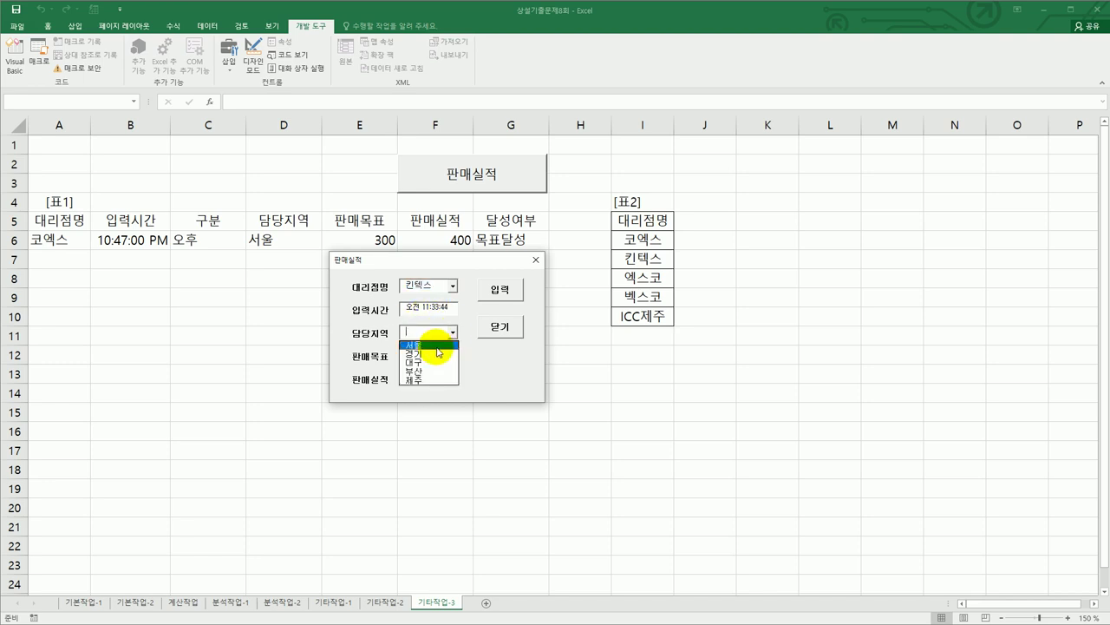
left_click(430, 345)
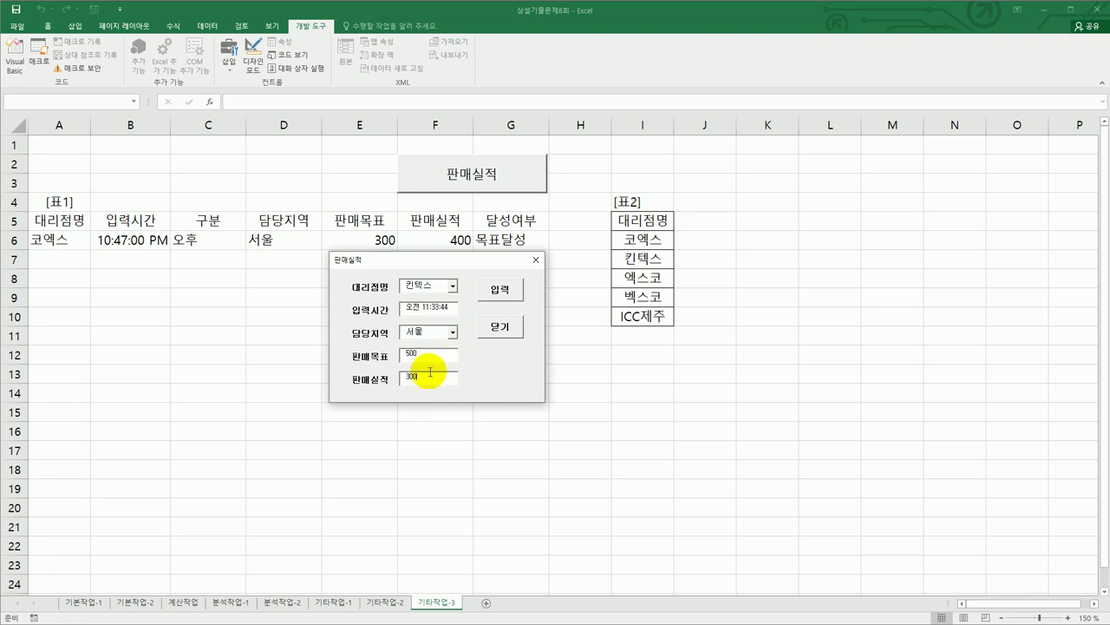
left_click(512, 295)
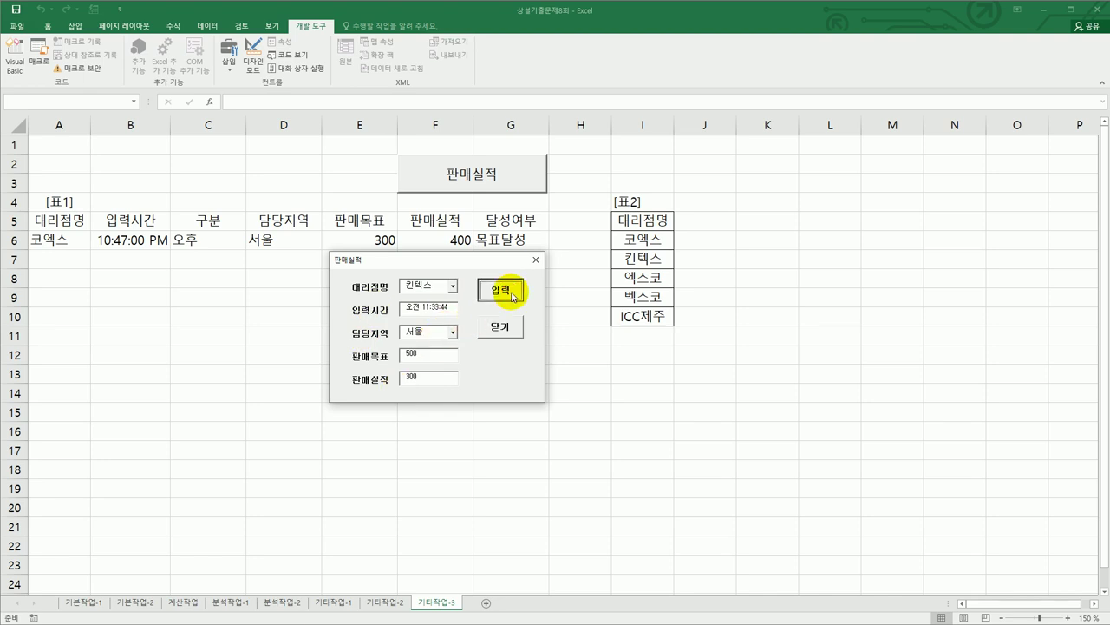
- Move the form below [표1] to check the new row and the cleared fields, and close it with its 닫기 command
left_click_drag(467, 261, 452, 350)
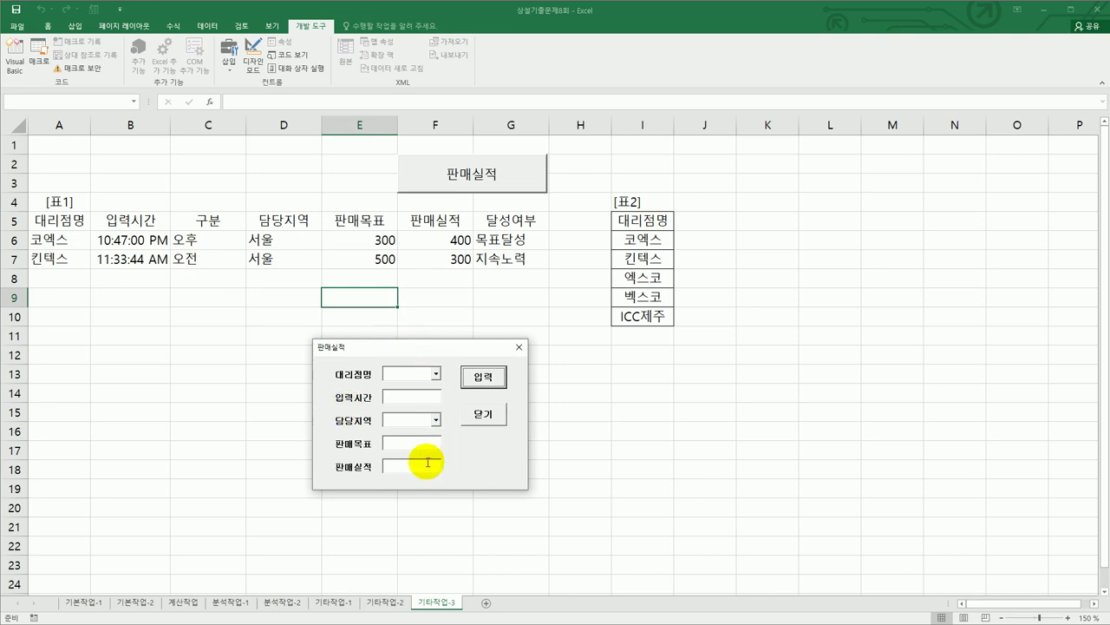
left_click(501, 423)
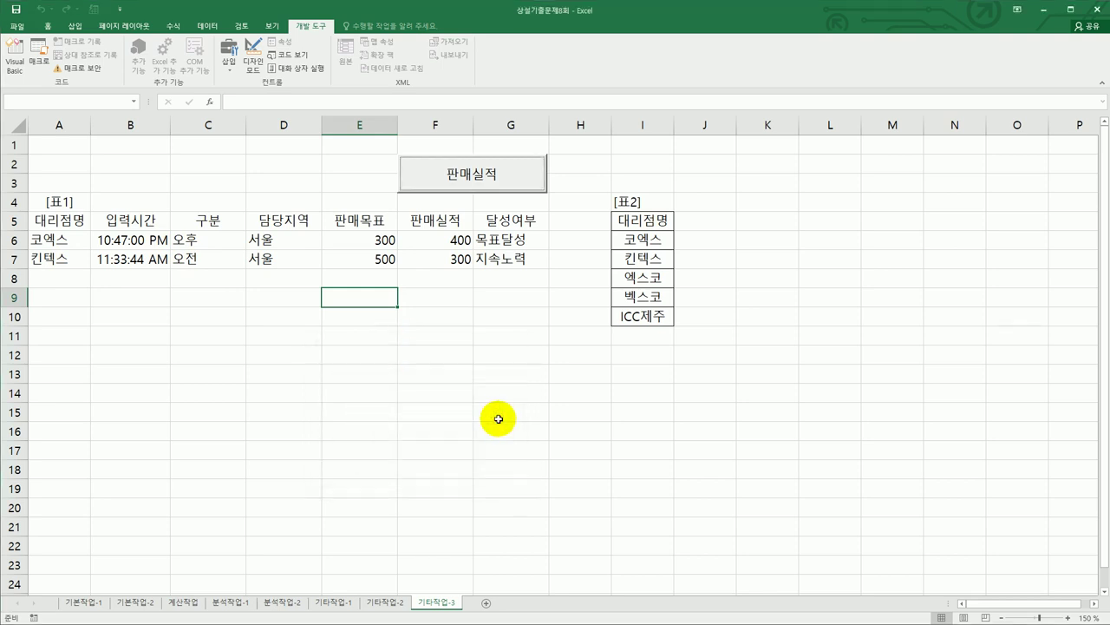
left_click(581, 420)
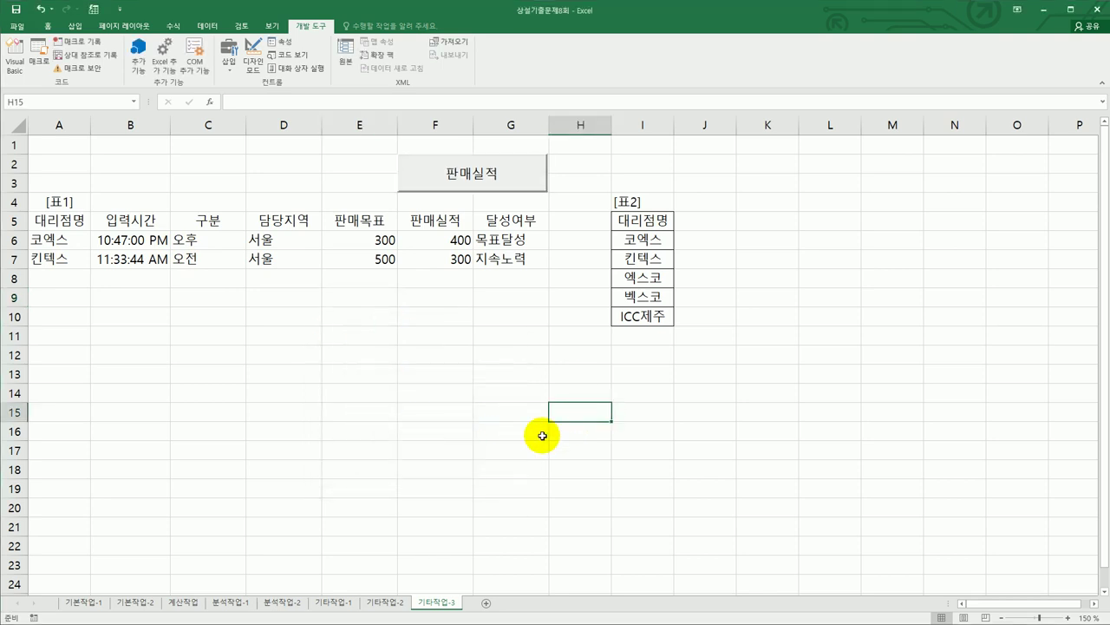